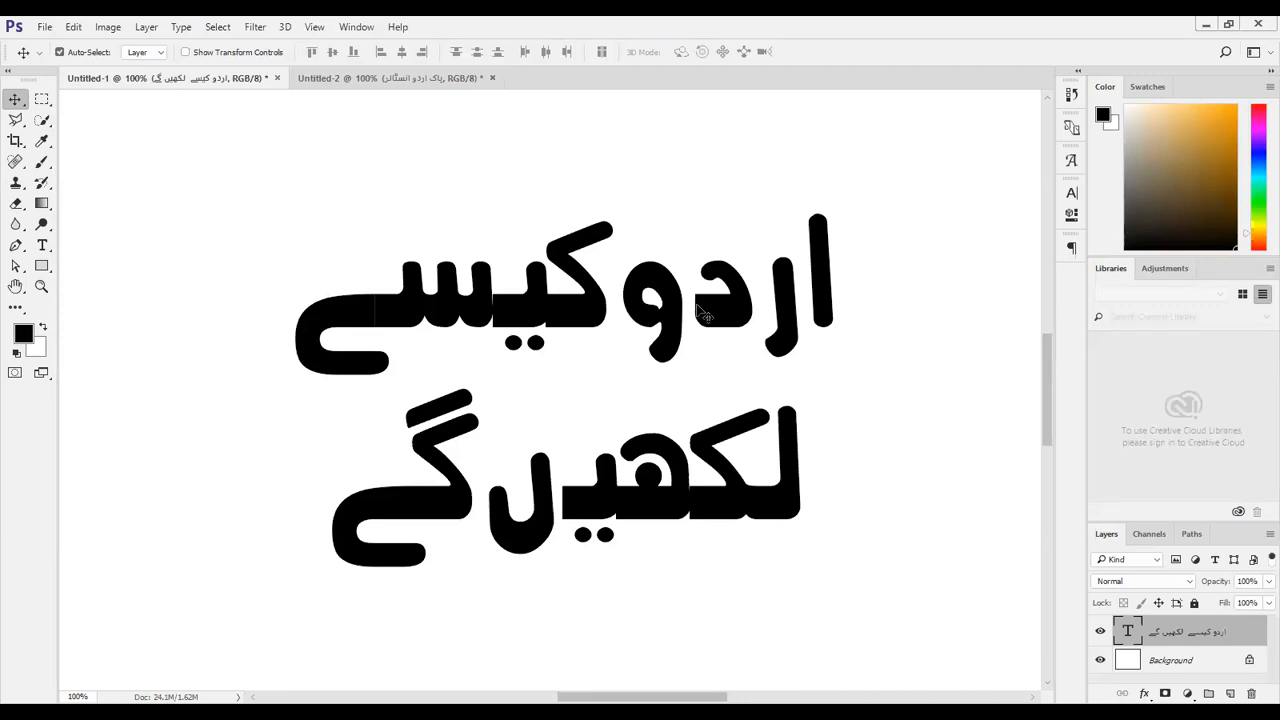
- Switch to the Untitled-2 document and close the Readme file open in WordPad
click(353, 86)
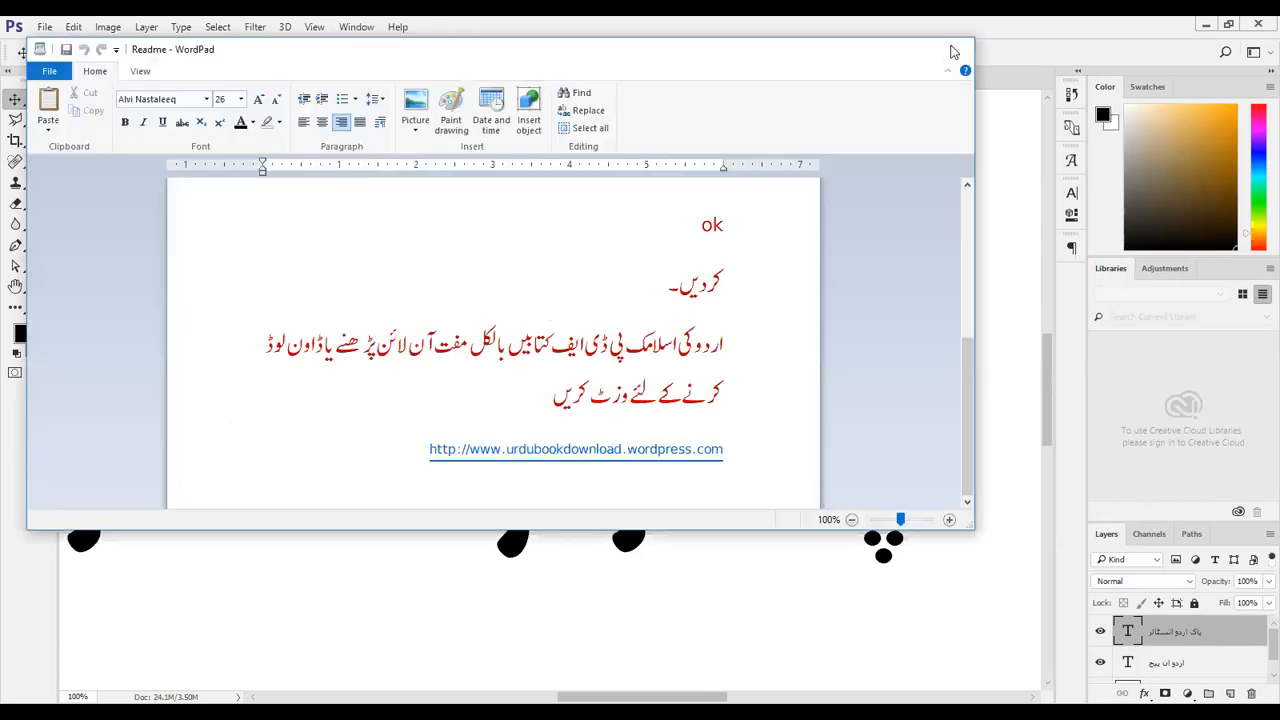
click(951, 47)
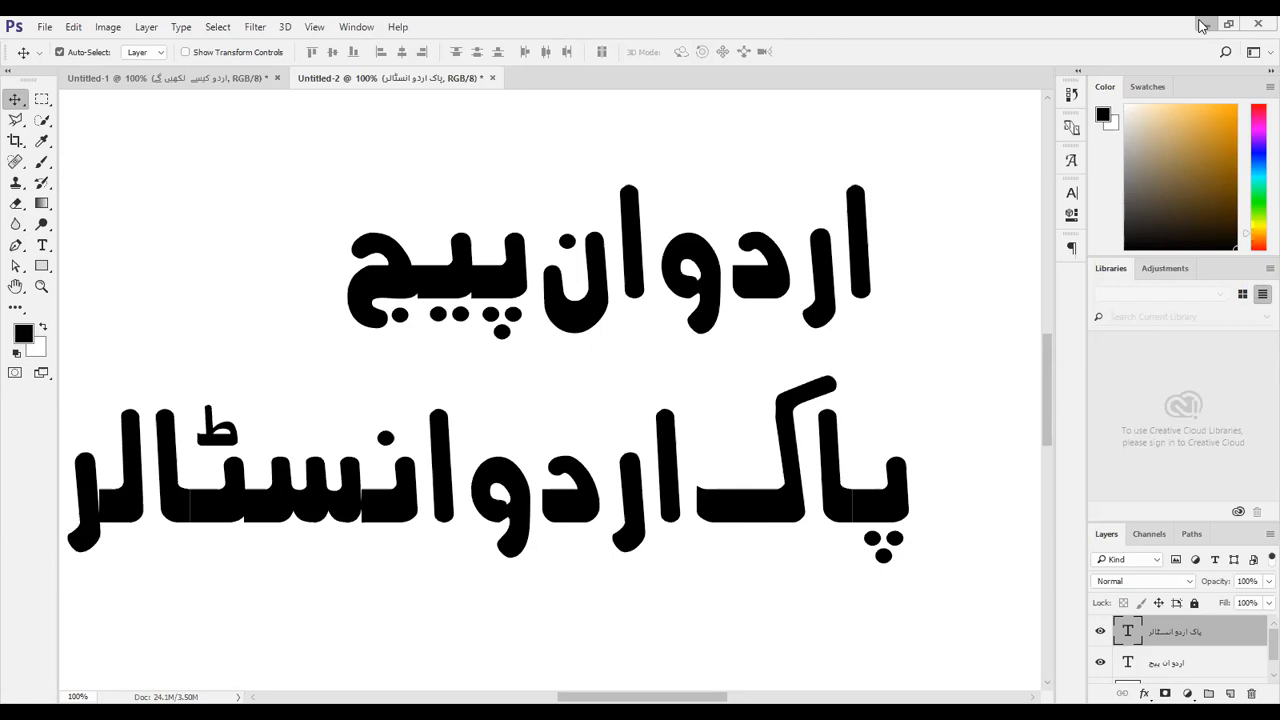
- Minimize Photoshop and create a new one-page A4 portrait document with right-to-left direction in InPage
click(1202, 24)
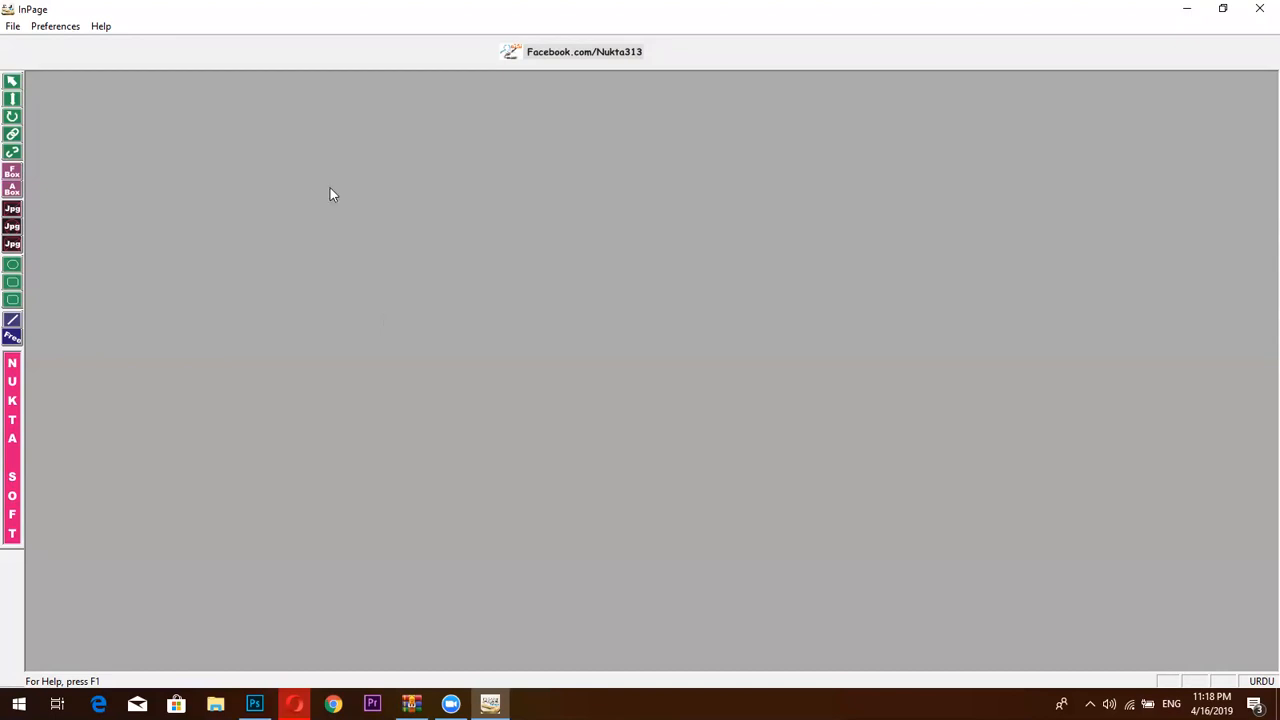
click(12, 28)
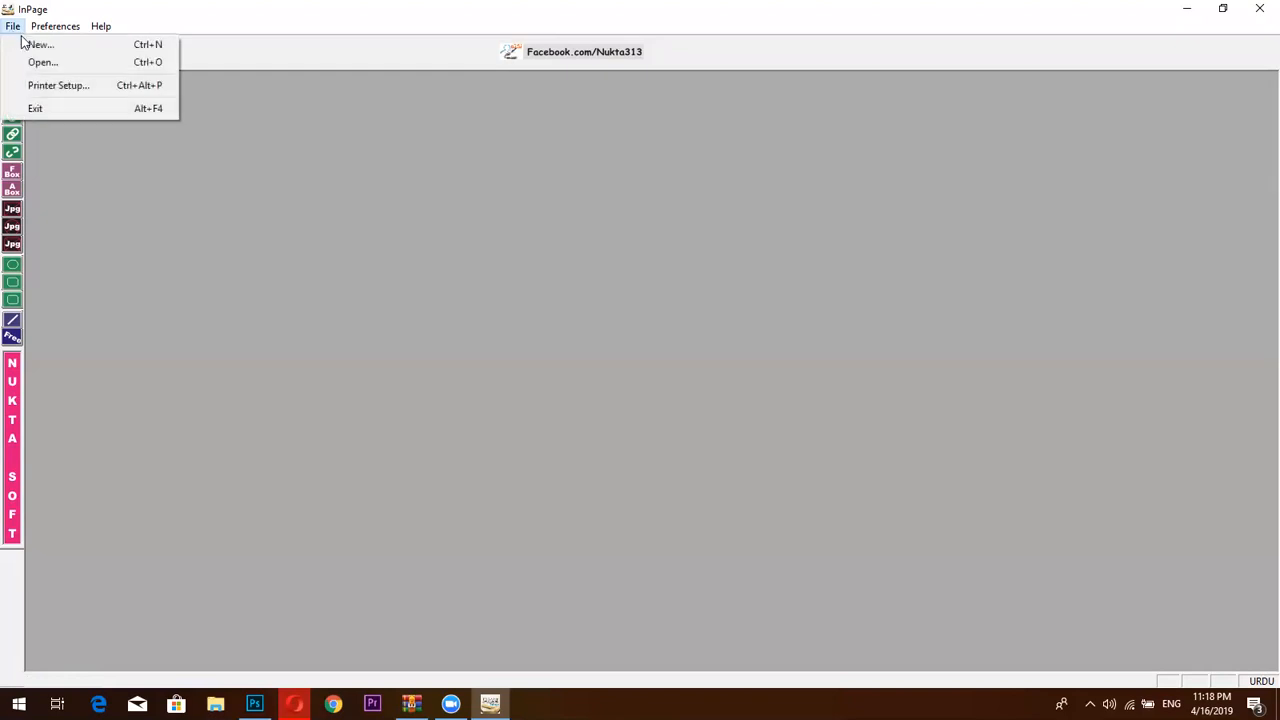
click(34, 44)
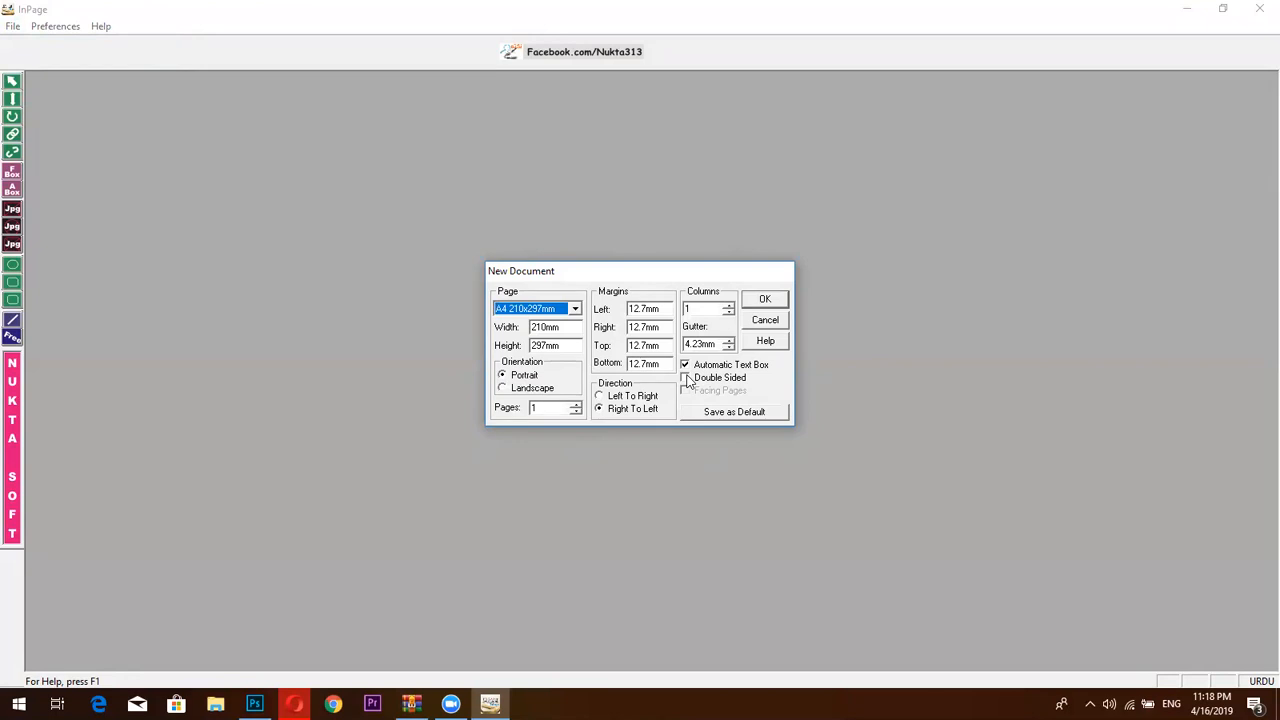
click(766, 299)
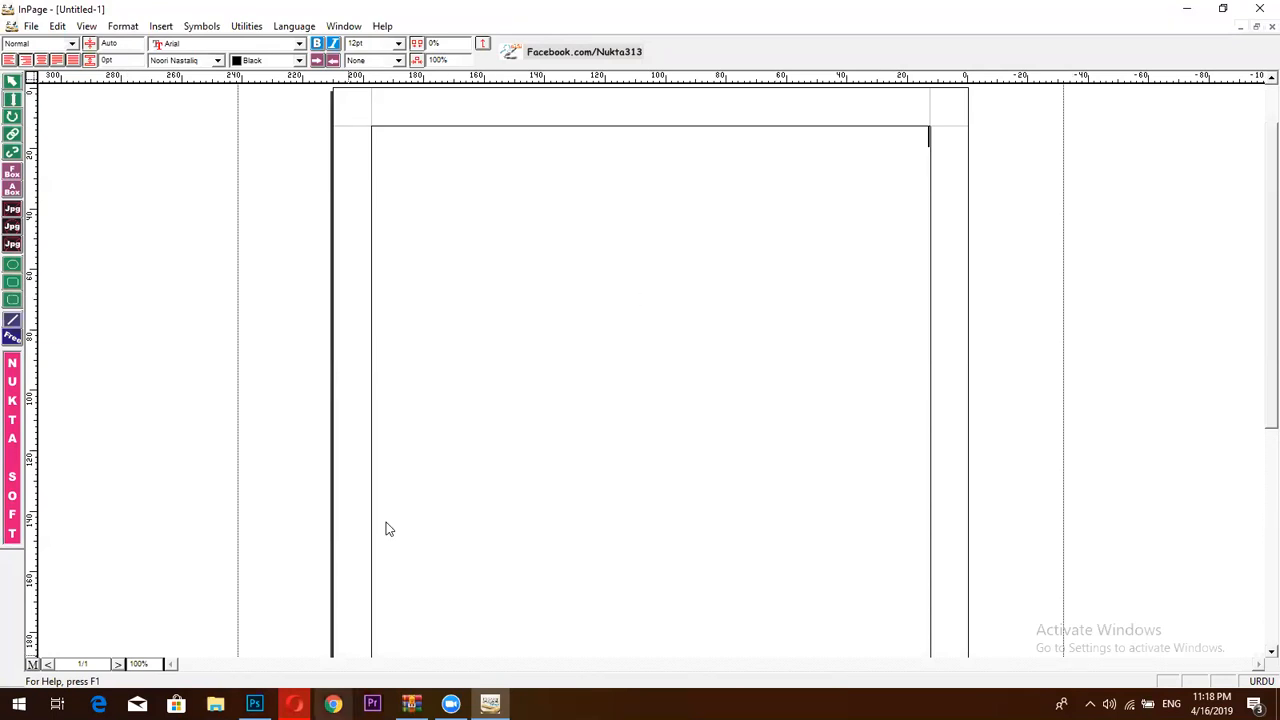
- Switch to Opera, search Google Images for "phonetic keyboard" in a new tab, and enlarge the Urdu Right Alt with Right Shift layout
key(alt+Tab)
click(1115, 12)
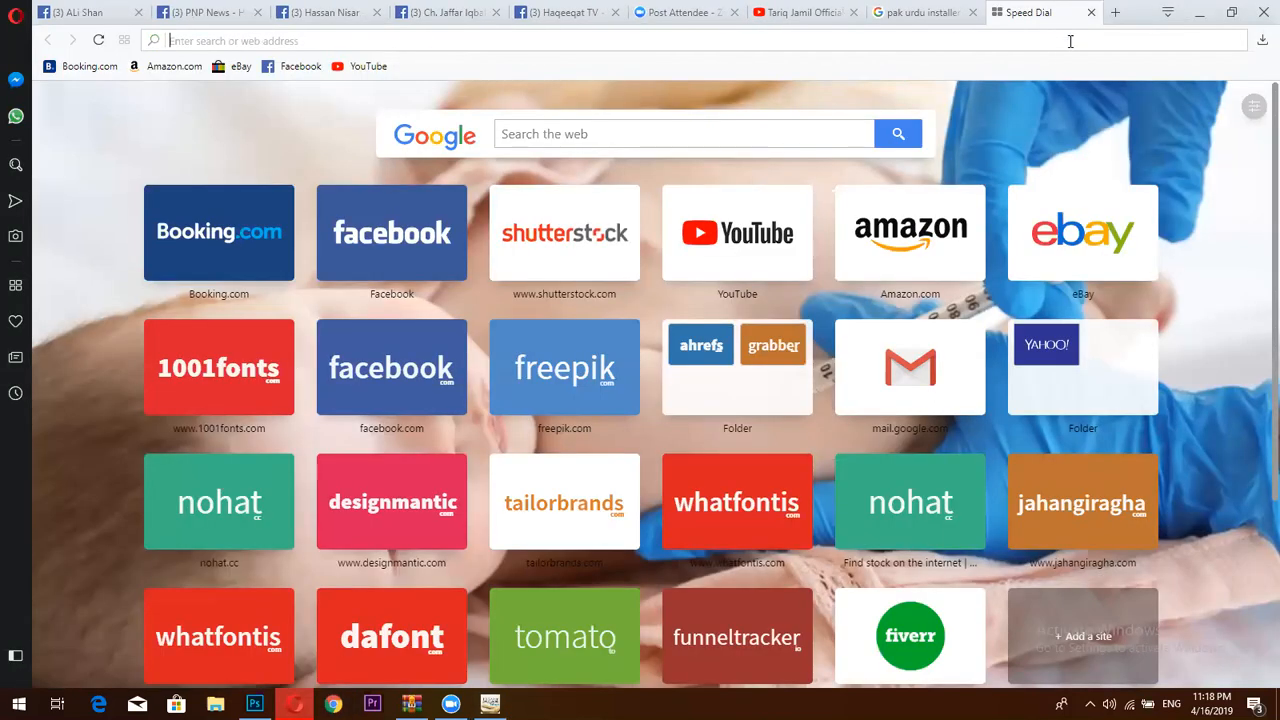
text(pheot)
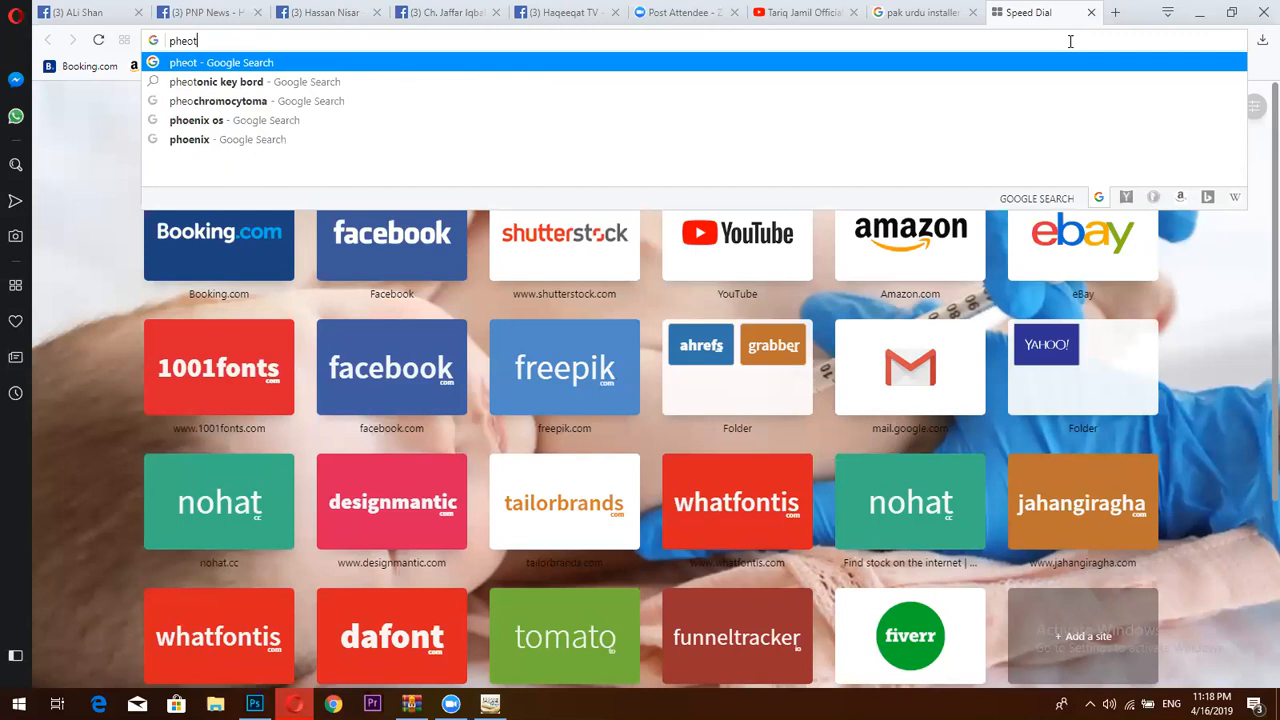
text(onic)
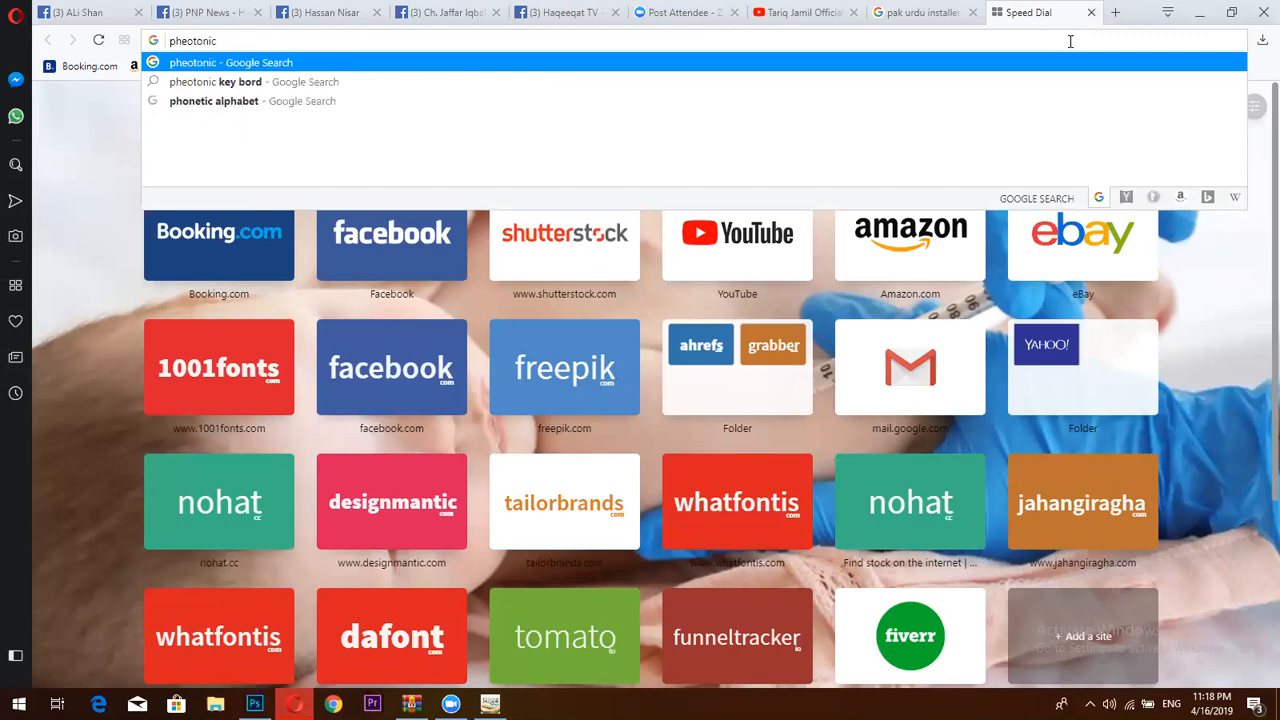
click(568, 82)
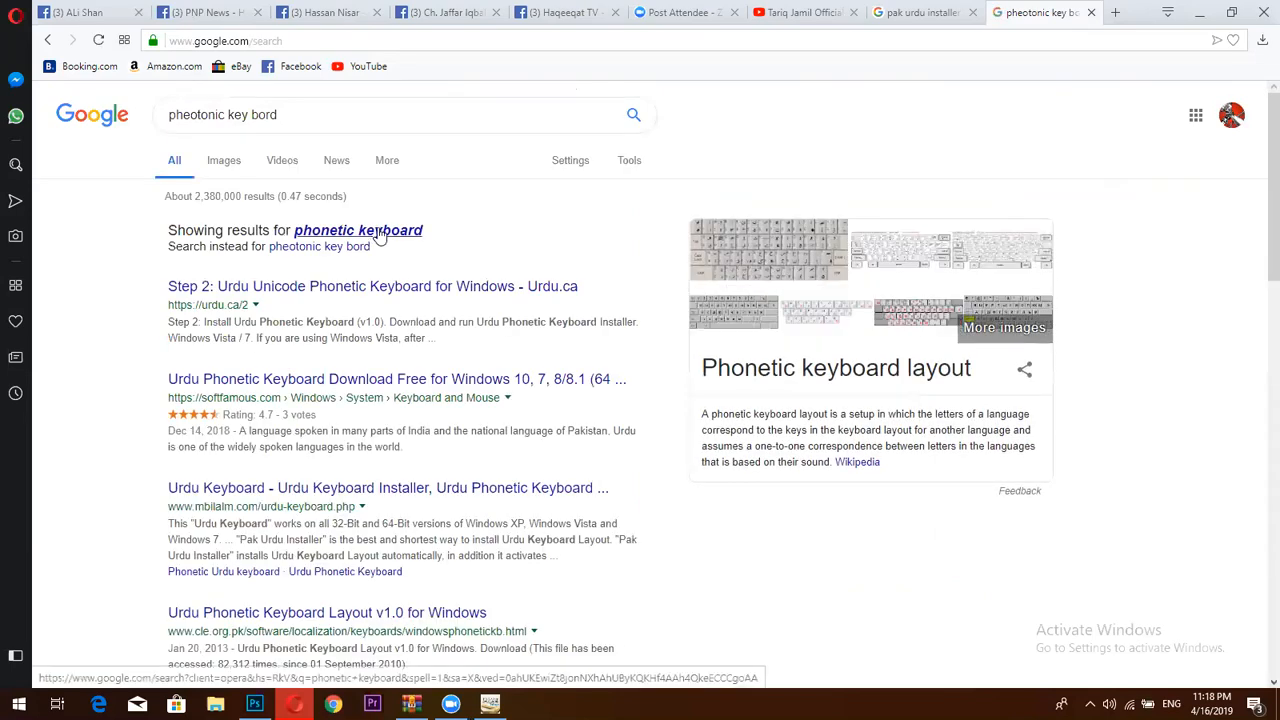
click(378, 233)
click(224, 160)
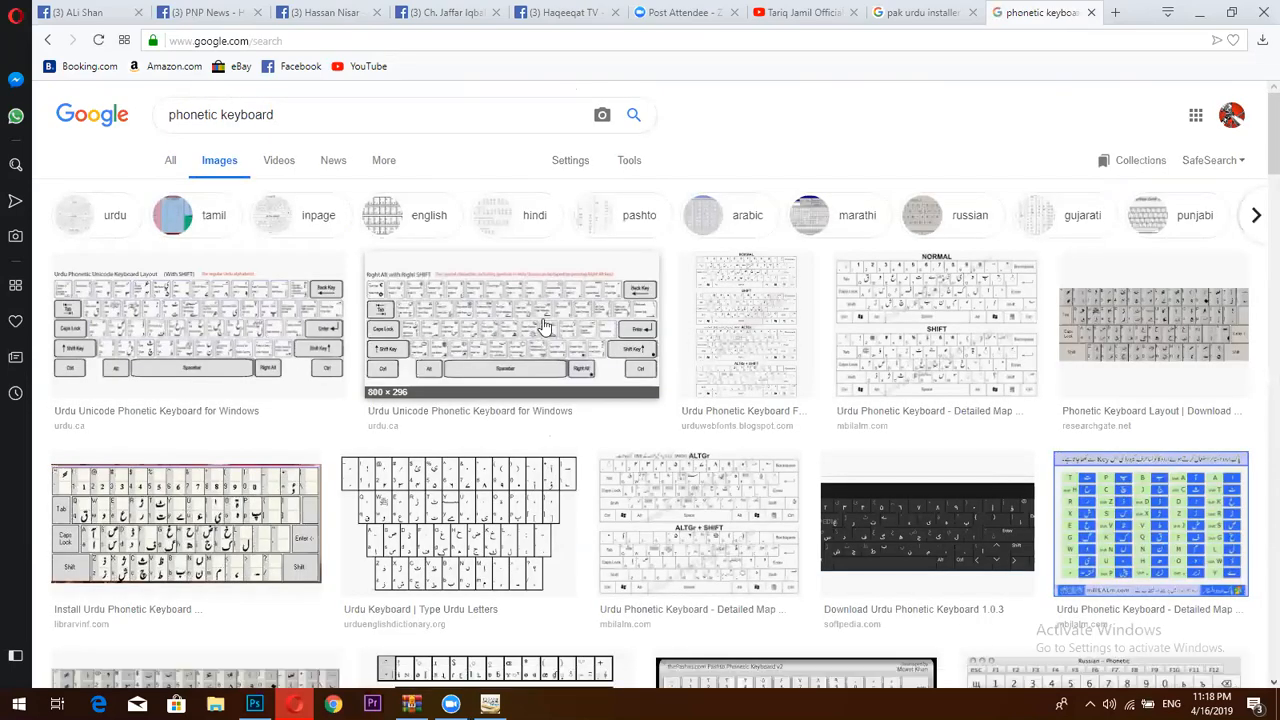
click(540, 367)
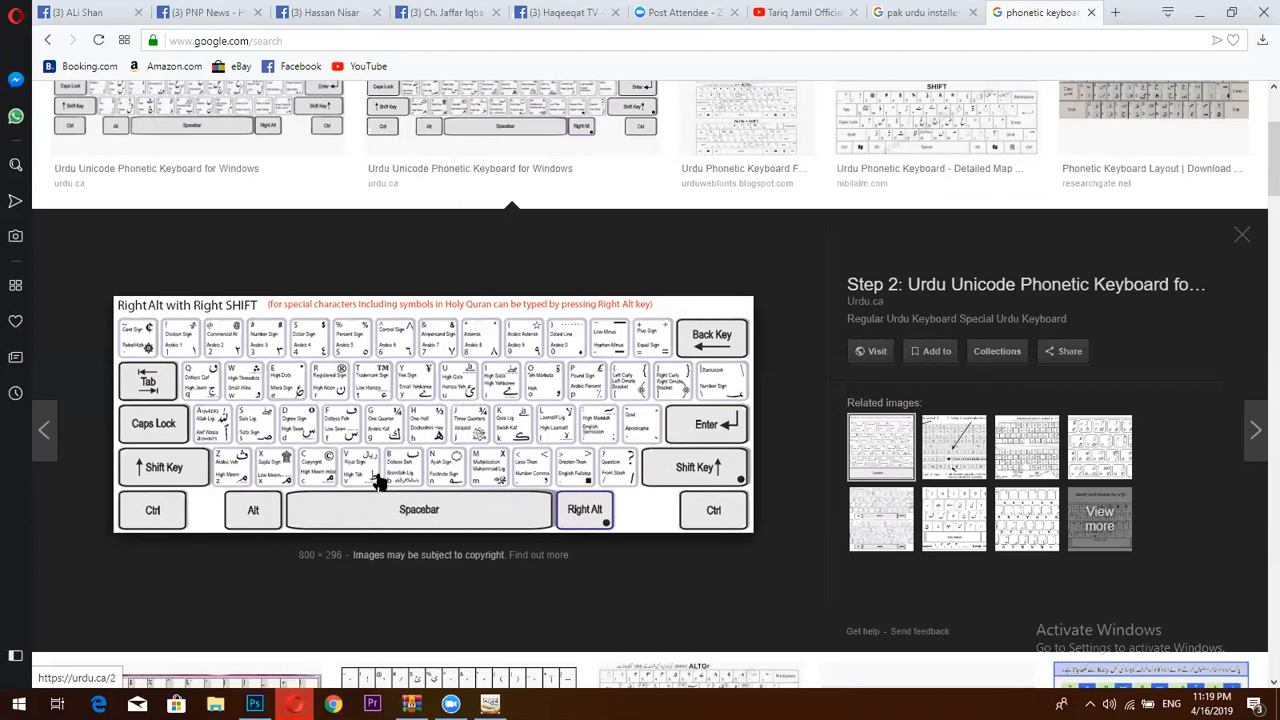
- Switch to InPage and set the keyboard layout in the keyboard preferences to Phonetic
click(490, 704)
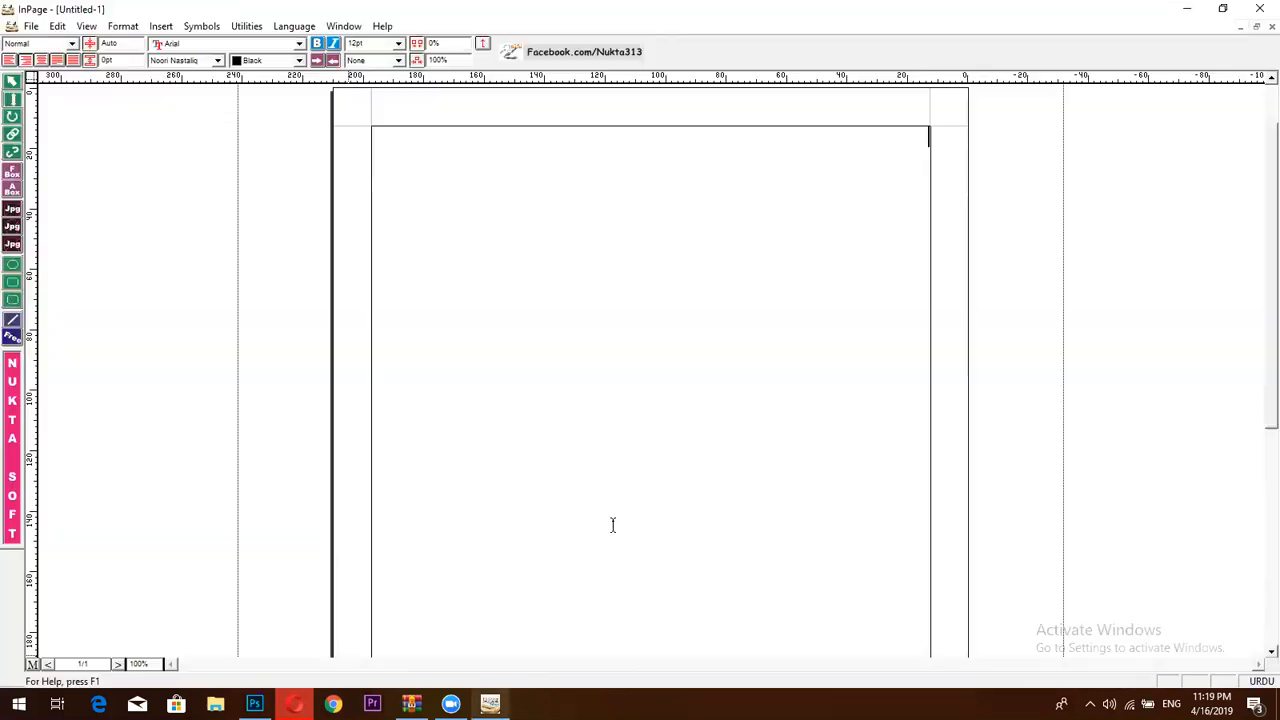
click(54, 28)
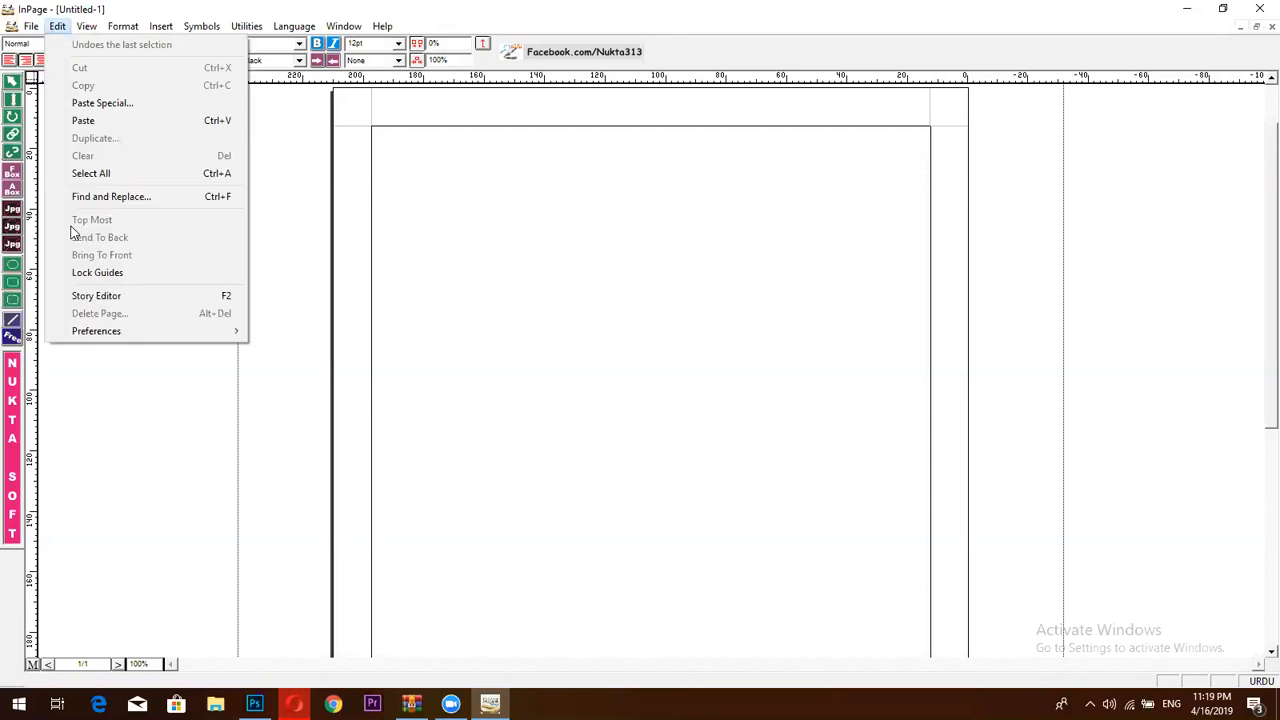
mouse_move(105, 331)
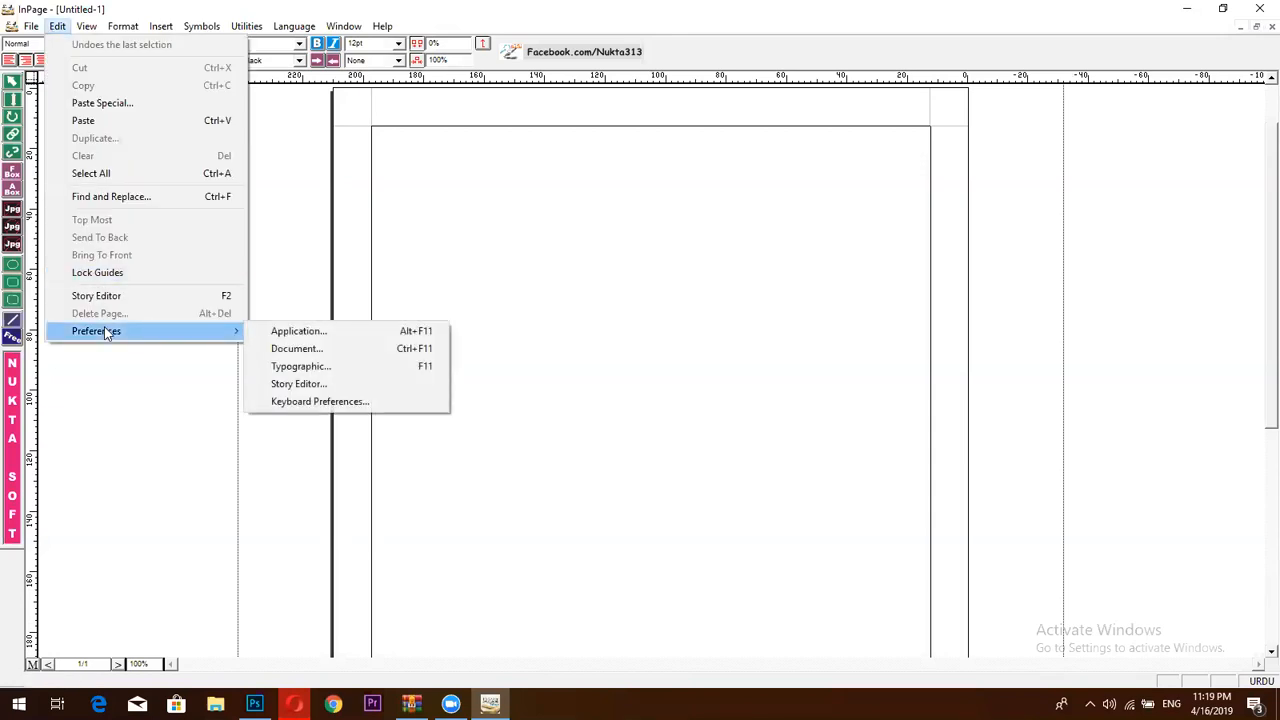
mouse_move(84, 28)
click(341, 401)
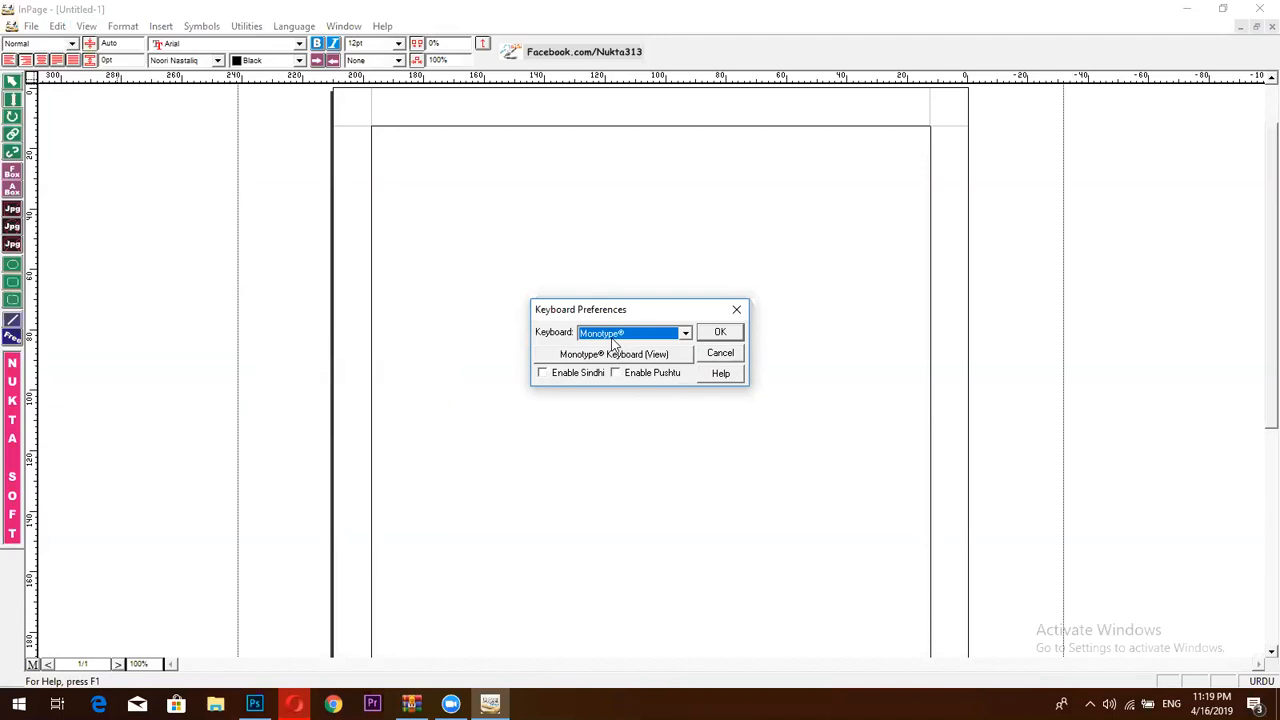
click(613, 341)
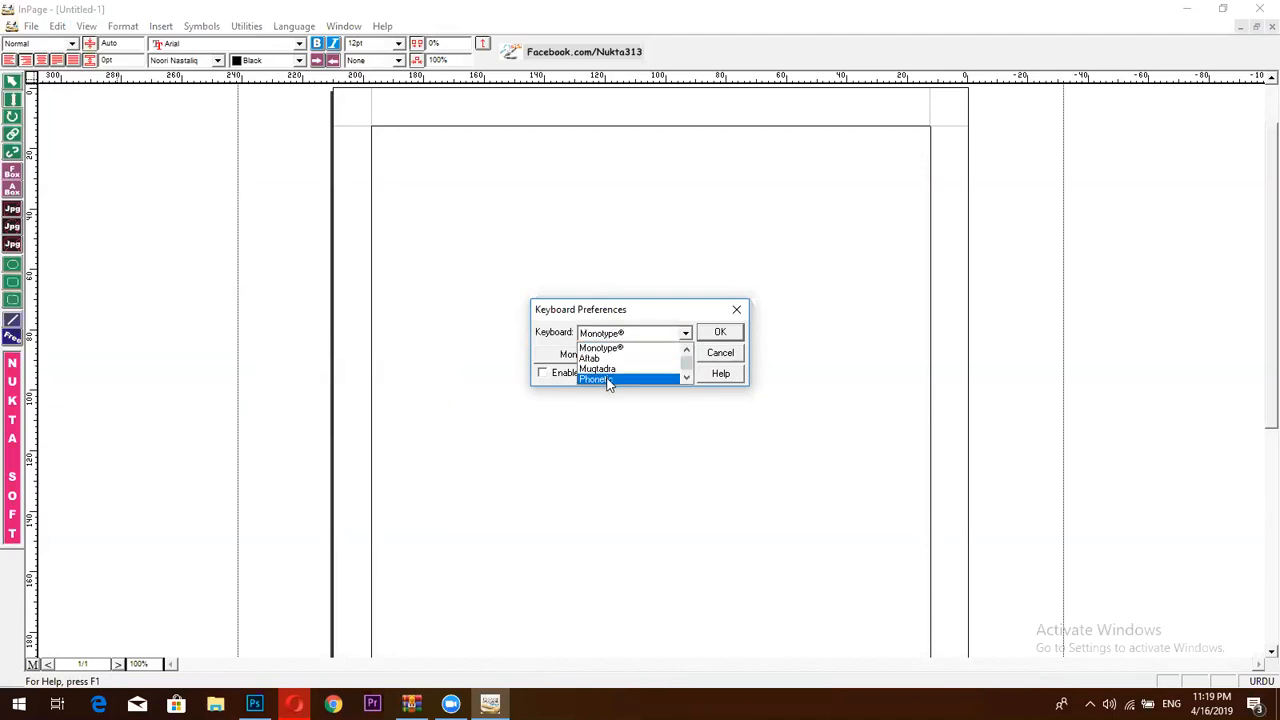
click(607, 380)
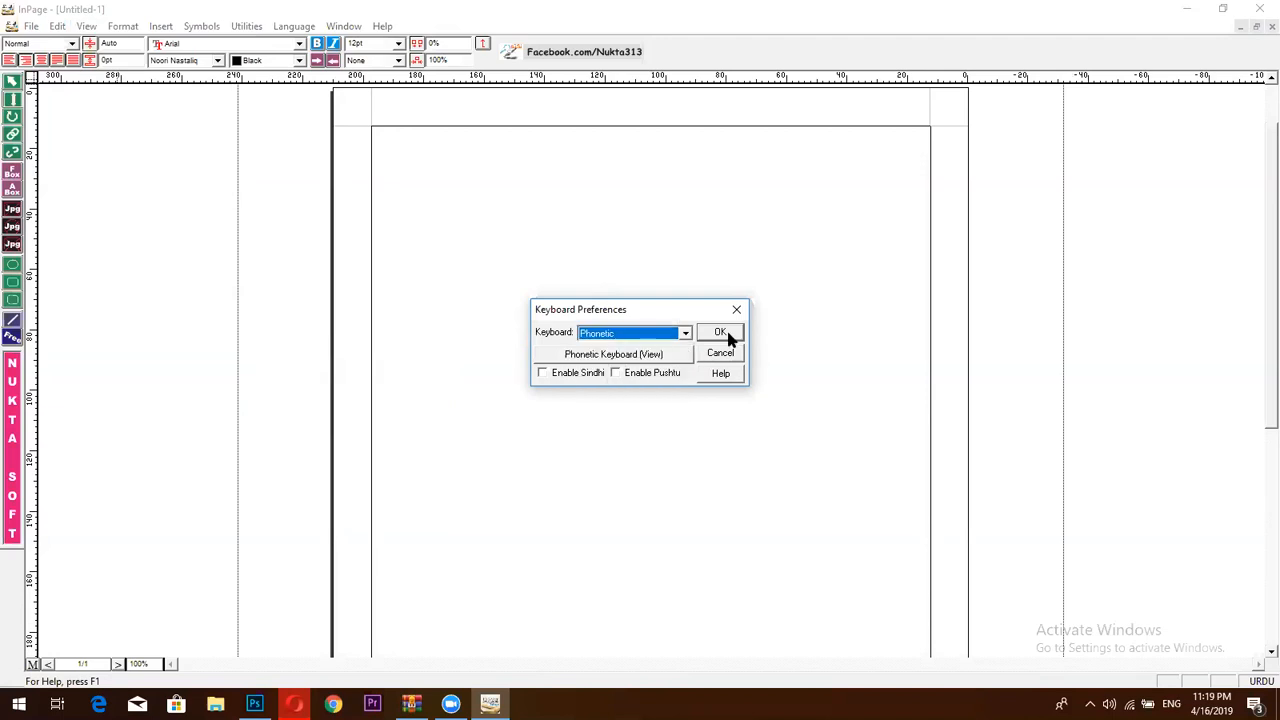
click(720, 333)
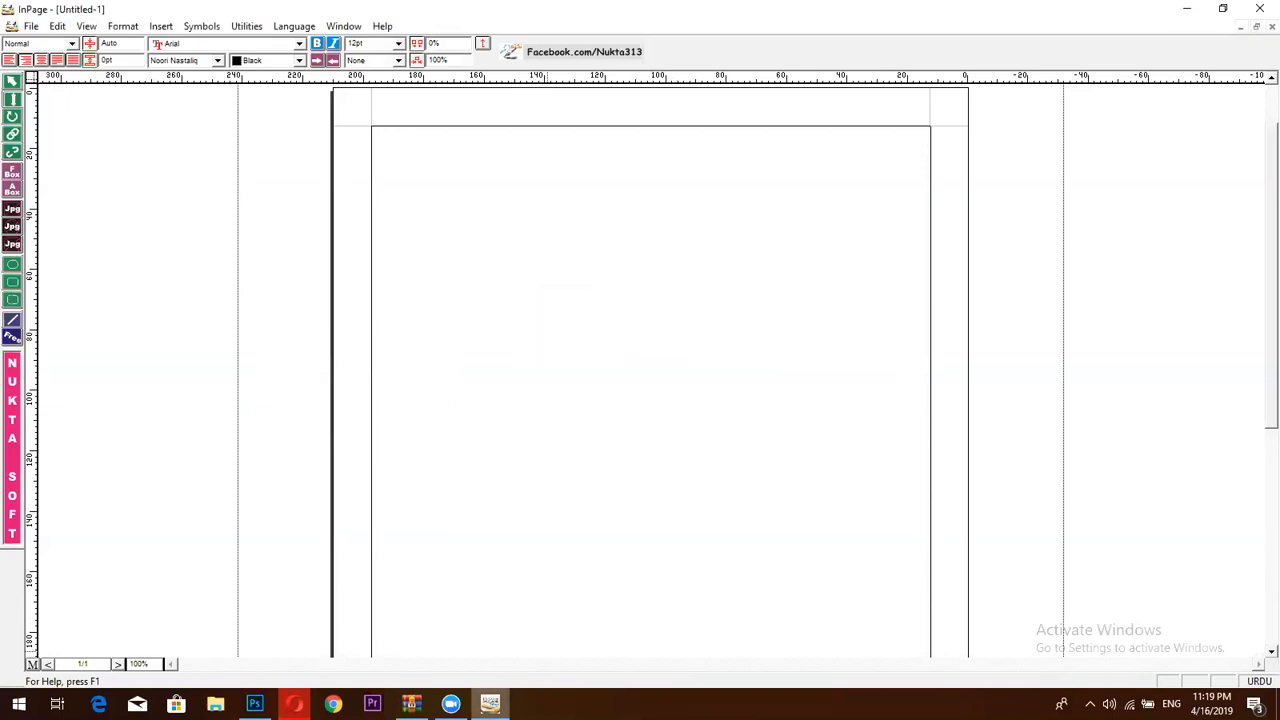
- Switch to Opera and open Facebook in a new tab
click(295, 704)
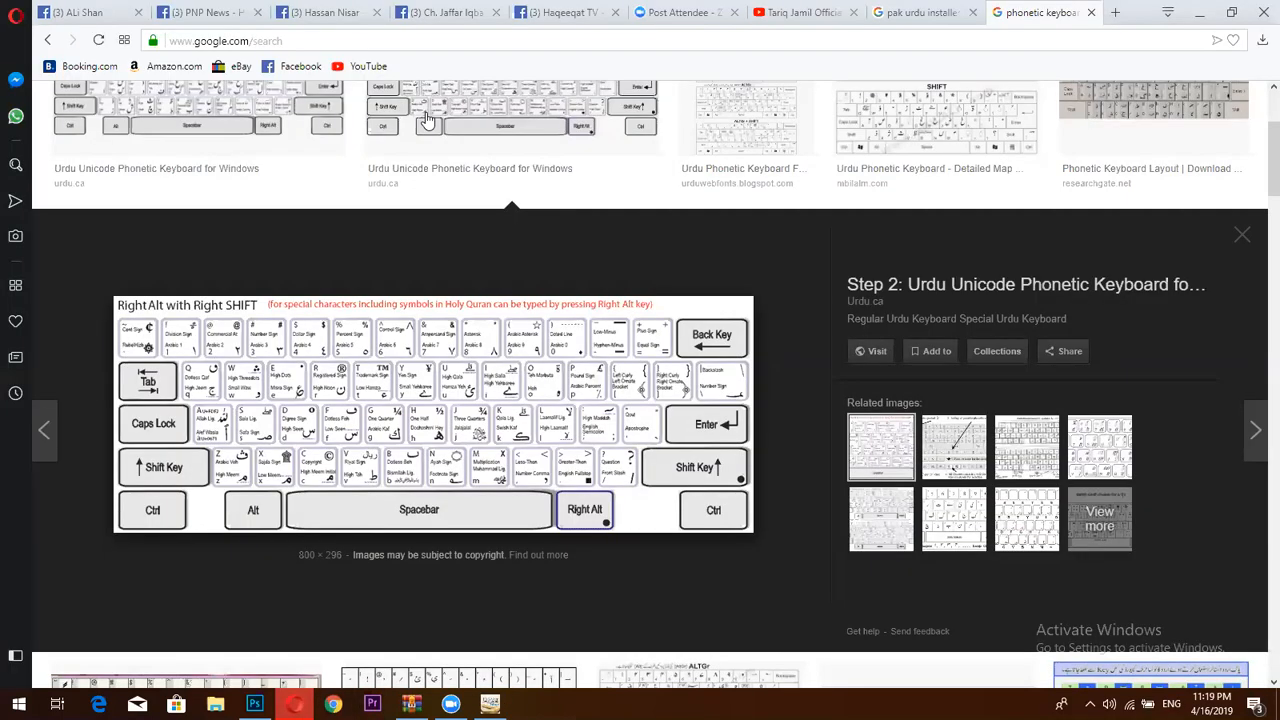
click(571, 10)
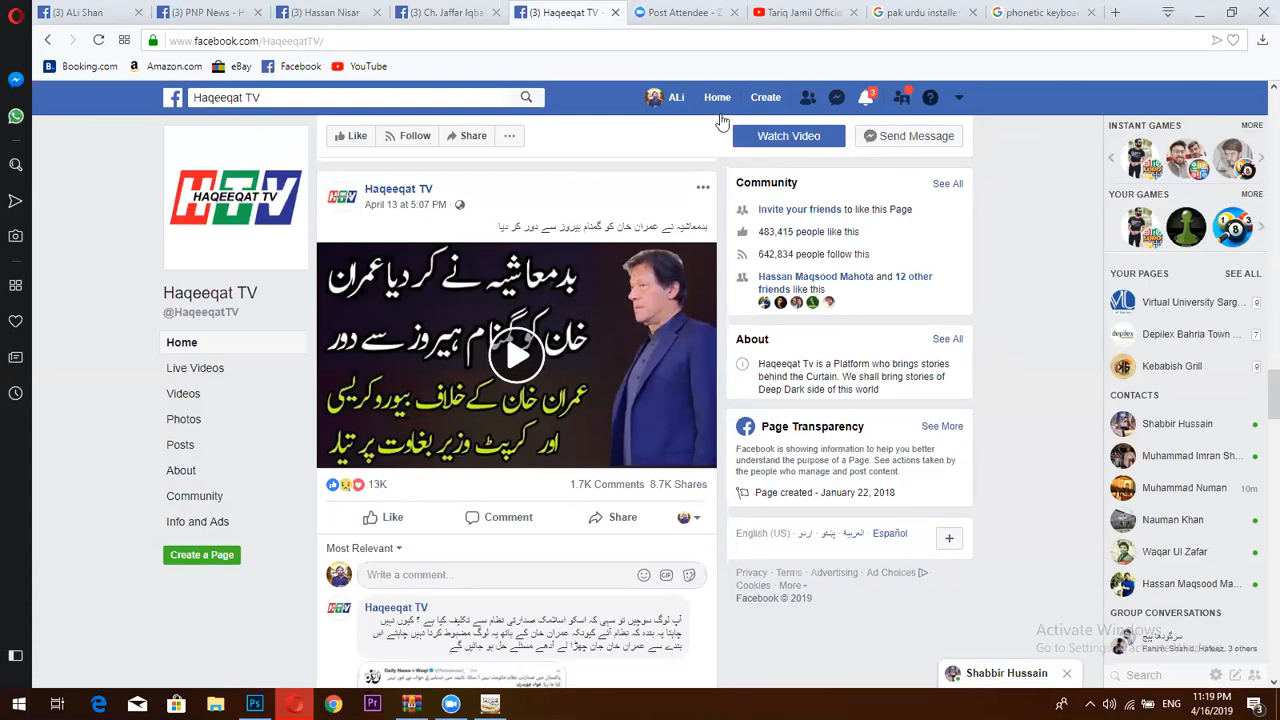
key(ctrl+Tab)
key(ctrl+t)
click(408, 267)
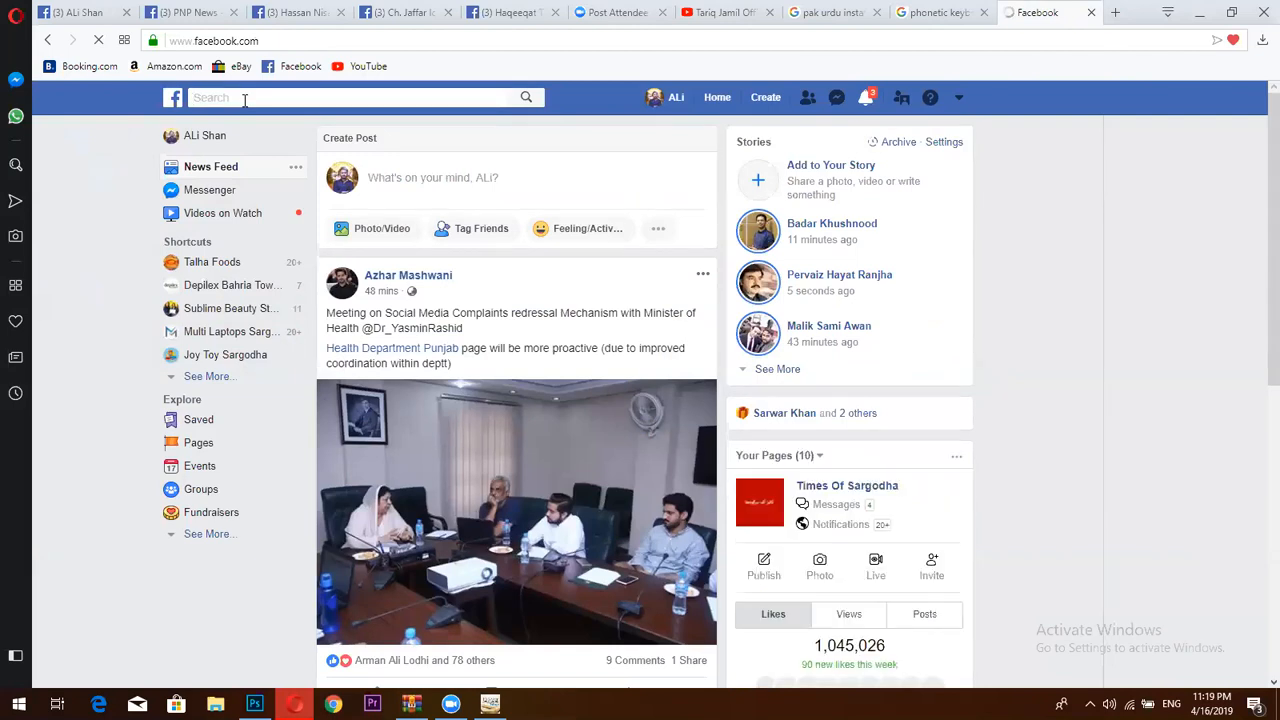
- Search Facebook for "pnp news"
click(244, 98)
text(pn)
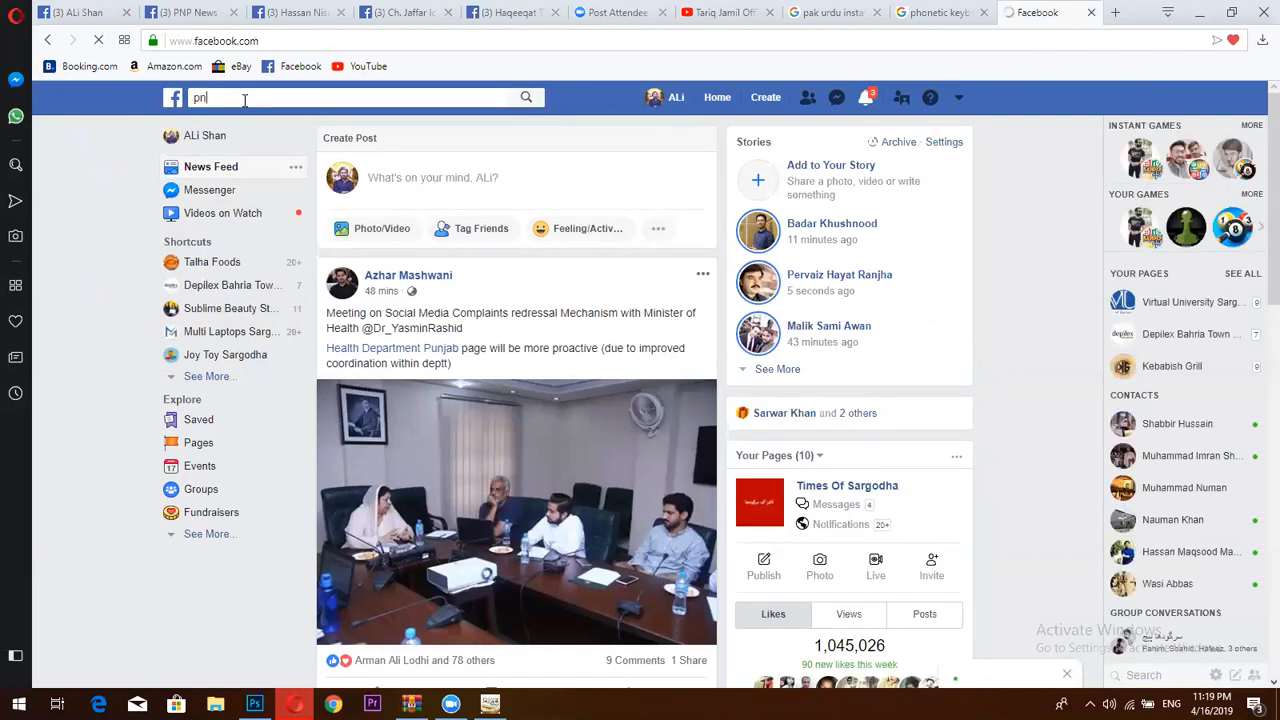
text(p)
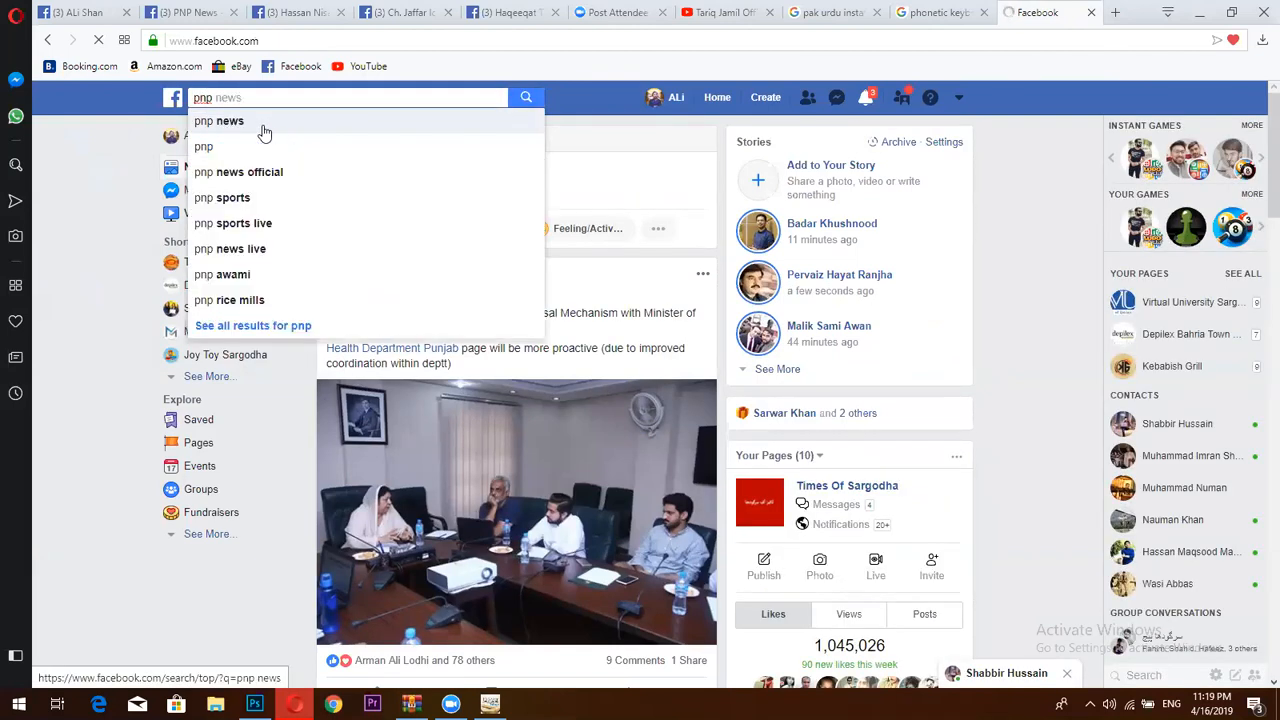
text( news)
key(Return)
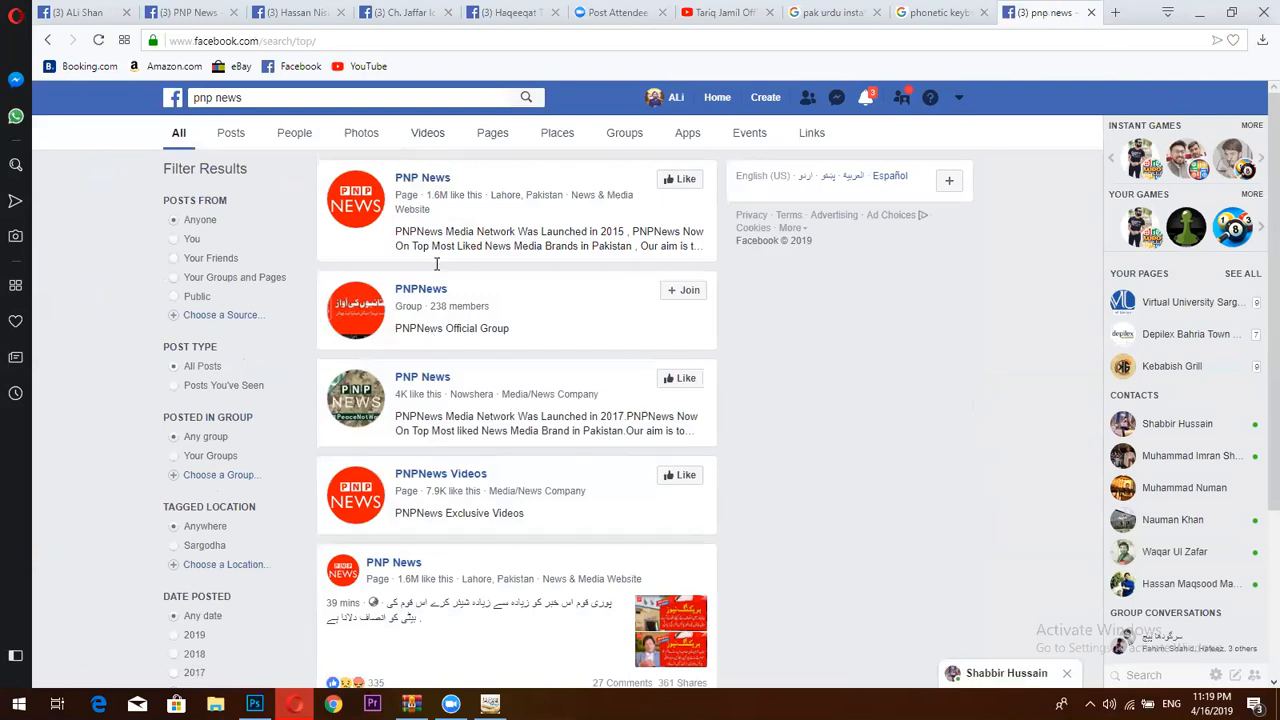
- Open the PNP News page based in Lahore and find a post with an Urdu headline to copy
click(435, 200)
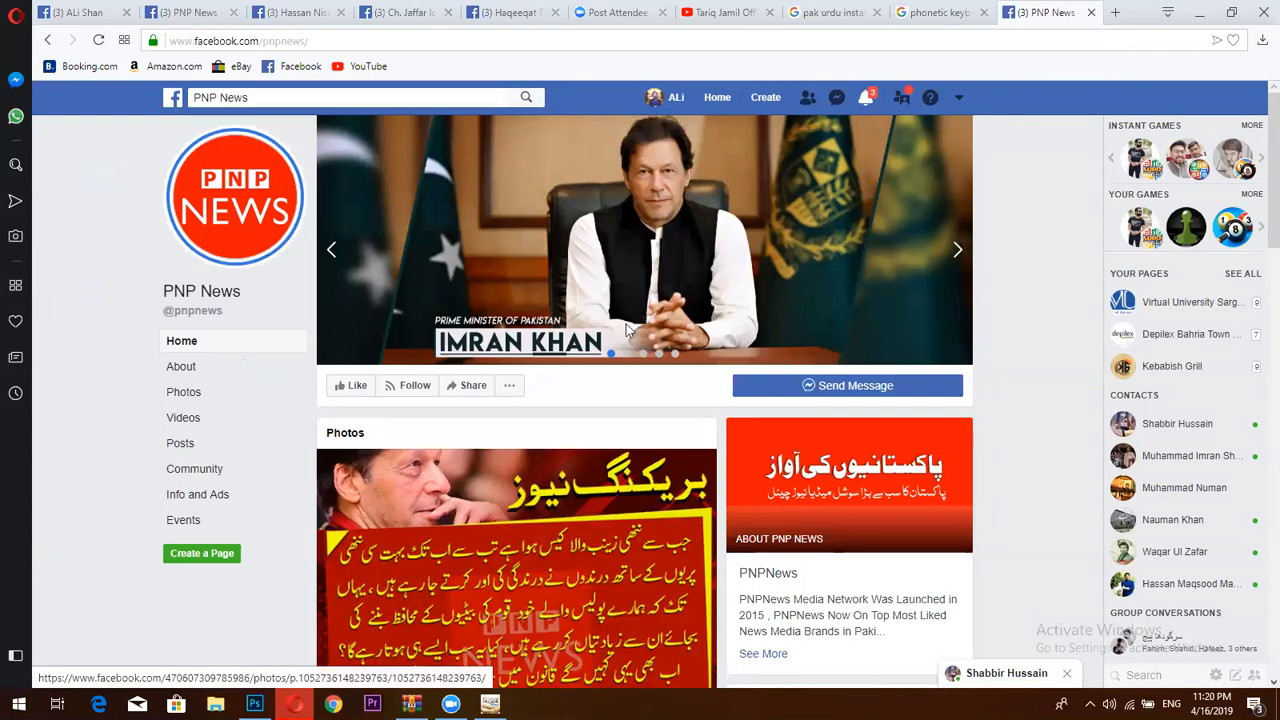
click(784, 392)
scroll(608, 408, down, 3)
scroll(608, 408, down, 10)
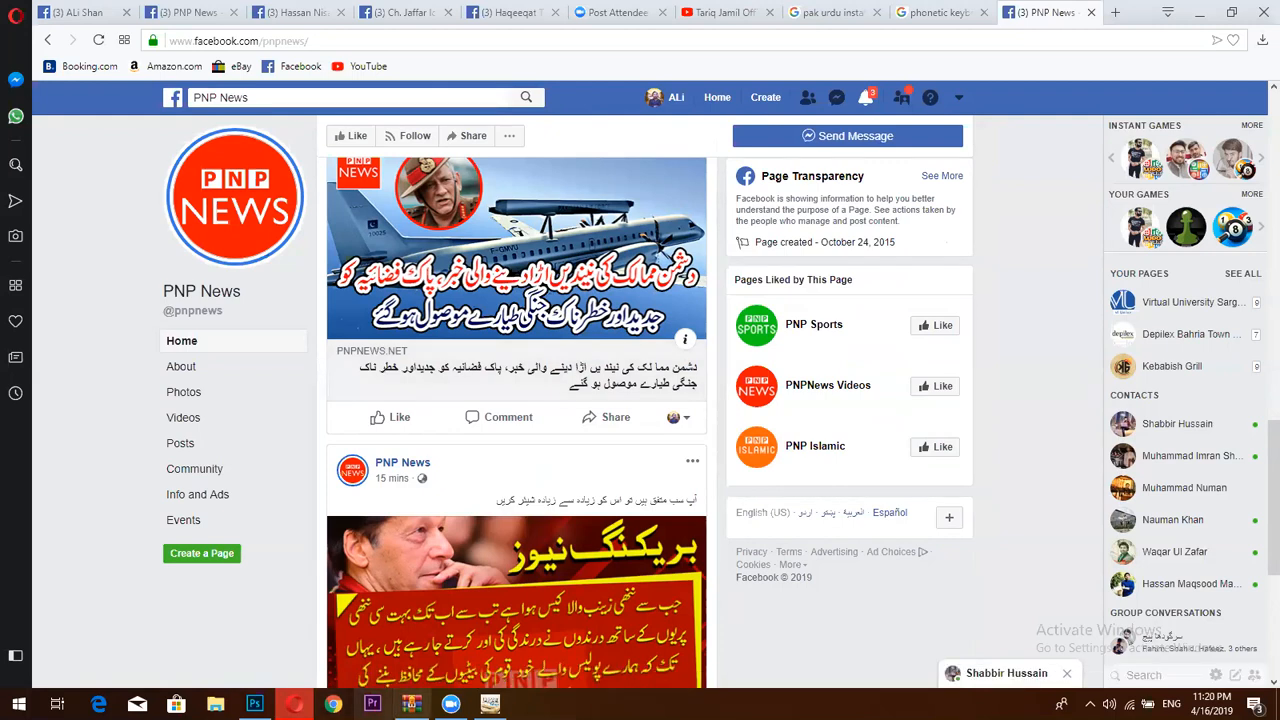
- Switch to InPage, enter the Urdu word "دشمن" in the text box, and set its font size to 60pt
click(490, 703)
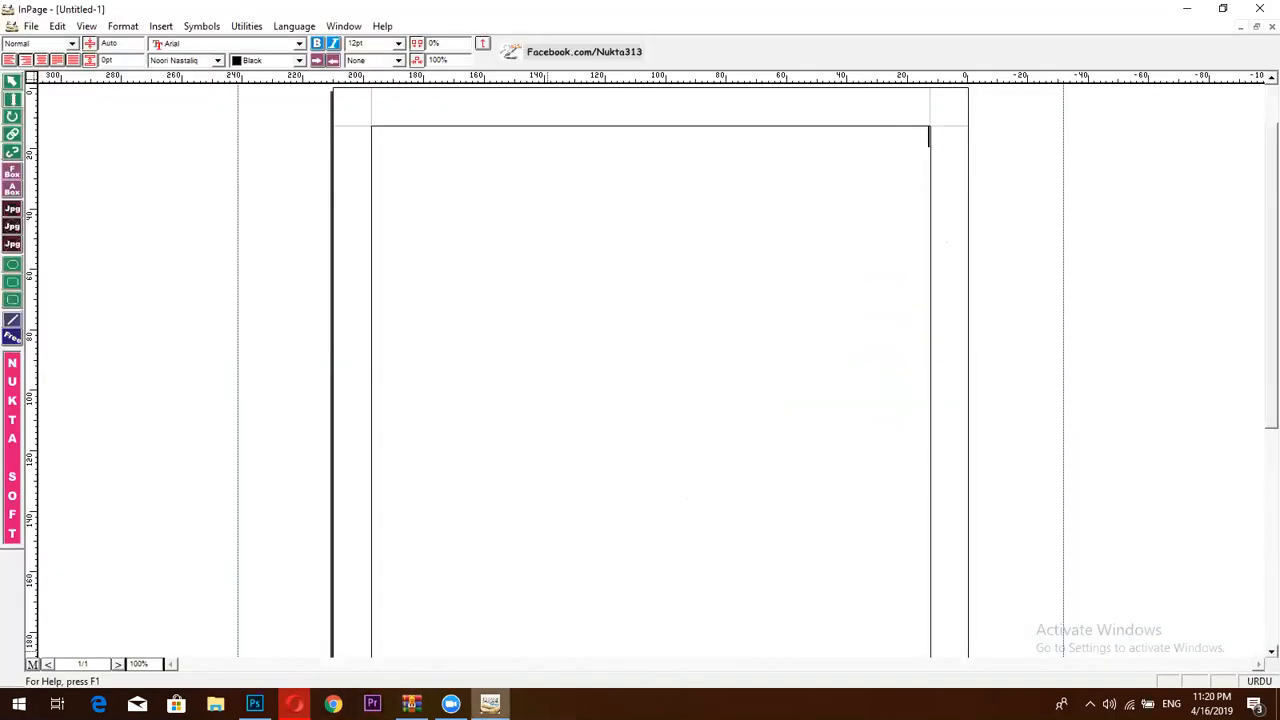
text(ویںتعمدین)
drag(908, 141, 945, 144)
click(398, 44)
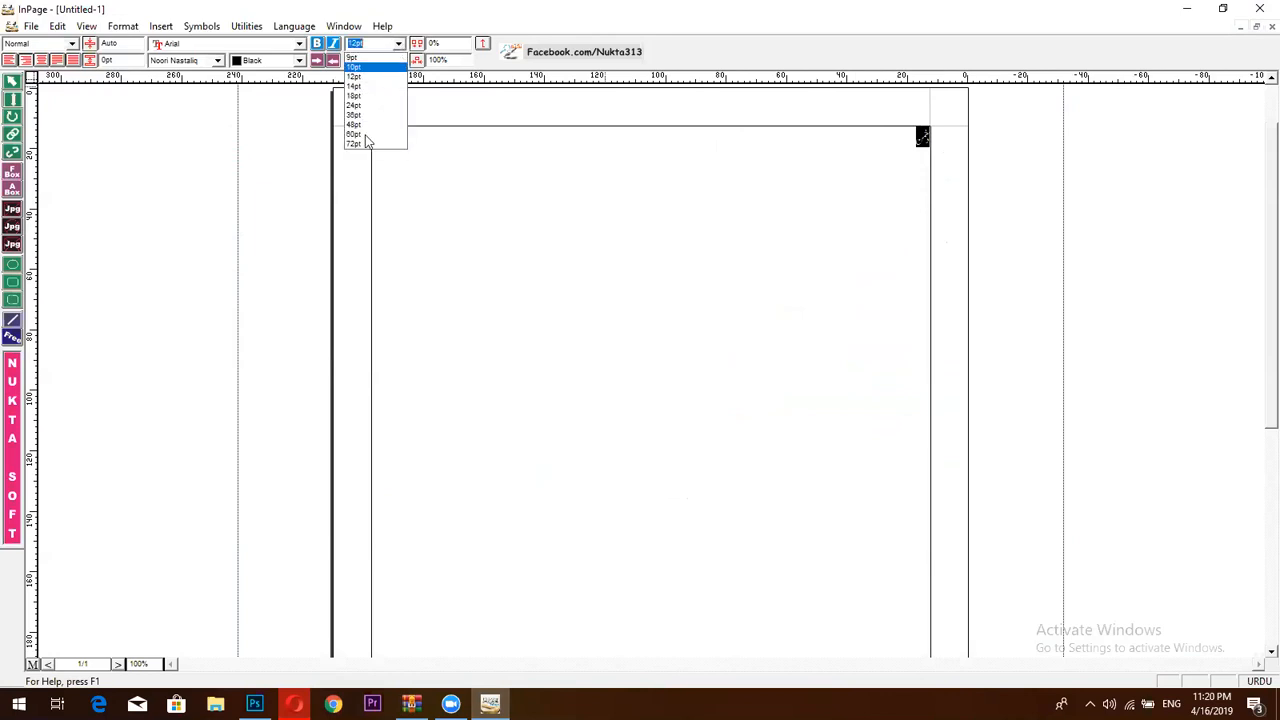
click(360, 145)
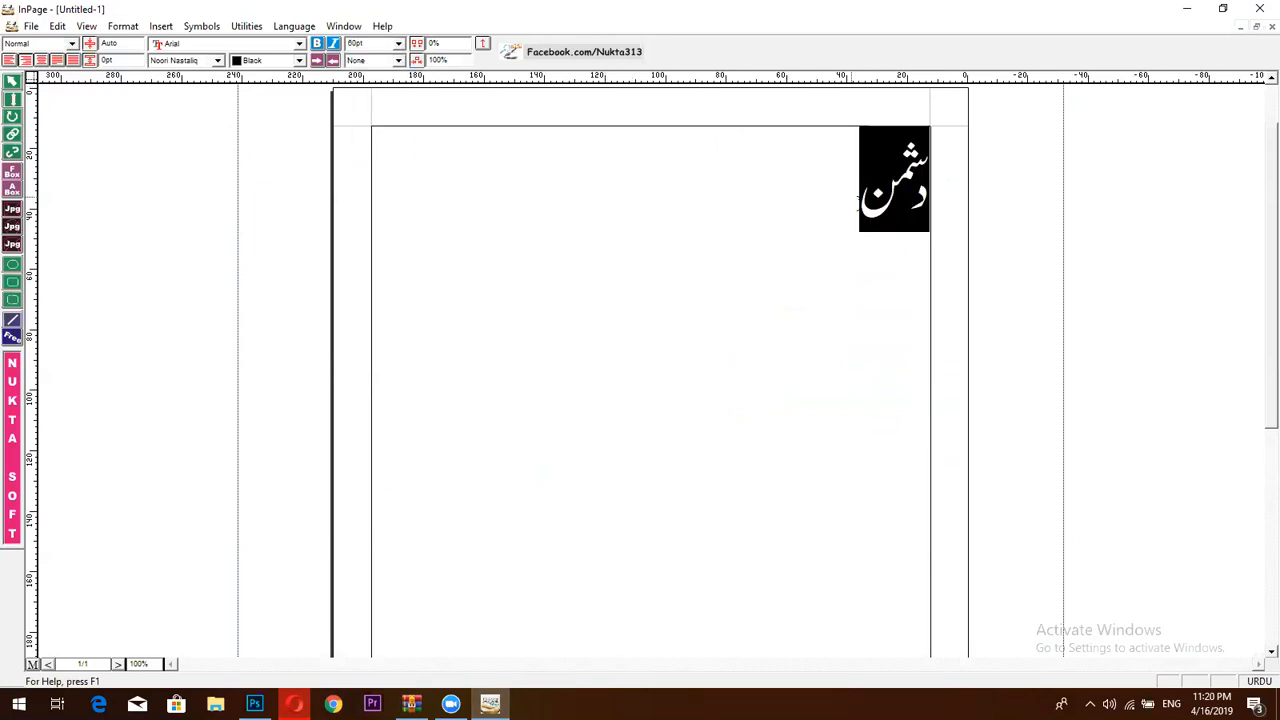
- Add the word "ممالک" after "دشمن", separated by a space
click(857, 202)
text(مم)
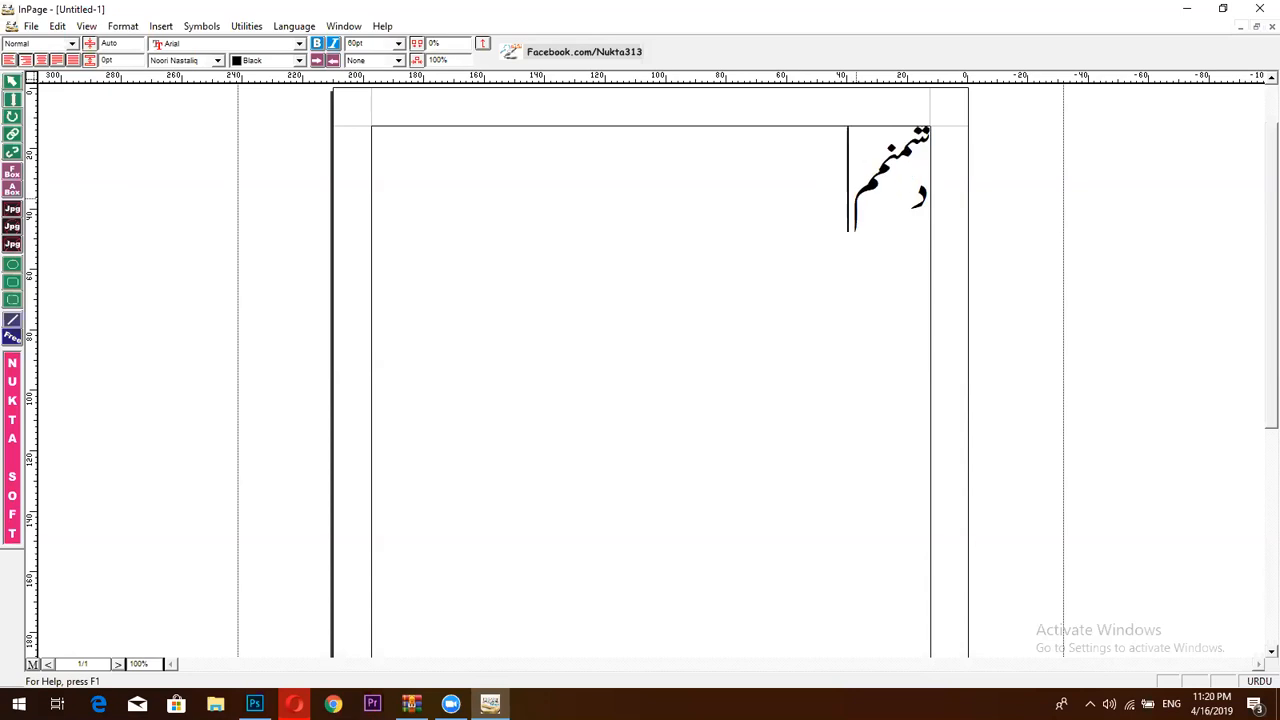
key(BackSpace)
key(BackSpace)
text(مم)
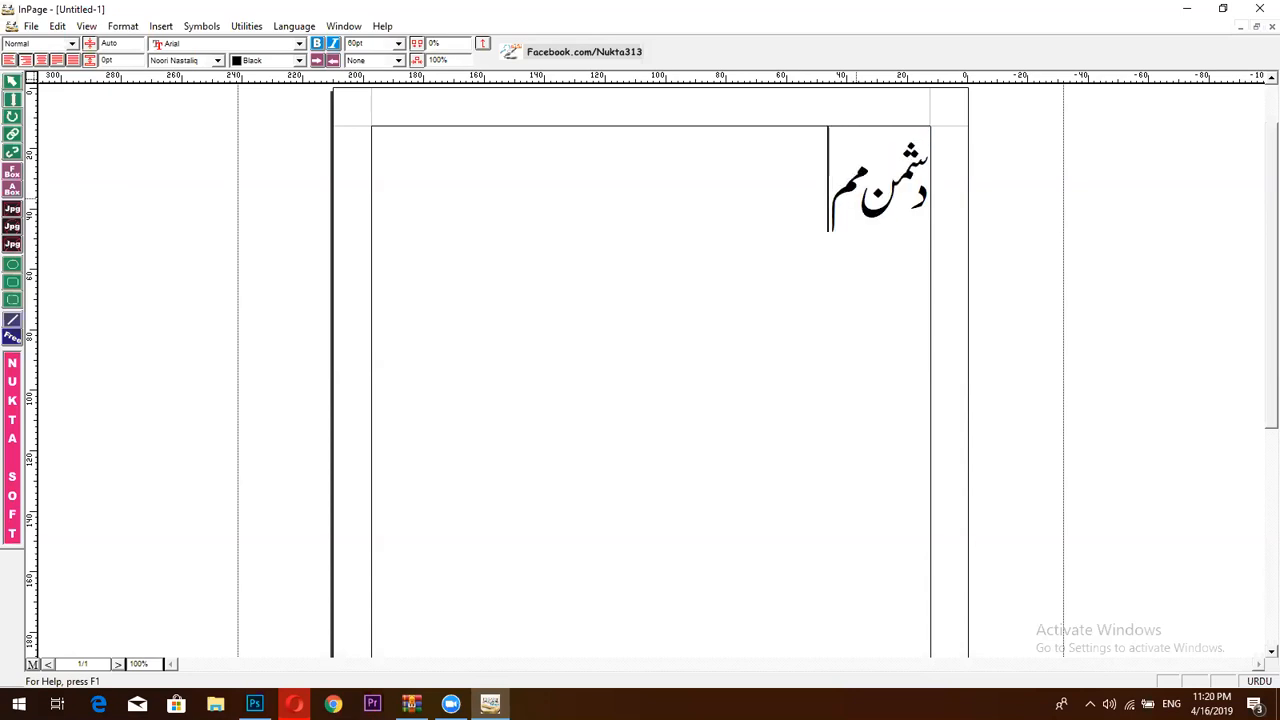
text(الک)
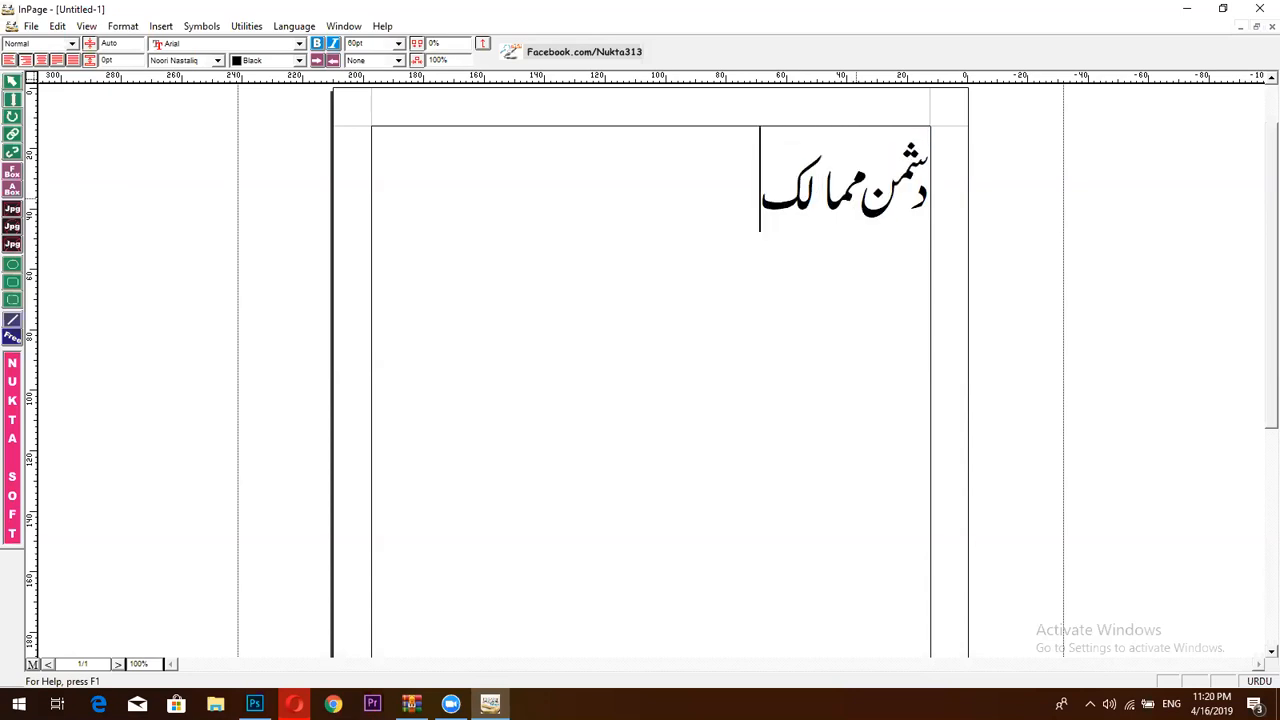
- Continue the headline after "ممالک" with the words "کی نیندیں"
text( کی نی)
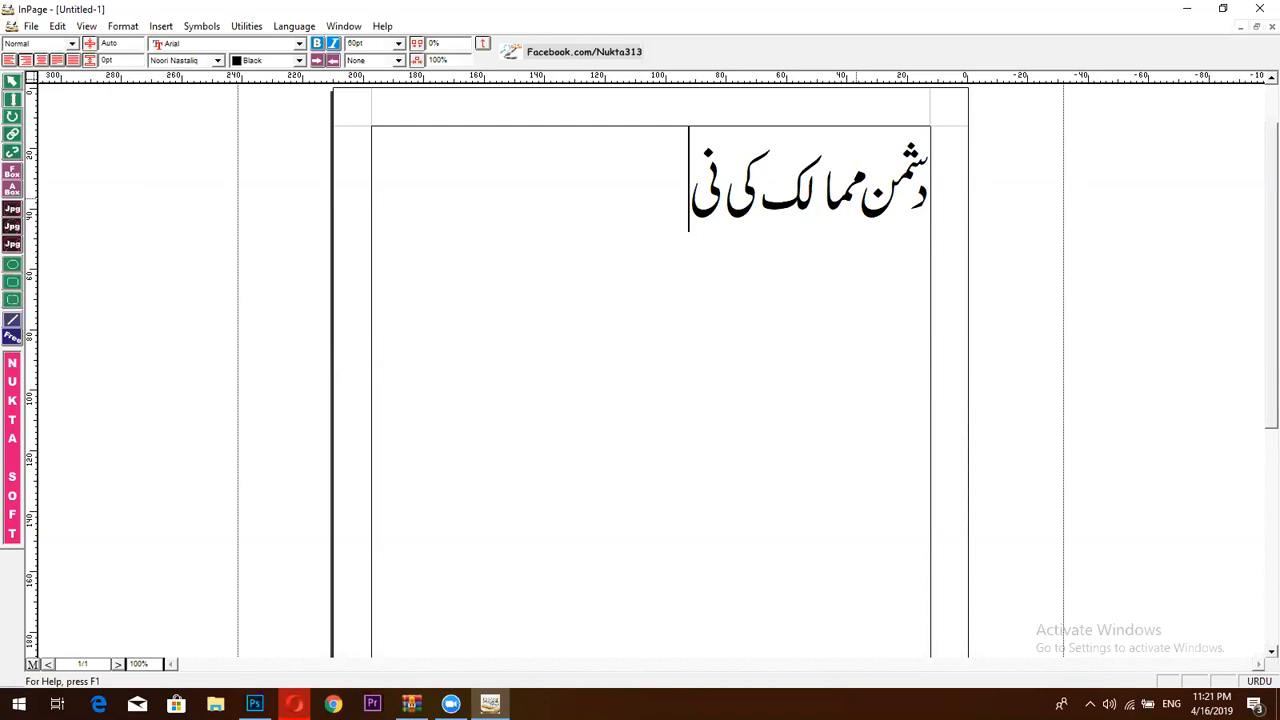
text(ی ن)
key(BackSpace)
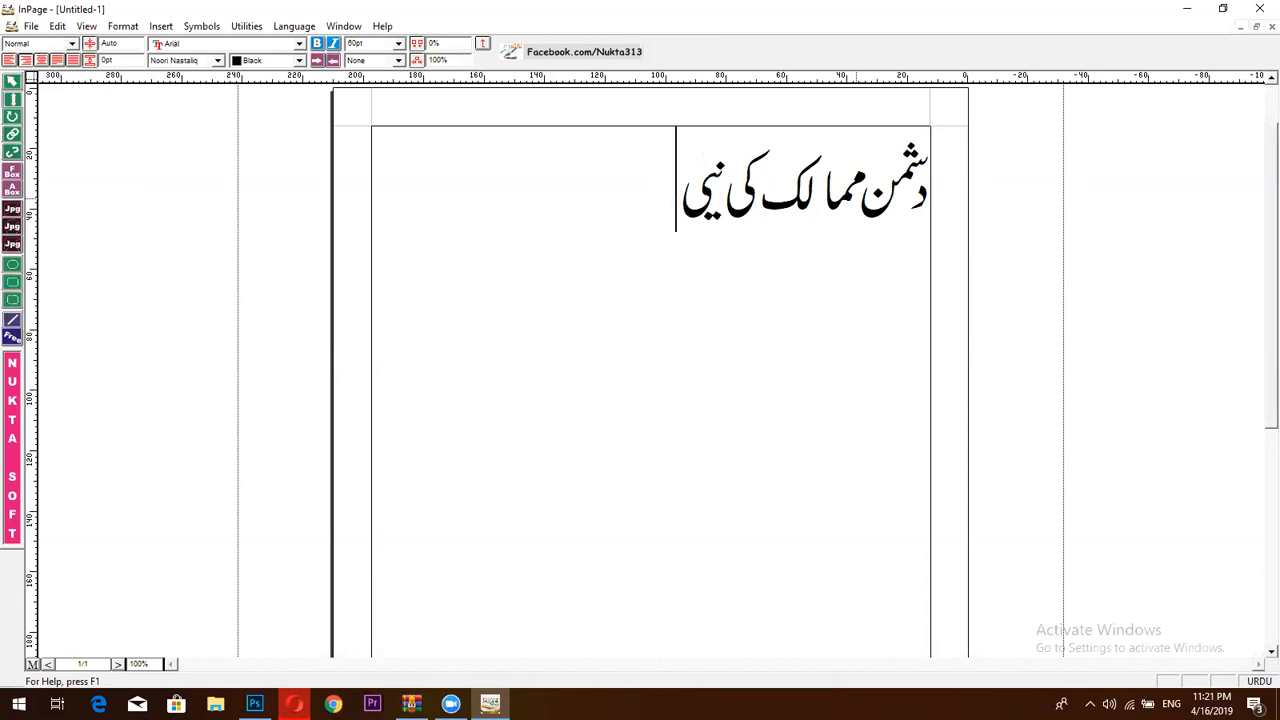
text(دیں)
key(BackSpace)
key(BackSpace)
key(BackSpace)
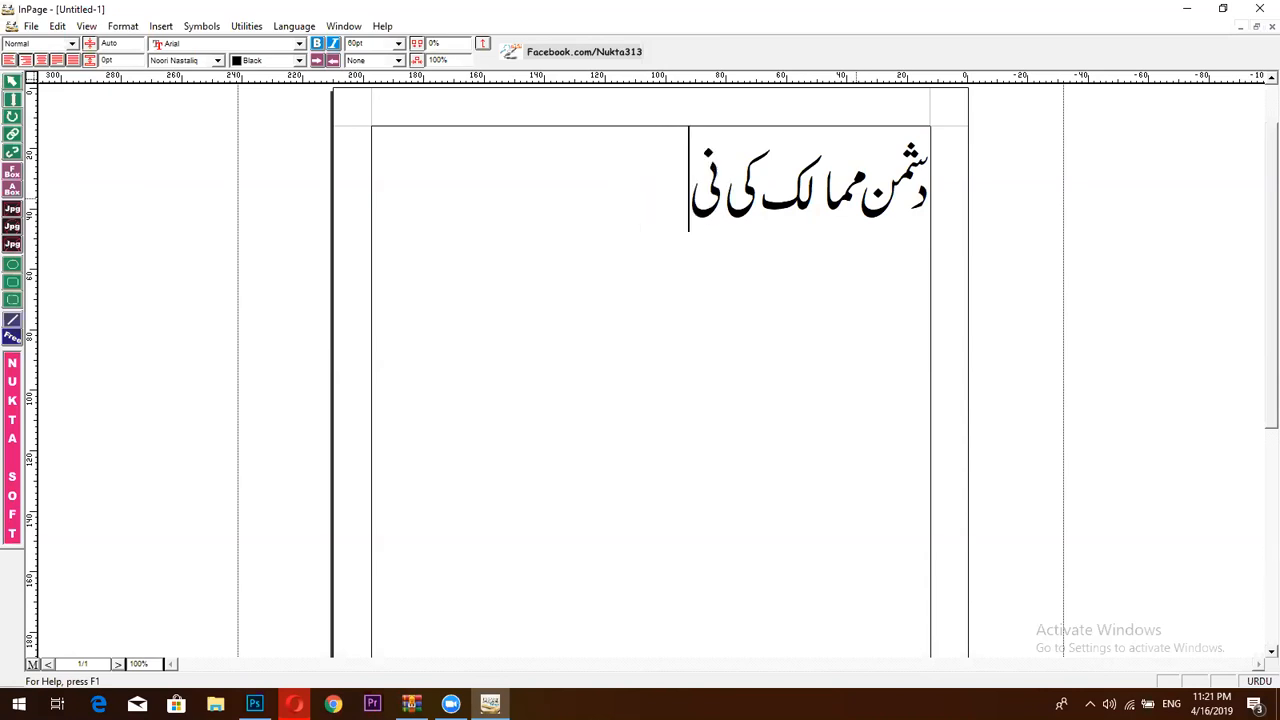
text(ن)
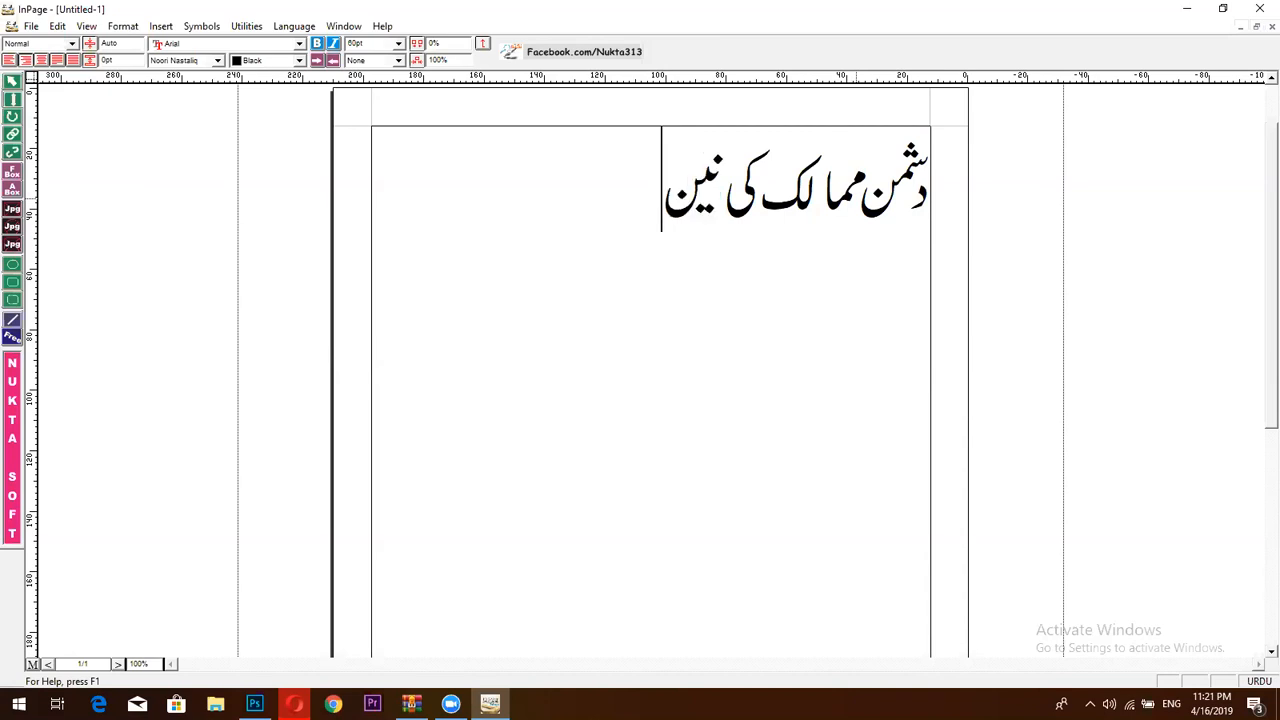
text(دیں)
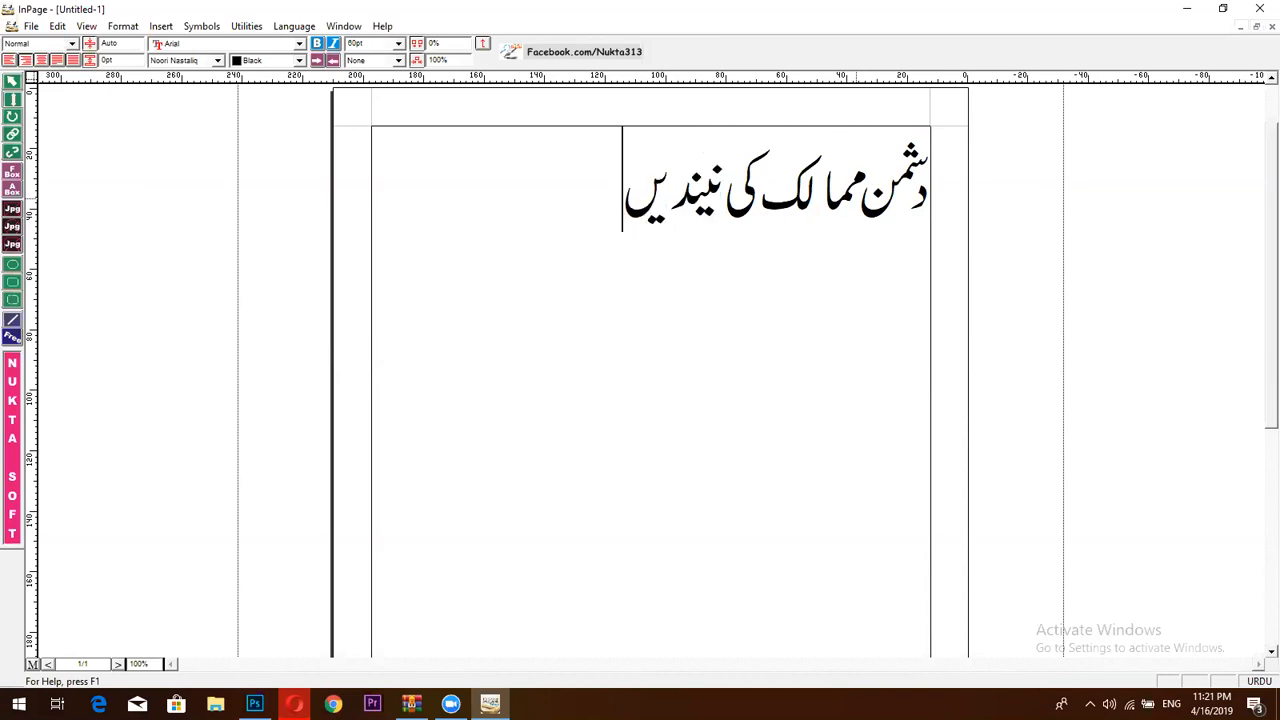
- Complete the headline's first line with "اڑادینے والی خبر" after "نیندیں", correcting the last word's first letter to "خ"
text(ا)
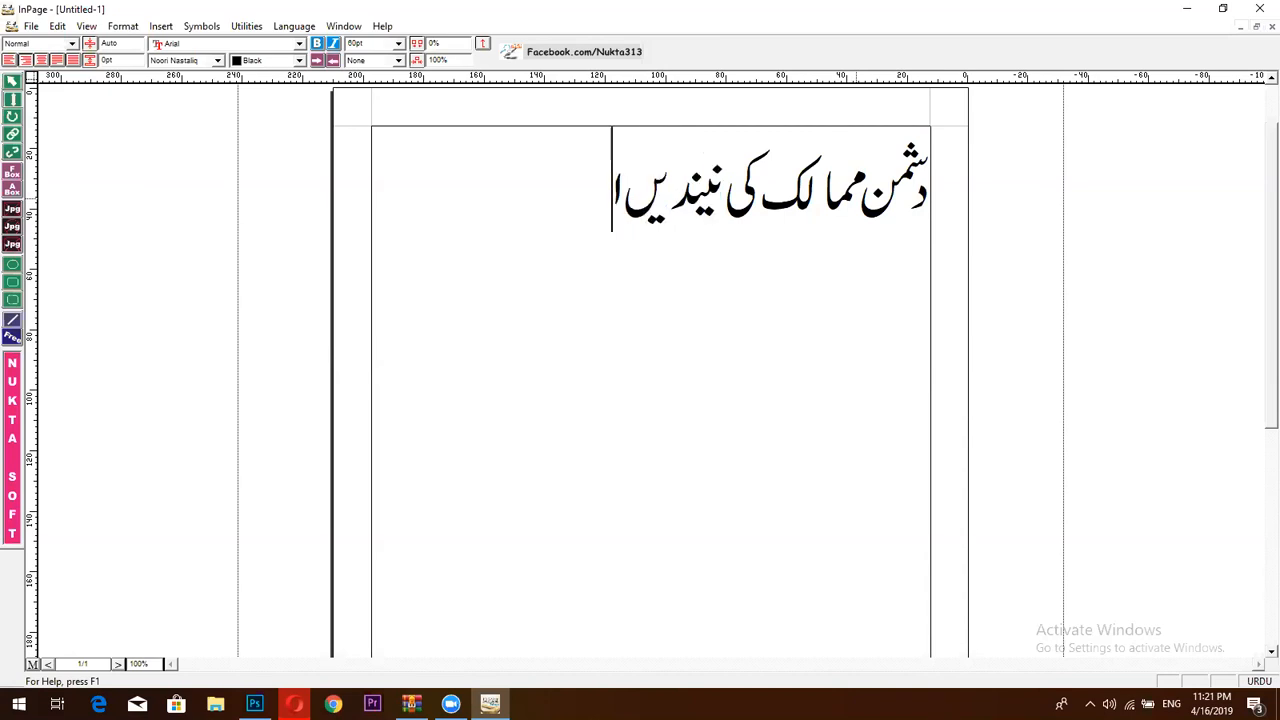
text(ڑادینے)
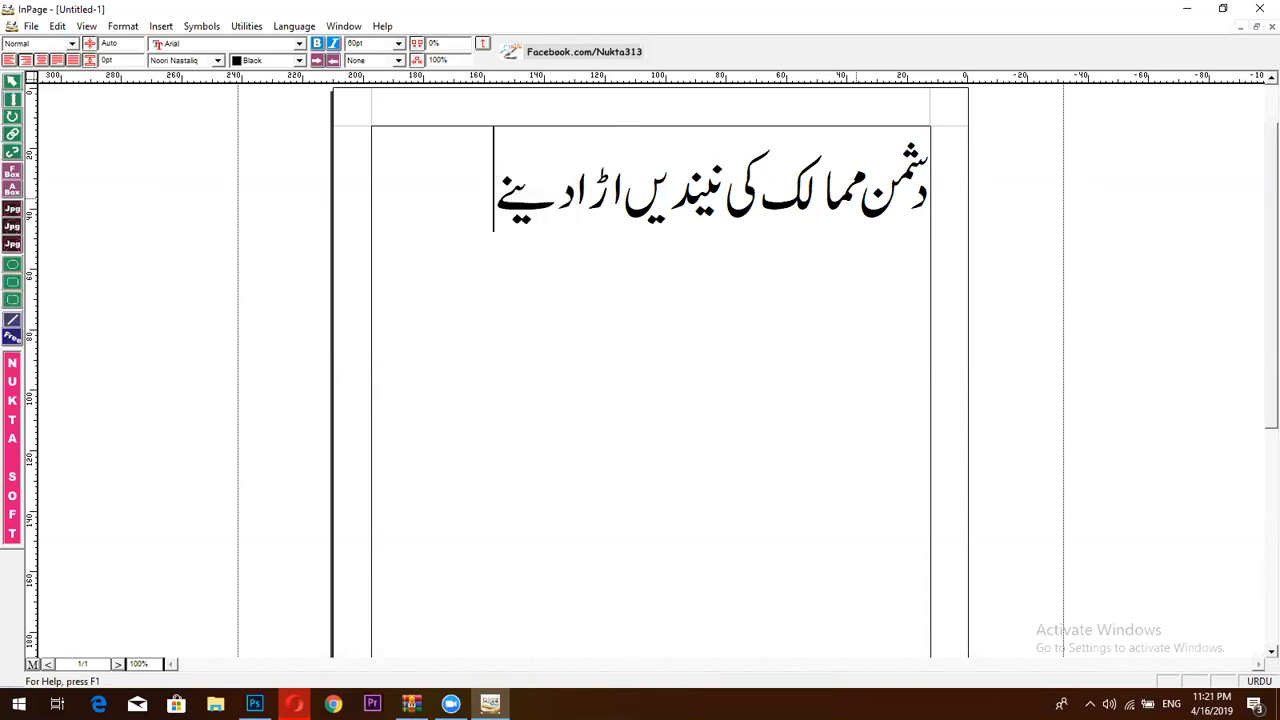
text( والی)
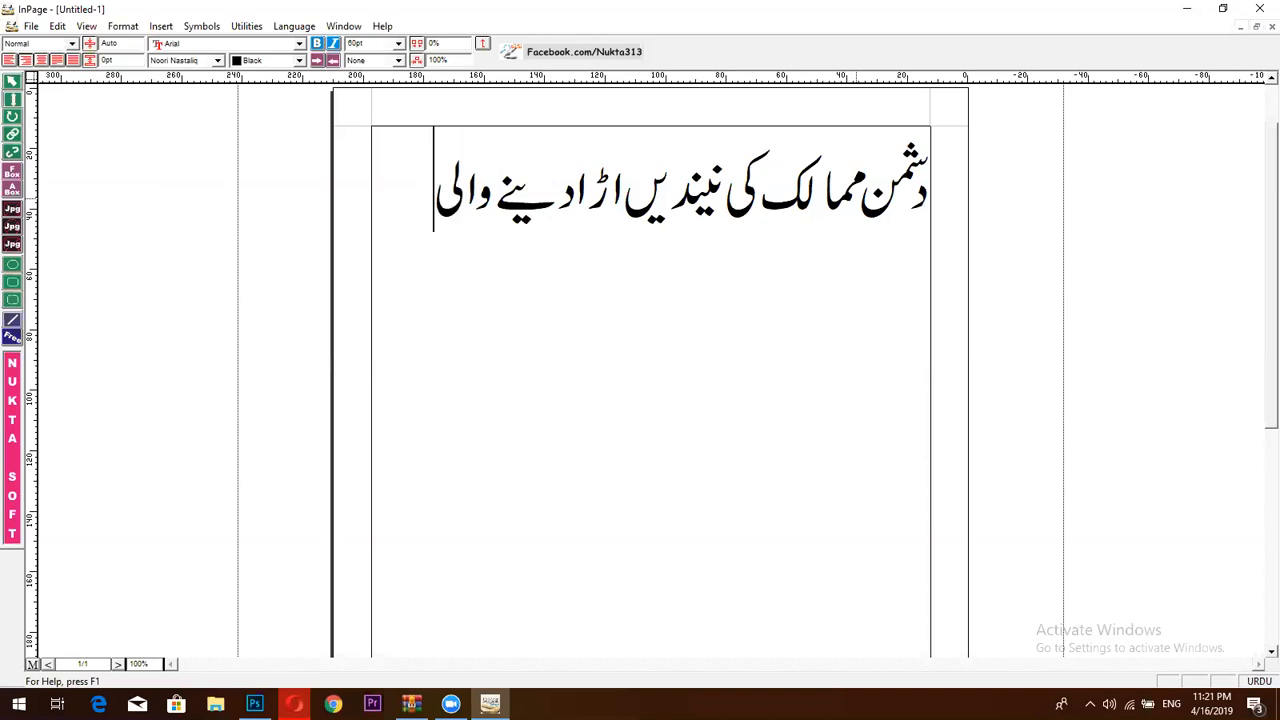
text( کبر)
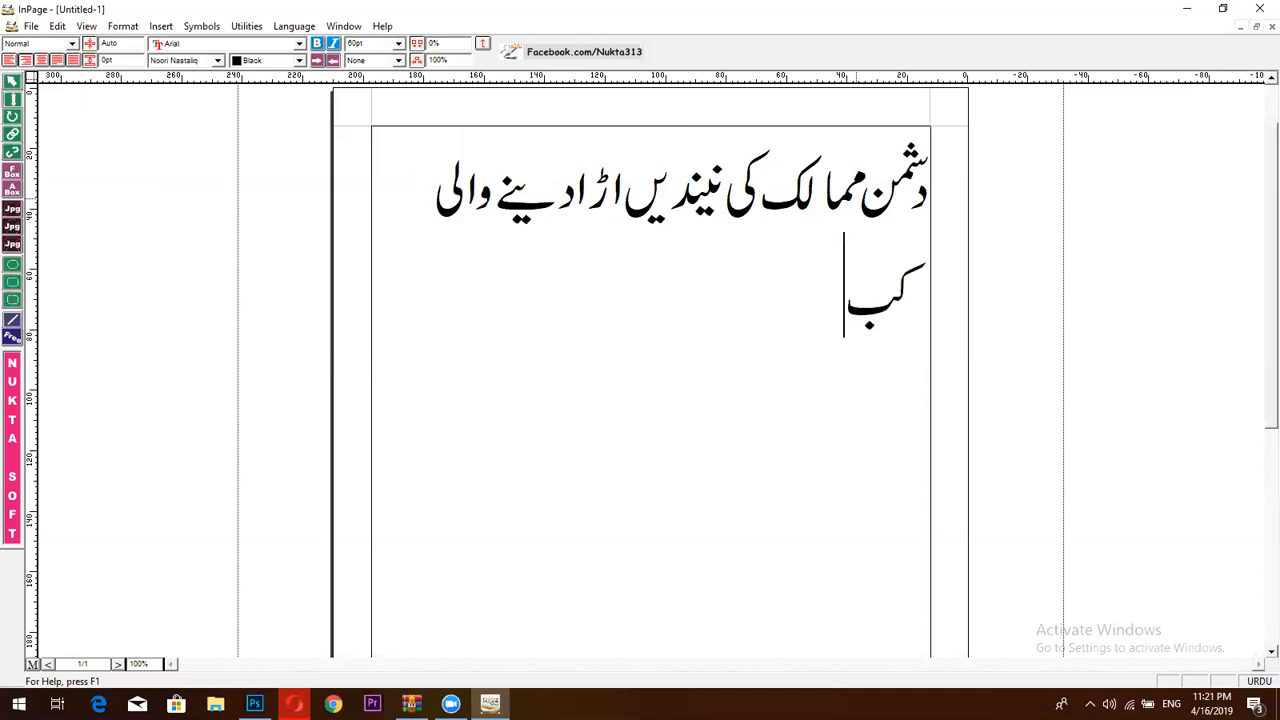
key(BackSpace)
key(BackSpace)
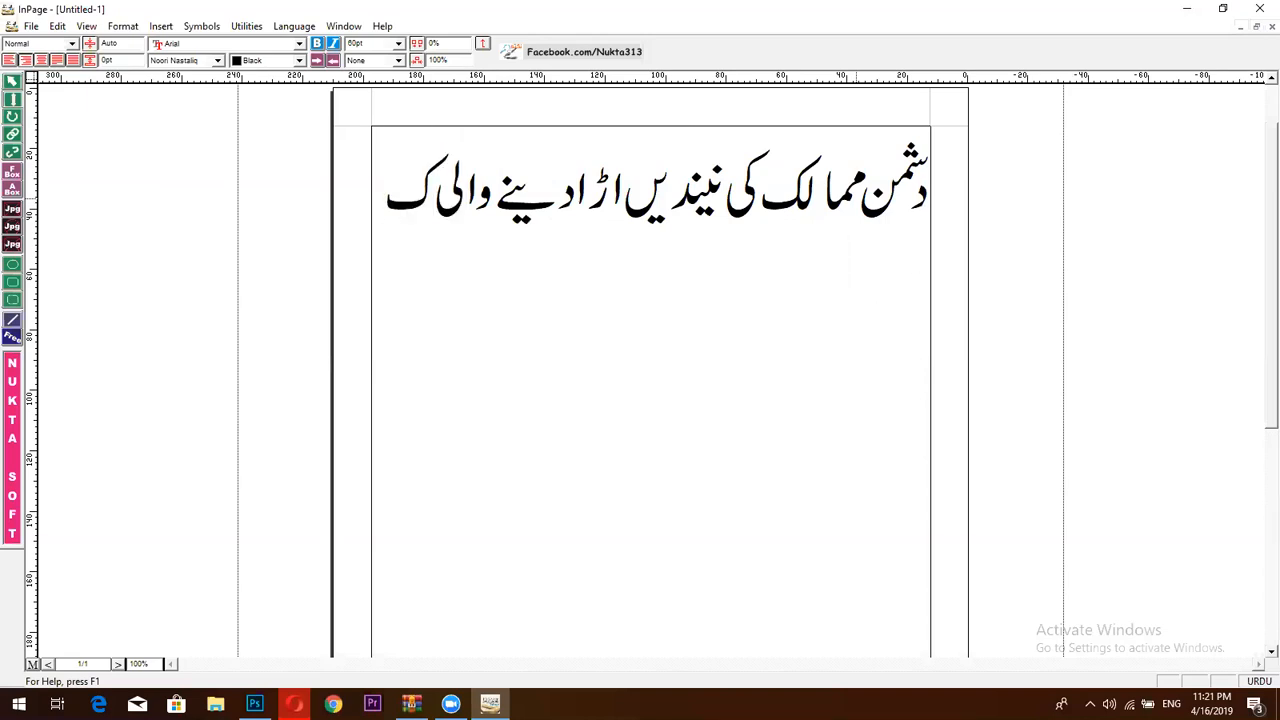
key(BackSpace)
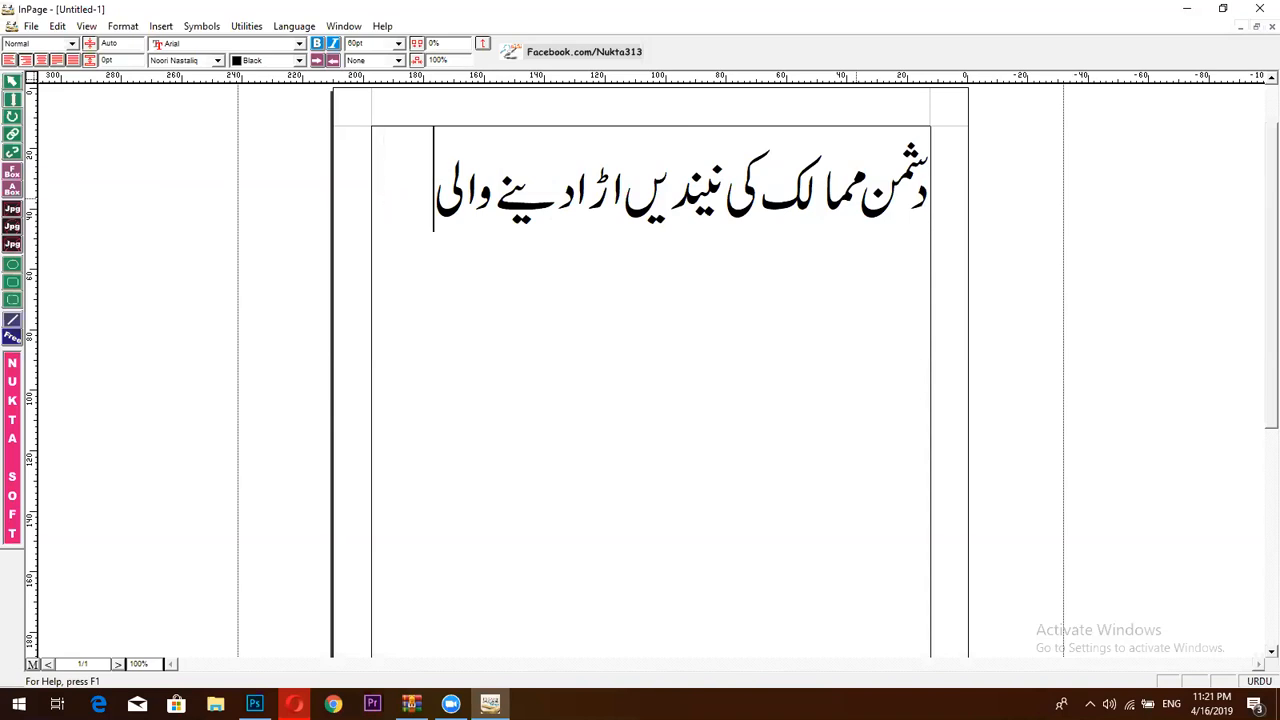
text(خن)
key(BackSpace)
text(بر)
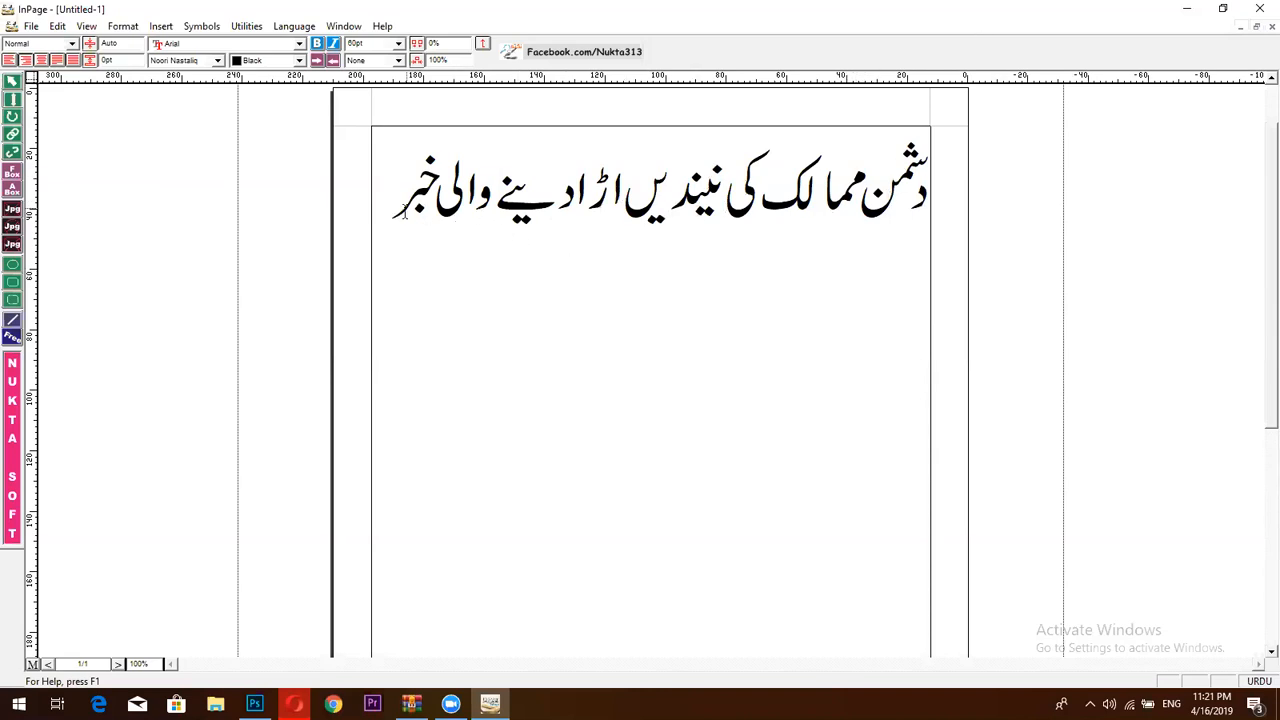
- Recheck the headline in the PNP News post on Facebook, and start a second line in InPage with "پاک فی"
click(295, 704)
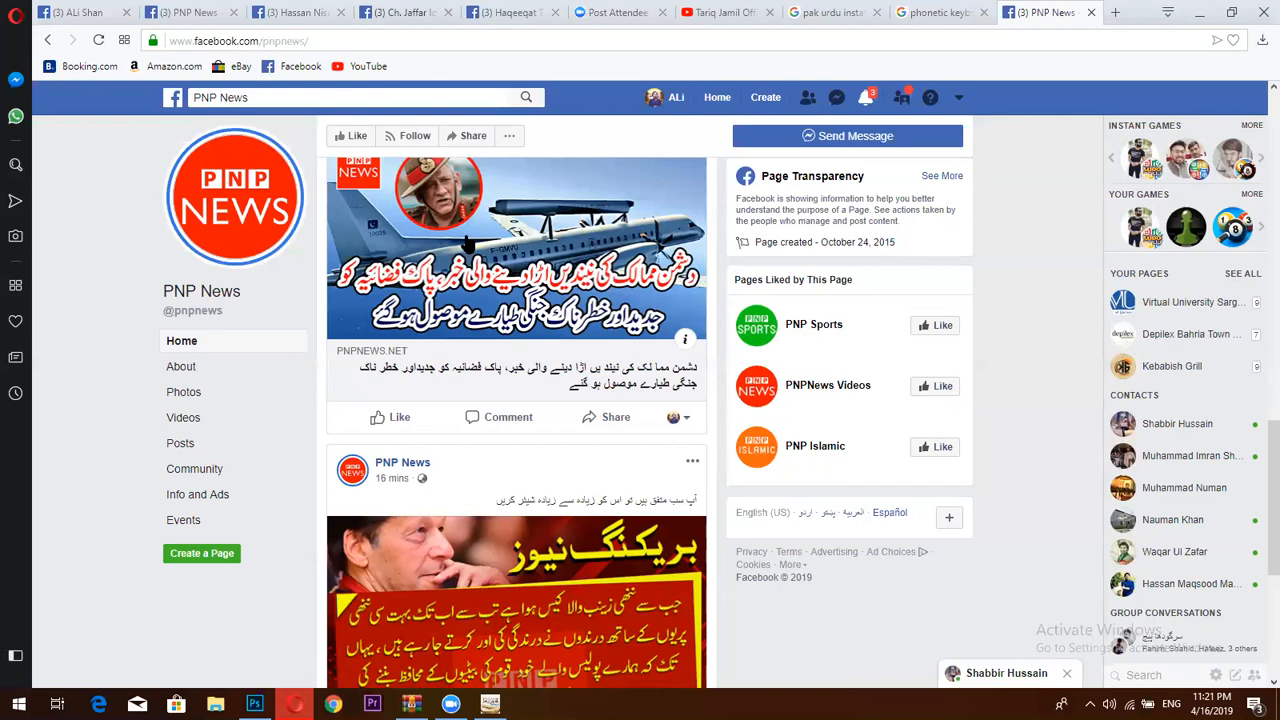
scroll(467, 243, up, 4)
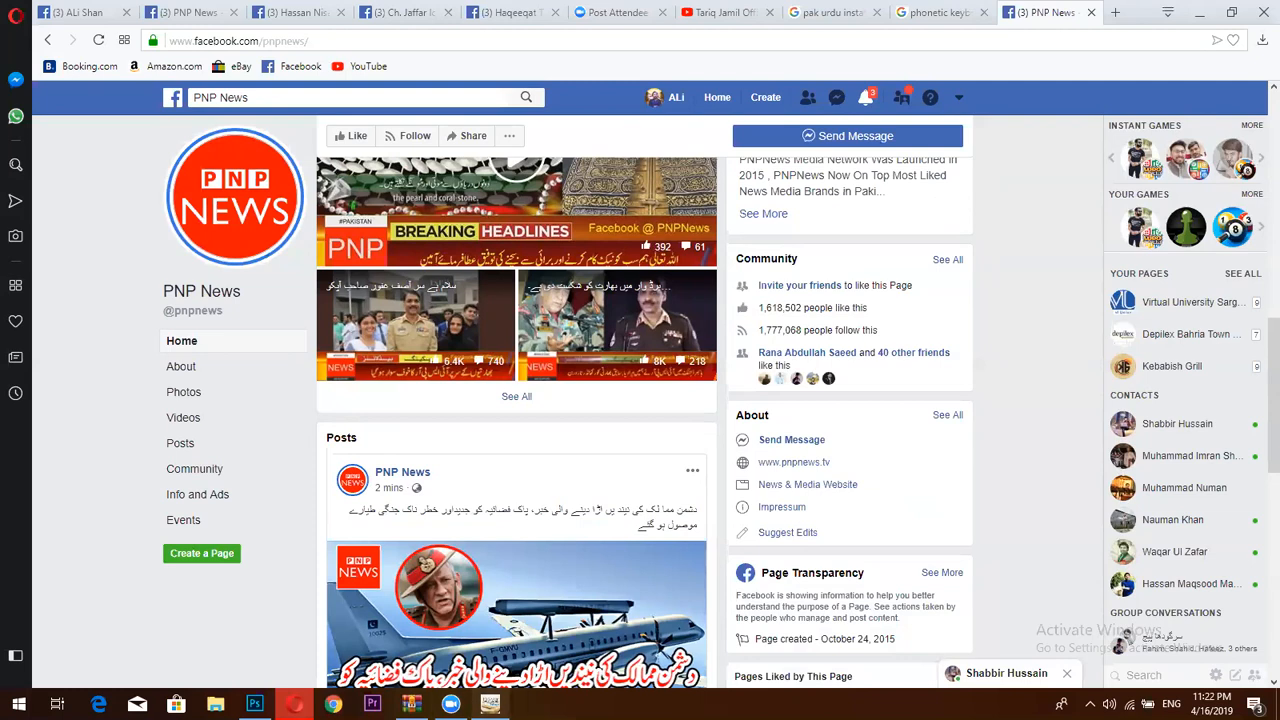
click(490, 704)
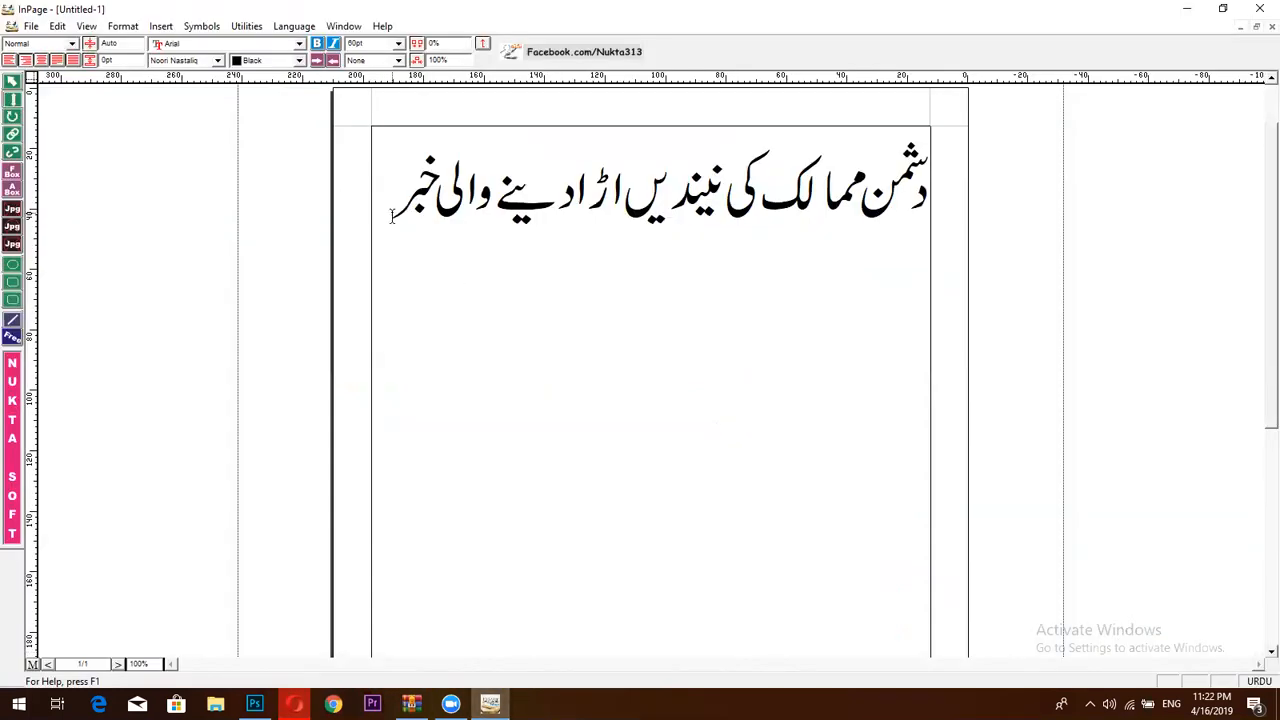
key(Return)
text(پ)
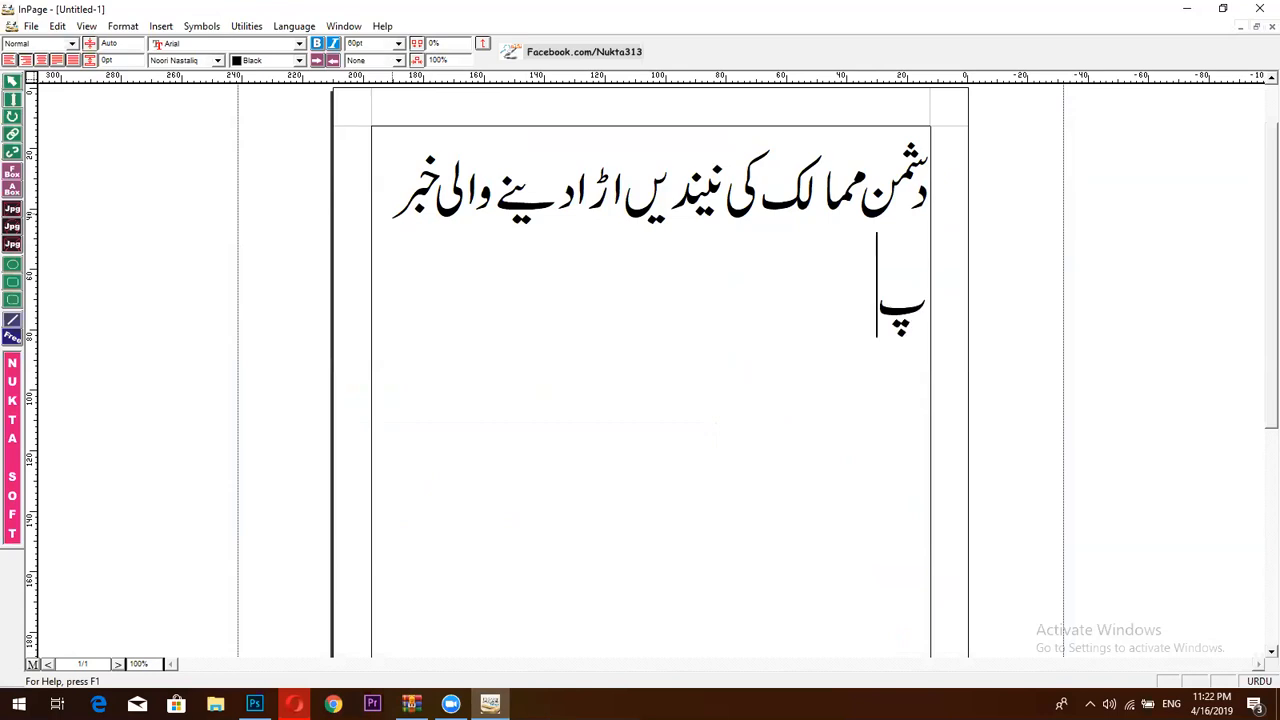
text(اک فی)
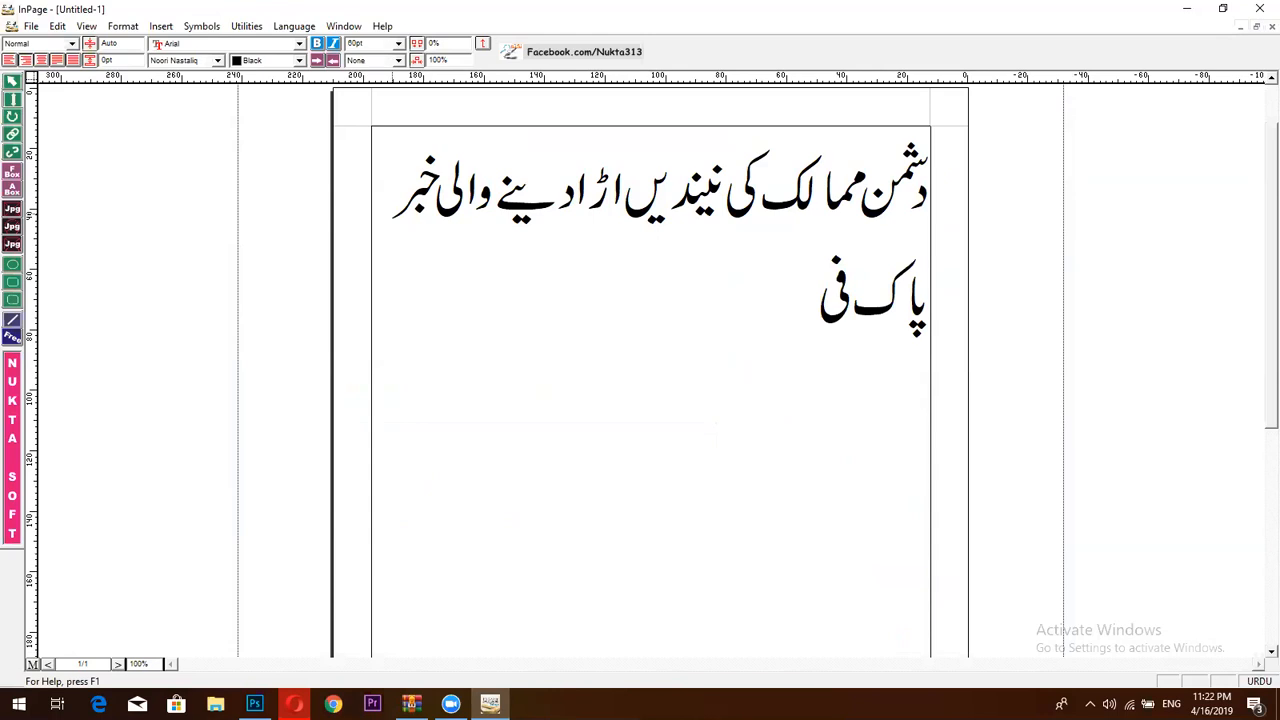
- Complete the second line's unfinished word as "فیضائیہ" and add "کو" after it
key(BackSpace)
text(ضا)
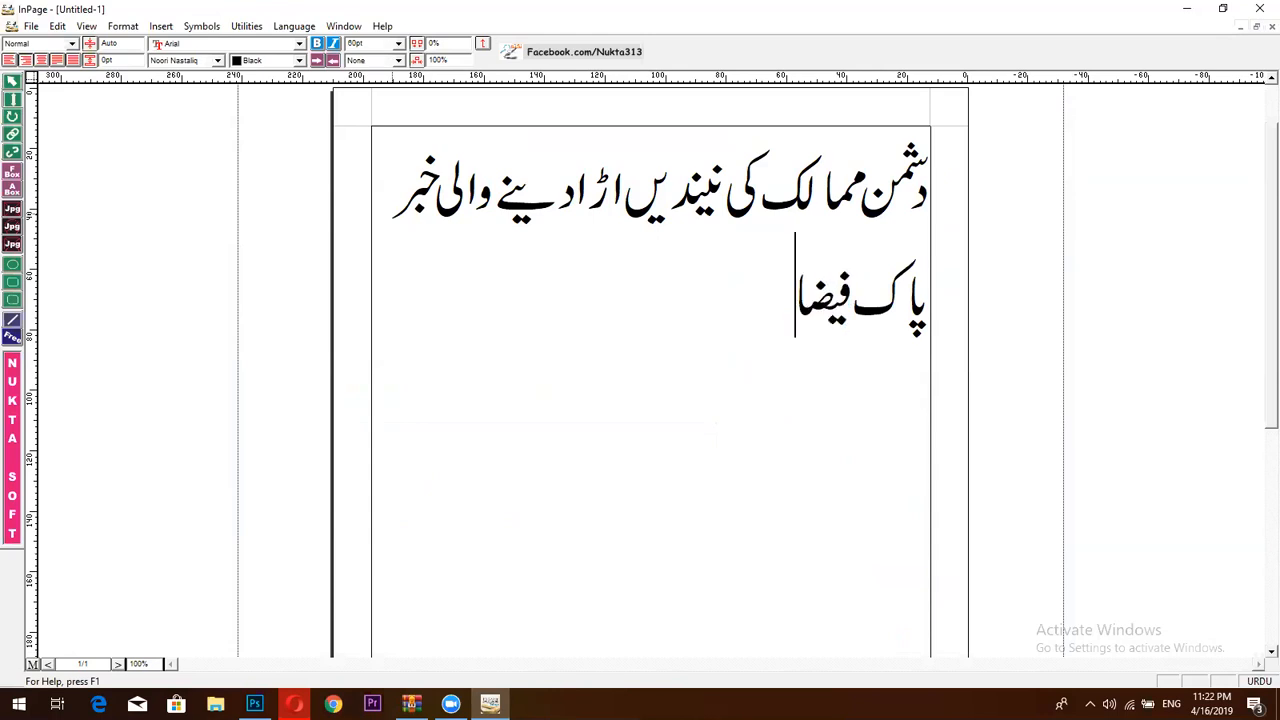
text(یہہ)
key(BackSpace)
key(BackSpace)
key(BackSpace)
text(ءہ)
key(BackSpace)
text(ی)
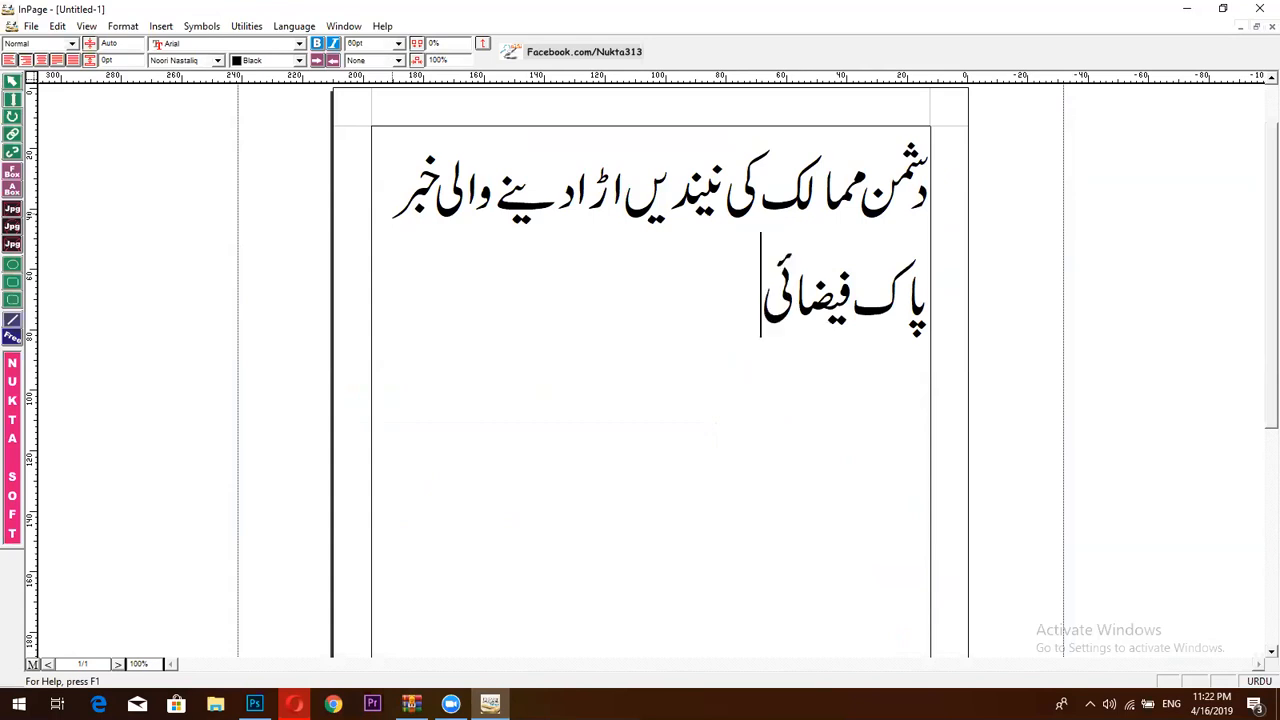
text(ہ کو)
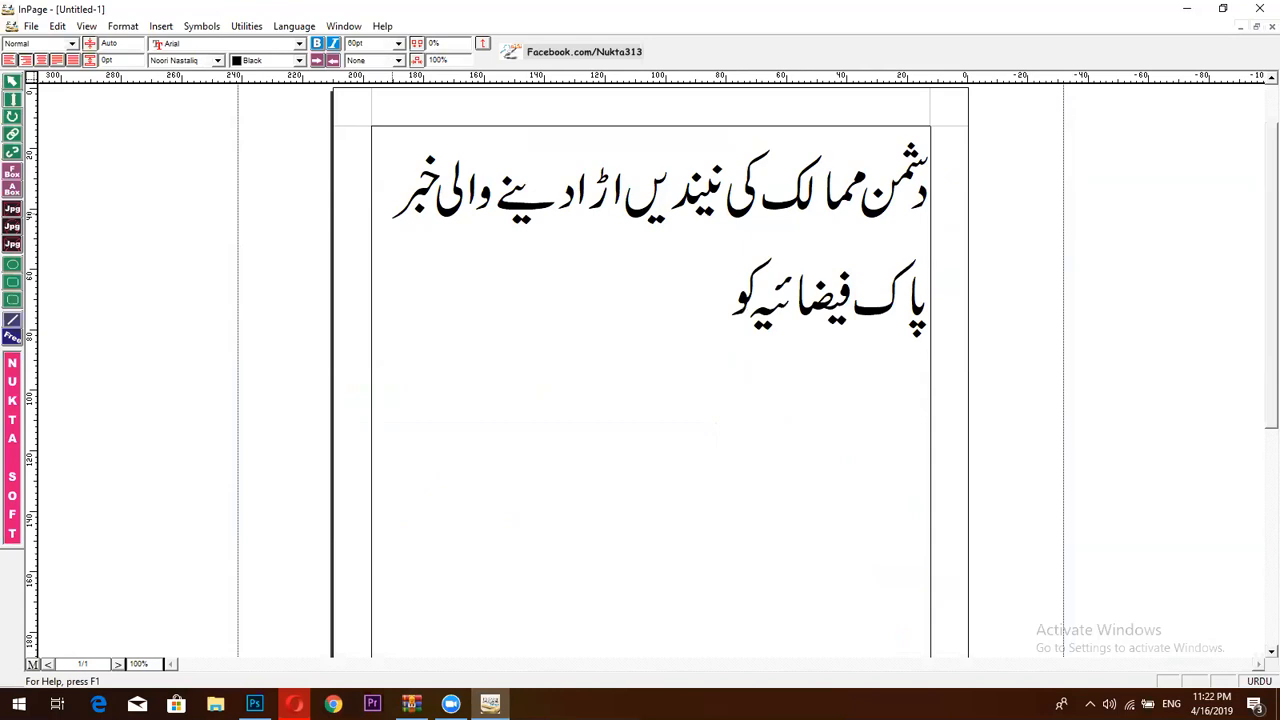
- Add the words "جدید ترین" after "کو" on the second line
text(جدی)
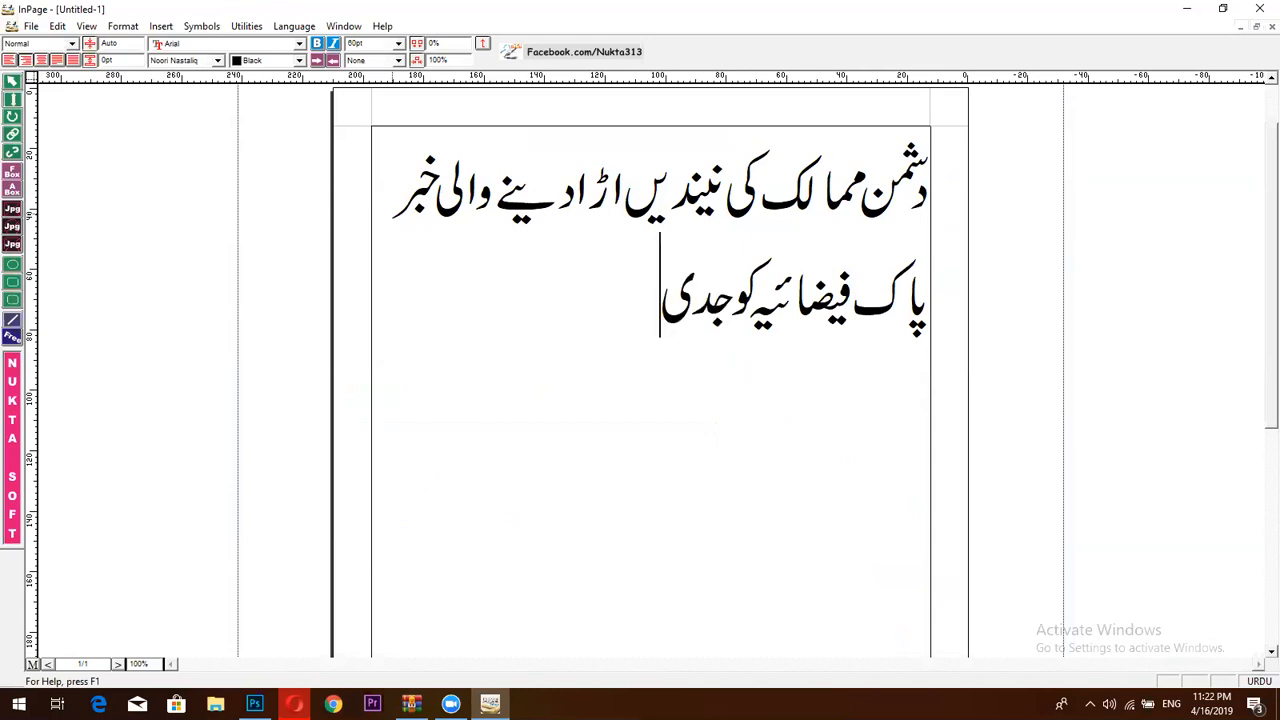
key(BackSpace)
text(ا)
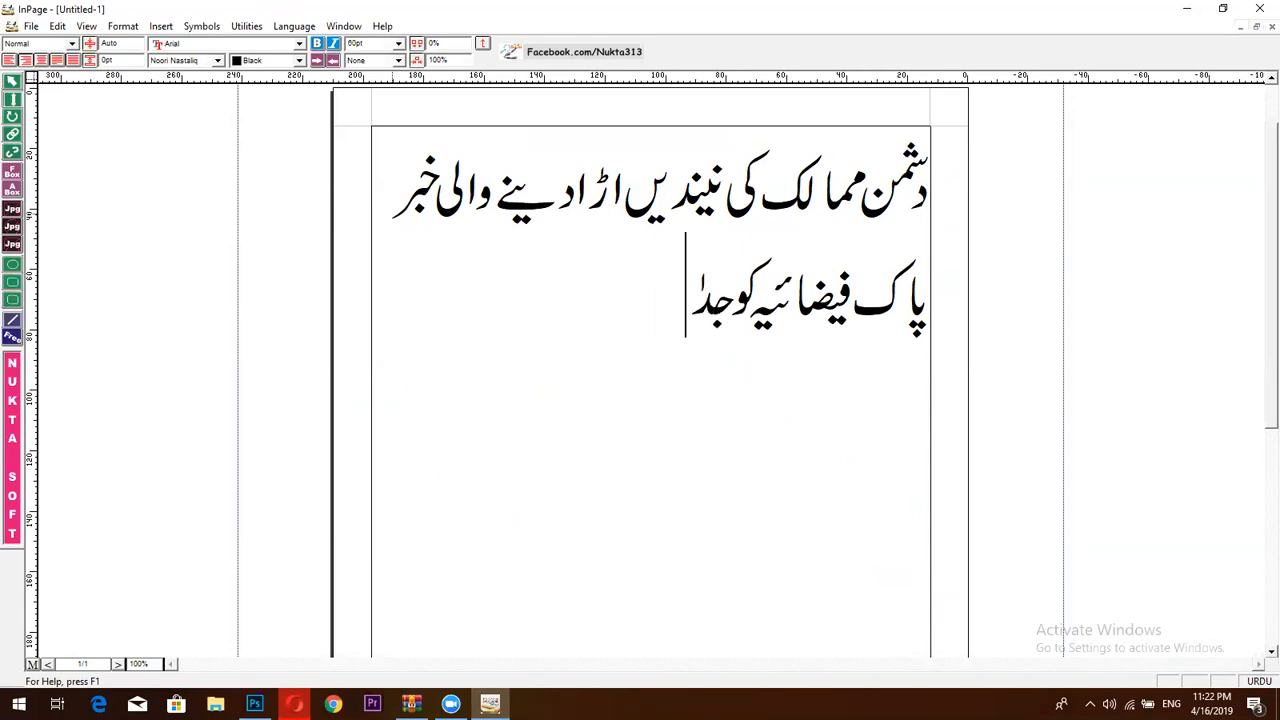
key(BackSpace)
text(گ)
key(BackSpace)
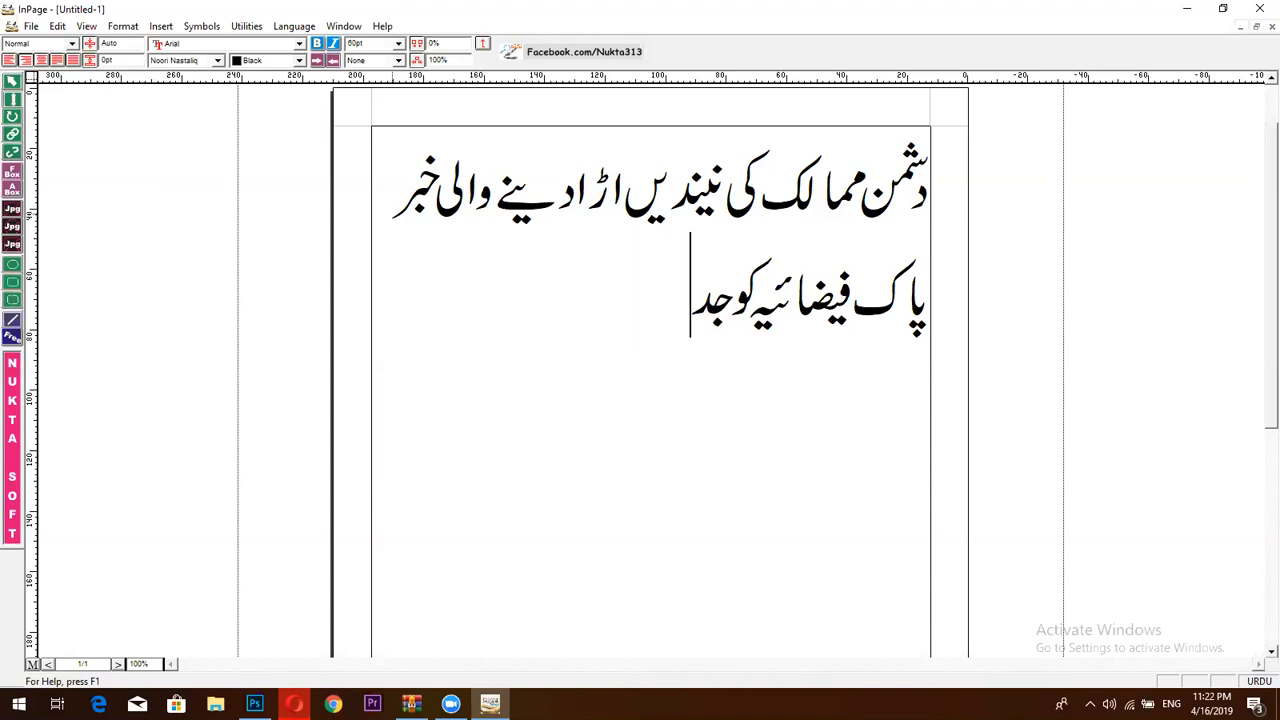
text(ی)
text(د تری)
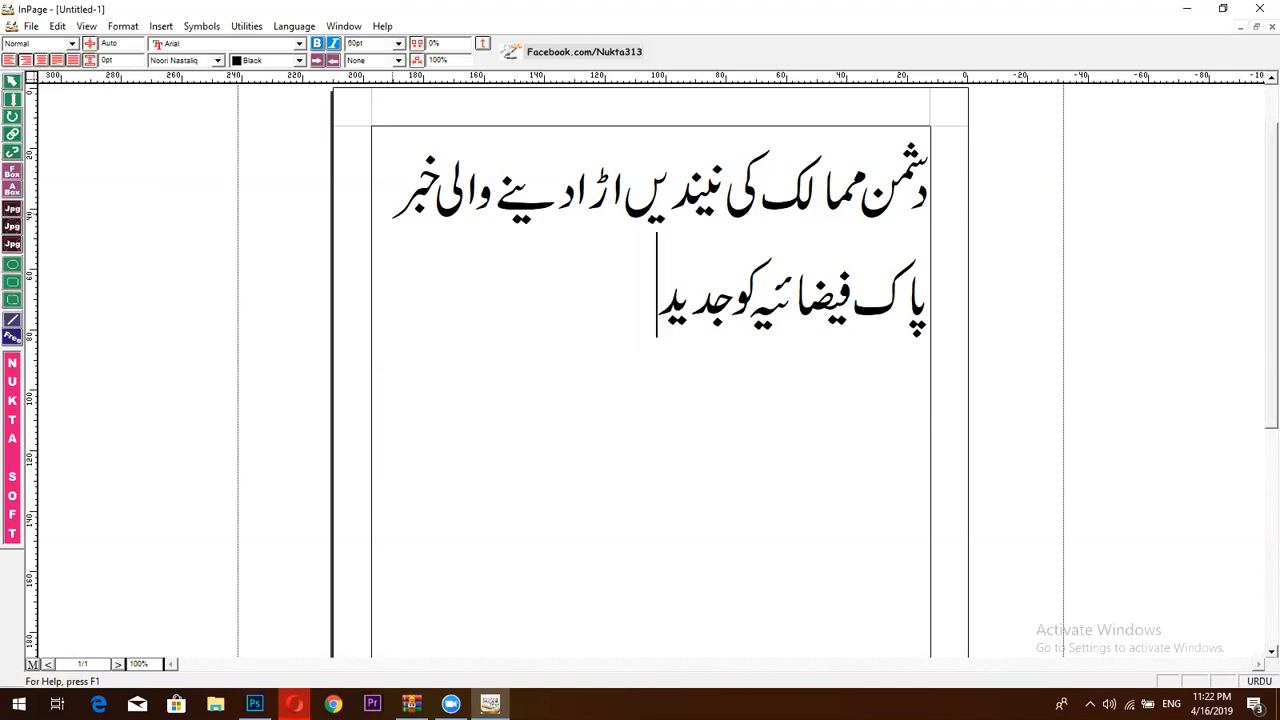
text(ں)
key(BackSpace)
text(ن)
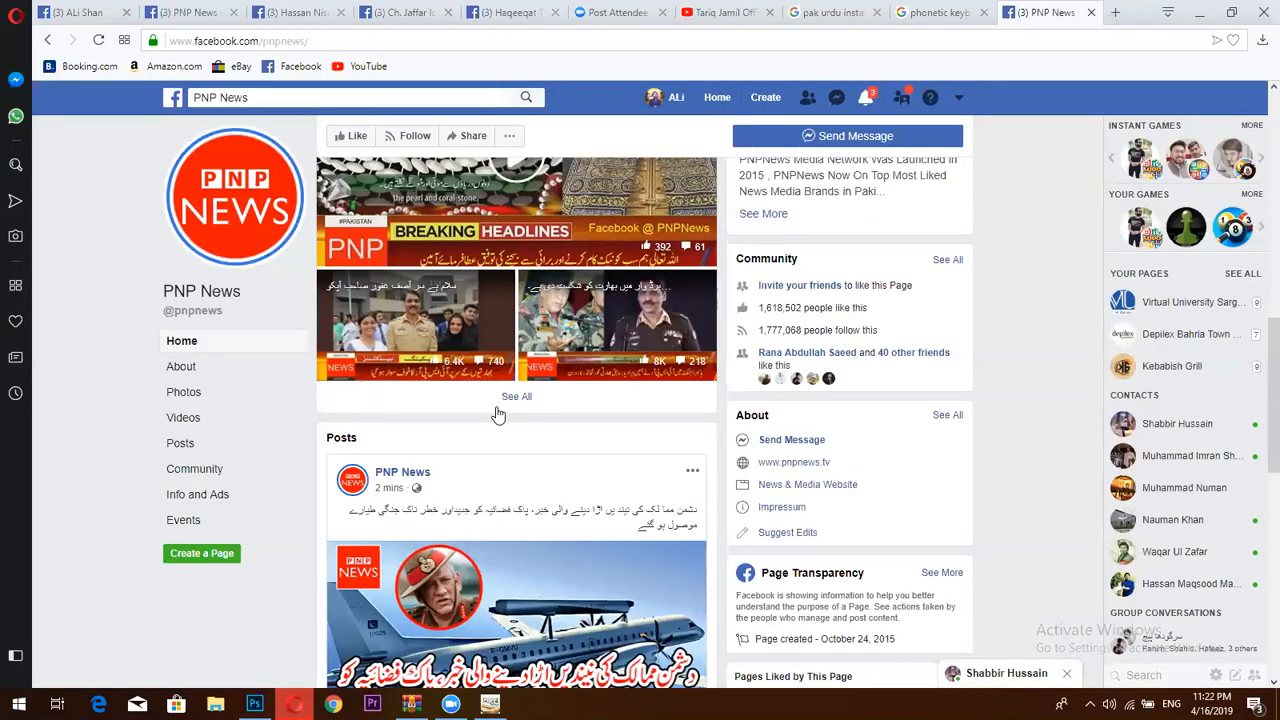
- Check the next words in the Facebook post, and add "جنگی طیارے" after "ترین" in InPage
scroll(497, 405, down, 2)
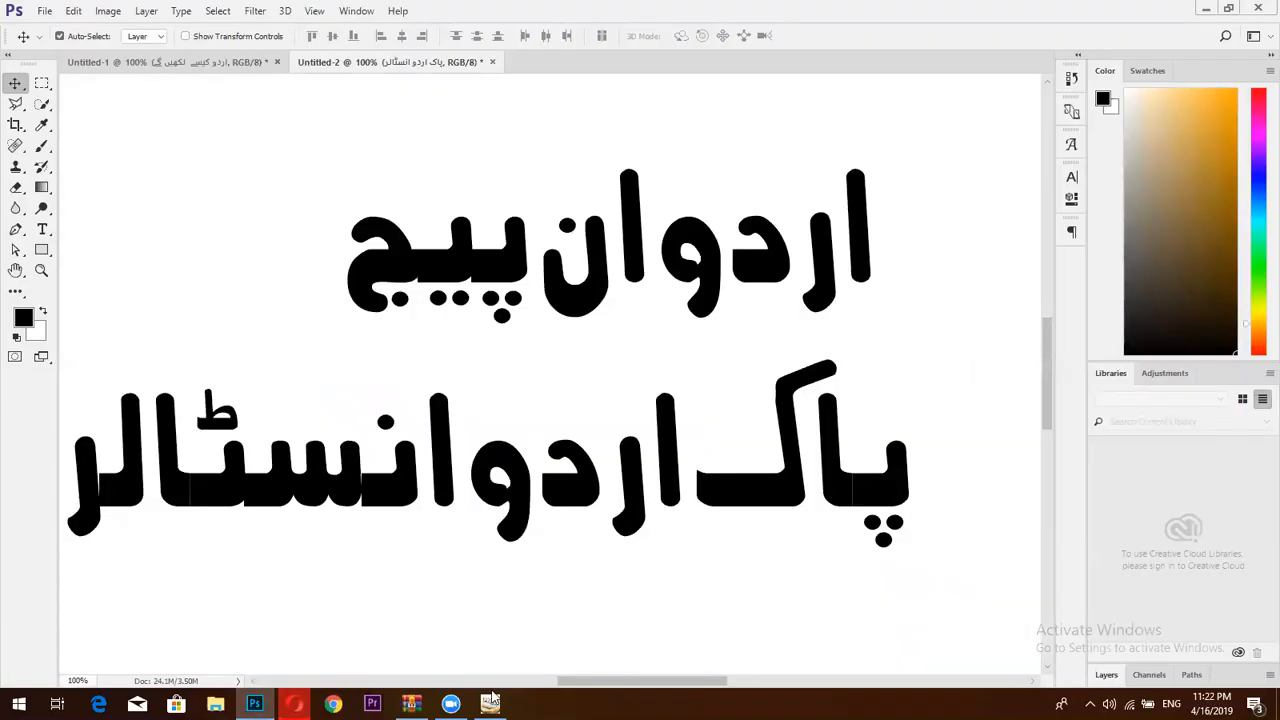
click(490, 703)
text(جنگی)
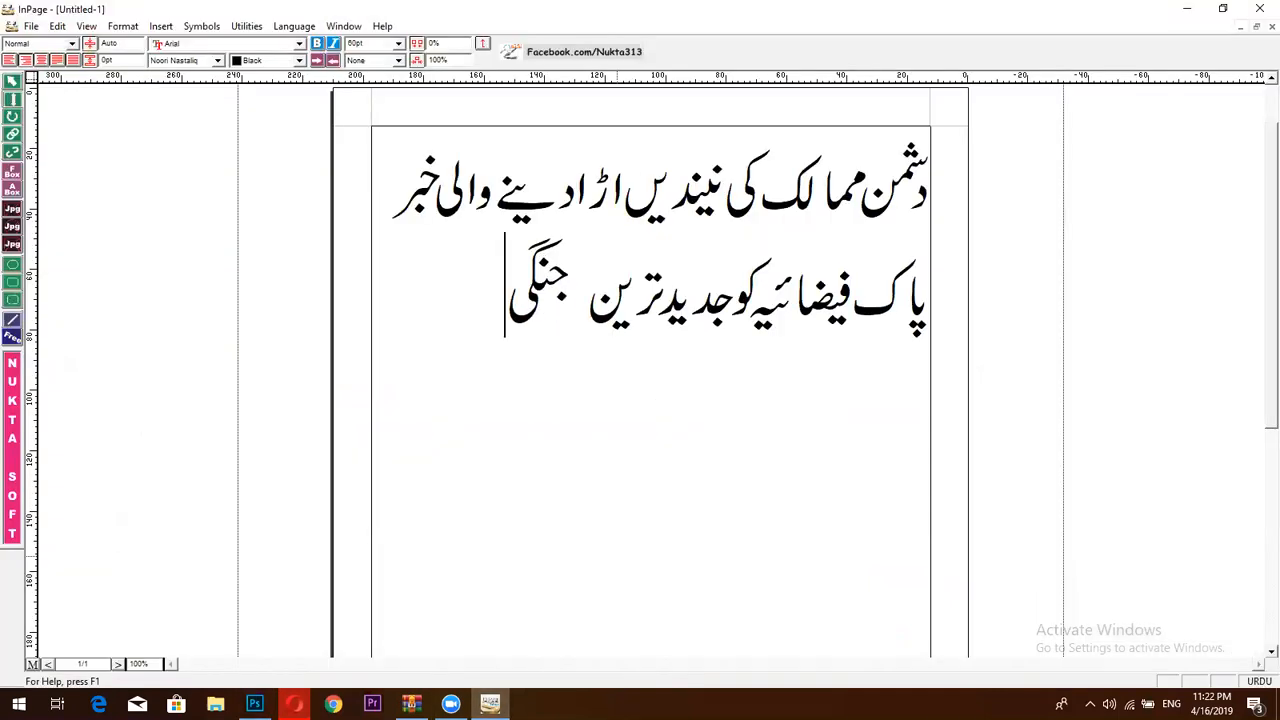
text( طیاری)
key(BackSpace)
text(ے)
- Finish the headline with the words "موصول ہو گئے" after "طیارے"
key(Return)
text(موس)
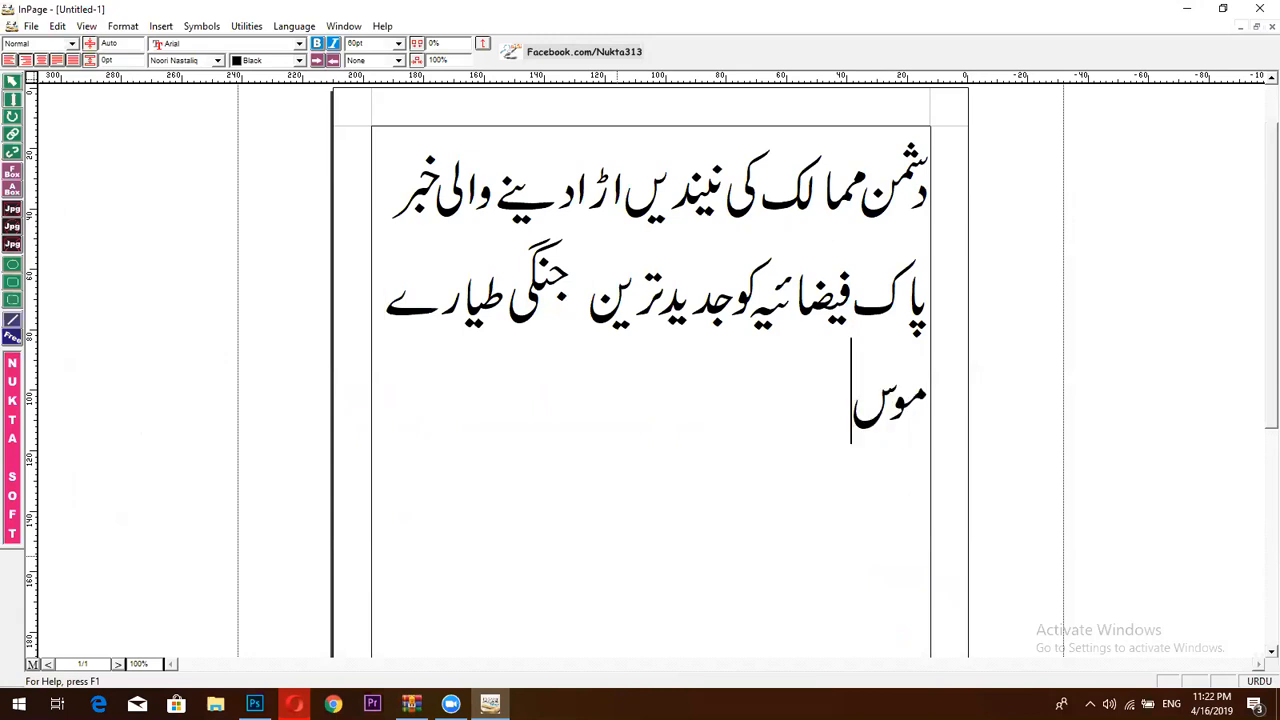
key(BackSpace)
text(صول)
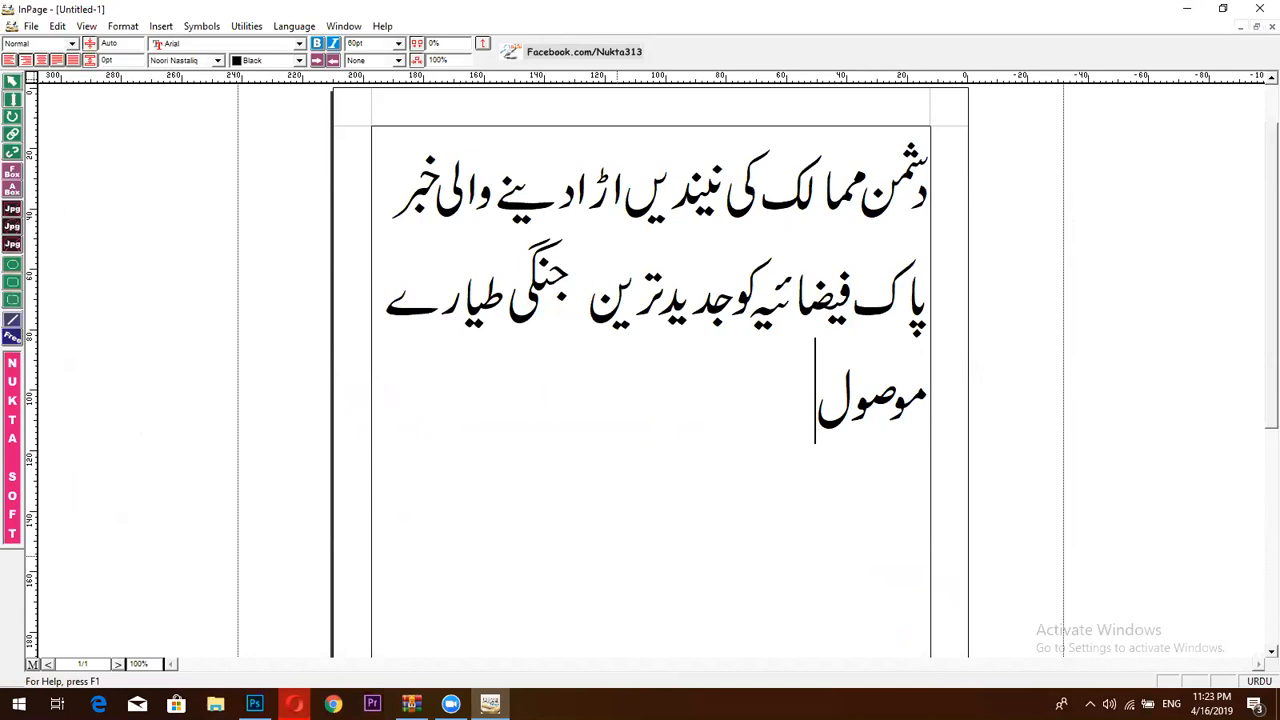
text( ہ)
text(گئے)
key(BackSpace)
key(BackSpace)
key(BackSpace)
text(و گئے)
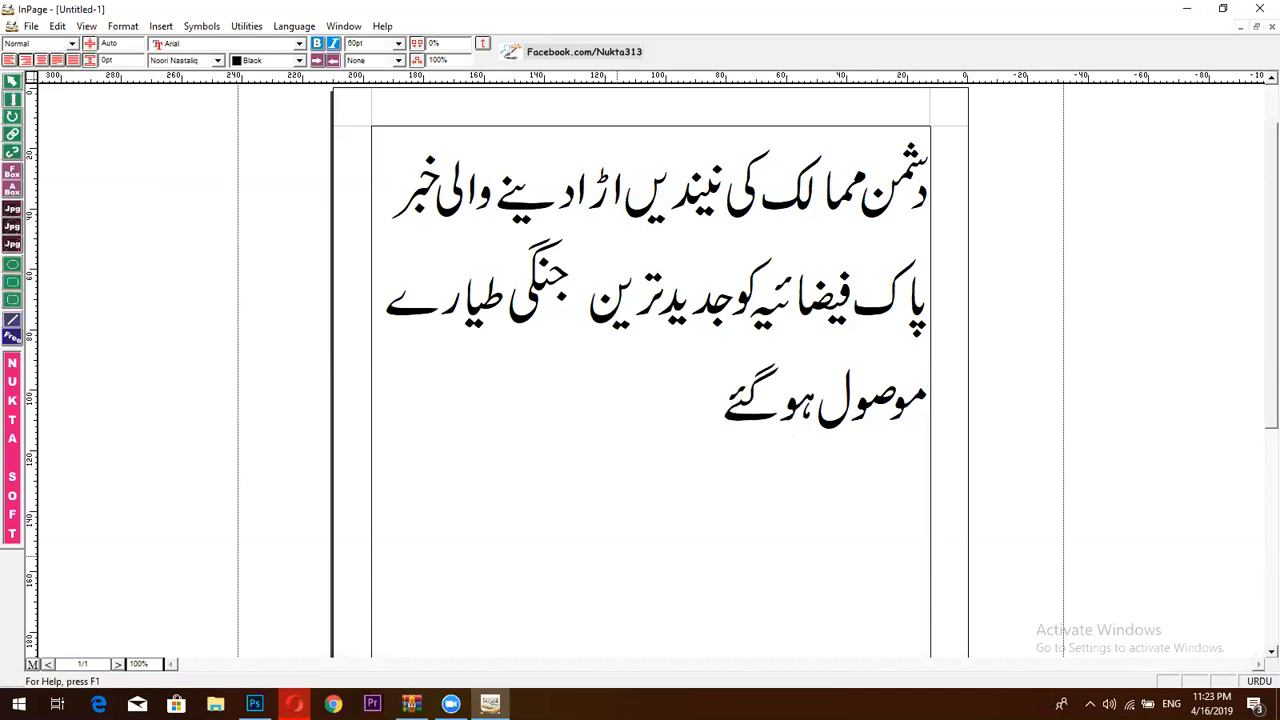
- Select the entire headline and set its font size to 48pt
key(ctrl+shift+Left)
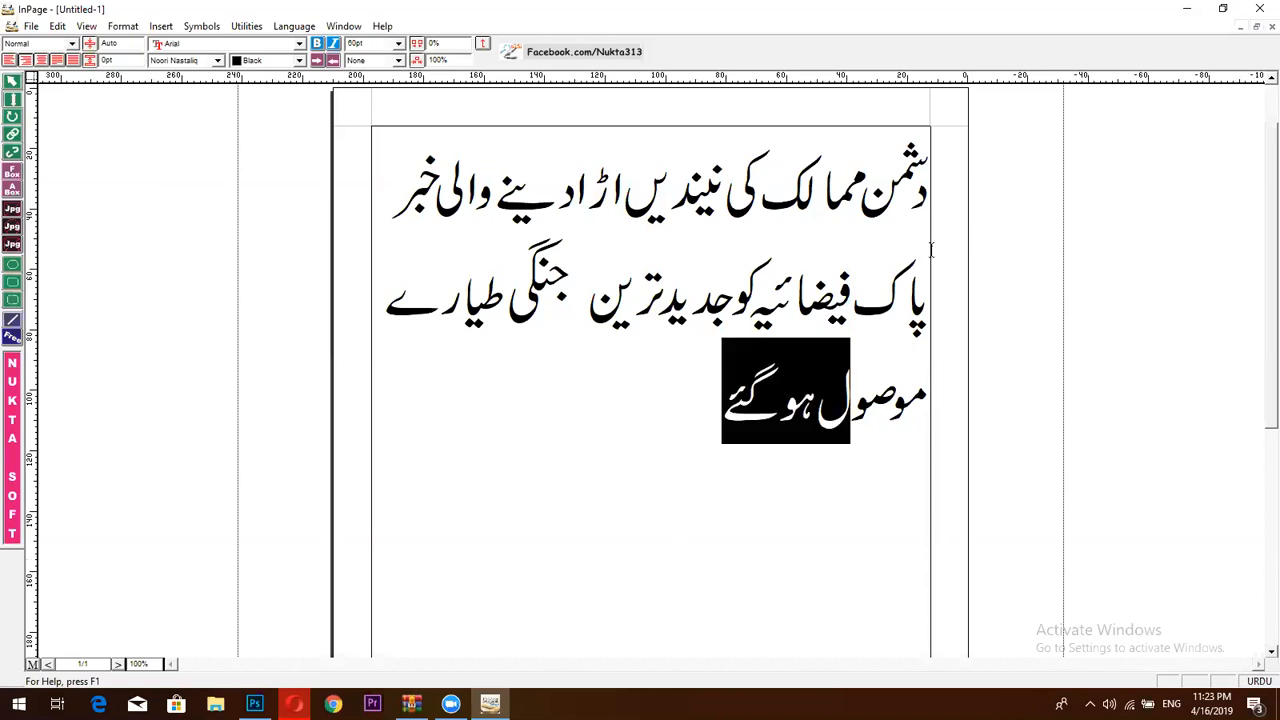
key(ctrl+a)
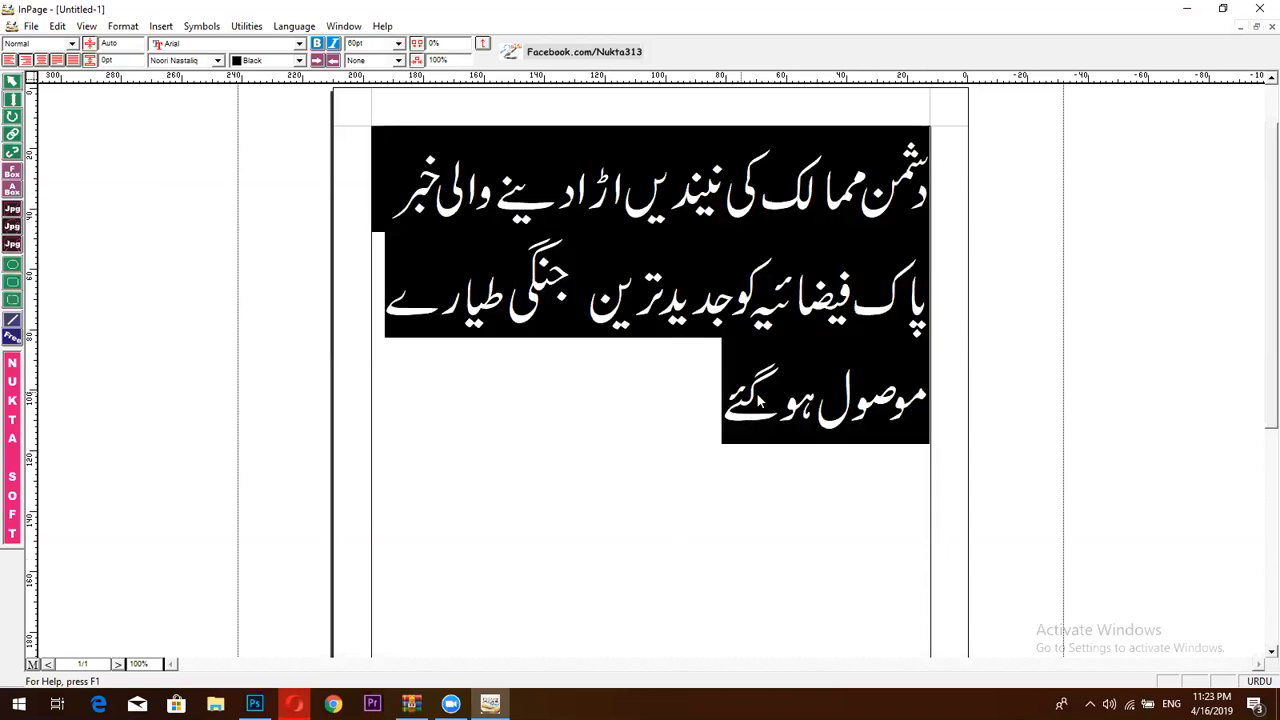
click(398, 43)
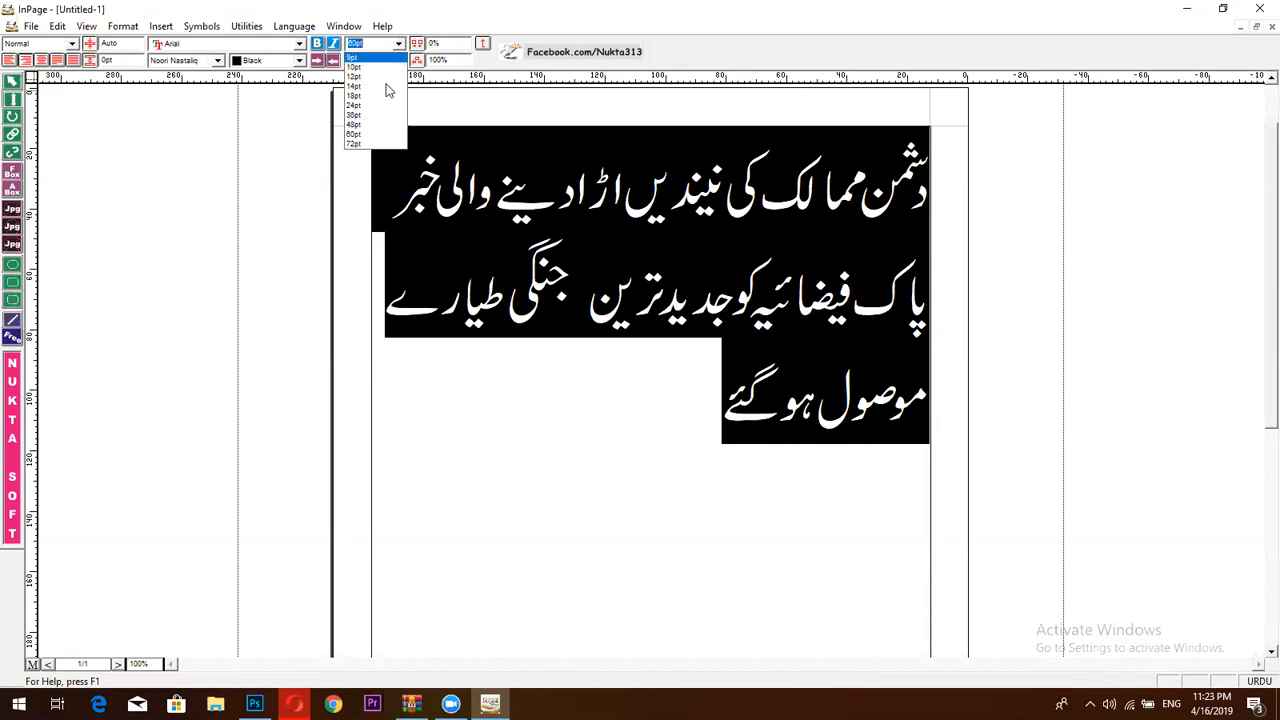
click(375, 124)
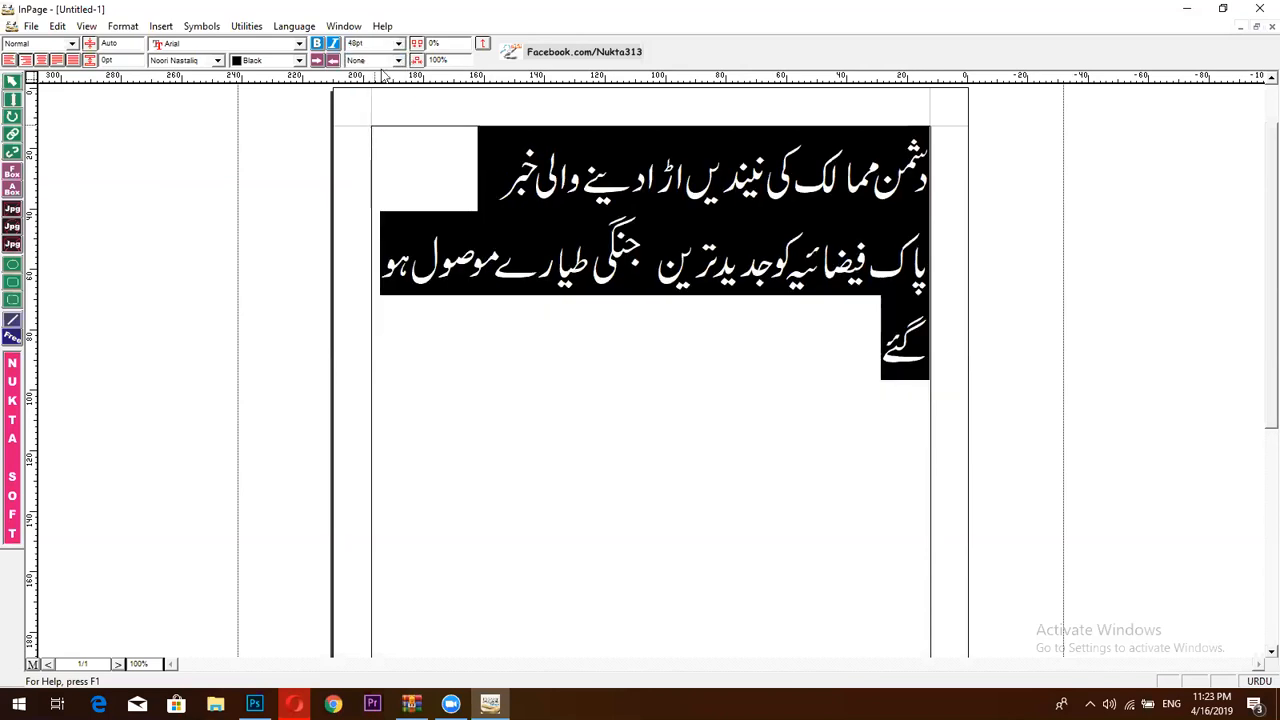
- Reduce the font size of the selected headline to 36pt
click(398, 43)
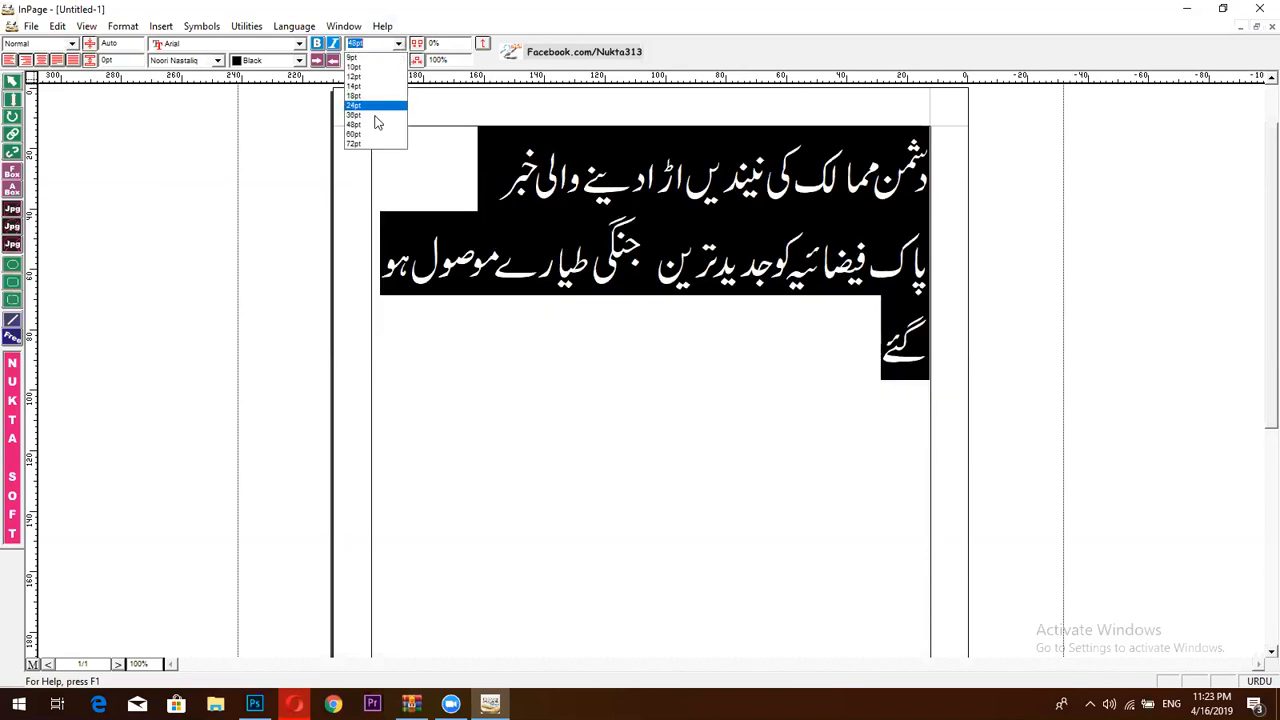
click(376, 115)
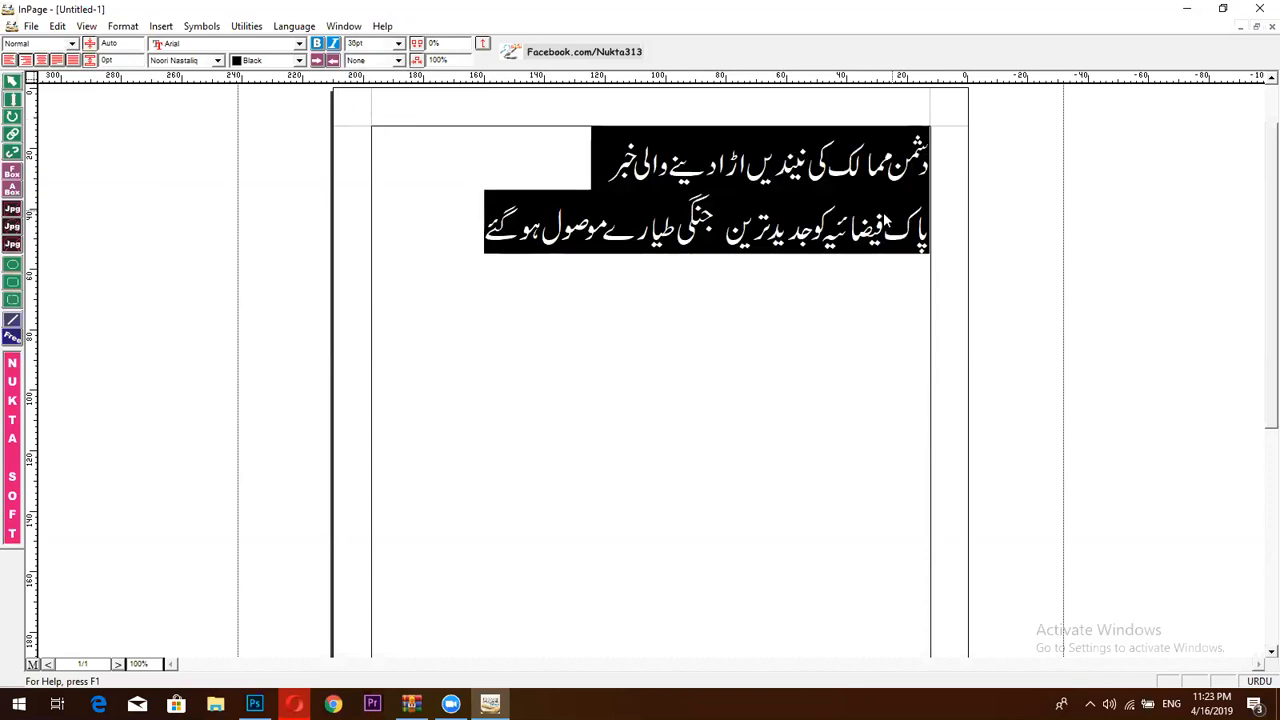
- On the second line, correct the spelling of the word after "پاک" to "فضائیہ" and remove the extra space after "ترین"
click(878, 238)
click(867, 230)
key(BackSpace)
key(BackSpace)
key(BackSpace)
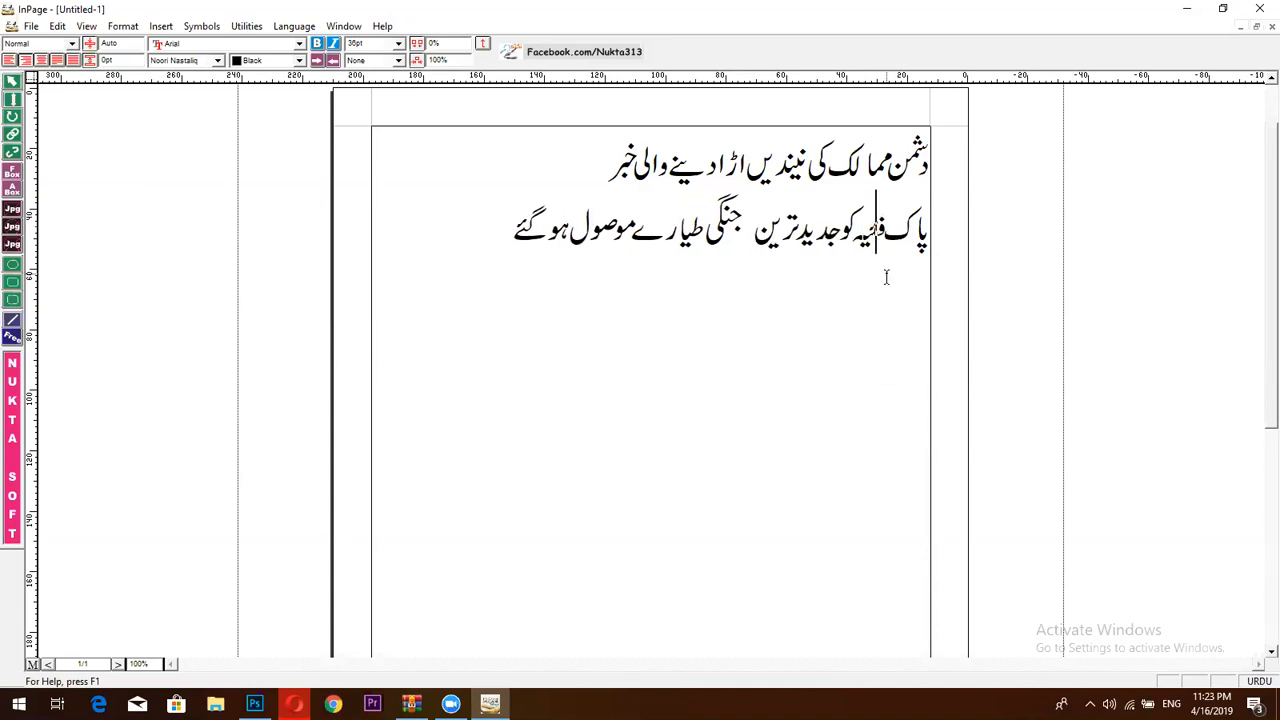
text(ضائ)
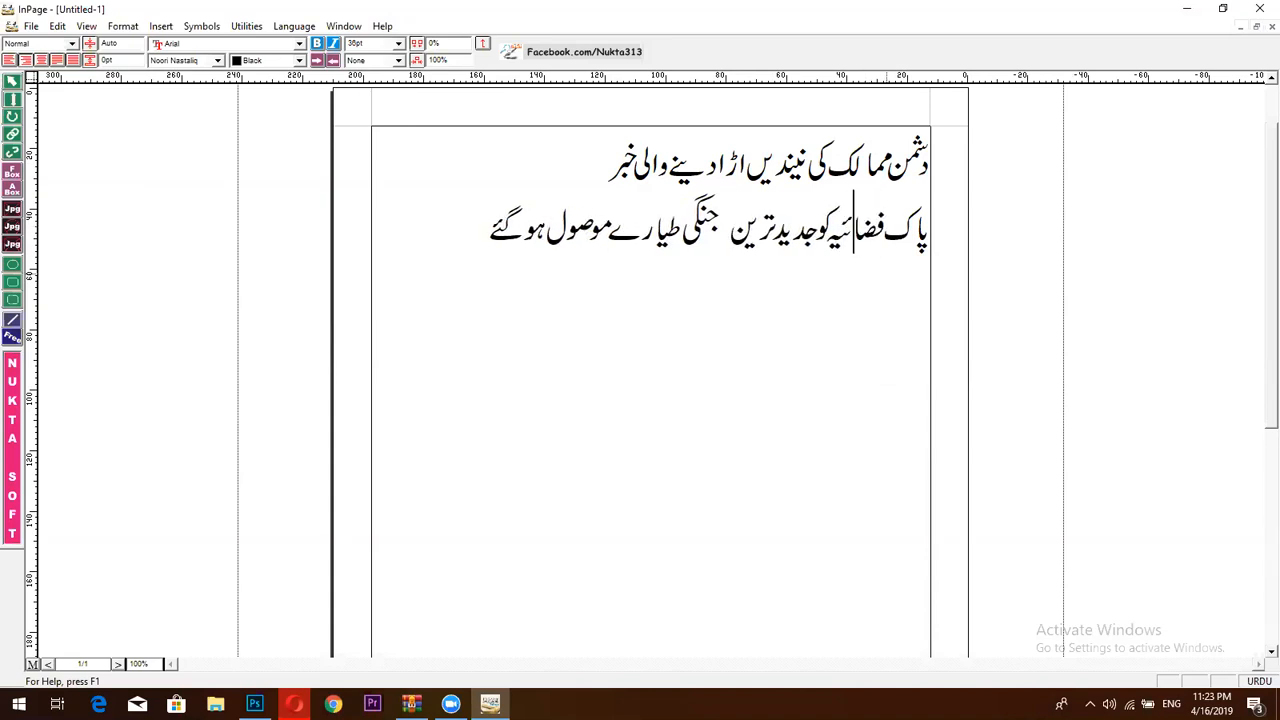
click(727, 244)
key(BackSpace)
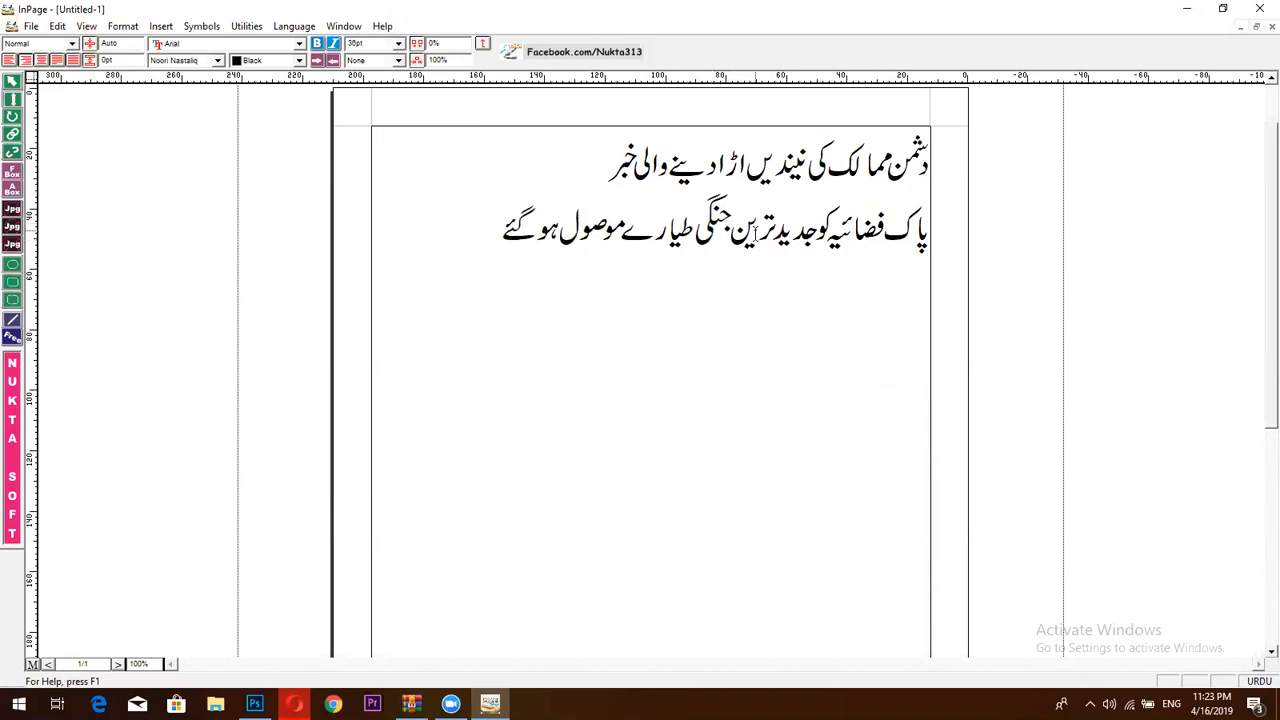
click(567, 149)
key(alt+Tab)
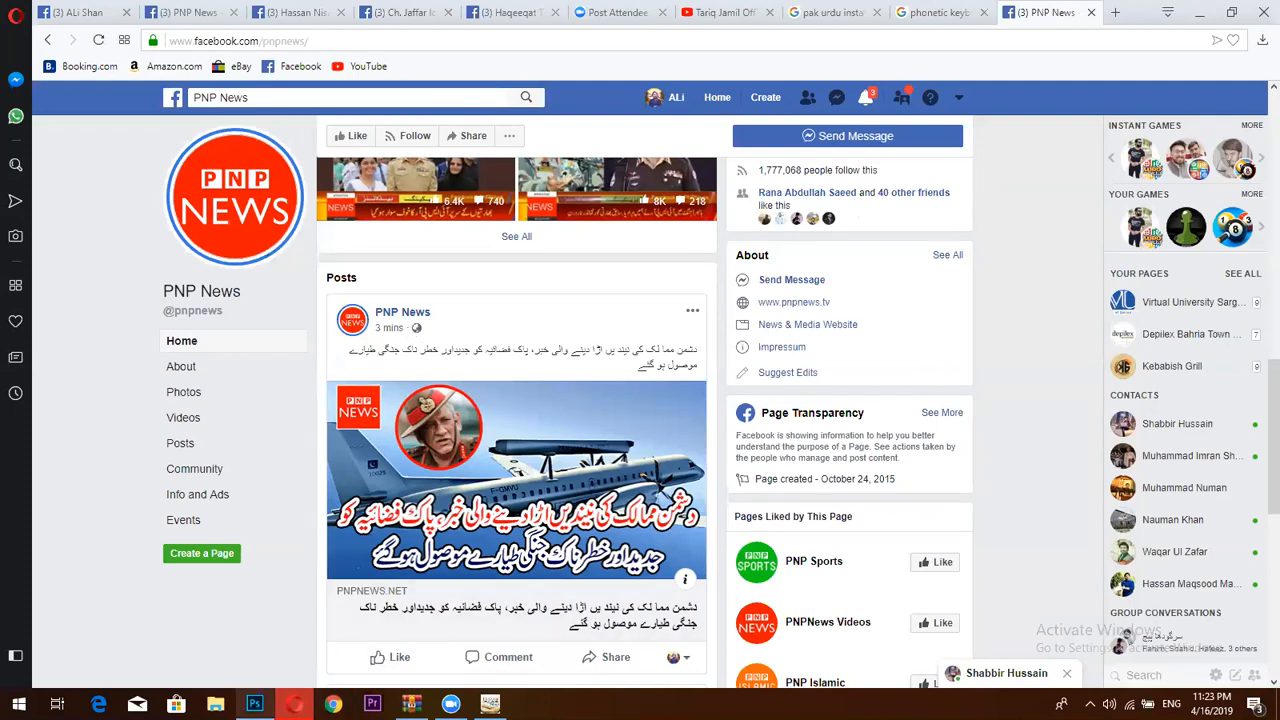
click(254, 704)
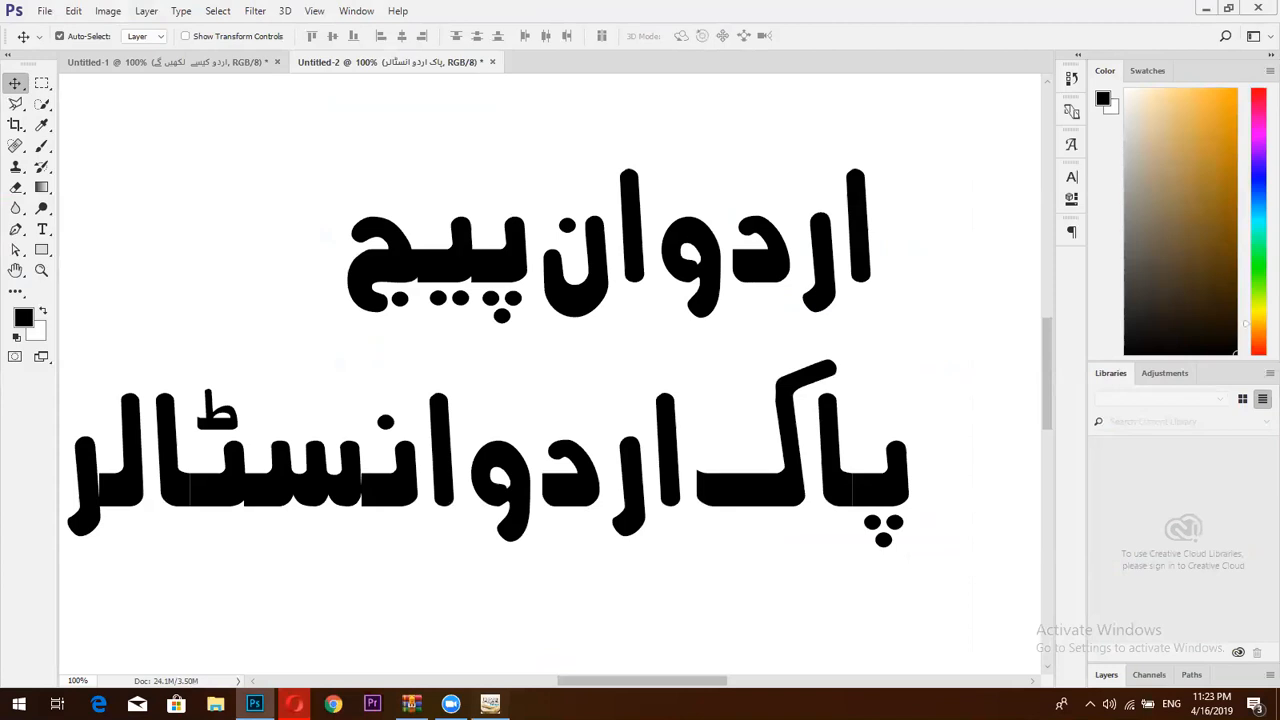
click(490, 704)
- Start exporting the page as a picture, and choose the Desktop as the save location
key(alt+f)
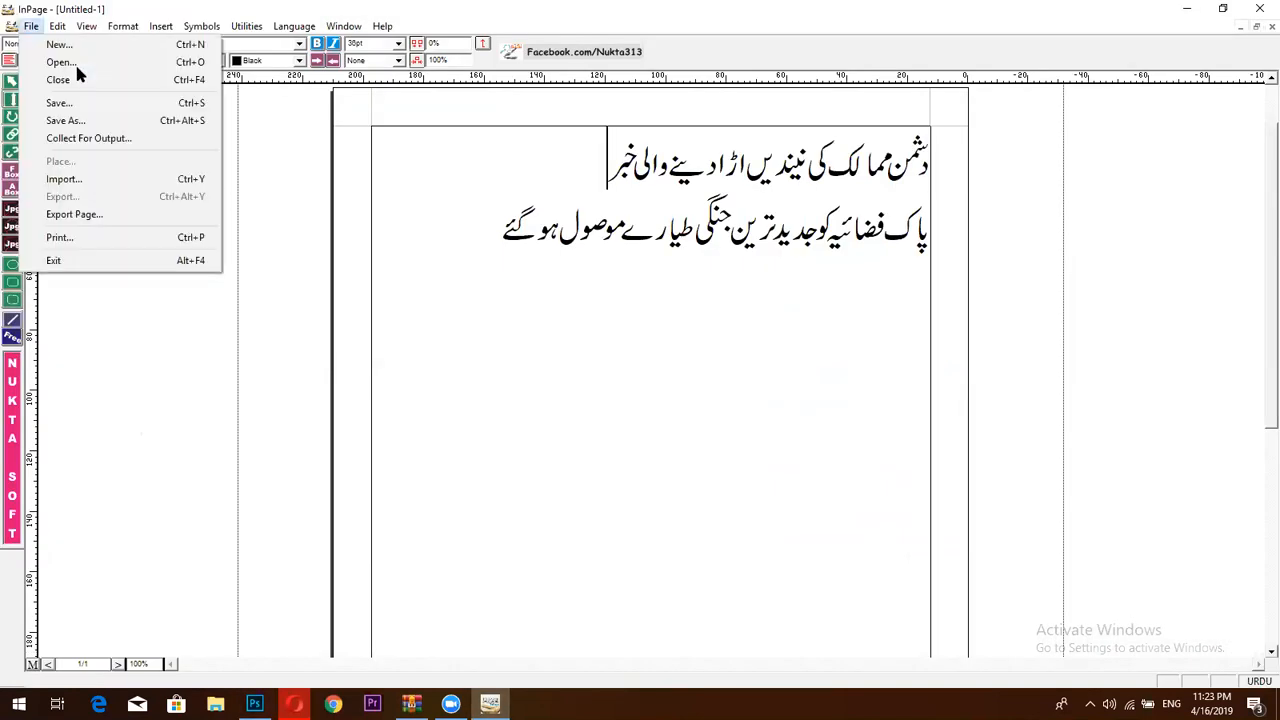
click(74, 214)
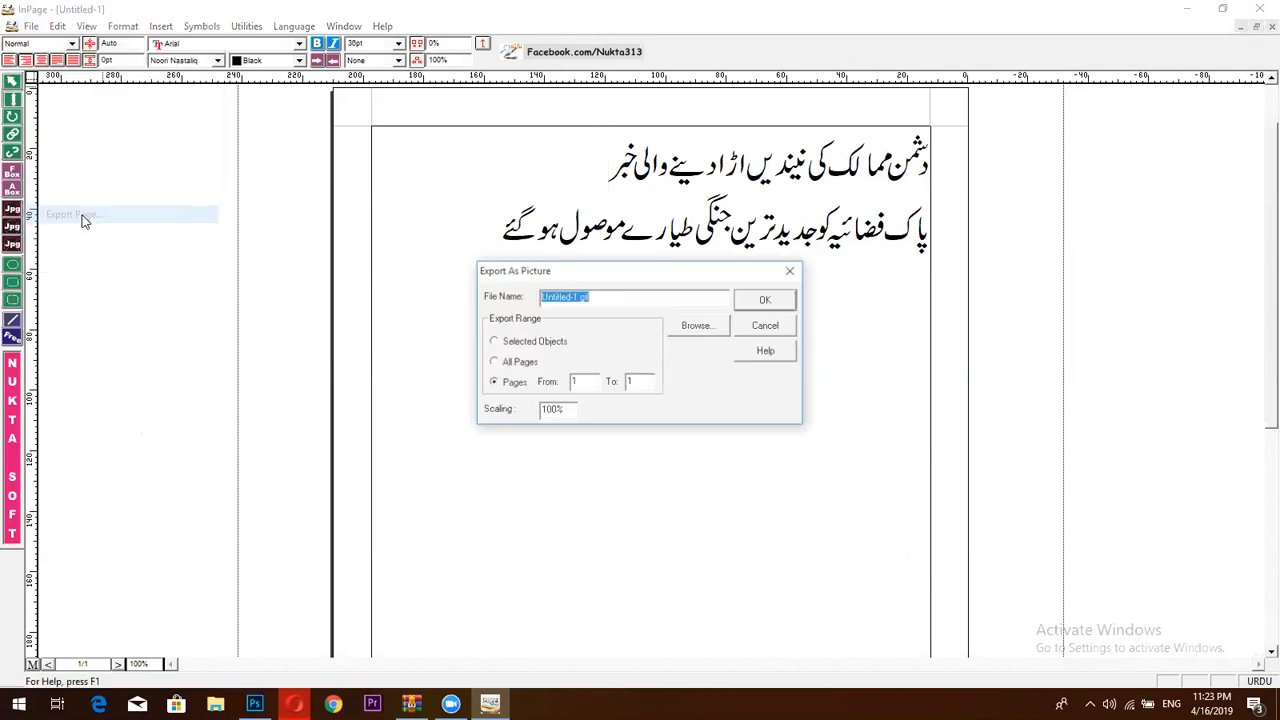
click(667, 300)
drag(533, 300, 516, 300)
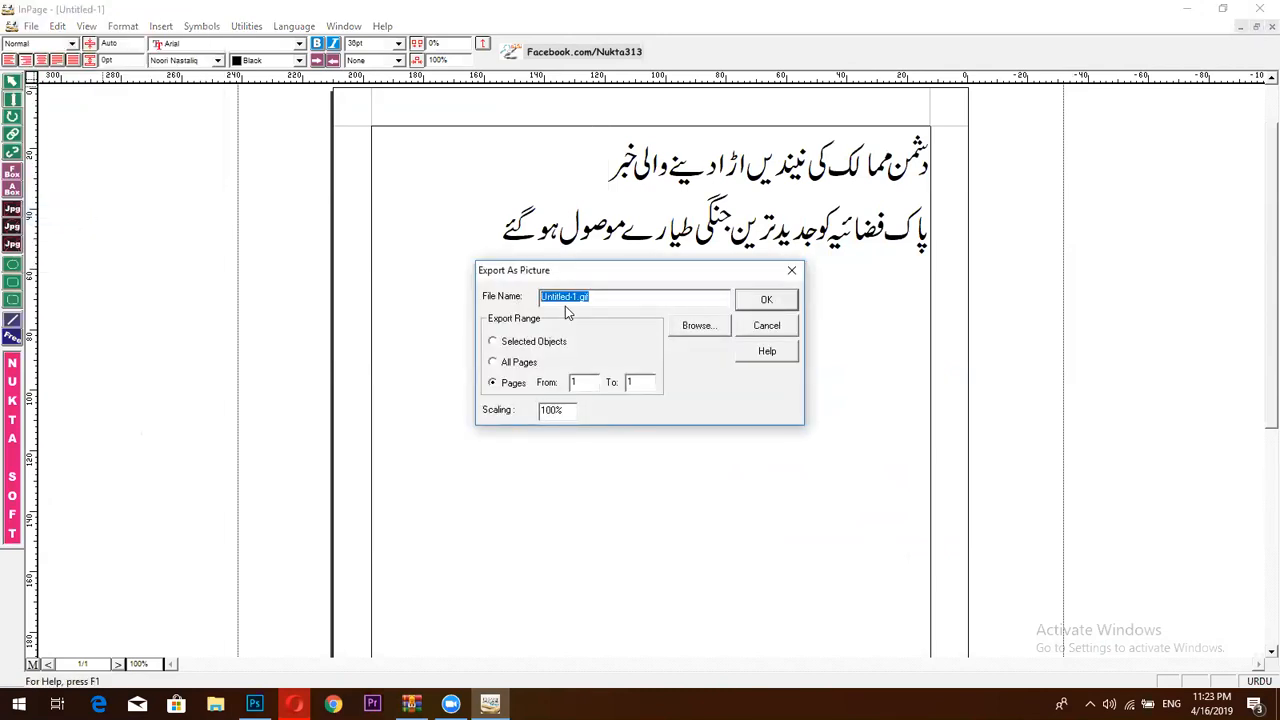
click(684, 334)
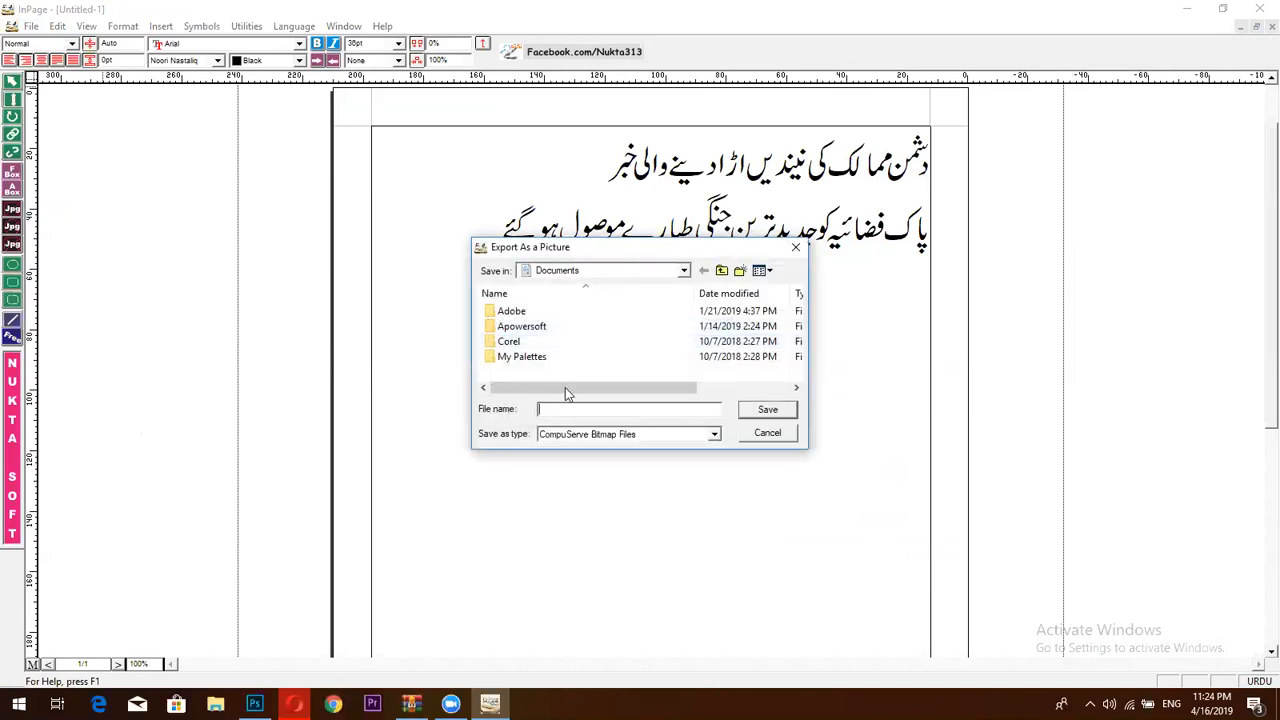
click(676, 274)
click(680, 272)
click(586, 287)
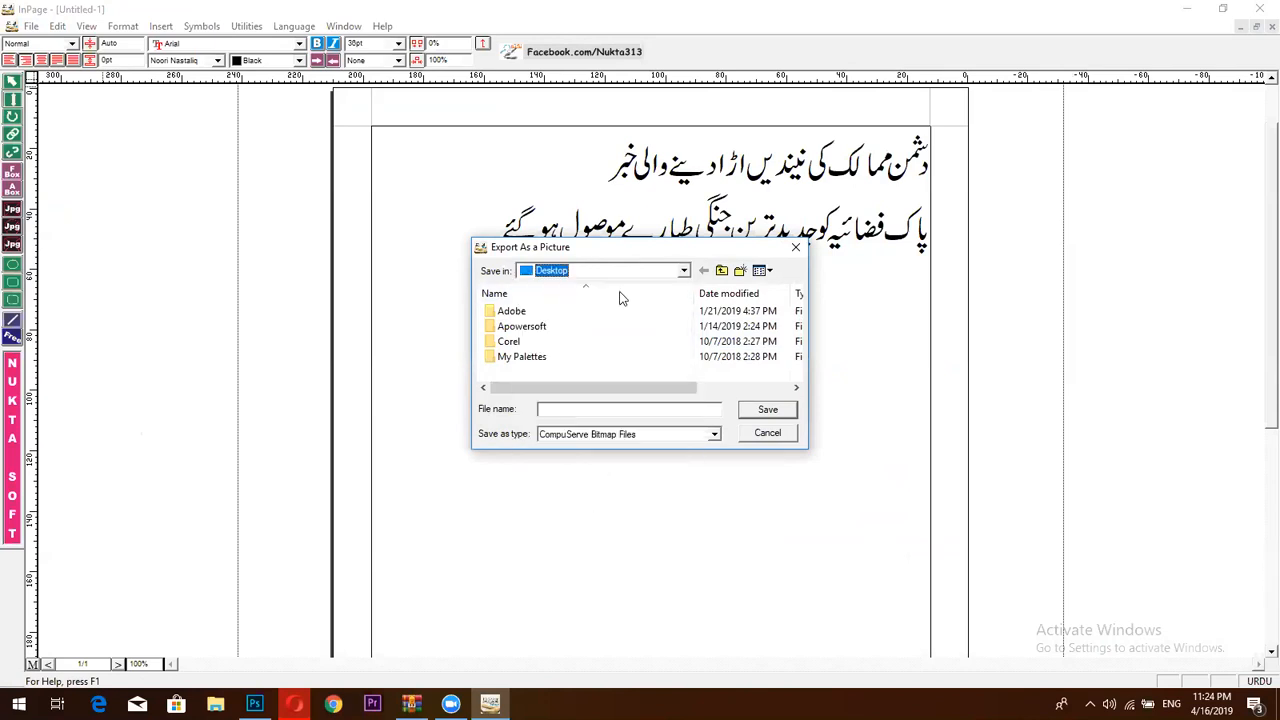
- Export page 1 at 100% scaling as an Encapsulated PostScript file named "urdu text"
click(563, 410)
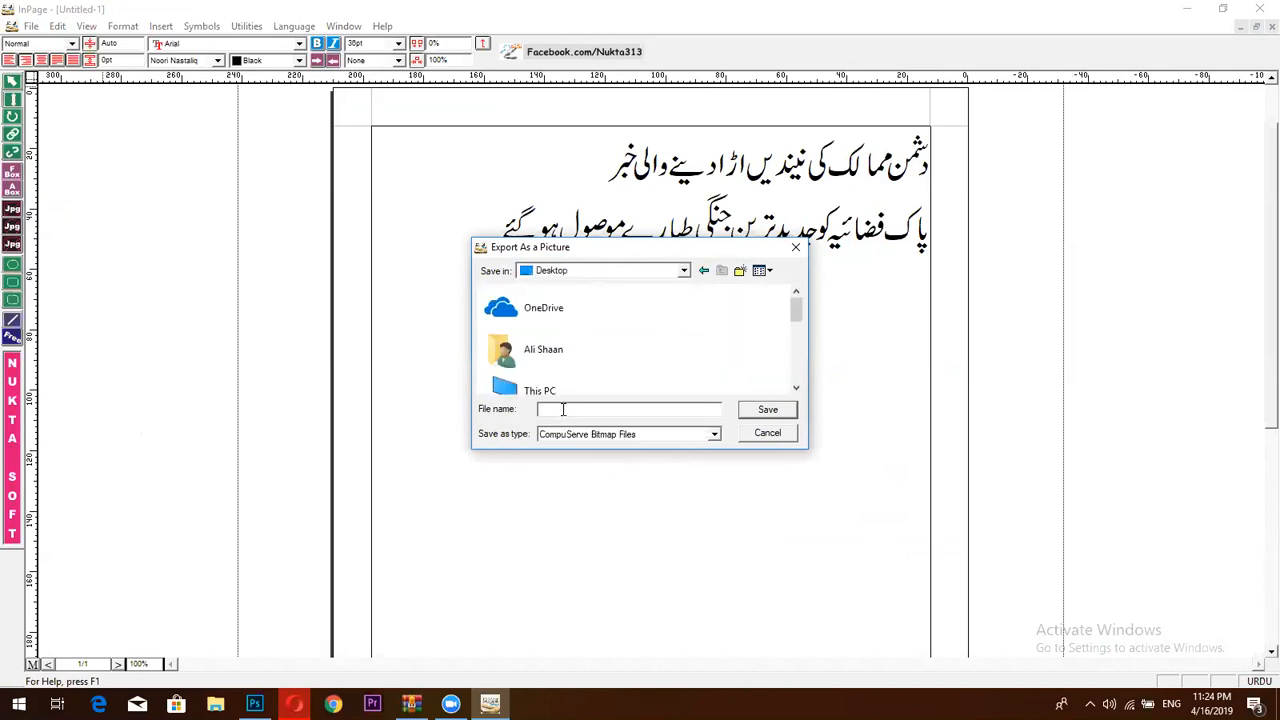
click(621, 434)
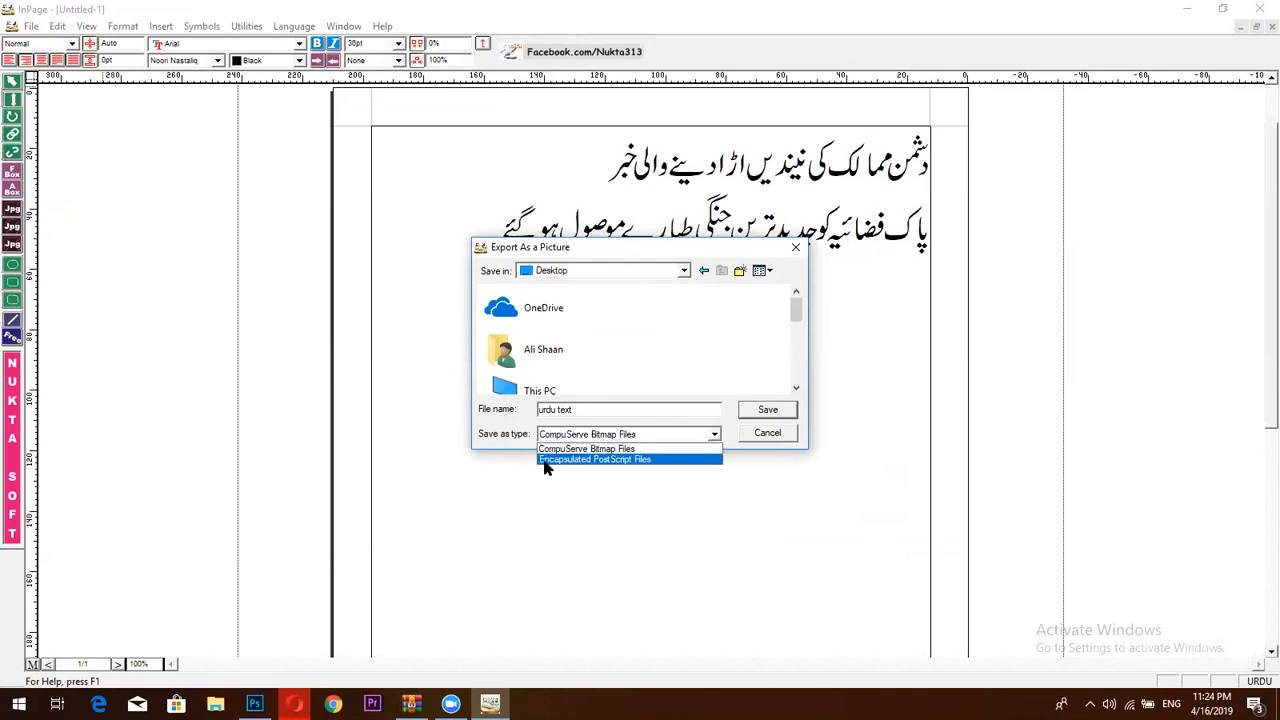
click(624, 460)
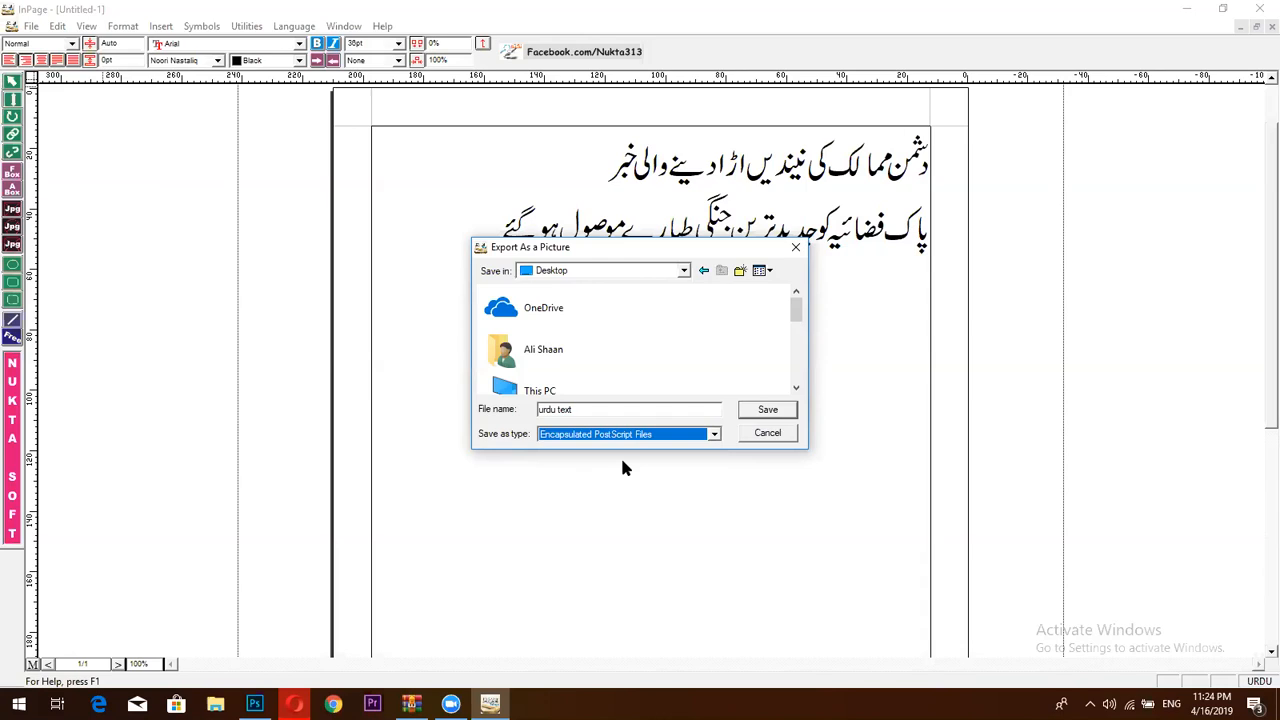
click(776, 410)
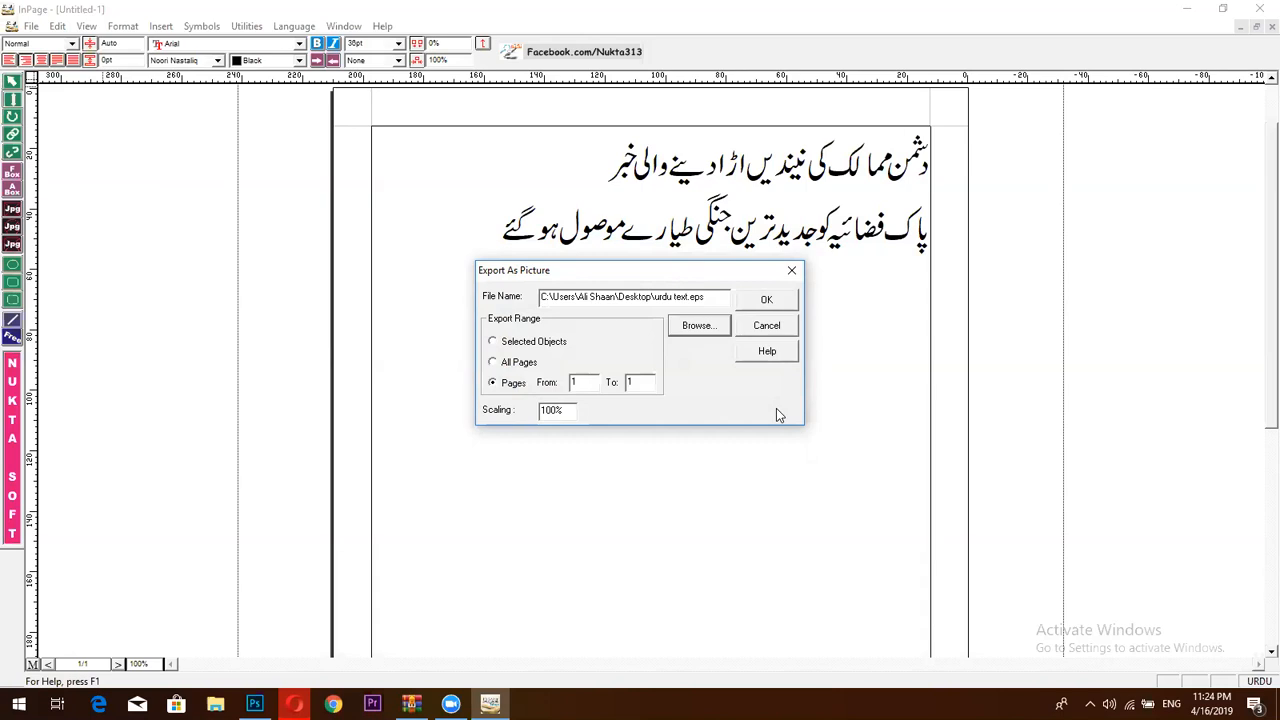
click(766, 300)
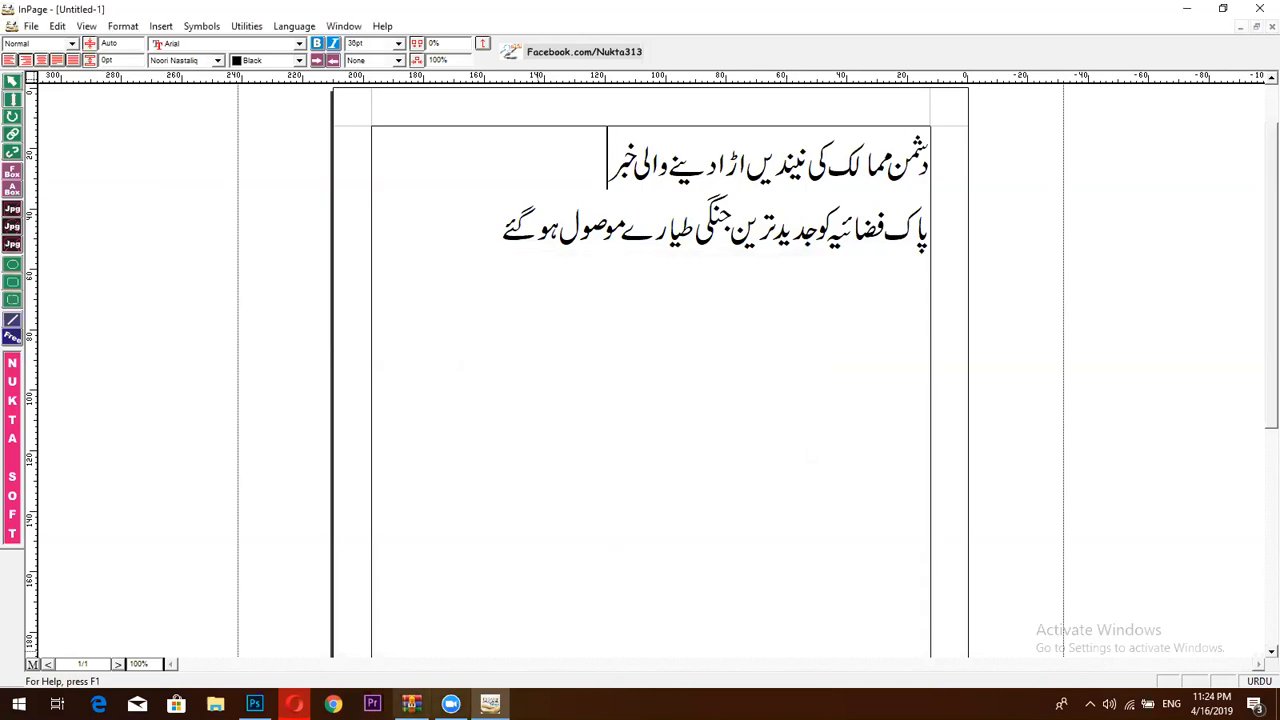
- Open the "urdu text" EPS file from the desktop in Photoshop, rasterized at 300 pixels/inch in CMYK Color
click(1196, 9)
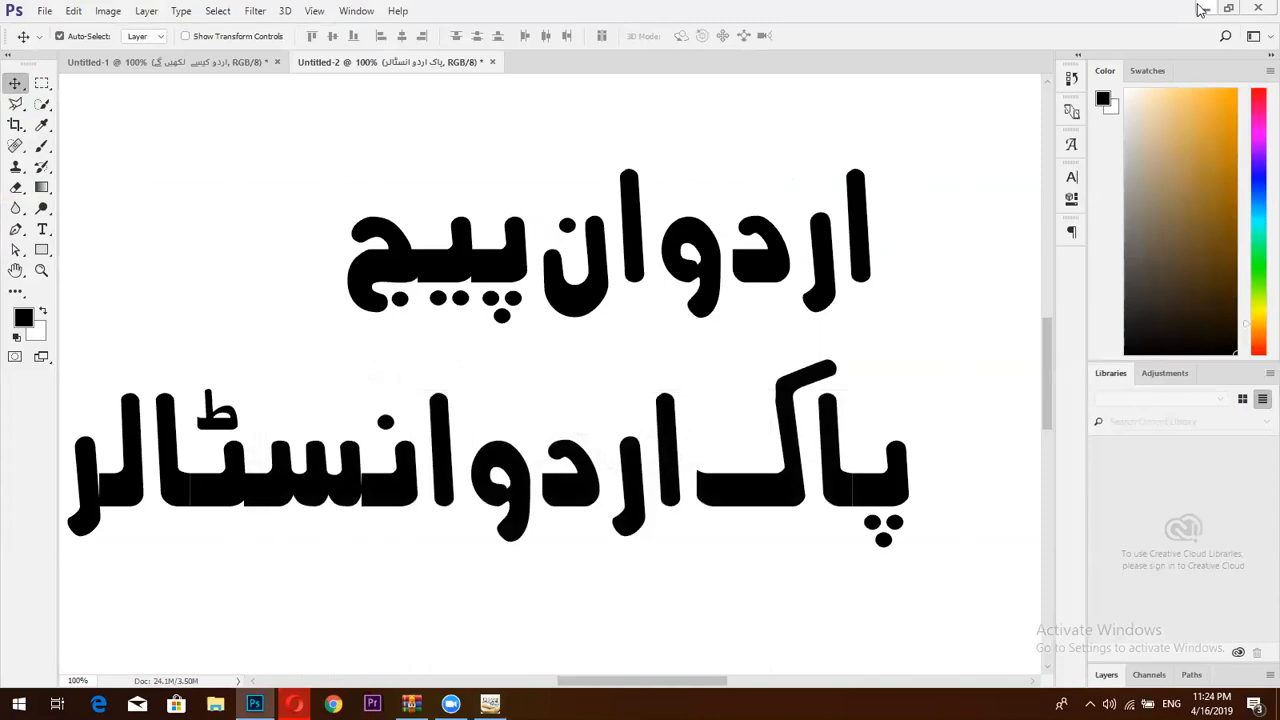
click(1201, 9)
click(1200, 12)
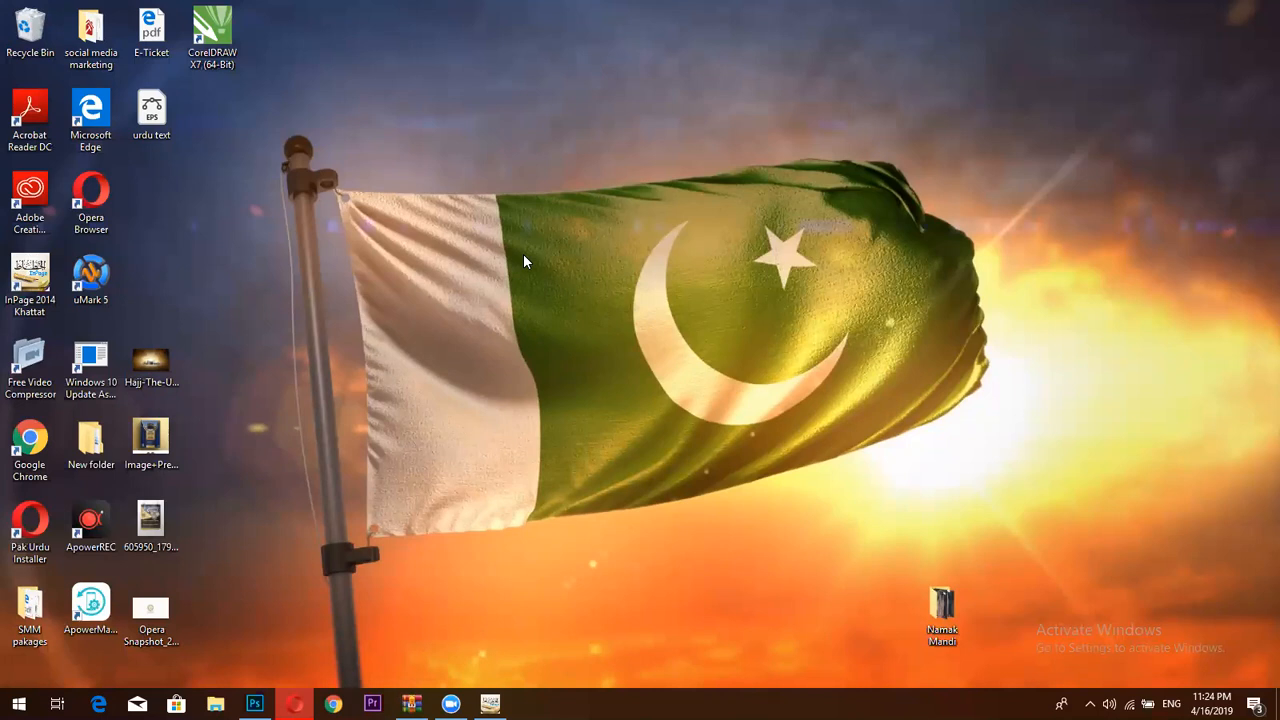
click(158, 120)
drag(152, 115, 688, 70)
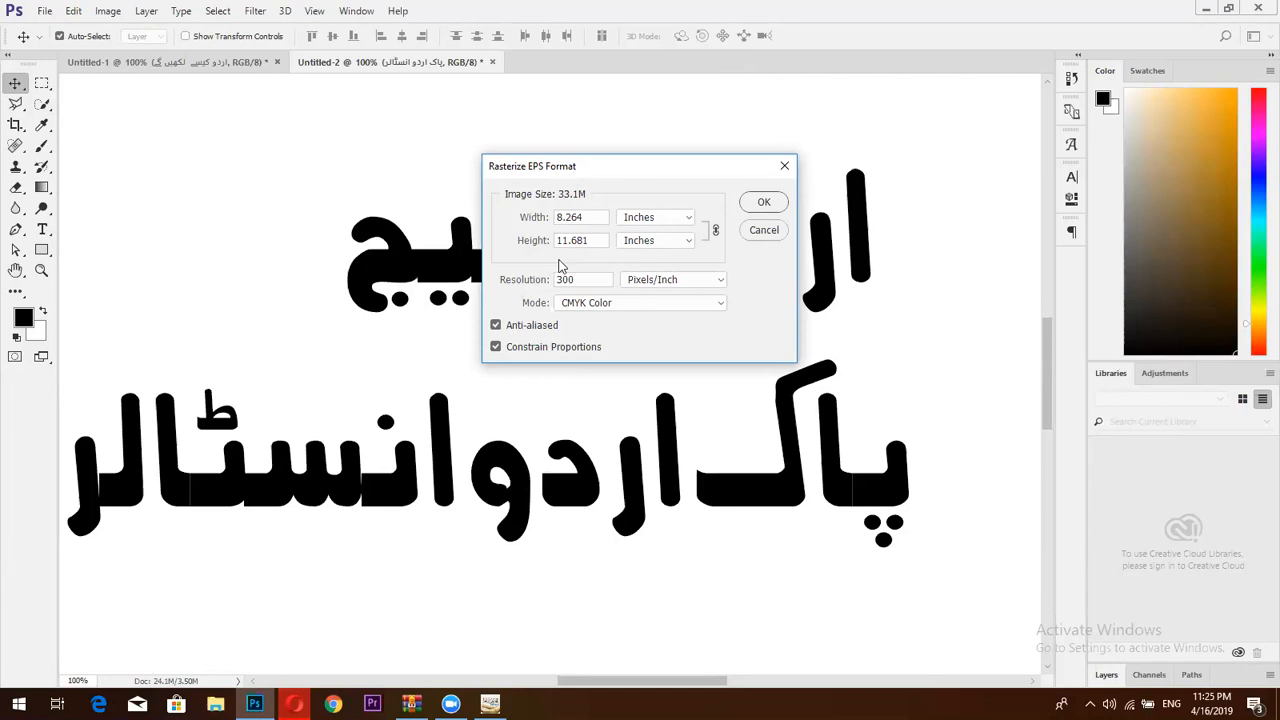
click(754, 205)
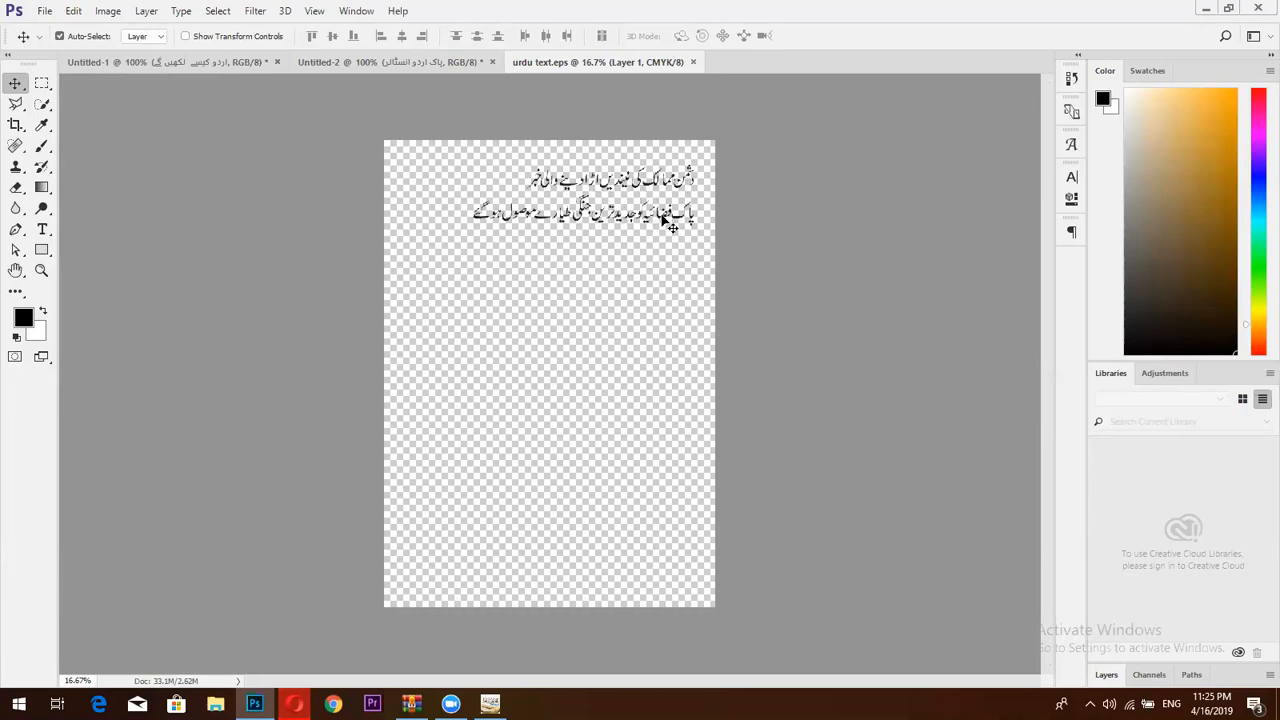
- Crop the canvas closely around the two lines of Urdu headline text
click(15, 124)
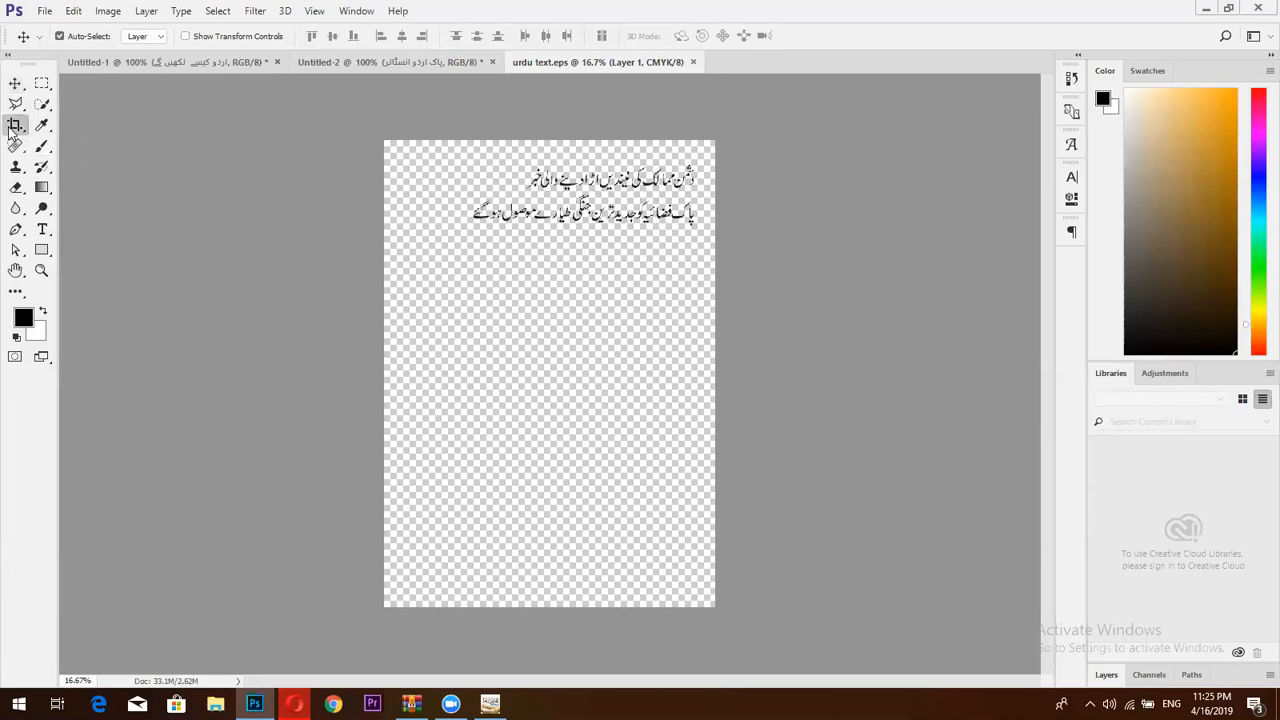
drag(552, 608, 593, 420)
drag(549, 329, 549, 346)
drag(386, 373, 423, 373)
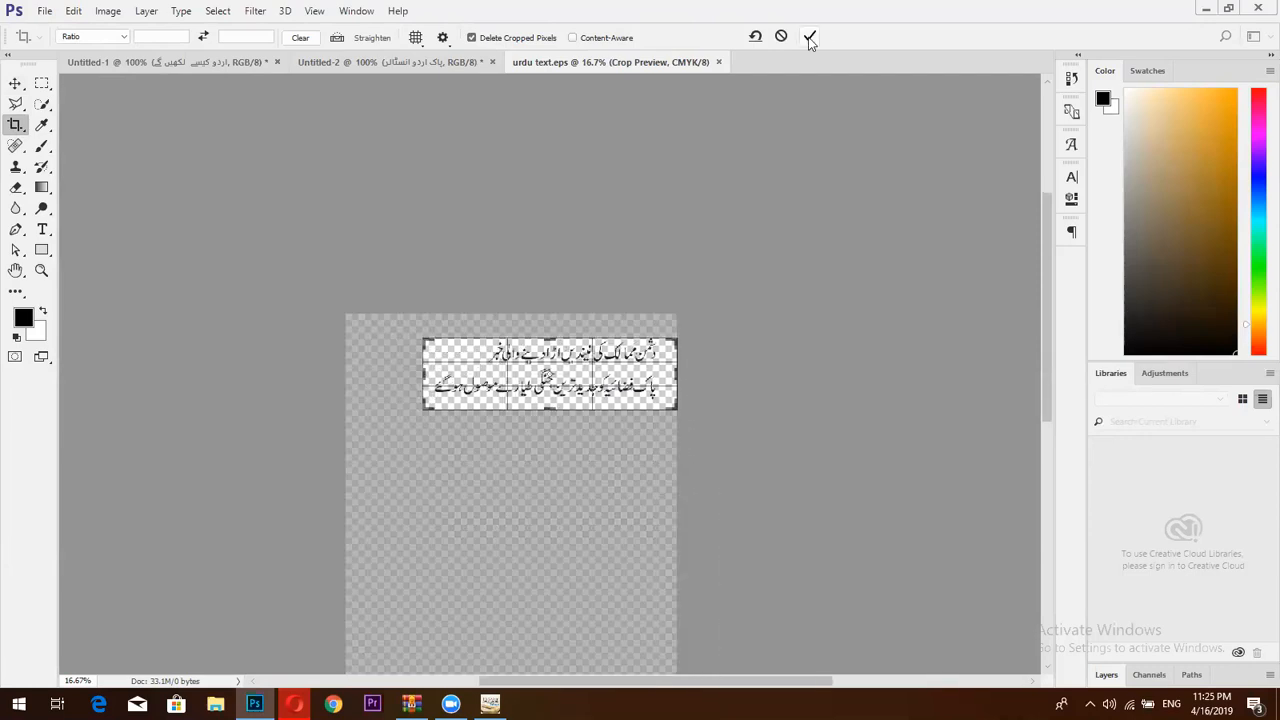
click(809, 37)
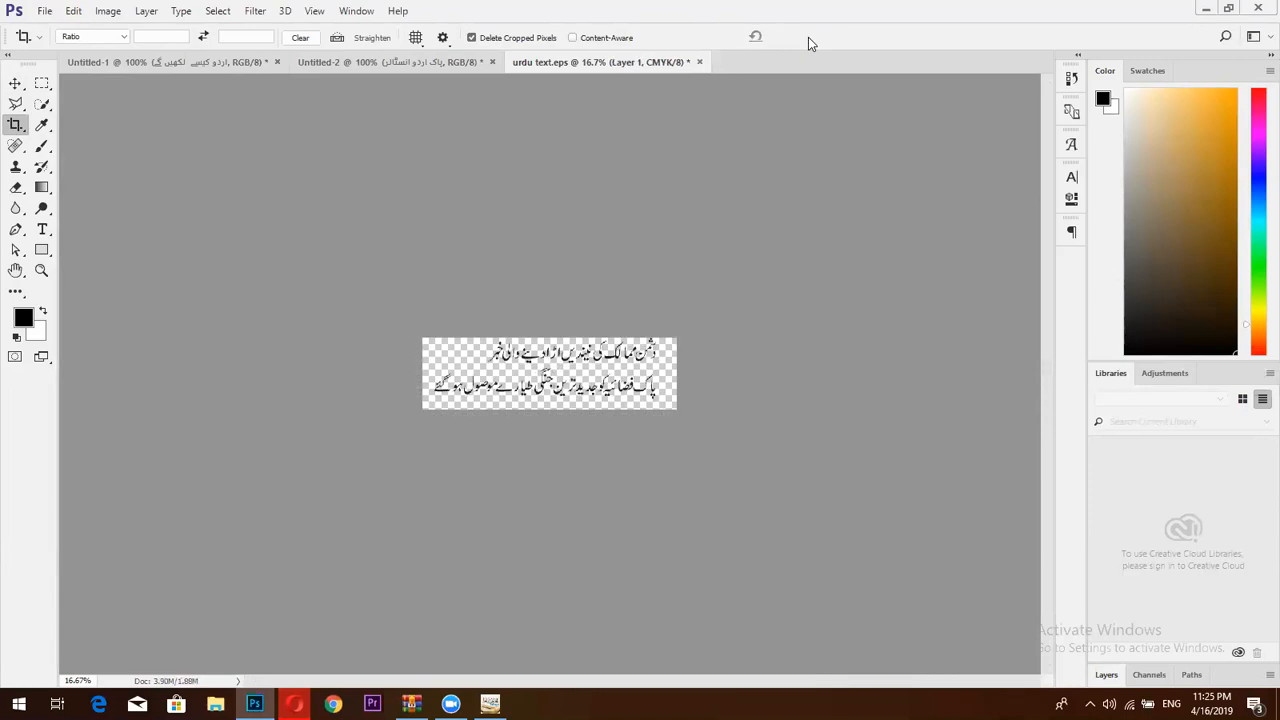
- Switch to Opera and examine the PNP News post image with the plane and headline as a design reference
key(ctrl+1)
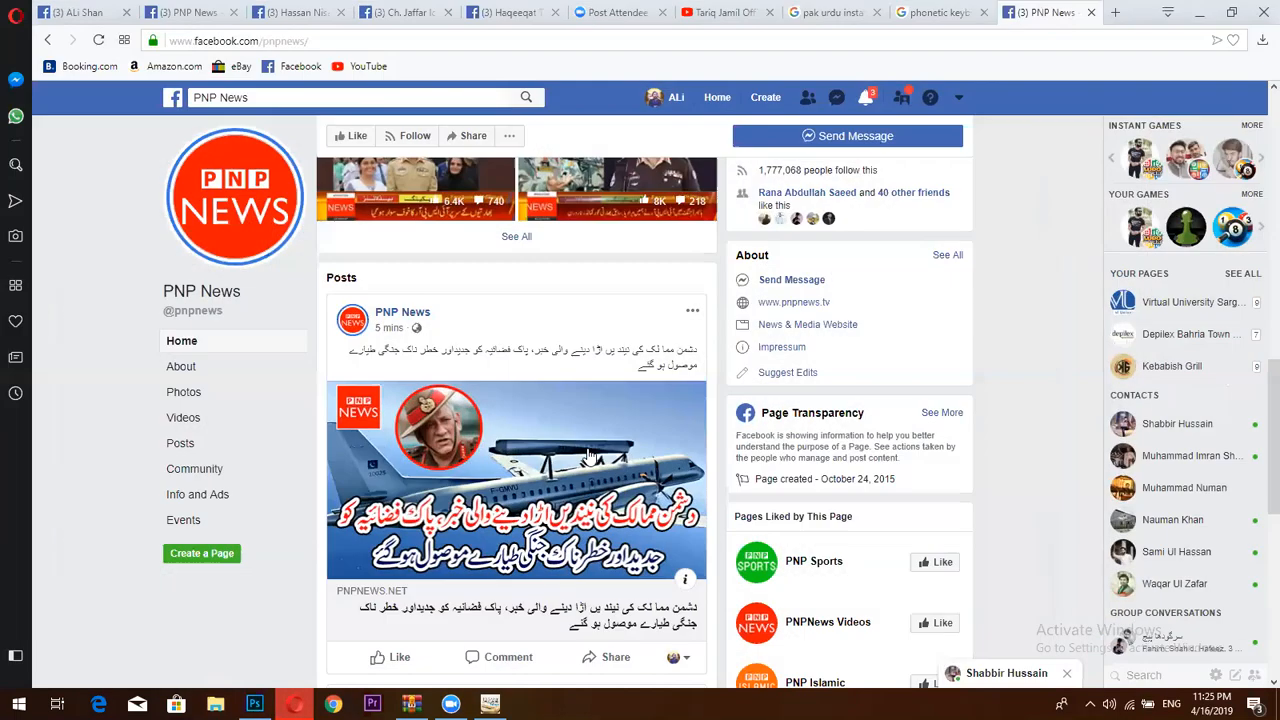
scroll(646, 365, down, 1)
scroll(640, 368, down, 1)
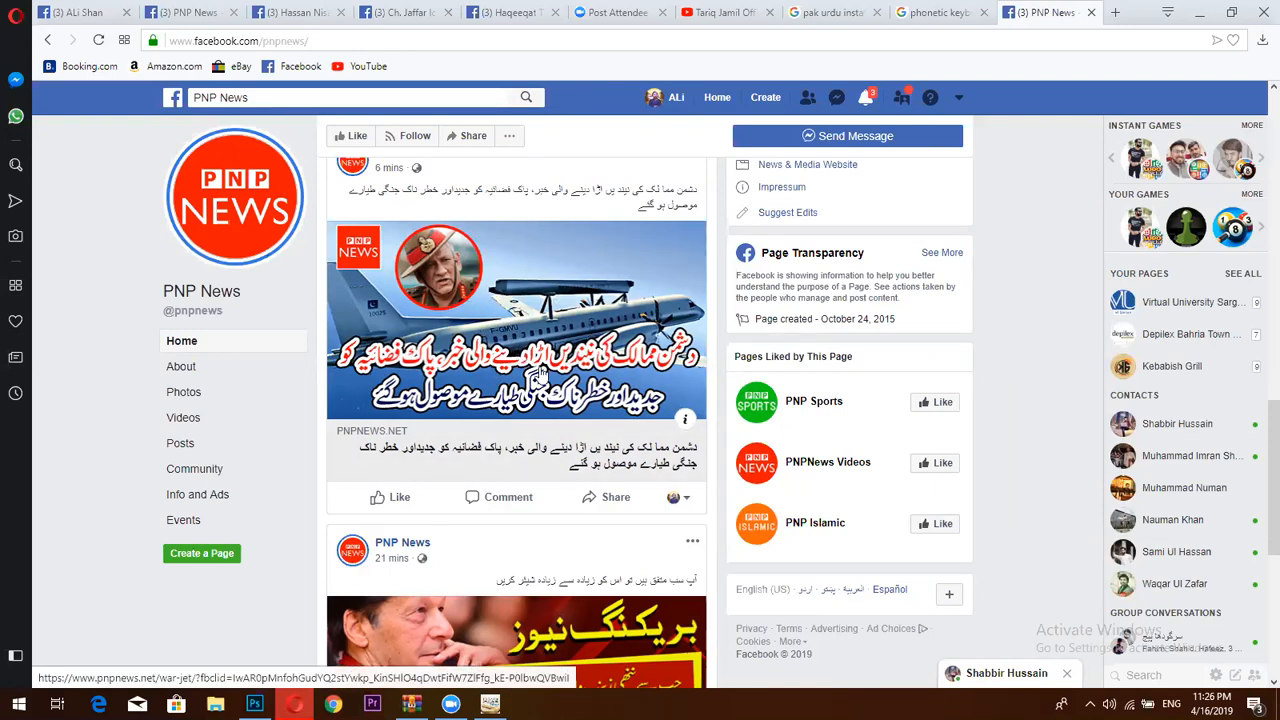
- Search Google in a new browser tab for "fighter plane pakistan air force"
click(1115, 12)
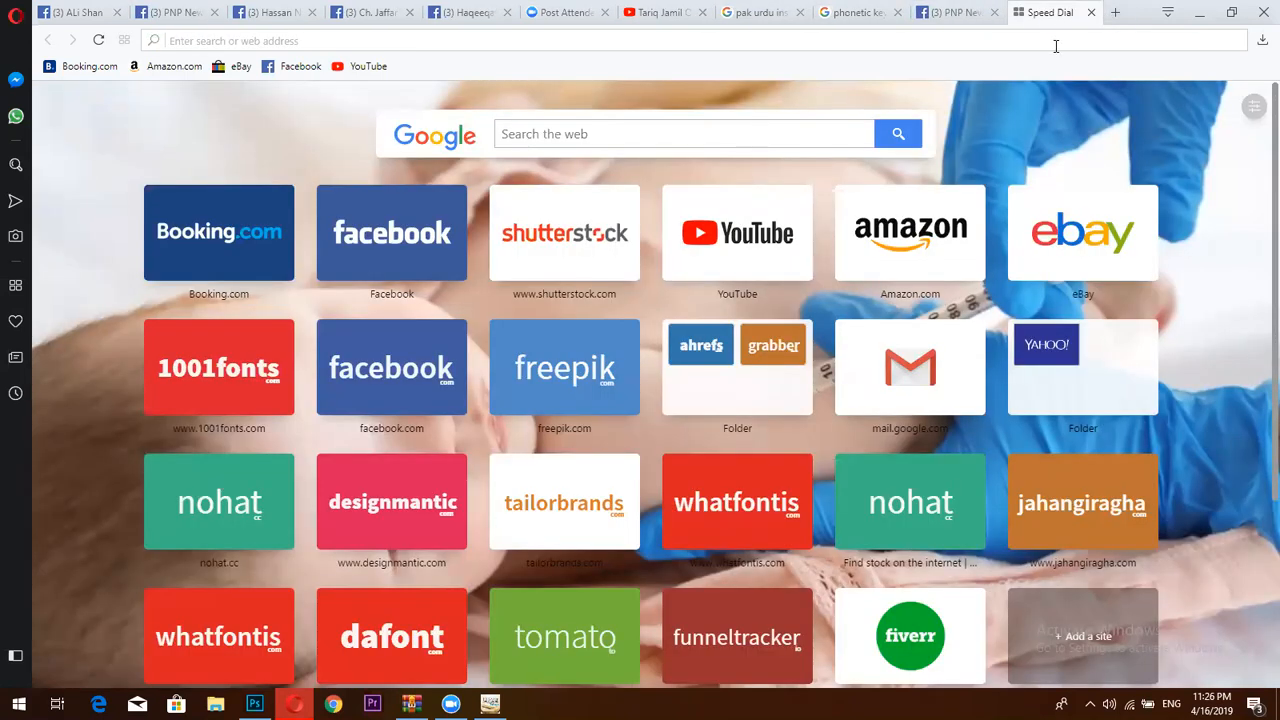
text(pl)
key(BackSpace)
key(BackSpace)
text(p)
key(BackSpace)
text(fi)
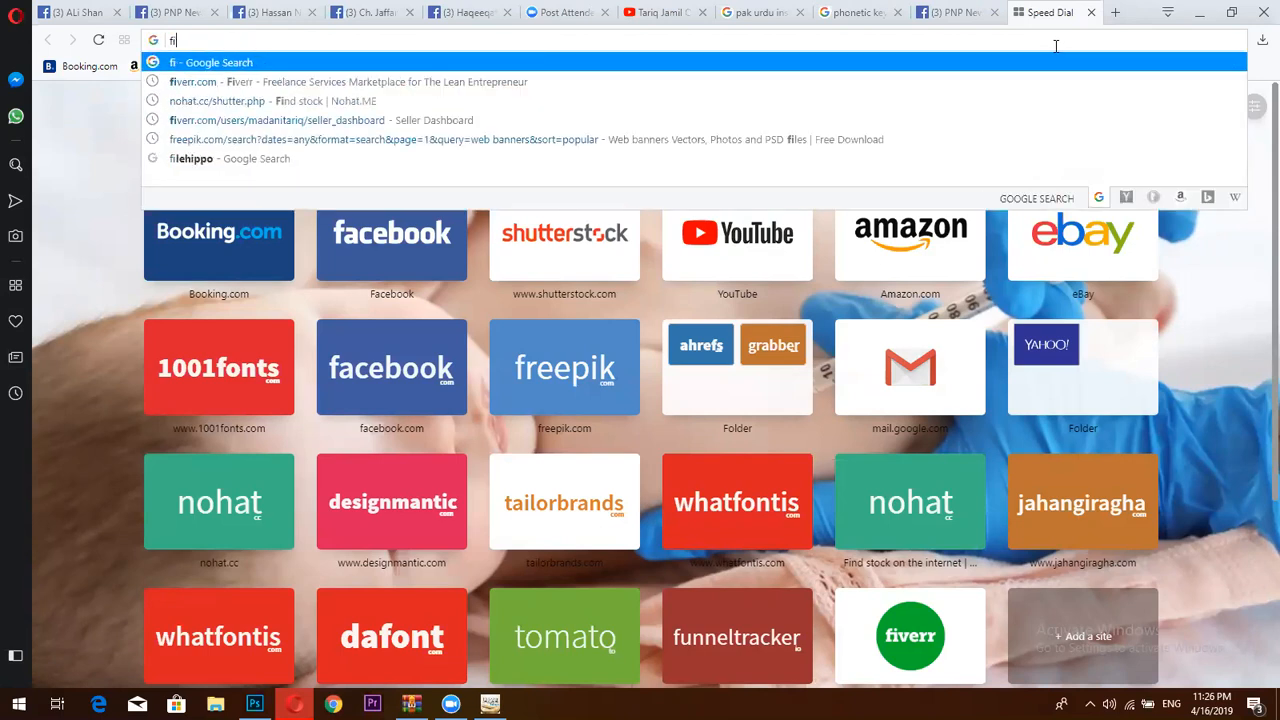
text(ghter)
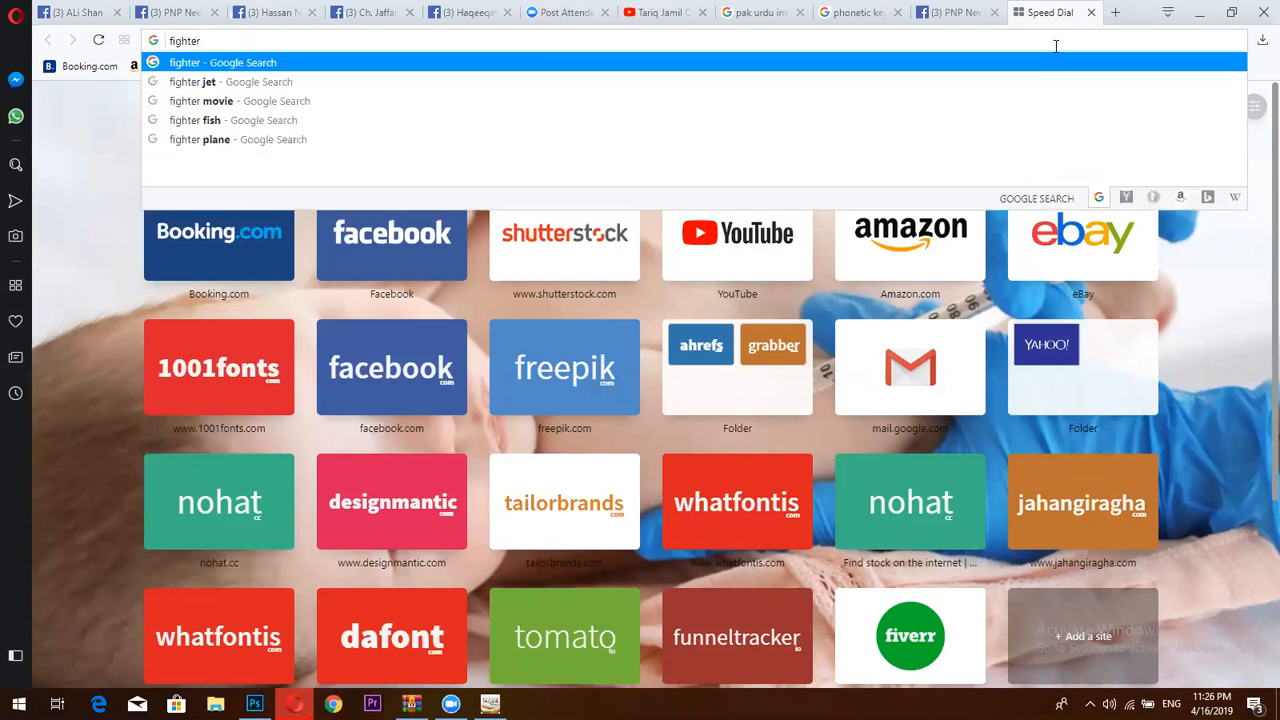
text( plan)
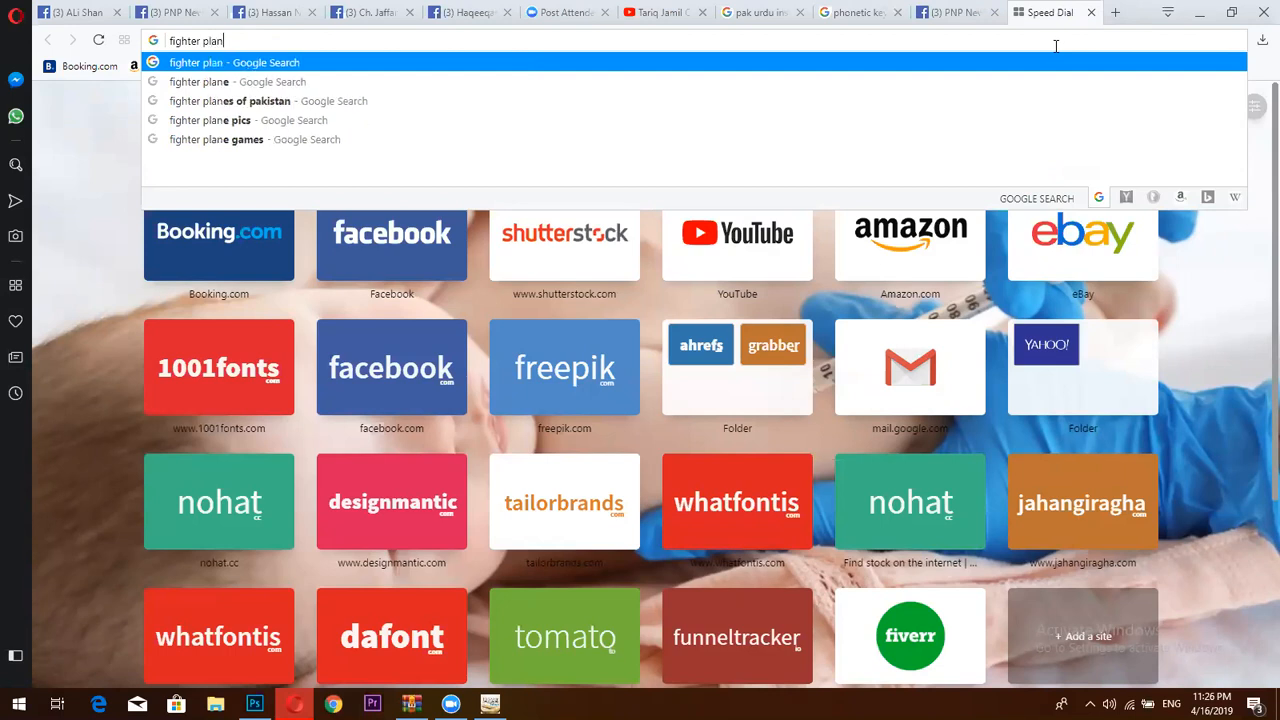
text(e pa)
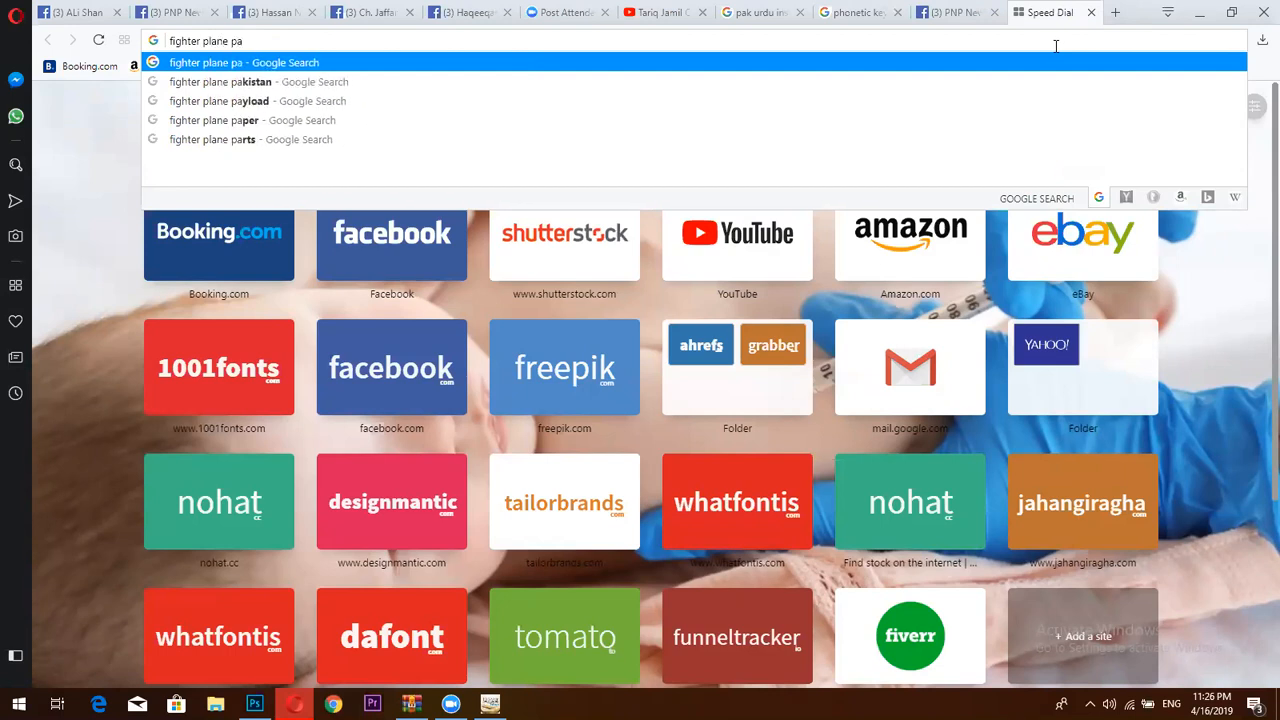
text(kistan air force)
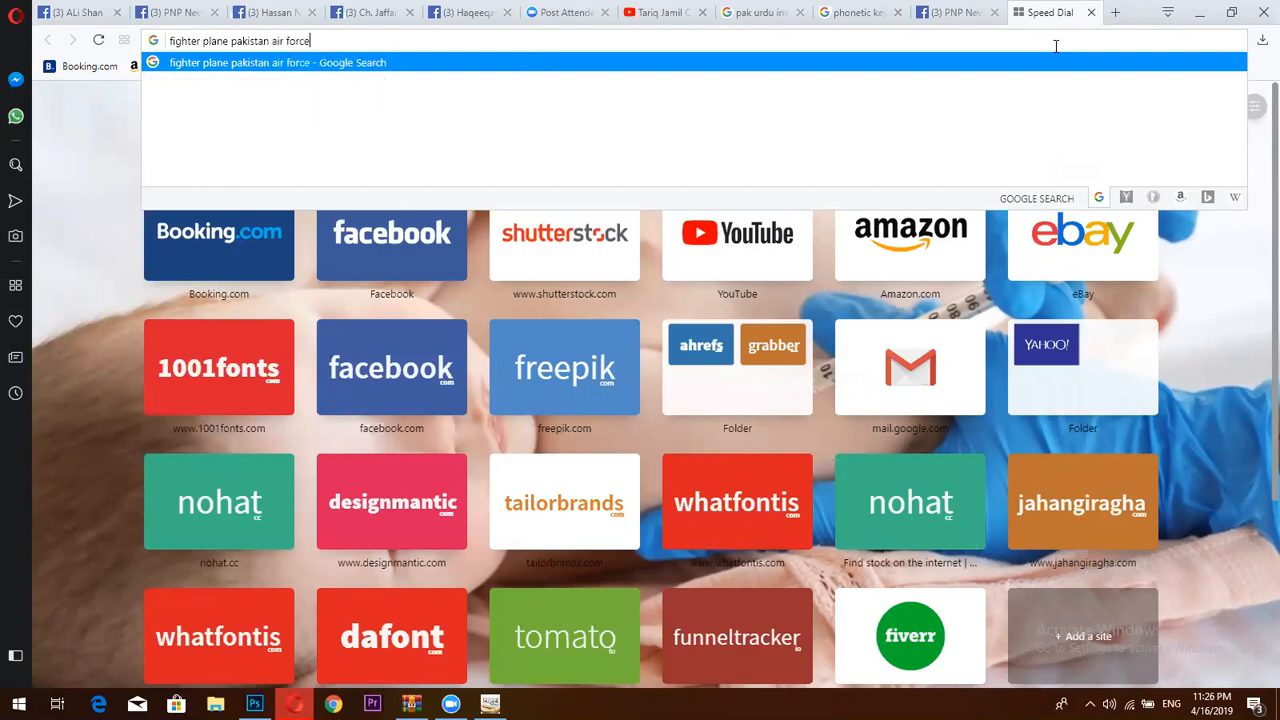
key(Return)
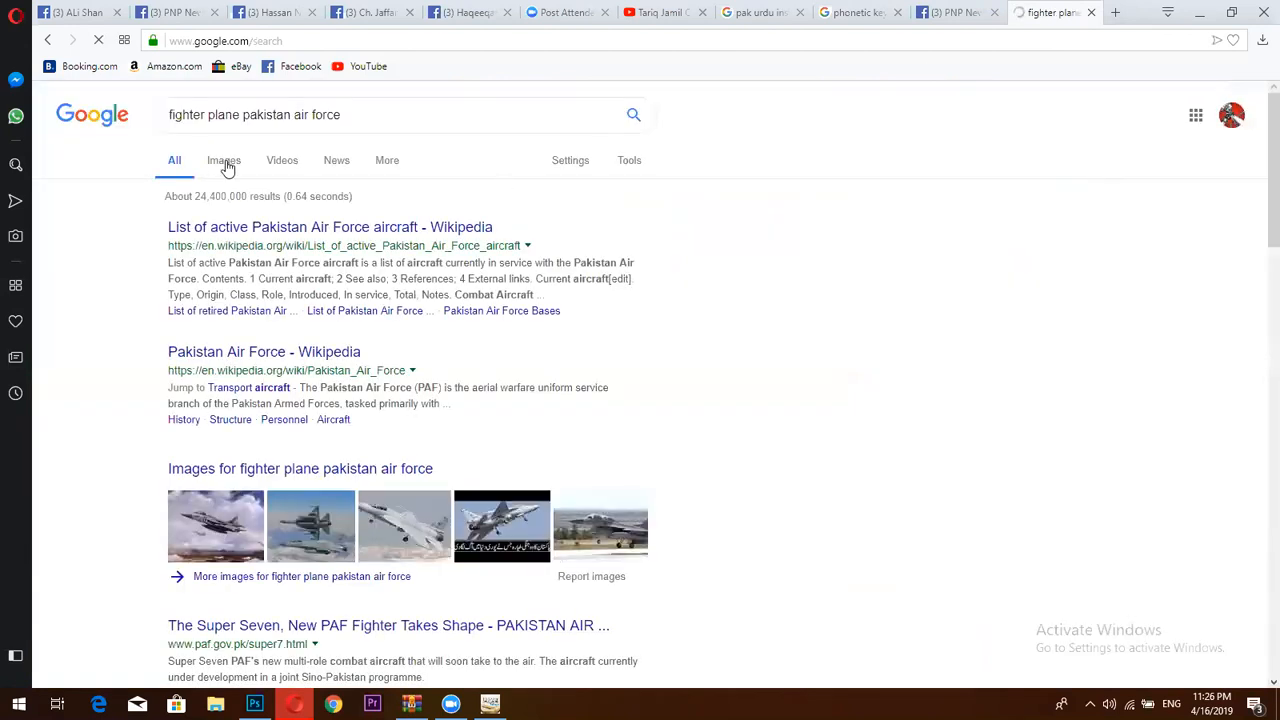
- Show the image results for the fighter plane search and filter them to large size
click(224, 161)
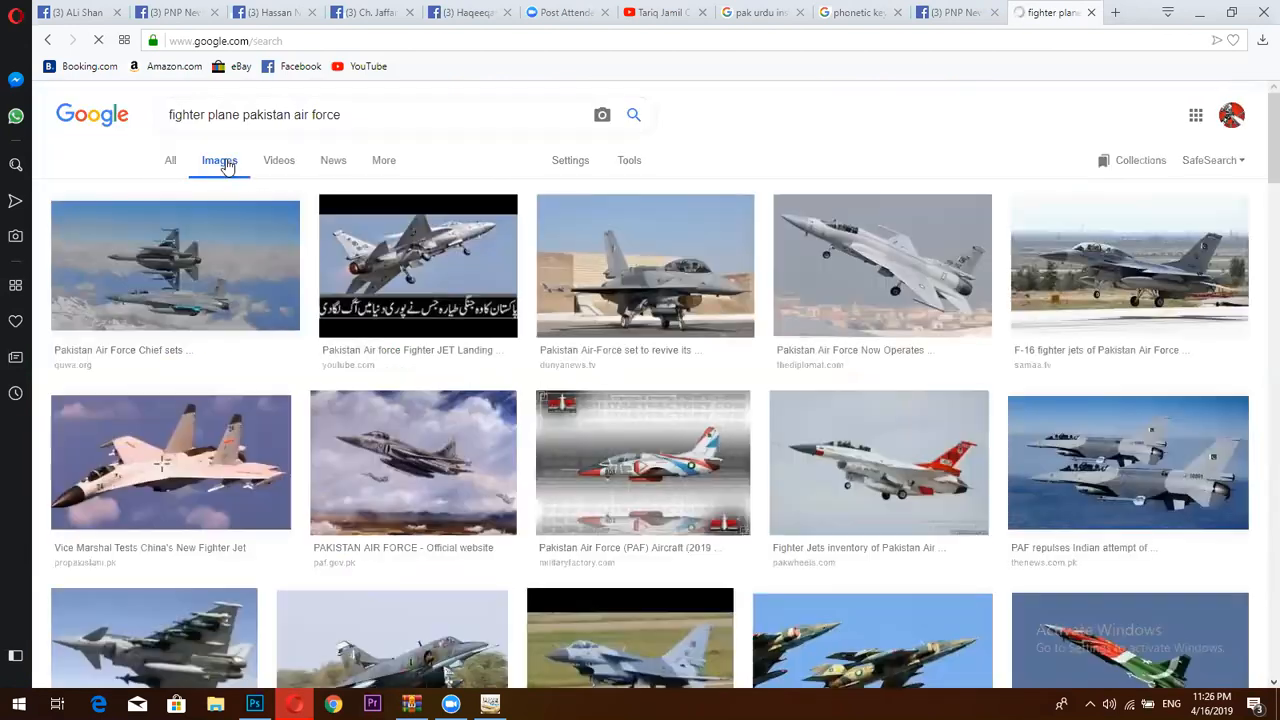
click(622, 160)
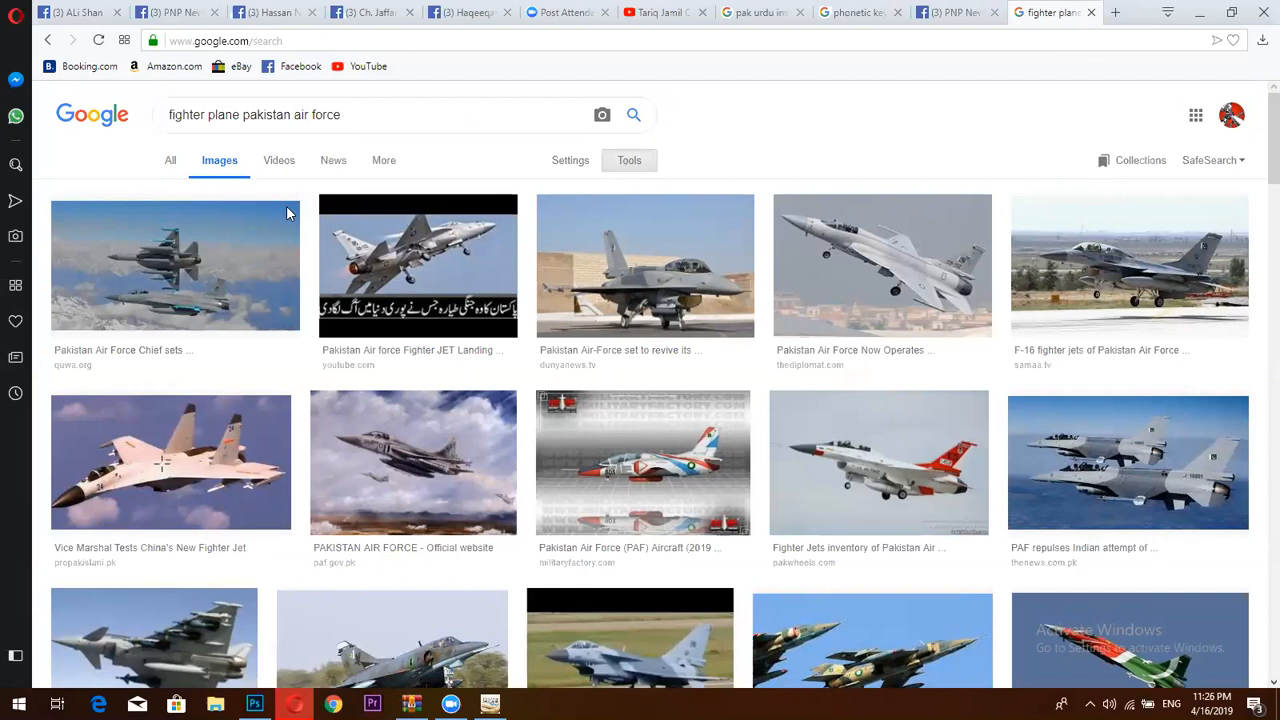
click(179, 189)
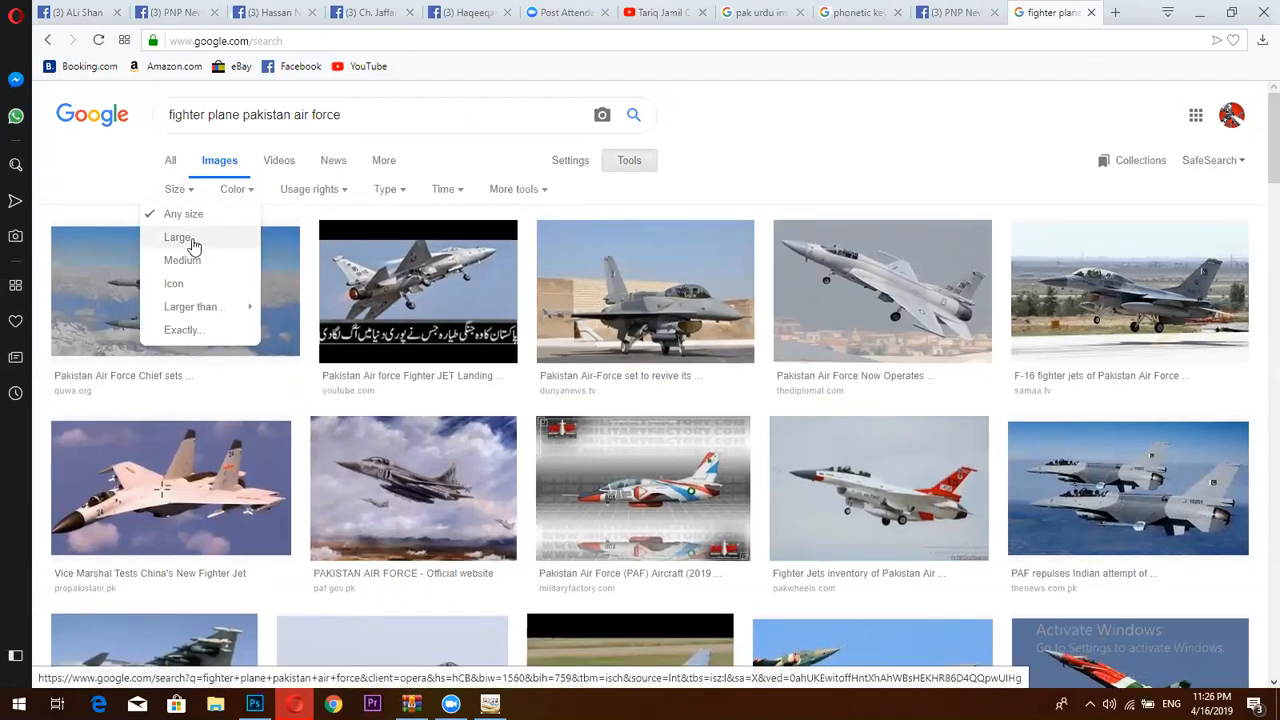
click(193, 244)
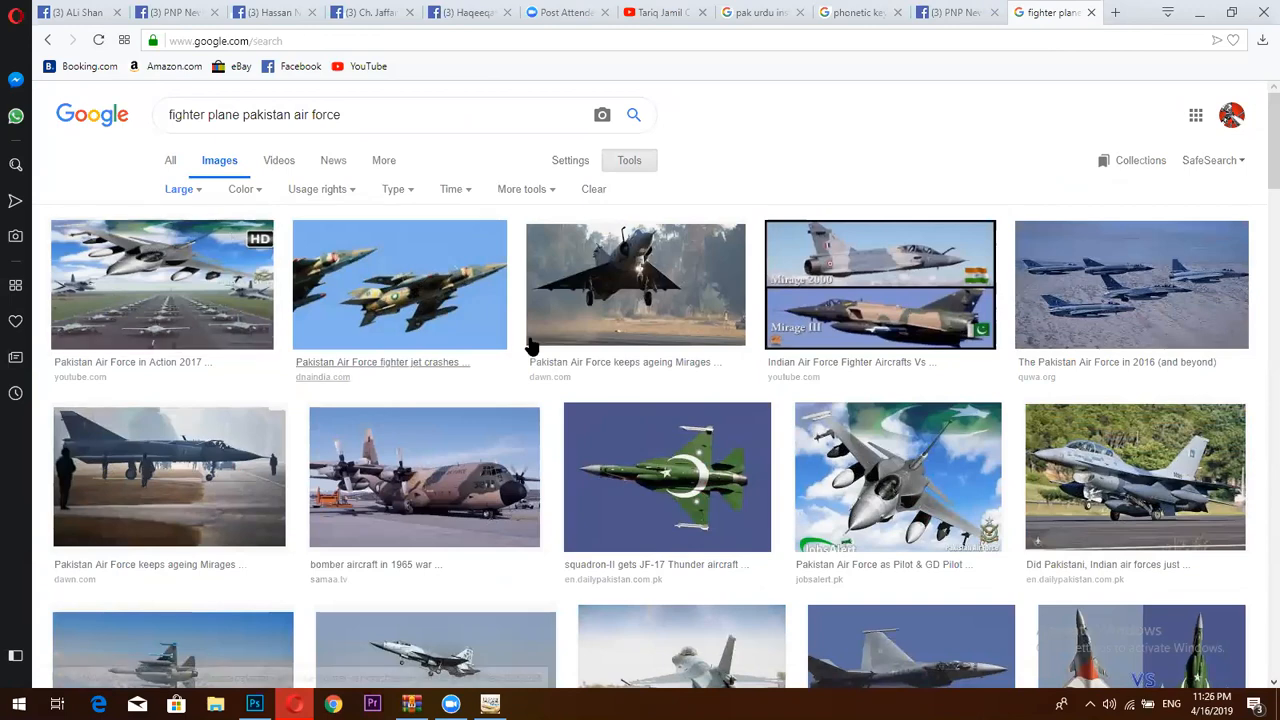
- Open the Pakistan Air Force F-16 image, with the plane low over a runway, in its own browser tab
scroll(405, 318, down, 2)
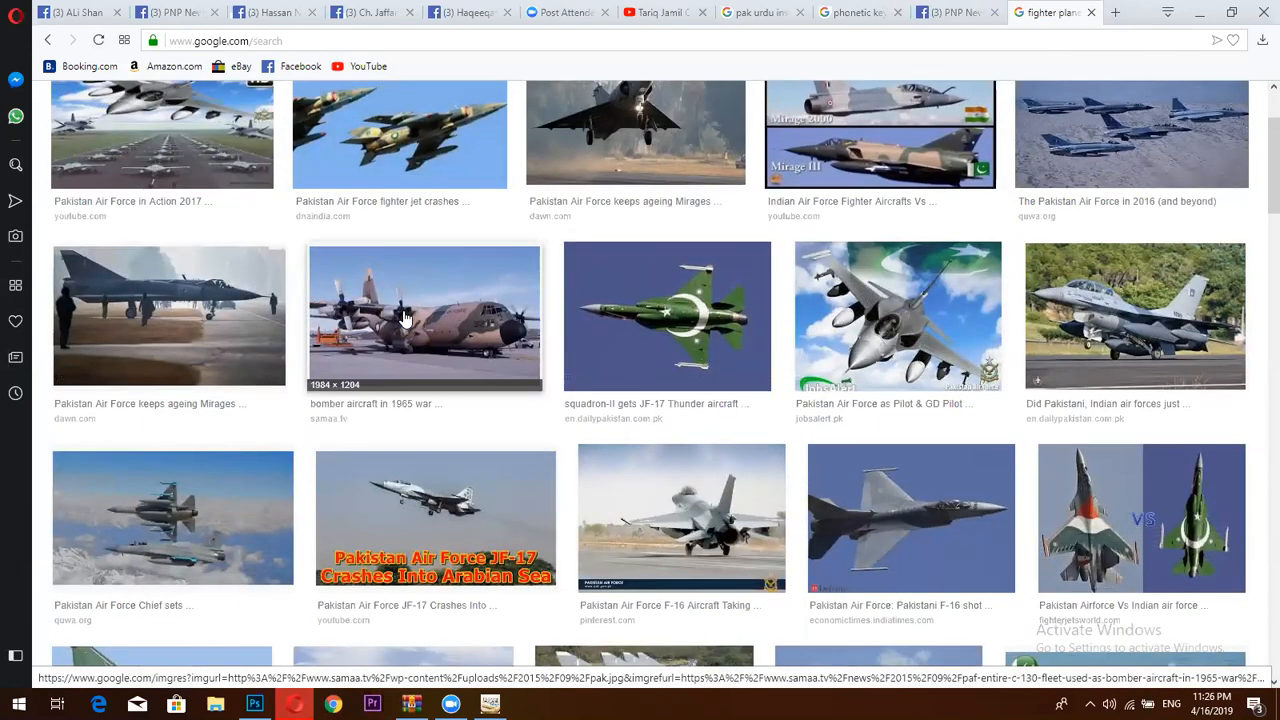
scroll(405, 318, down, 3)
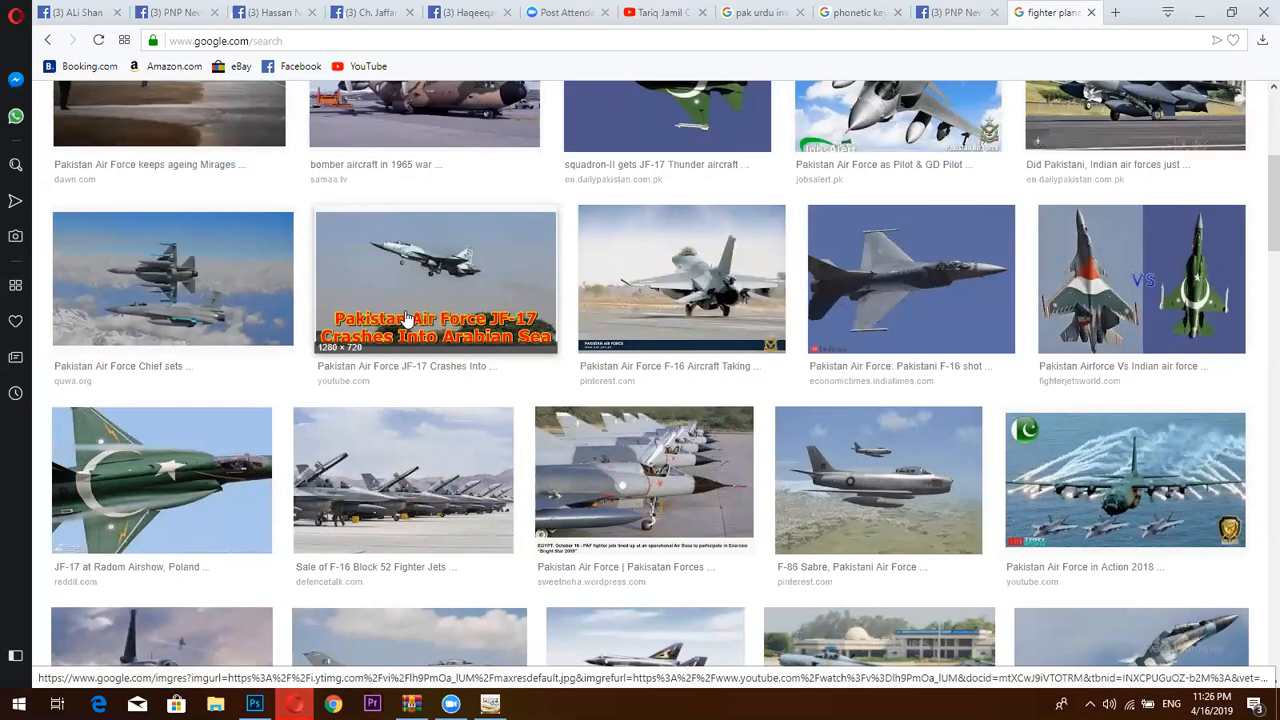
scroll(505, 318, down, 2)
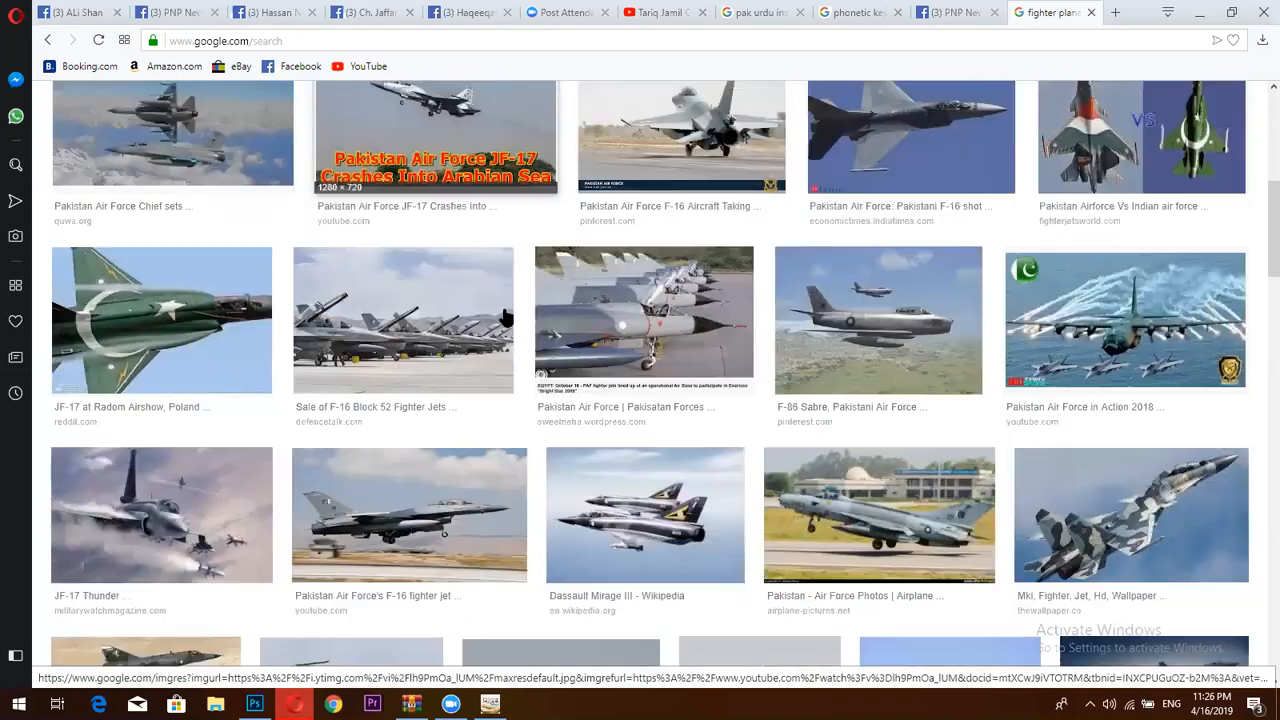
scroll(505, 318, down, 2)
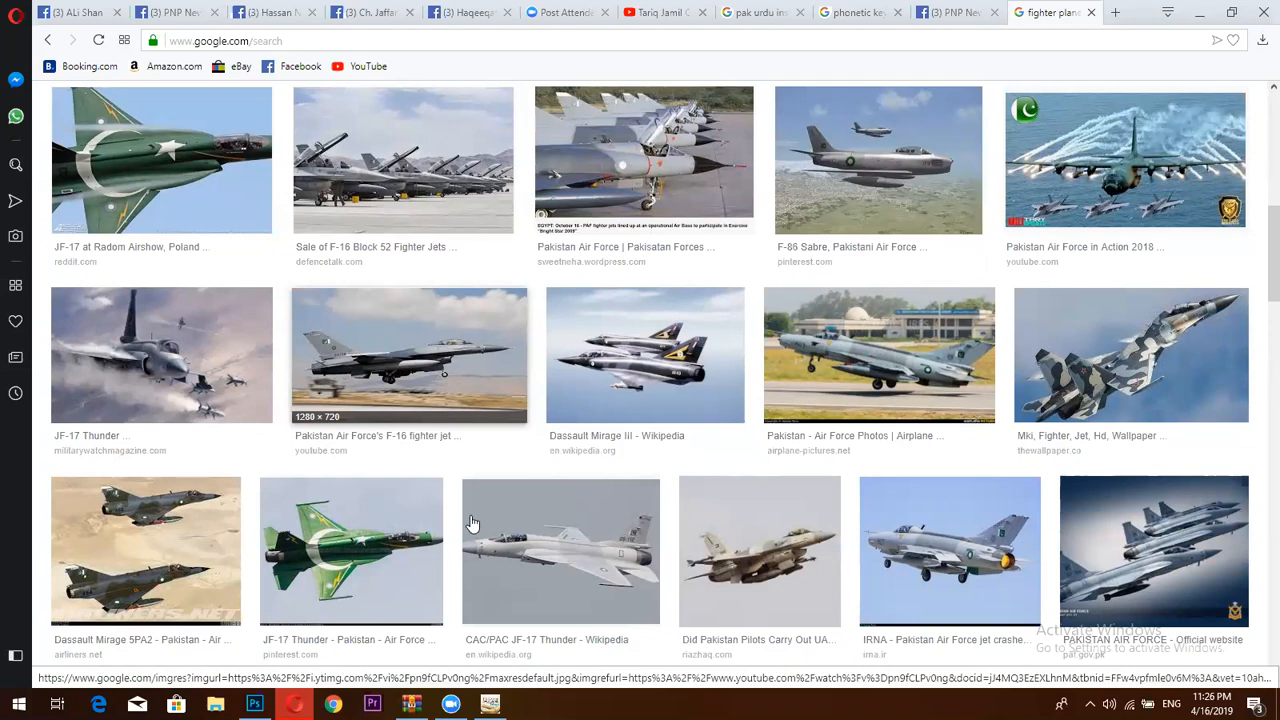
click(558, 460)
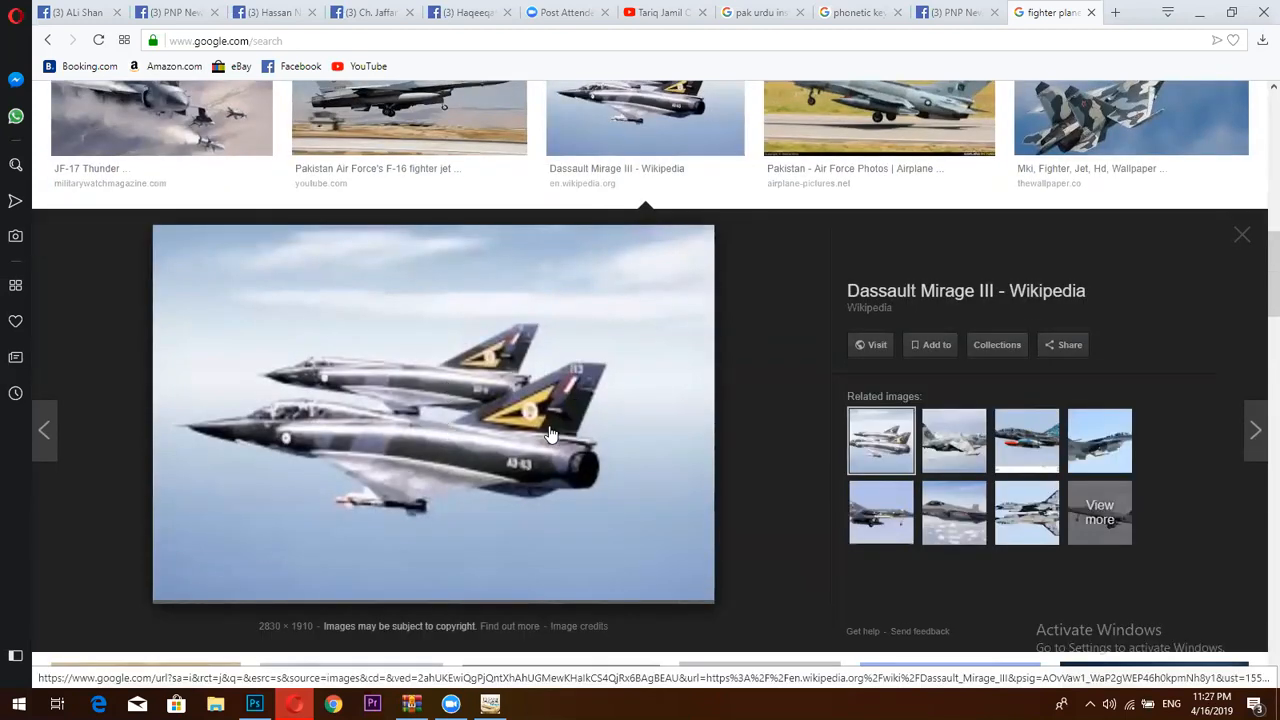
click(1242, 243)
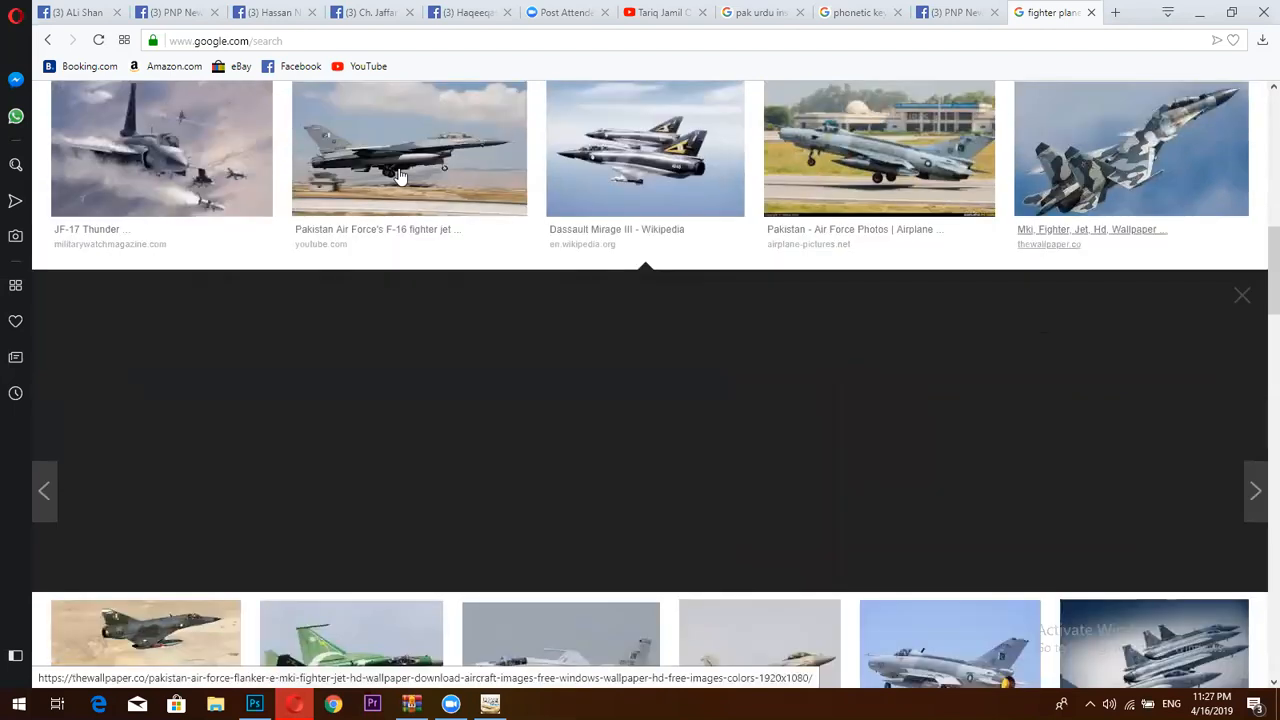
click(419, 165)
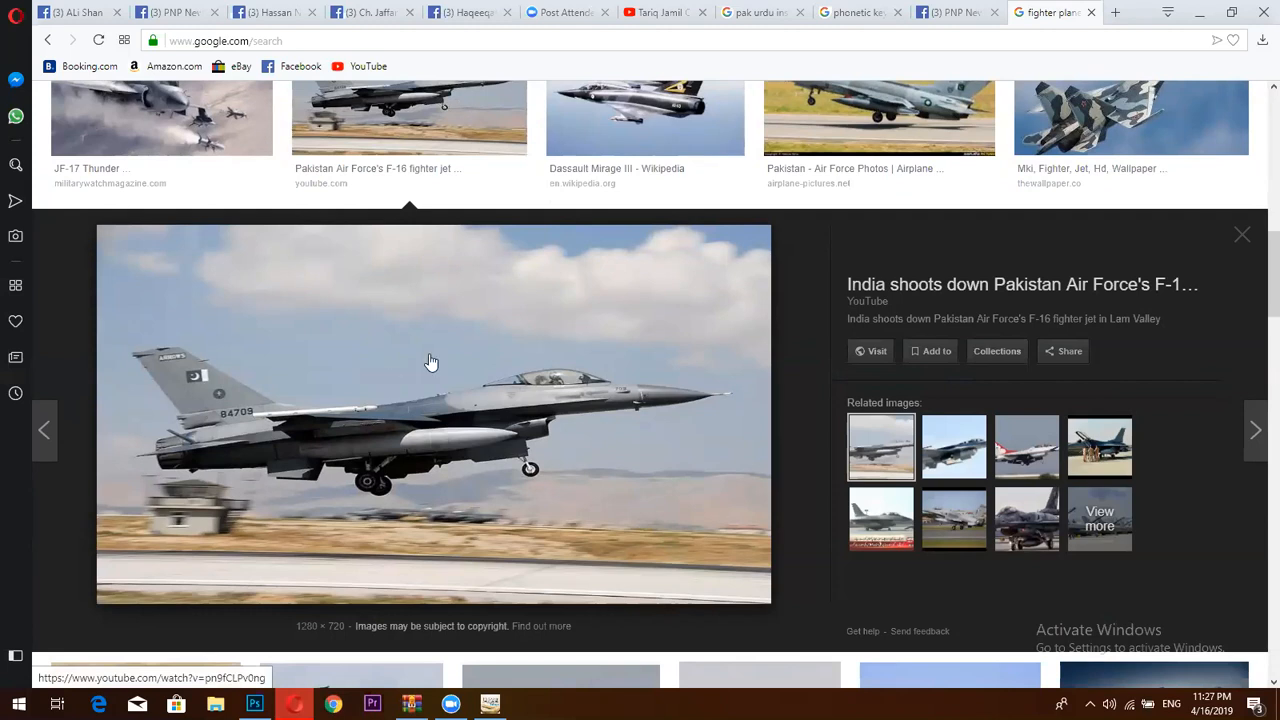
right_click(474, 322)
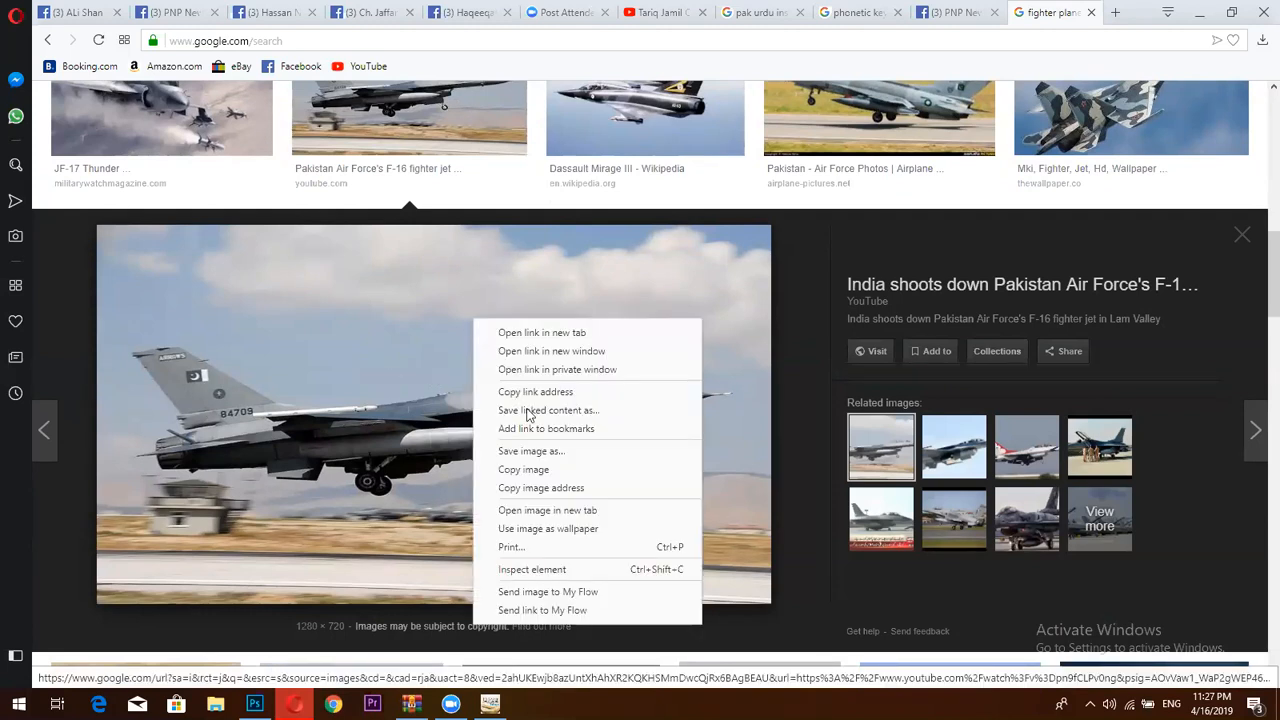
click(547, 510)
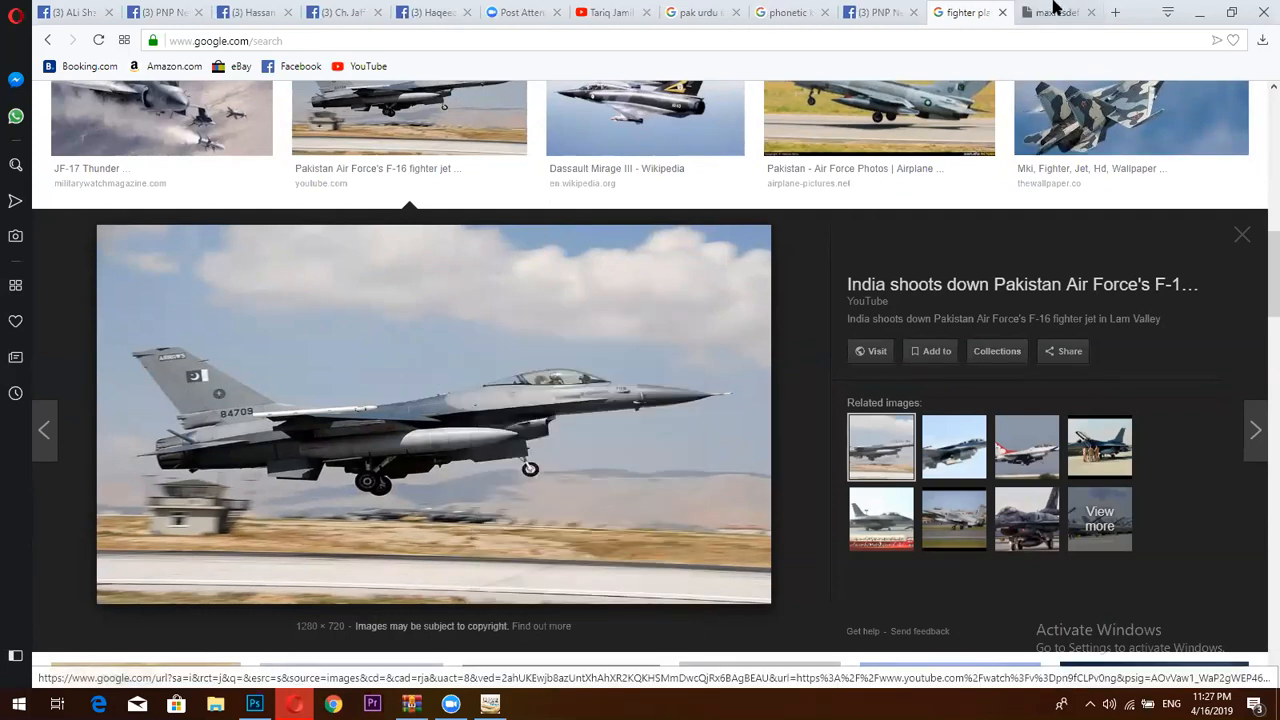
click(1050, 10)
- Open the PNP News plane post image in its own browser tab to examine its proportions and layout
click(874, 10)
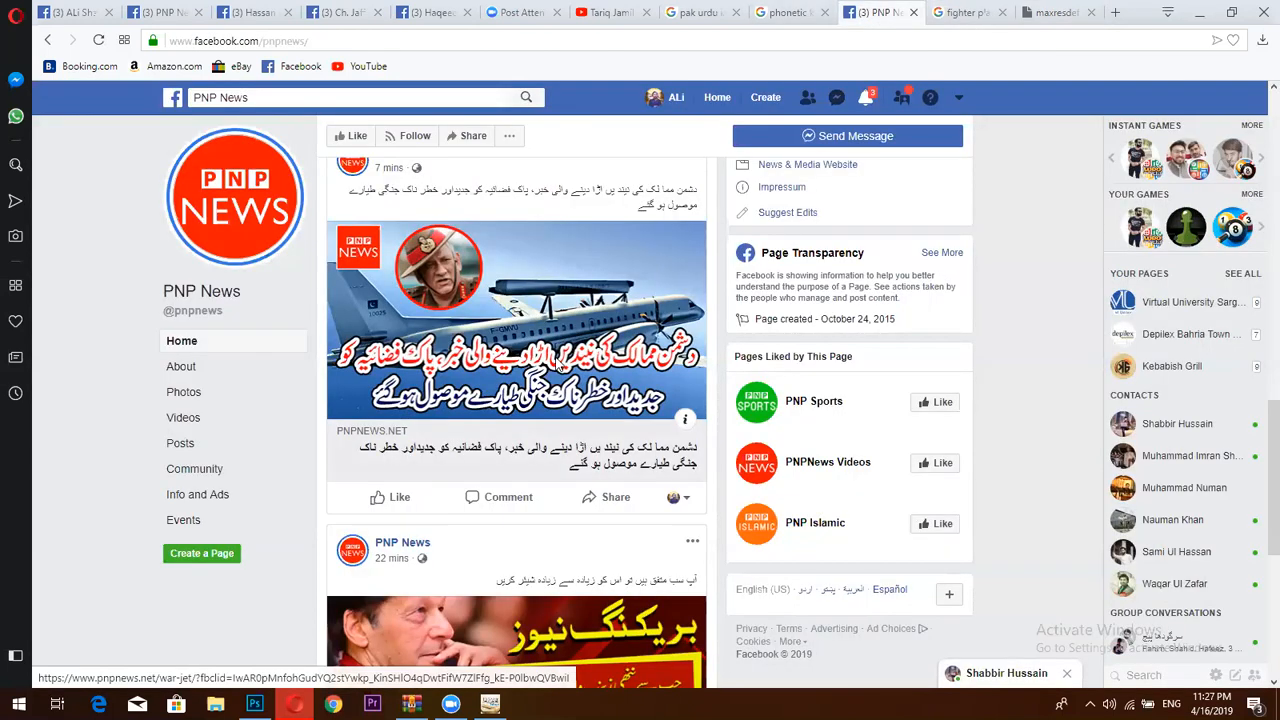
right_click(538, 318)
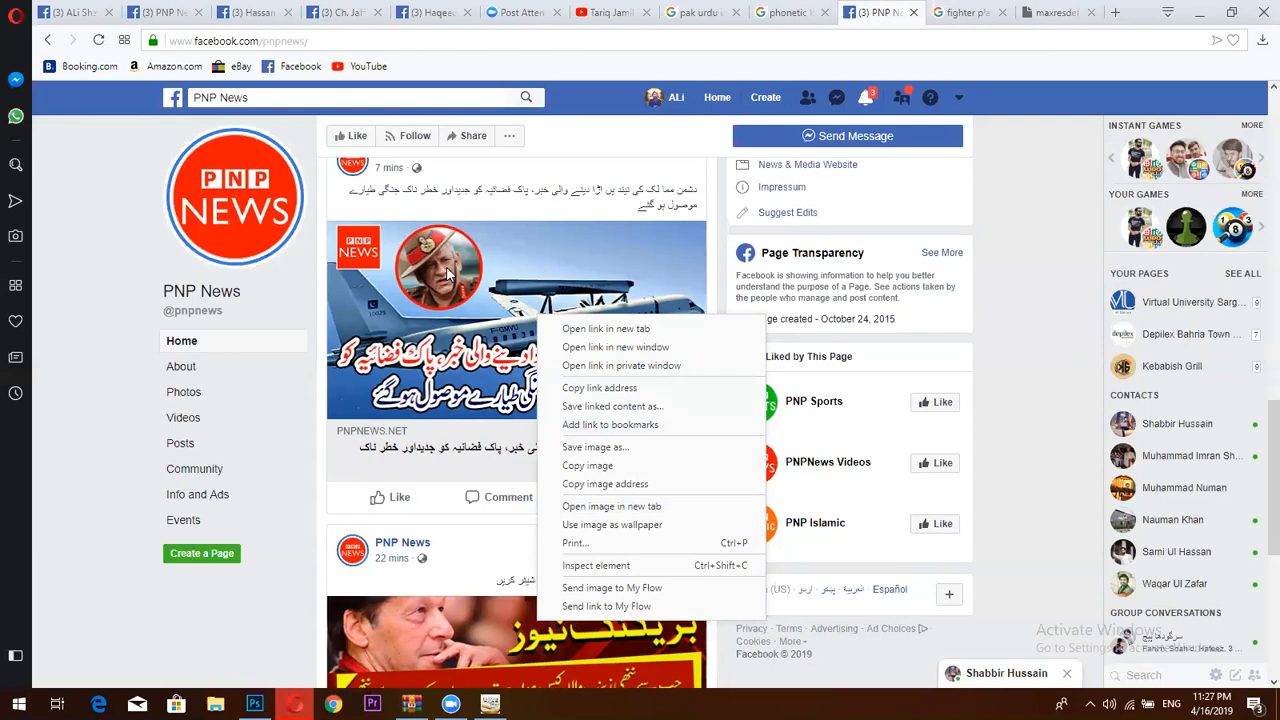
click(596, 508)
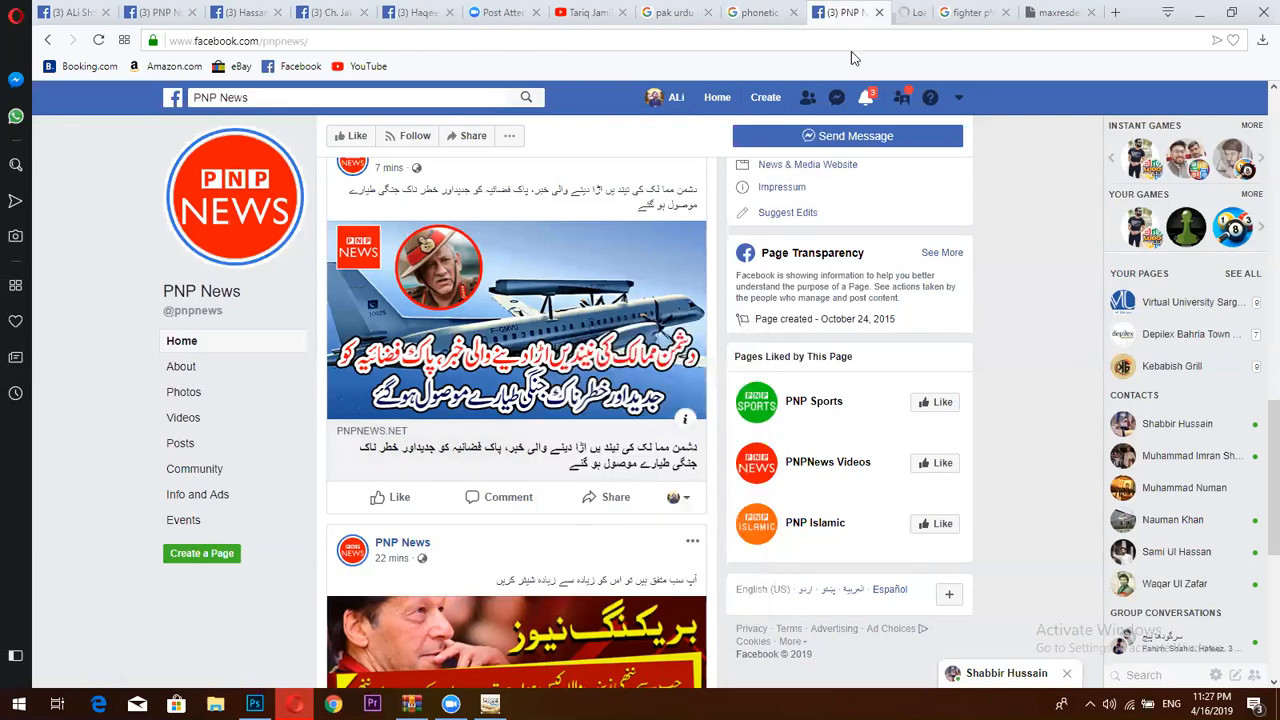
click(893, 12)
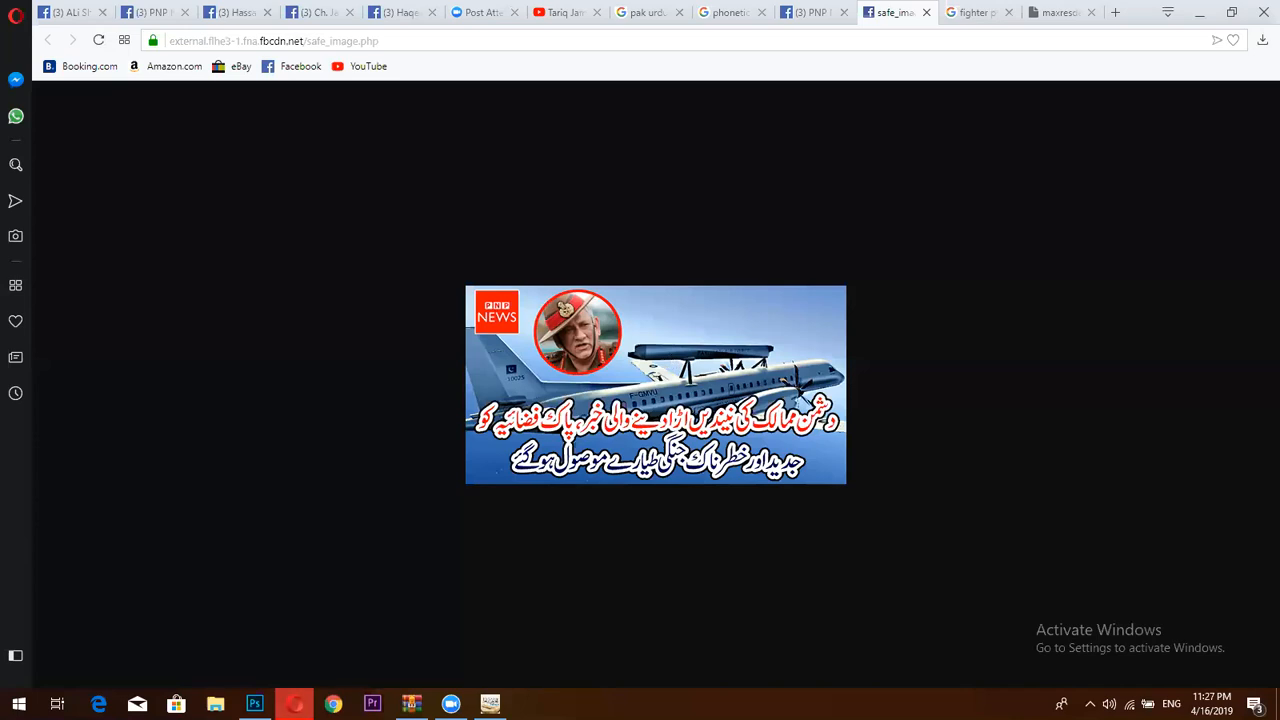
- Switch to Photoshop and start a new document with a width of 1200 pixels
click(255, 704)
click(45, 11)
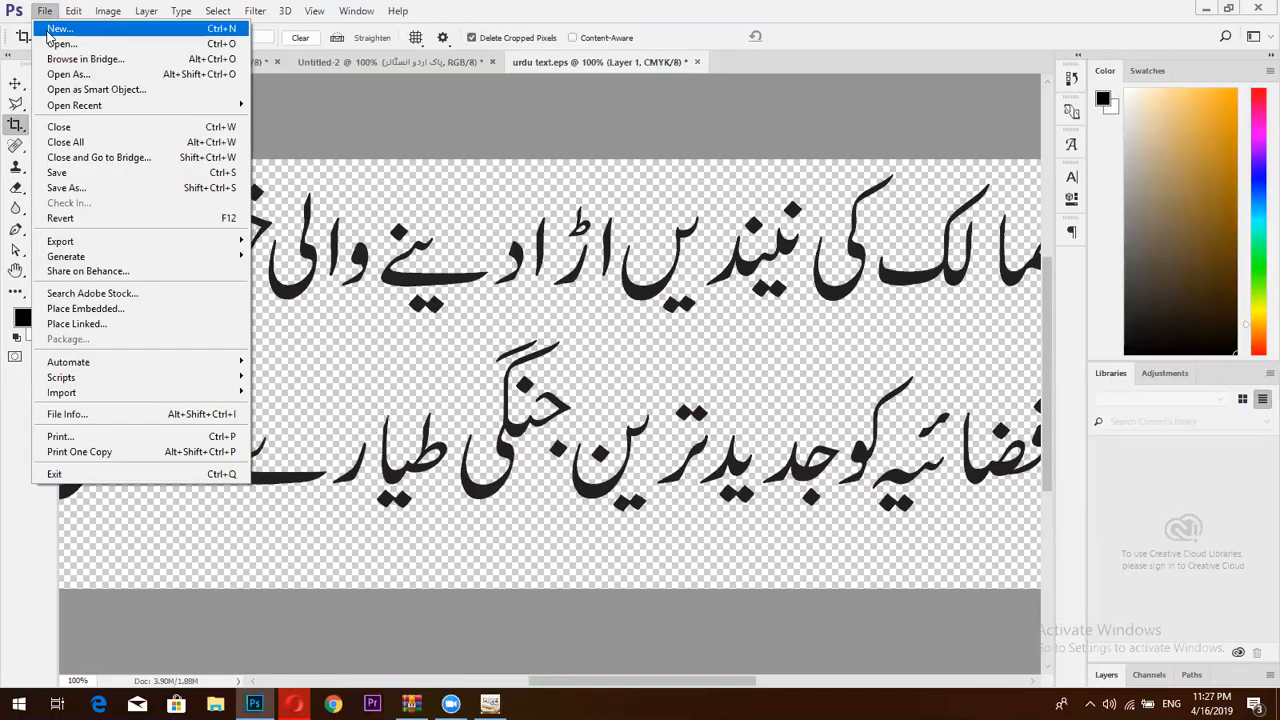
click(55, 30)
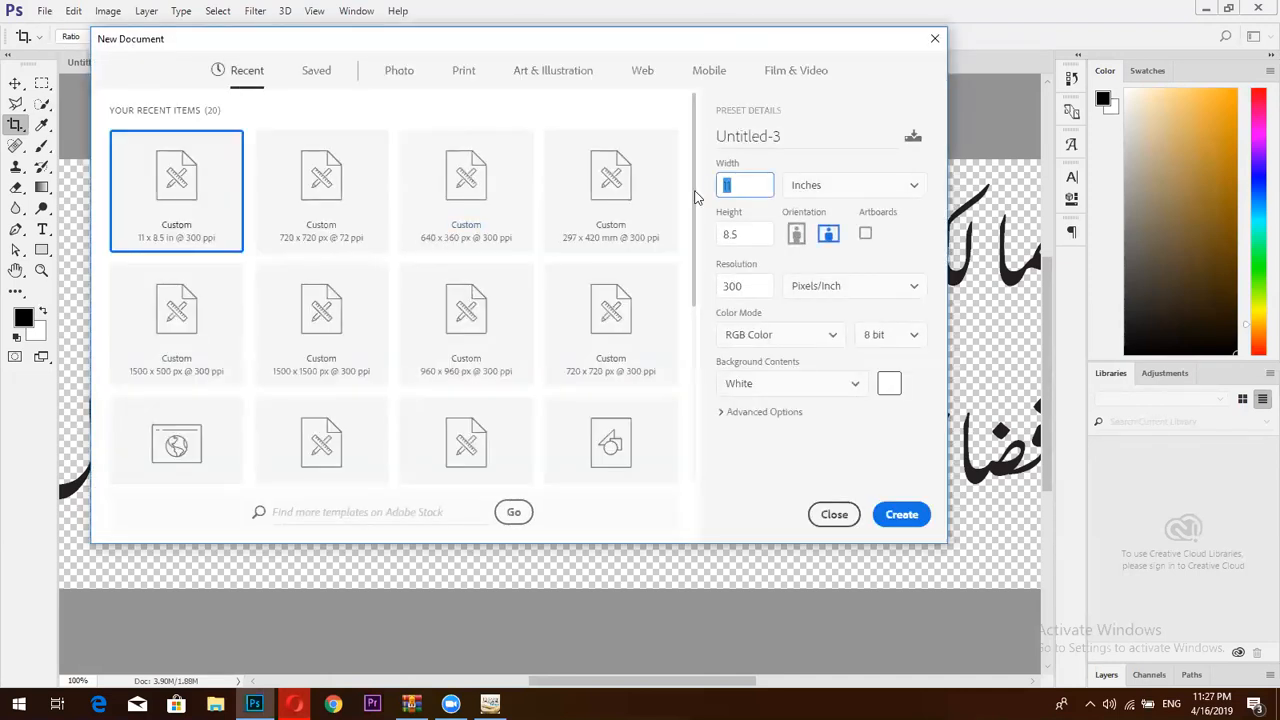
text(1200)
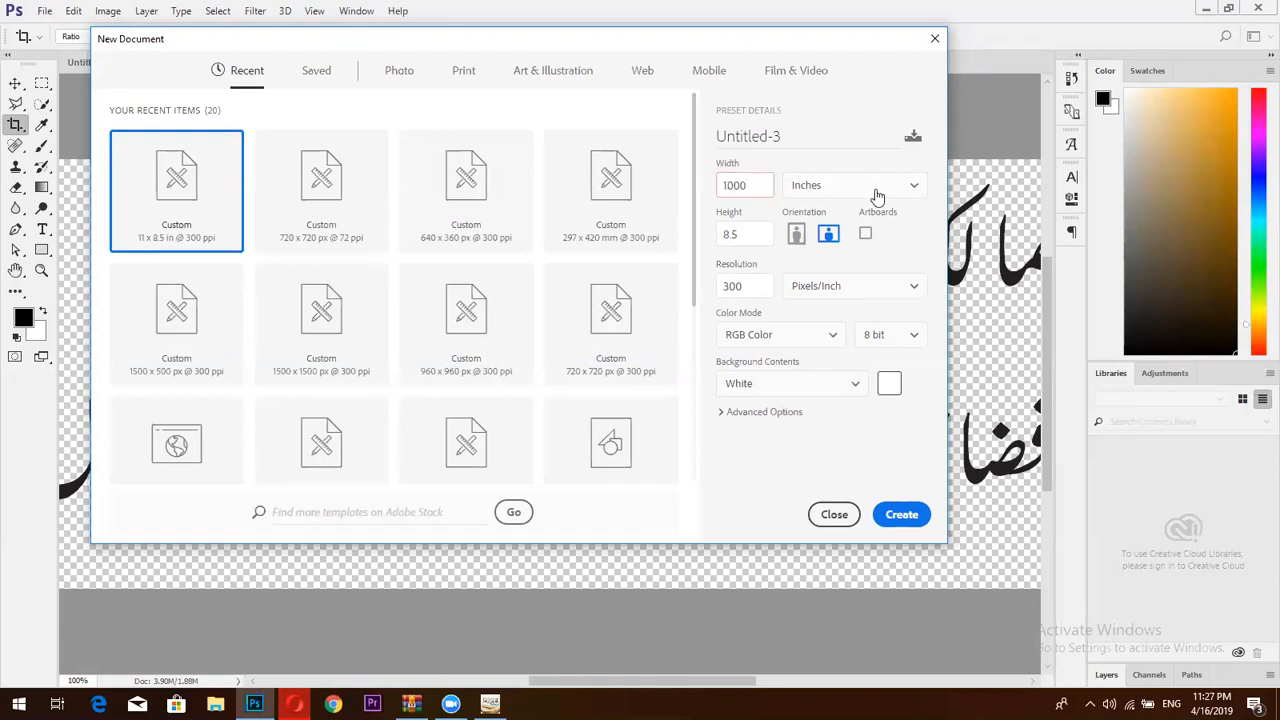
click(876, 190)
click(823, 213)
click(733, 234)
double_click(733, 234)
key(shift+Tab)
text(1)
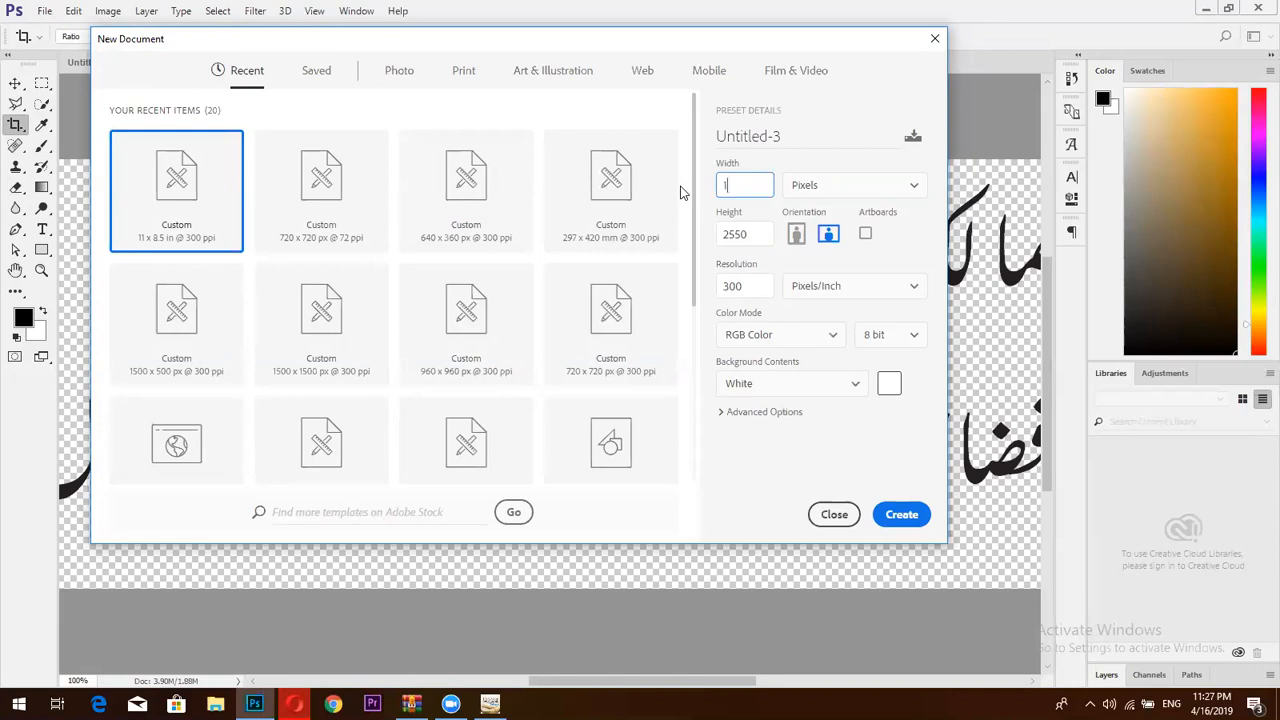
text(200)
- Set the new document's height to 700 pixels and create it at 300 pixels/inch in RGB Color
double_click(728, 234)
key(BackSpace)
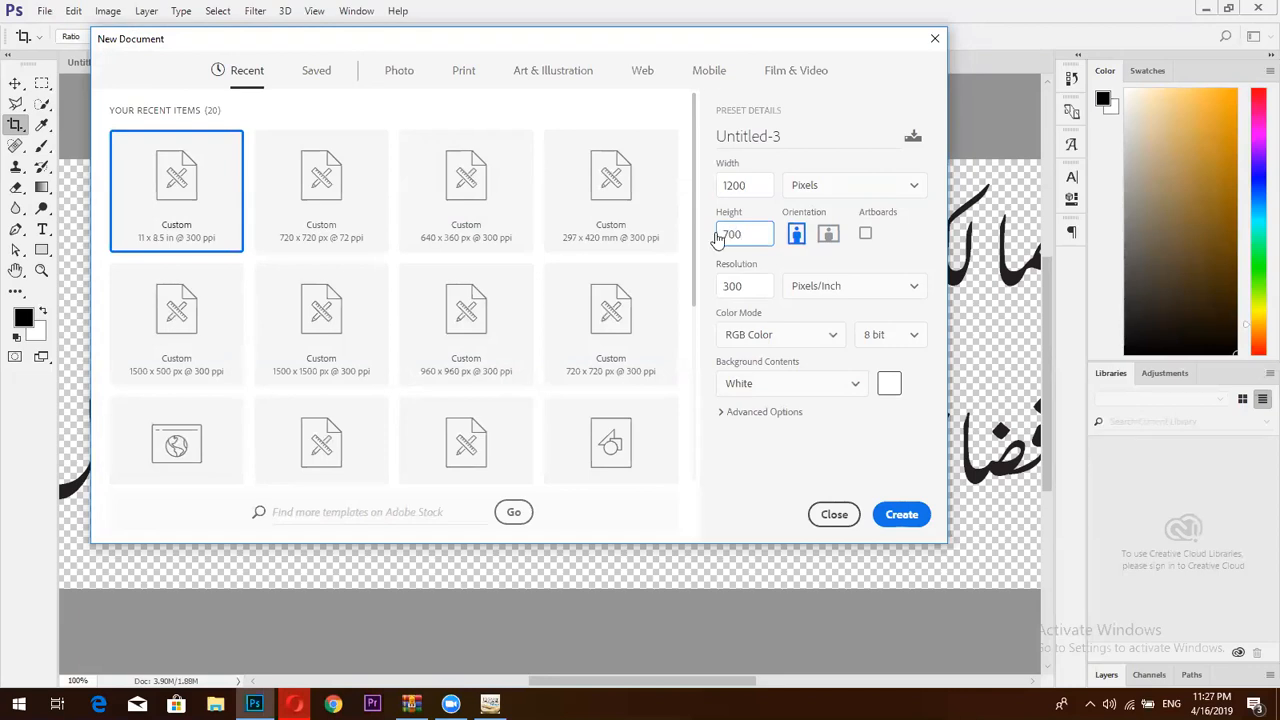
click(901, 514)
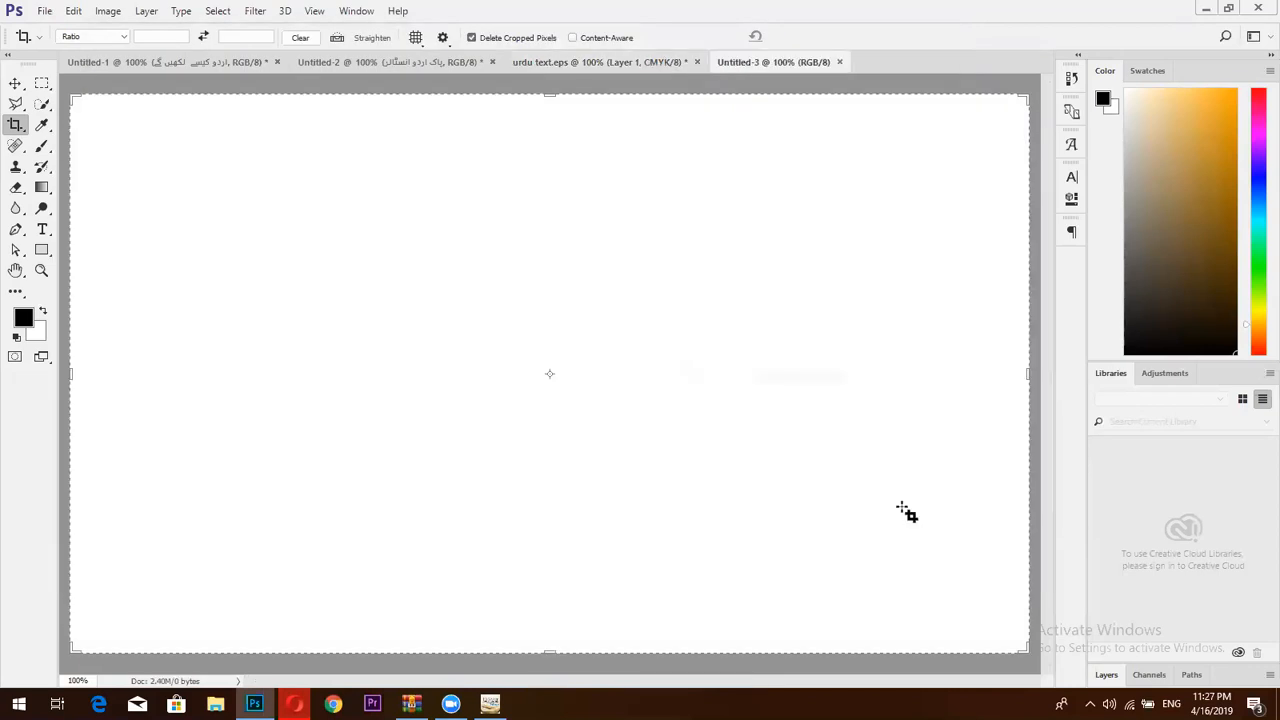
key(v)
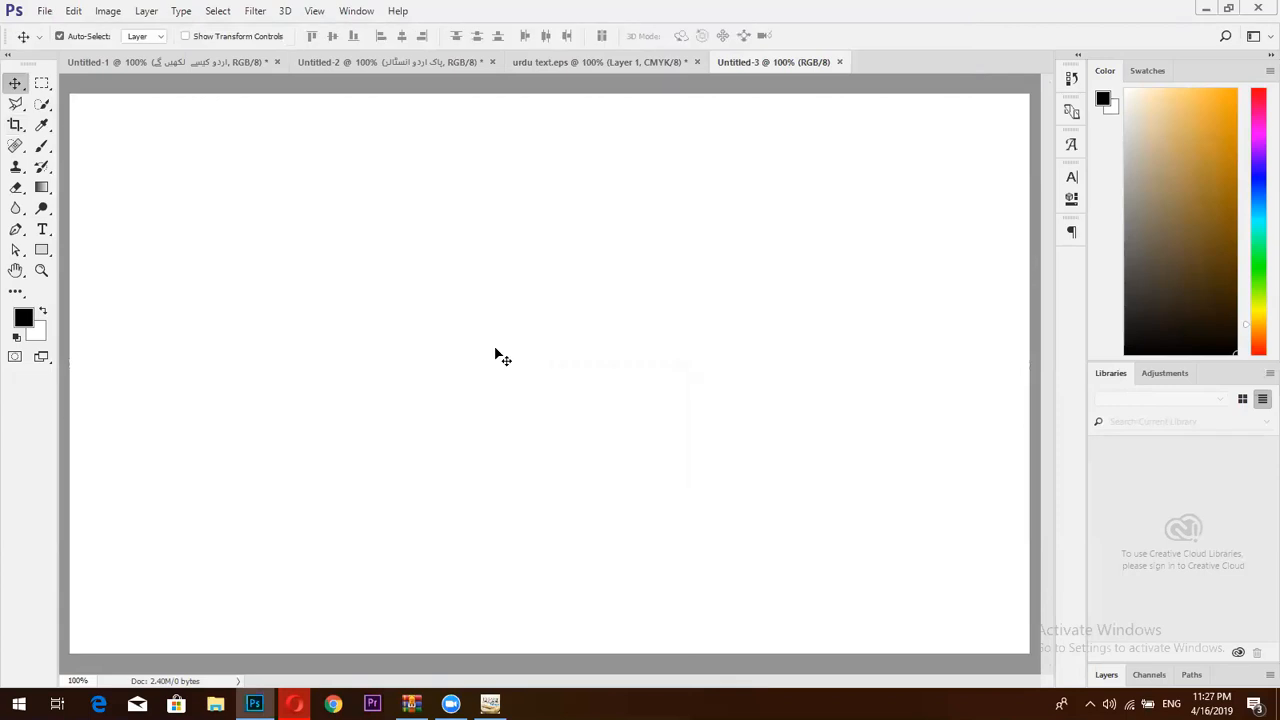
- Switch to Opera and copy the full-size F-16 image
click(294, 704)
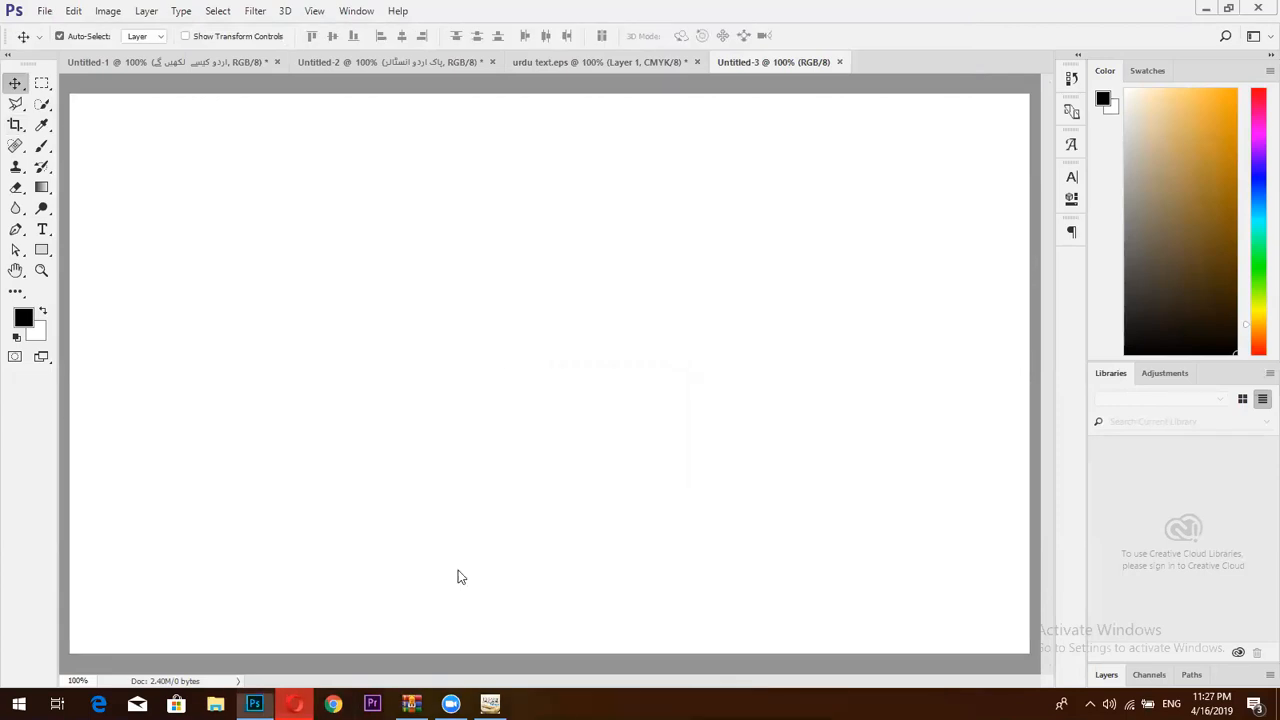
click(1014, 5)
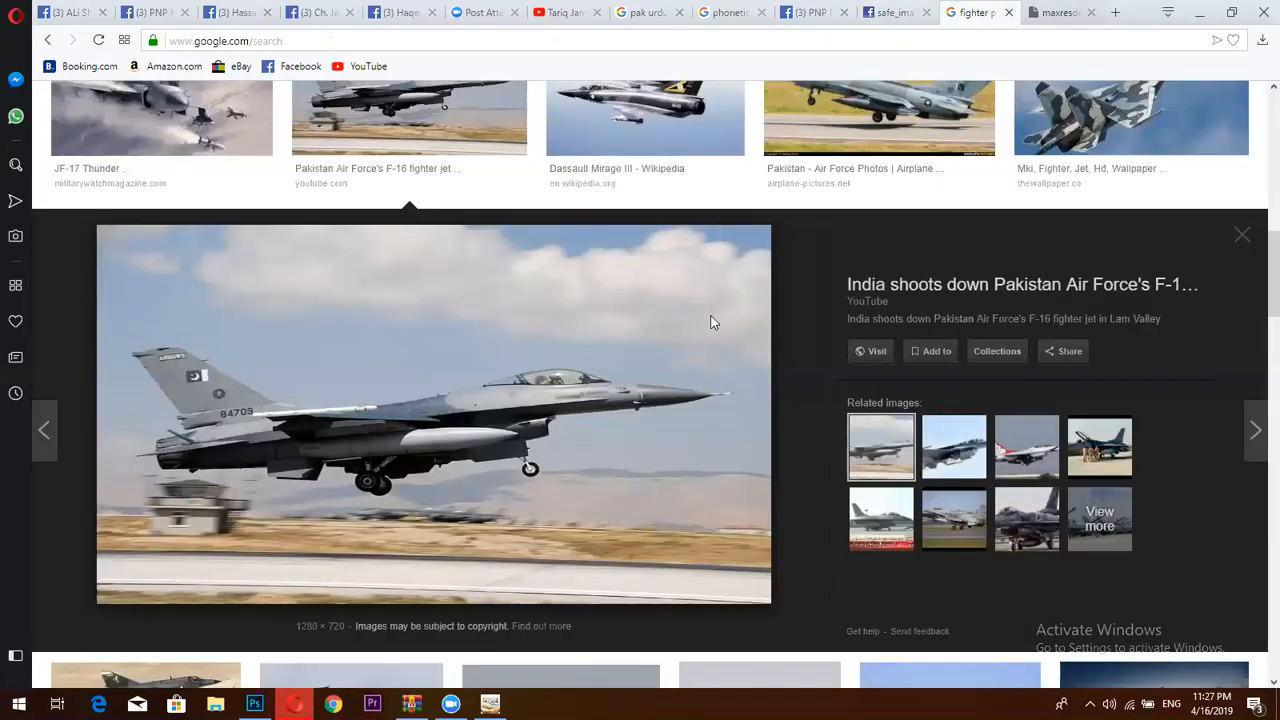
key(ctrl+Tab)
right_click(709, 312)
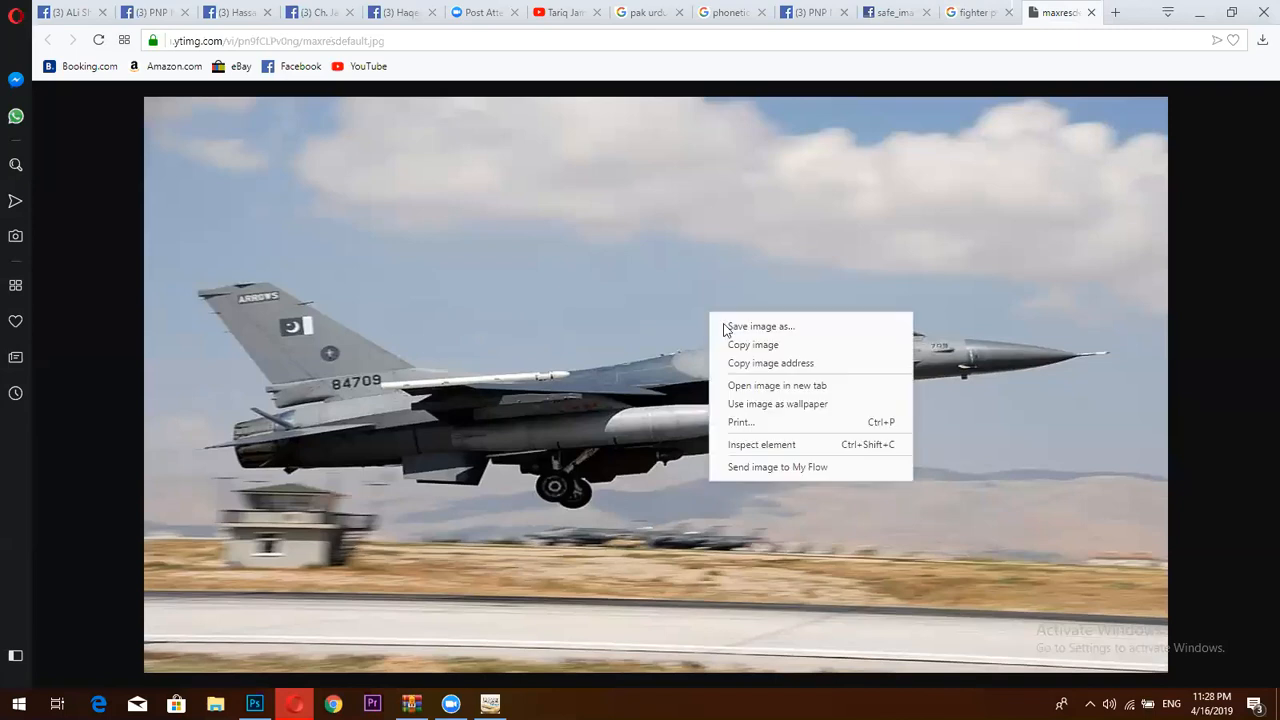
click(736, 346)
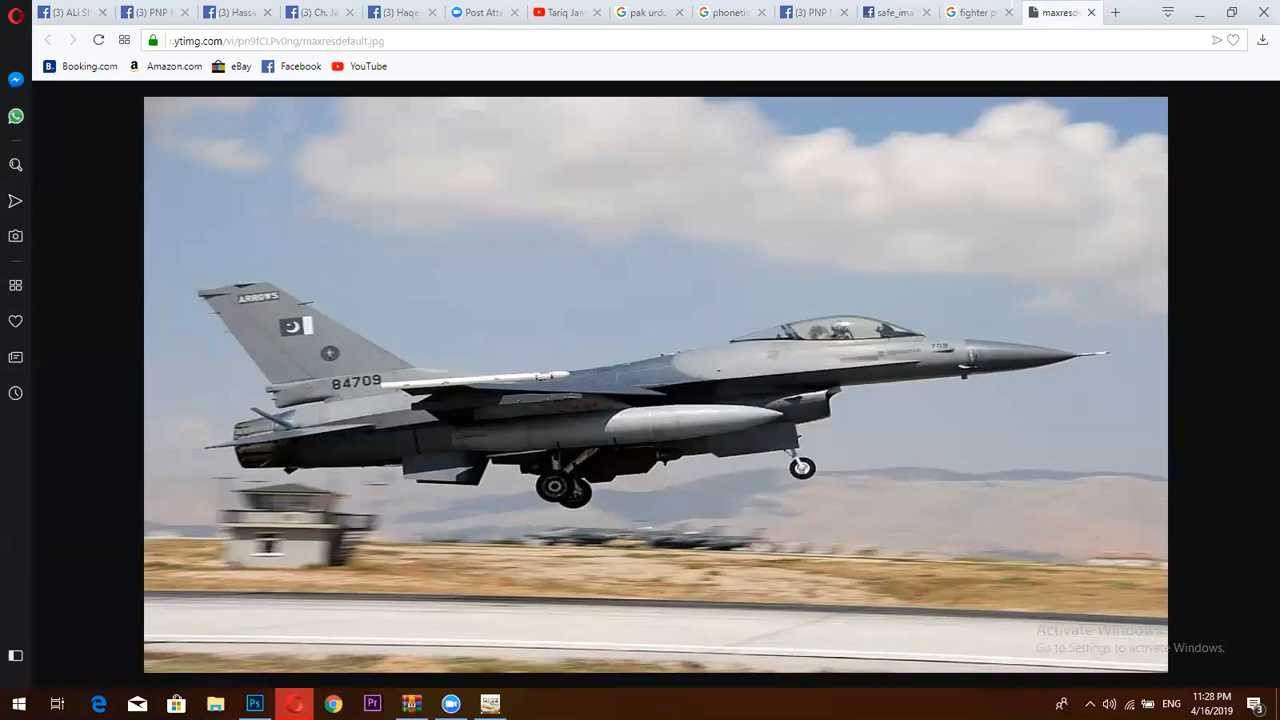
- Paste the F-16 image into the blank Photoshop document and move it up so it covers the upper canvas
key(alt+Tab)
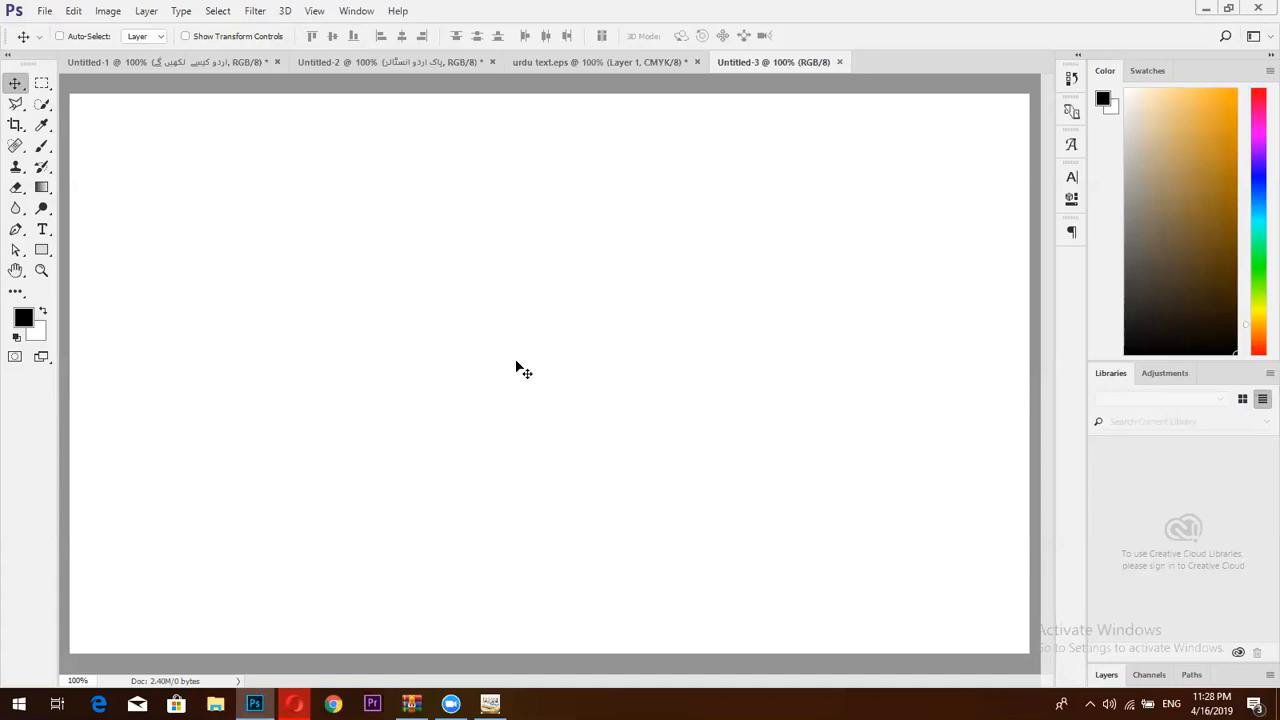
key(ctrl+v)
drag(649, 321, 665, 248)
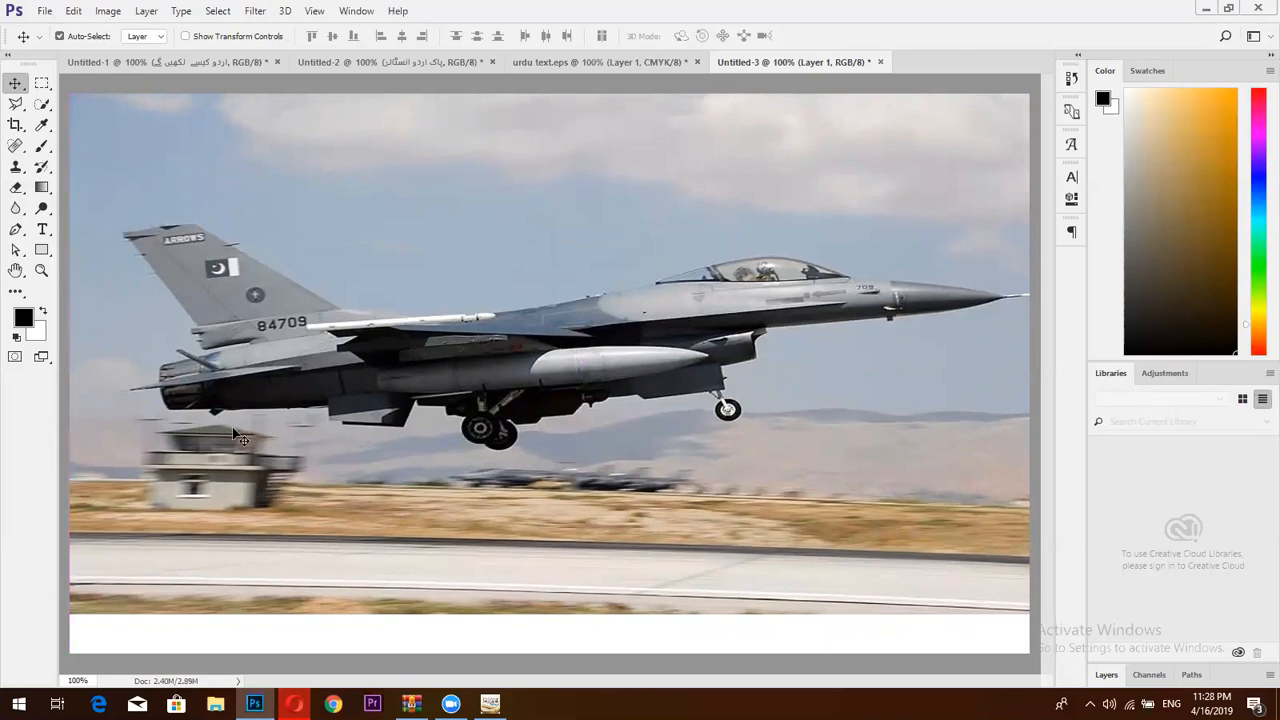
- Fill a full-width strip covering the white gap and lower runway edge with Content-Aware fill, and deselect it
click(42, 82)
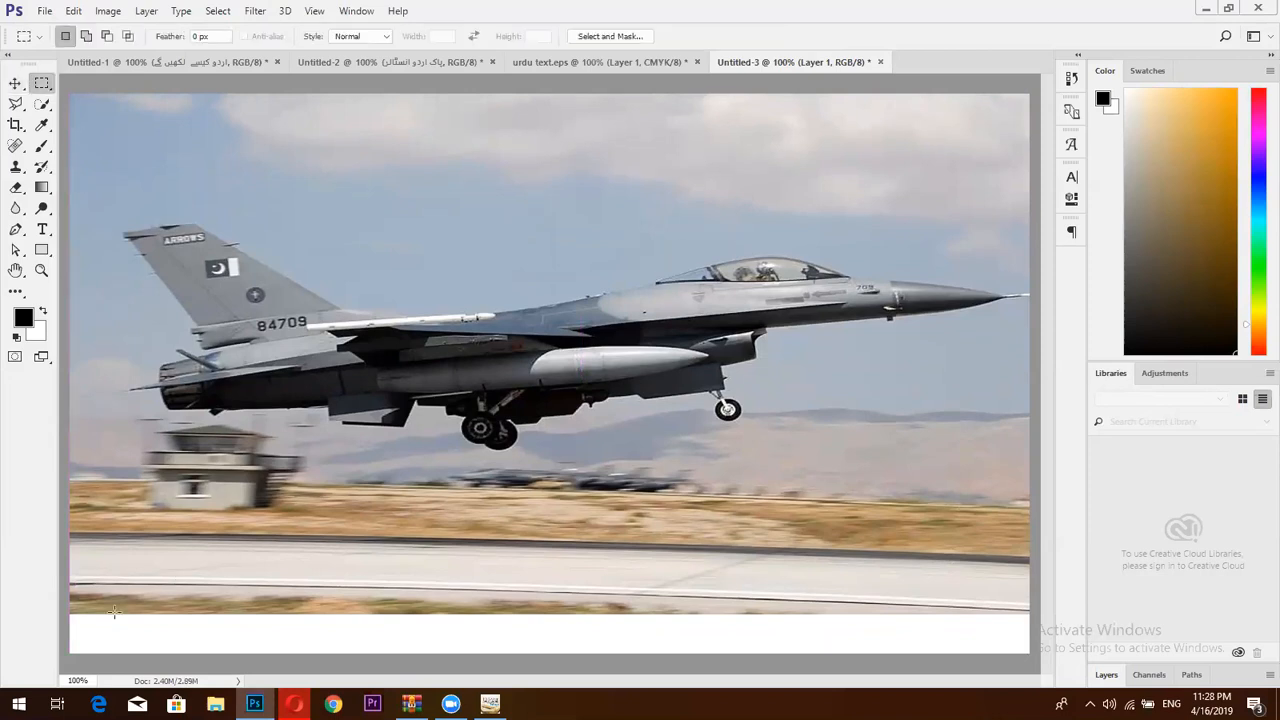
drag(65, 578, 1048, 694)
key(shift)
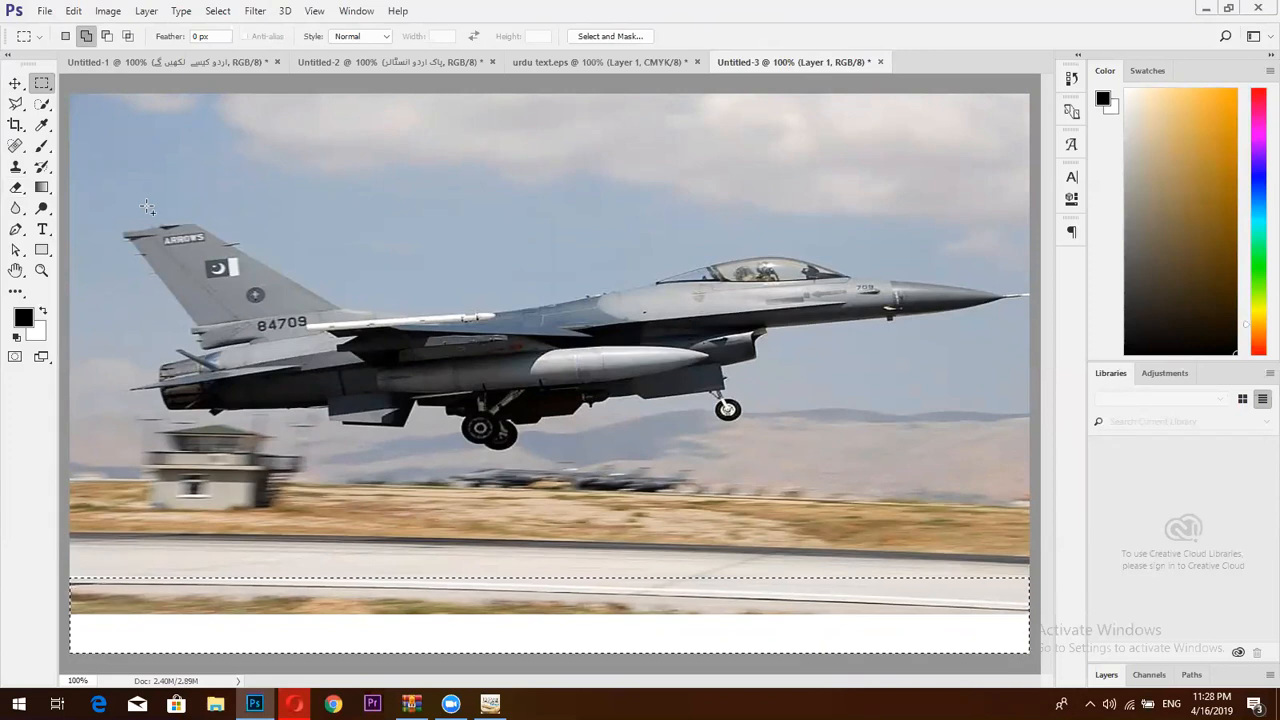
key(shift+F5)
key(Return)
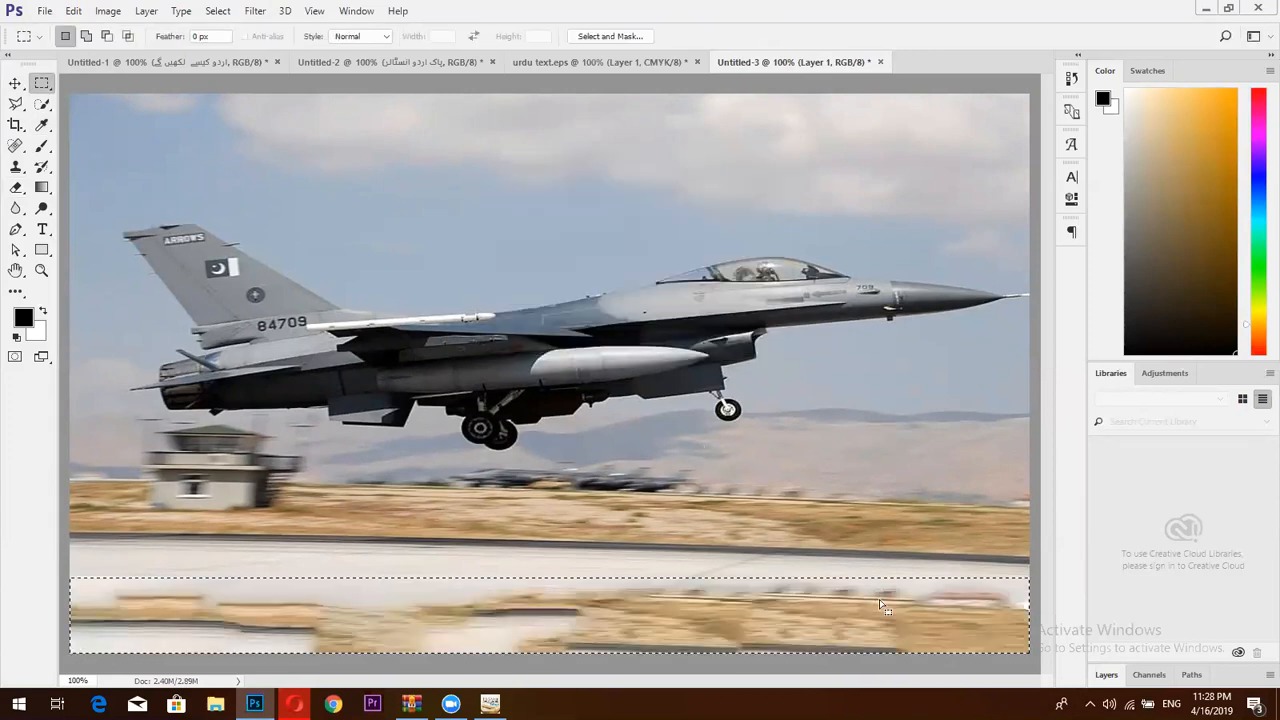
key(ctrl+d)
- Bring the two-line Urdu headline from urdu text.eps into the F-16 document as a new layer
click(638, 60)
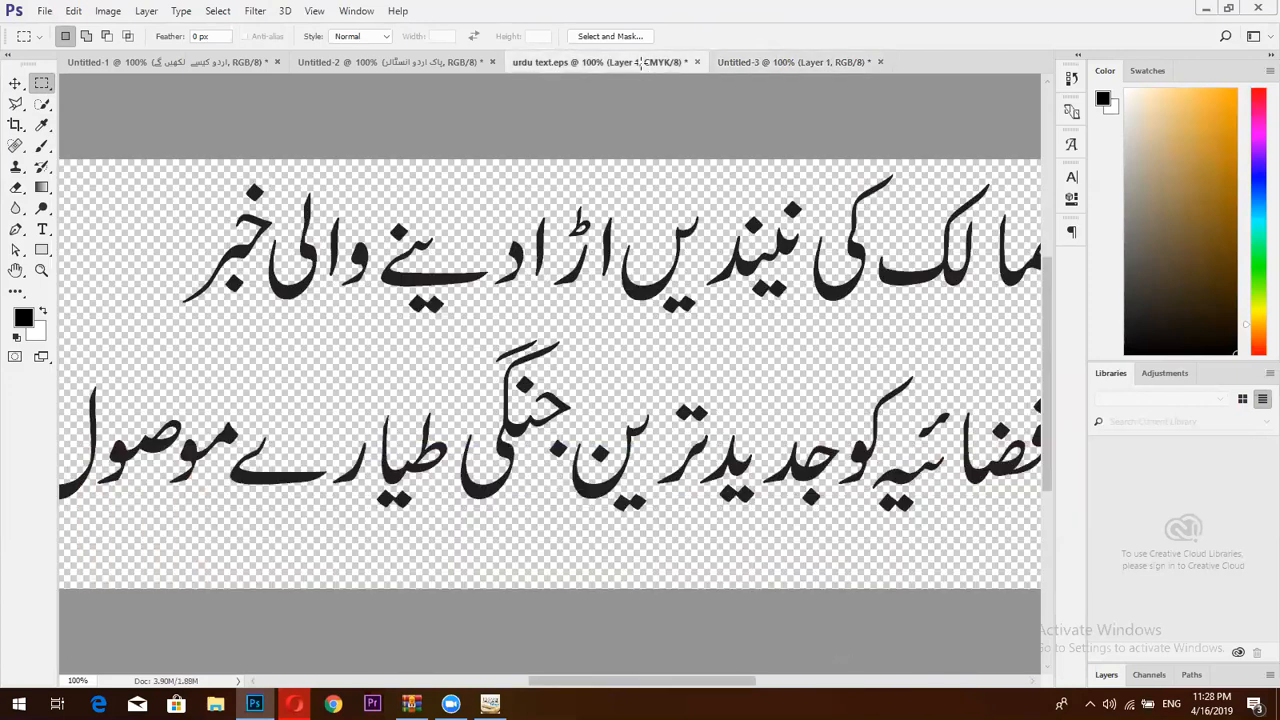
click(16, 83)
key(ctrl+0)
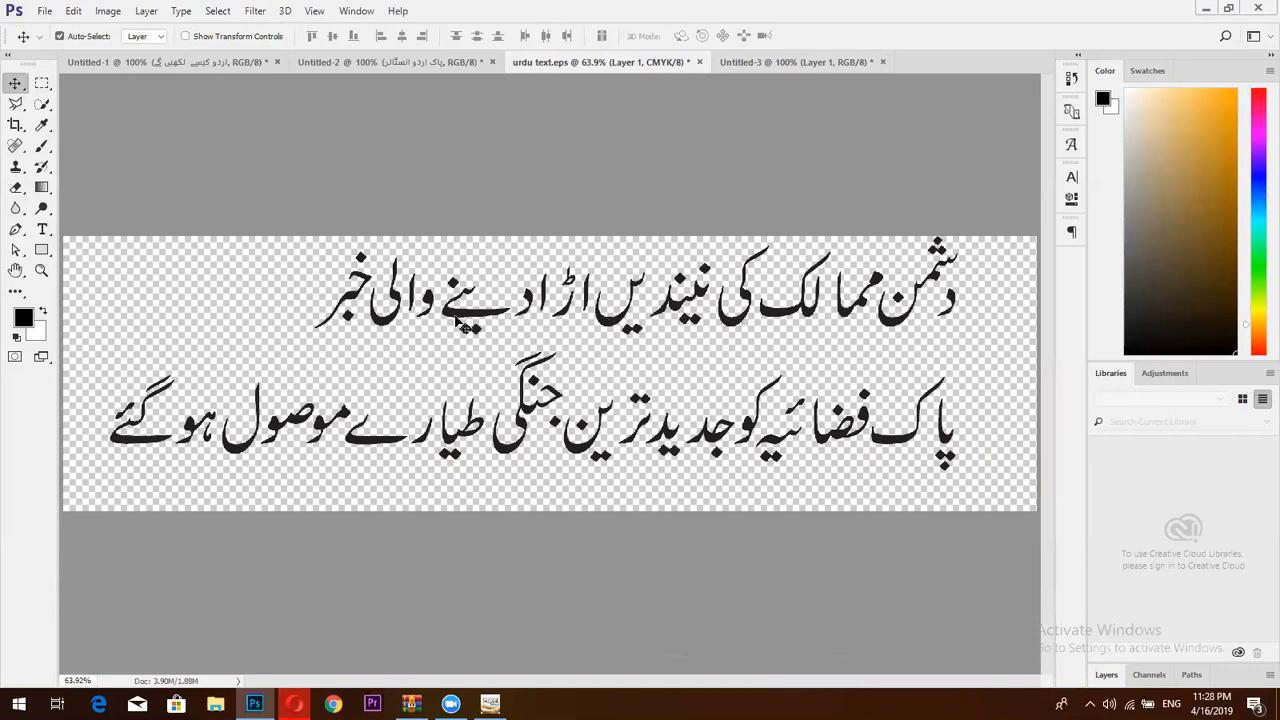
click(41, 86)
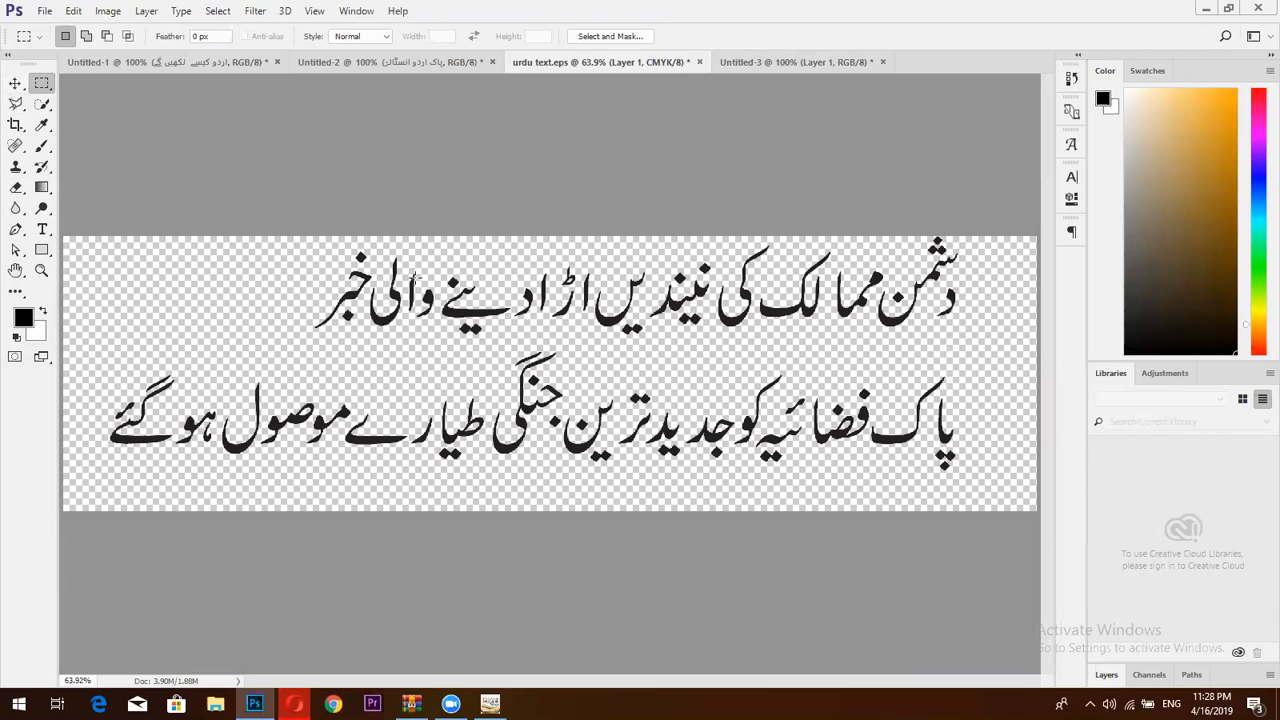
click(15, 83)
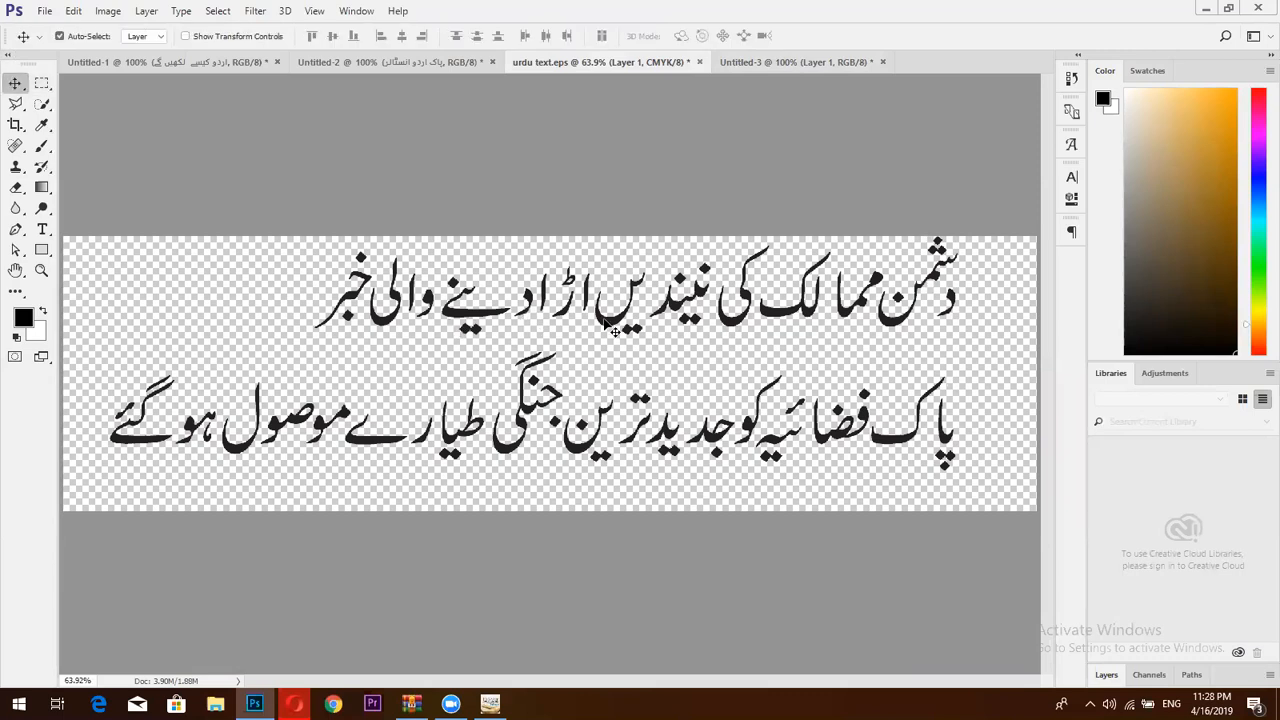
drag(659, 327, 725, 327)
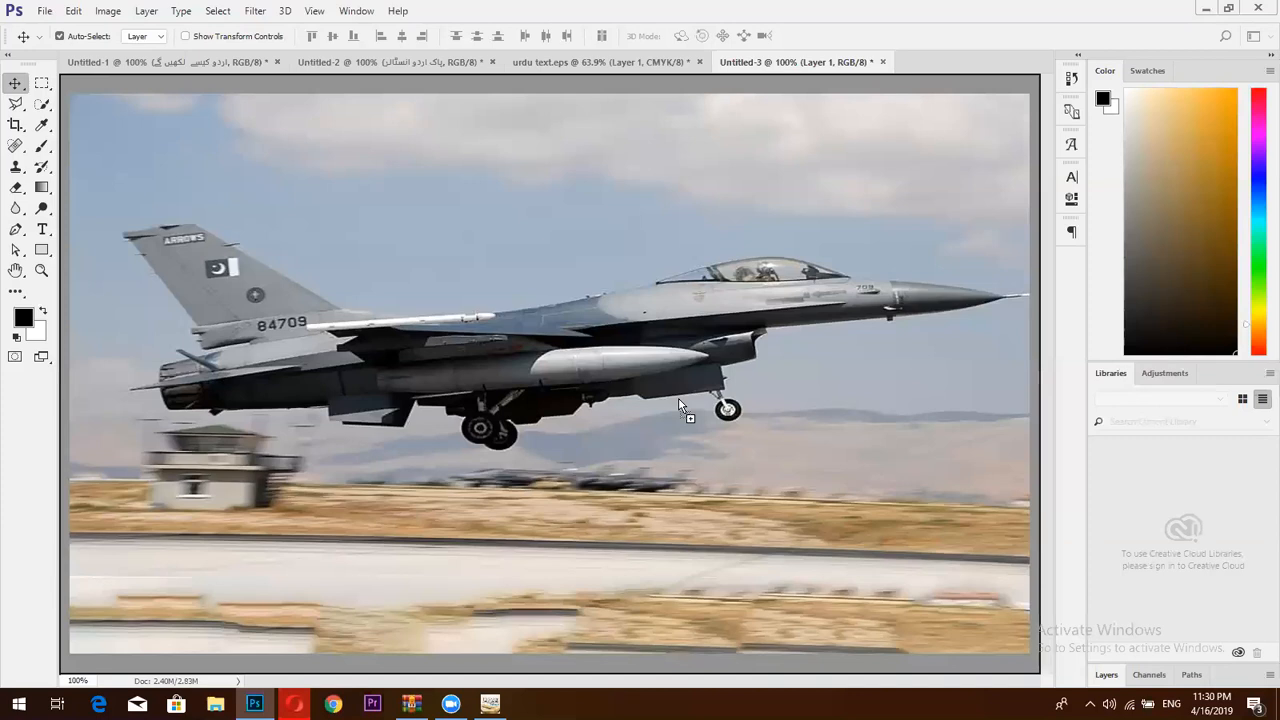
key(ctrl+v)
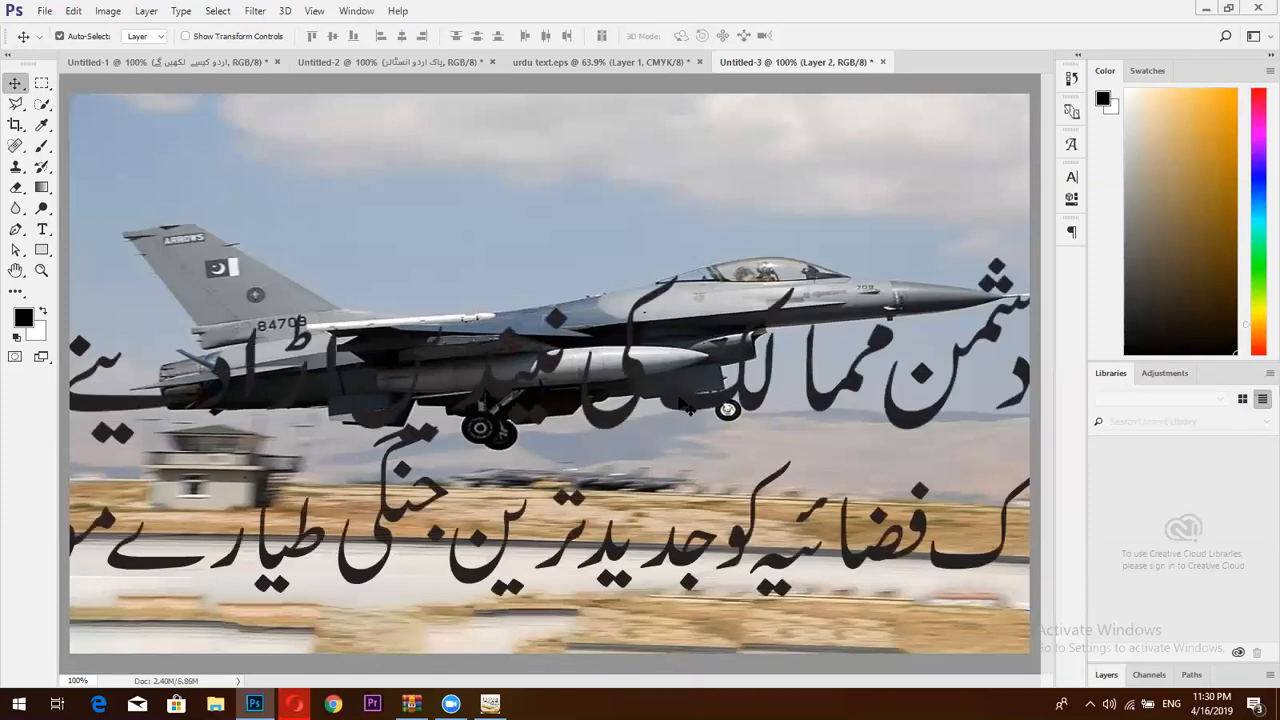
- Scale the headline proportionally to 73% and move it over the lower half of the F-16 image
key(ctrl+t)
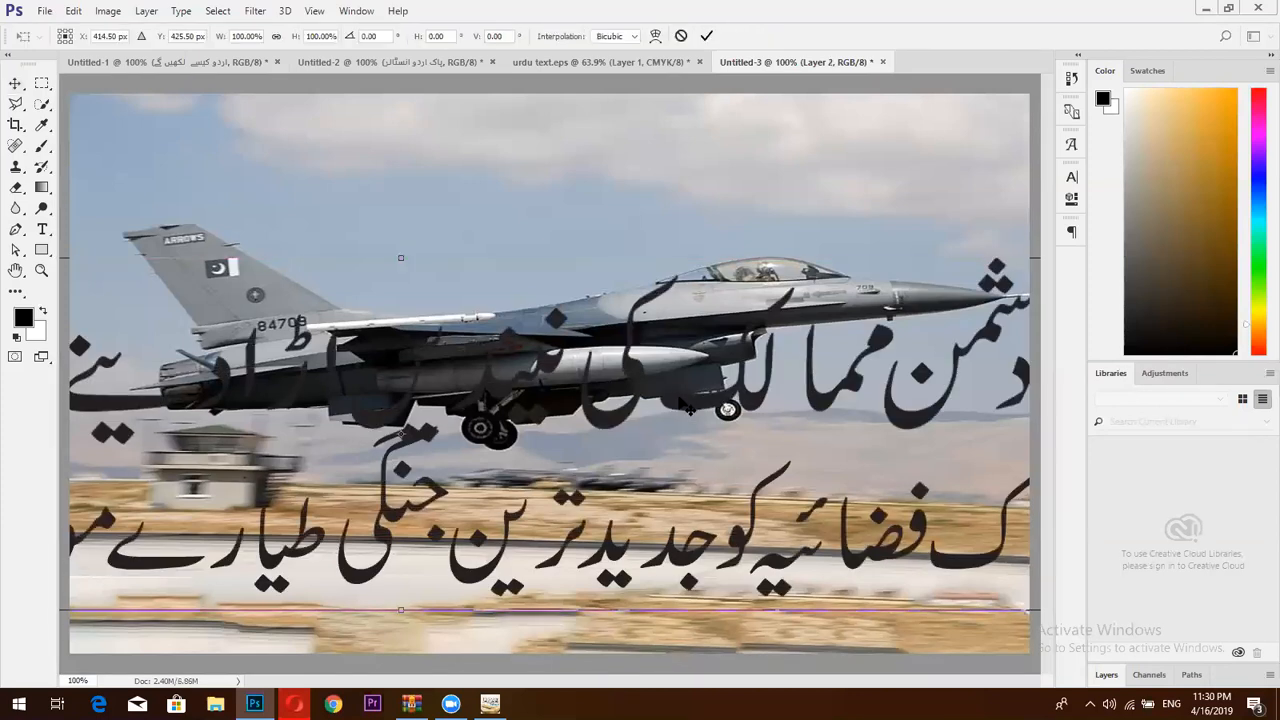
click(279, 36)
drag(218, 42, 194, 51)
click(707, 37)
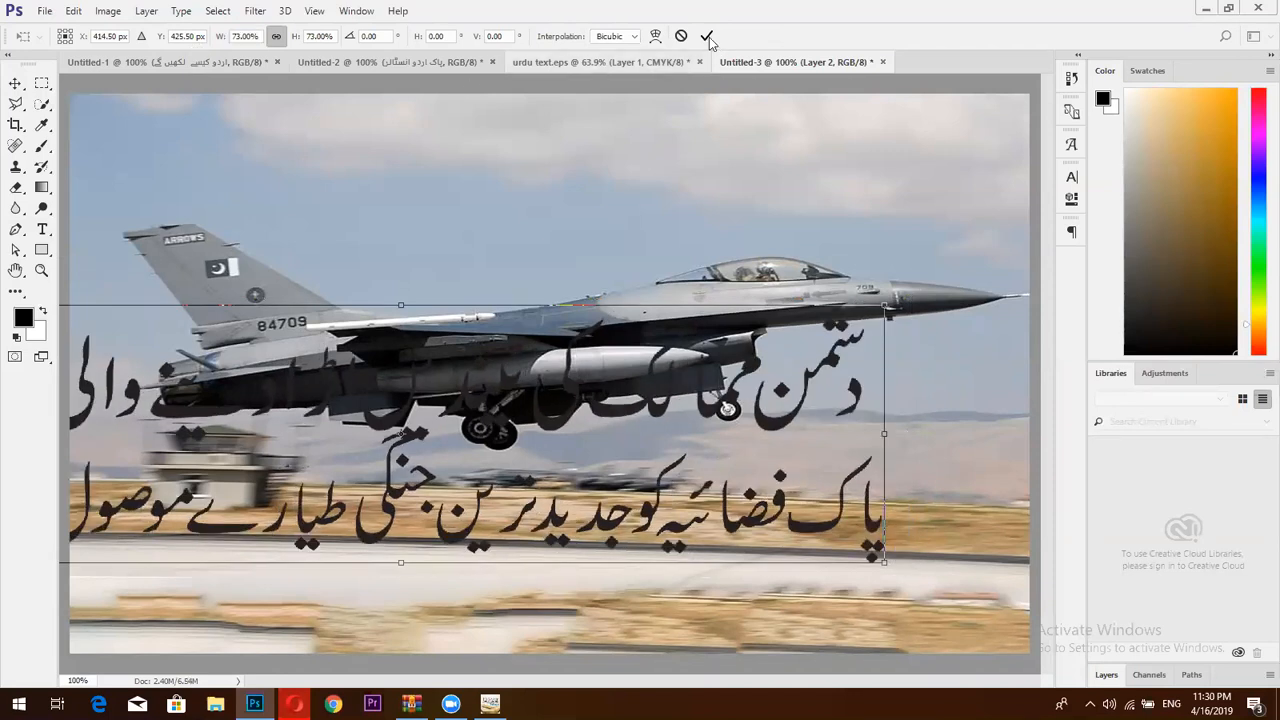
drag(765, 423, 915, 493)
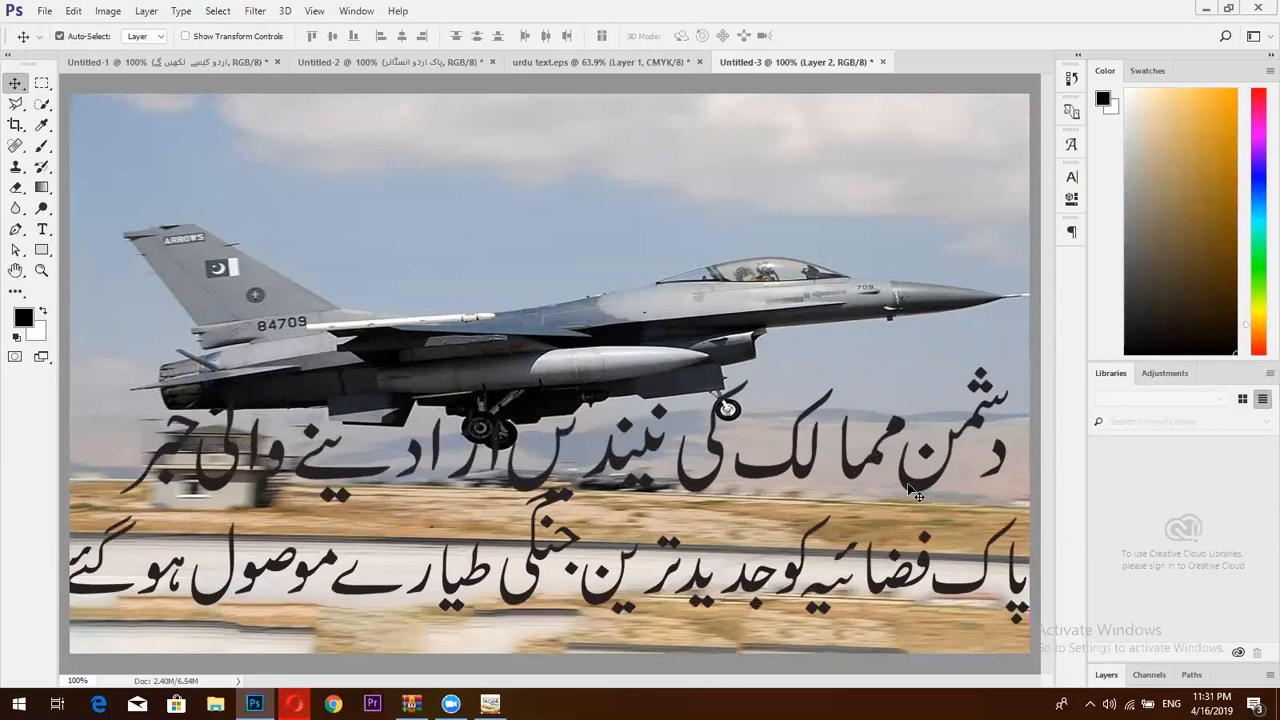
- Scale the headline proportionally to 92% so both lines fit within the canvas width
key(ctrl+t)
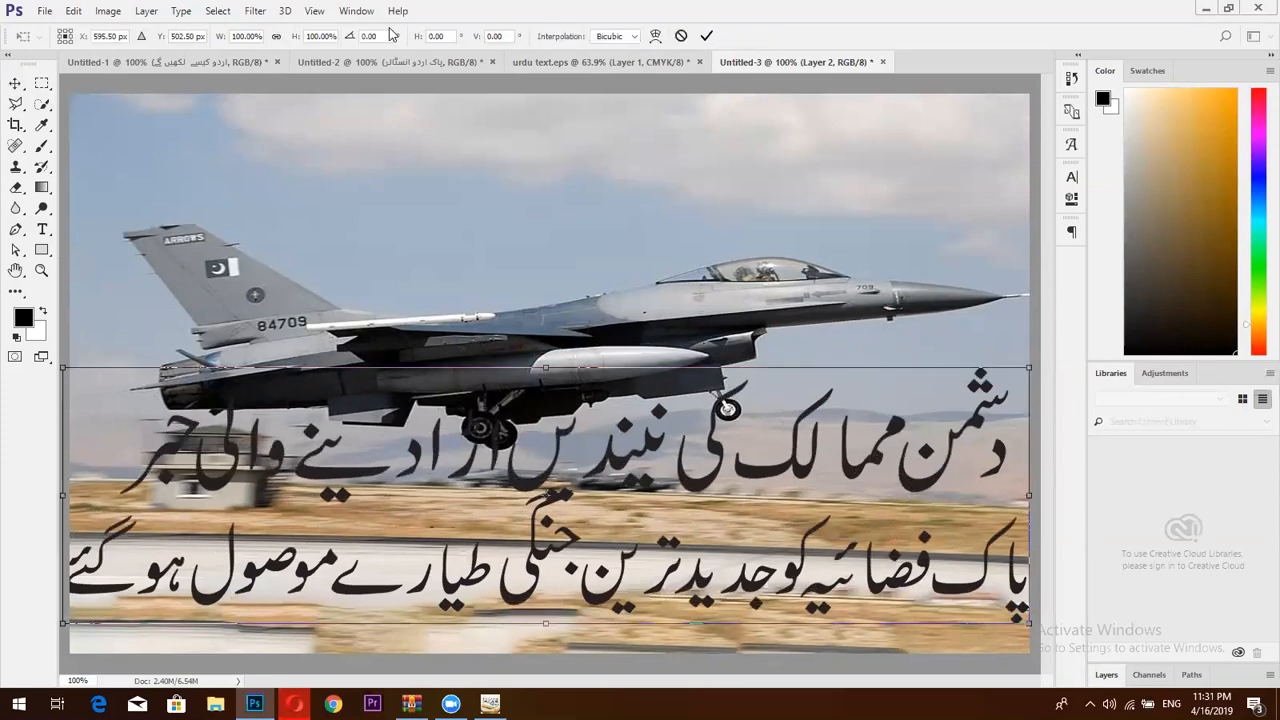
click(276, 36)
drag(220, 36, 212, 36)
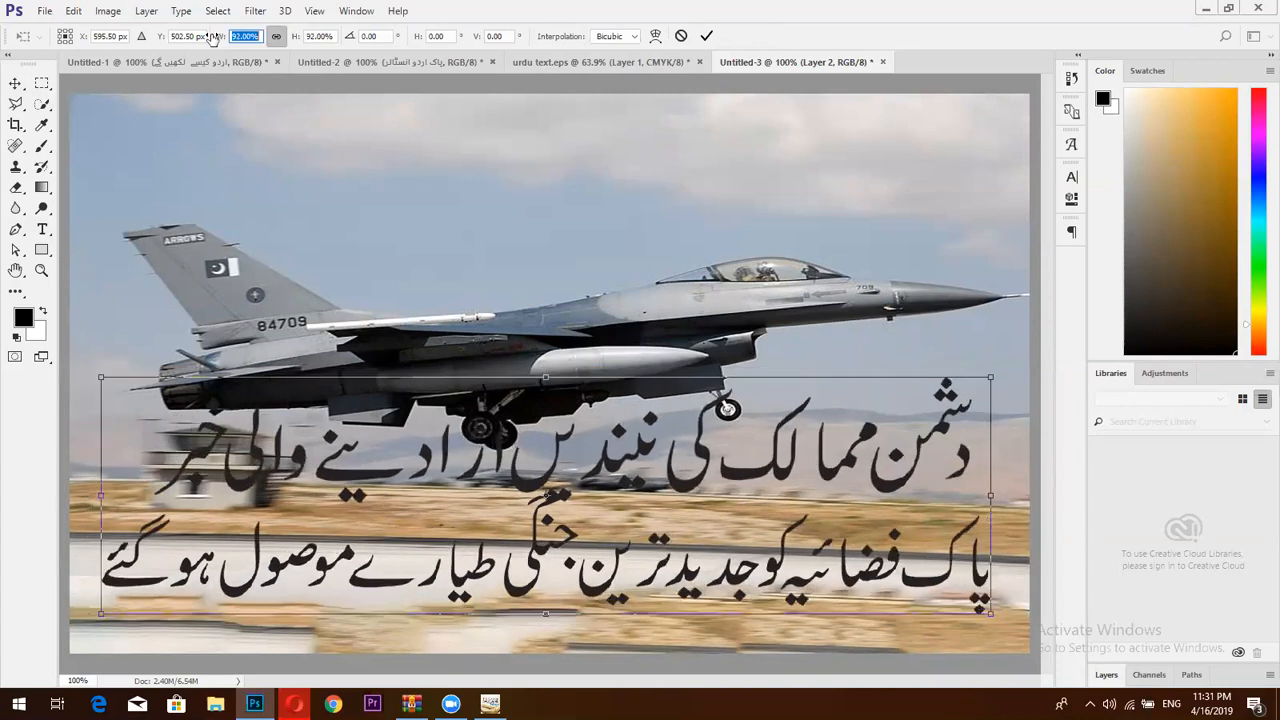
click(707, 37)
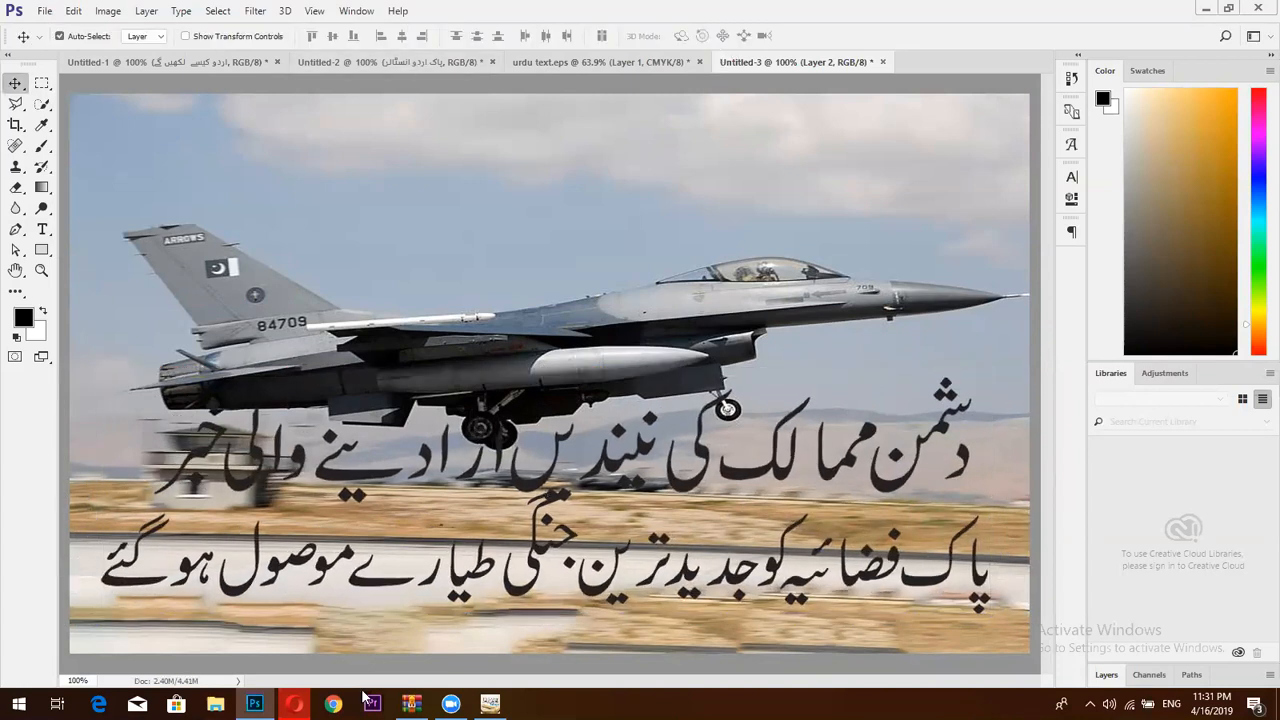
- Switch to Opera and examine the PNP News page and its fighter plane post image as design references
click(294, 704)
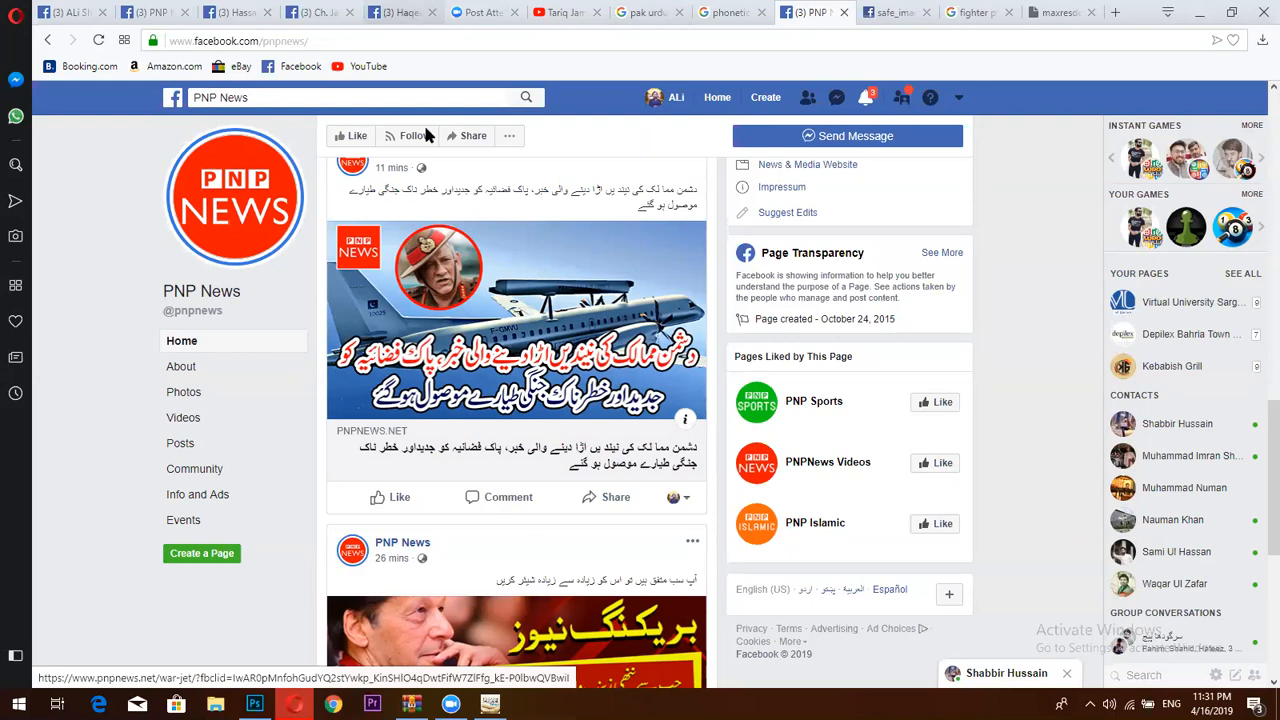
click(155, 13)
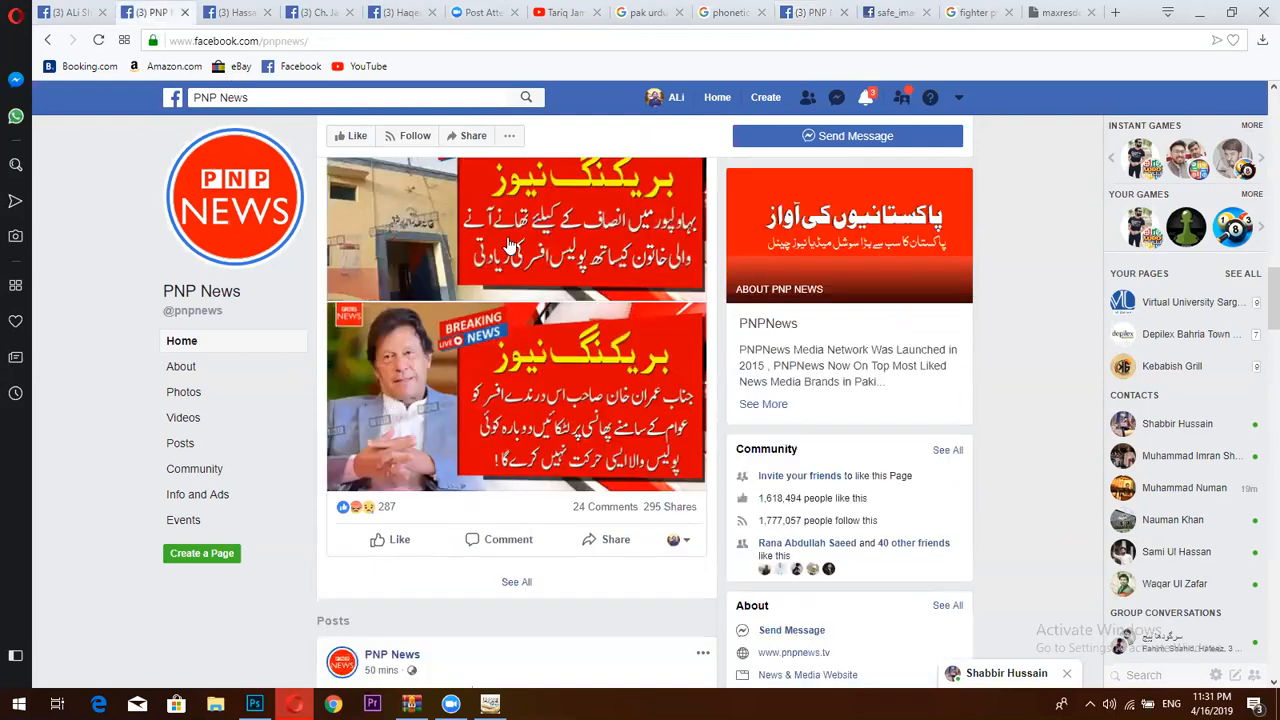
scroll(360, 139, up, 3)
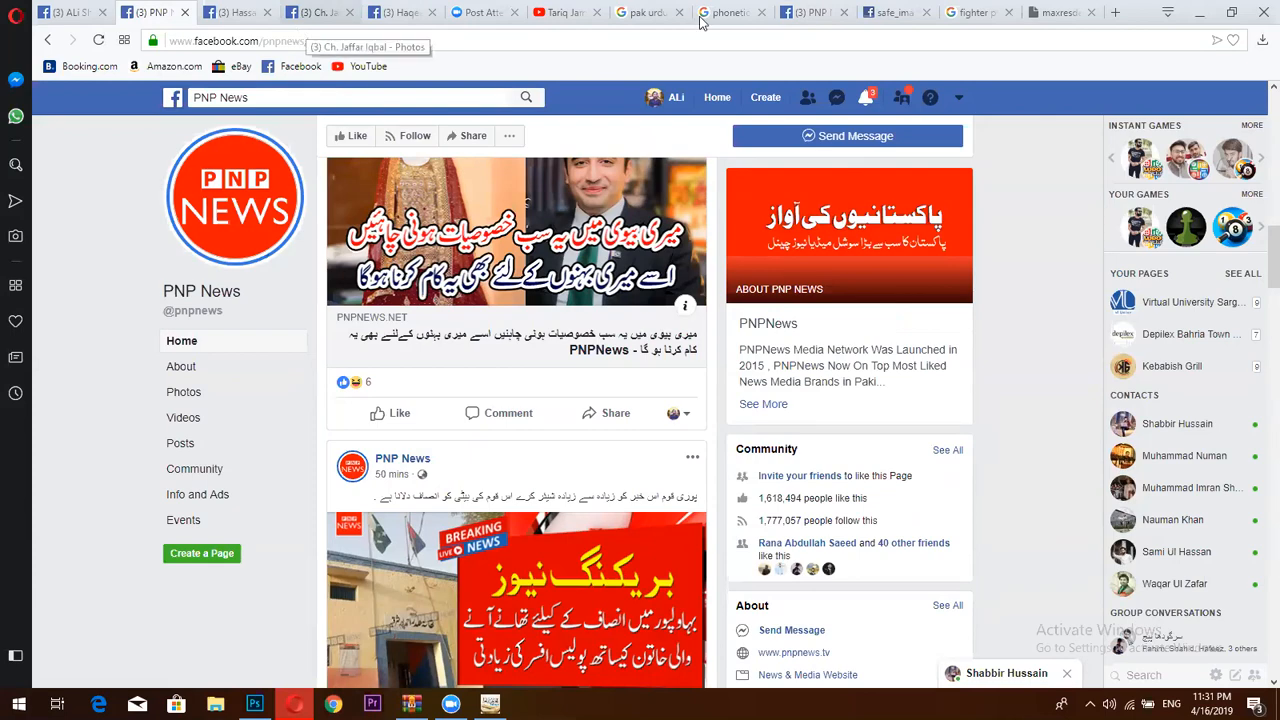
click(308, 18)
click(827, 6)
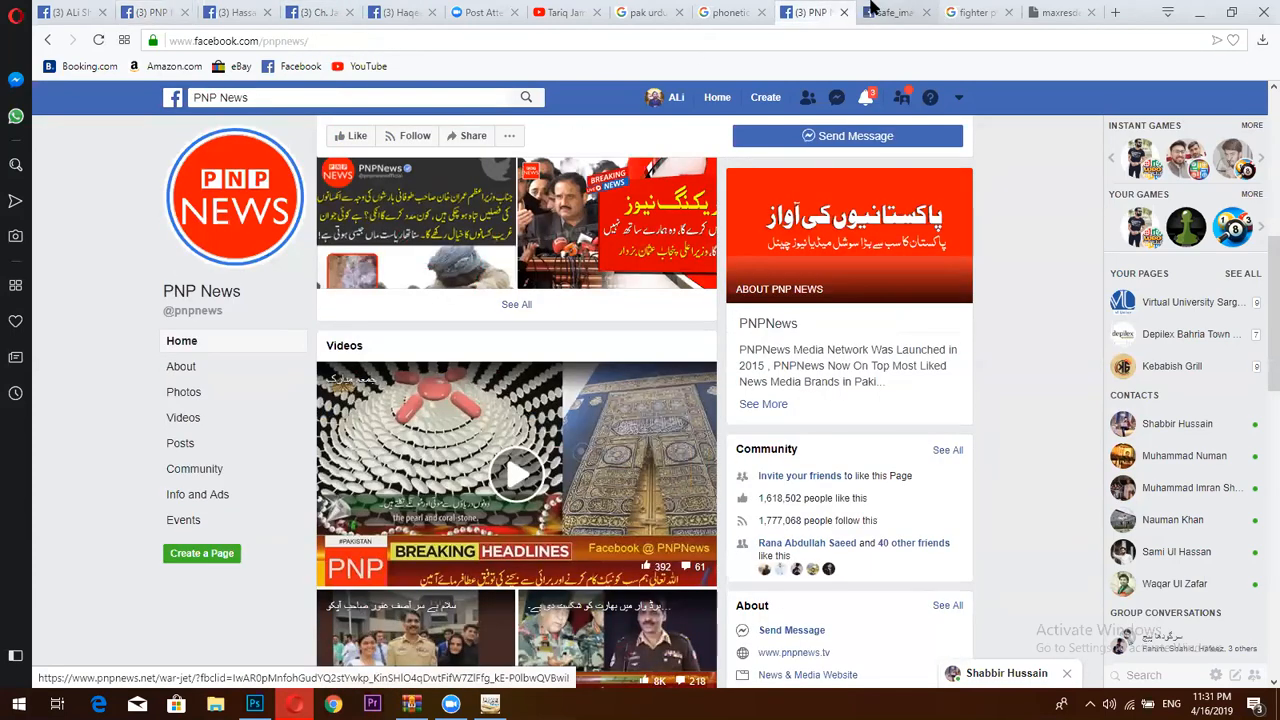
click(872, 10)
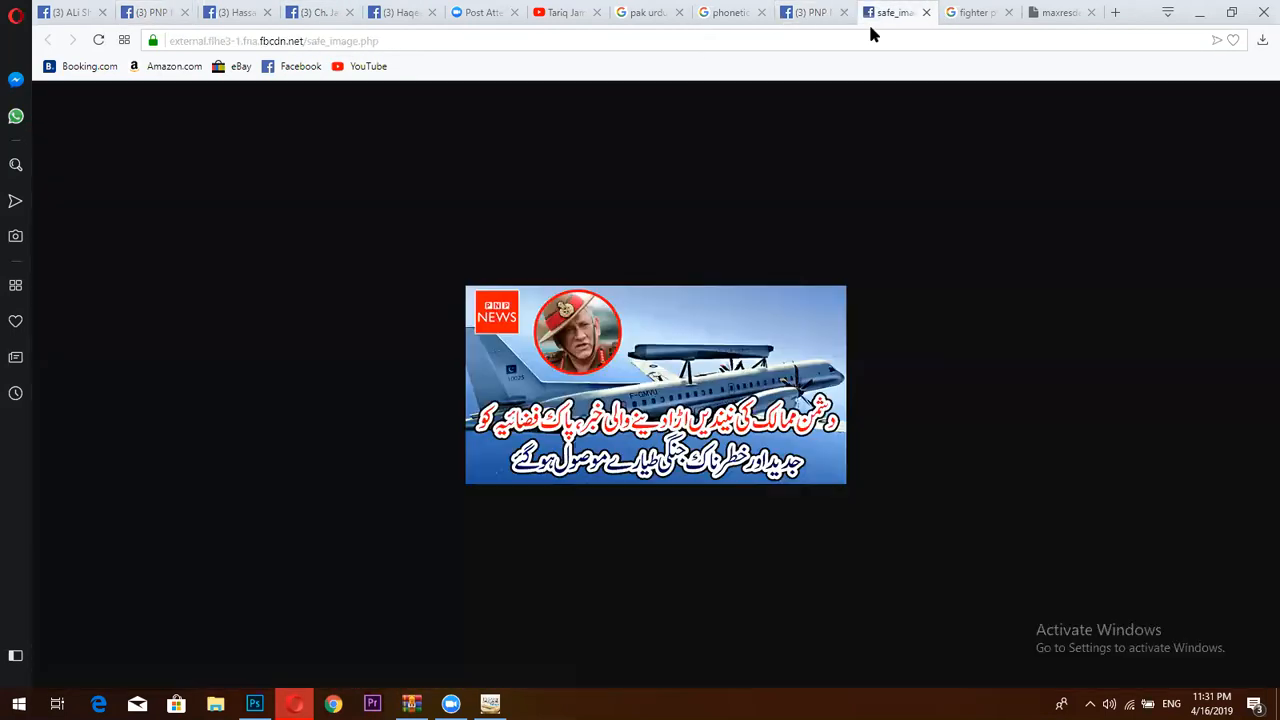
click(807, 22)
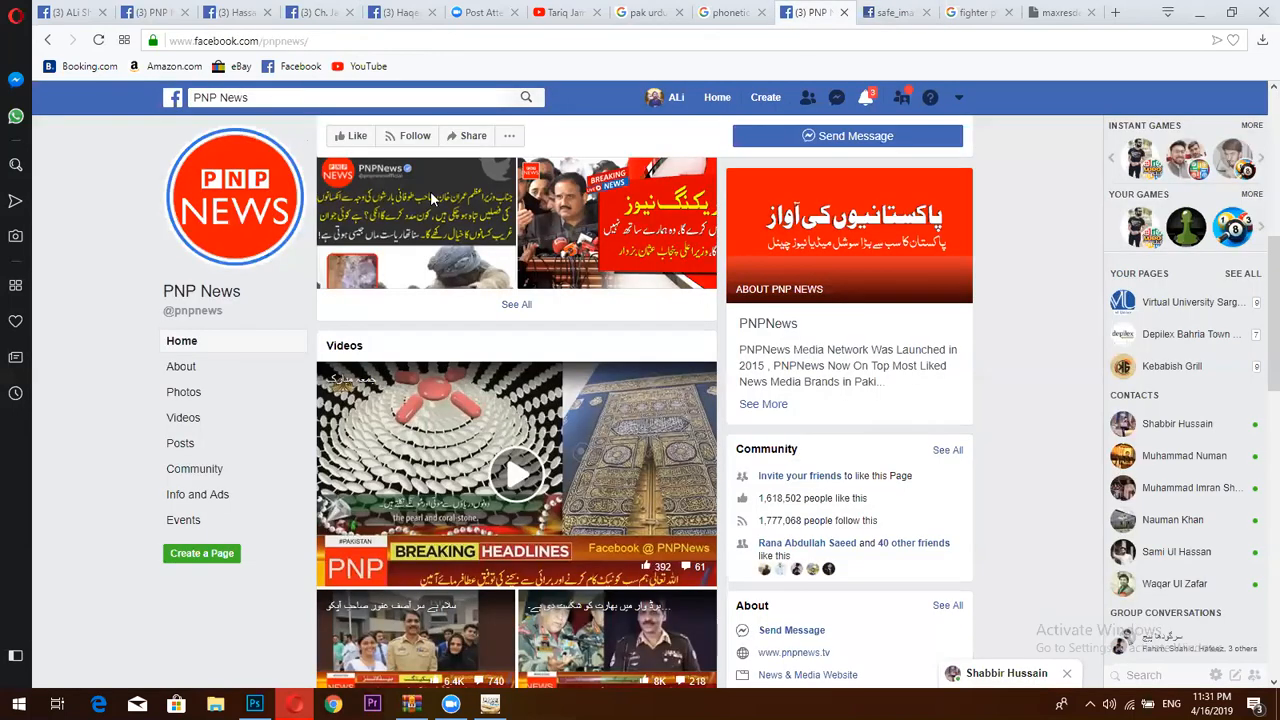
scroll(431, 198, up, 4)
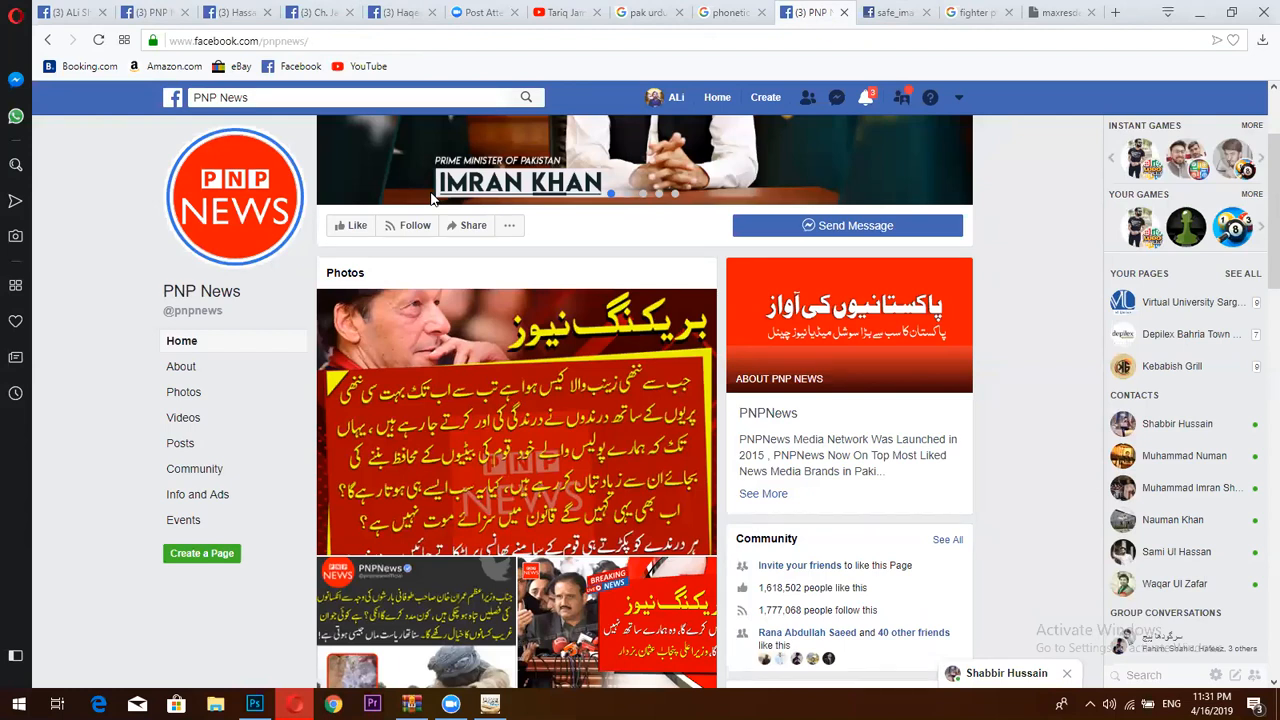
- Search Facebook for Hassan Nisar in a new browser tab and open the verified columnist's page
key(ctrl+t)
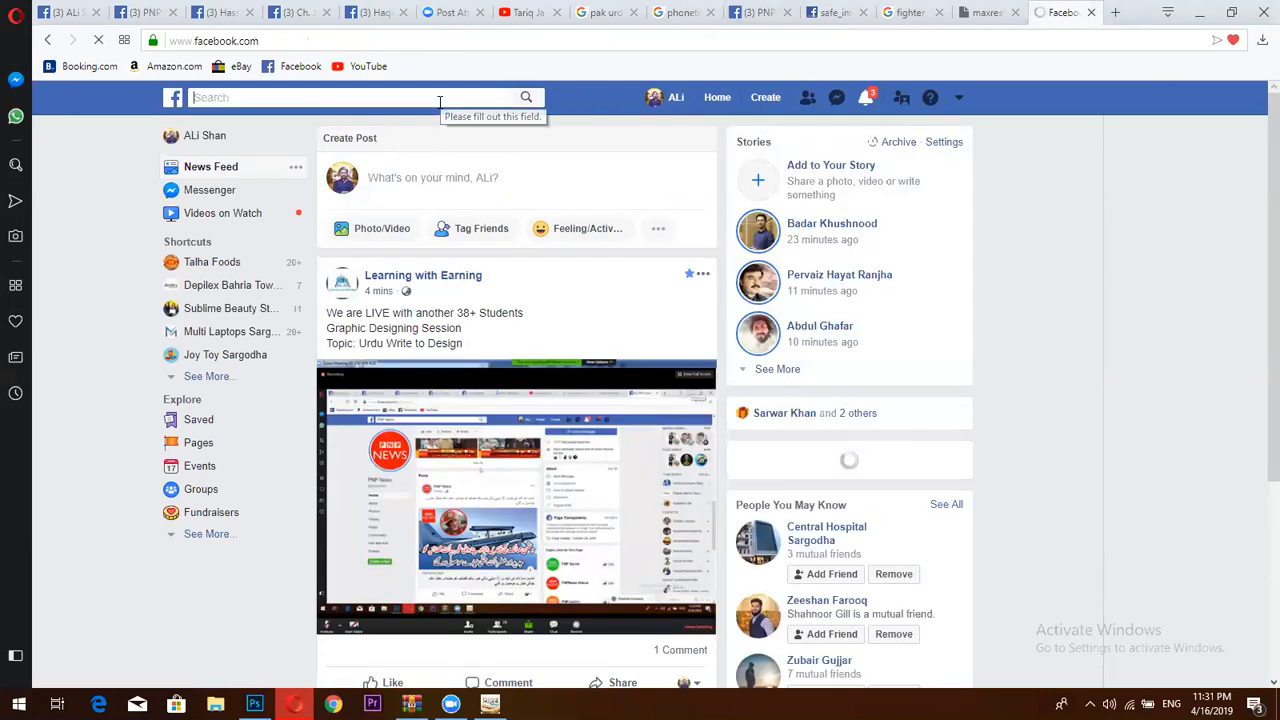
click(439, 99)
text(h)
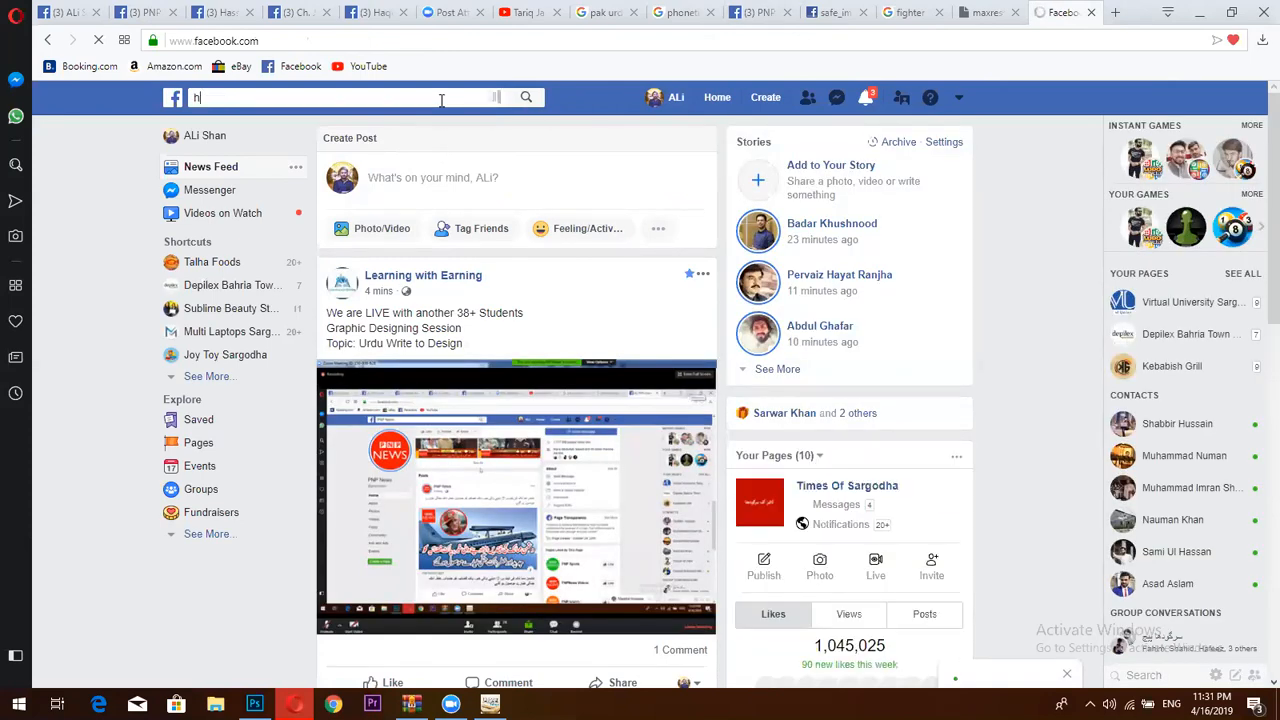
text(assan )
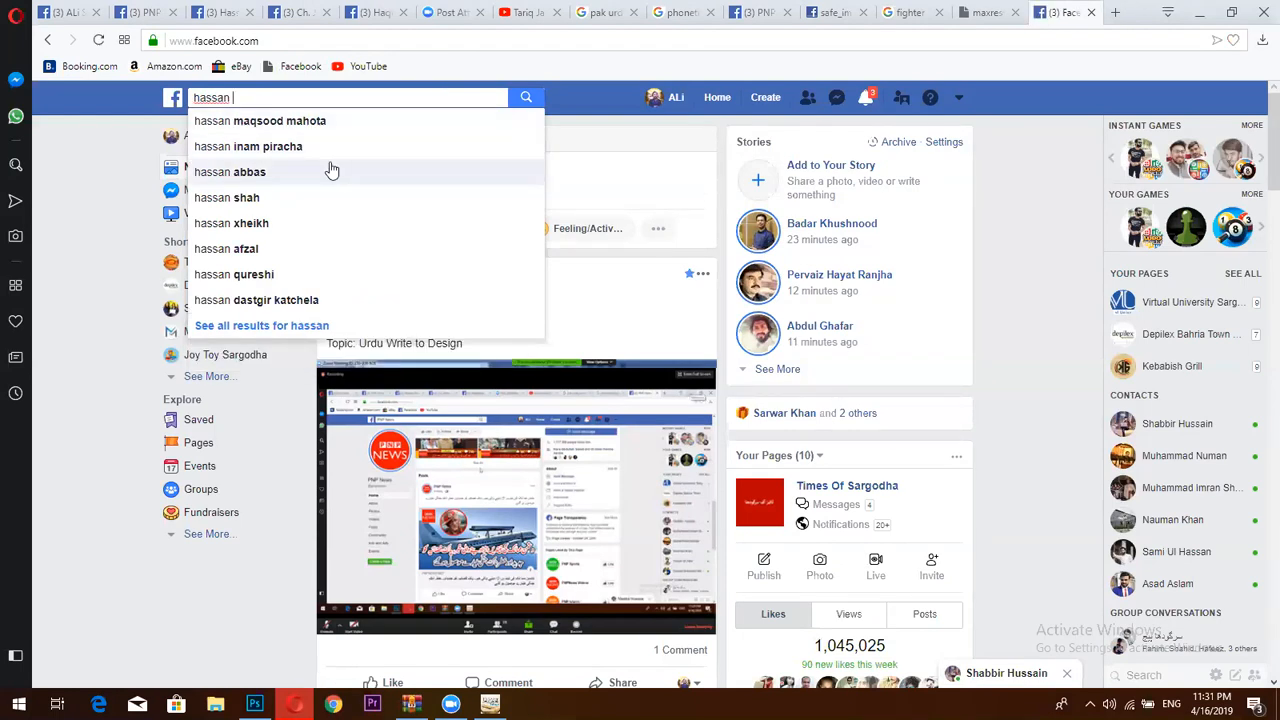
text(nisa)
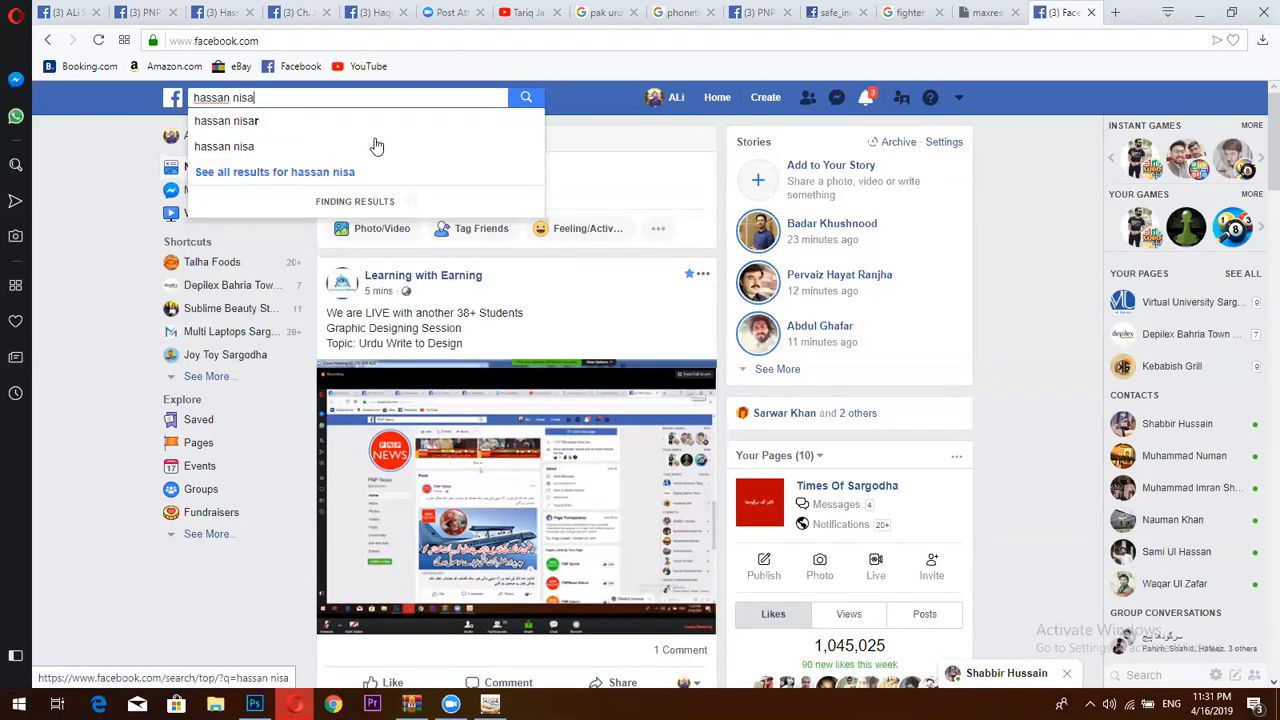
click(297, 130)
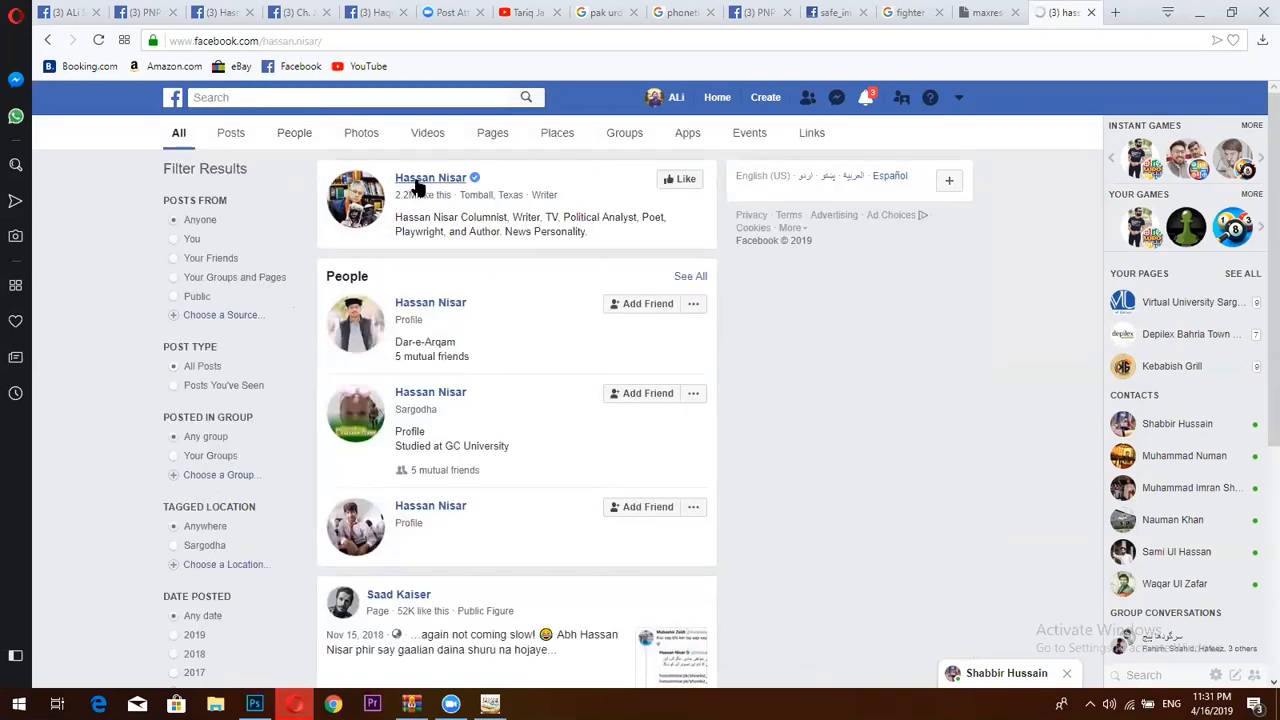
click(414, 184)
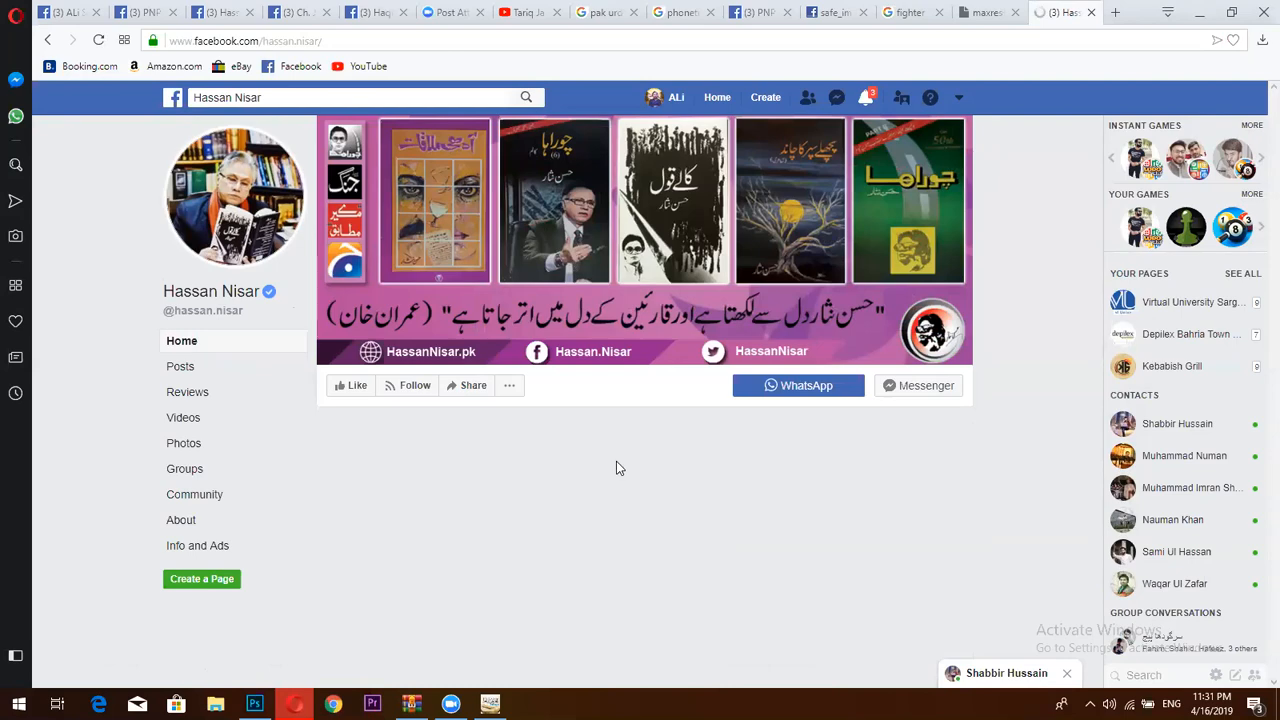
- Examine the headline styling on the news post images of the Hassan Nisar page
scroll(616, 461, down, 2)
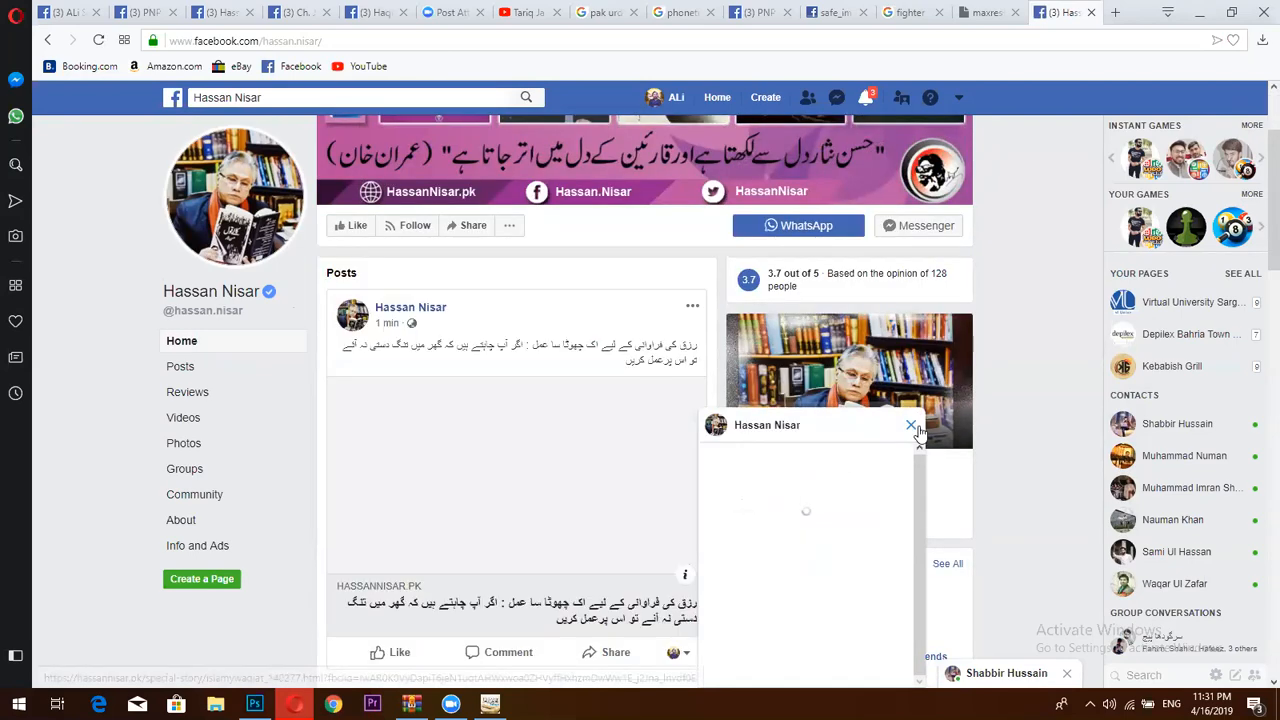
scroll(560, 414, down, 10)
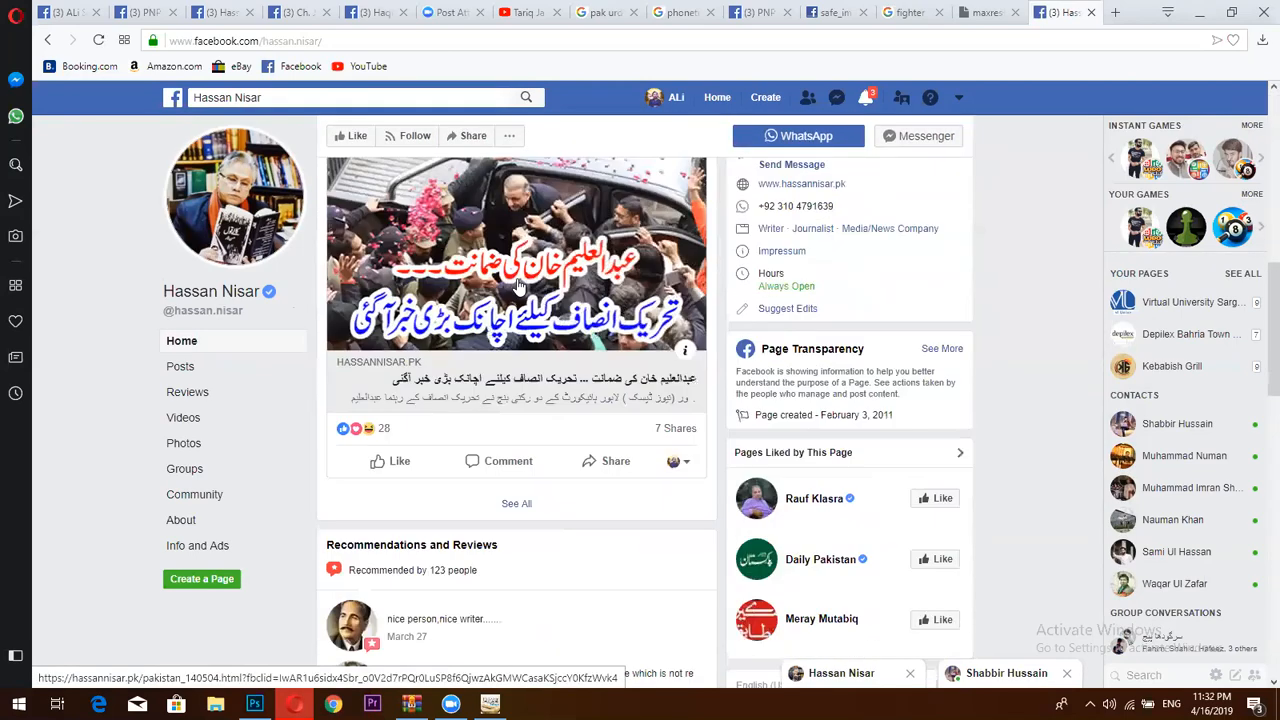
scroll(583, 390, up, 6)
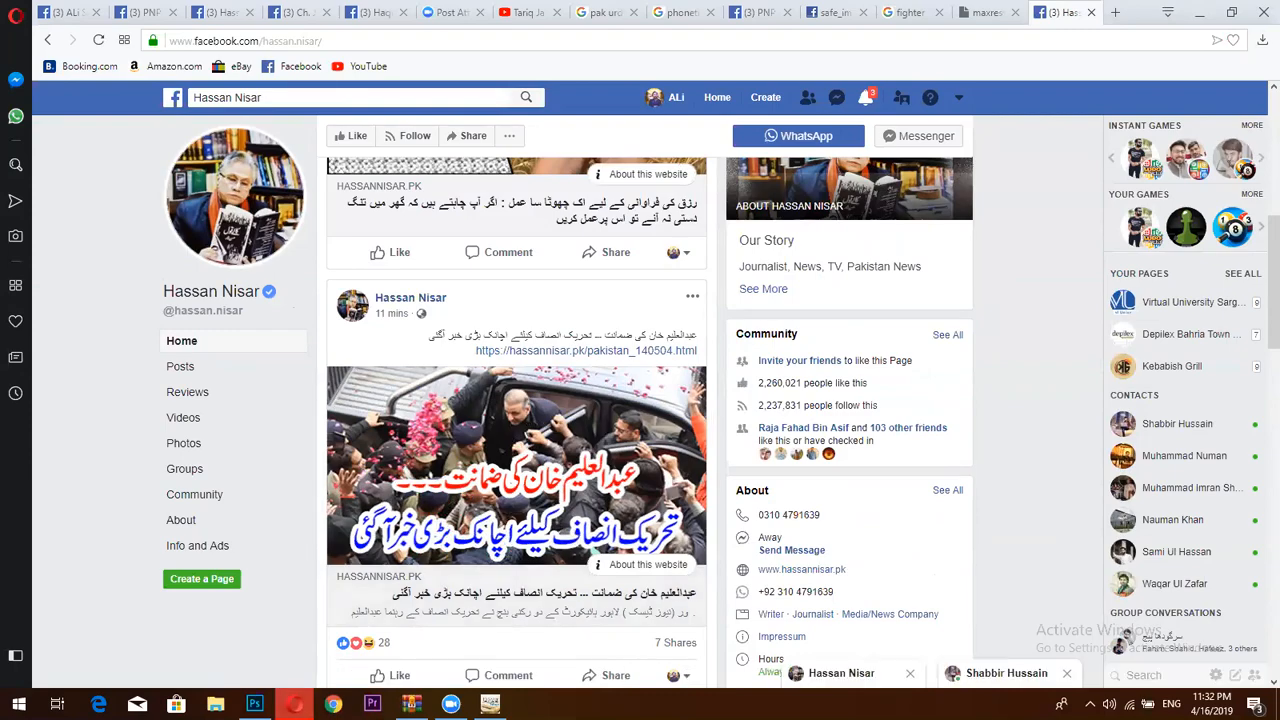
- Switch back to Photoshop and move the headline straight down by about 0.043 in
key(alt+Tab)
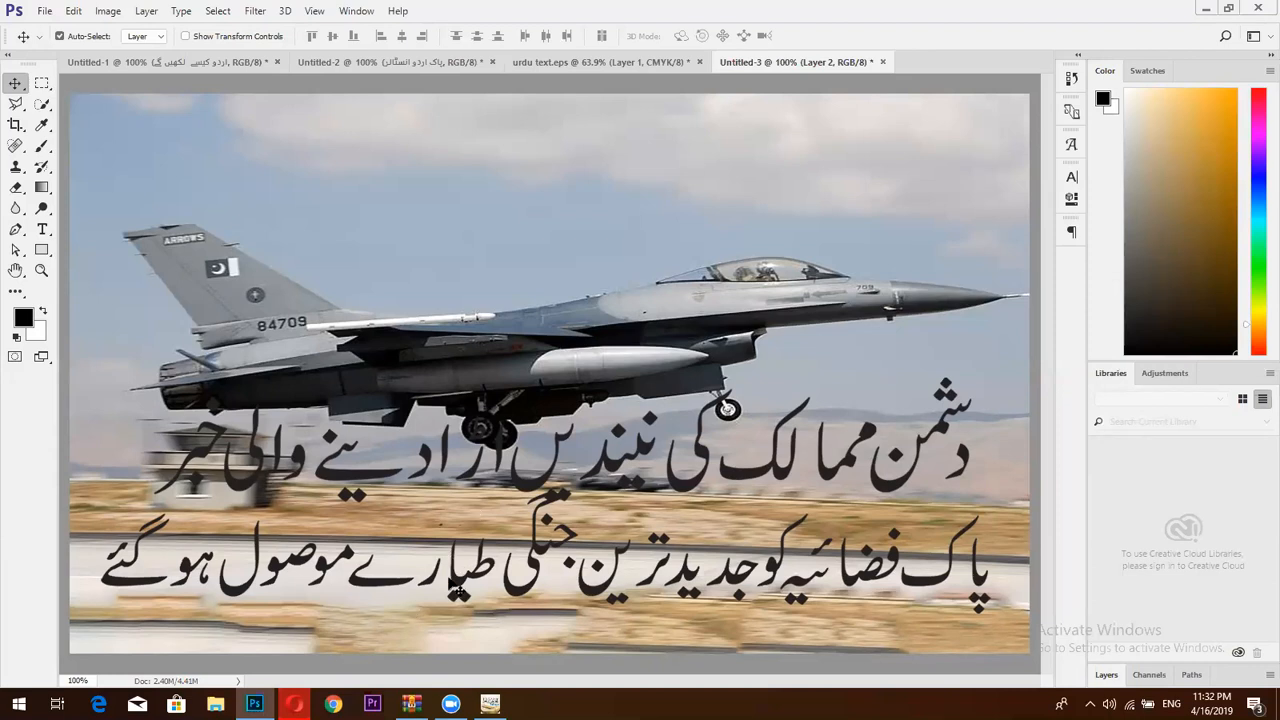
drag(745, 487, 738, 488)
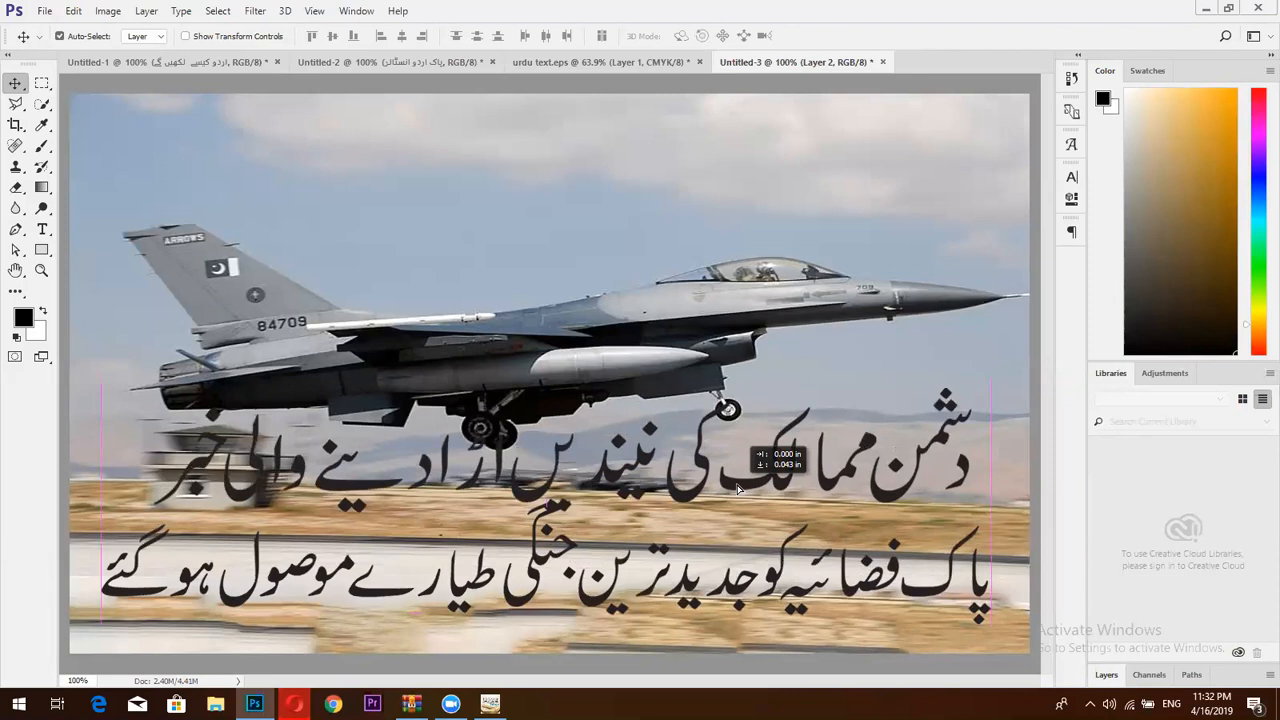
drag(738, 488, 740, 490)
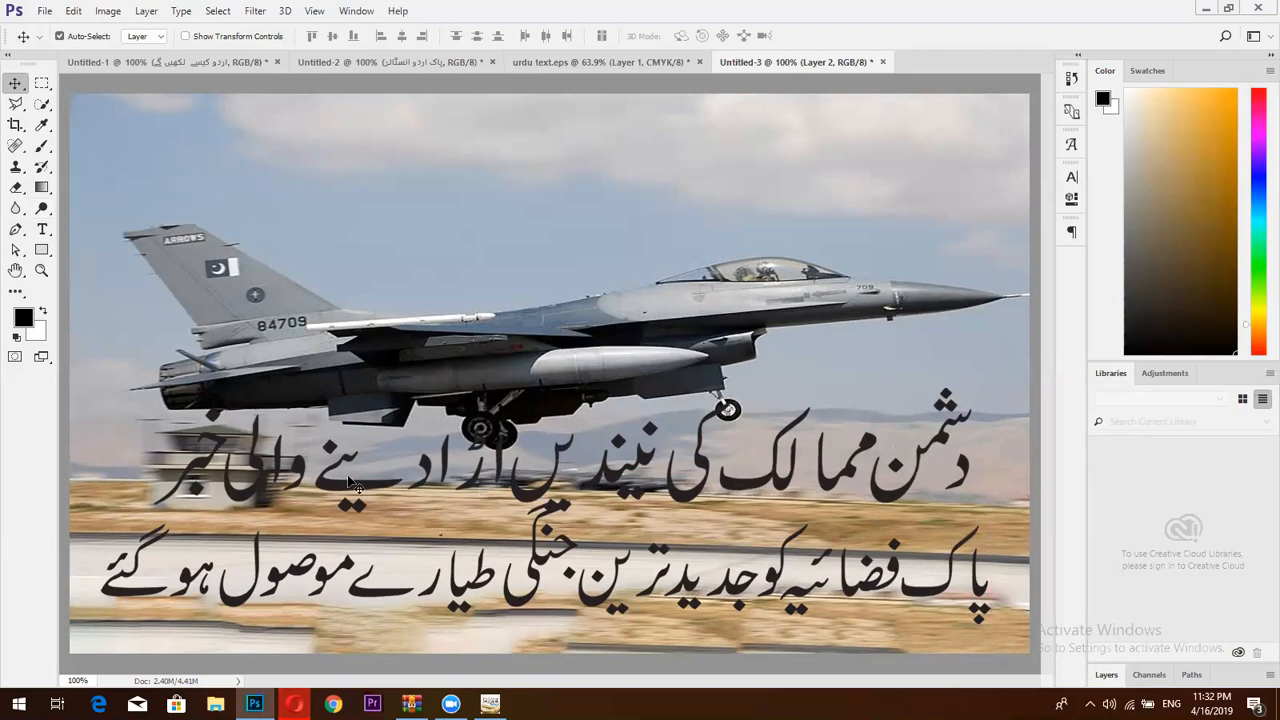
click(41, 83)
drag(145, 365, 1026, 513)
click(645, 453)
- In urdu text.eps, shift the headline's selected first line so it sits roughly centred above the second line
click(587, 63)
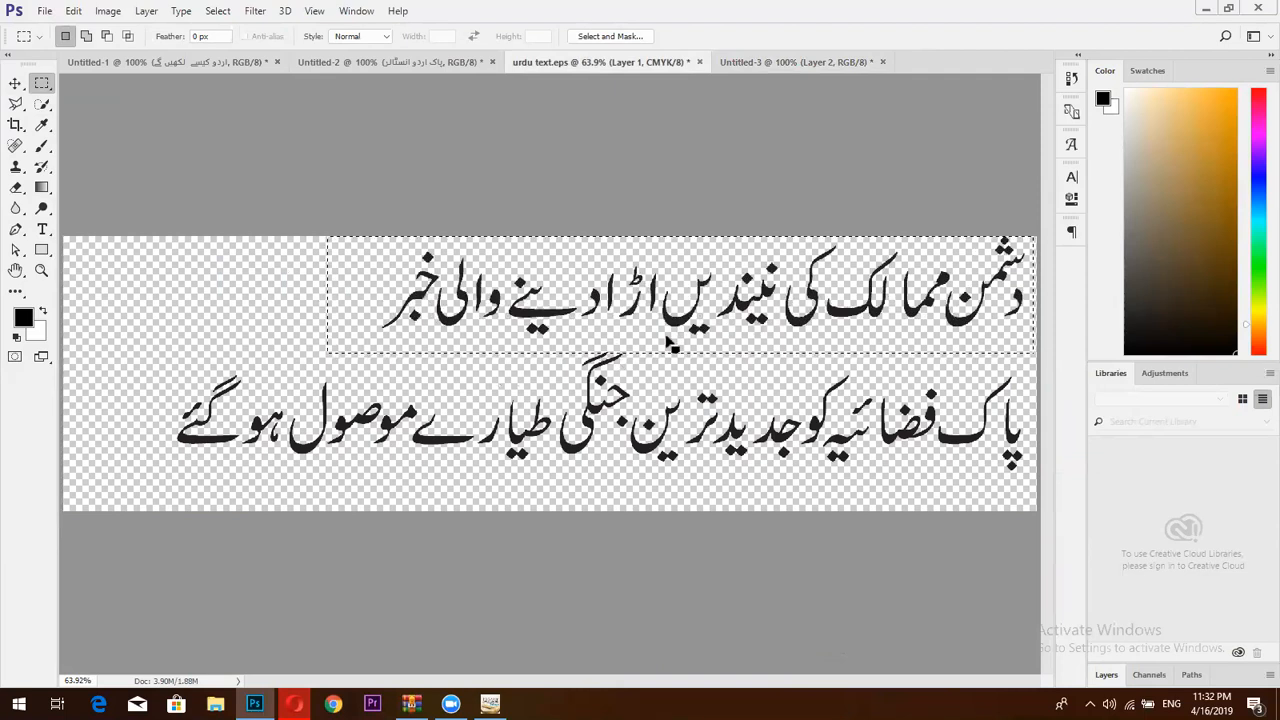
key(v)
drag(673, 333, 577, 336)
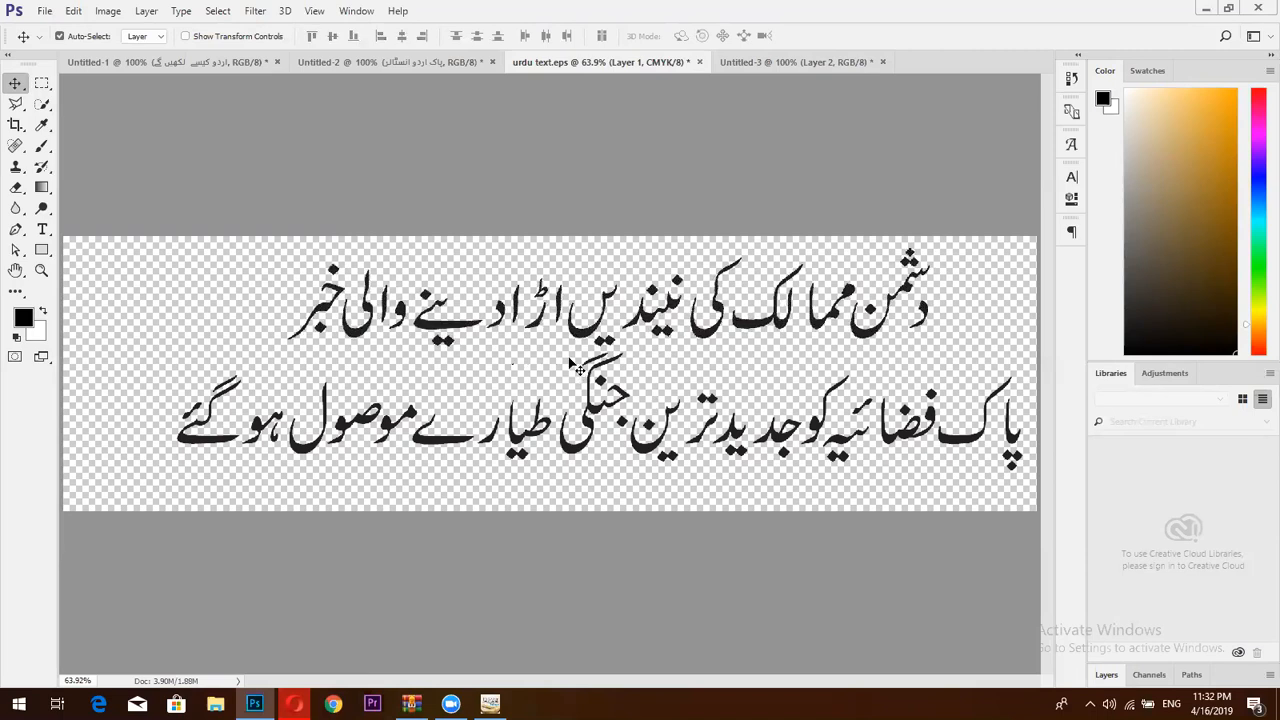
- In Untitled-3, delete the old headline layer and bring in the realigned headline from urdu text.eps
click(818, 62)
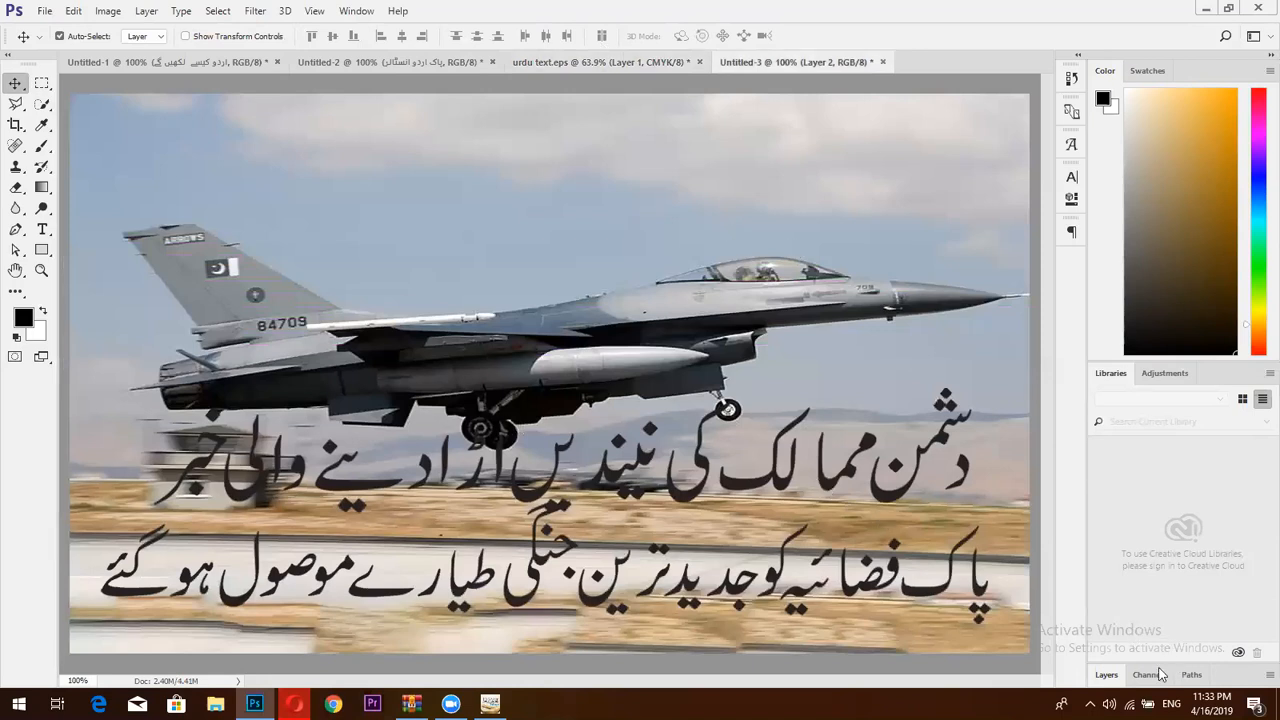
click(1106, 674)
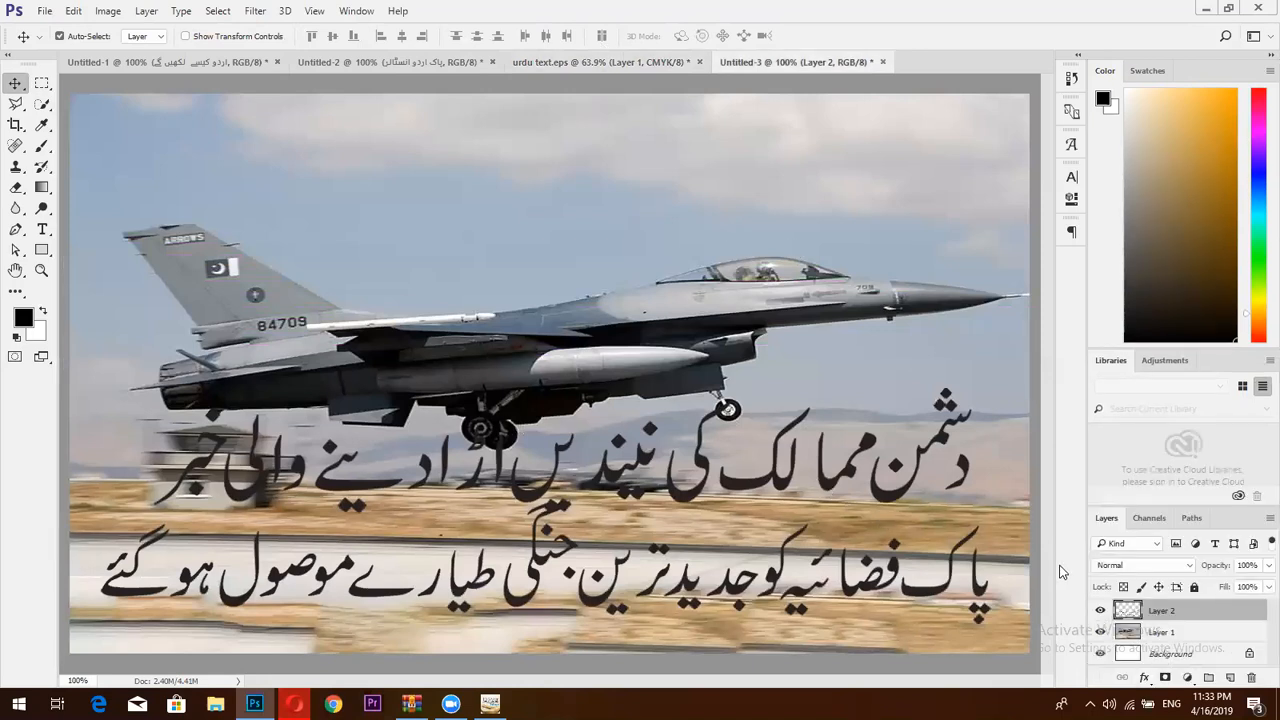
key(Delete)
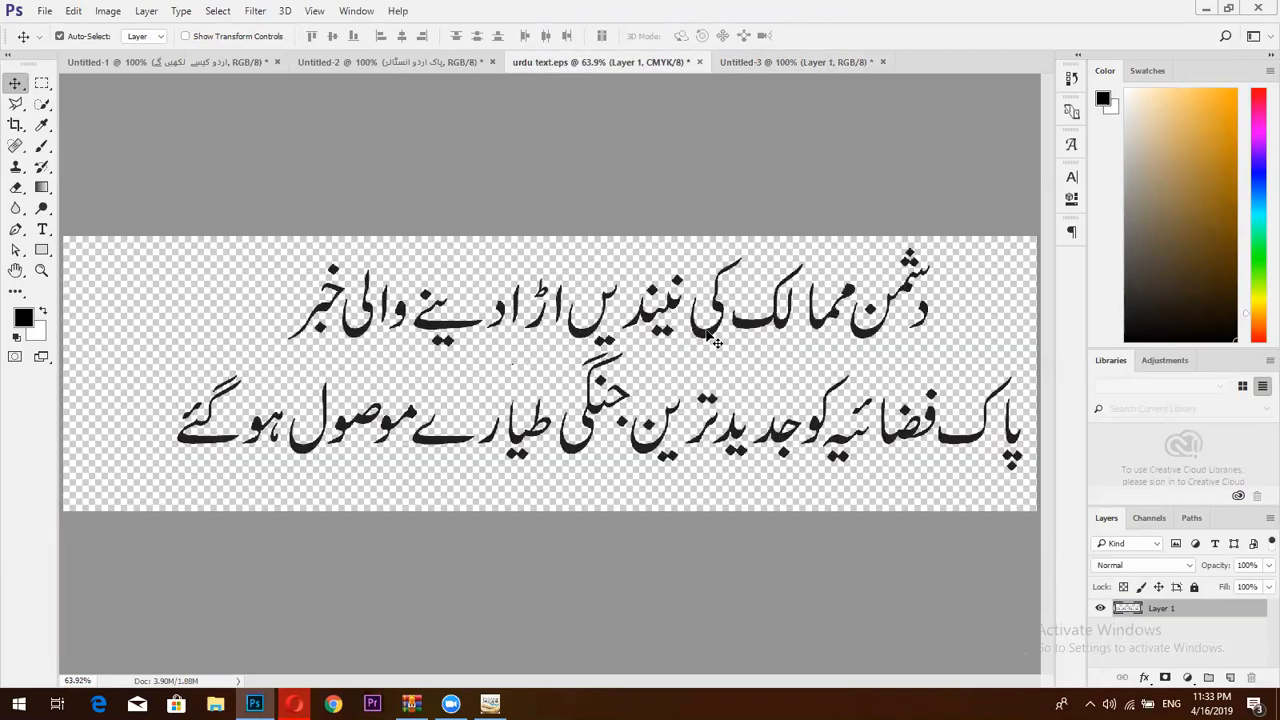
drag(703, 331, 757, 365)
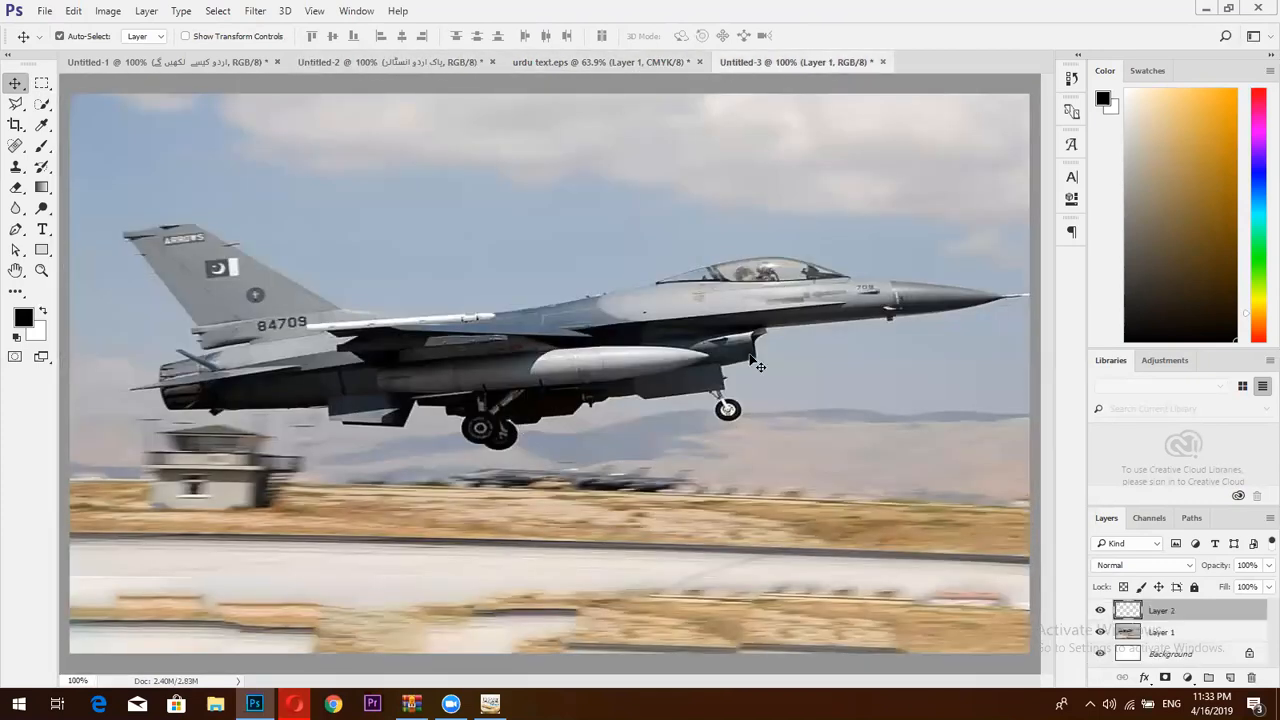
- Scale the headline proportionally to 60% and place it horizontally centred over the lower part of the image
key(ctrl+t)
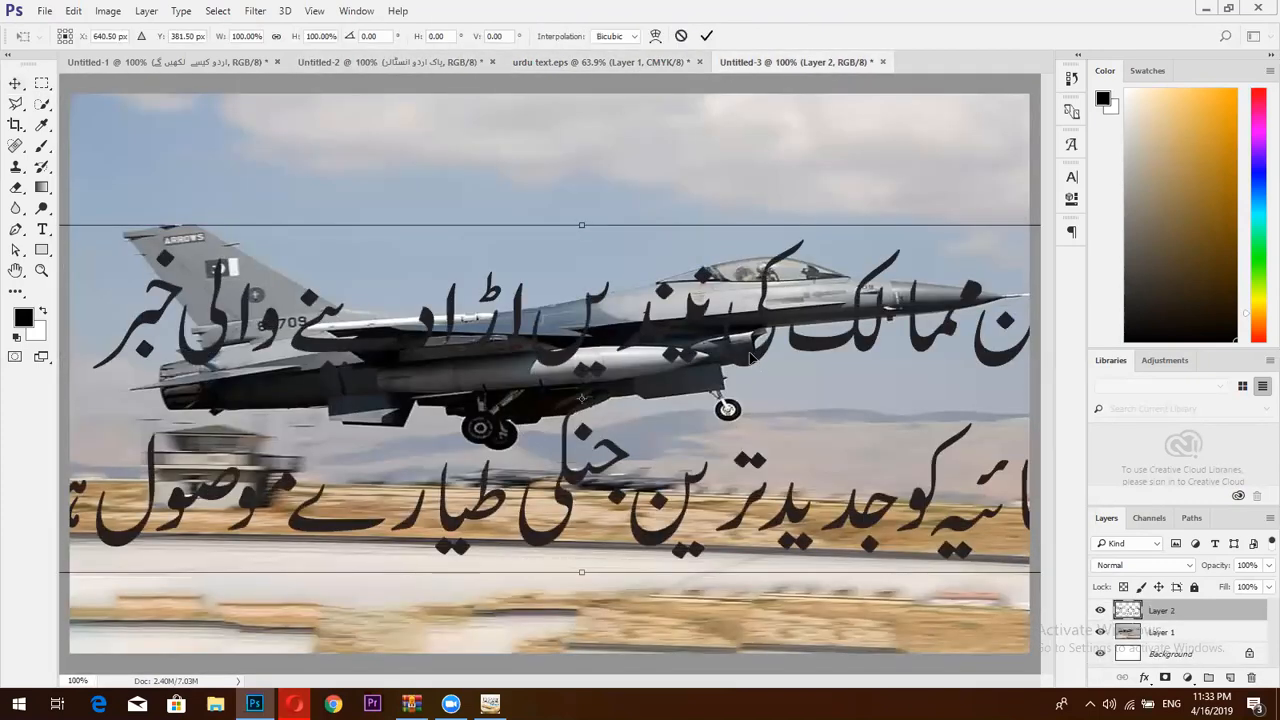
click(274, 37)
drag(217, 40, 175, 42)
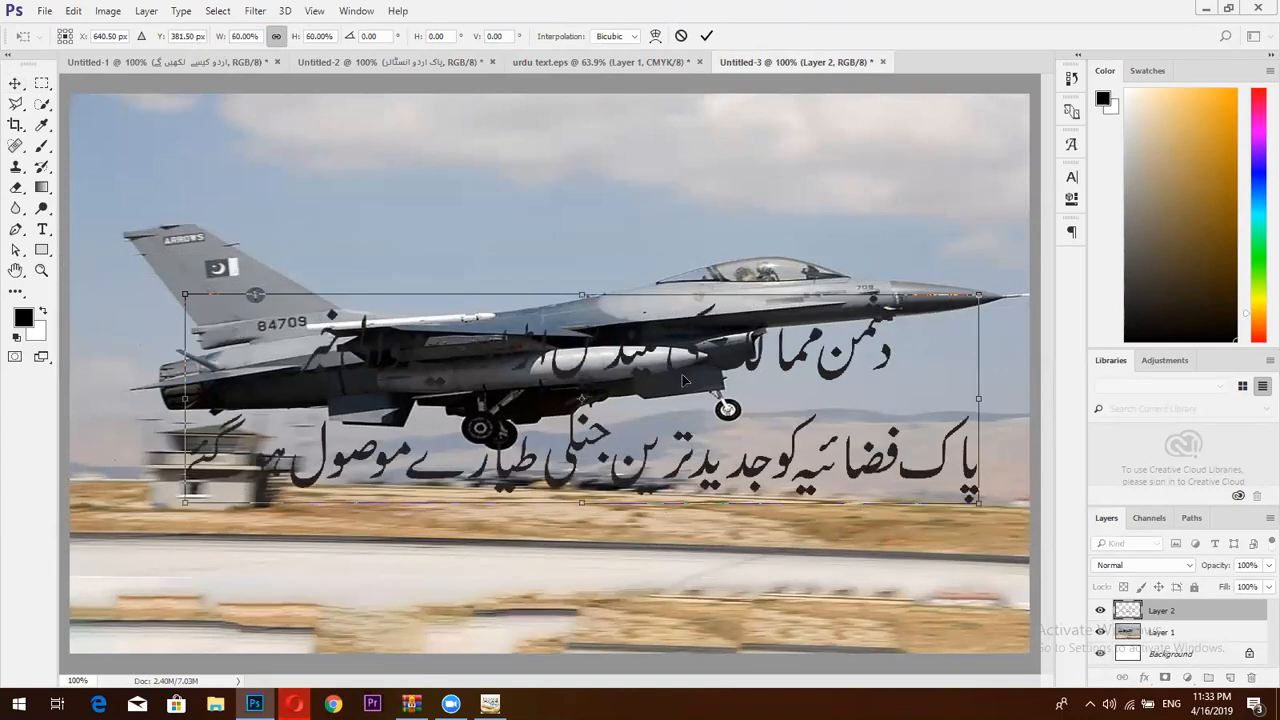
drag(669, 445, 643, 508)
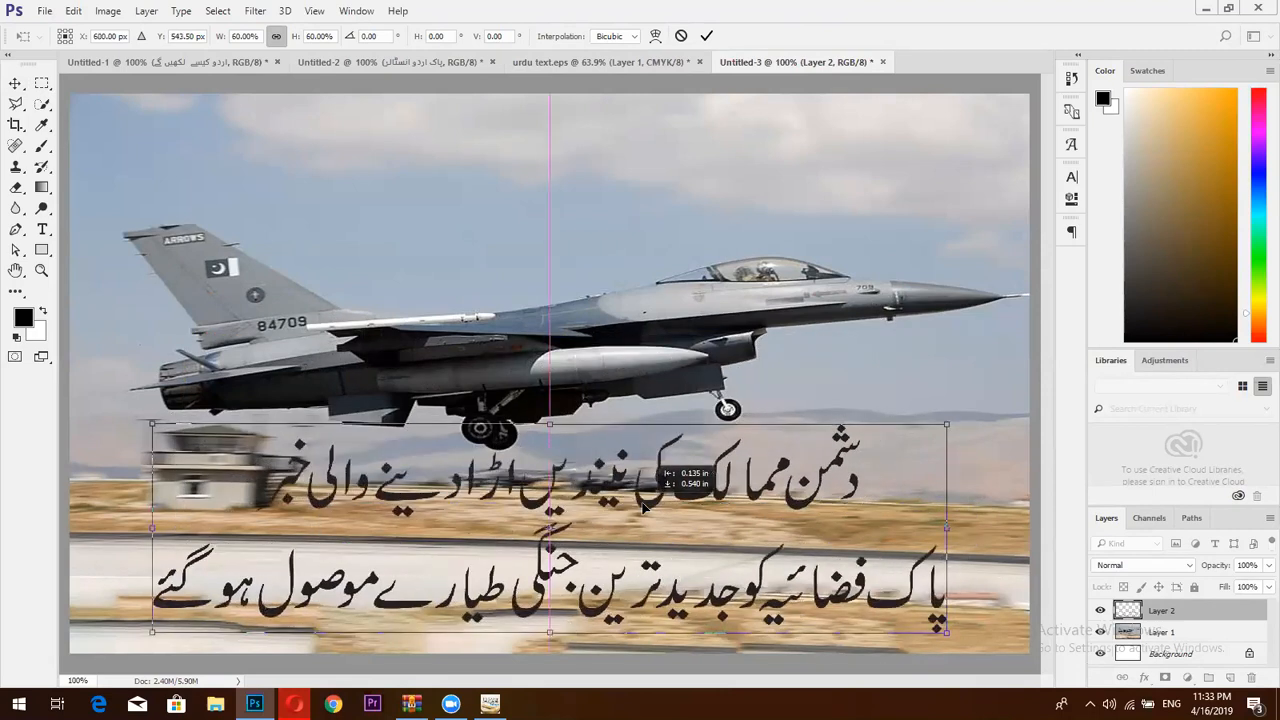
click(706, 36)
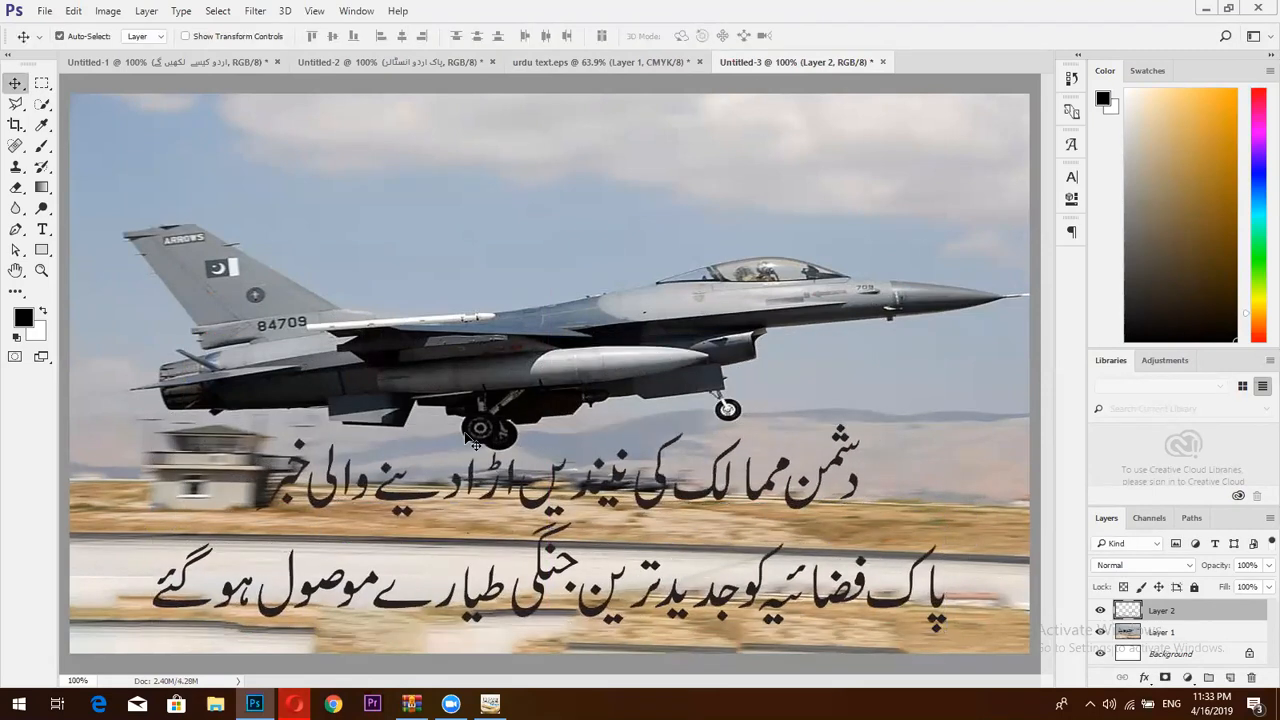
- Recolour the headline's first line dark blue (0a0094) using a rectangular selection and a fill that preserves transparency
click(42, 83)
drag(211, 408, 213, 409)
drag(860, 548, 906, 518)
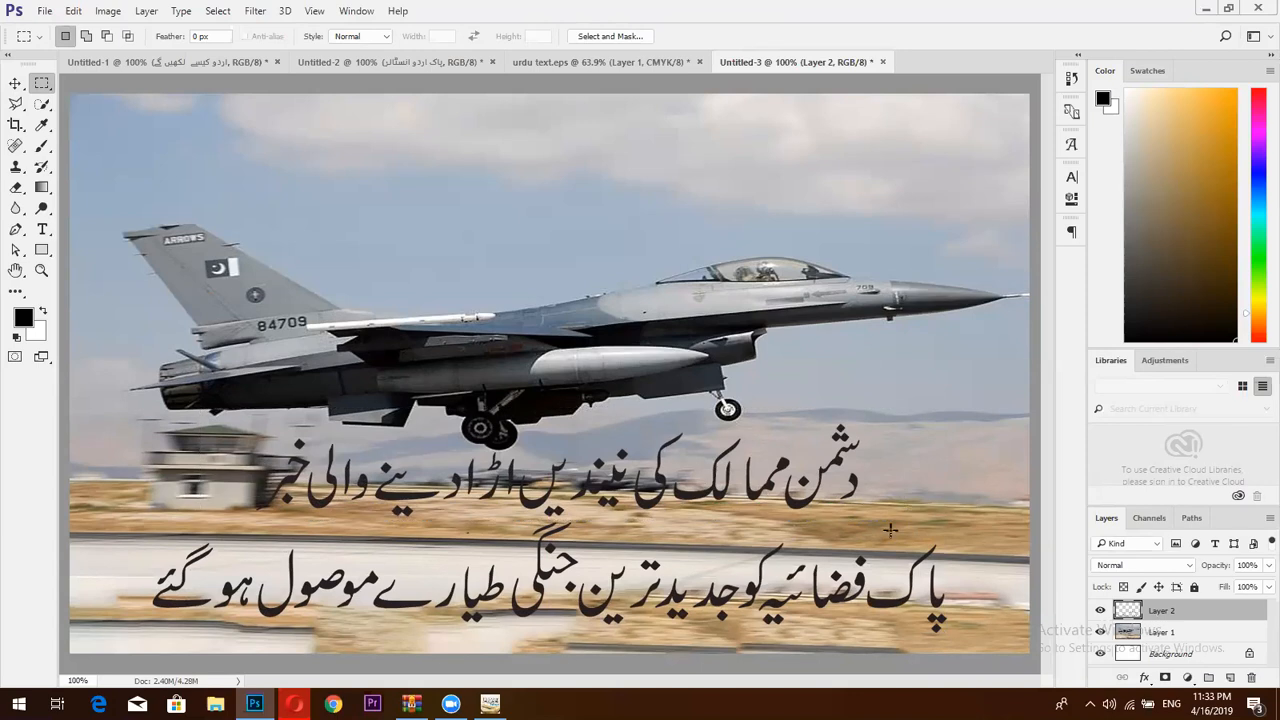
click(24, 318)
mouse_move(396, 430)
mouse_down()
mouse_move(369, 425)
mouse_move(370, 443)
mouse_up()
click(370, 440)
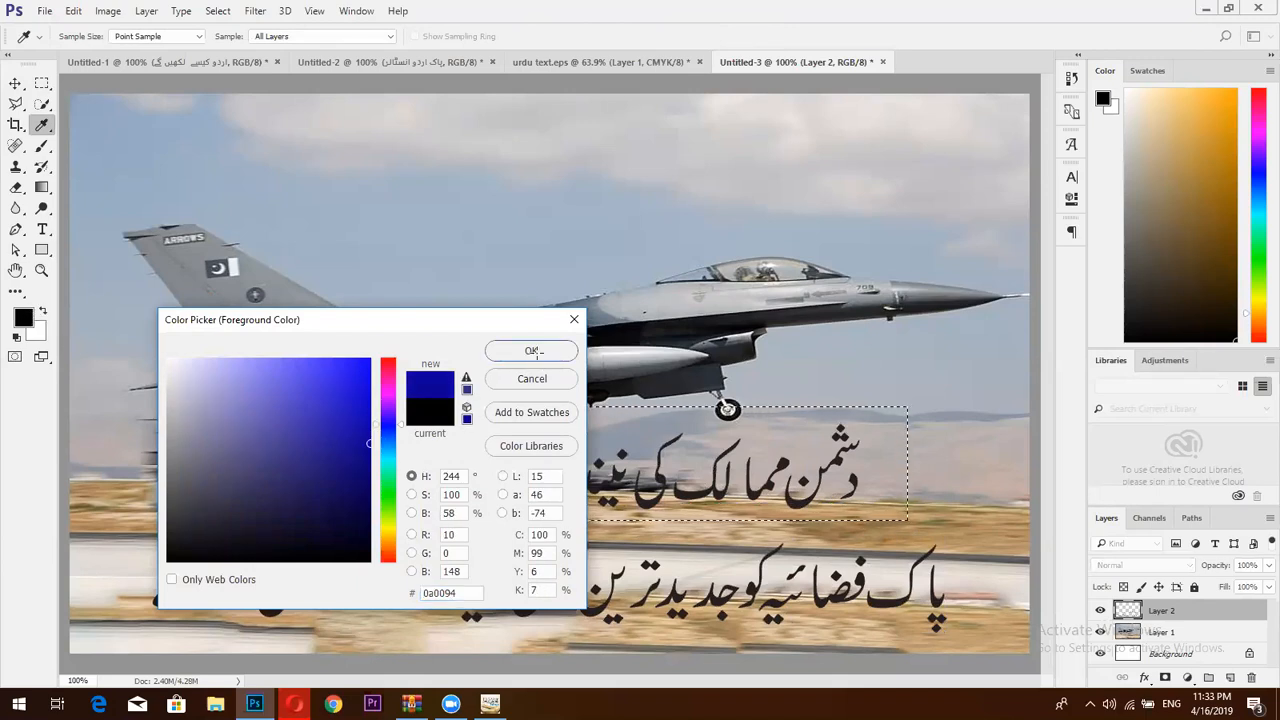
click(531, 352)
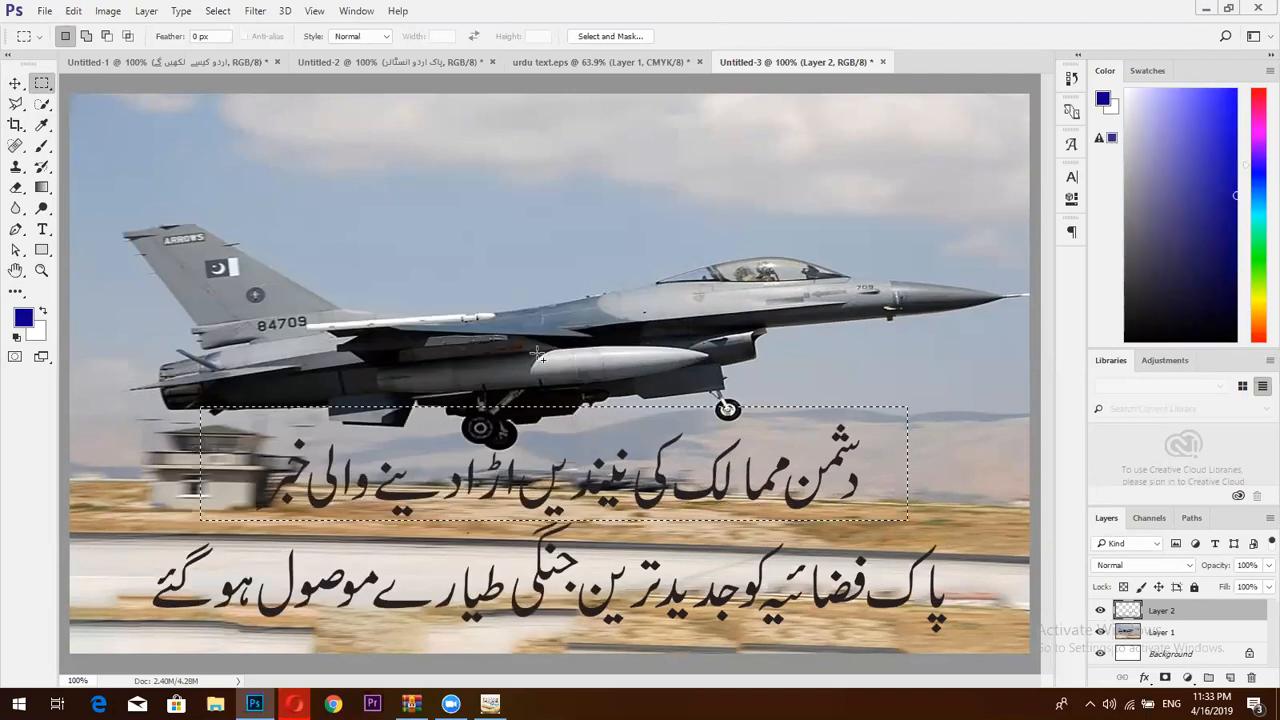
key(shift)
key(alt+shift+BackSpace)
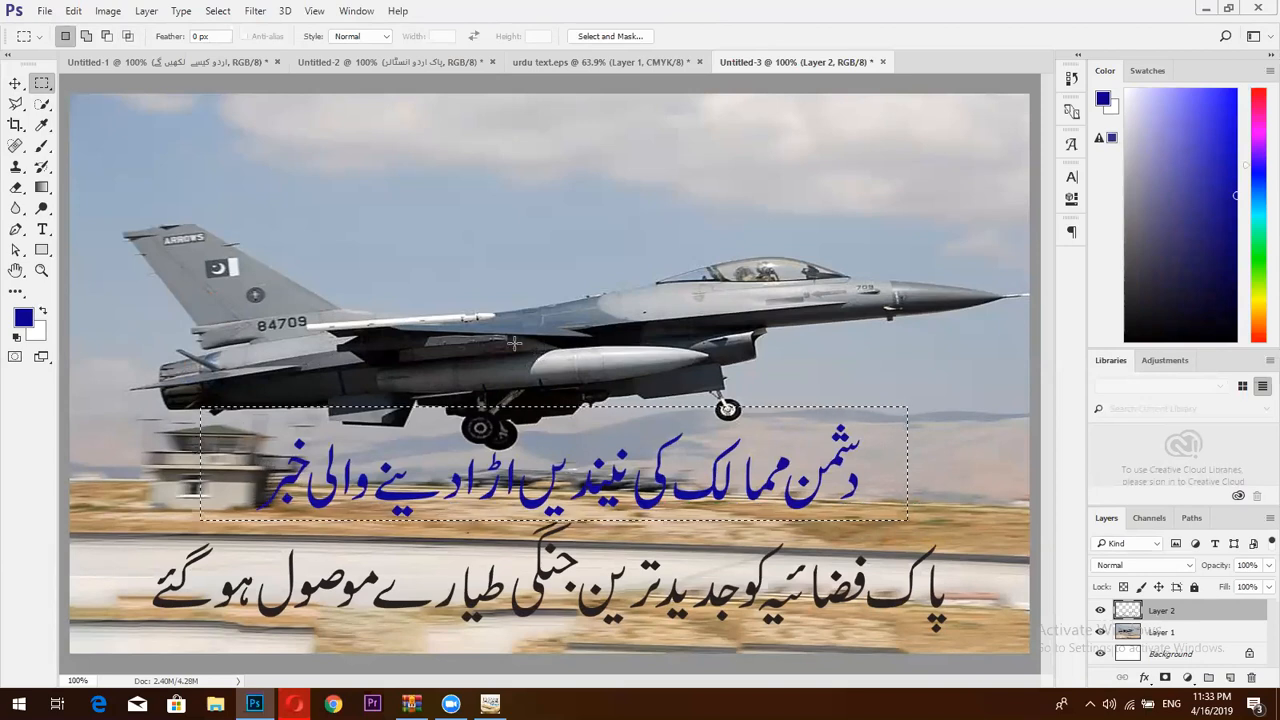
key(ctrl+d)
- Recolour the headline's second line pure red (ff0000) using a rectangular selection, and clear the selection
drag(130, 522, 962, 645)
click(23, 318)
text(940000)
drag(388, 390, 422, 315)
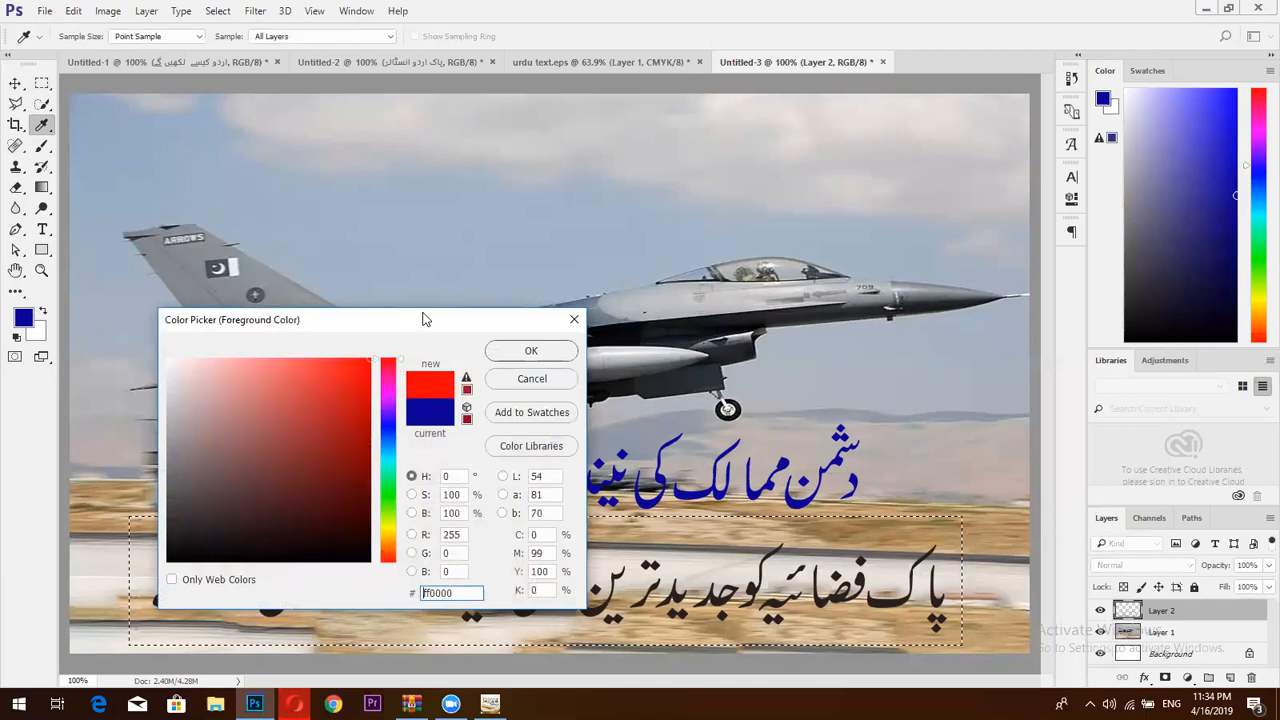
click(511, 357)
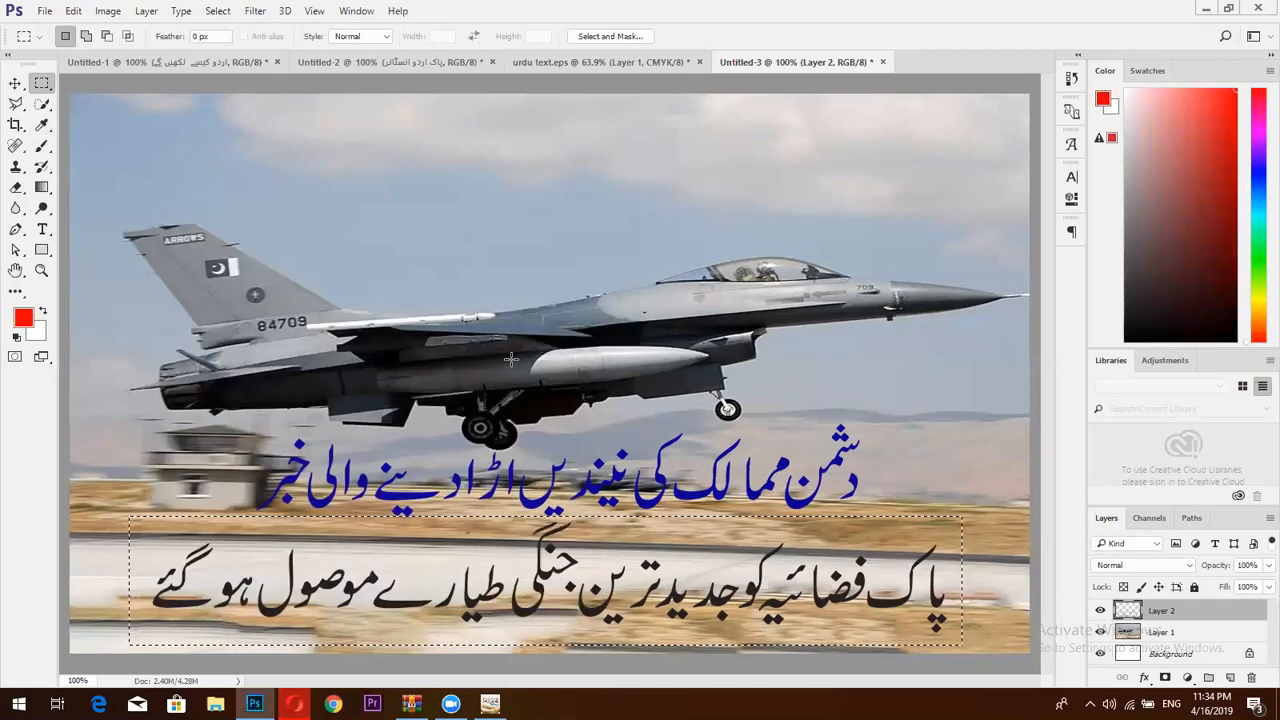
key(shift)
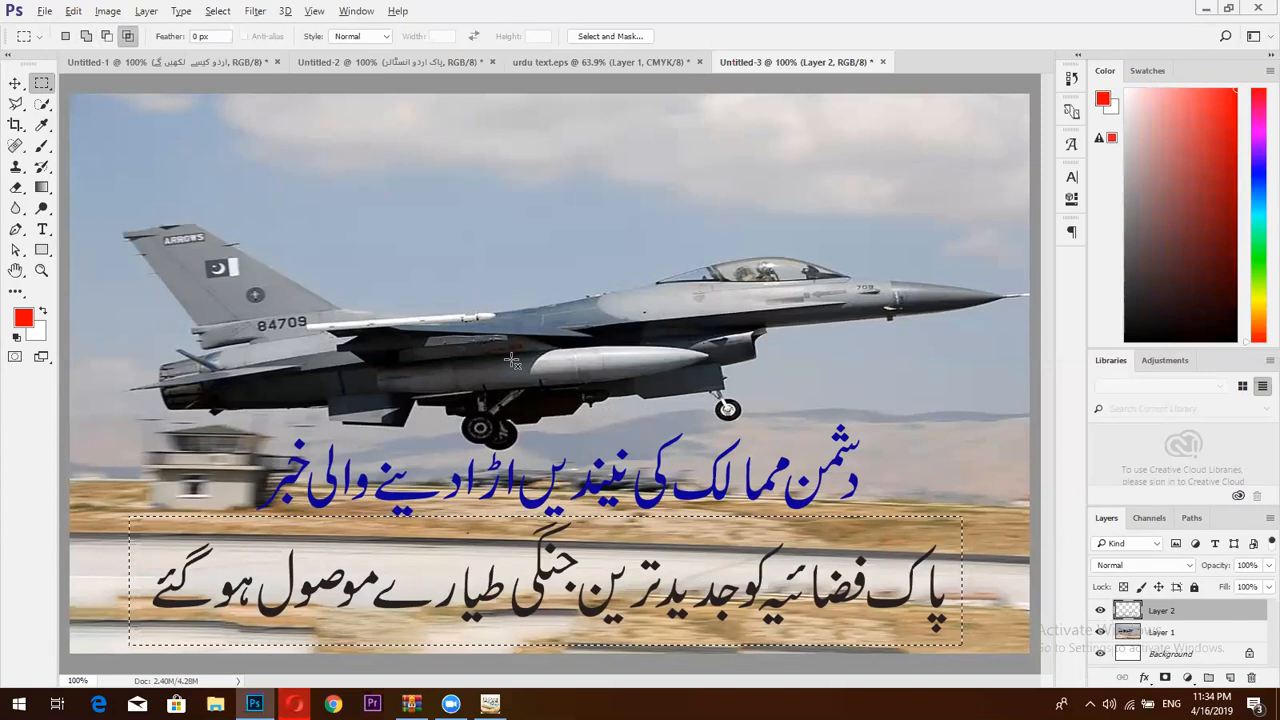
key(shift+alt+BackSpace)
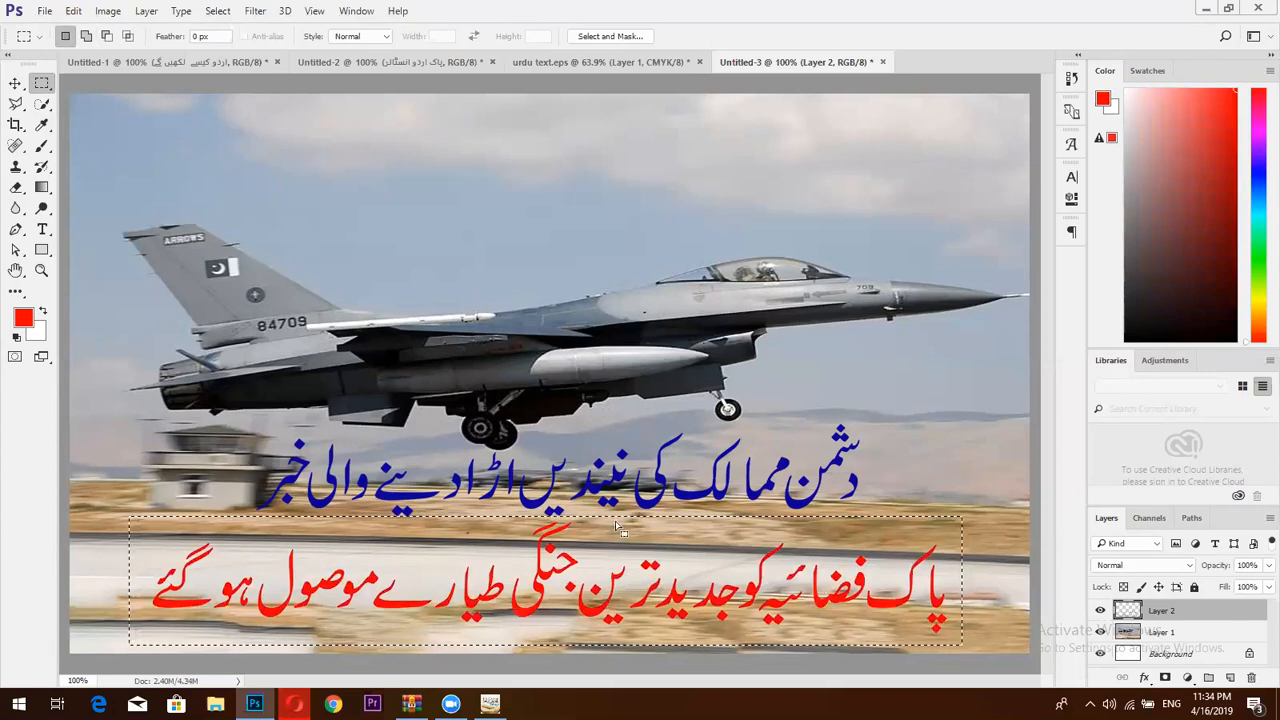
click(16, 83)
key(ctrl+d)
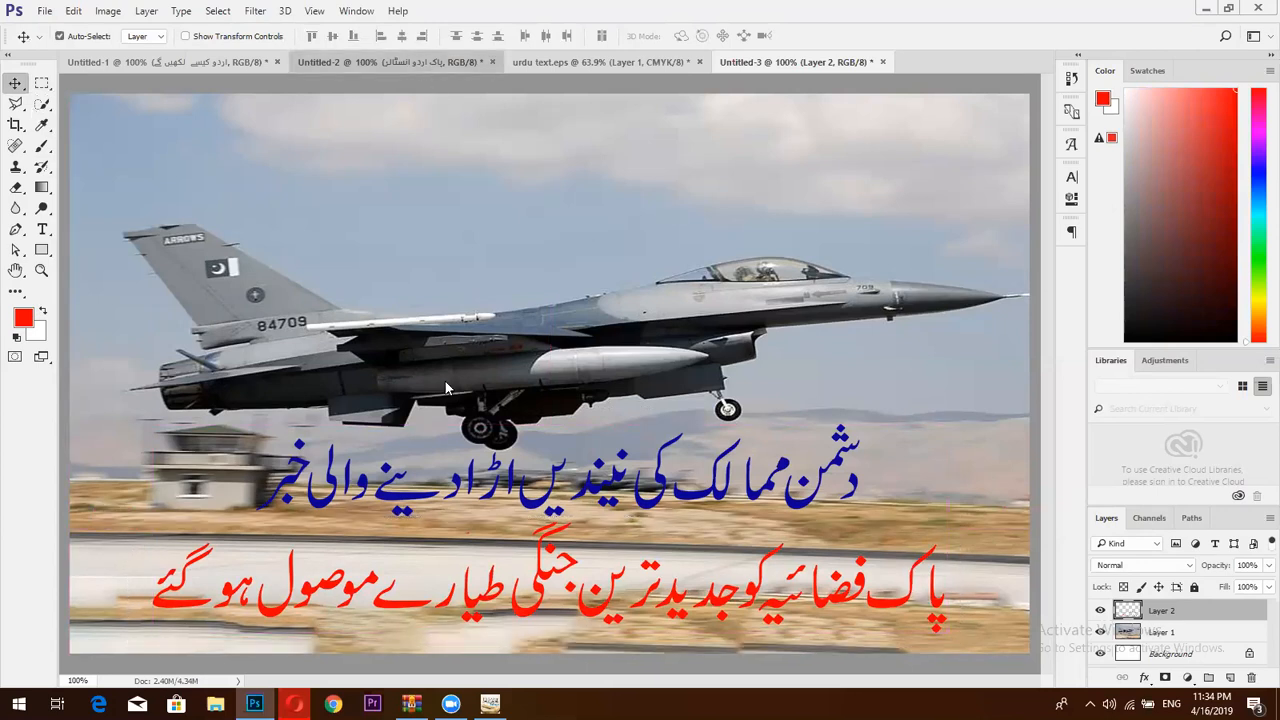
- Check the headline styling of the post image on the Hassan Nisar page in the browser, and return to Untitled-3 in Photoshop
click(420, 61)
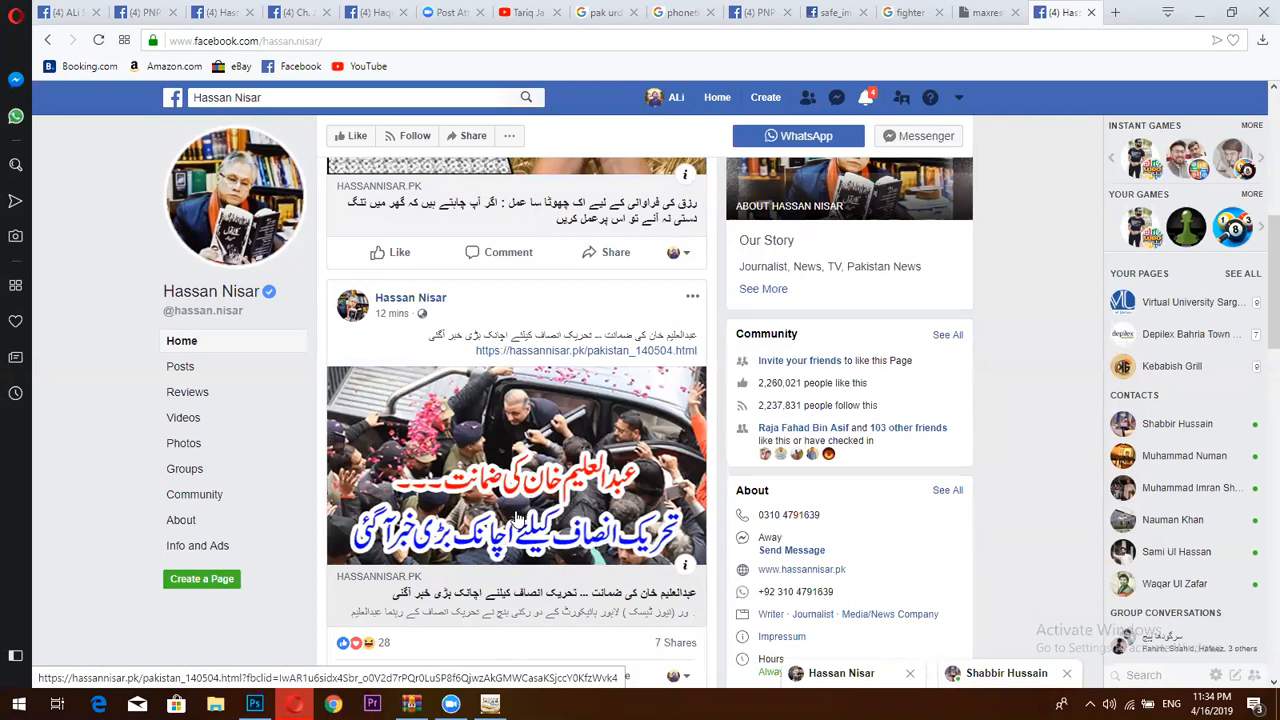
click(1066, 676)
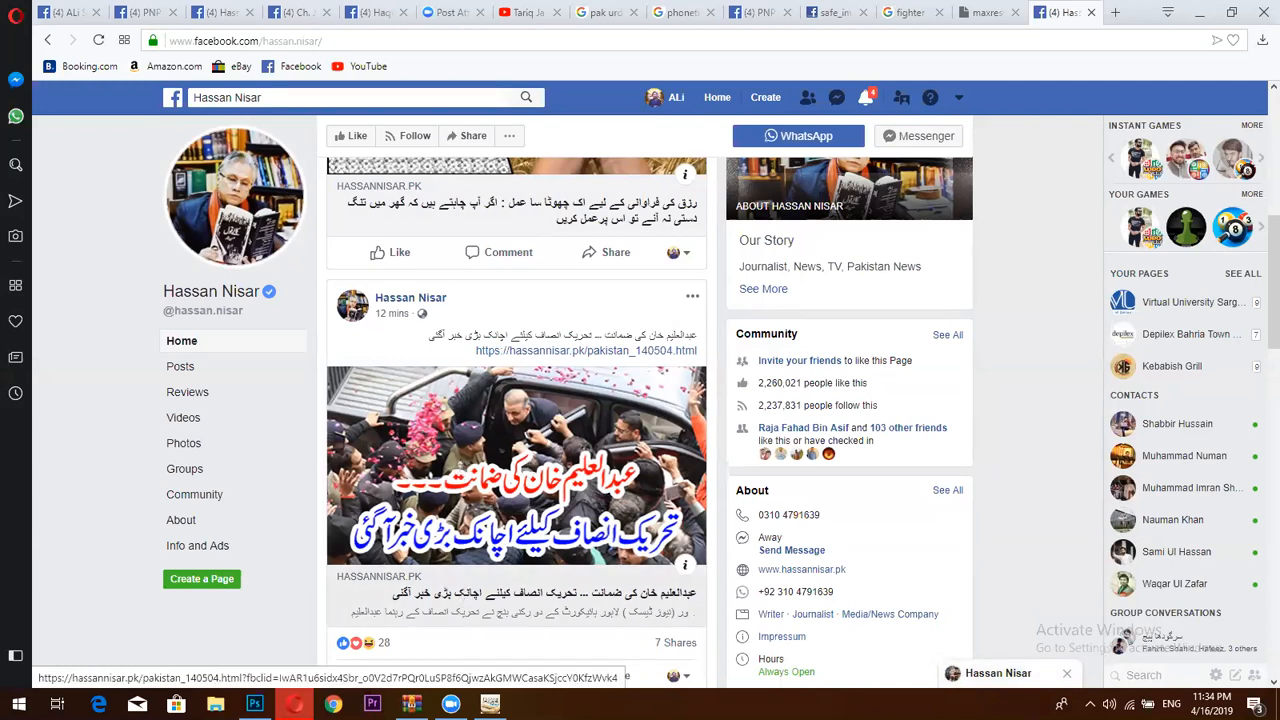
click(254, 703)
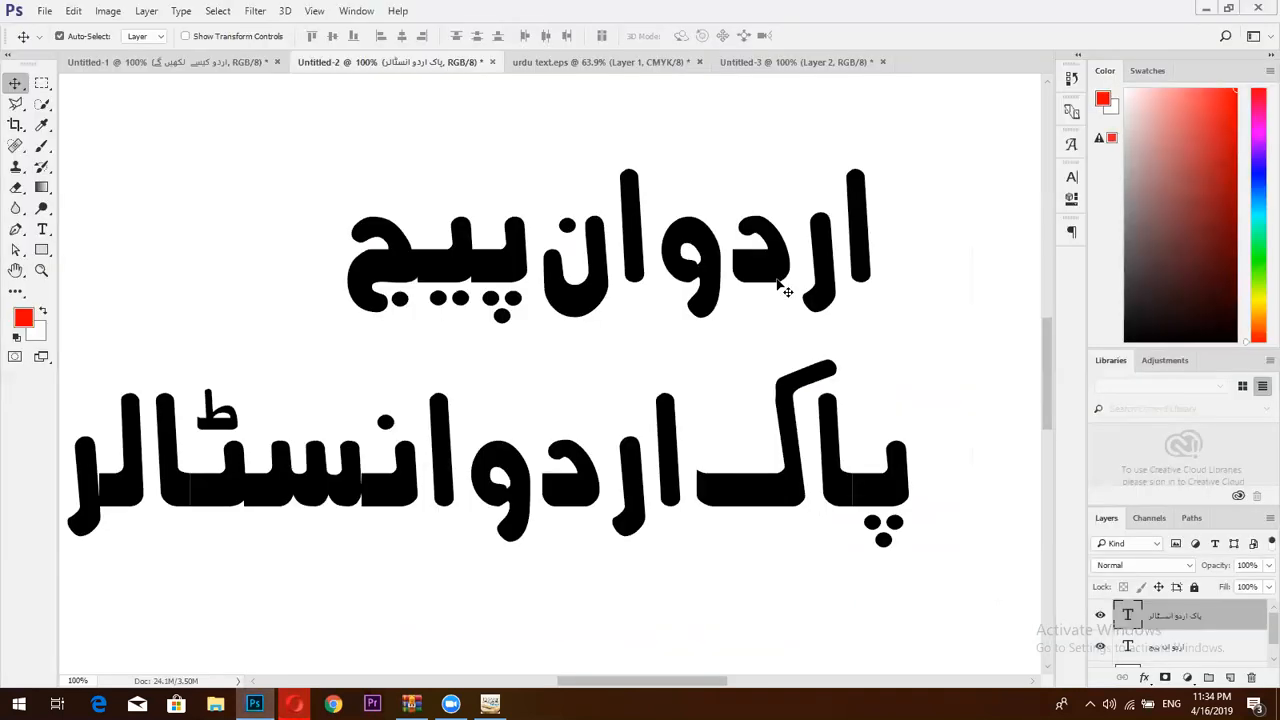
click(585, 63)
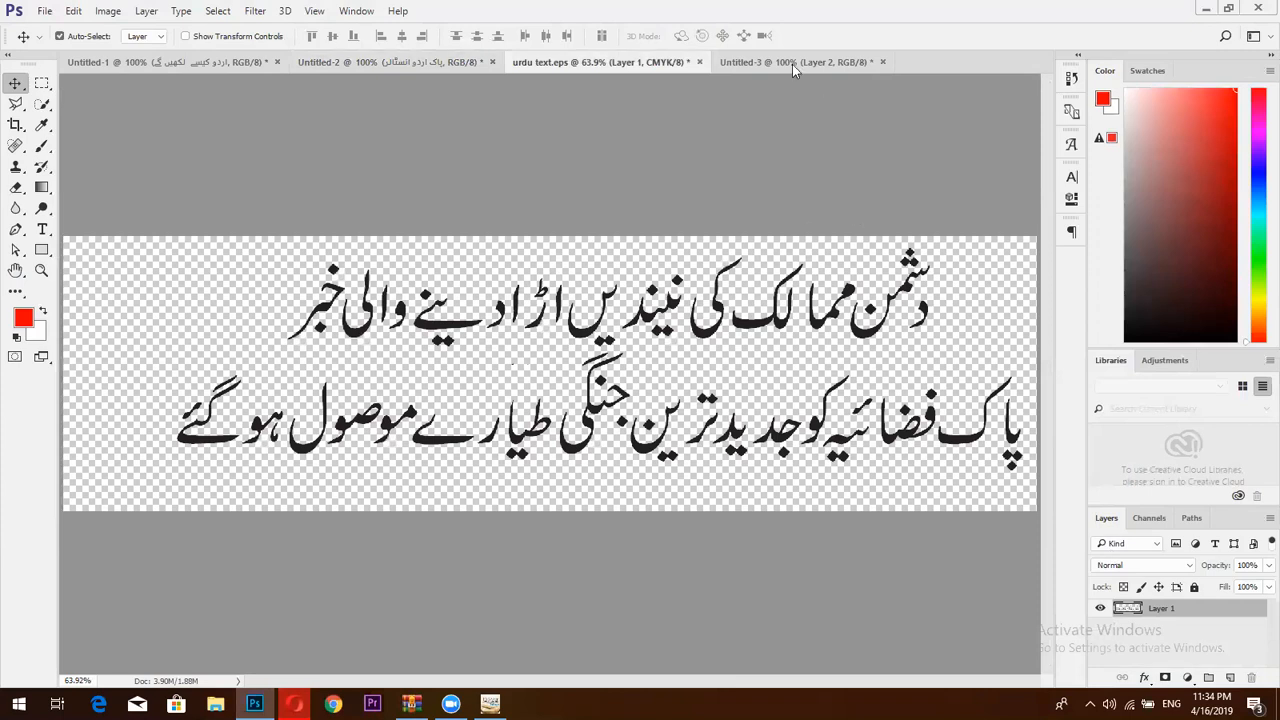
click(792, 63)
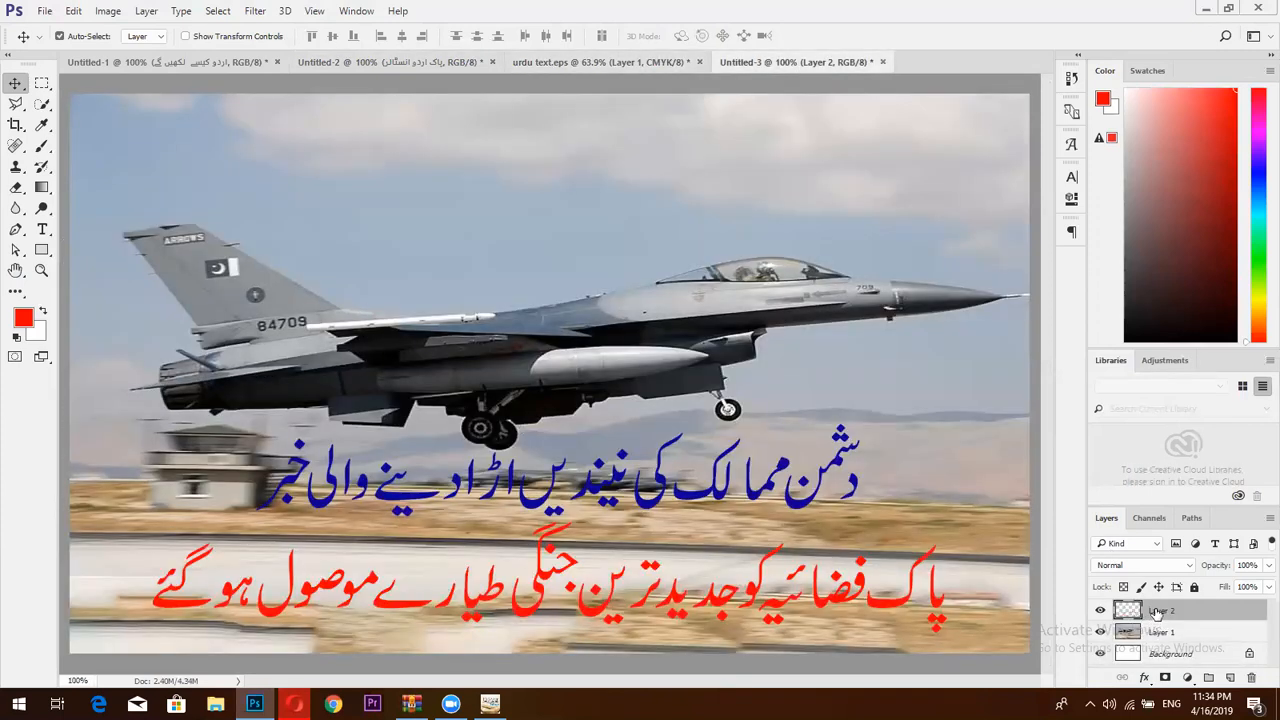
- Add a 7 px white (ffffff) Stroke layer effect to the headline layer
right_click(1157, 615)
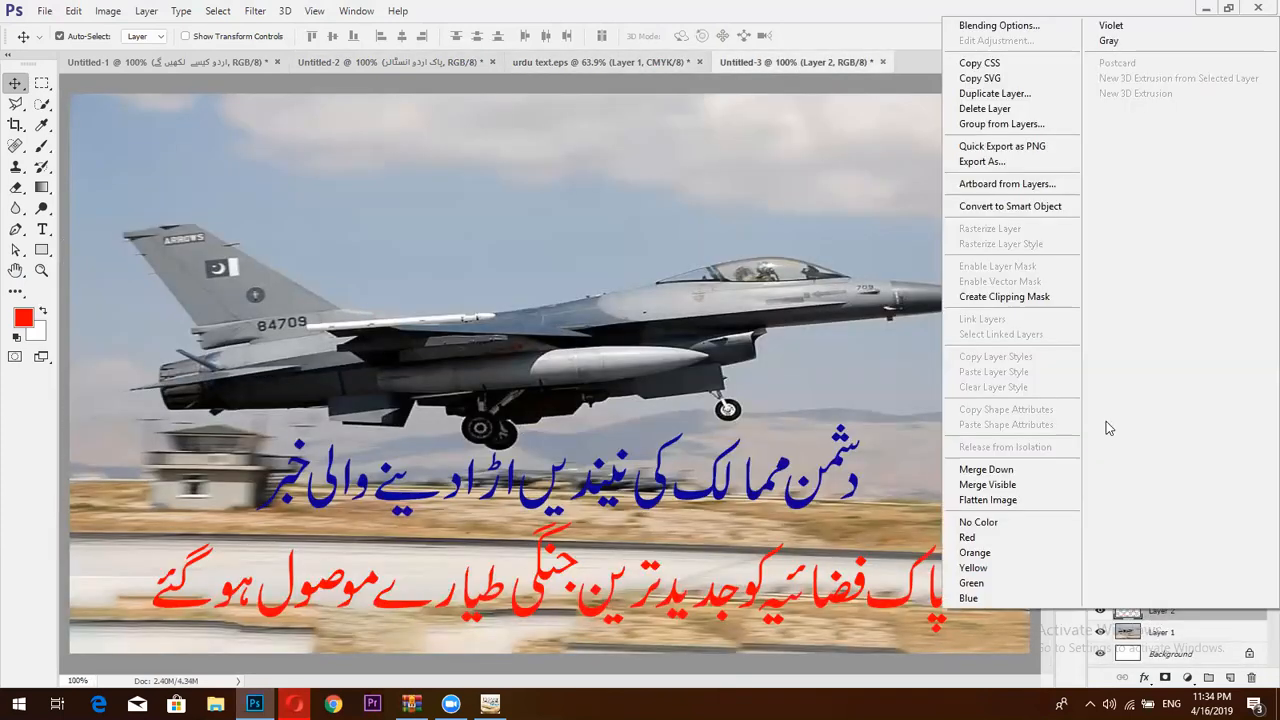
click(1016, 30)
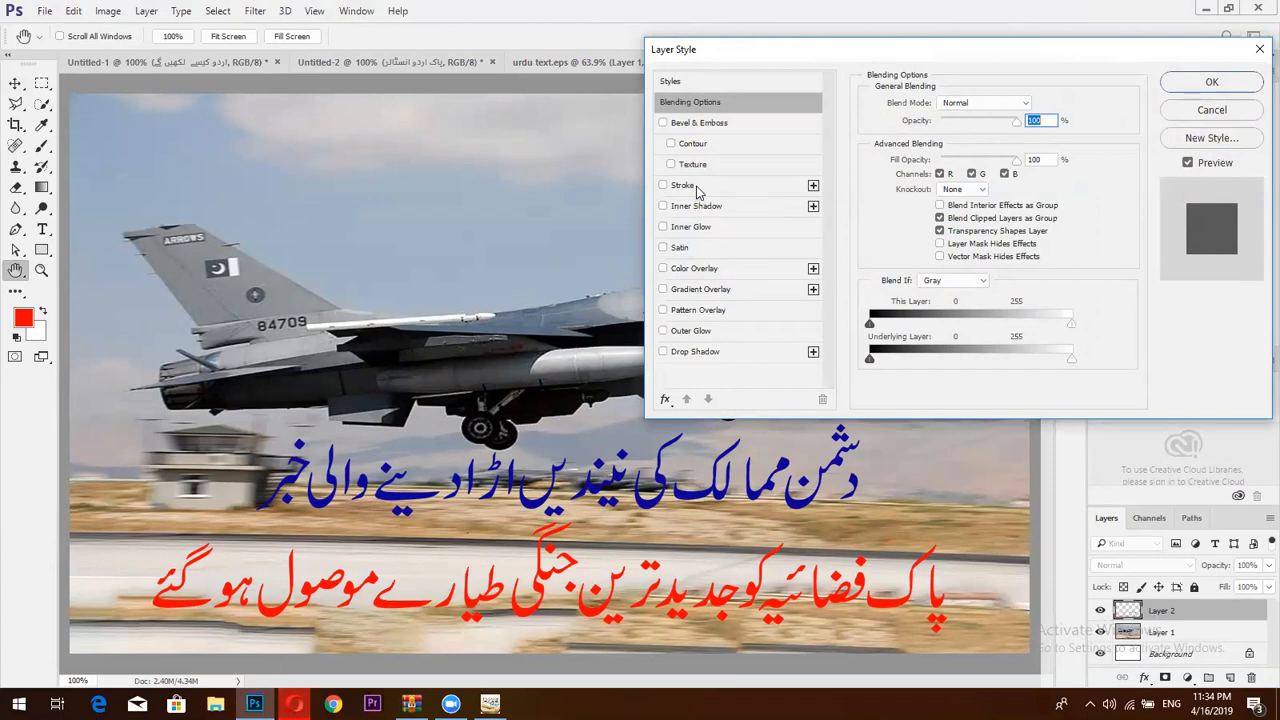
click(697, 189)
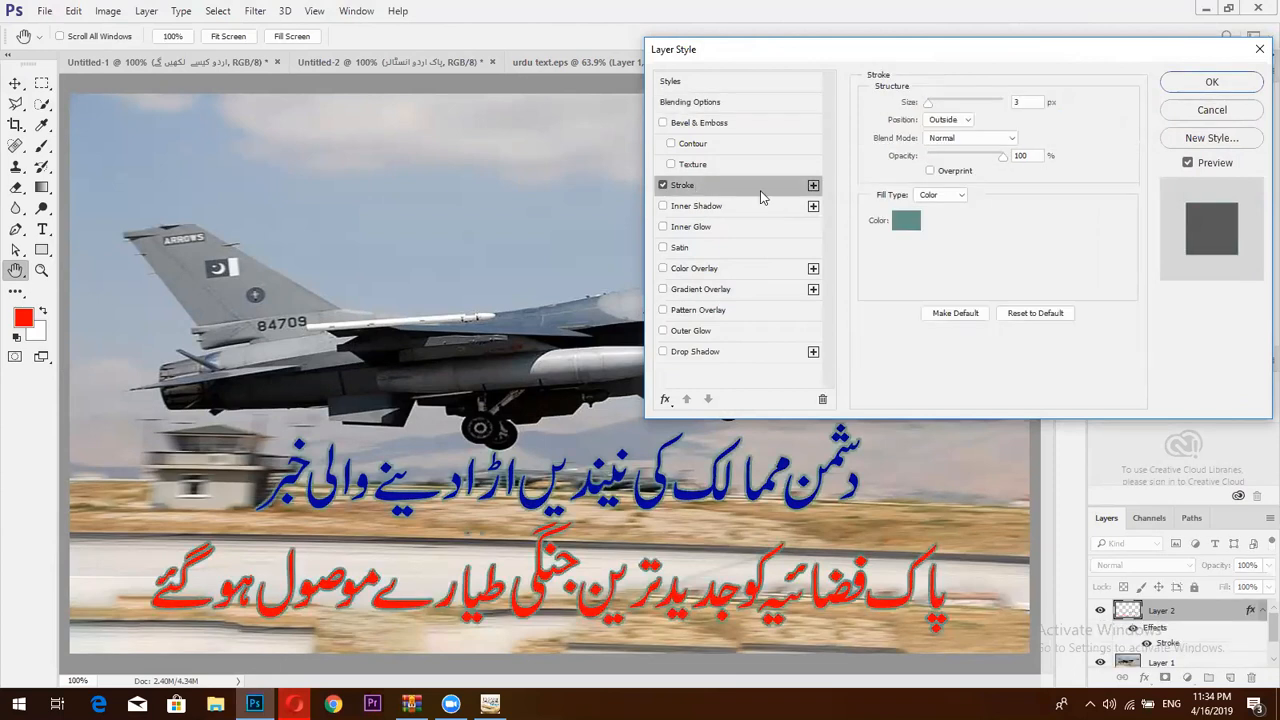
click(903, 226)
click(575, 321)
drag(924, 104, 929, 106)
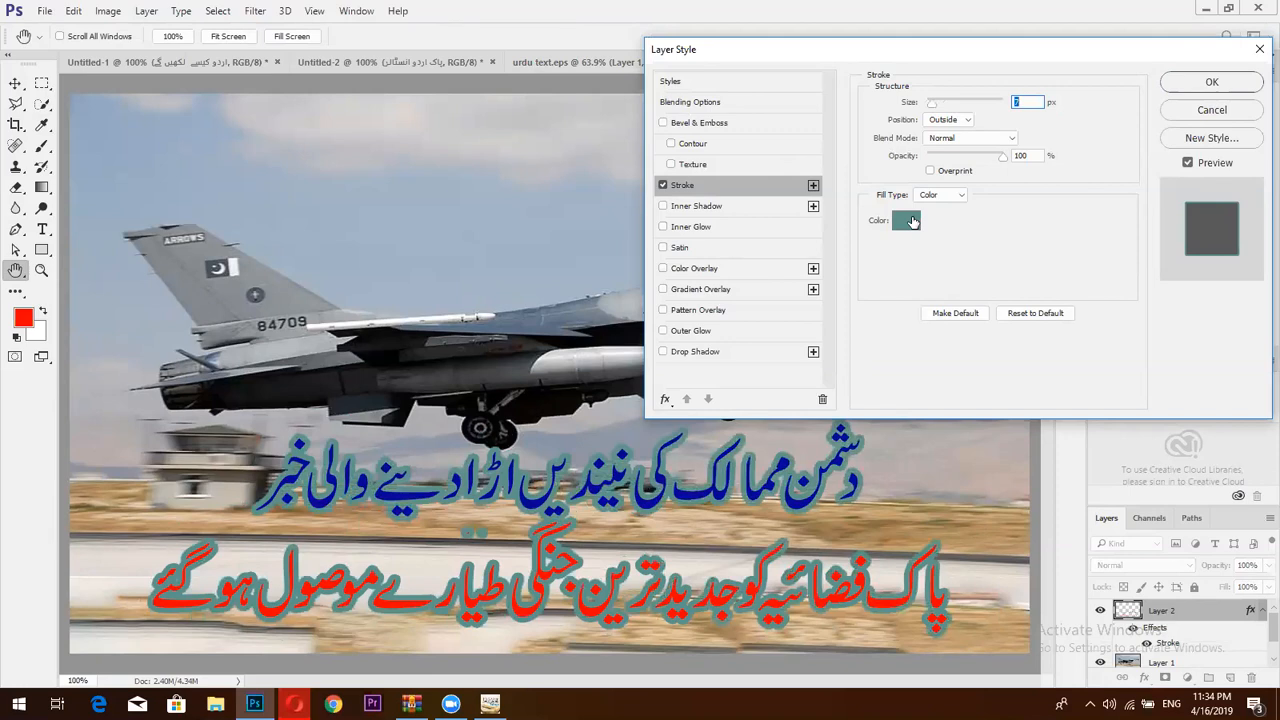
click(908, 221)
text(ffffff)
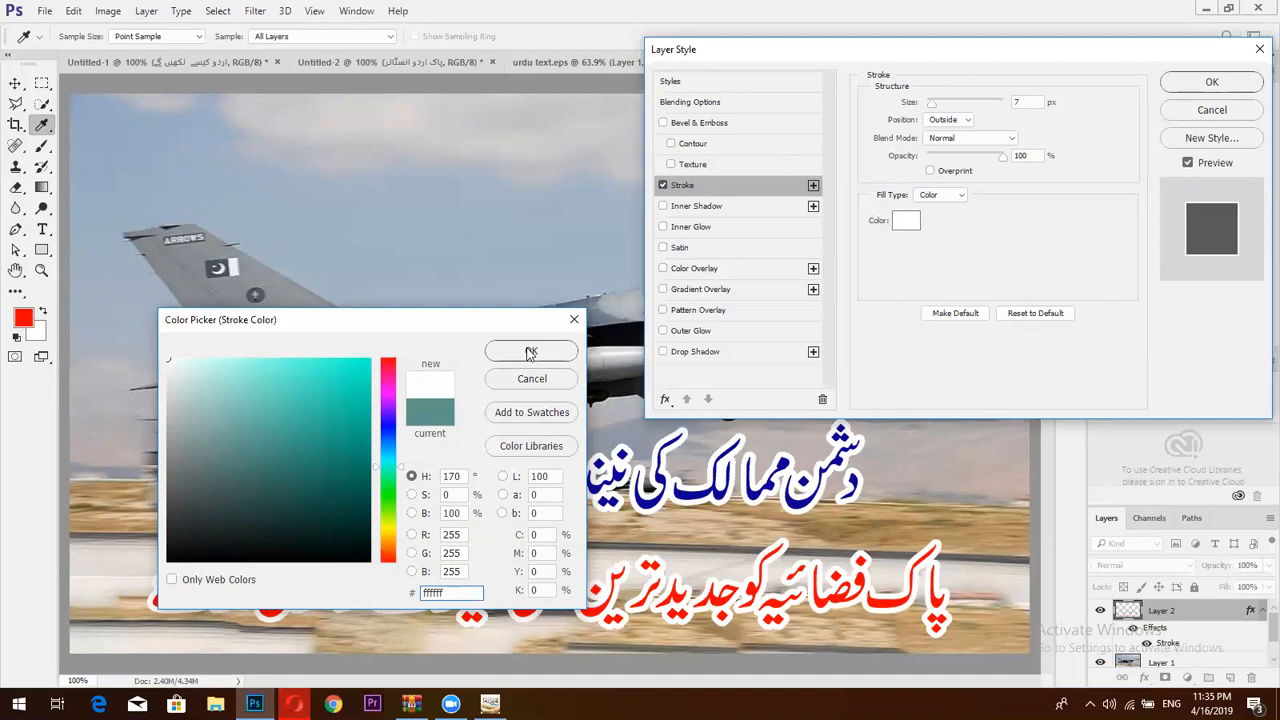
click(531, 352)
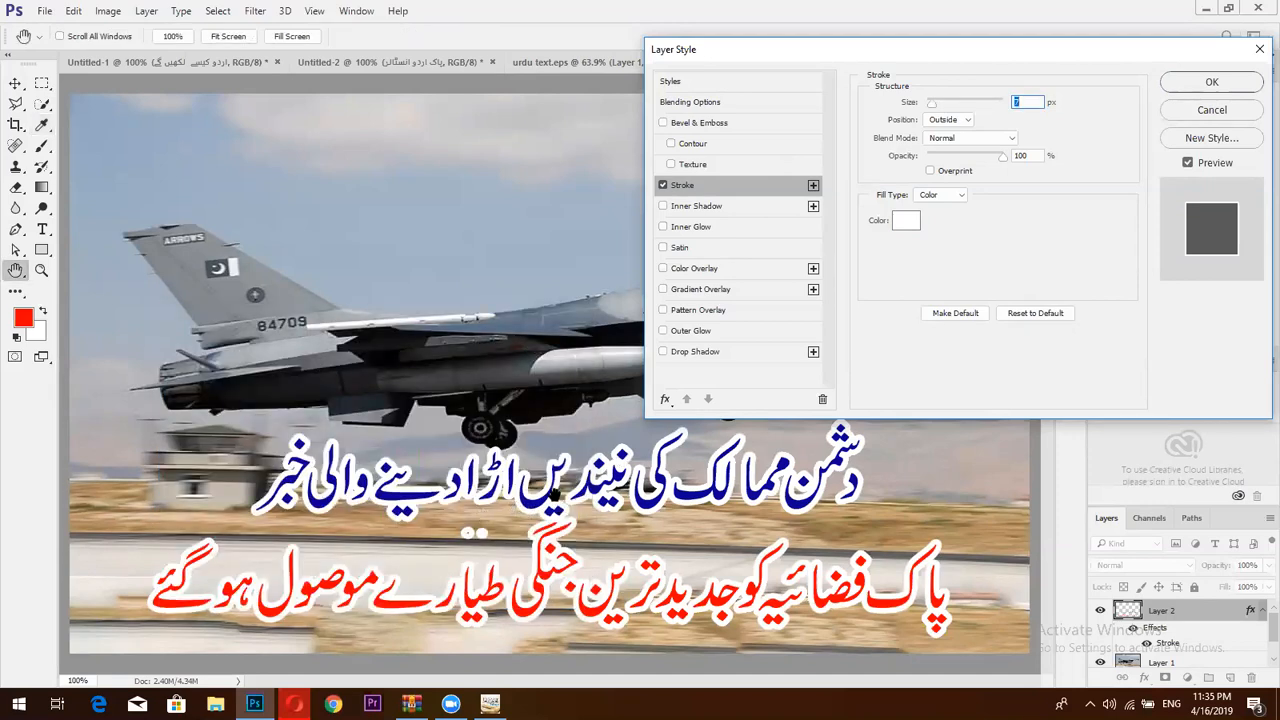
- Try the Inside and Center stroke positions on the headline, and set the position back to Outside
click(945, 122)
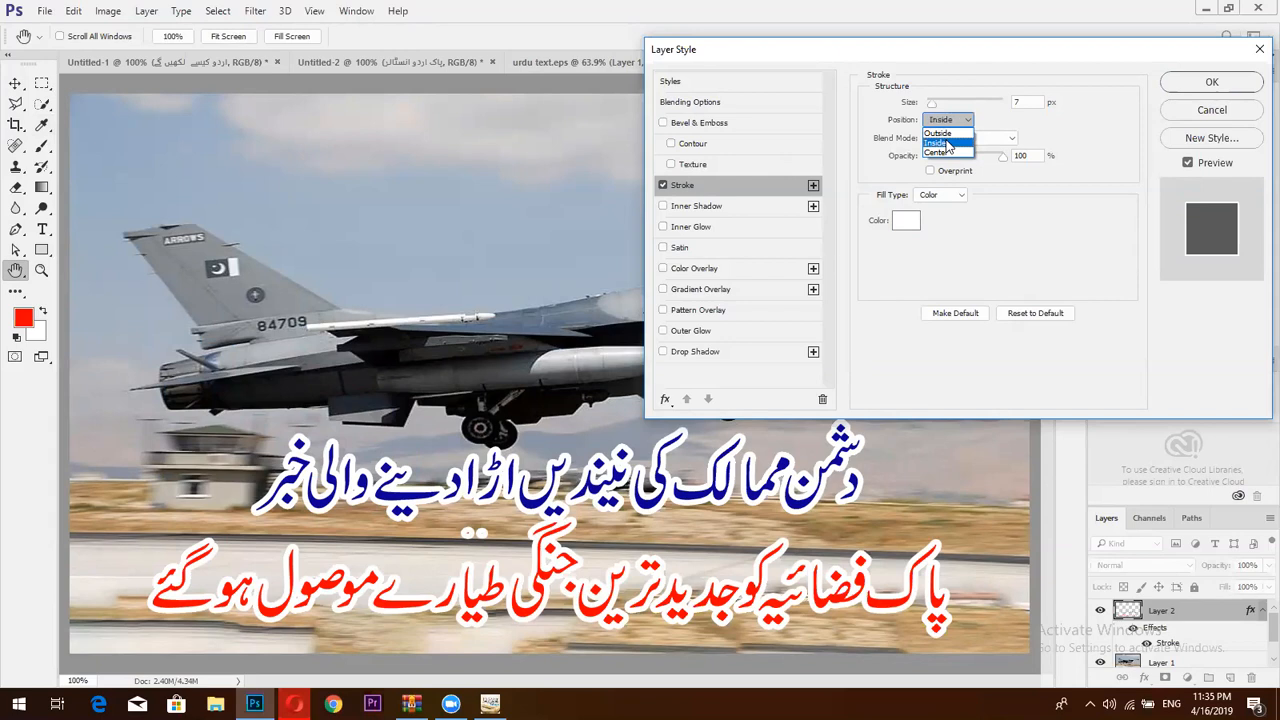
click(945, 144)
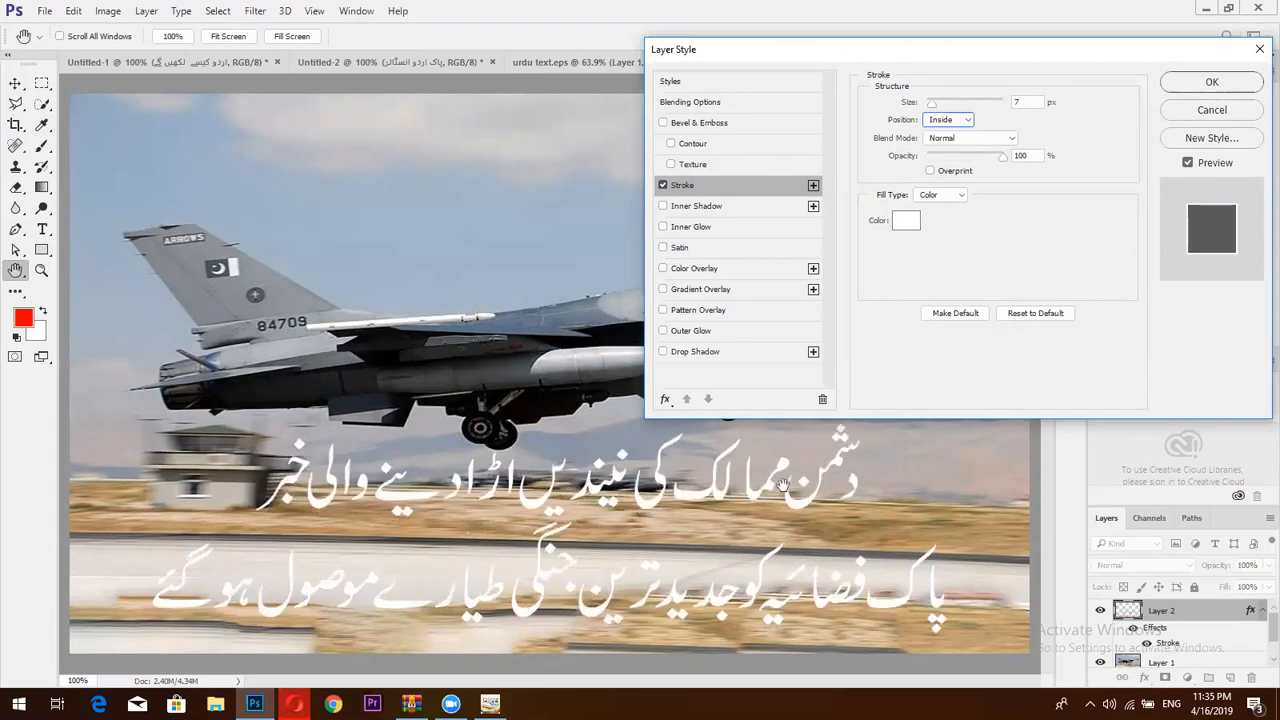
click(948, 120)
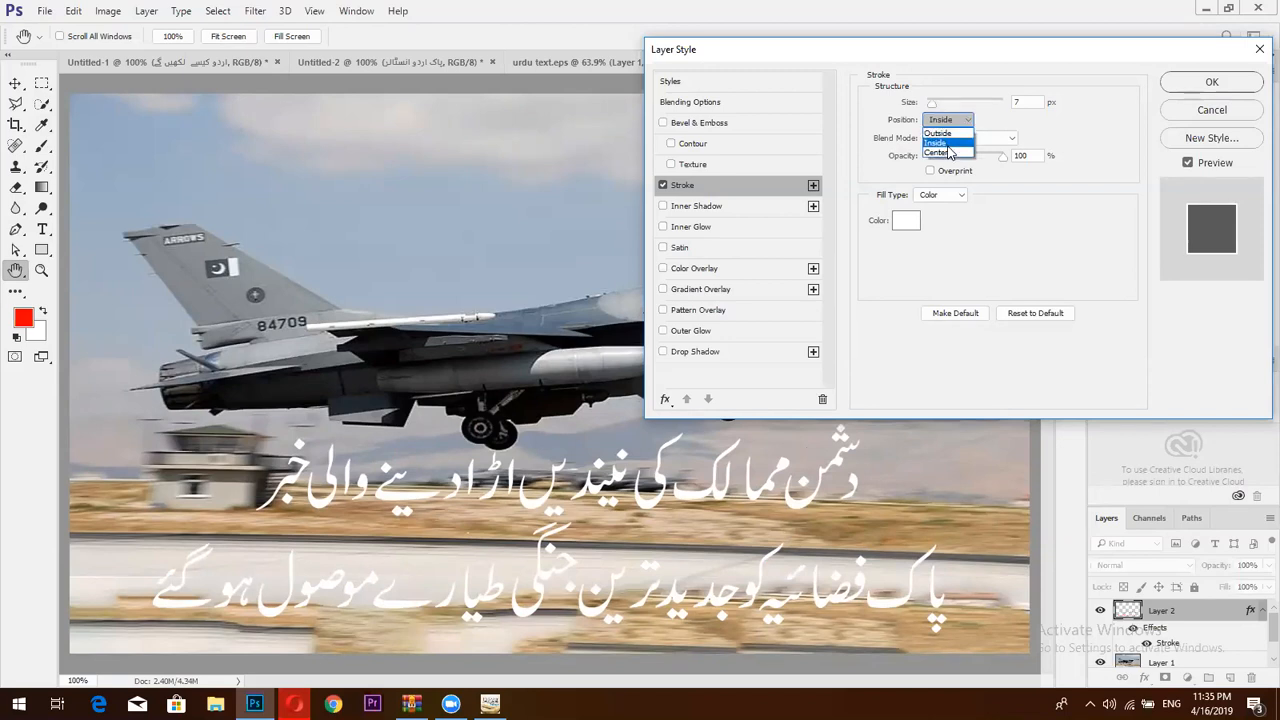
click(950, 149)
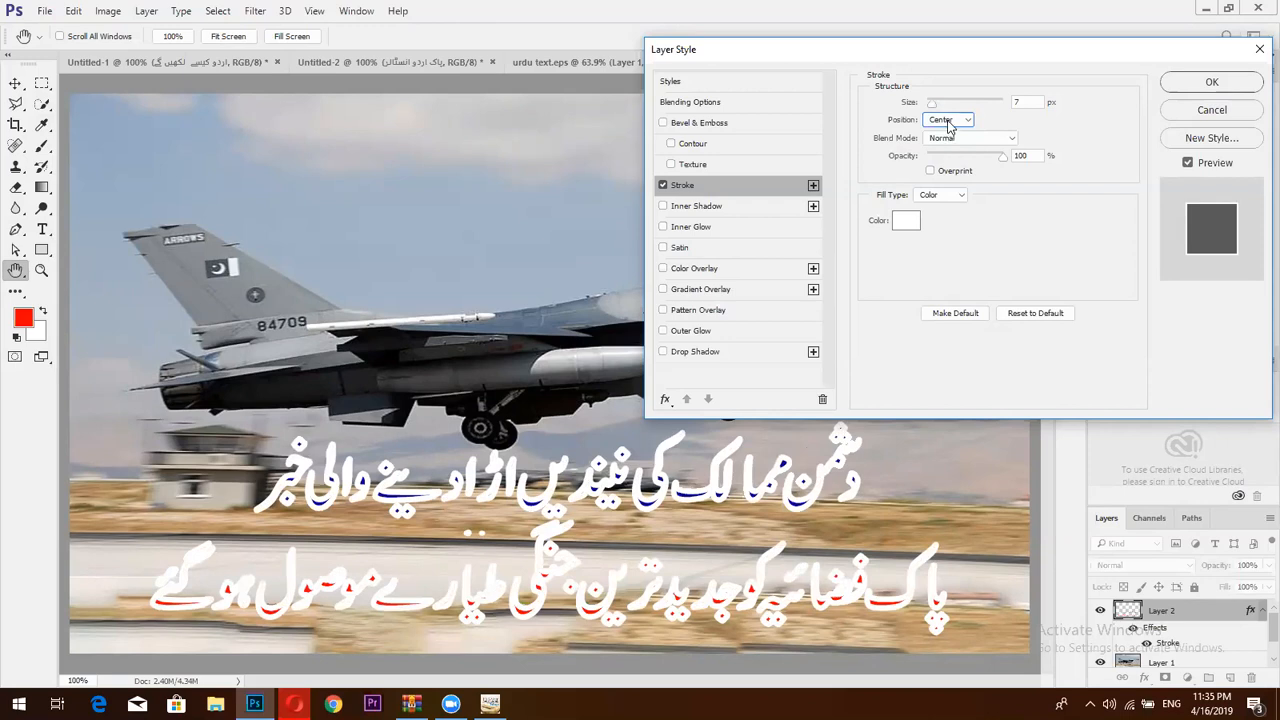
click(948, 120)
click(950, 132)
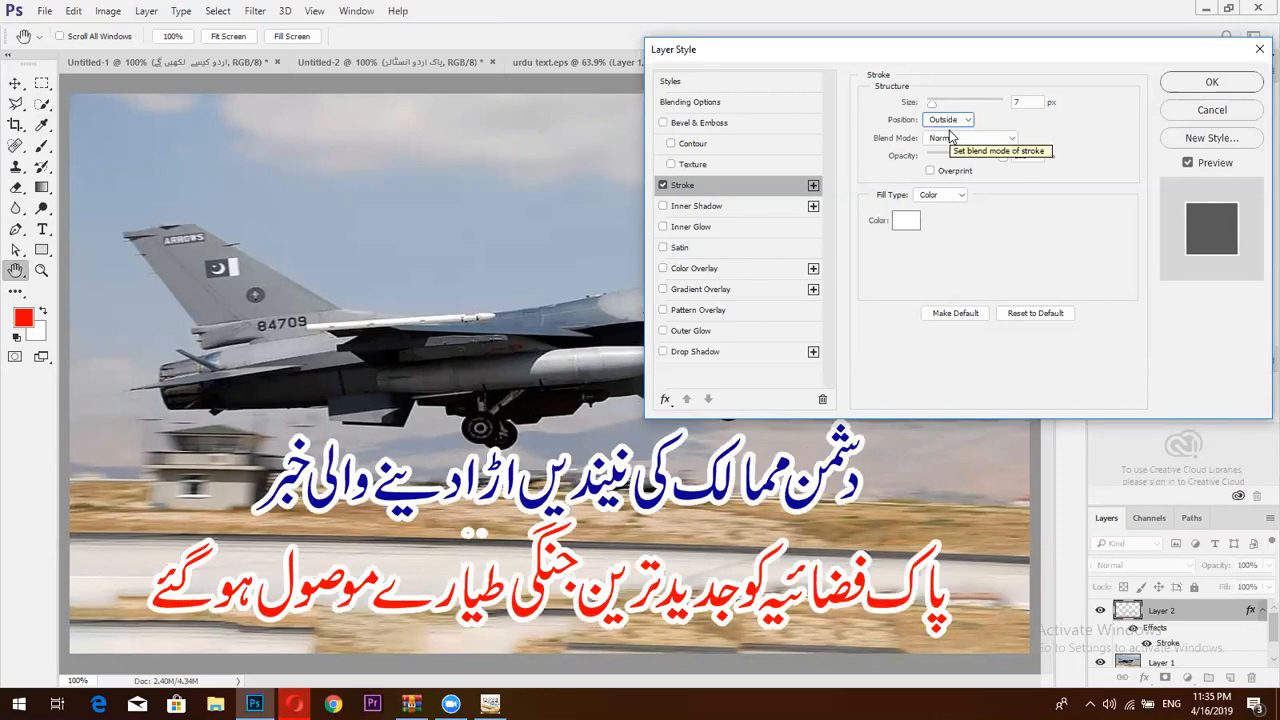
- Apply the stroke layer style to the headline and switch to the Hassan Nisar page in Opera
click(1205, 83)
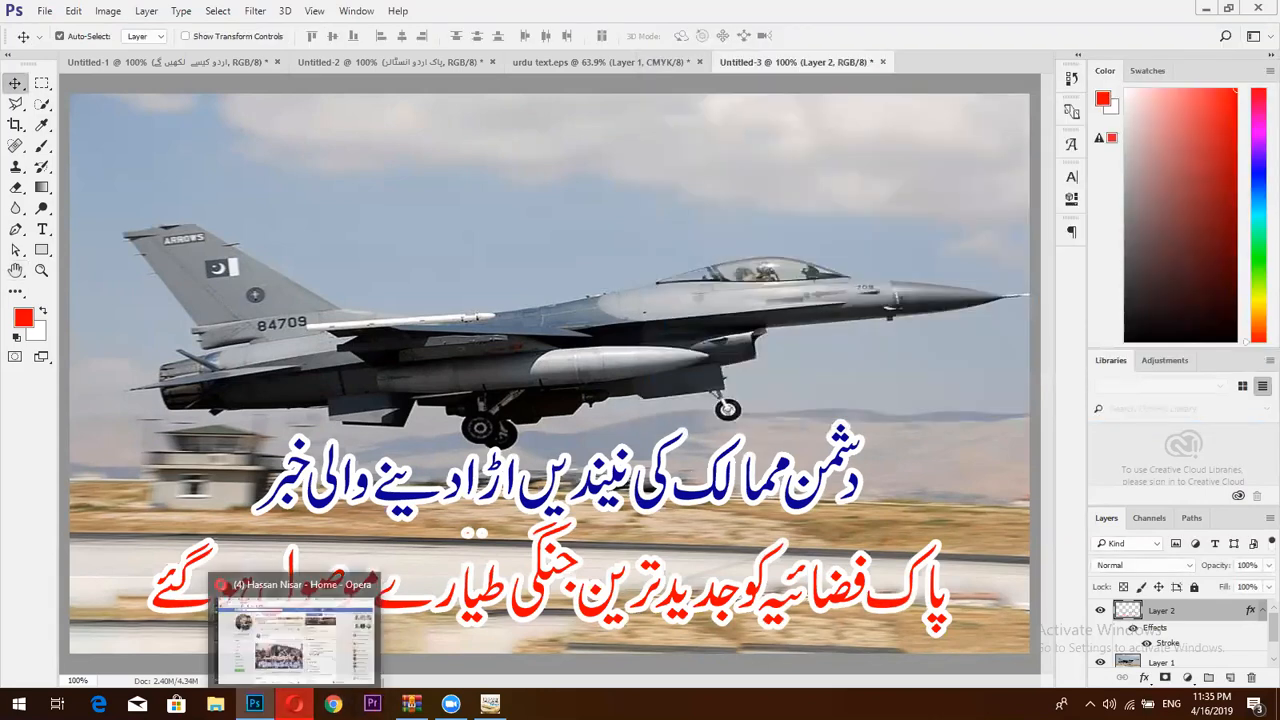
click(294, 703)
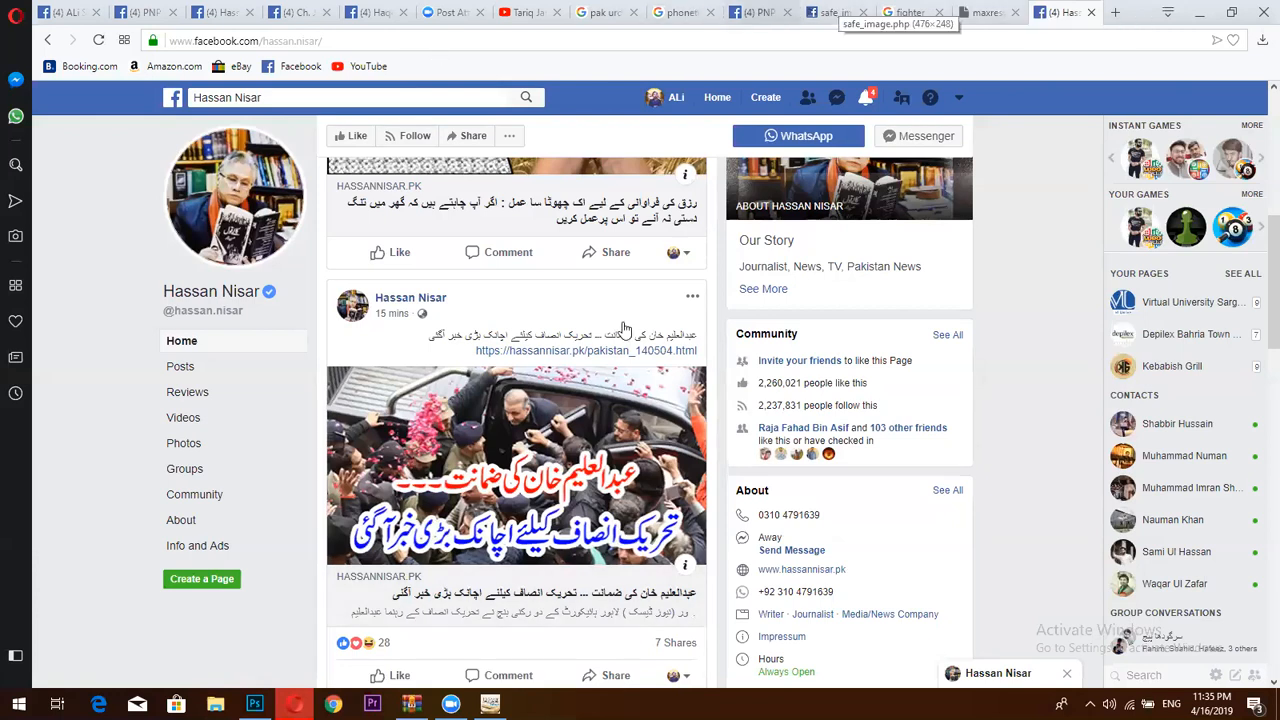
- Check the headline outline styling of the aircraft post on the PNP News page, and return to the F-16 design in Photoshop
click(791, 8)
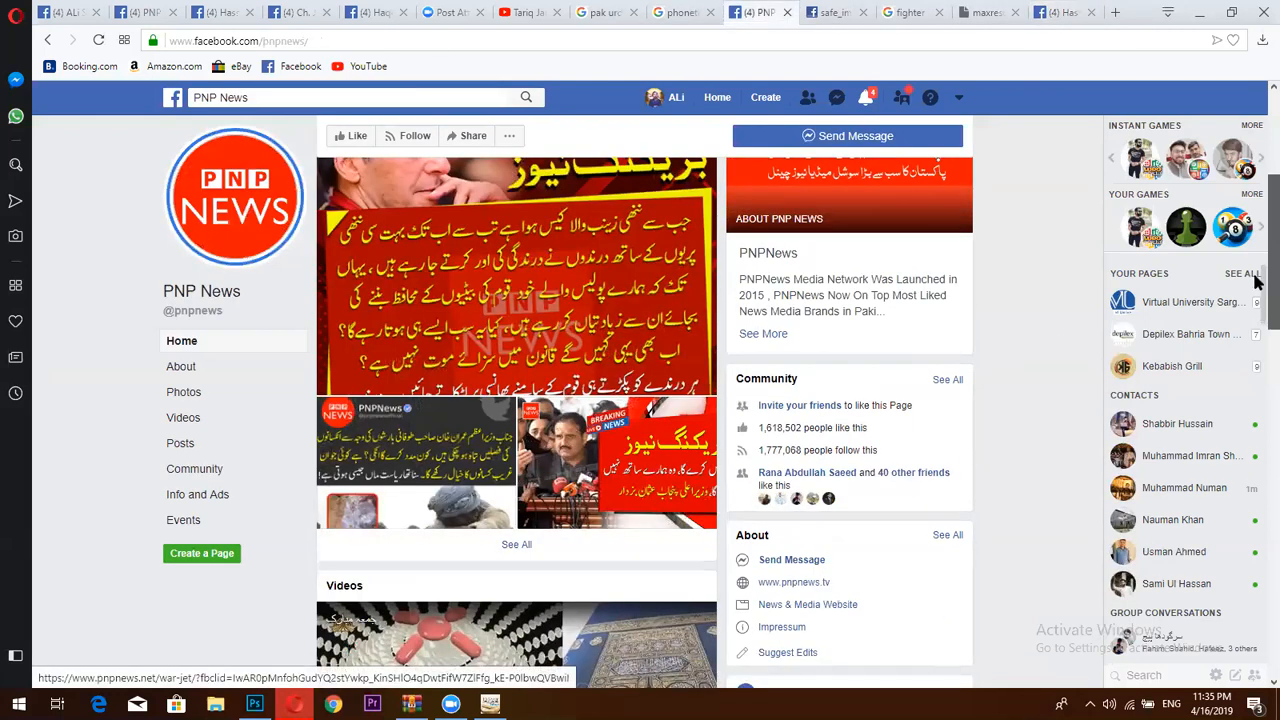
scroll(1255, 280, up, 5)
scroll(1257, 432, down, 6)
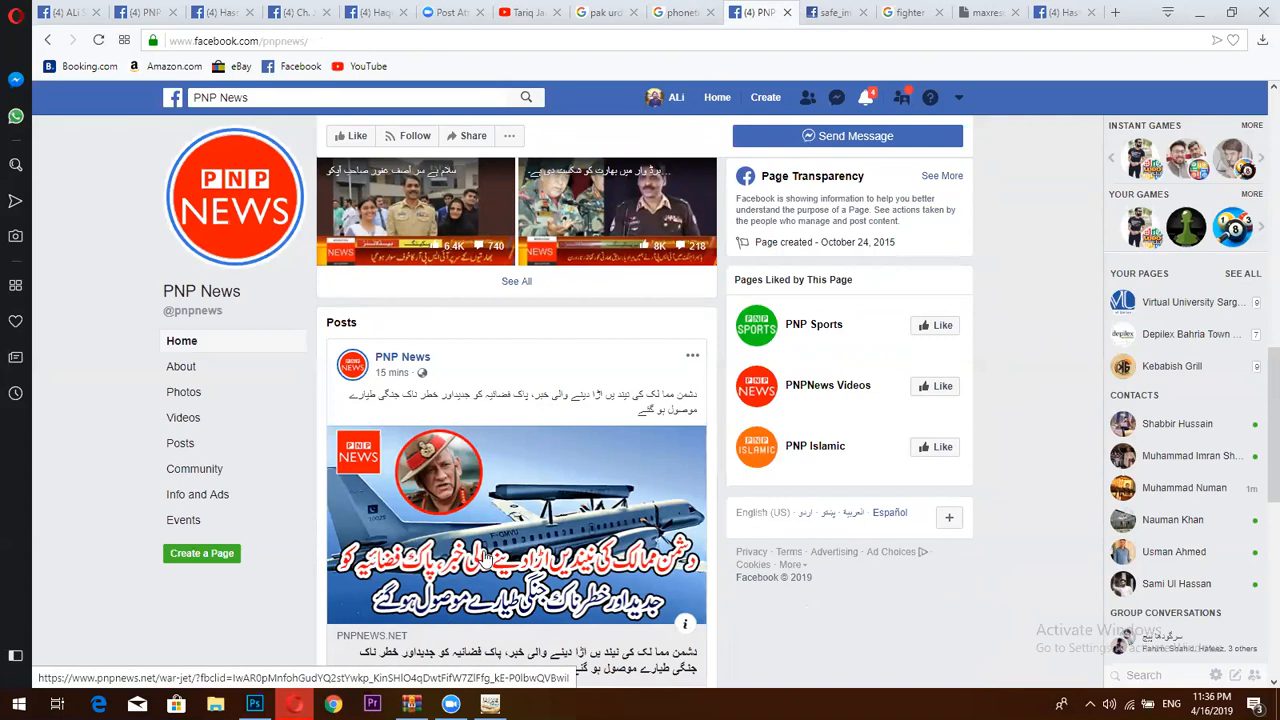
click(287, 697)
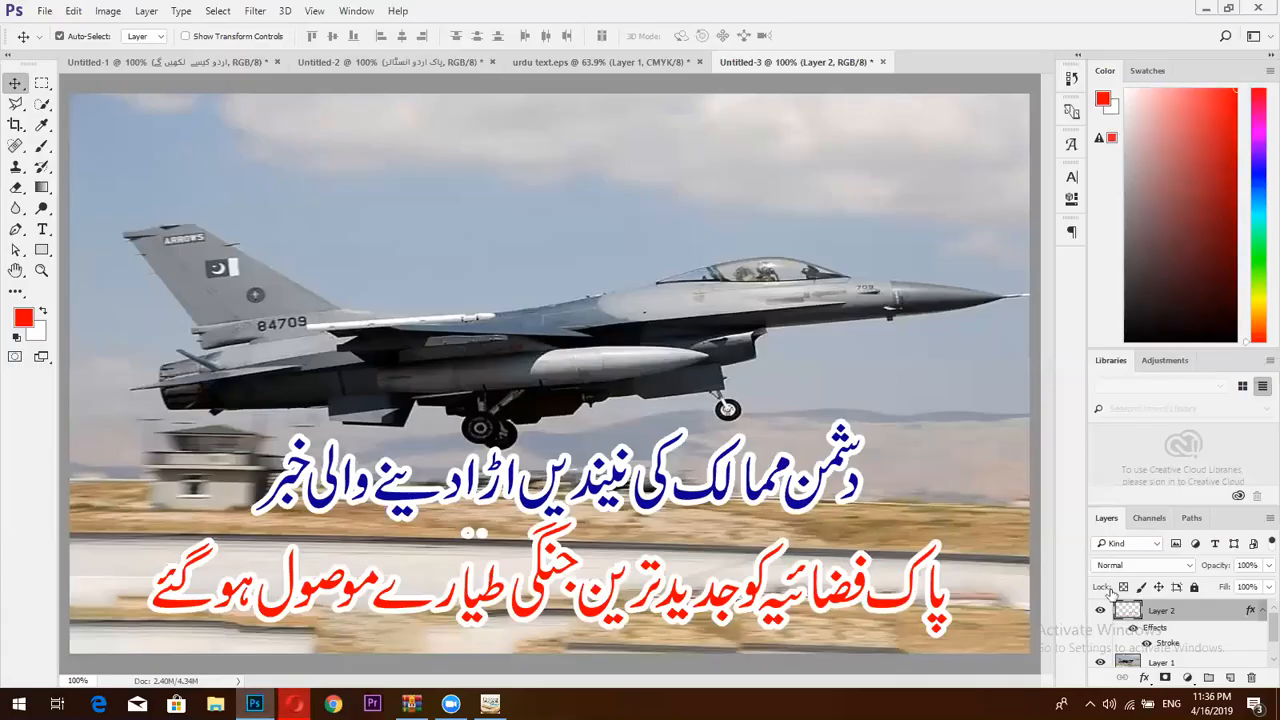
- Add a second Stroke effect to the headline layer and set its color to black (000000)
double_click(1168, 645)
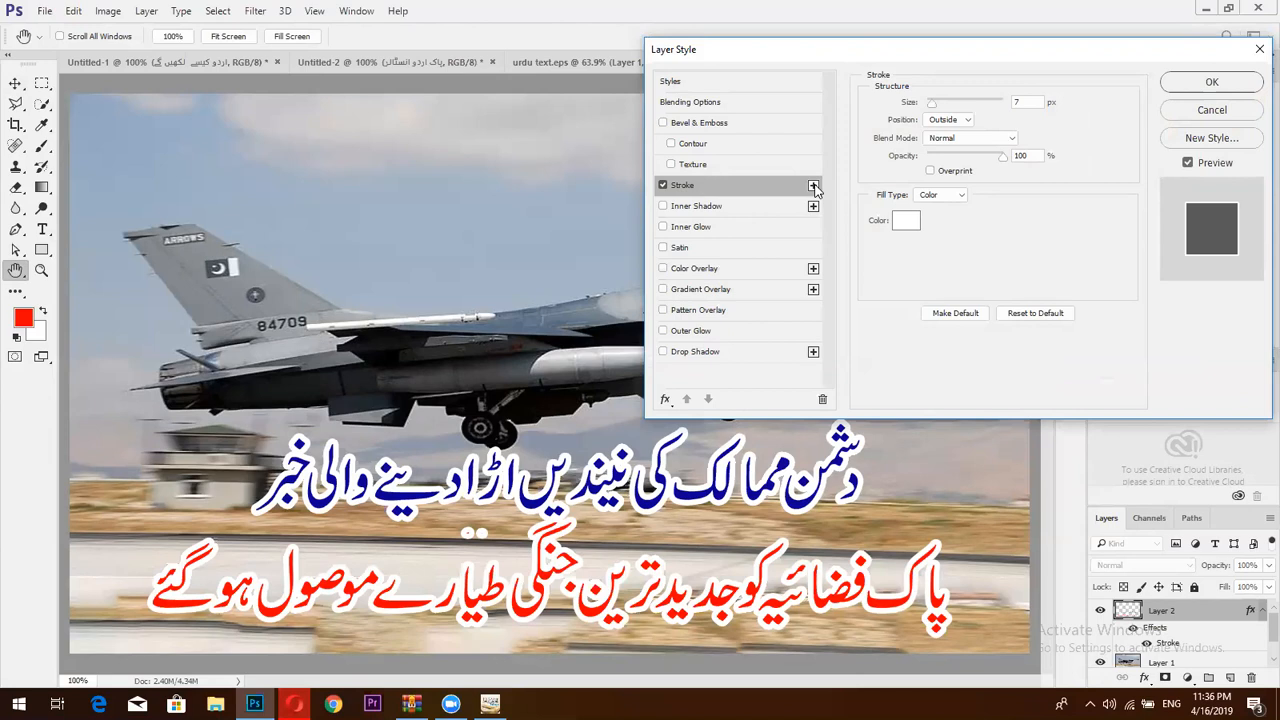
click(814, 186)
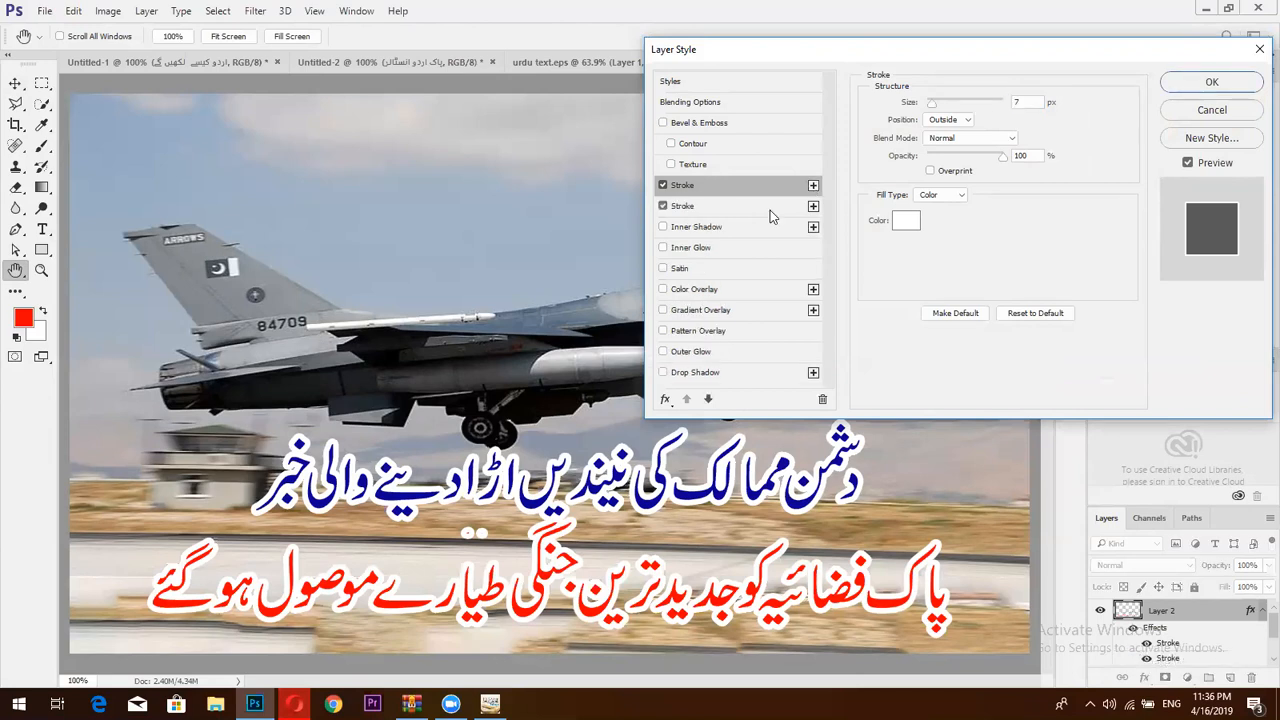
click(813, 207)
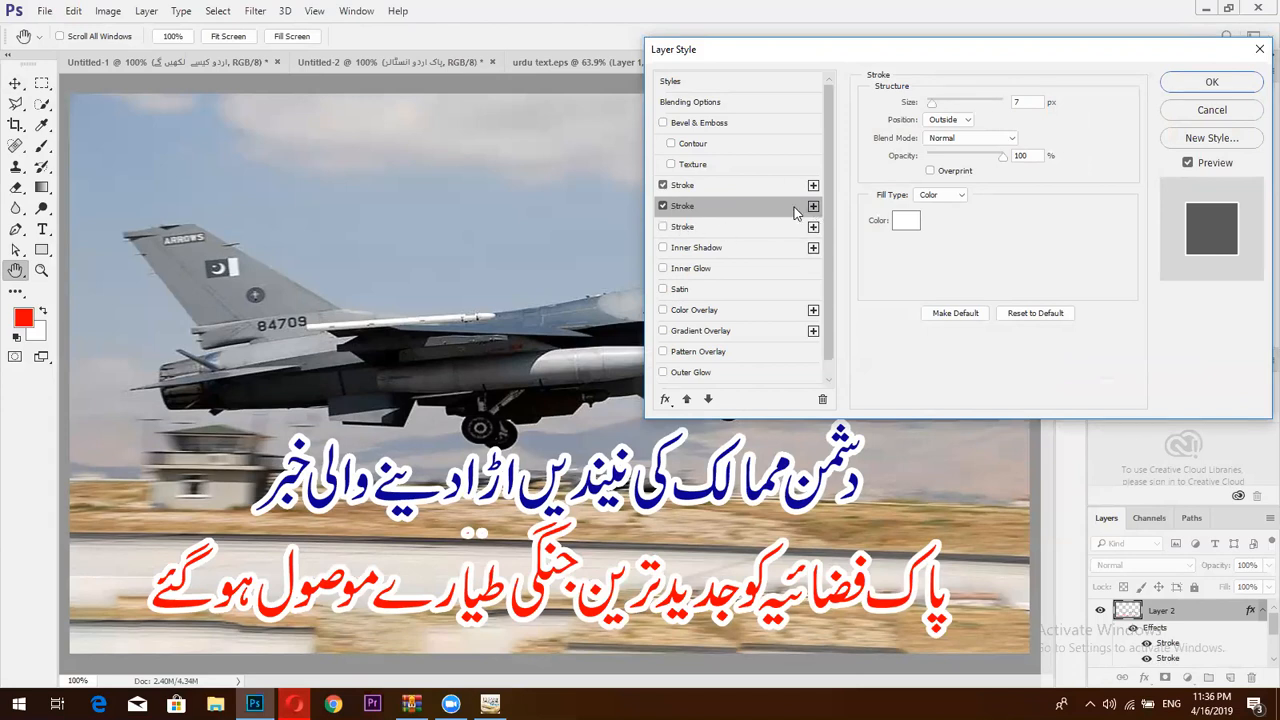
click(906, 222)
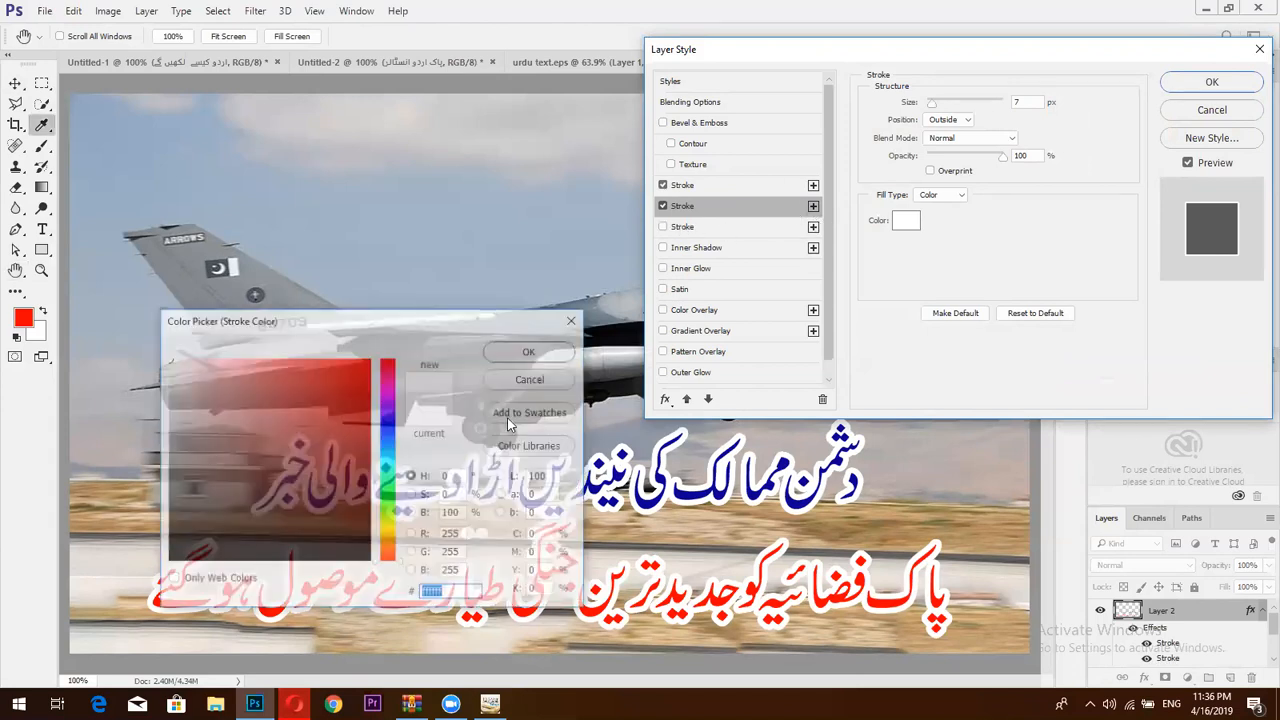
text(000000)
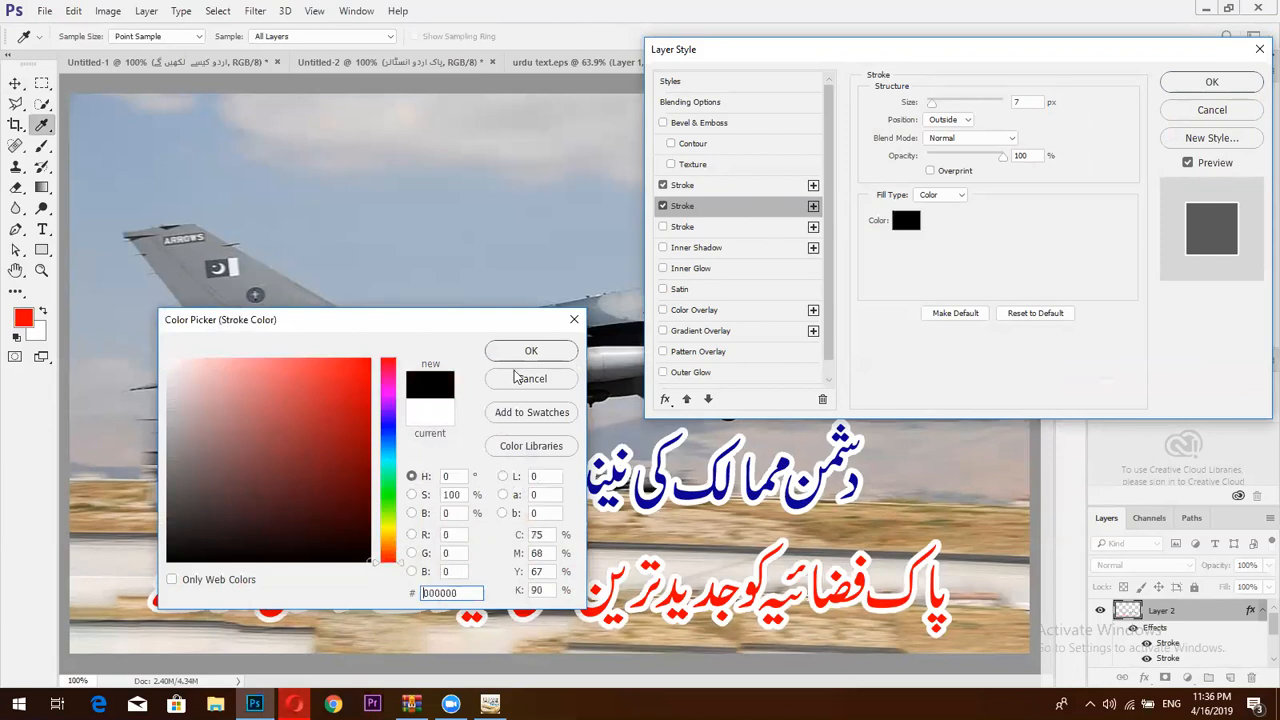
click(531, 351)
- Set the black stroke's size to 12 px and apply the layer style to the headline
drag(932, 104, 938, 106)
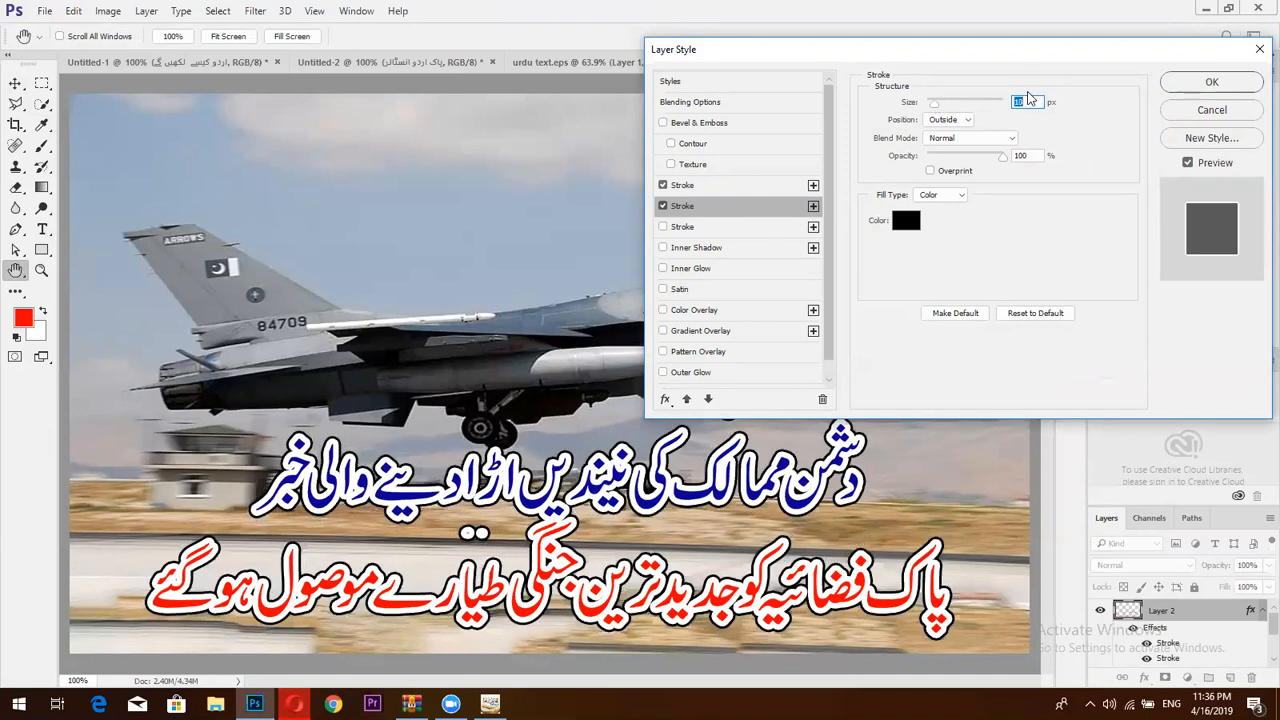
text(7)
click(743, 190)
click(747, 203)
click(1020, 102)
text(12)
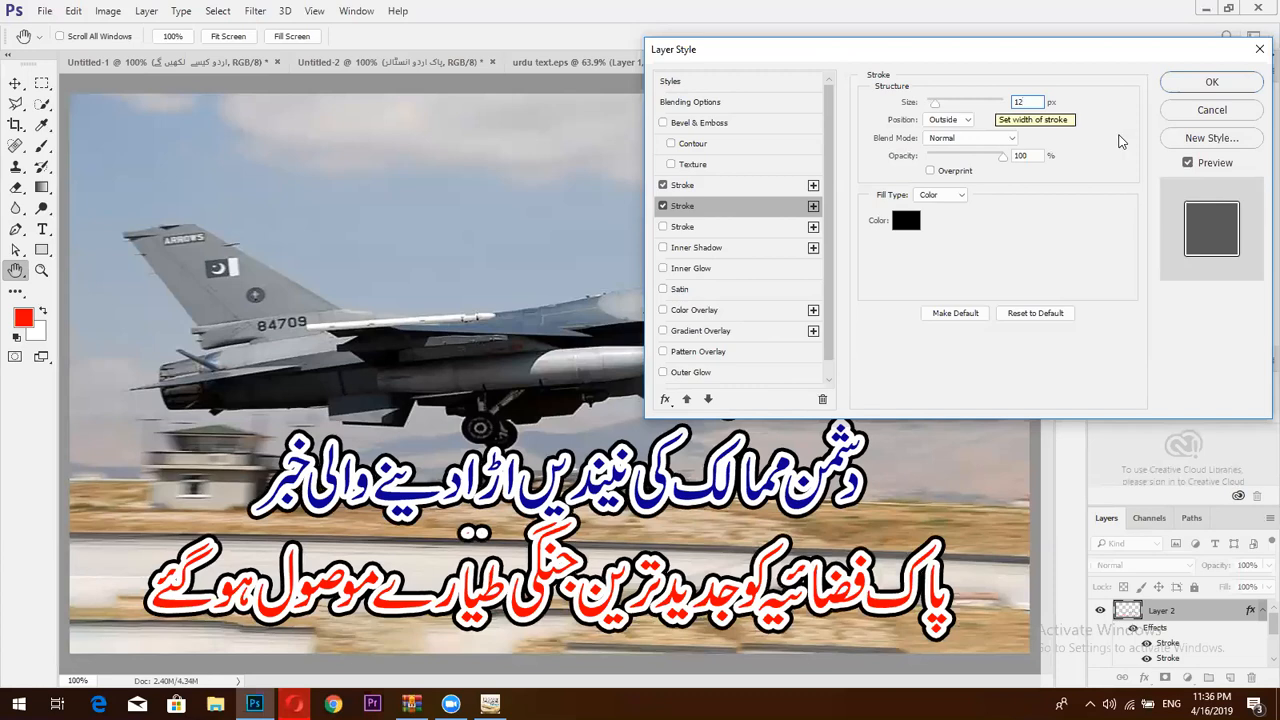
click(1243, 82)
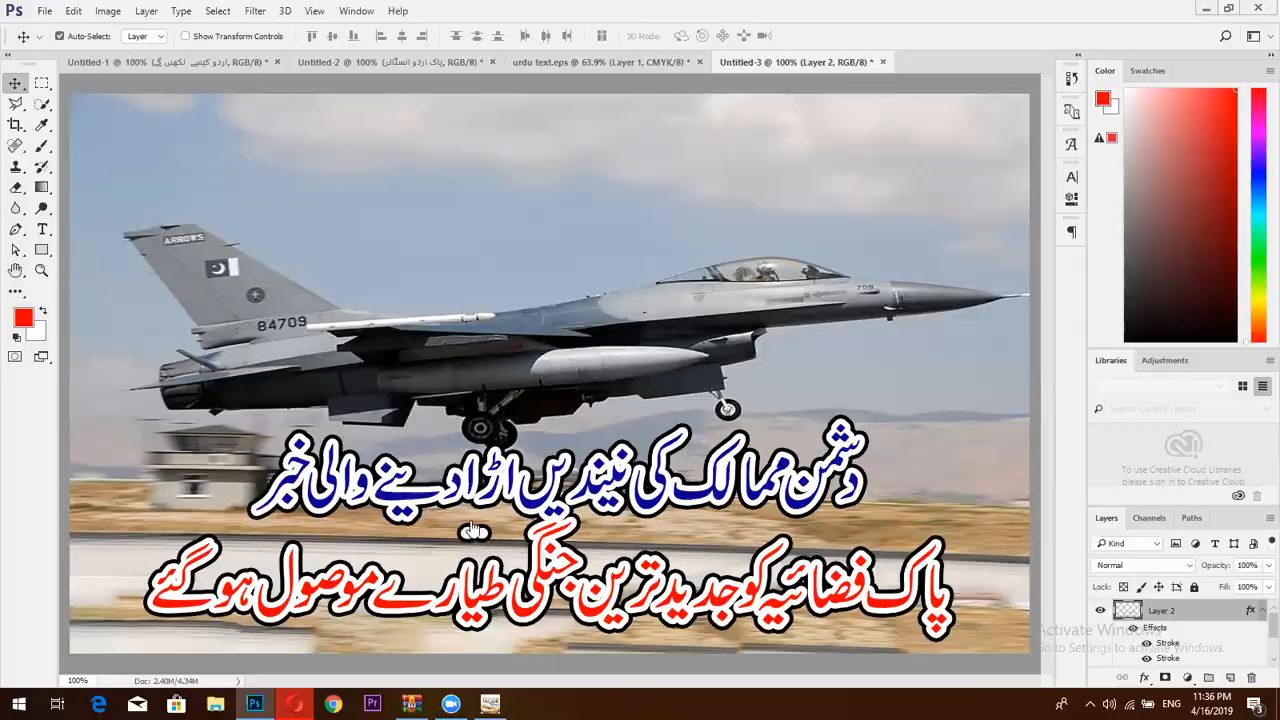
- Compare with the aircraft post on the PNP News page in Opera, and review the headline text in InPage
click(293, 703)
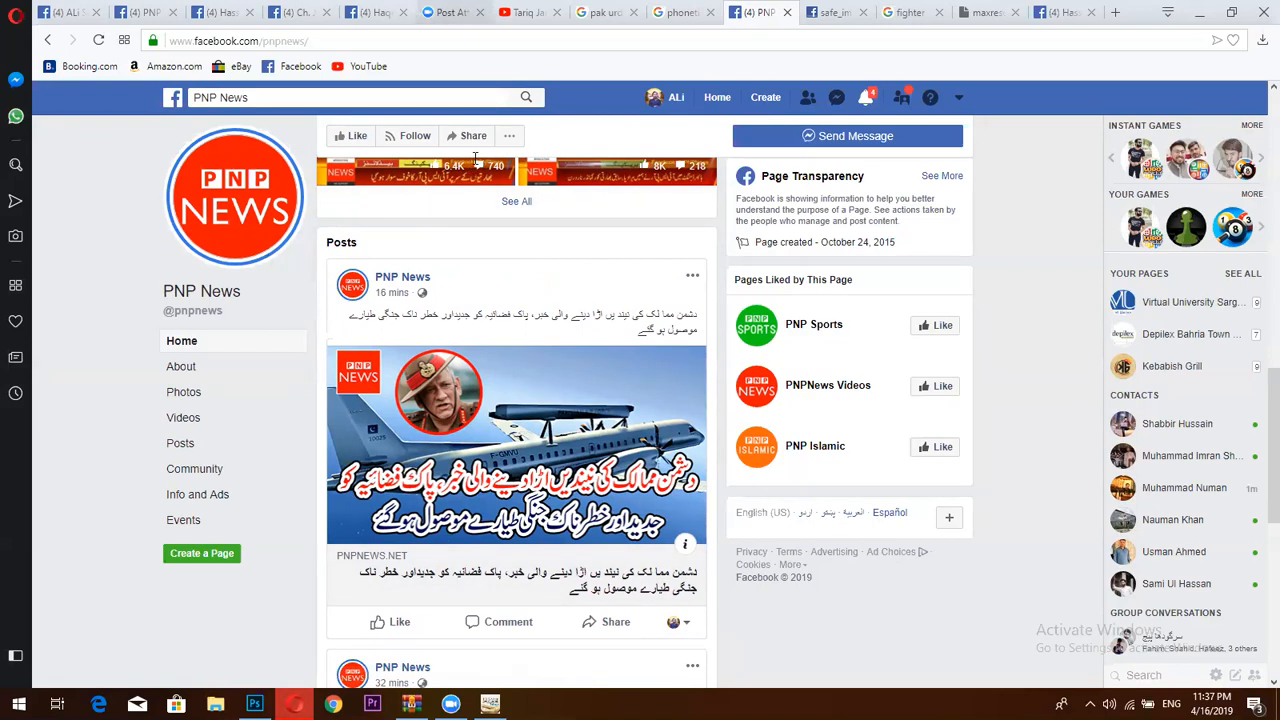
click(1197, 11)
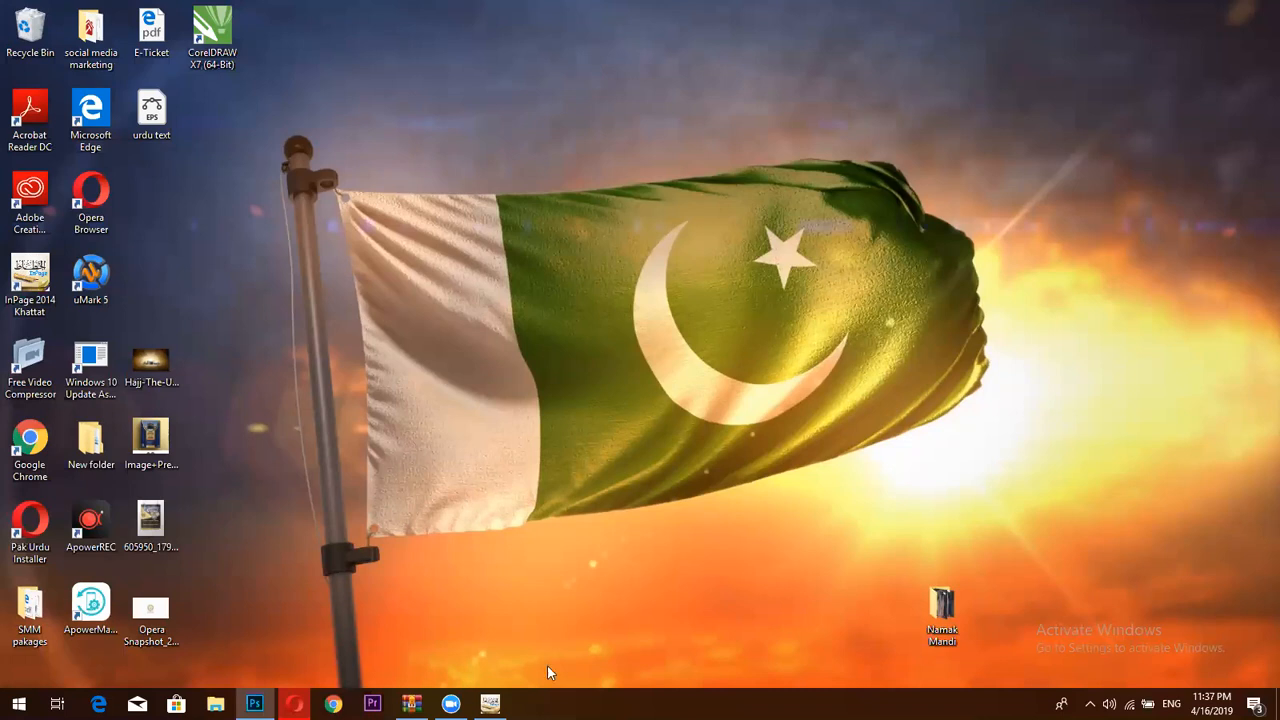
click(490, 703)
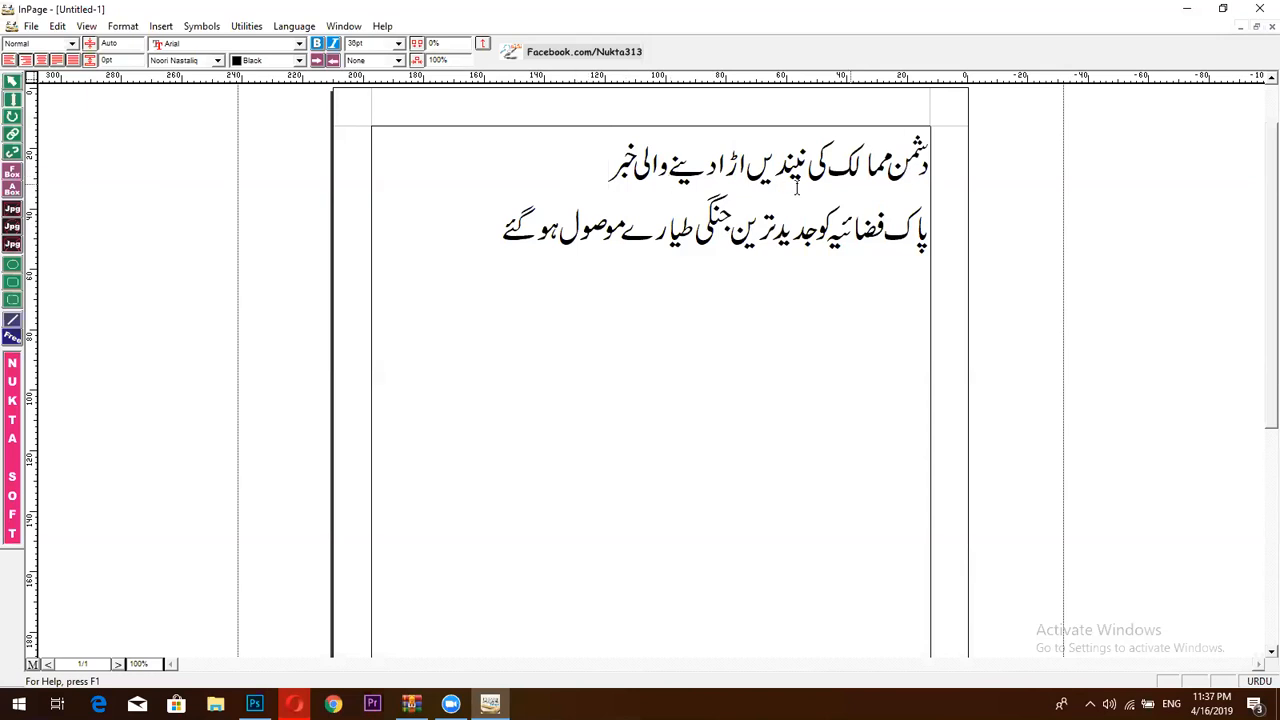
click(295, 704)
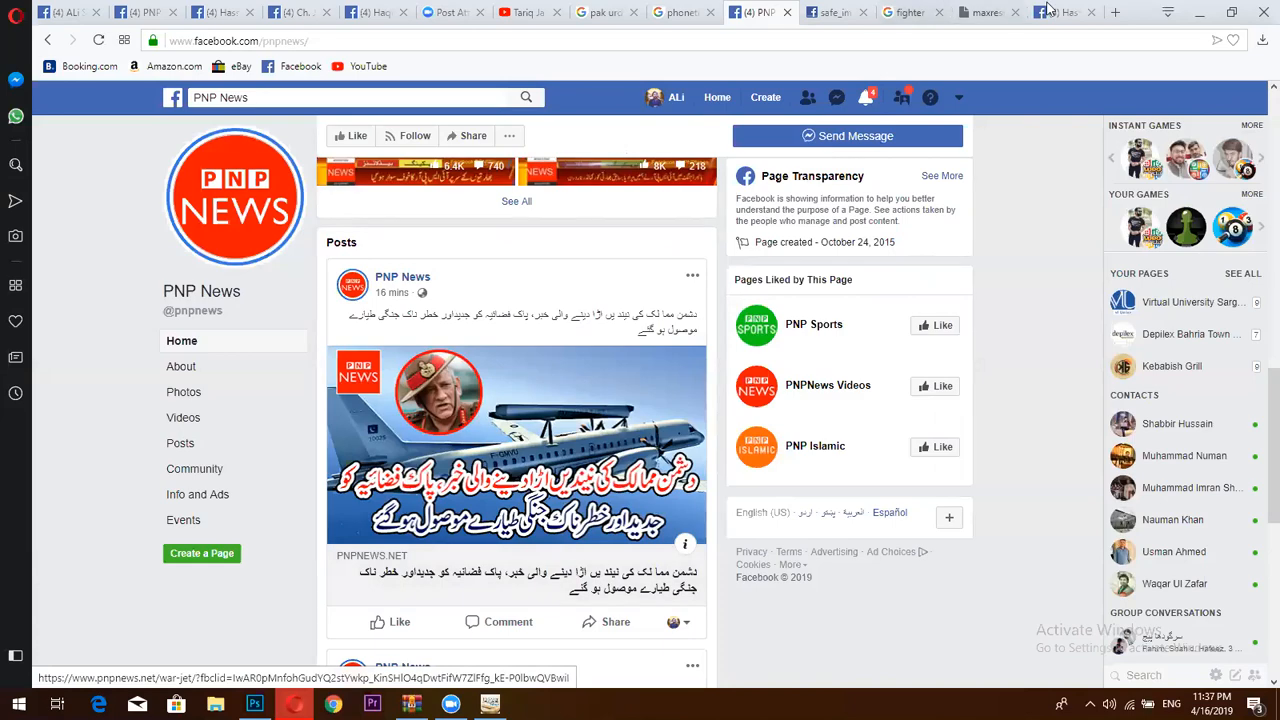
click(1199, 12)
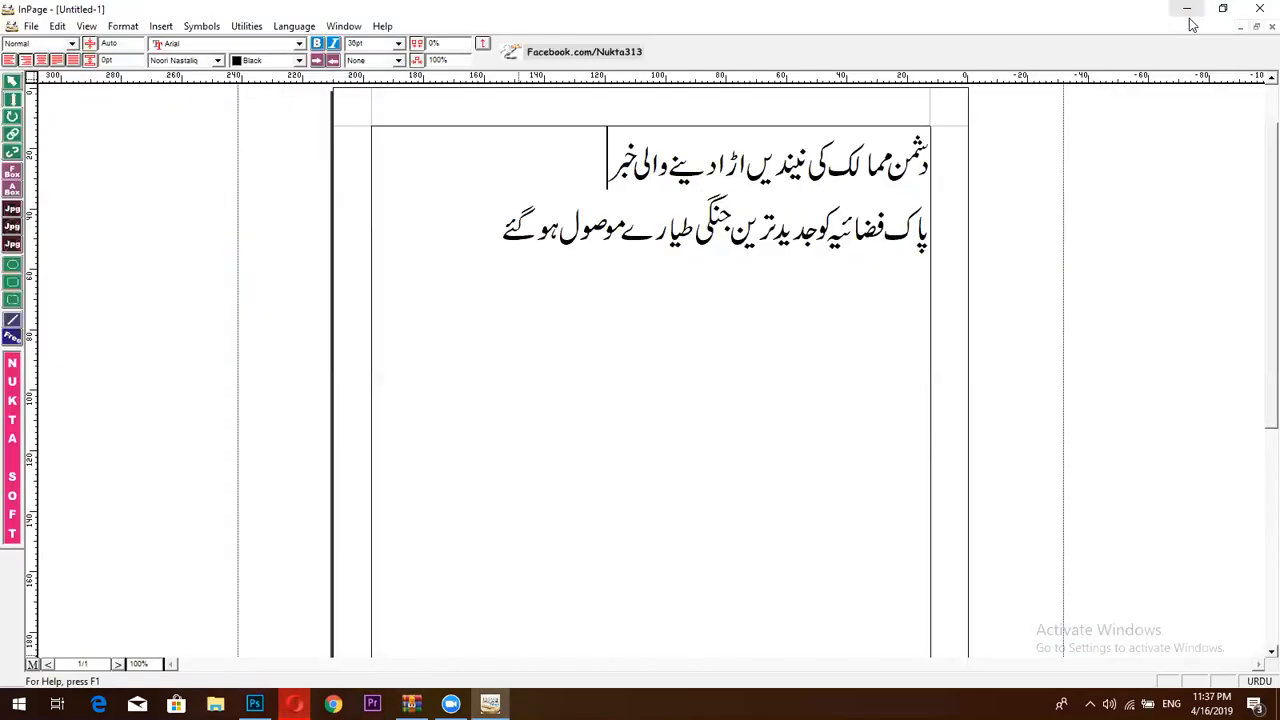
click(1191, 9)
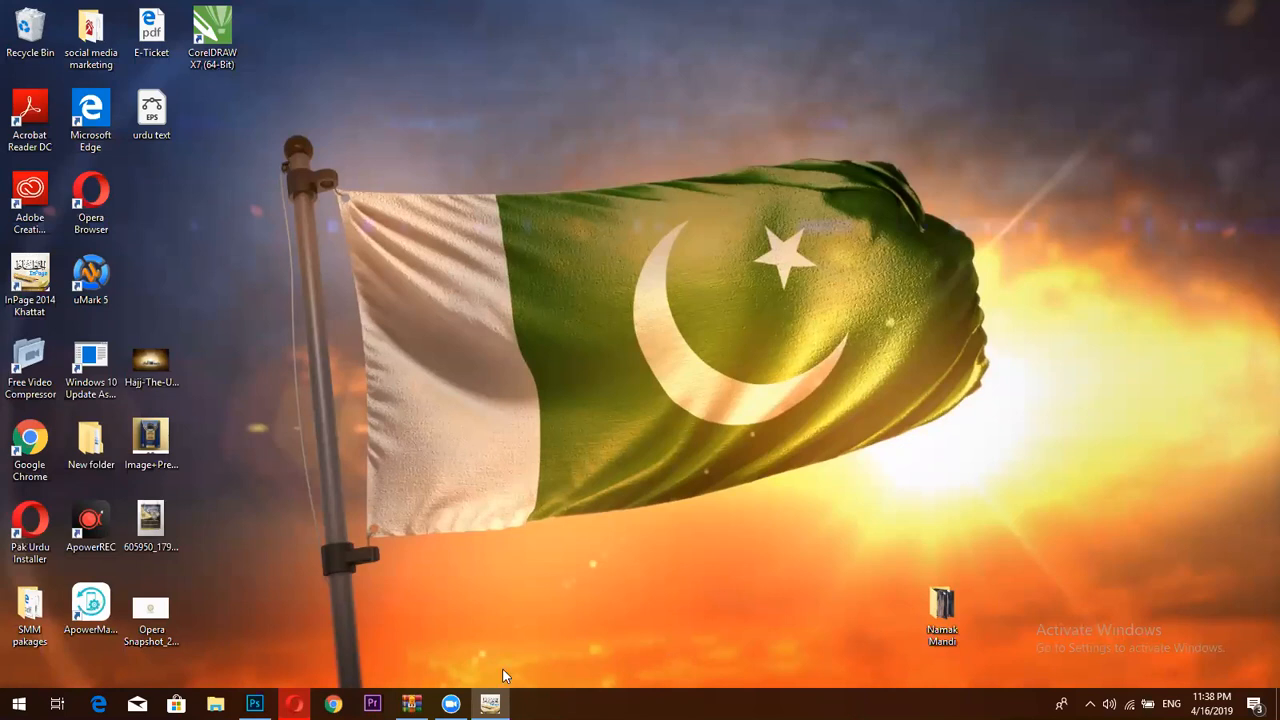
- Start exporting the InPage headline page as a picture with the Encapsulated PostScript file type
click(490, 703)
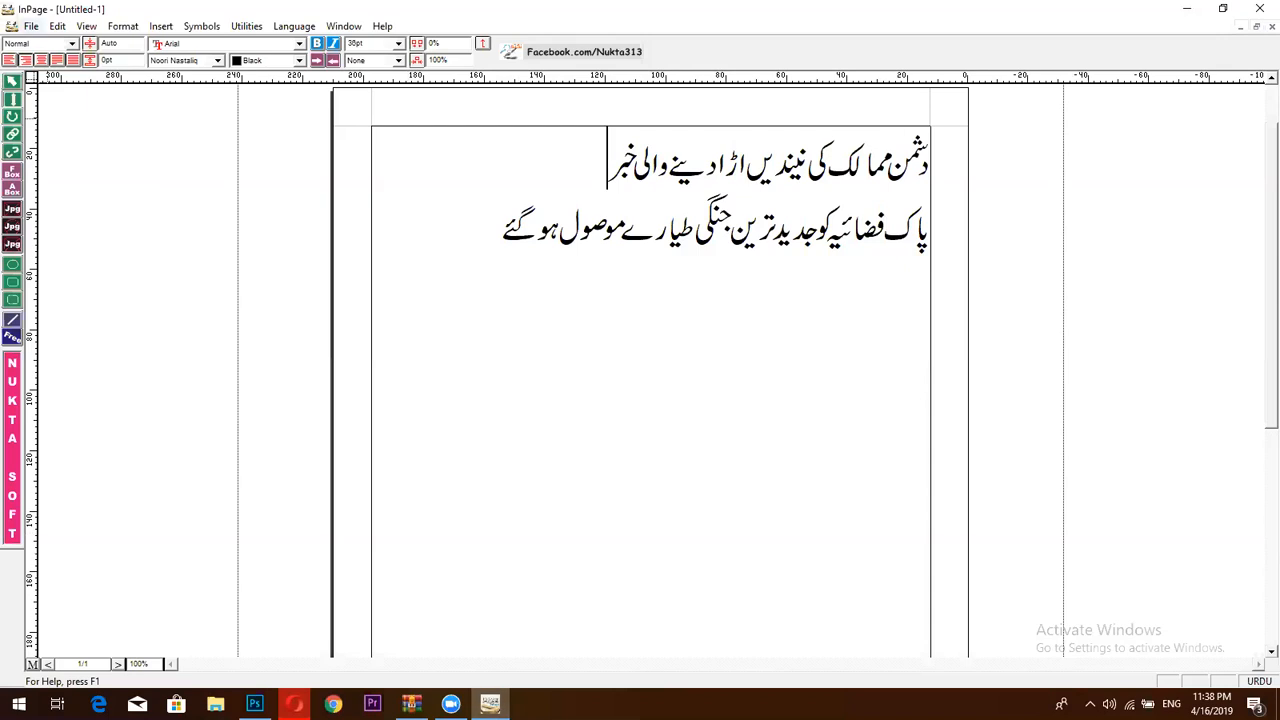
click(31, 26)
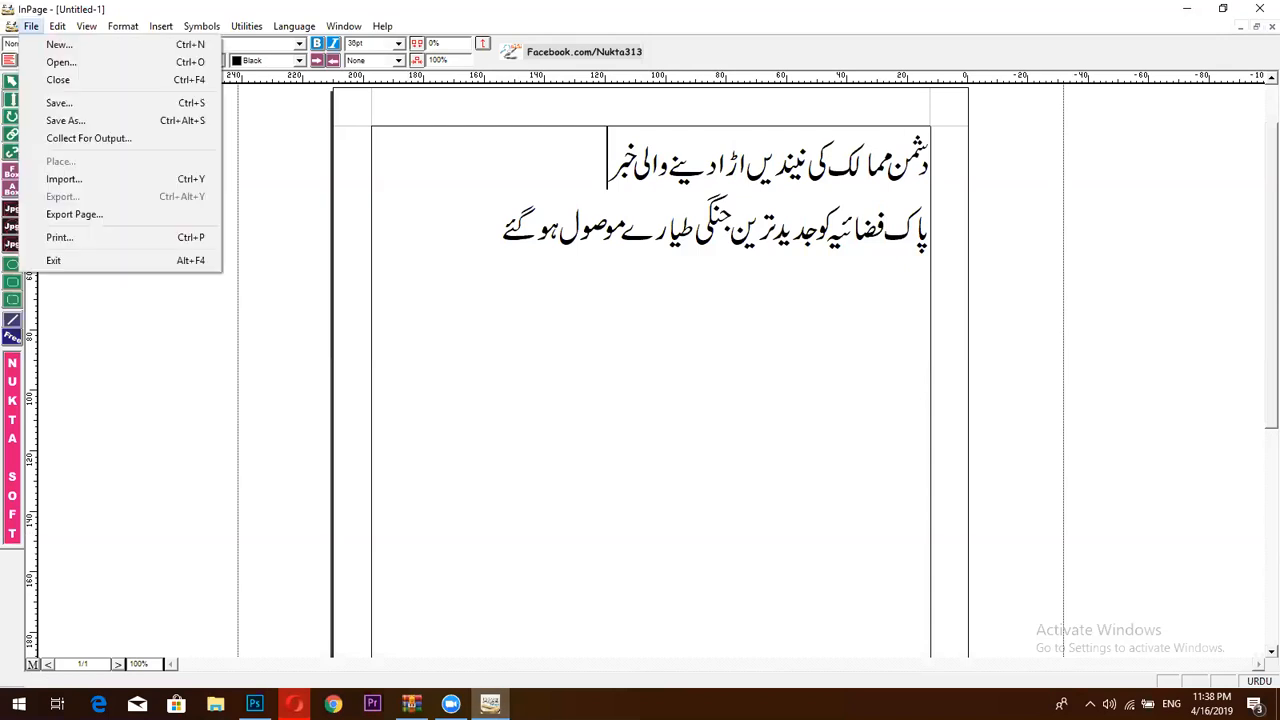
click(96, 216)
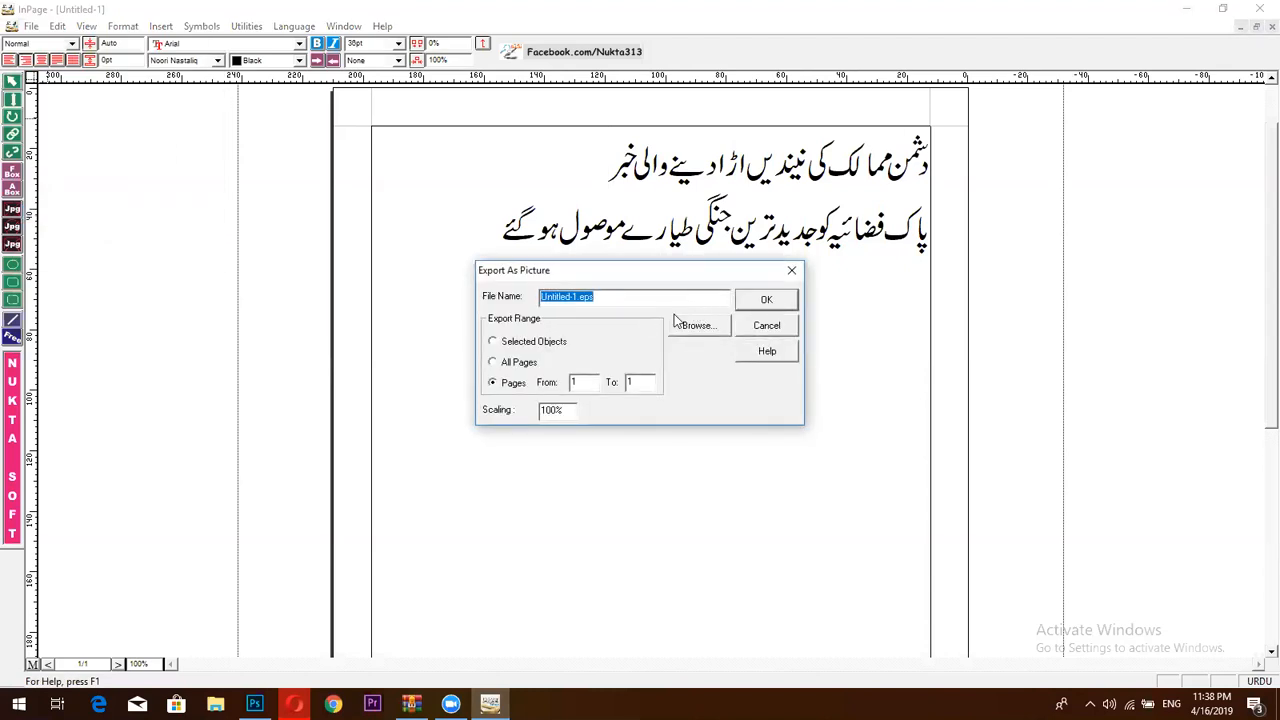
click(692, 326)
click(617, 436)
click(618, 460)
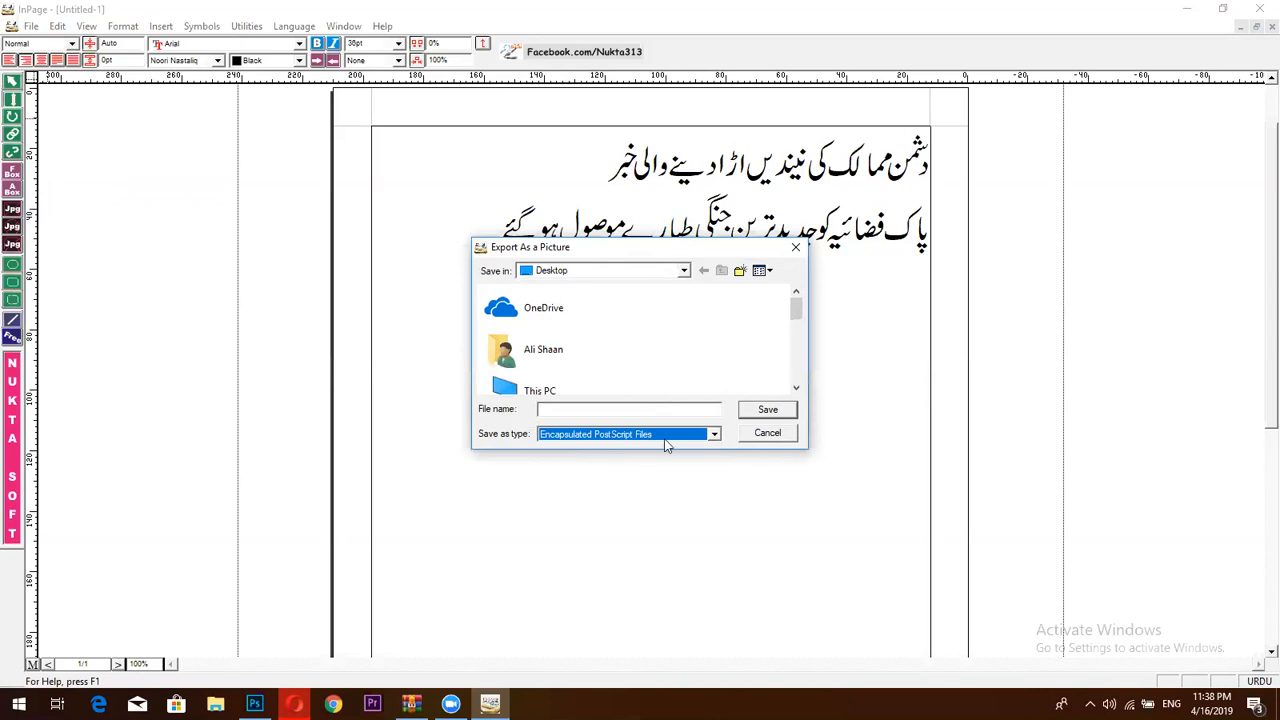
- Export page 1 to the Desktop over the existing "urdu text" EPS file at 100% scaling
drag(796, 312, 796, 376)
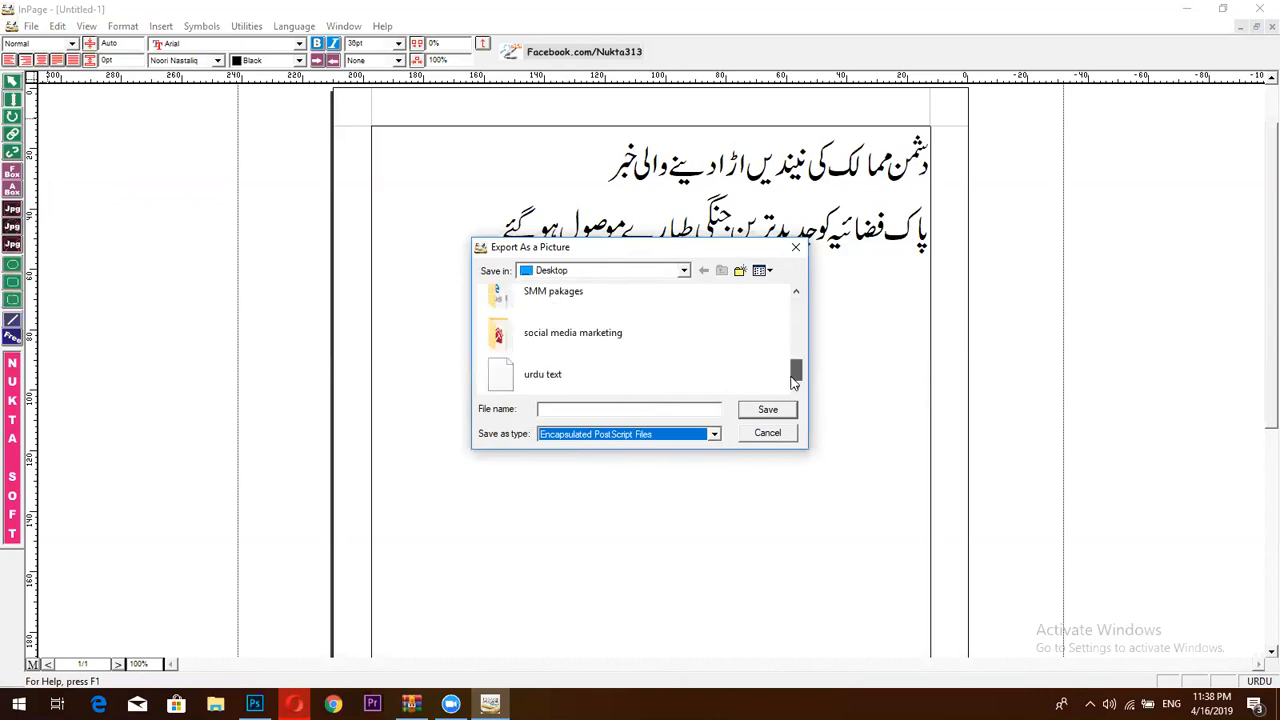
click(584, 370)
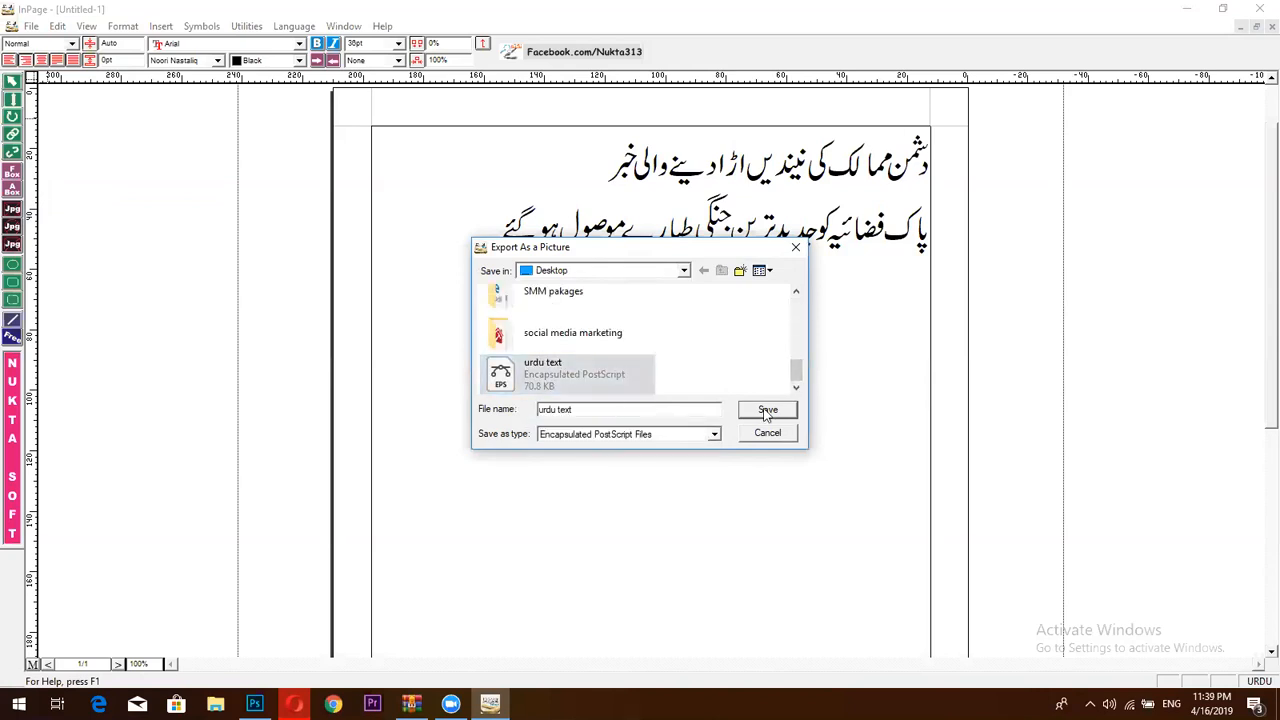
click(767, 410)
click(684, 358)
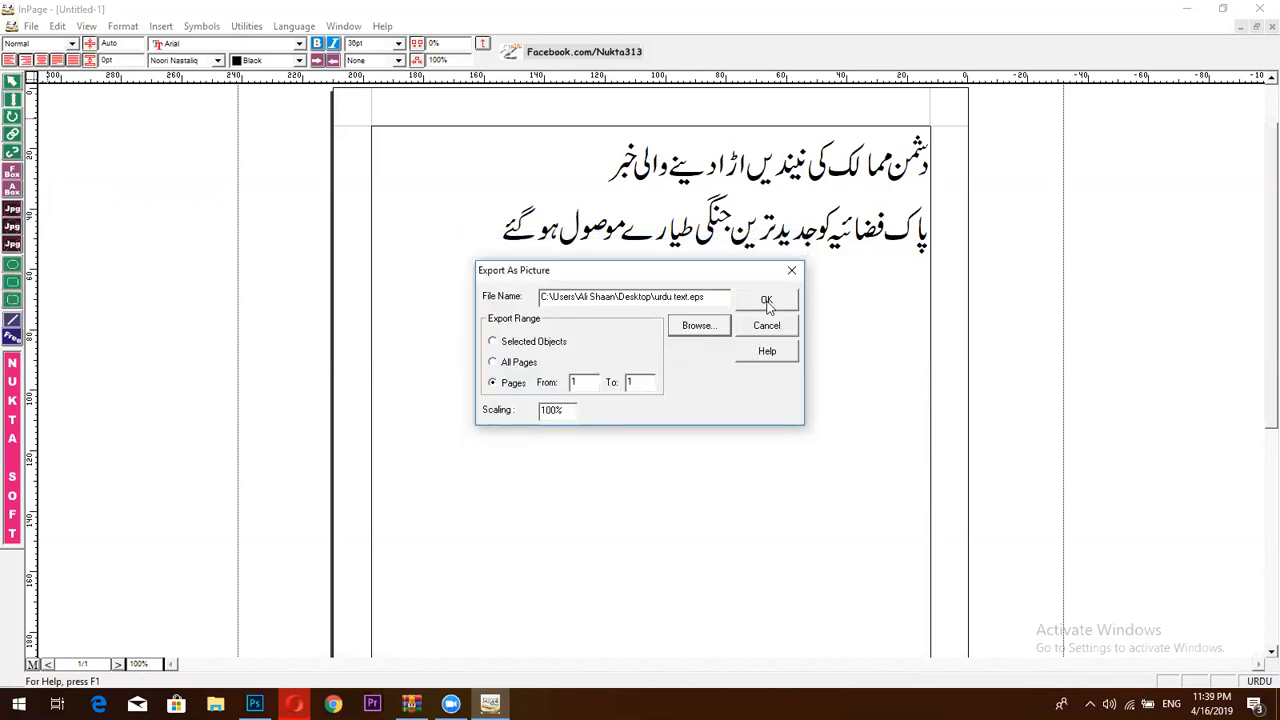
click(768, 303)
click(682, 385)
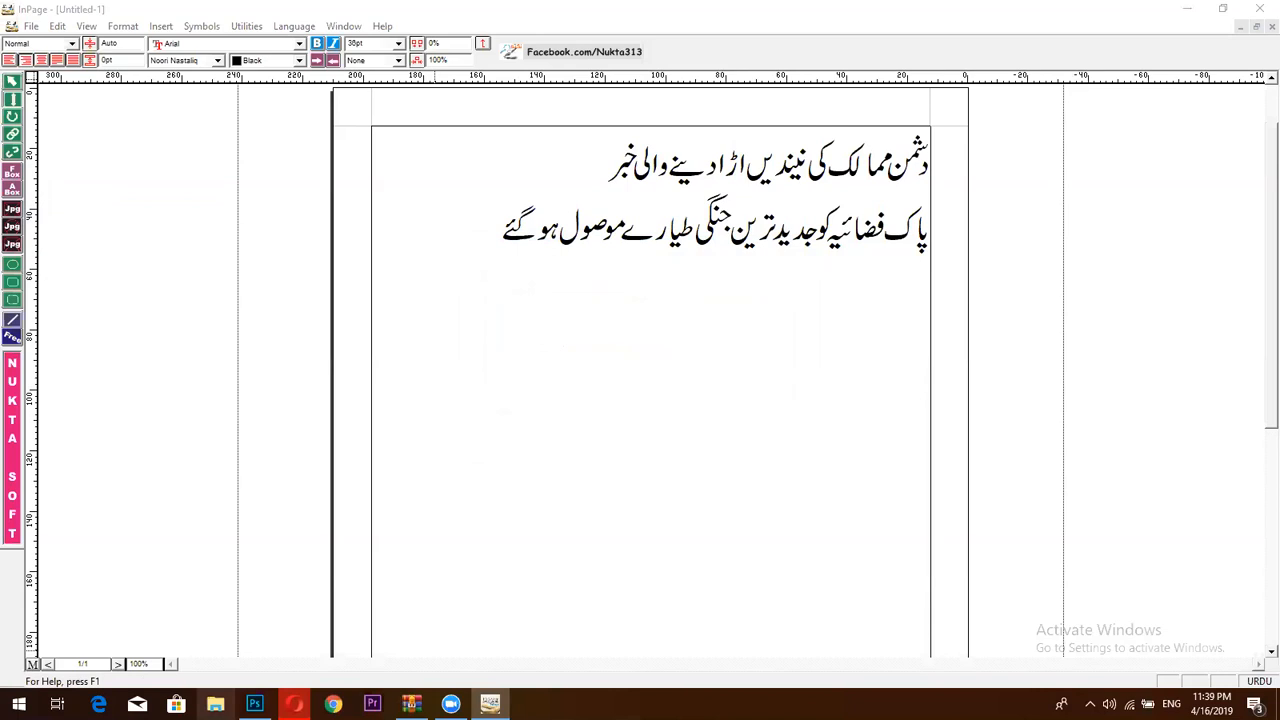
- Open the "urdu text" EPS from the Desktop in Photoshop, rasterized at 300 pixels/inch in CMYK Color
click(215, 704)
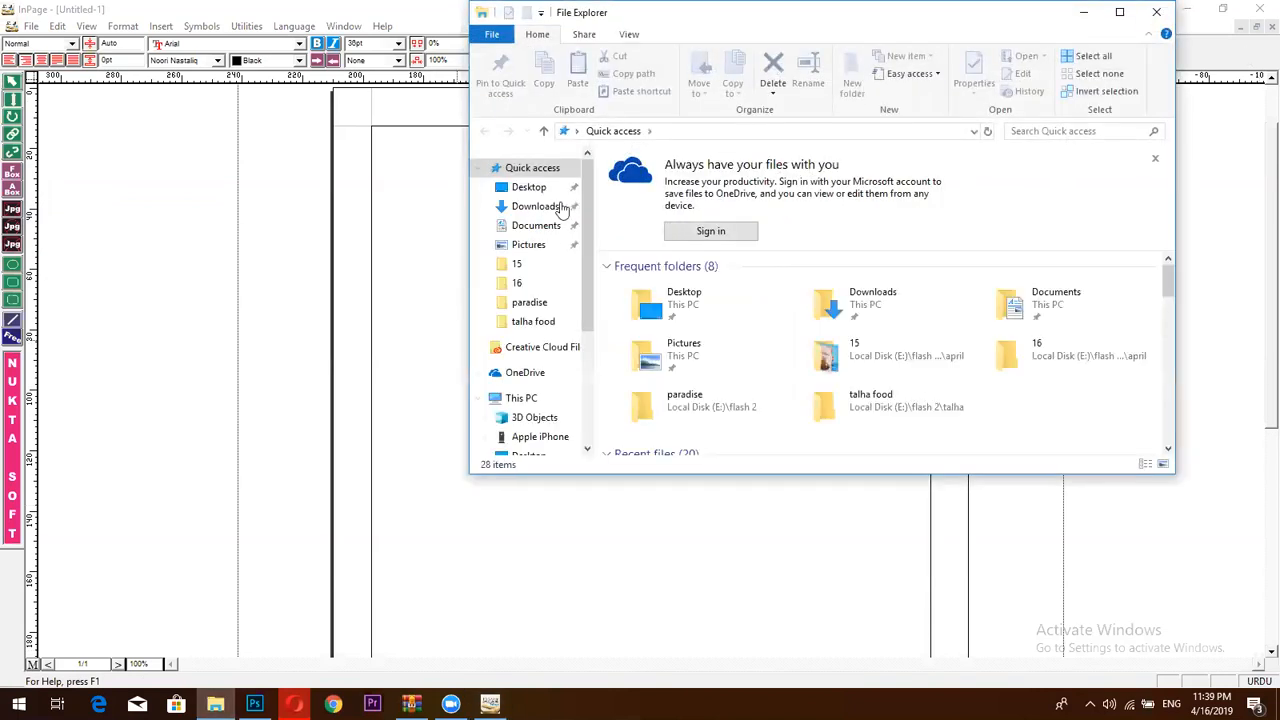
click(530, 188)
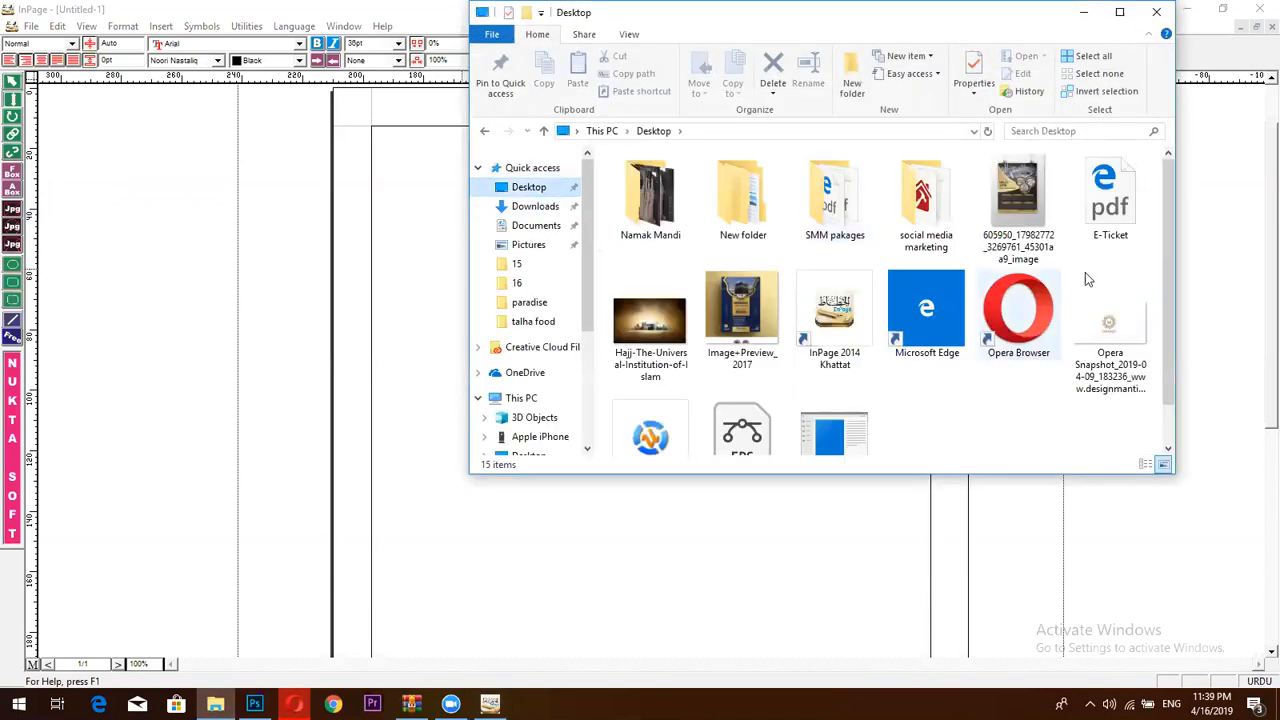
drag(742, 430, 945, 57)
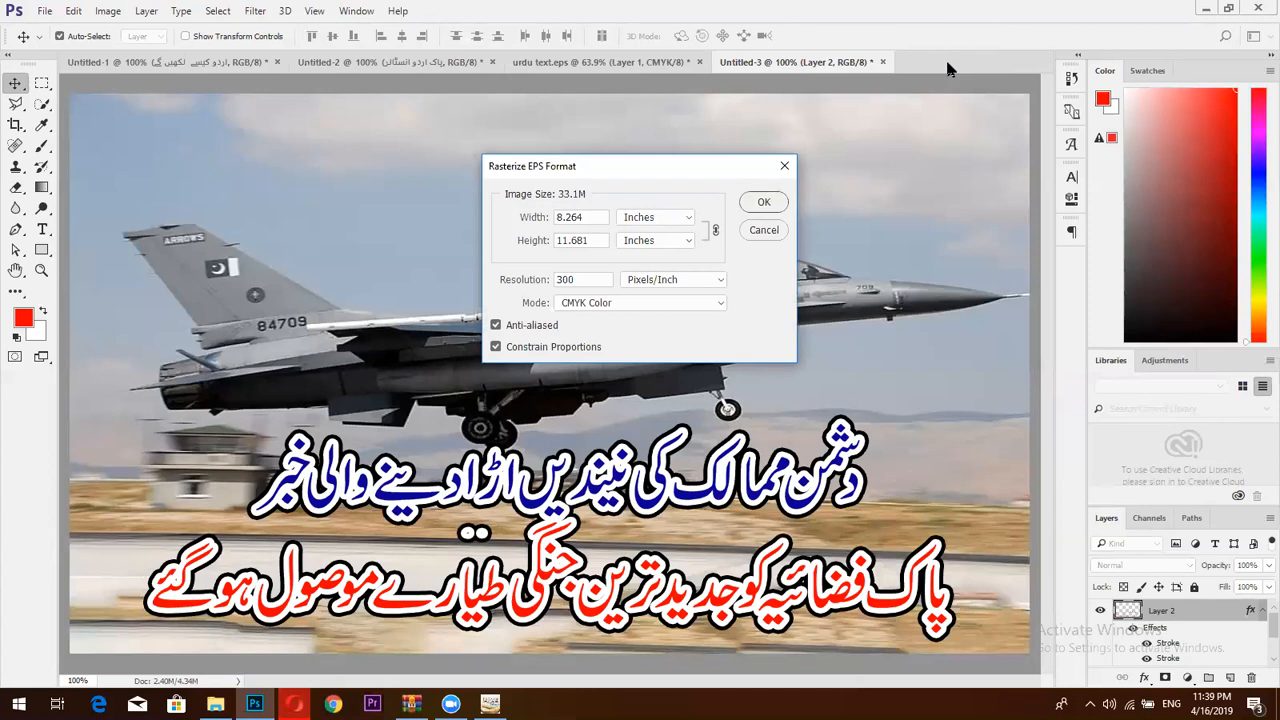
click(763, 202)
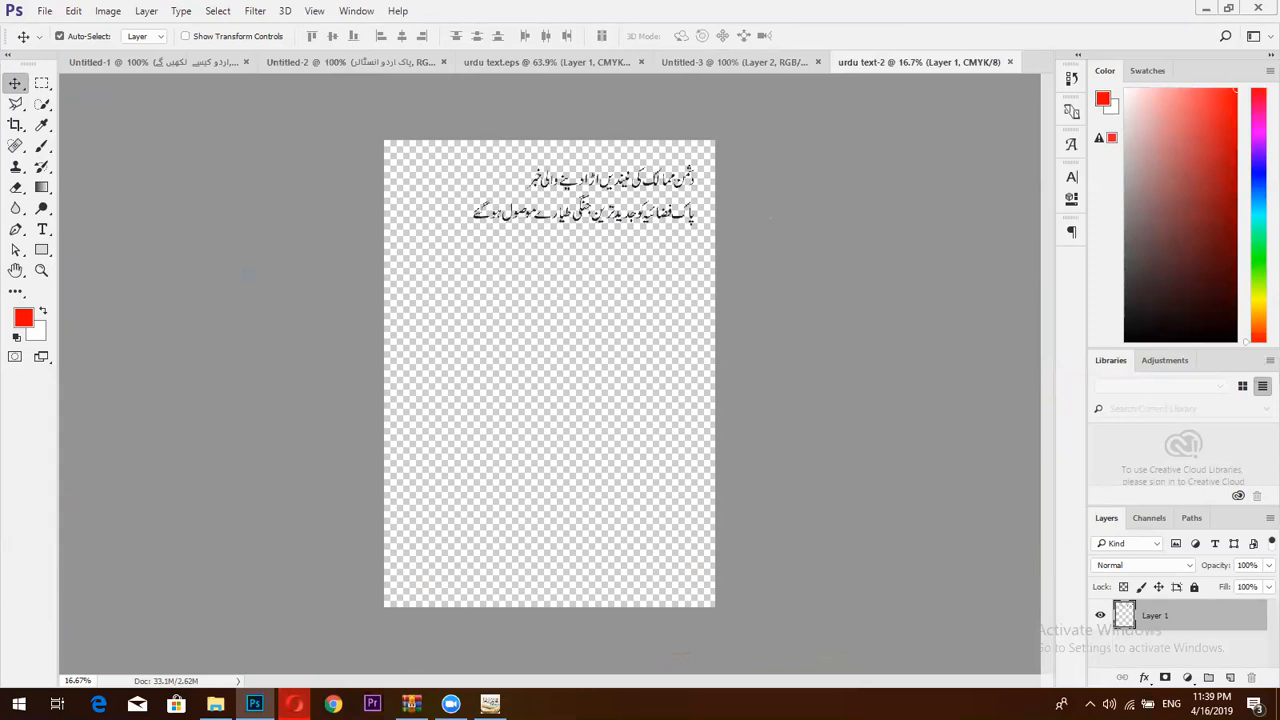
- Switch to the PNP News page in Opera and open the article linked from the aircraft post
click(1207, 8)
click(1090, 18)
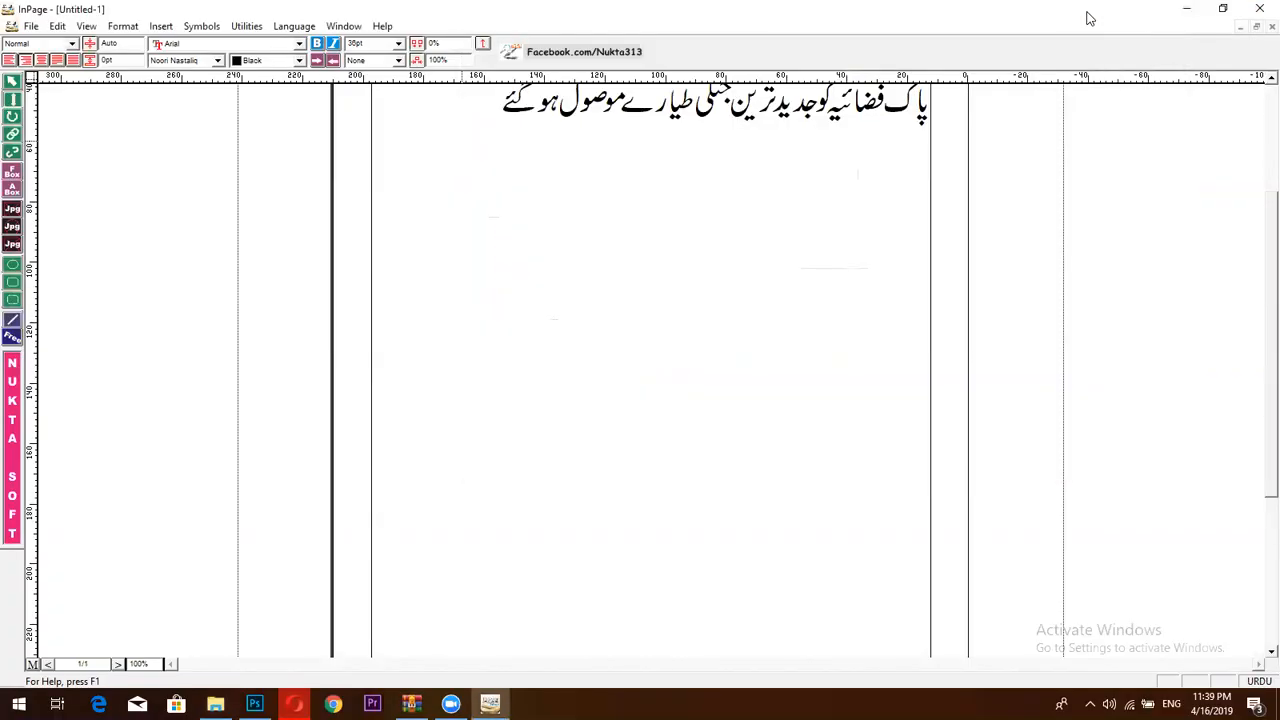
click(1188, 8)
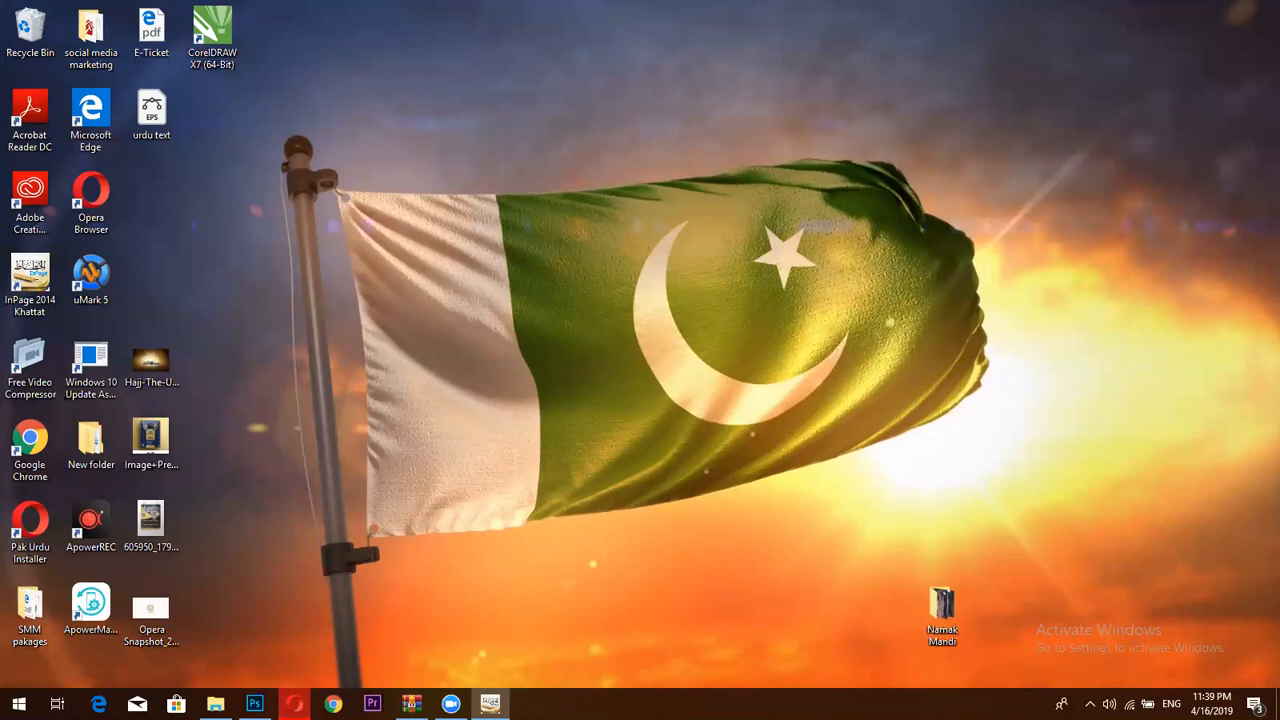
click(294, 704)
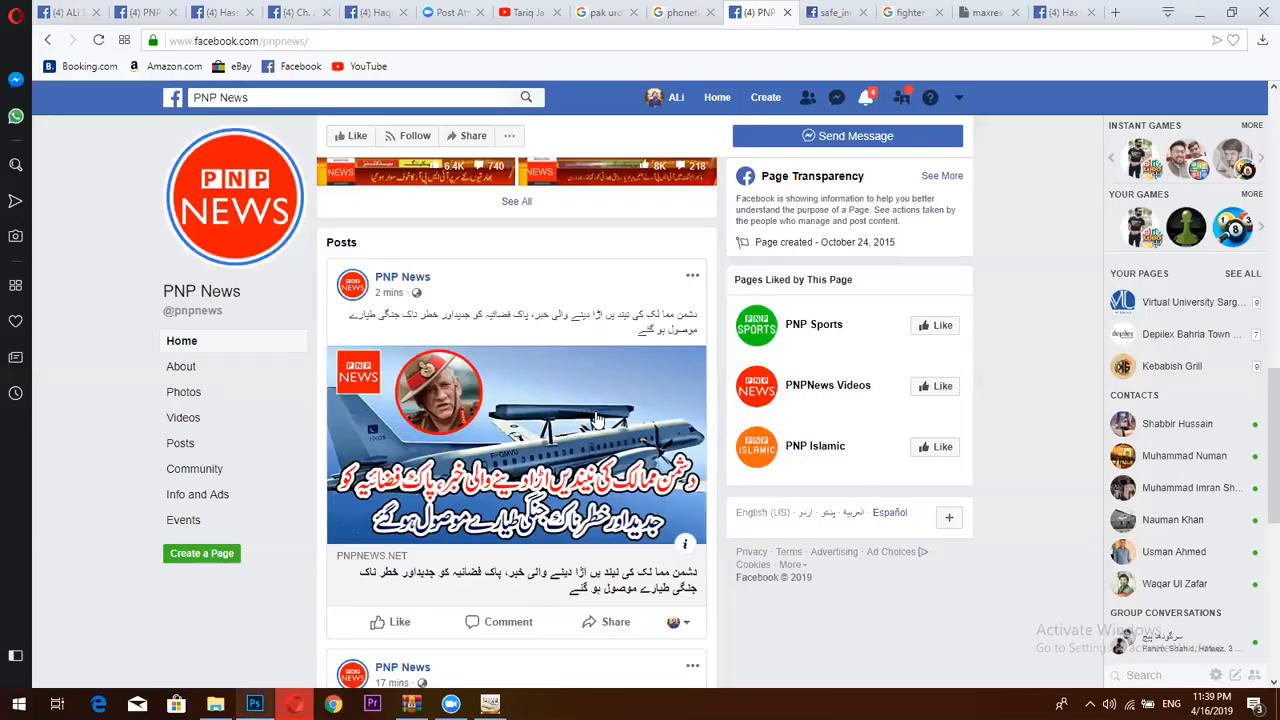
click(548, 410)
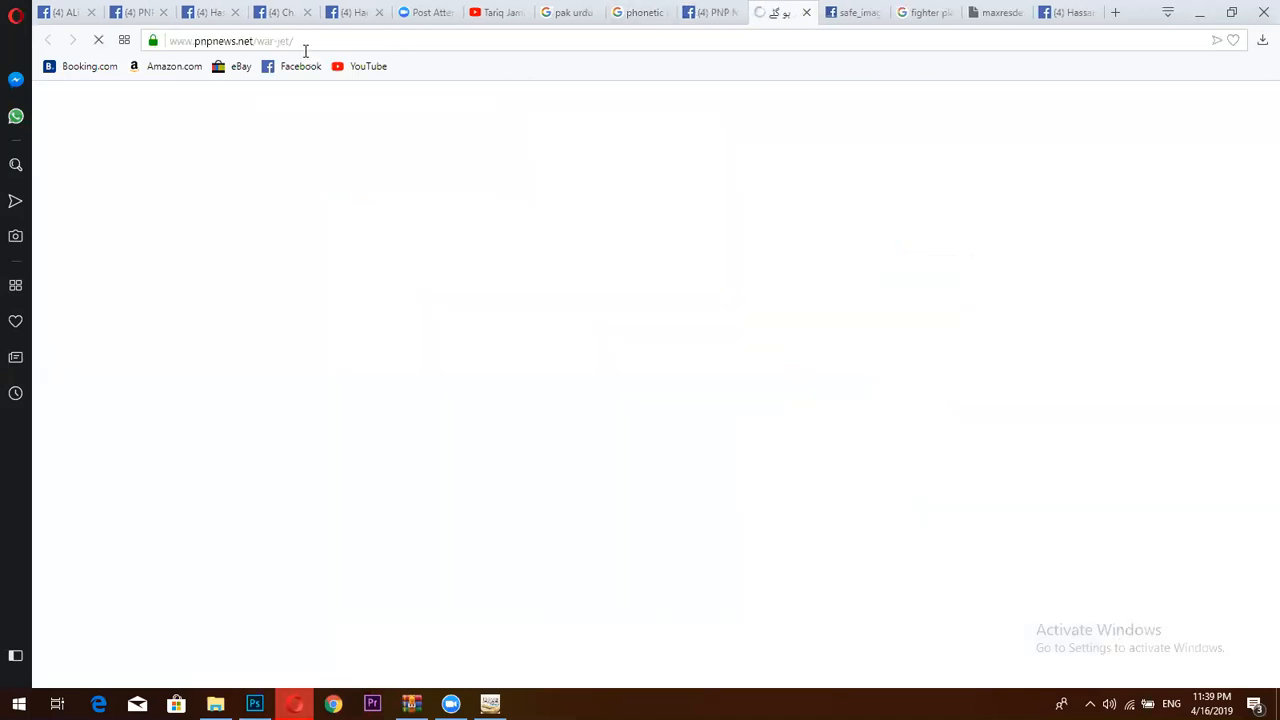
- Select the full web address of the PNP News war-jet article
drag(311, 40, 267, 41)
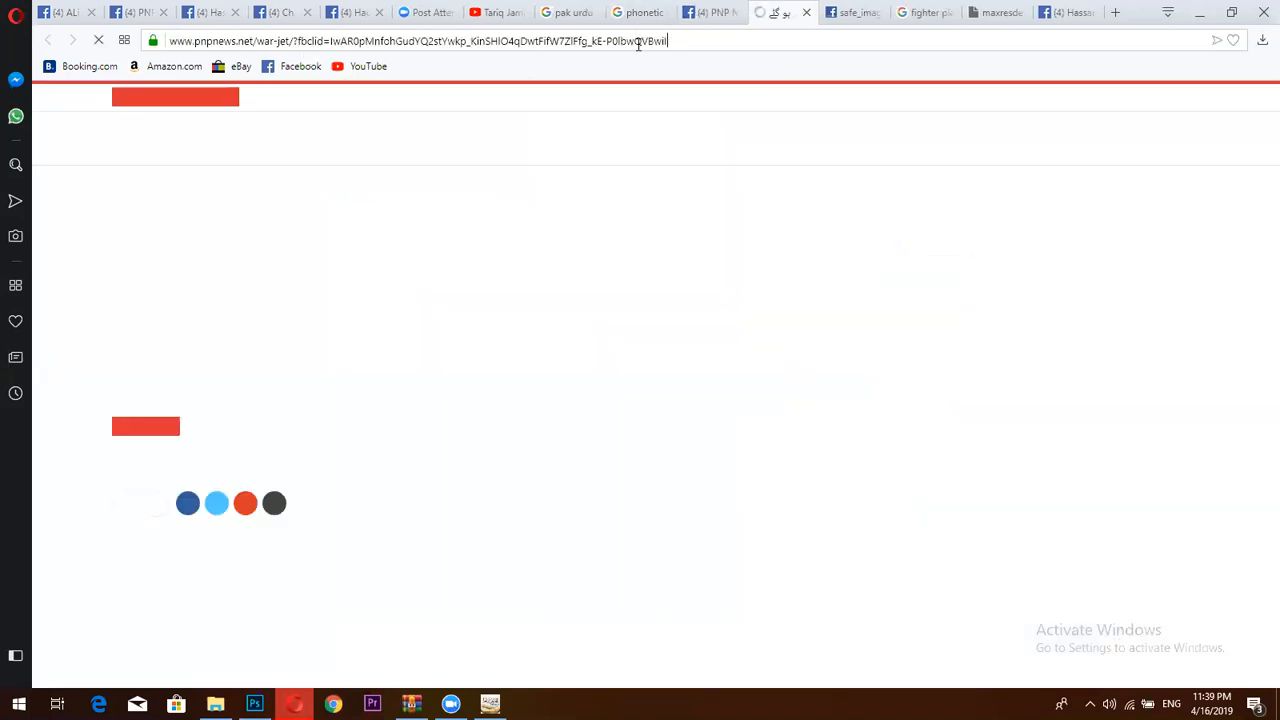
click(296, 40)
click(296, 41)
double_click(298, 41)
drag(298, 41, 299, 41)
triple_click(314, 41)
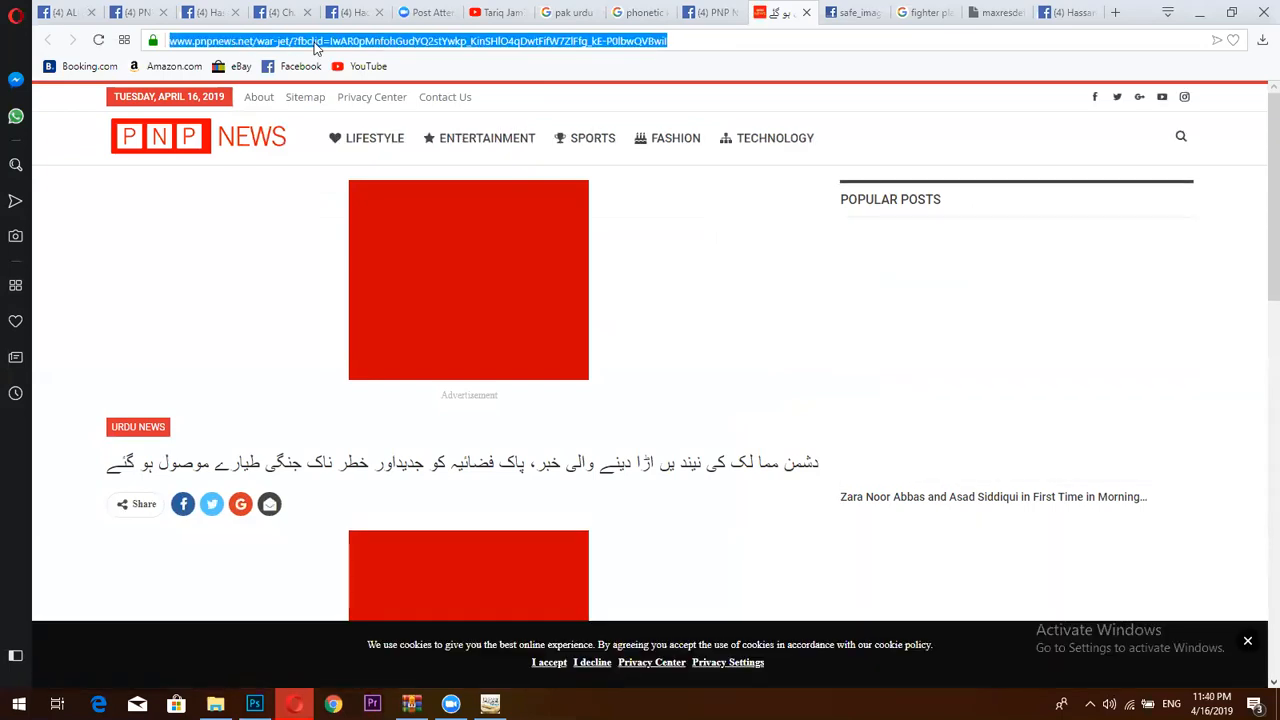
text(urd)
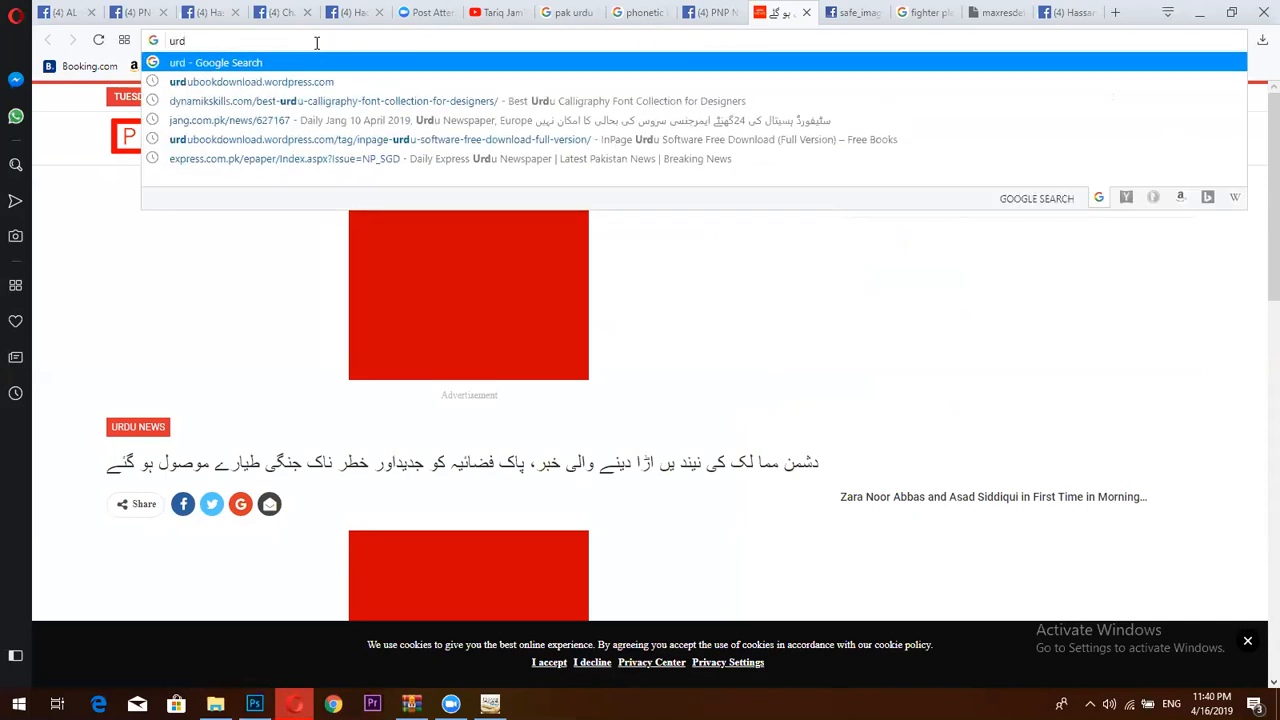
click(1013, 10)
key(ctrl+Tab)
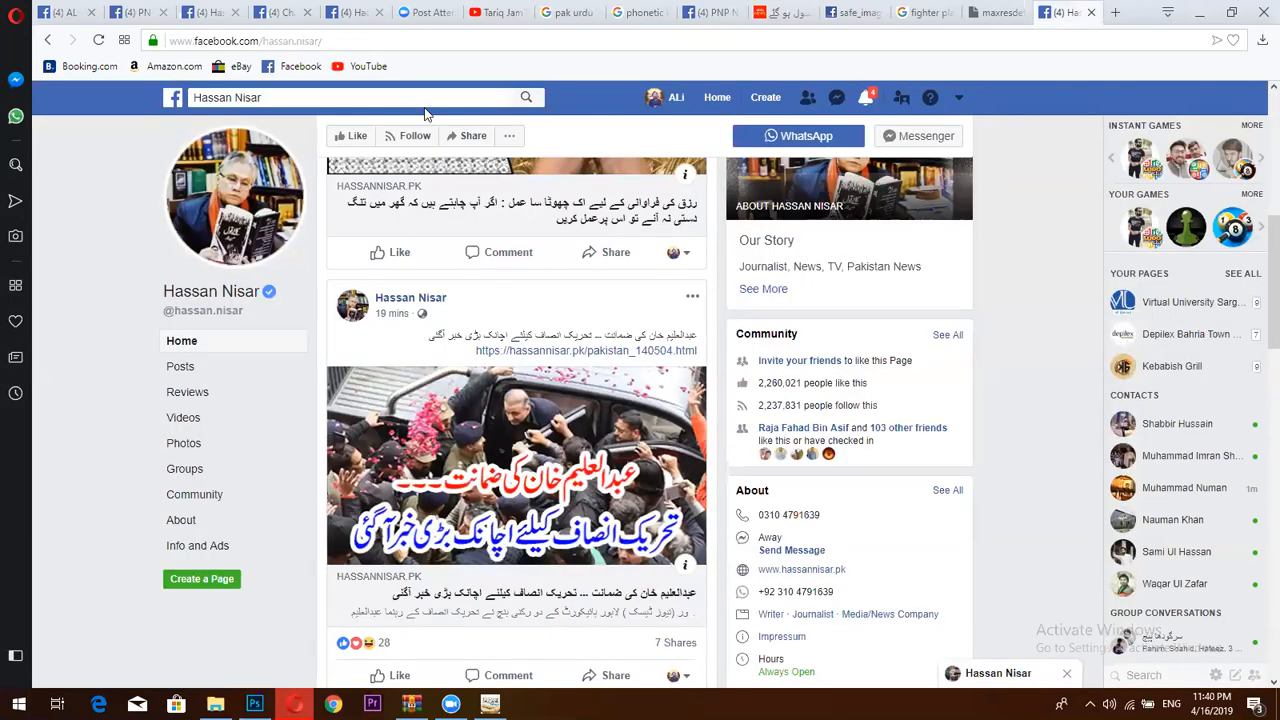
- Open Facebook in a new browser tab, search for "urdu updates" and open the Urdu Updates page
click(1115, 12)
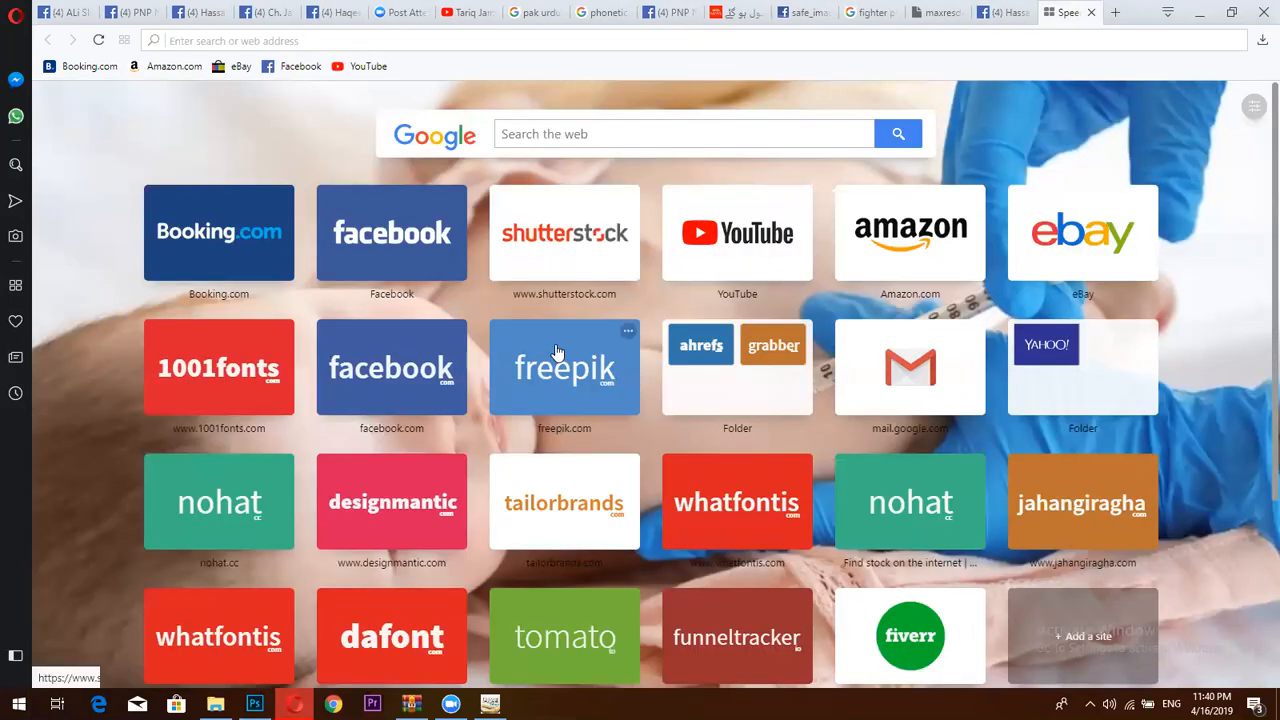
click(397, 233)
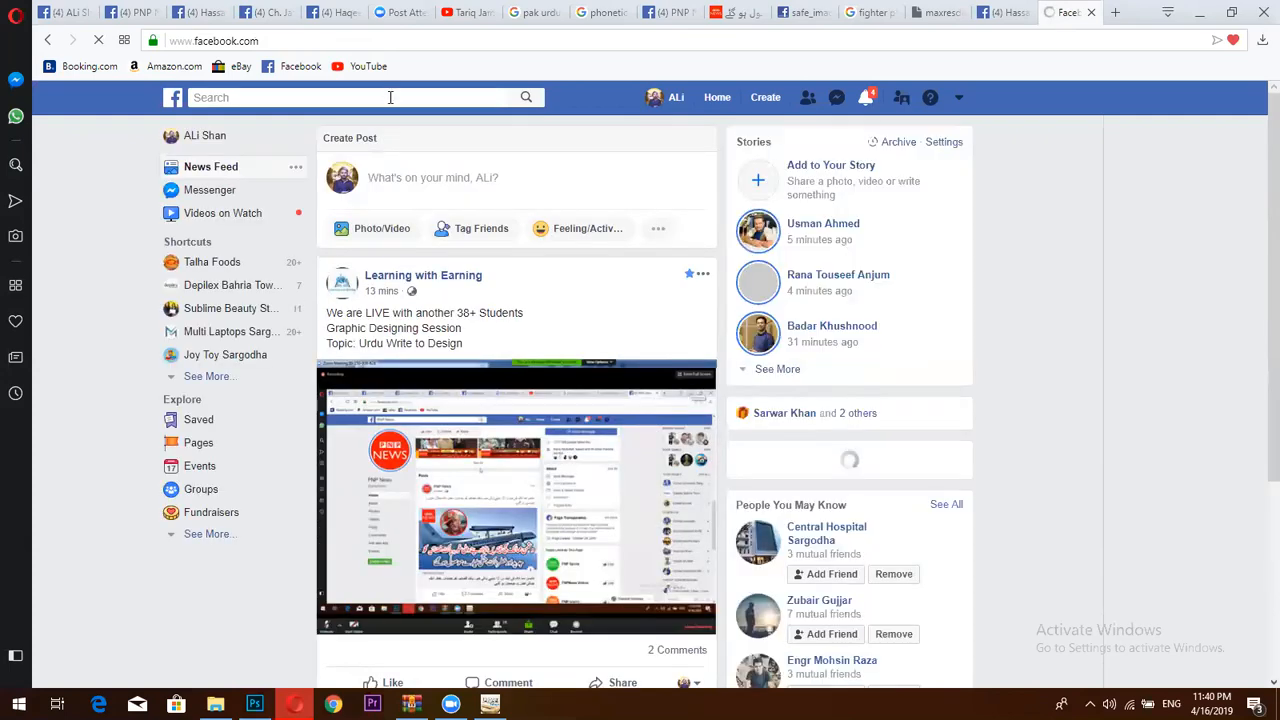
click(390, 98)
text(u)
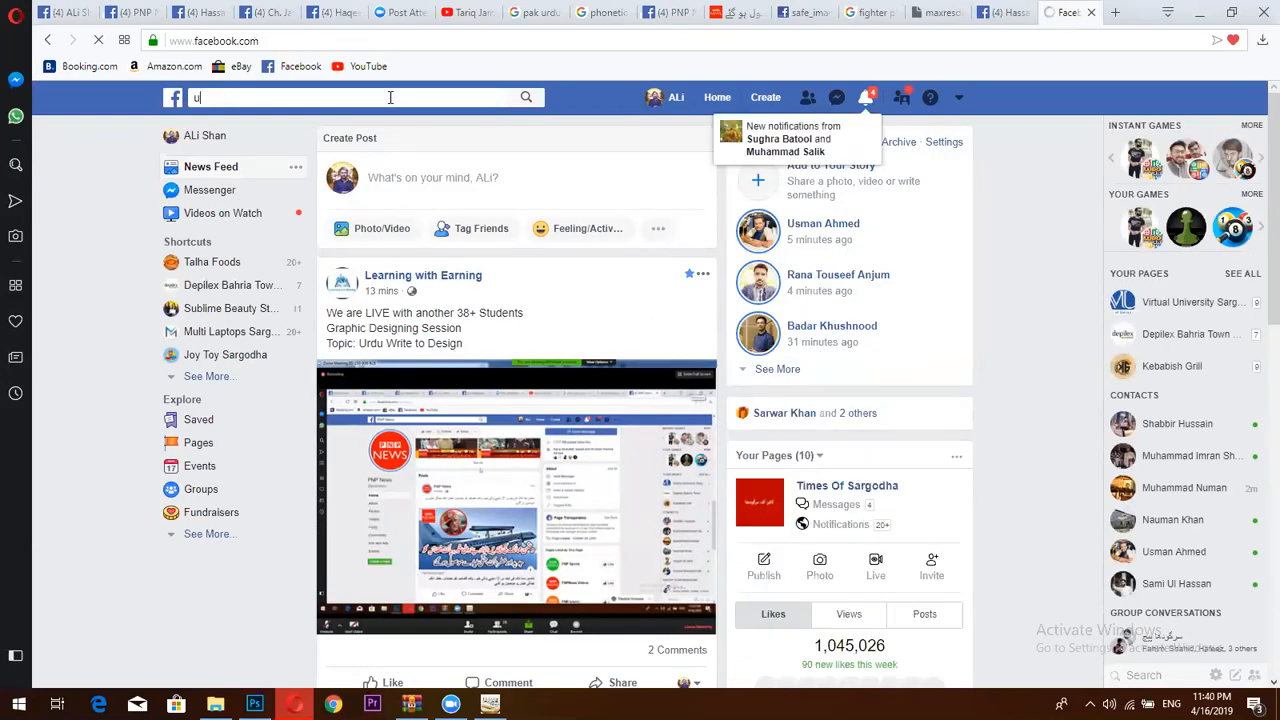
text(rd)
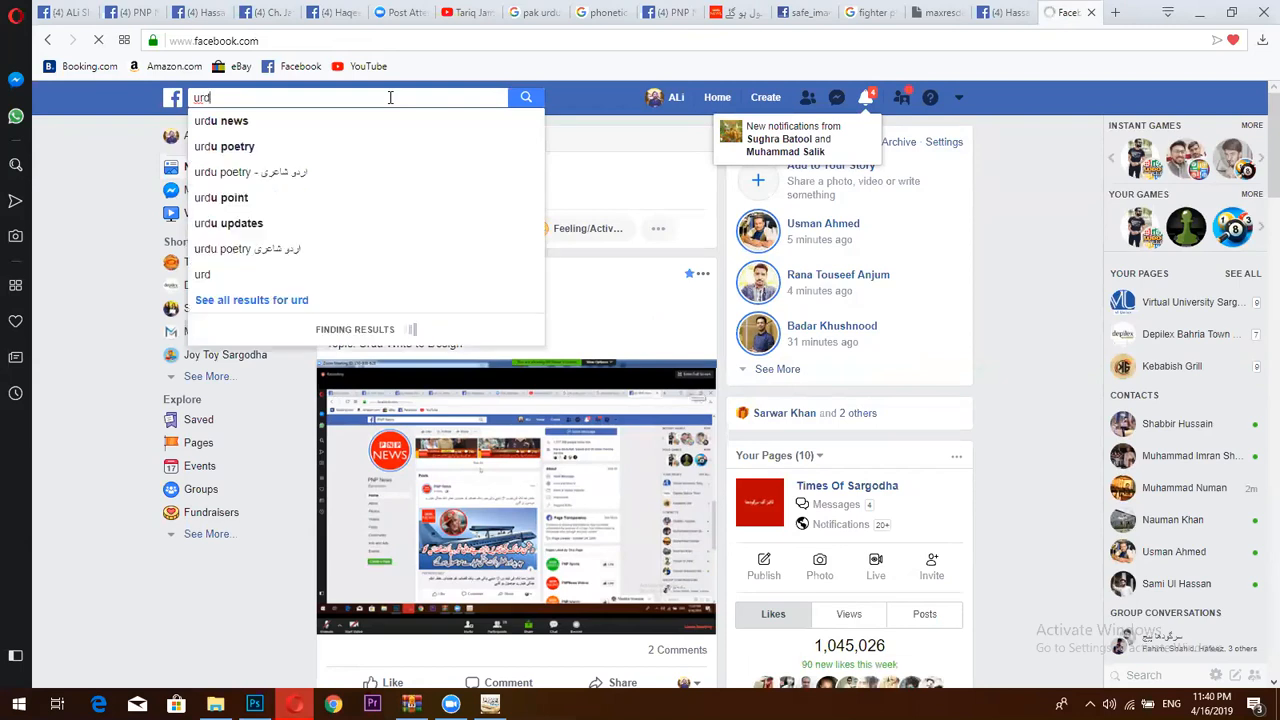
text(u )
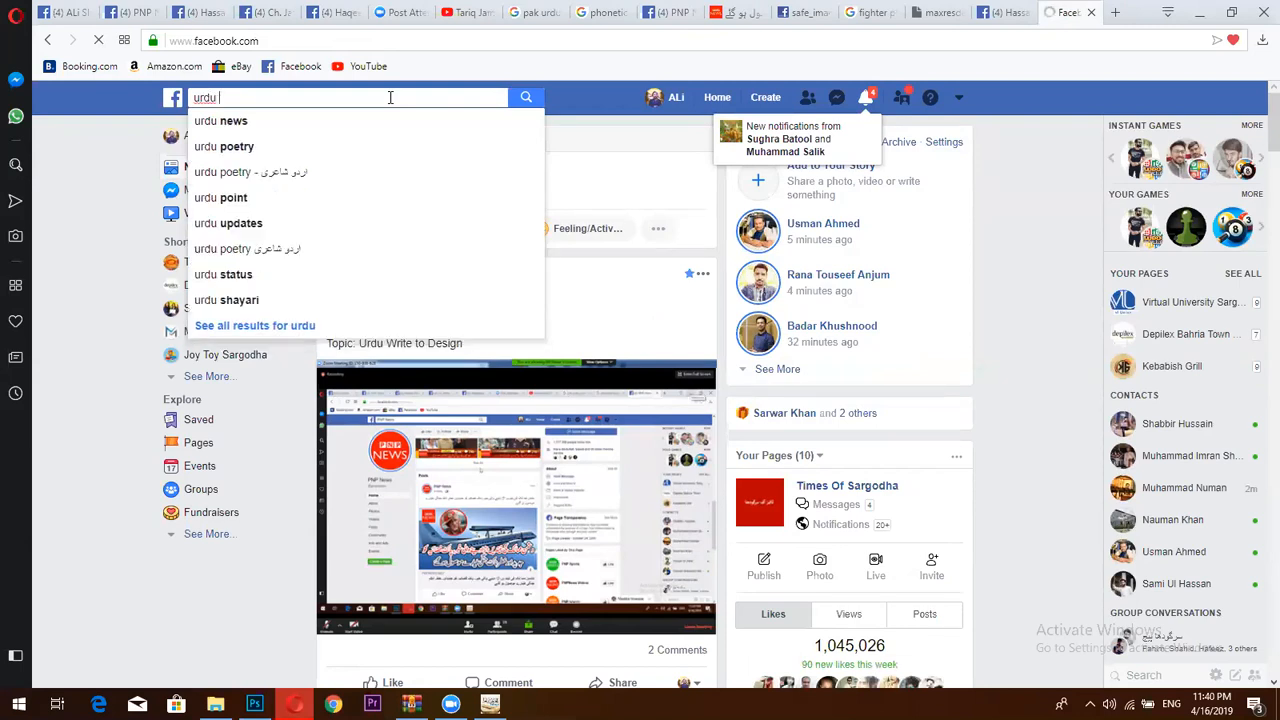
text(upda)
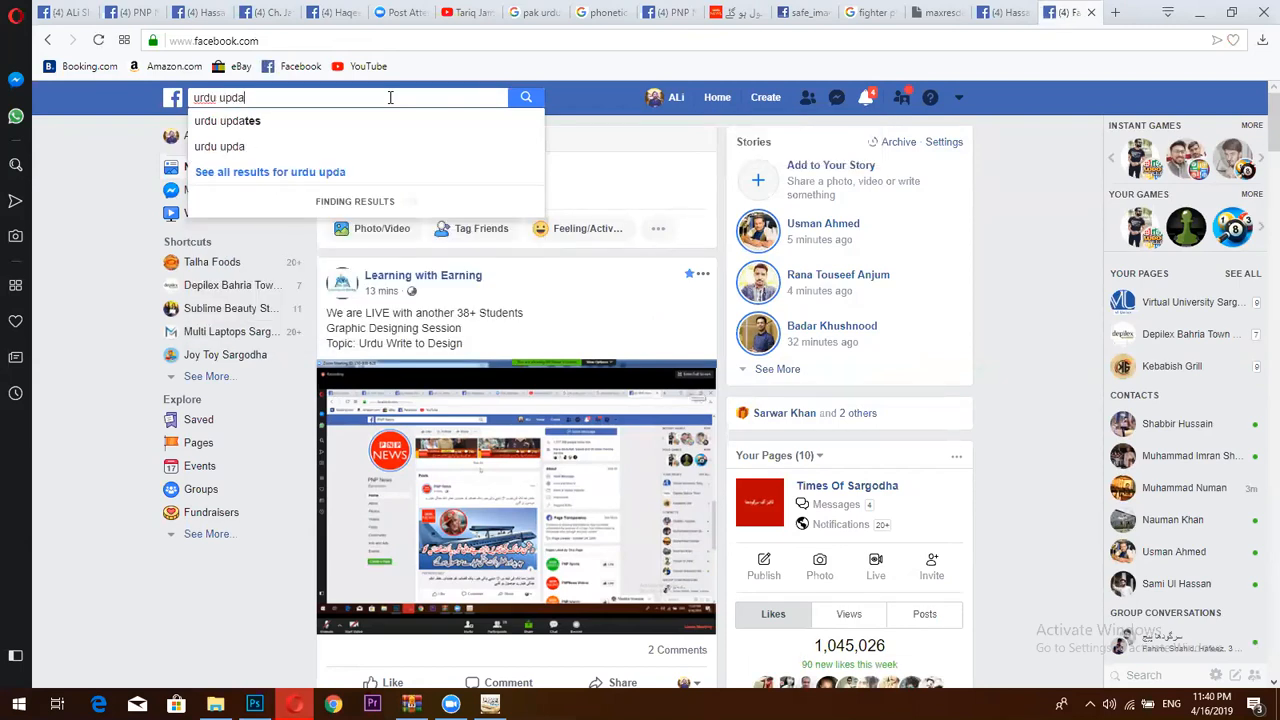
text(tes)
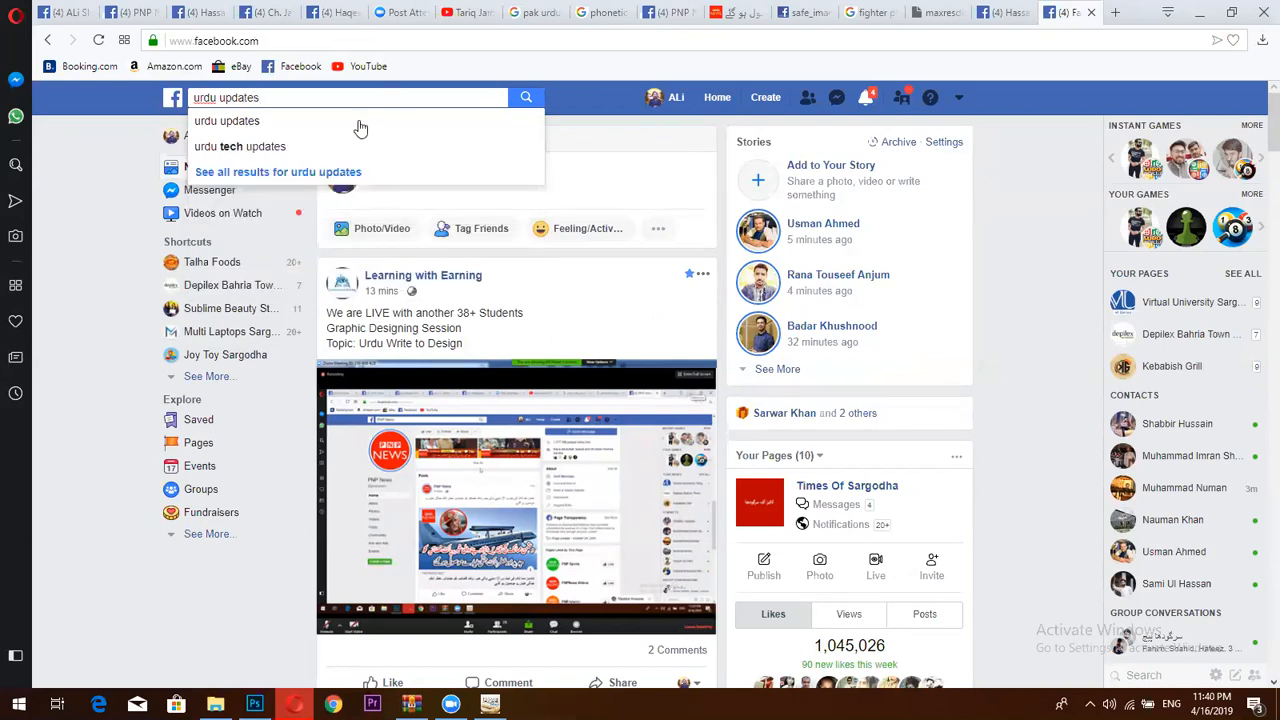
click(361, 128)
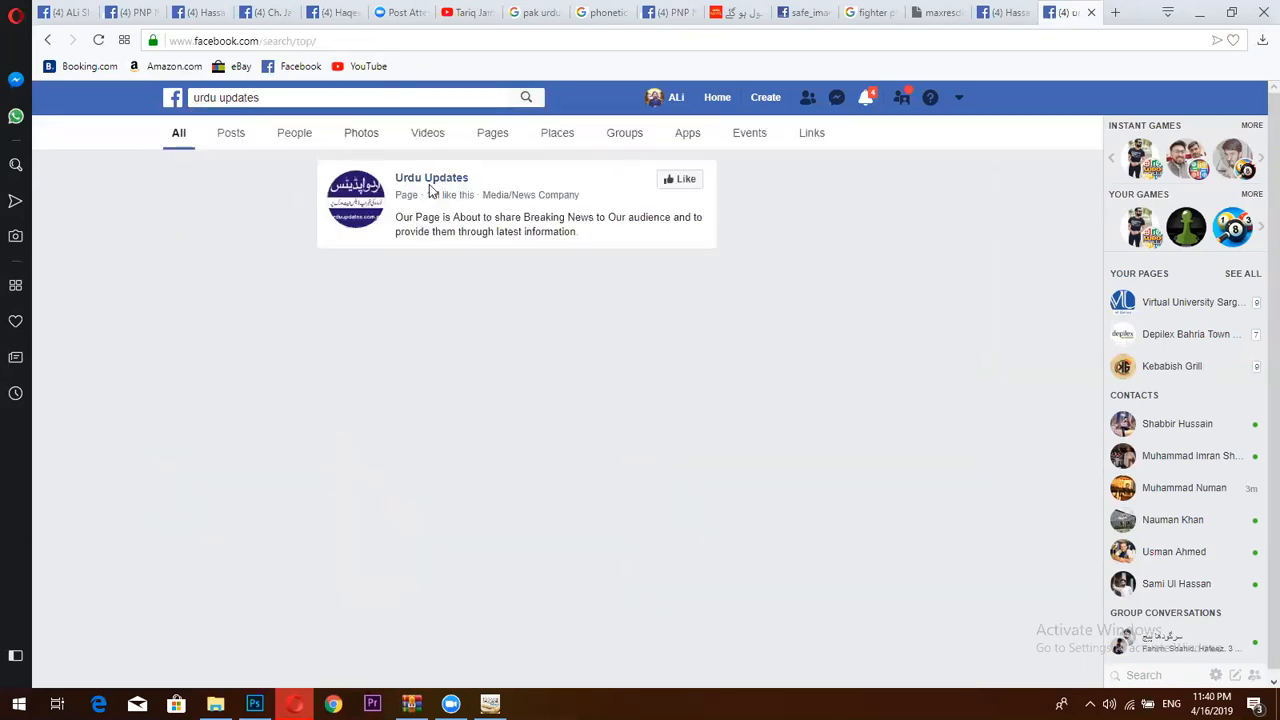
click(431, 180)
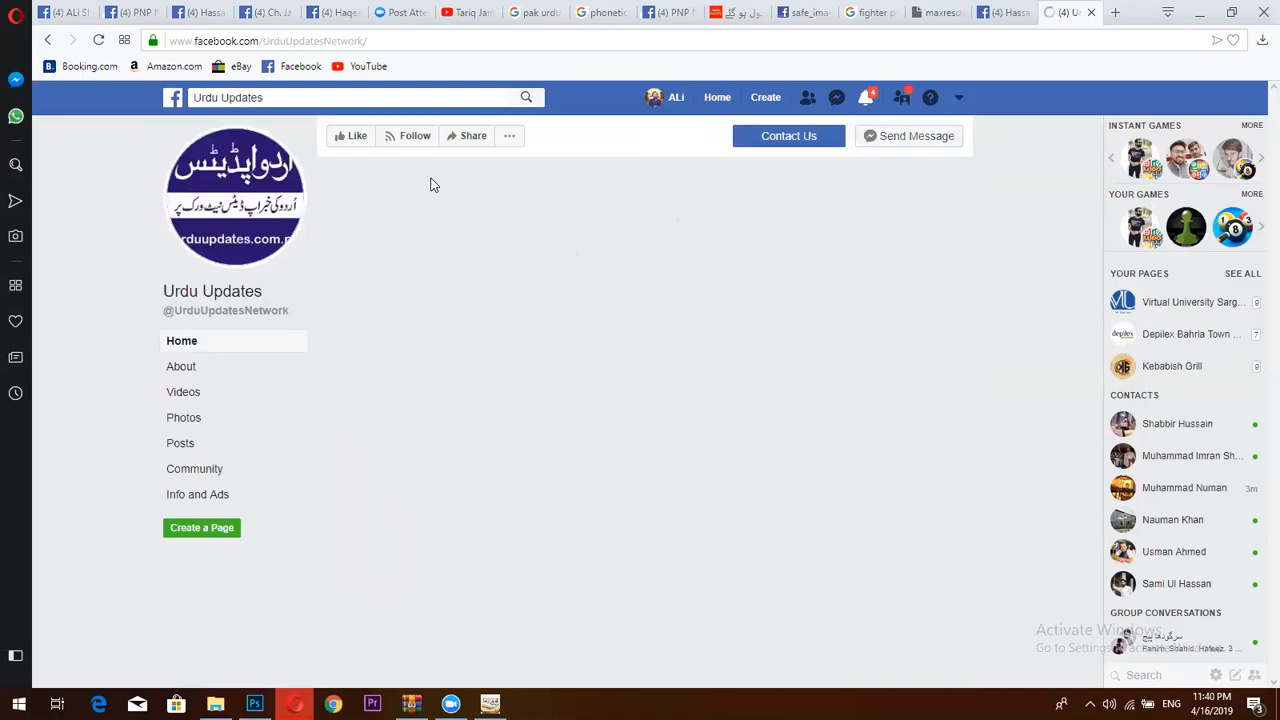
- Open the Daily Inqalab News article linked in the Urdu Updates feed and select its full web address for copying
scroll(1258, 323, down, 3)
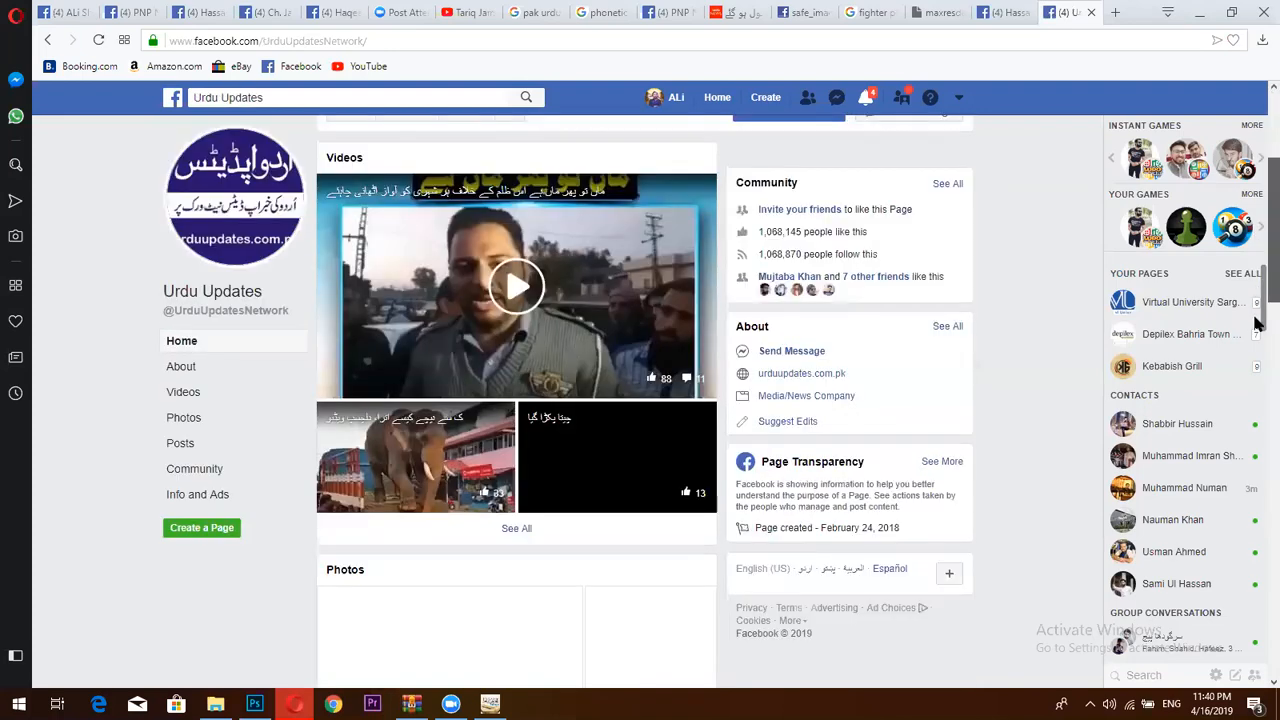
scroll(1258, 323, down, 1)
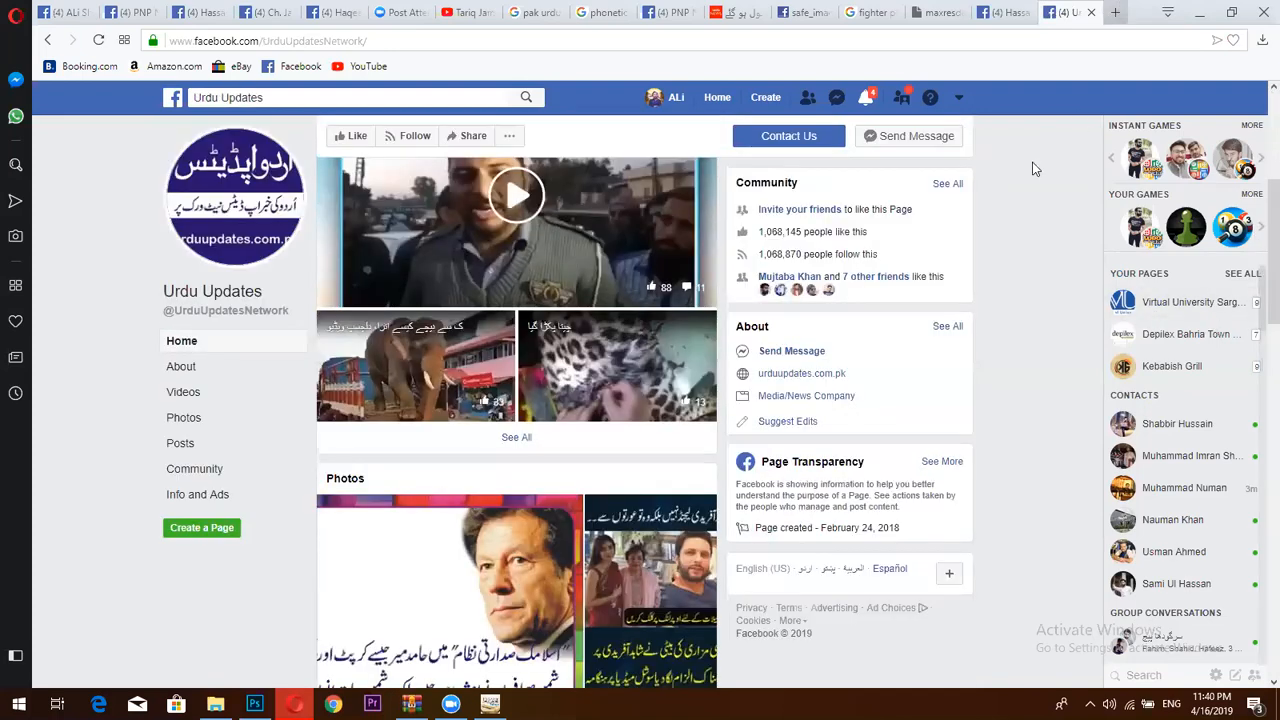
click(1115, 12)
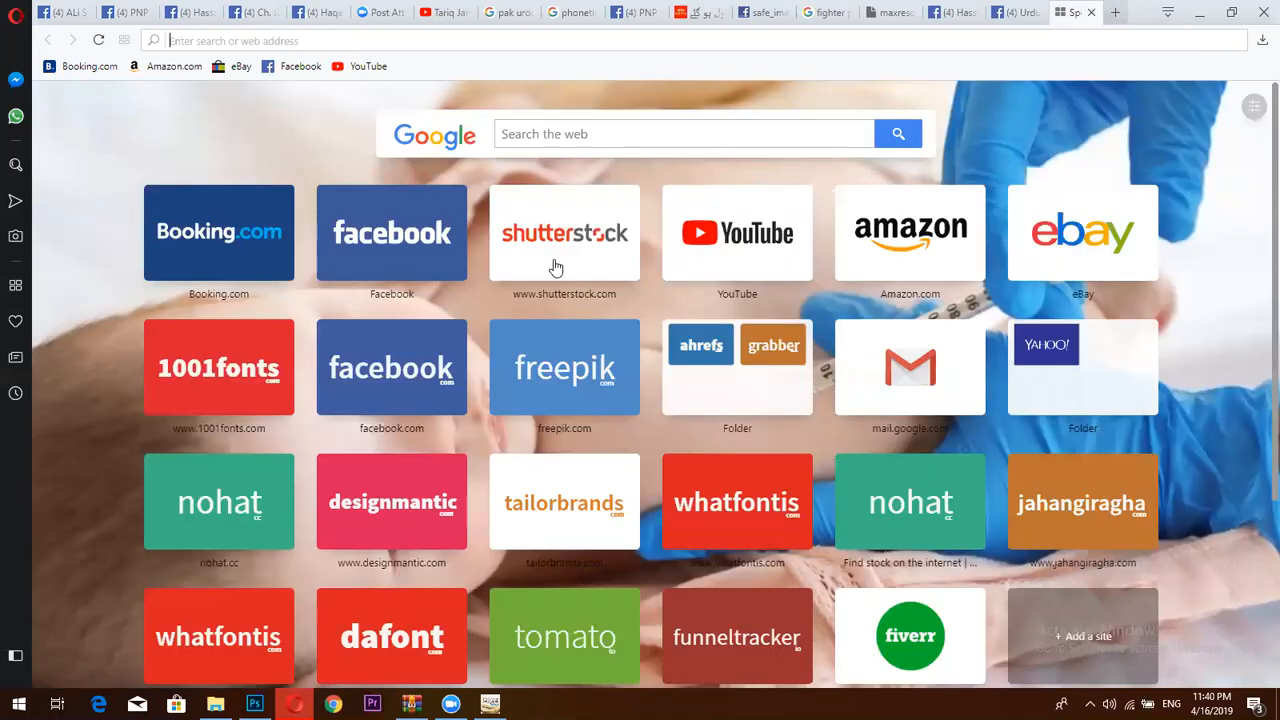
click(1015, 10)
scroll(560, 387, down, 3)
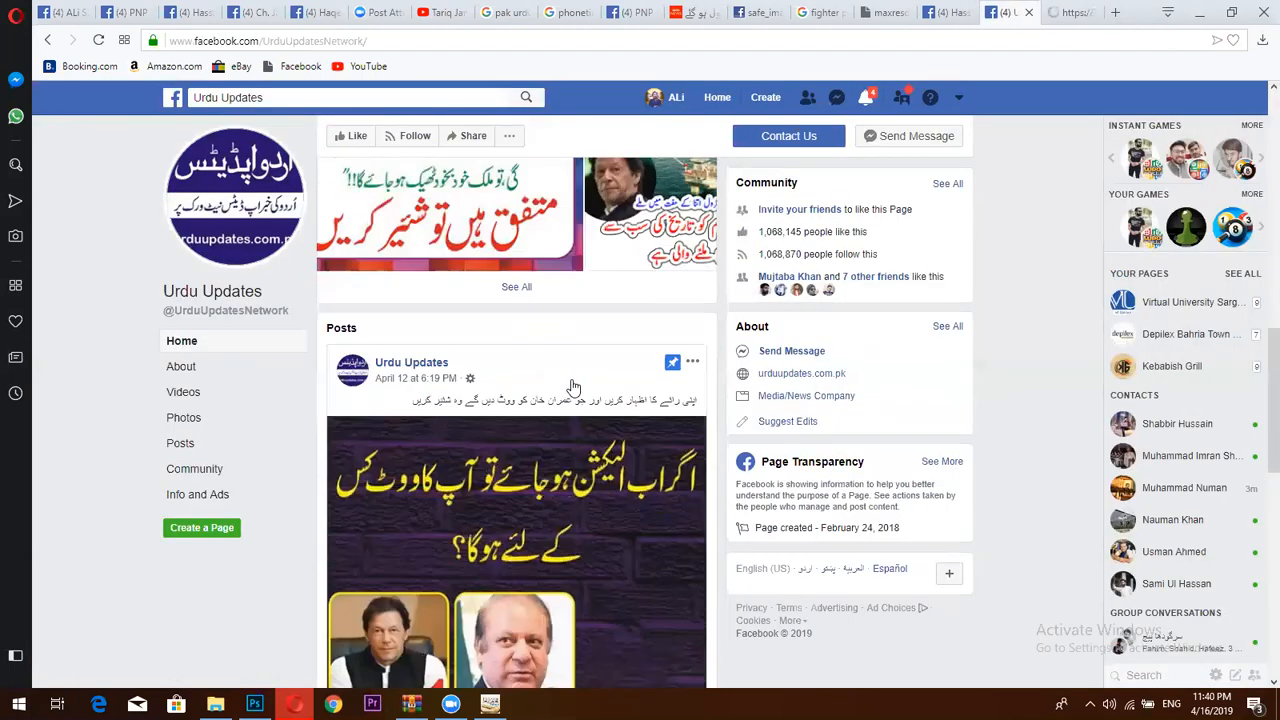
scroll(573, 388, down, 9)
click(611, 362)
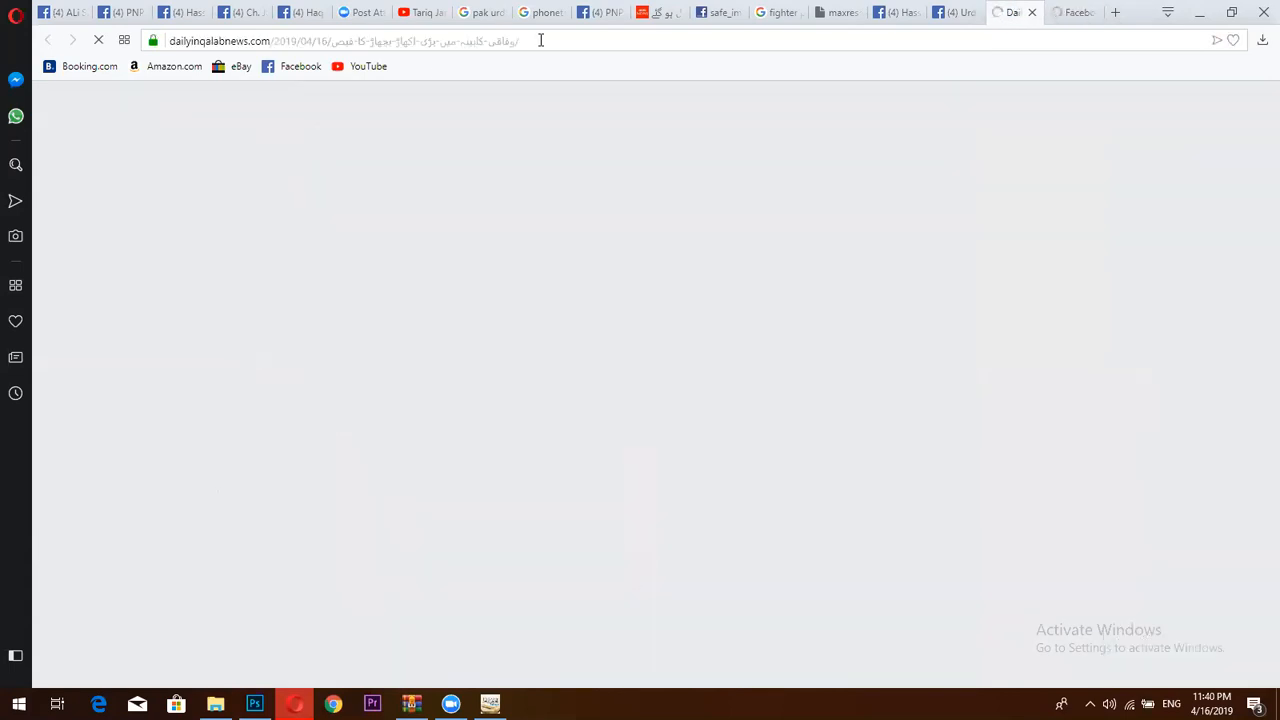
drag(541, 40, 393, 57)
triple_click(666, 45)
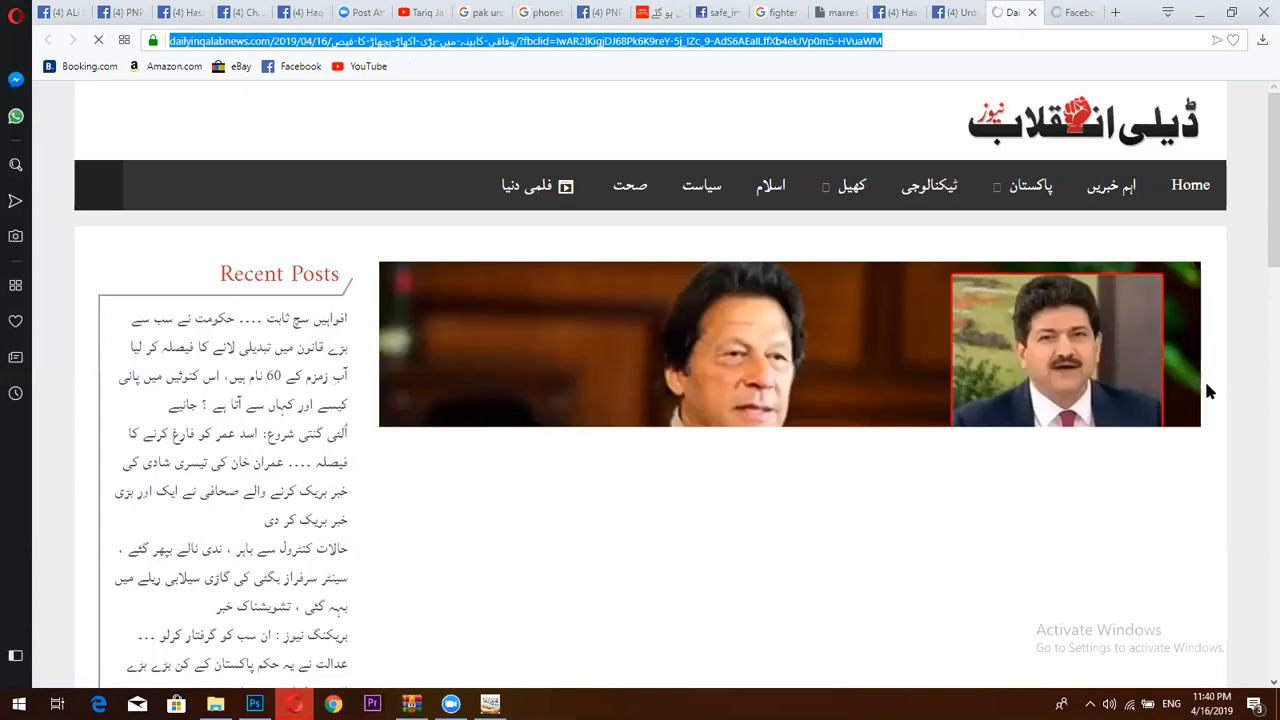
- Open the Times Of Sargodha page from the full list of managed Facebook pages
click(1072, 12)
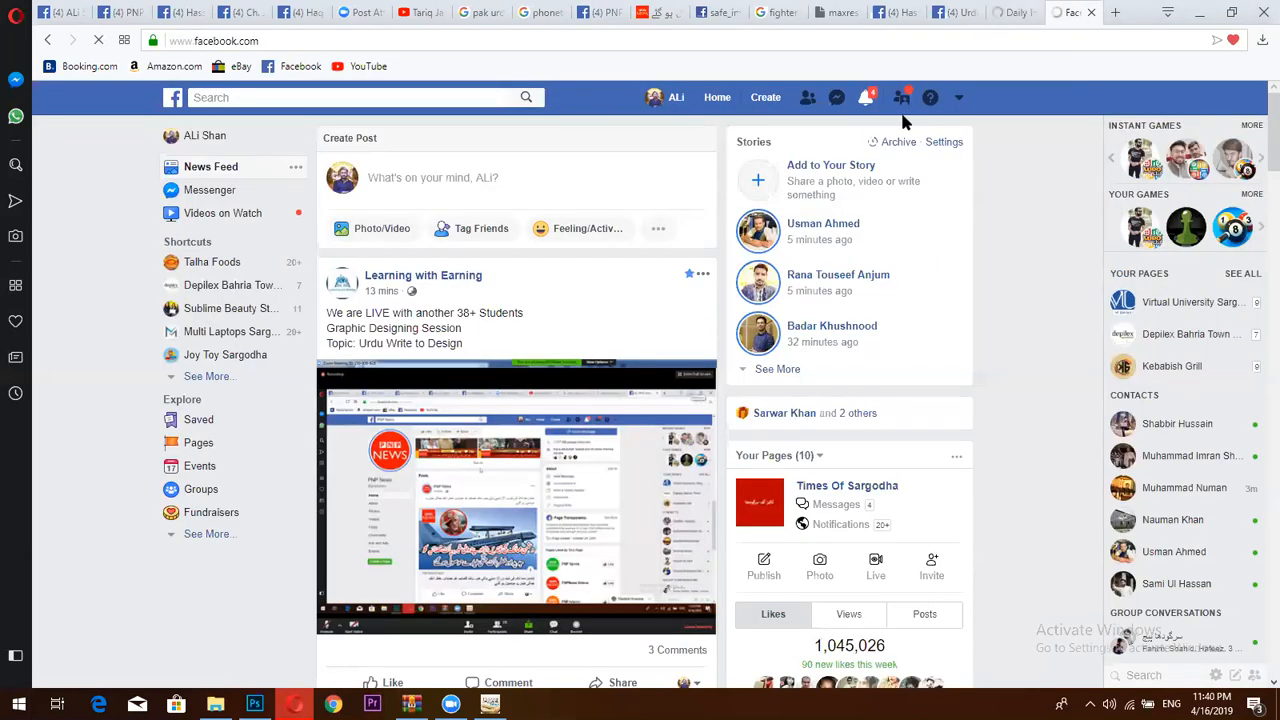
click(959, 100)
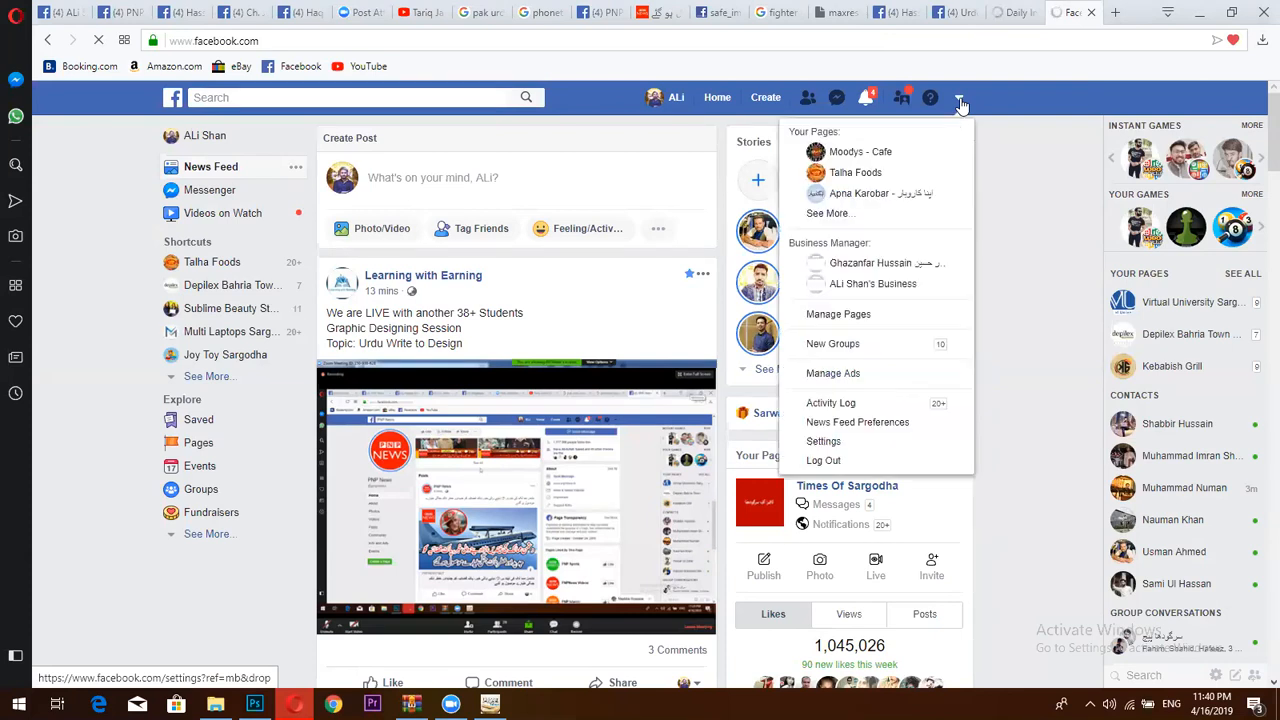
click(828, 214)
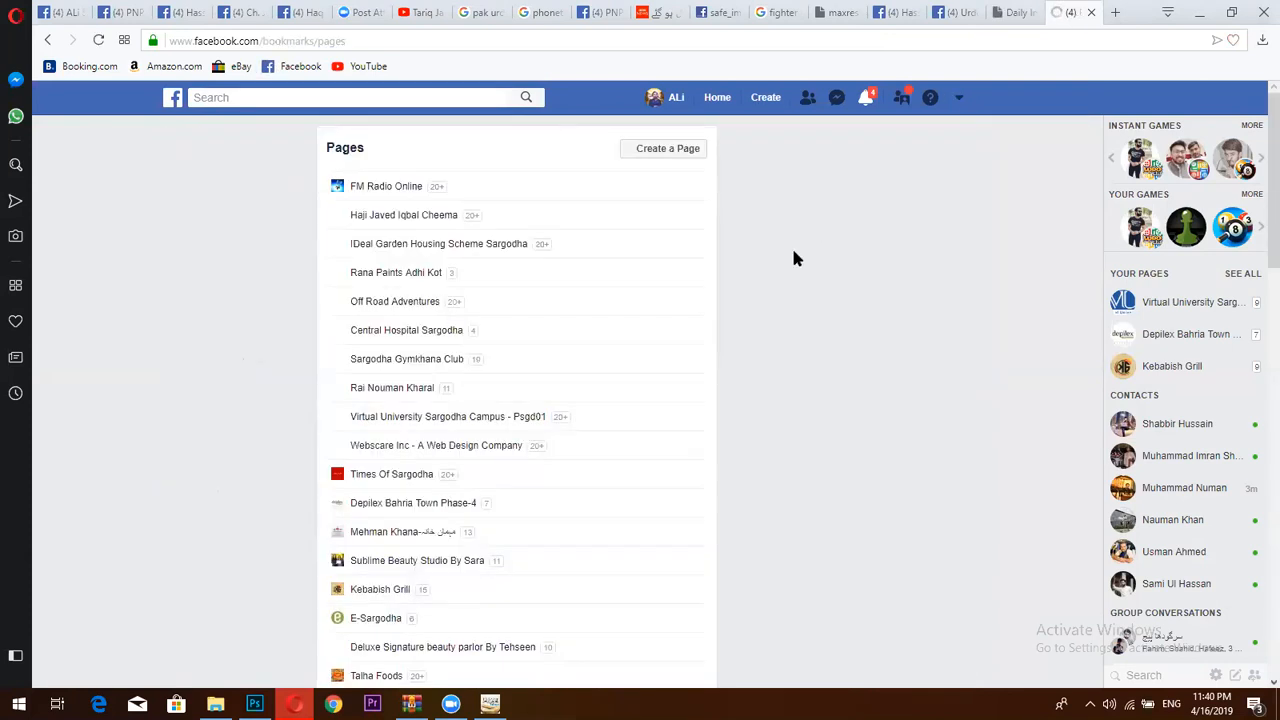
scroll(380, 310, down, 1)
scroll(420, 405, down, 1)
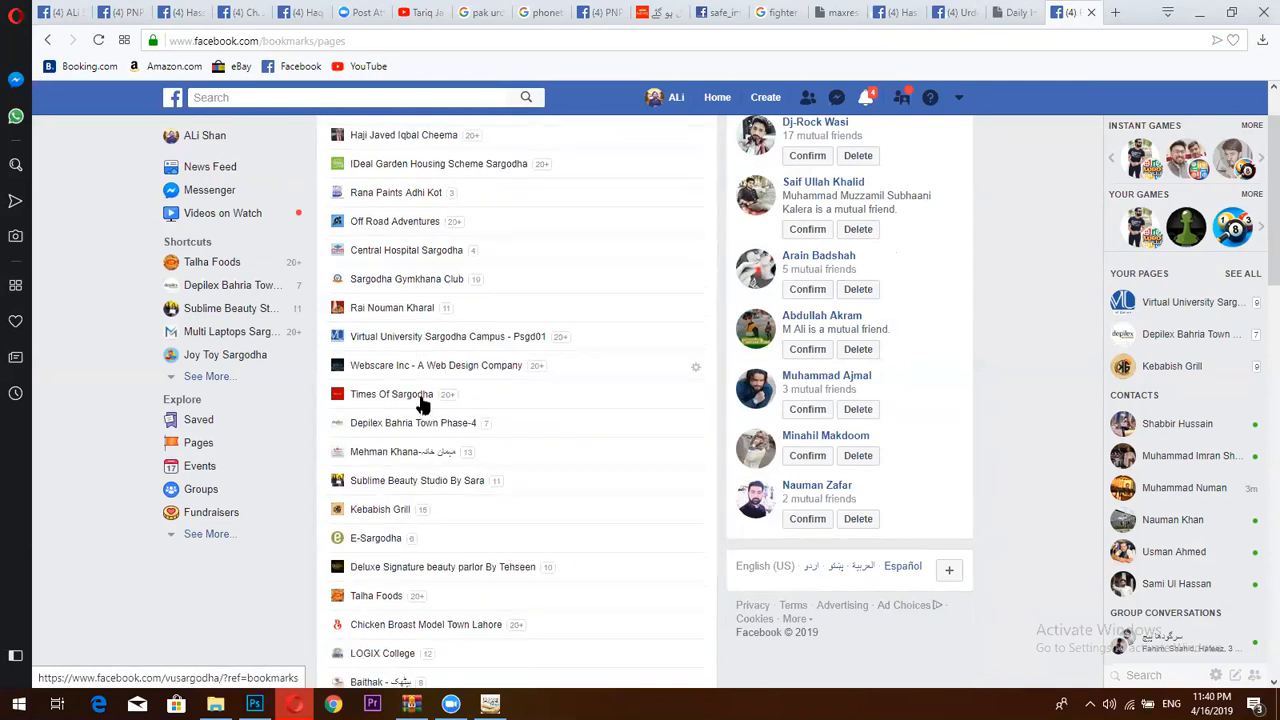
click(424, 402)
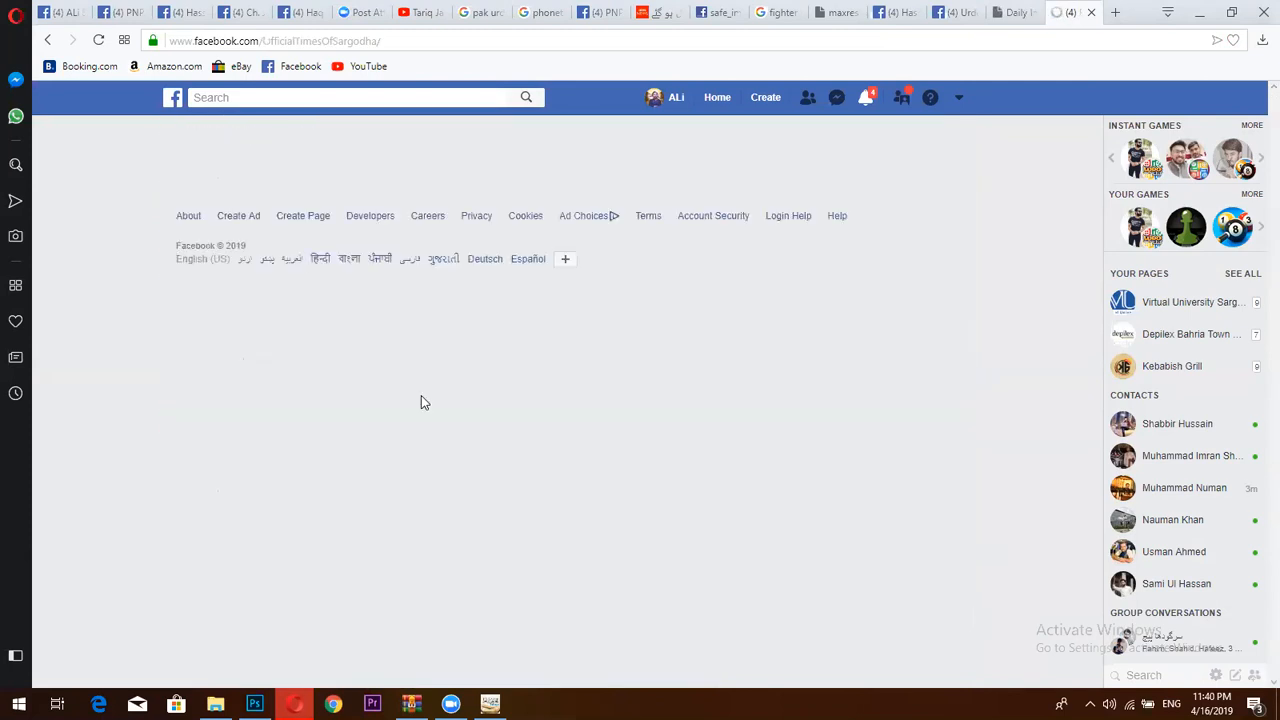
scroll(478, 405, down, 2)
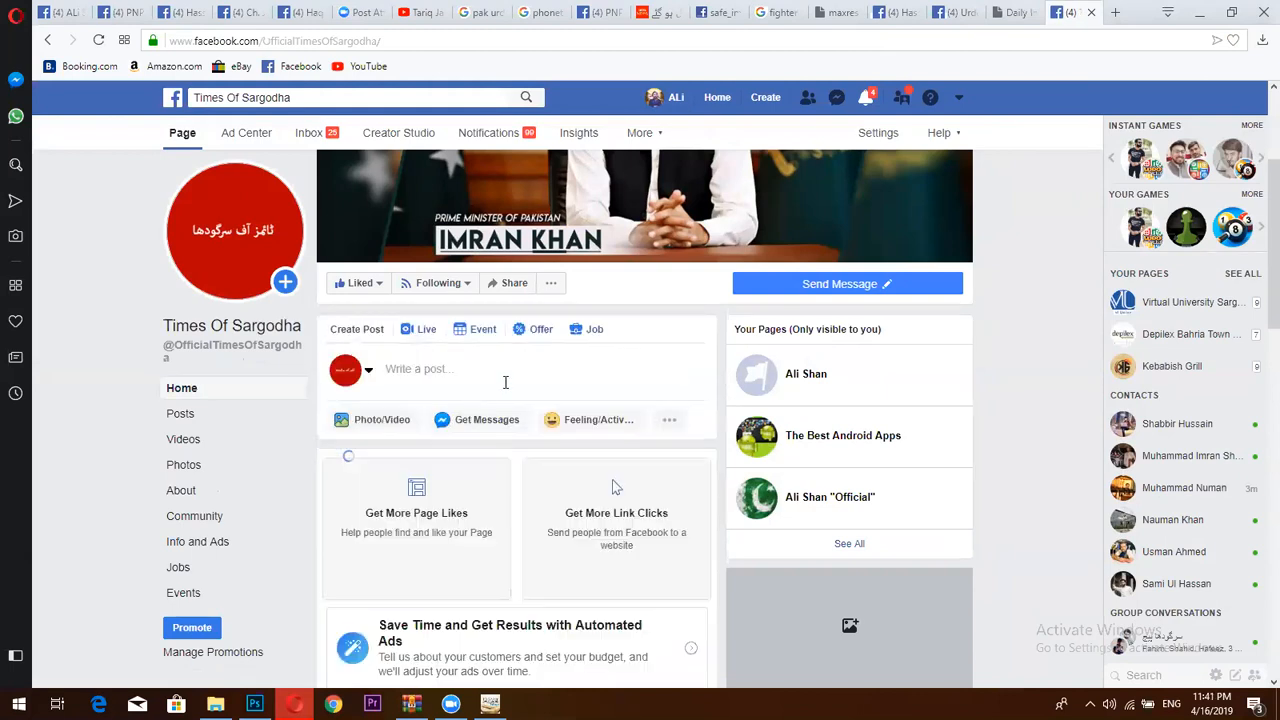
- Paste the Daily Inqalab News article link into a new Times Of Sargodha post and examine its link preview
click(505, 381)
key(ctrl+v)
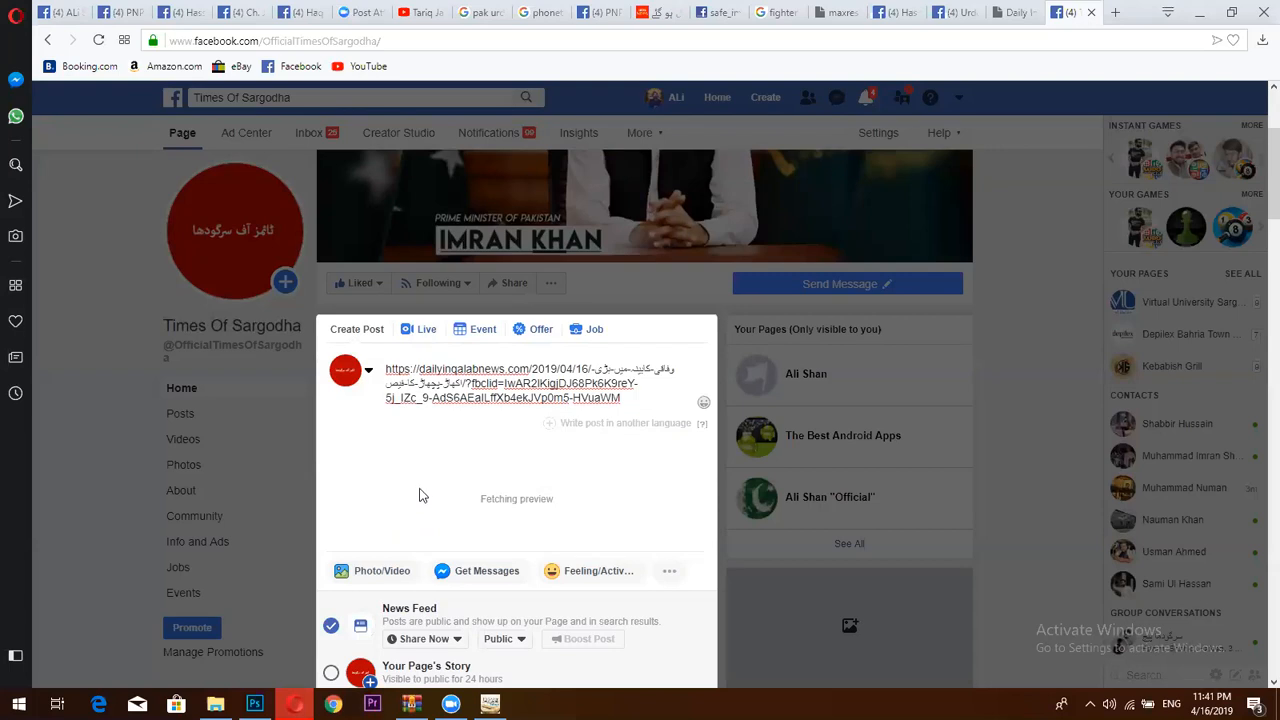
scroll(422, 495, down, 1)
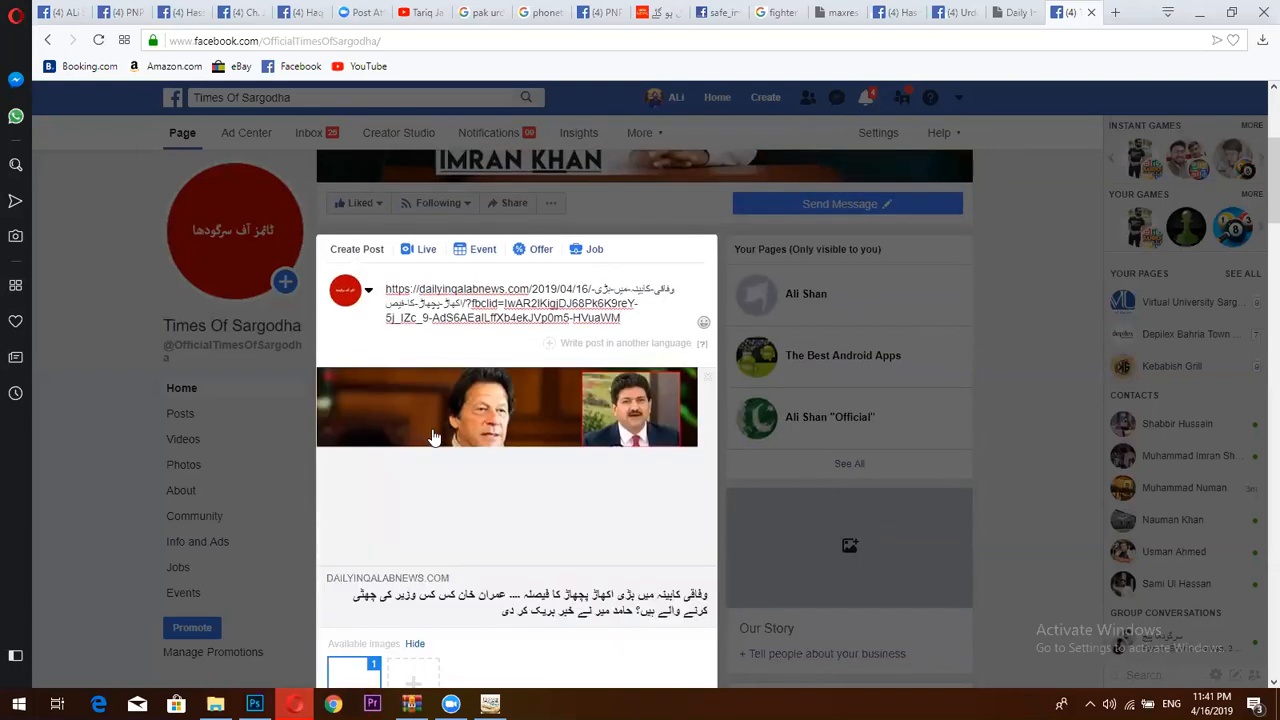
scroll(704, 383, down, 1)
scroll(476, 510, down, 1)
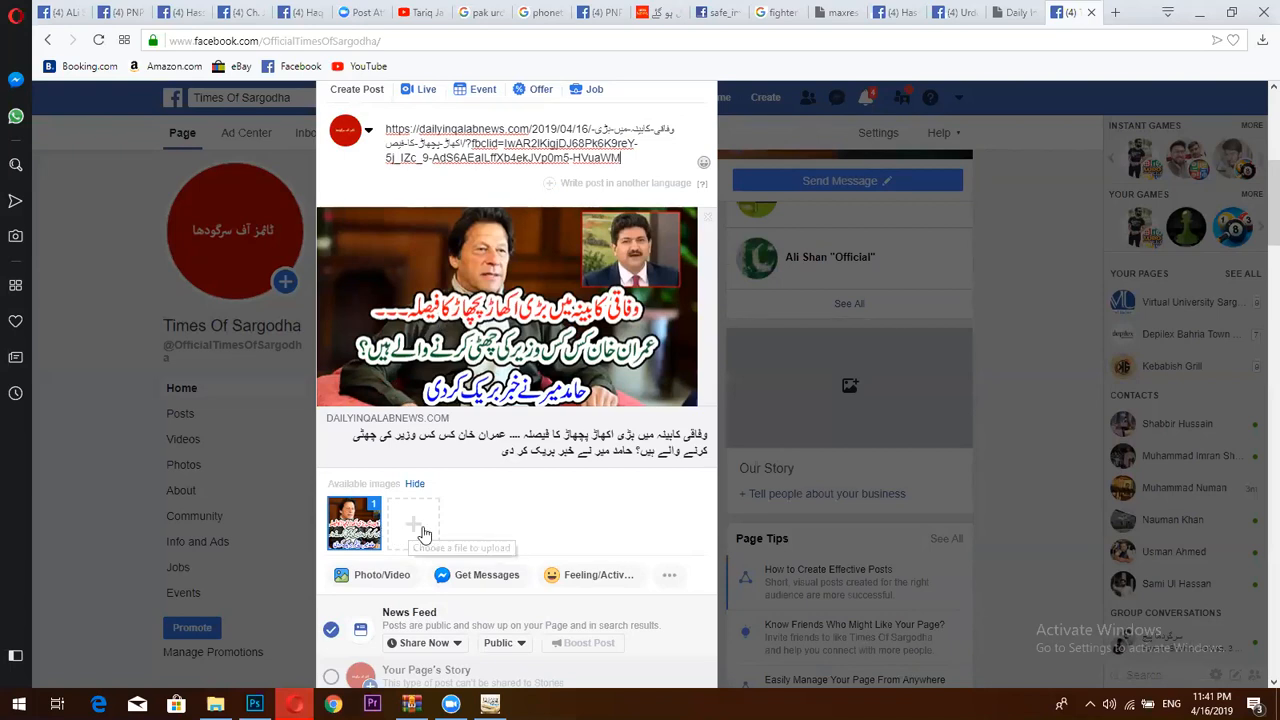
- Switch to Photoshop and save the F-16 headline design for web as a PNG-24 named 3 in the 16 folder
click(254, 703)
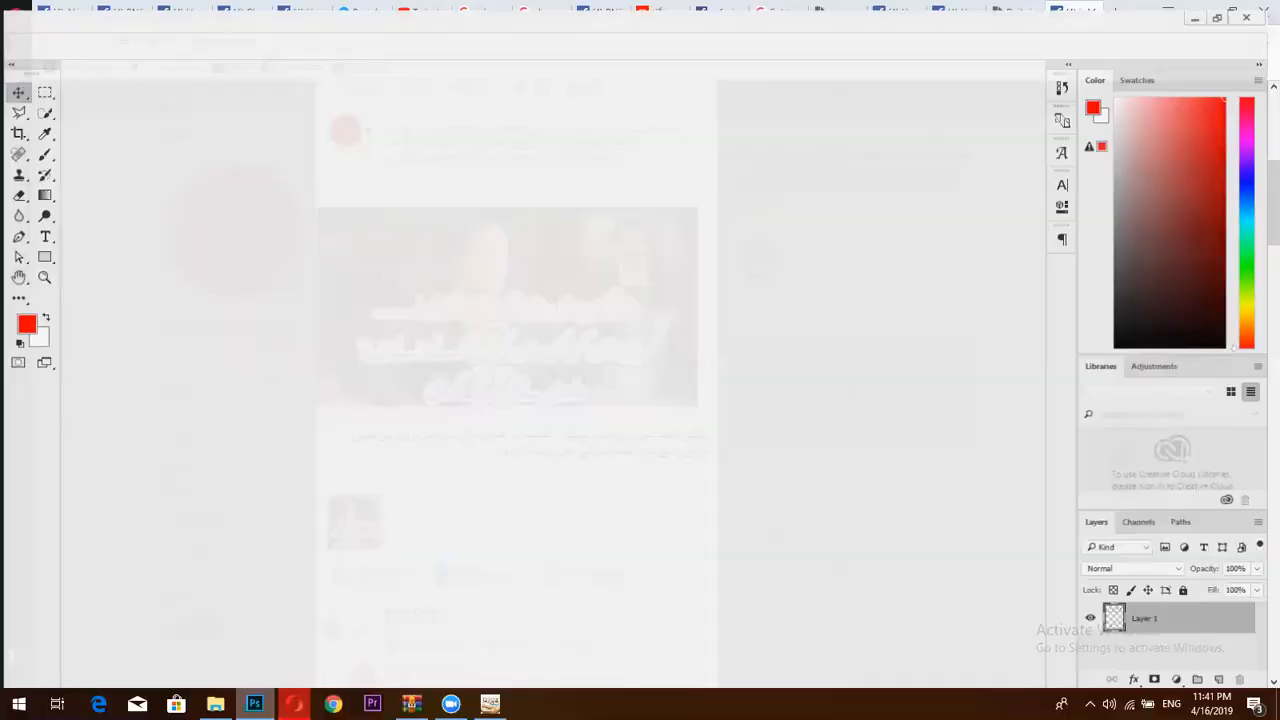
click(560, 62)
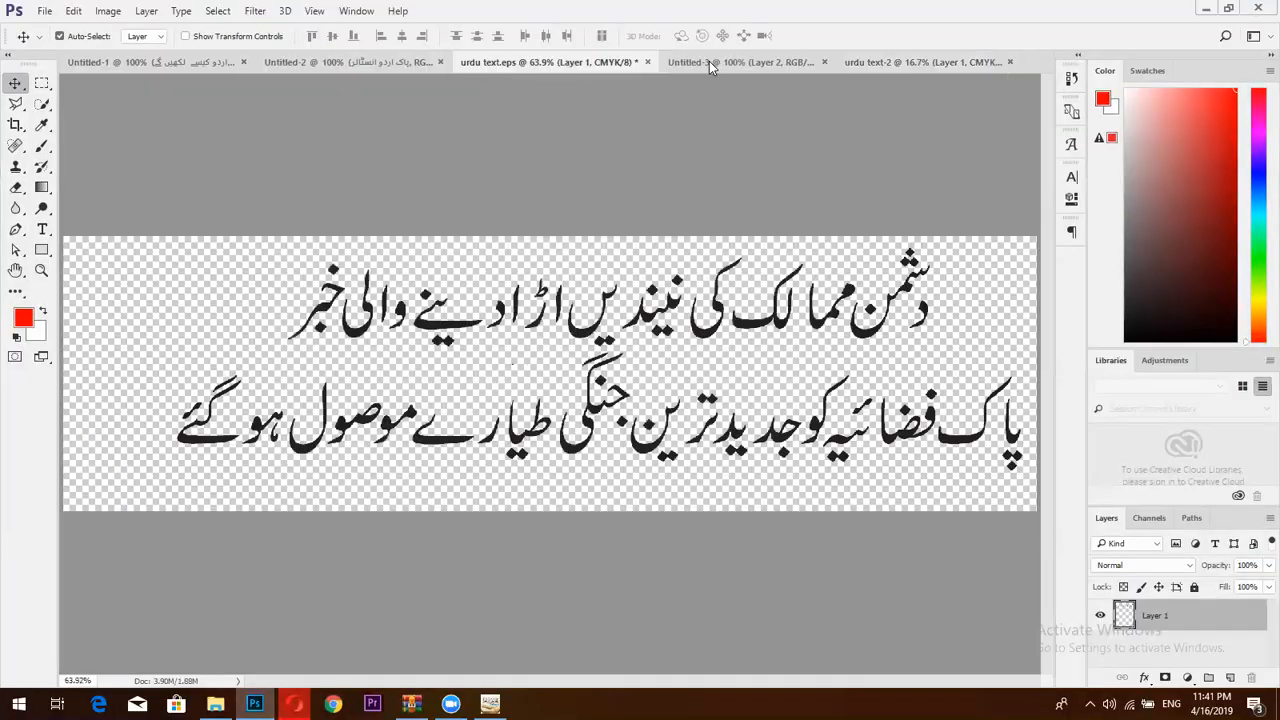
click(710, 62)
click(44, 10)
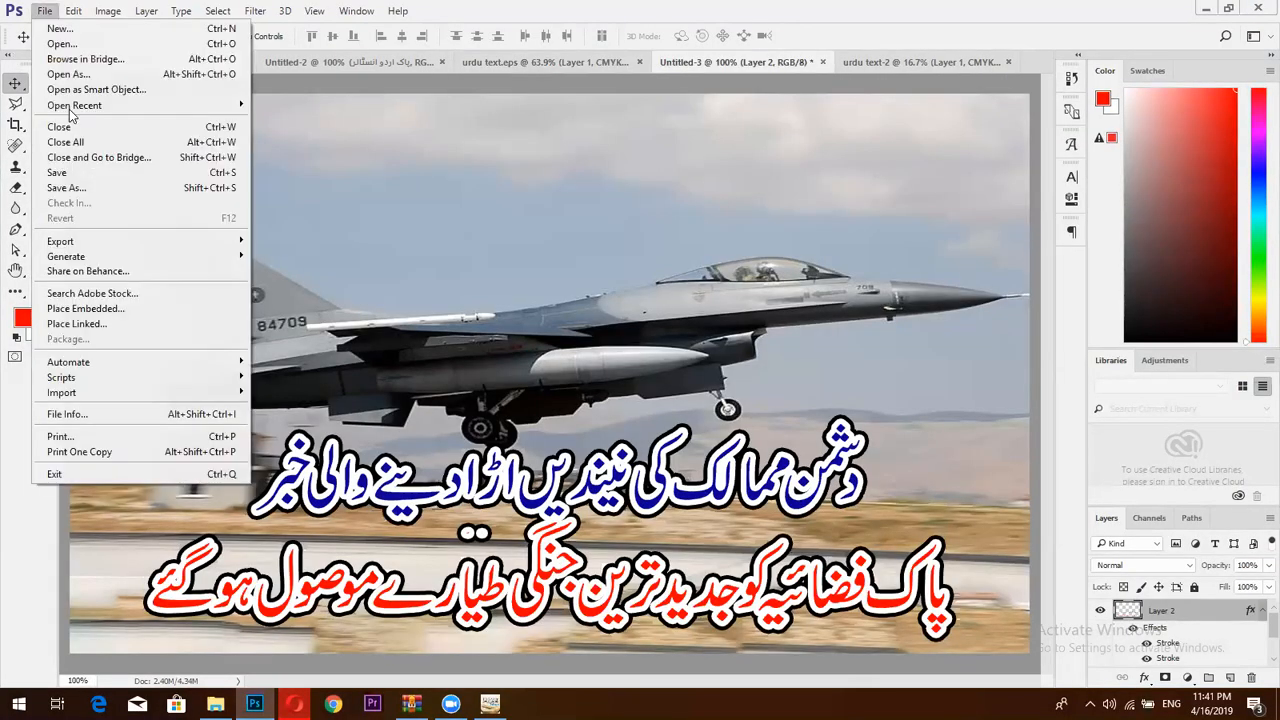
mouse_move(68, 246)
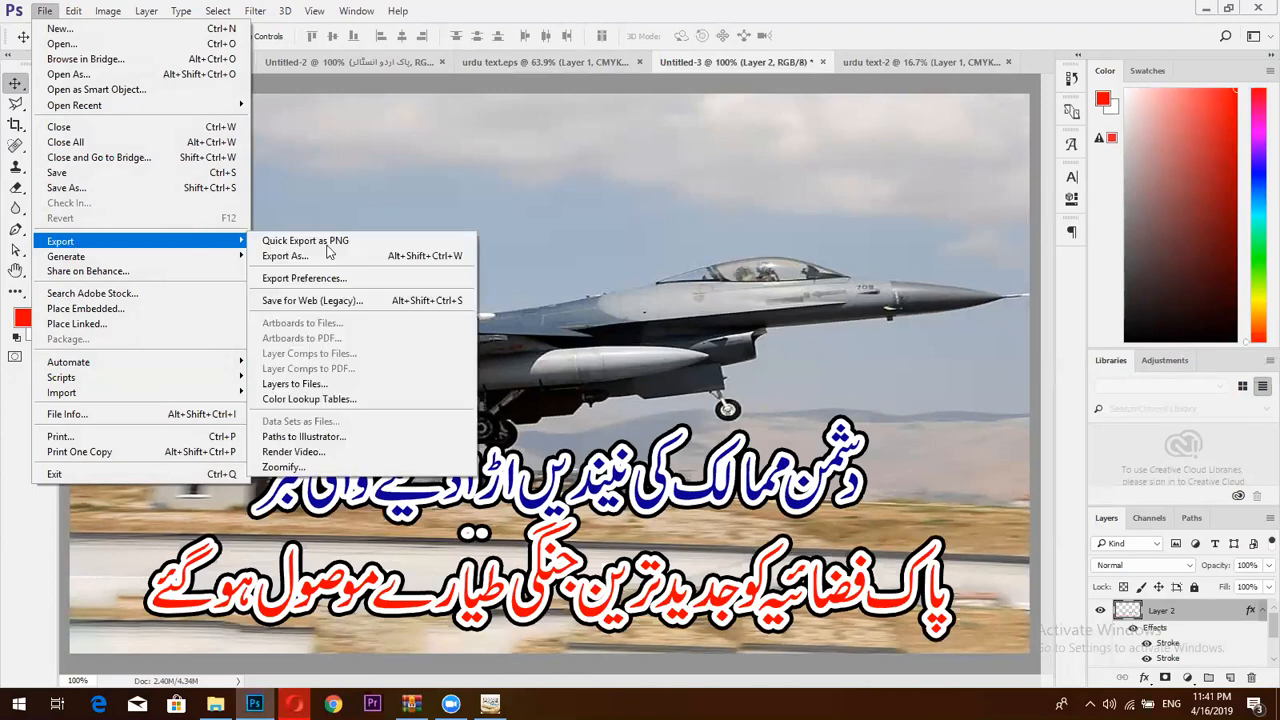
click(347, 300)
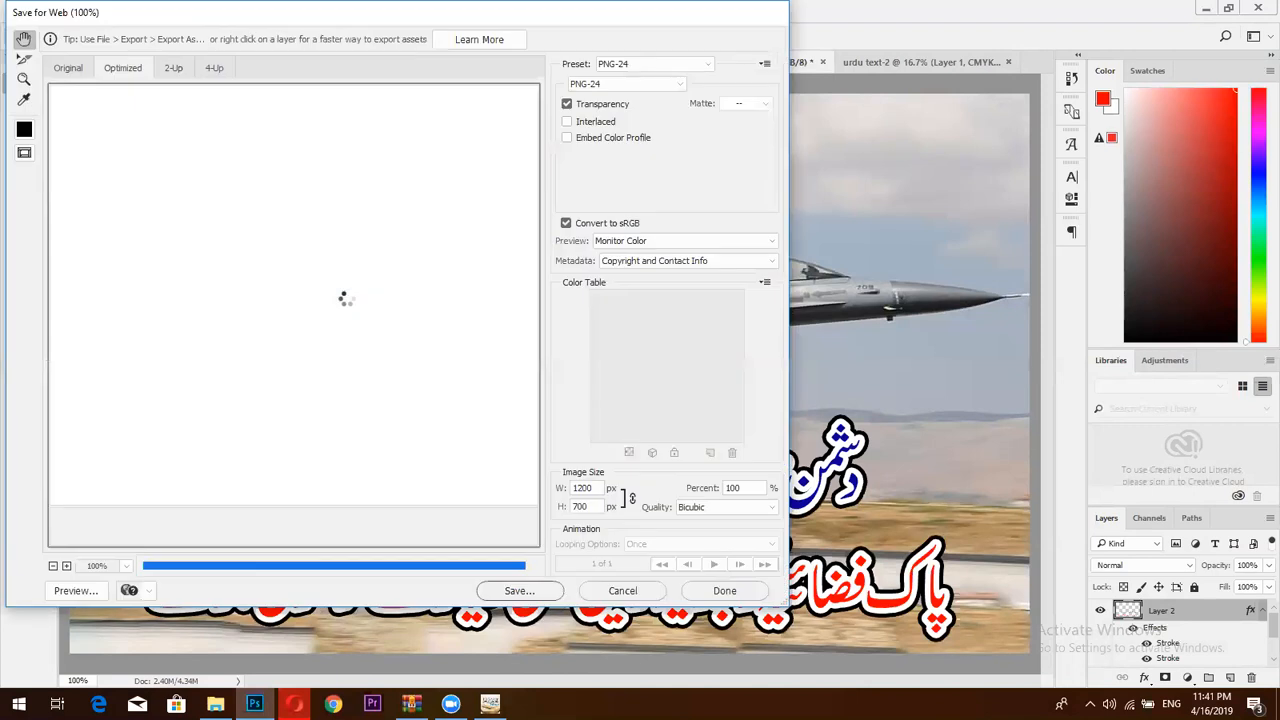
click(516, 591)
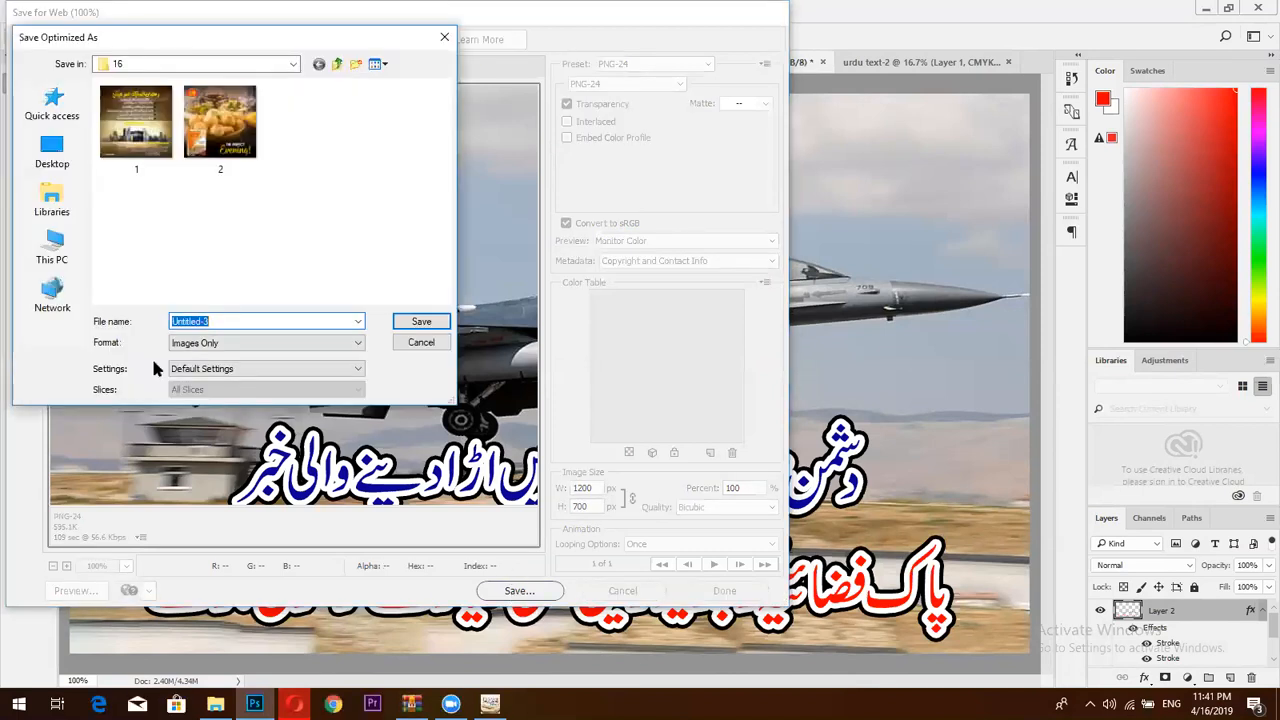
text(3)
key(Return)
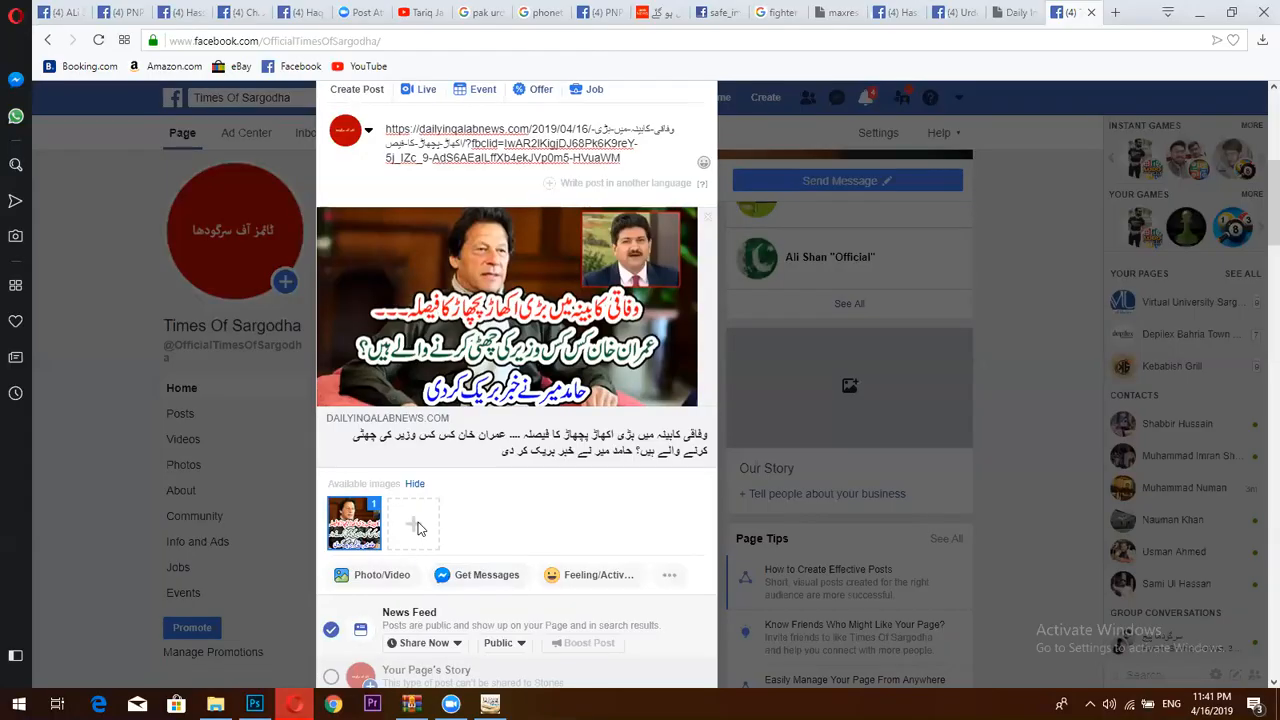
- Upload image 3 from the 16 folder as an additional preview image for the link post in Opera
click(416, 527)
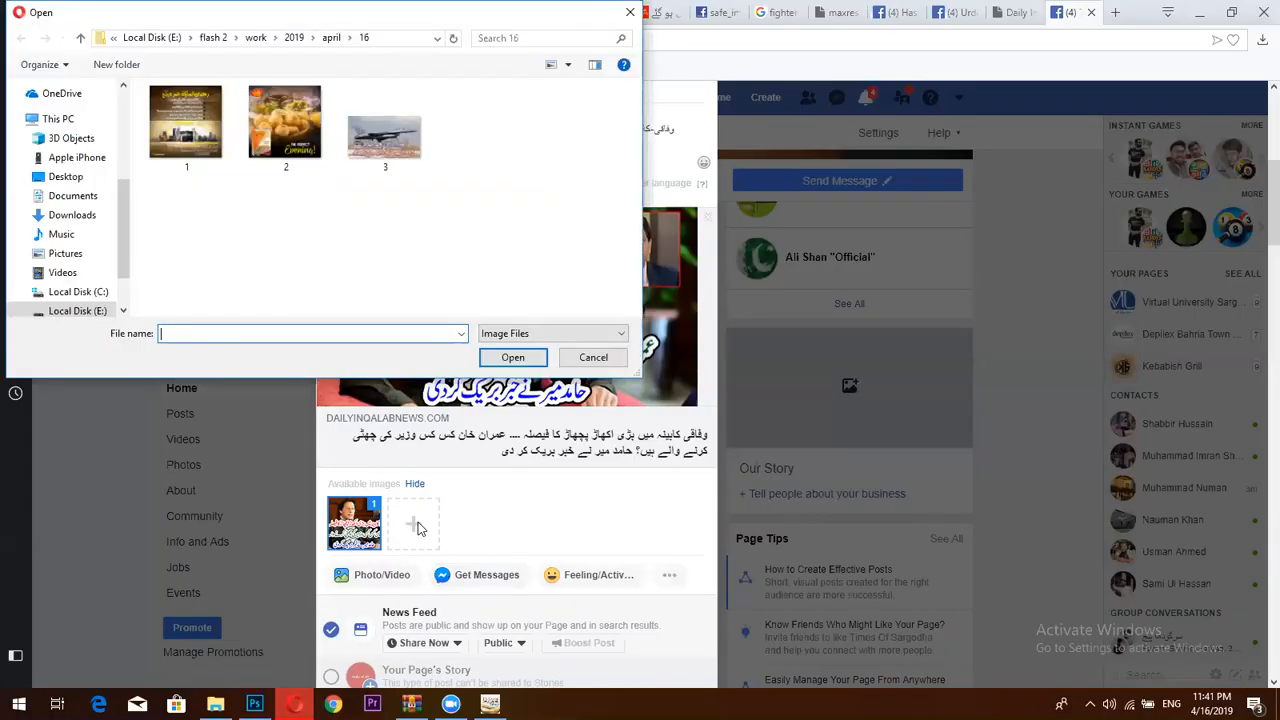
click(392, 140)
double_click(398, 136)
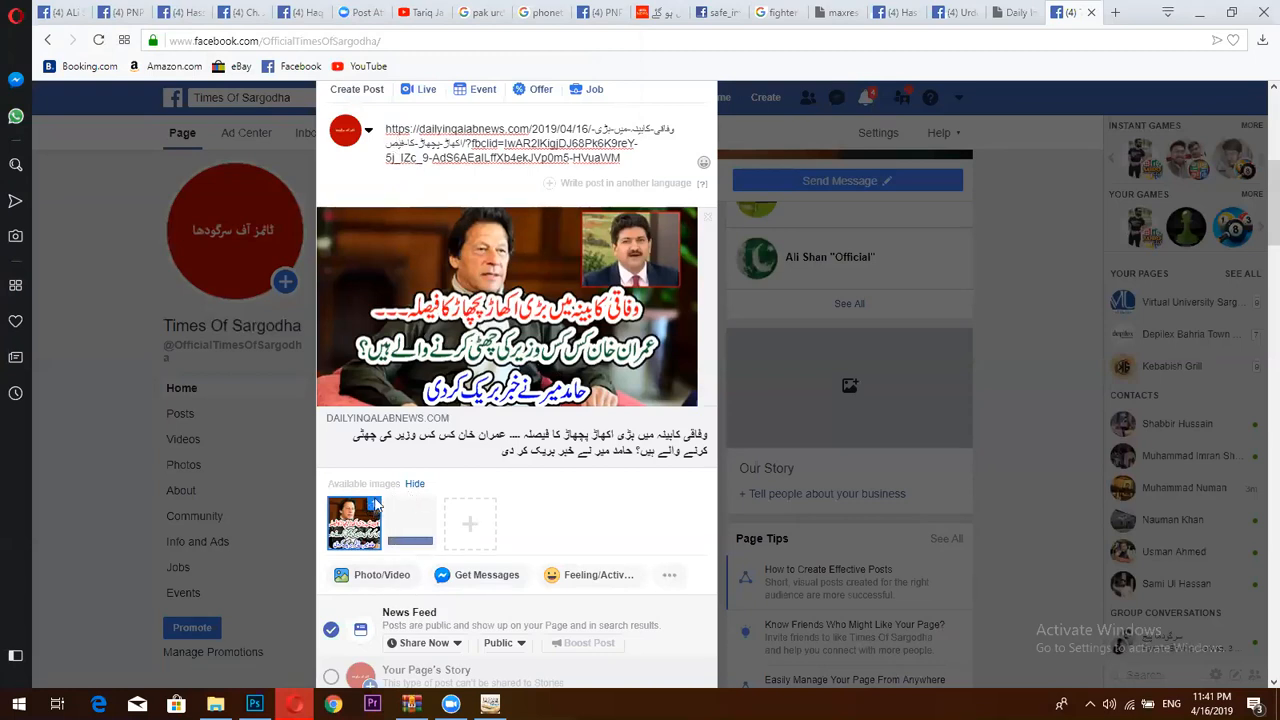
click(413, 487)
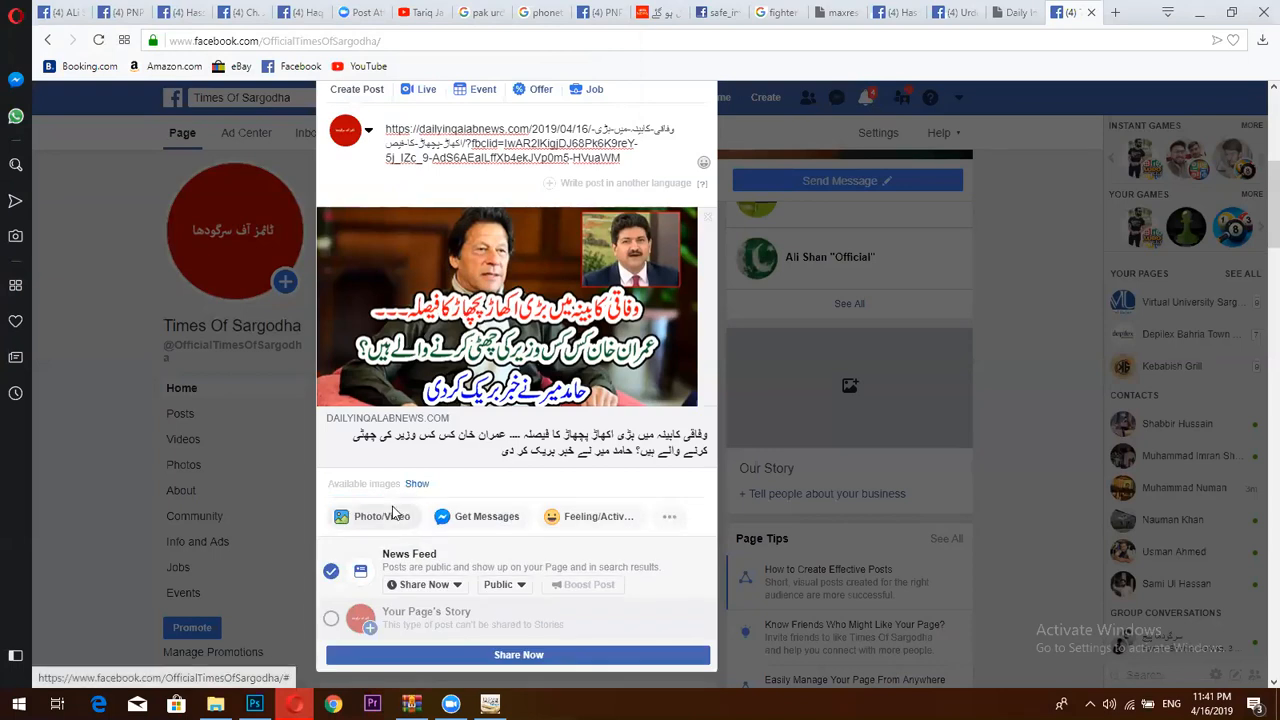
click(416, 485)
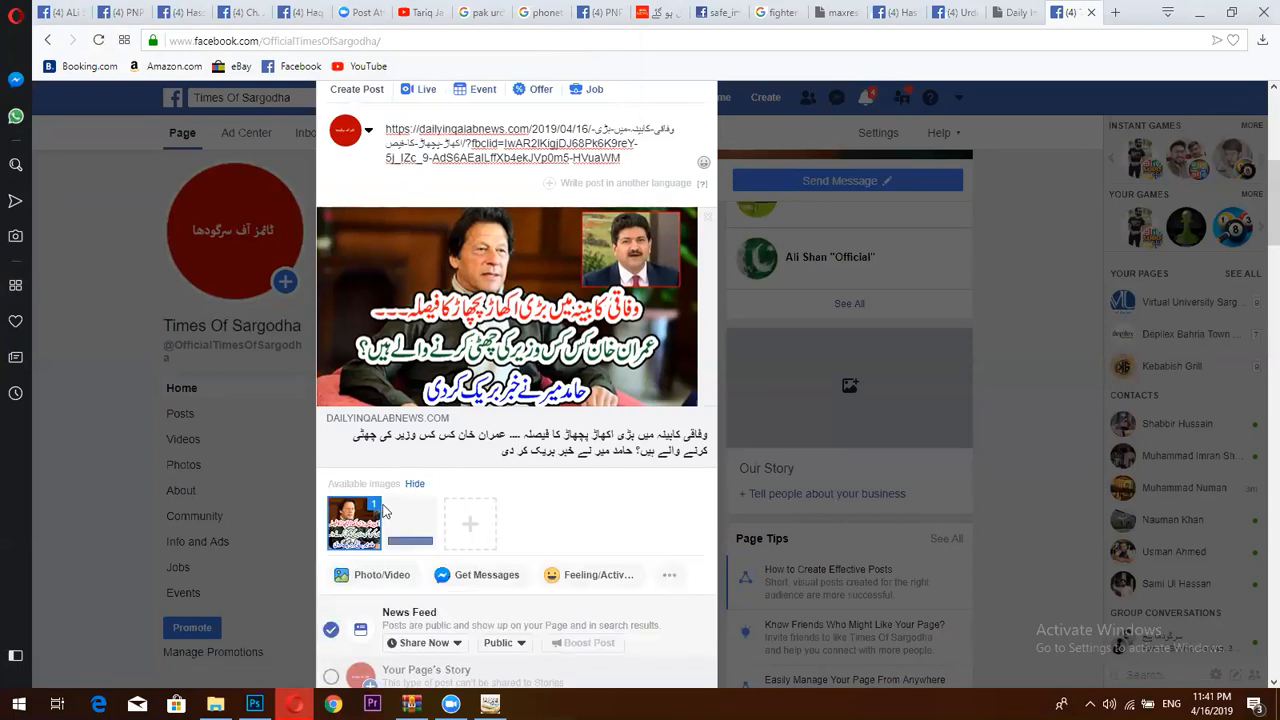
drag(413, 514, 378, 510)
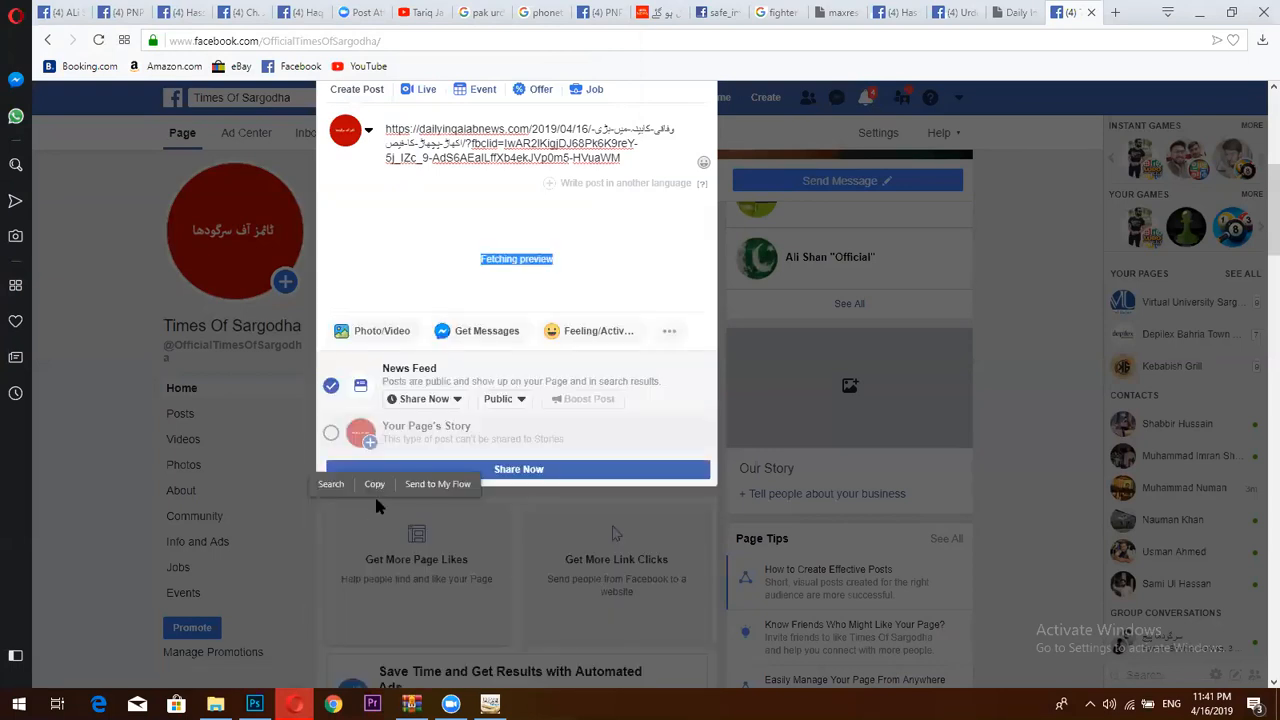
click(461, 283)
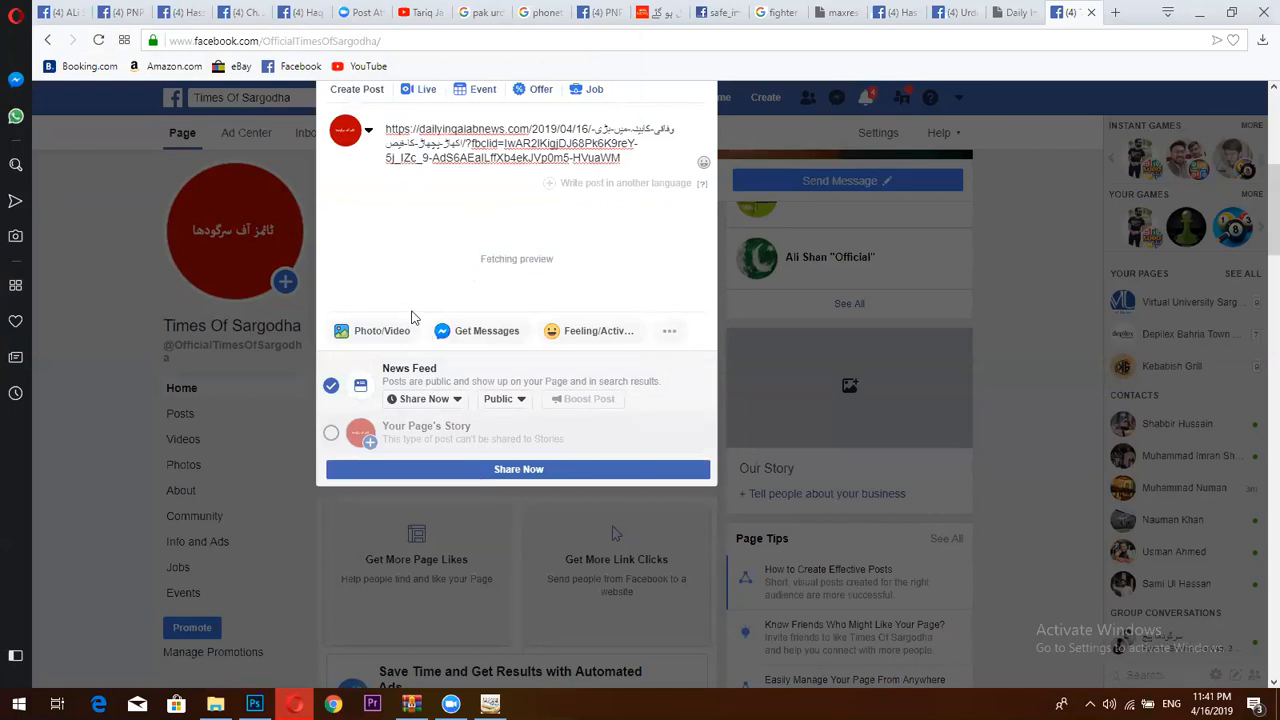
scroll(415, 318, up, 4)
scroll(516, 466, down, 2)
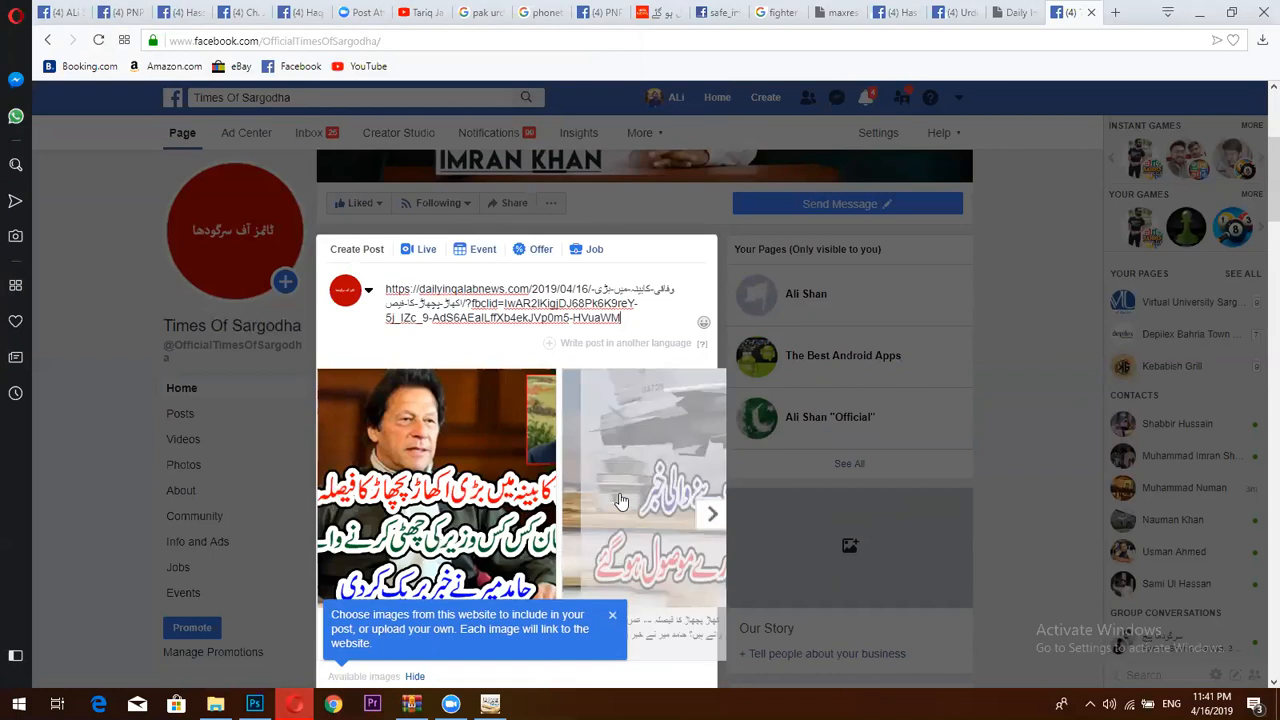
- Exclude the fighter jet picture from the post's link images and remove the link preview, keeping the article URL text
scroll(400, 617, down, 1)
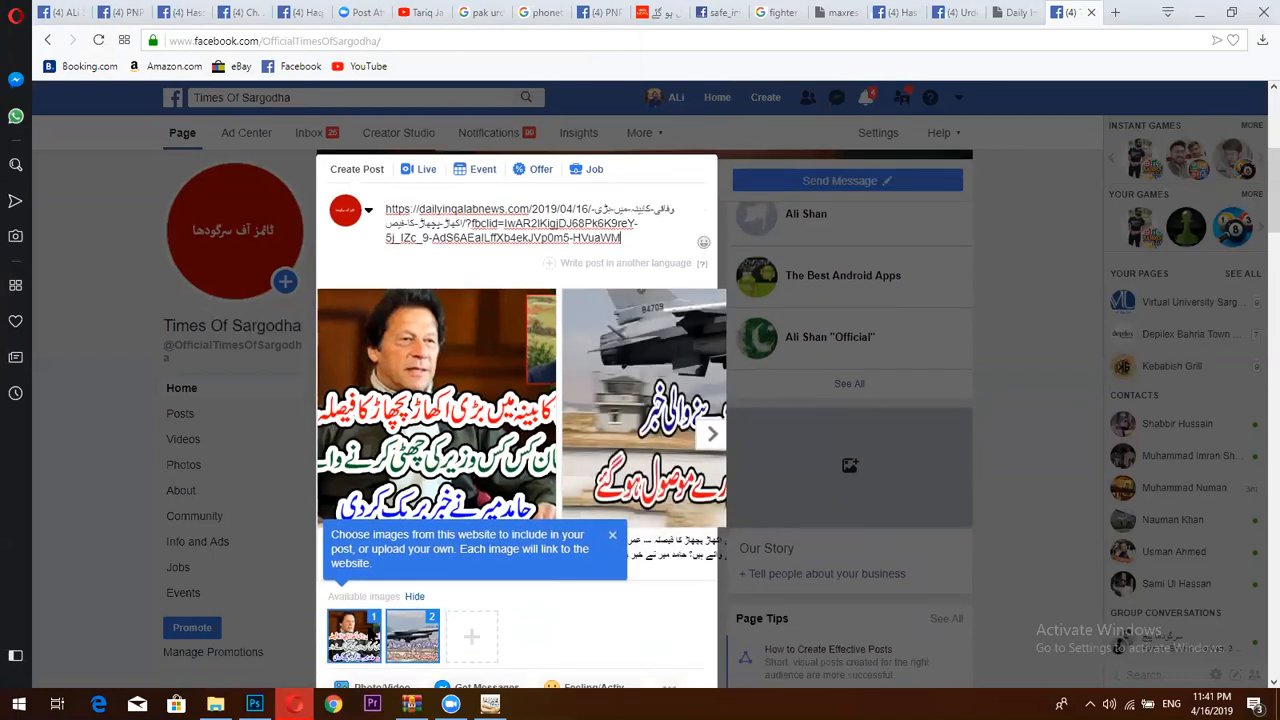
scroll(380, 625, down, 1)
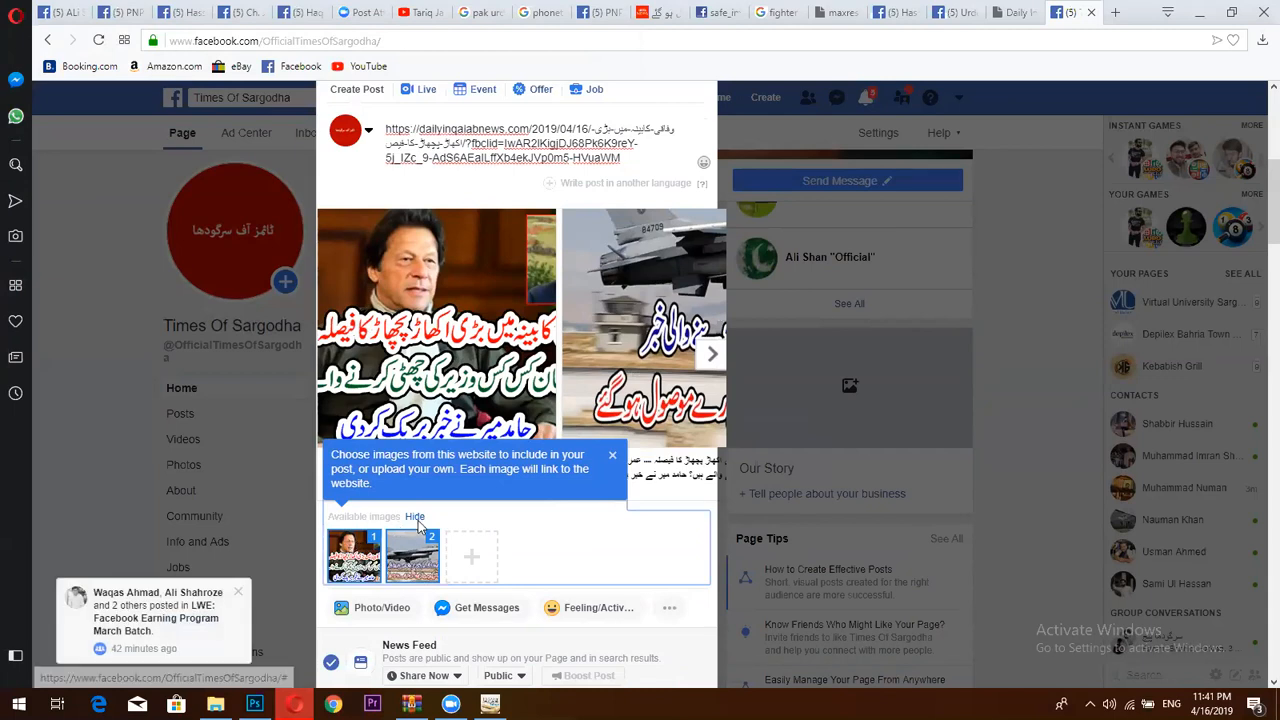
click(376, 542)
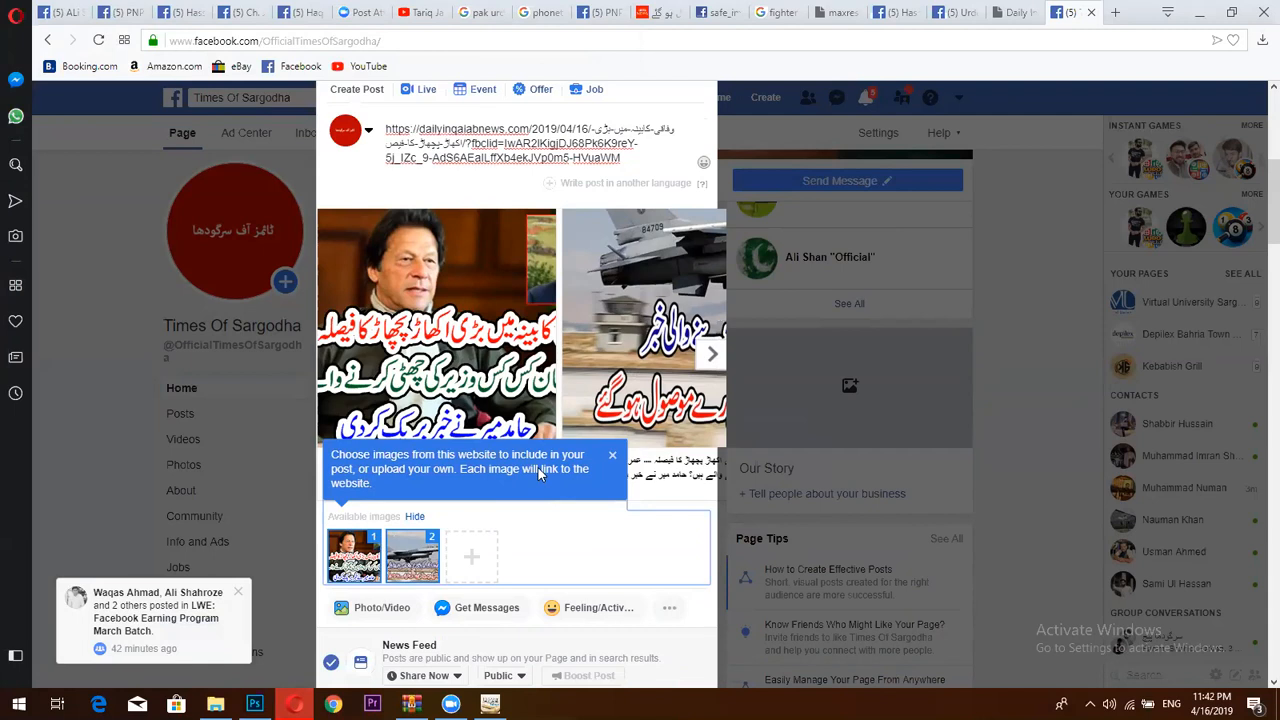
click(611, 426)
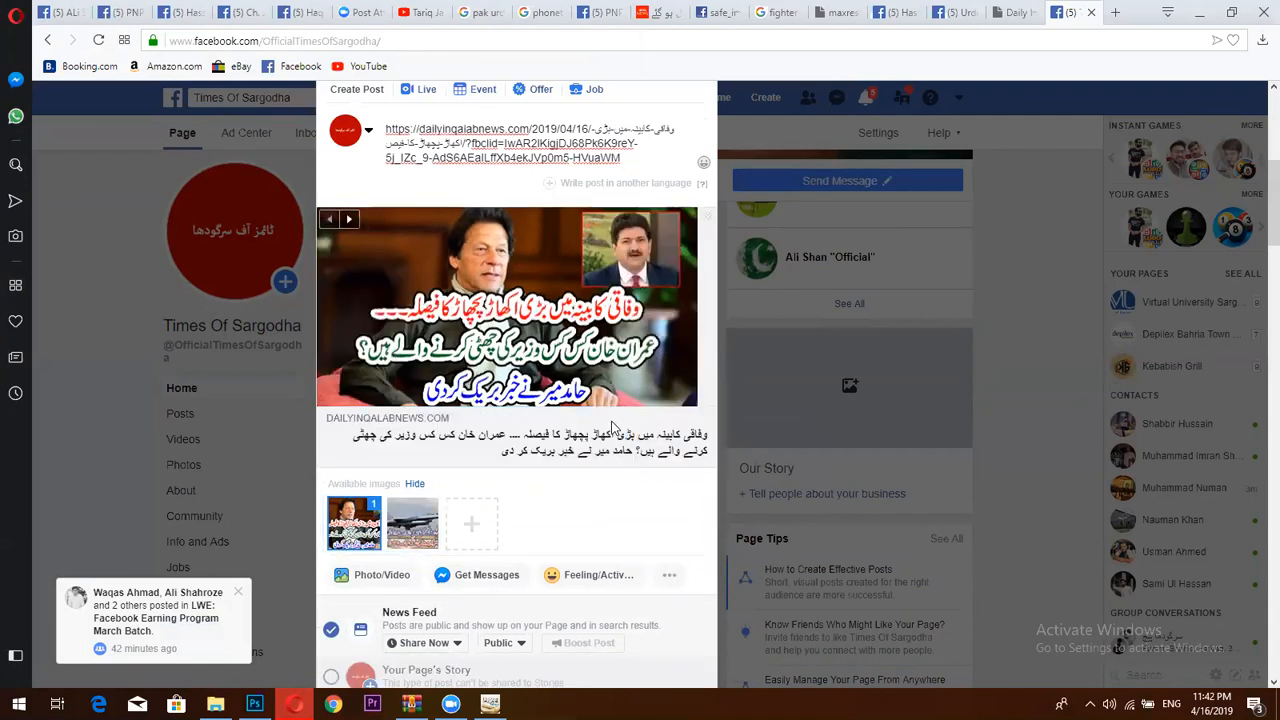
click(708, 221)
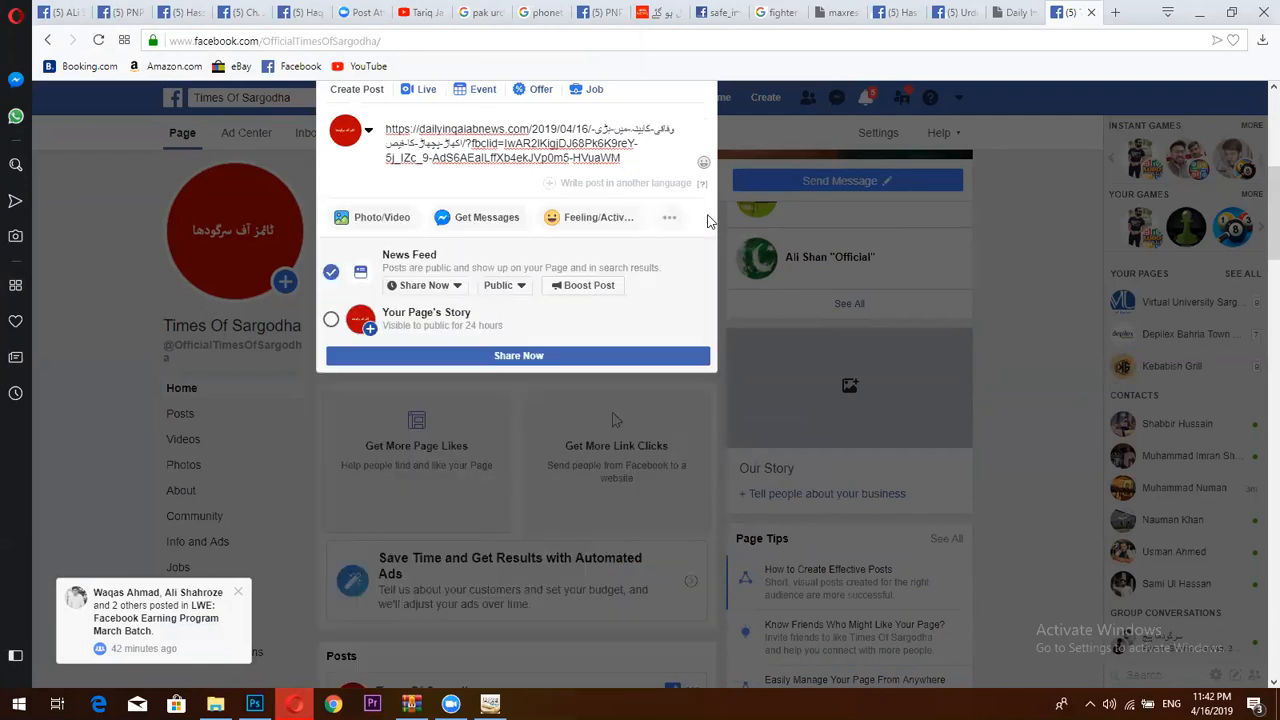
click(639, 156)
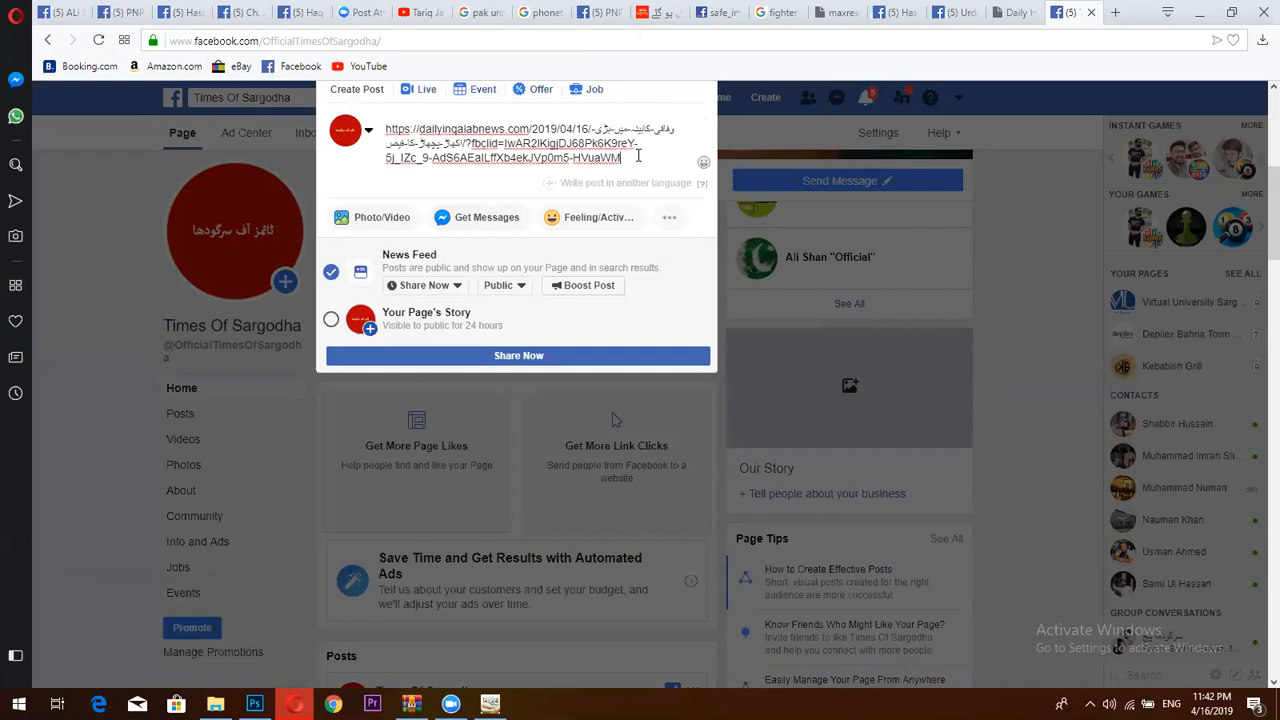
- Look at the photo and video upload options available for the page post
click(368, 218)
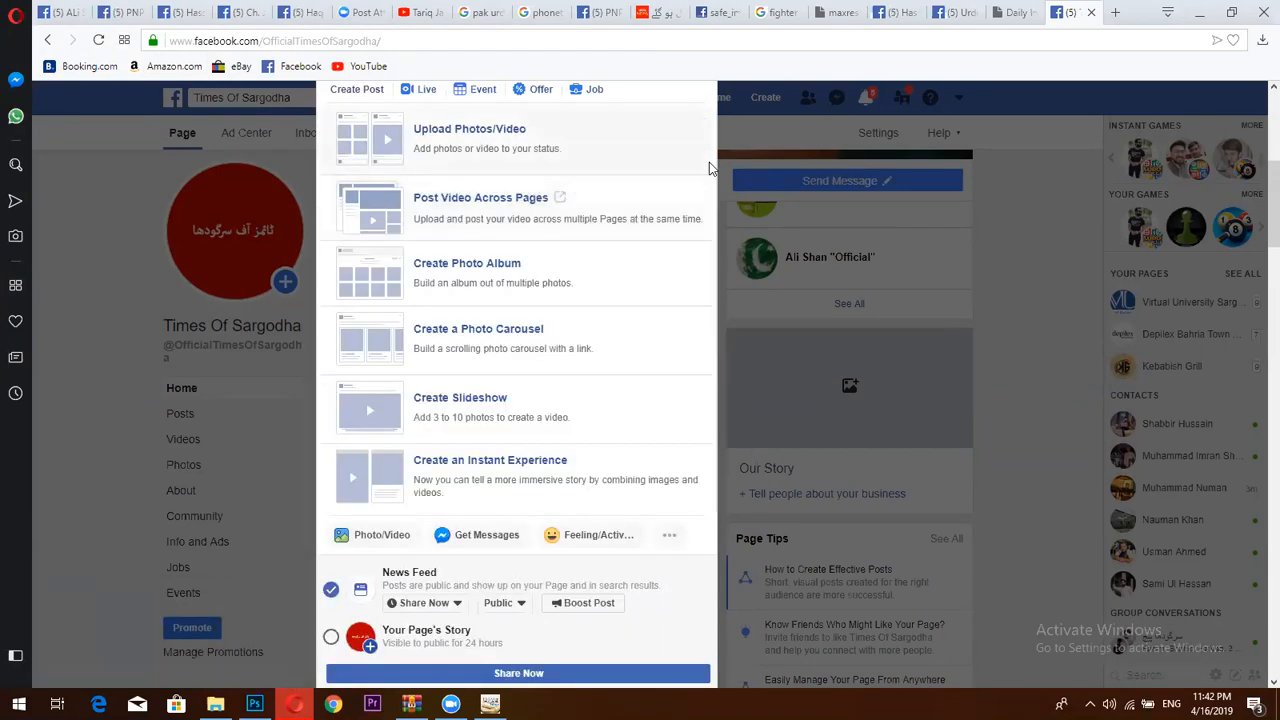
click(1028, 190)
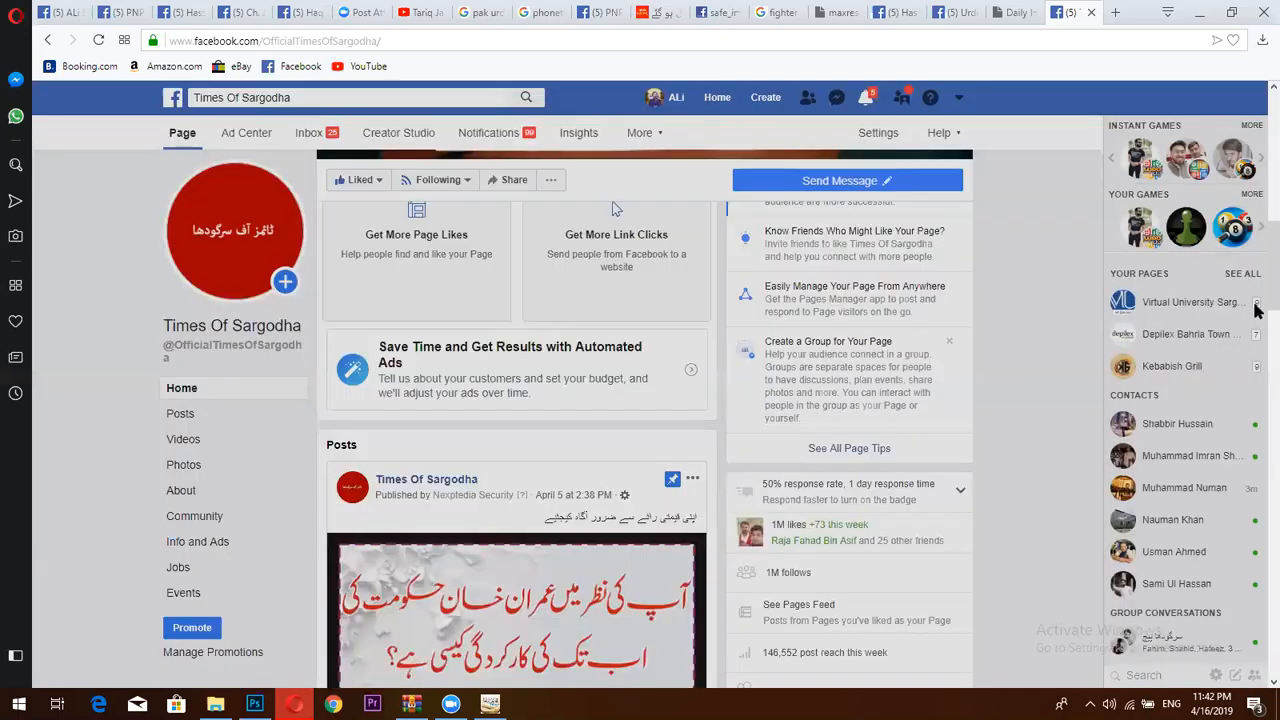
scroll(1257, 273, up, 6)
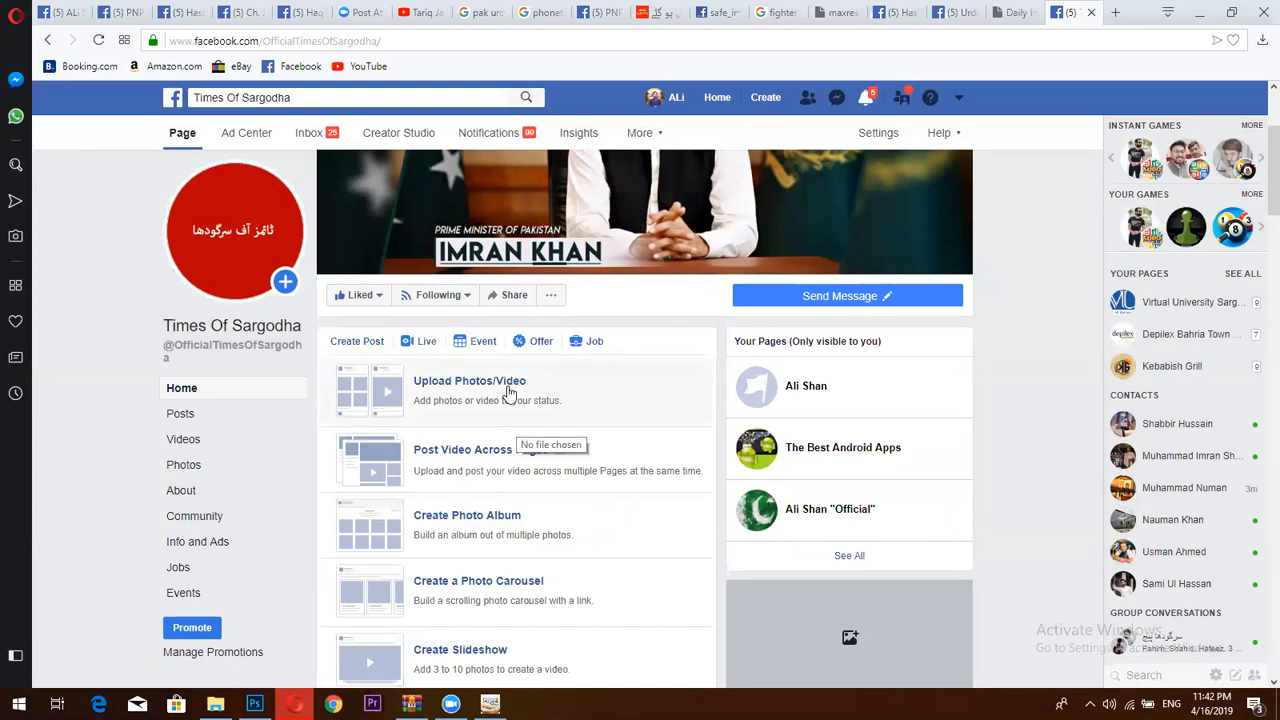
- Return to the page's text post composer with the dailyinqalabnews.com article link as the post text
right_click(461, 400)
click(350, 350)
click(360, 345)
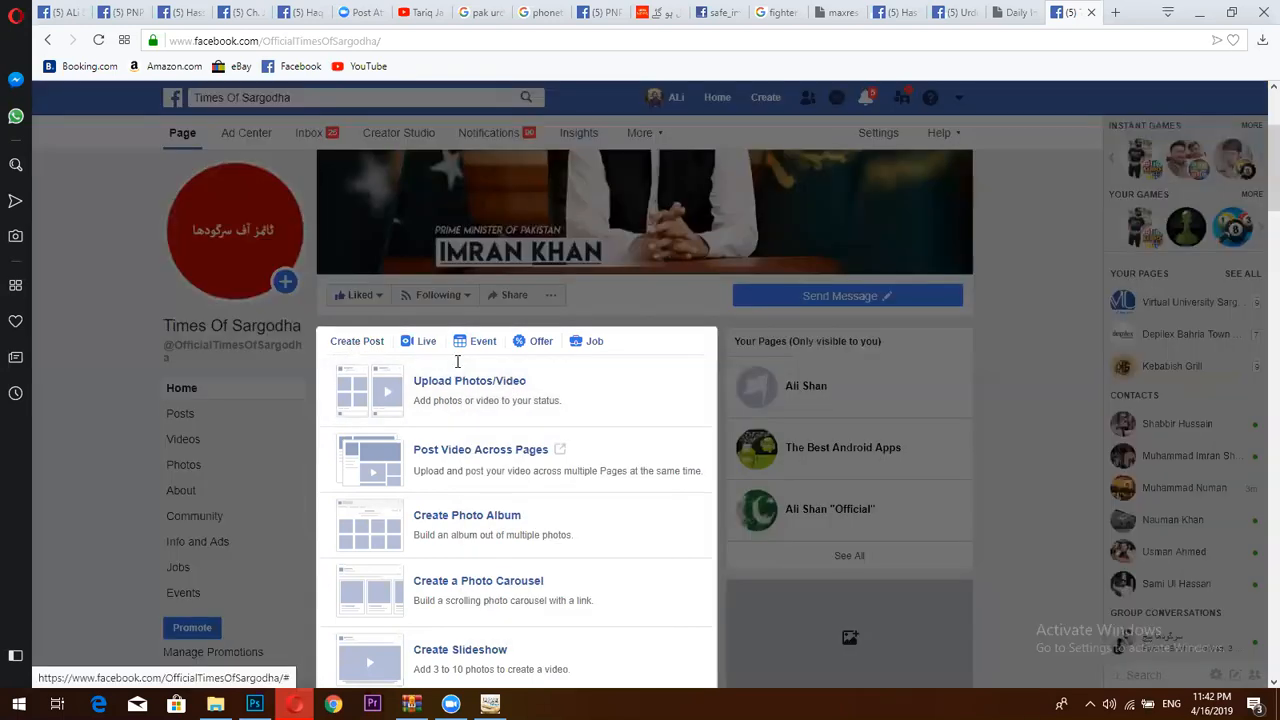
key(ctrl+v)
drag(640, 410, 385, 380)
text(https://dailyinqalabnews.com/2019/04/16/وفاقی-کابینہ-میں-بڑی-اکھاڑ-پچھاڑ-کا-فیص/?fbclid=IwAR2lKigjDJ68Pk6K9reY-5j_IZc_9-AdS6AEaILffXb4ekJVp0m5-HVuaWM)
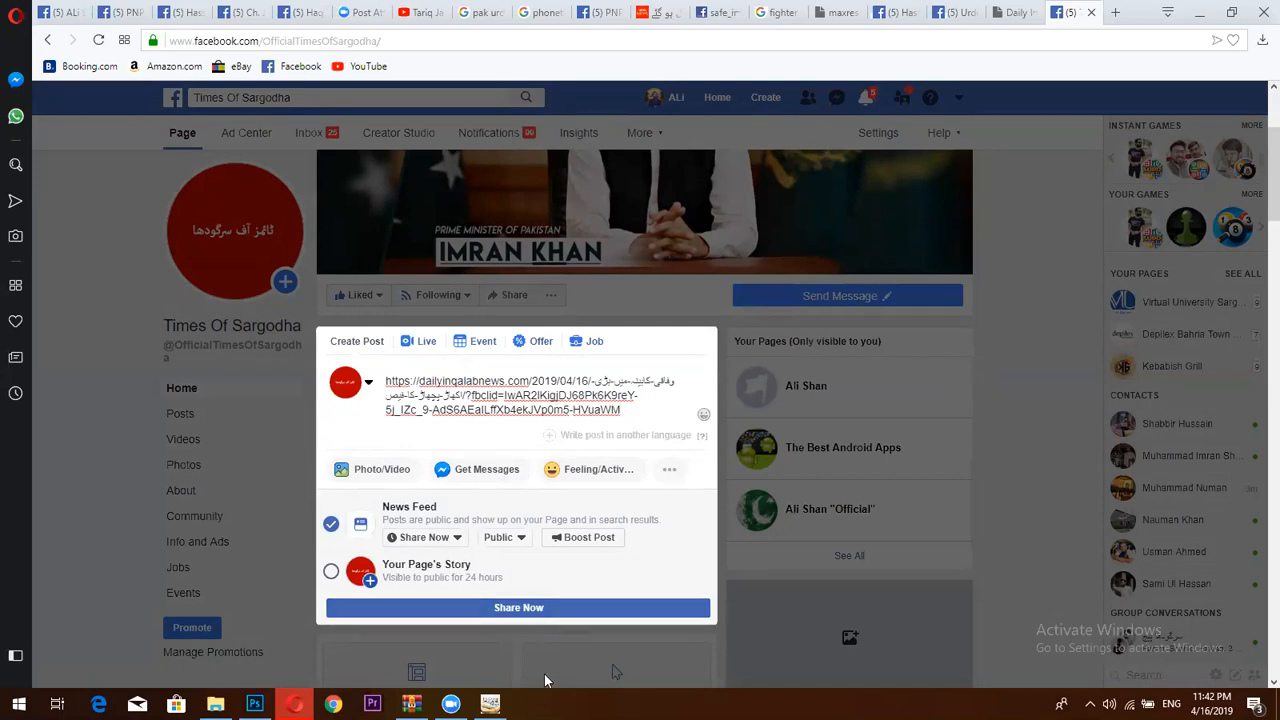
- Switch to Photoshop to view the fighter jet design with Urdu headlines, and return to the Opera browser
click(254, 703)
click(1206, 8)
mouse_move(298, 700)
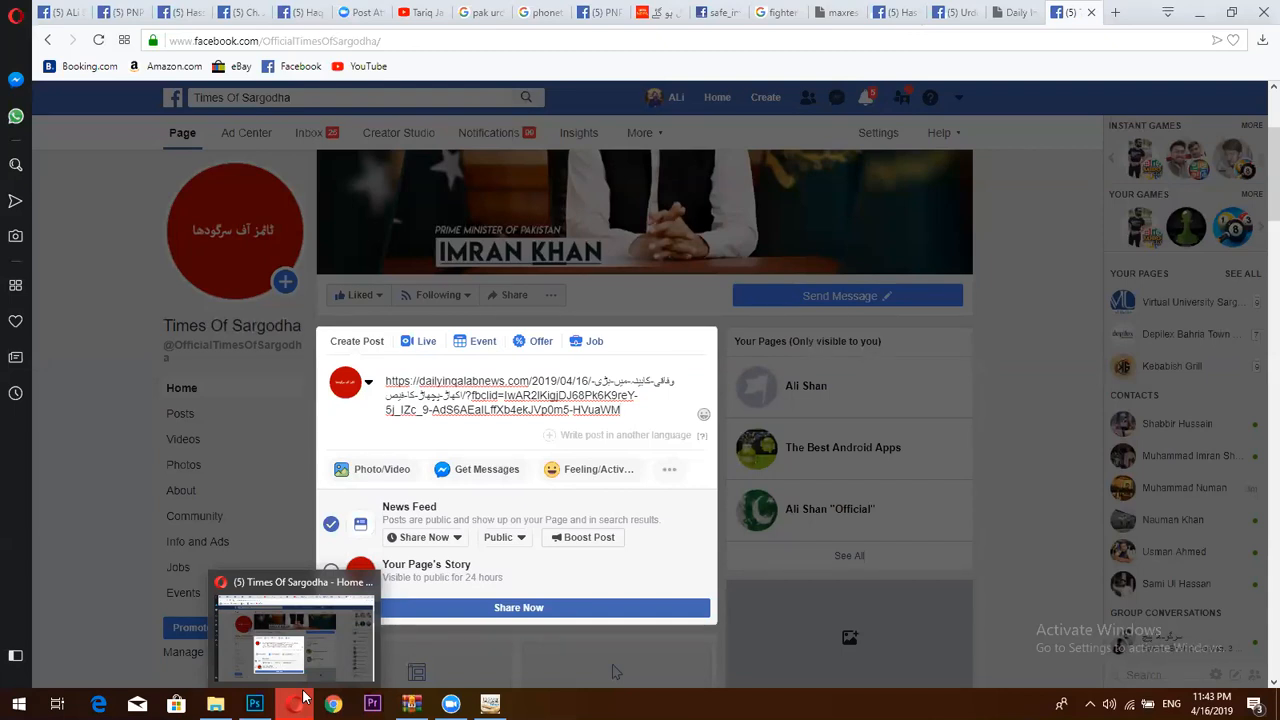
click(290, 640)
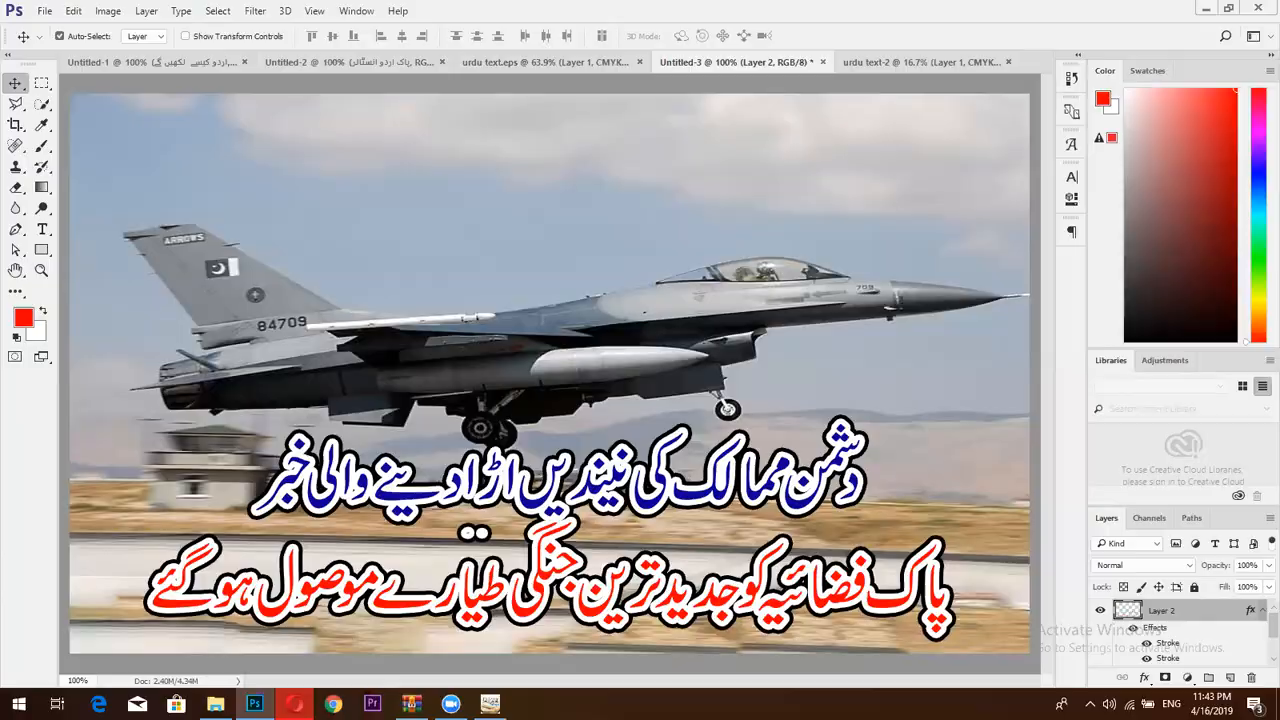
click(294, 703)
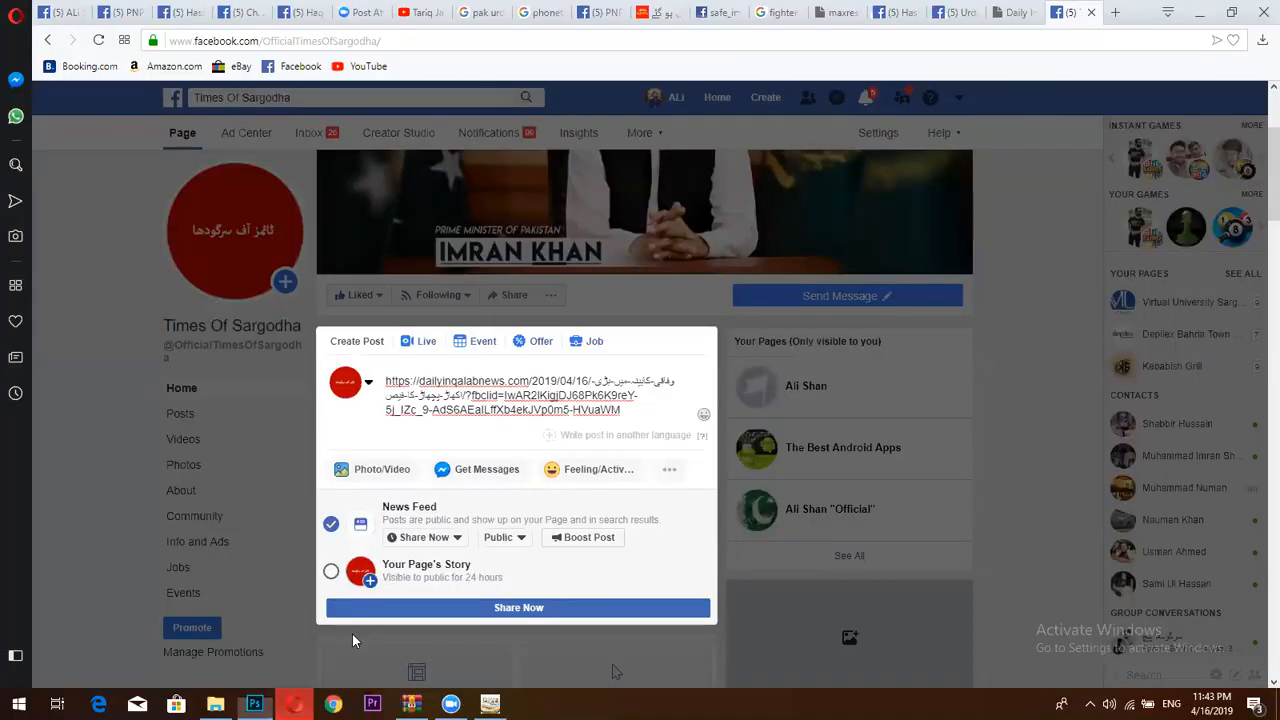
- Search Google for "pak urdu installer" in a new browser tab
click(1114, 13)
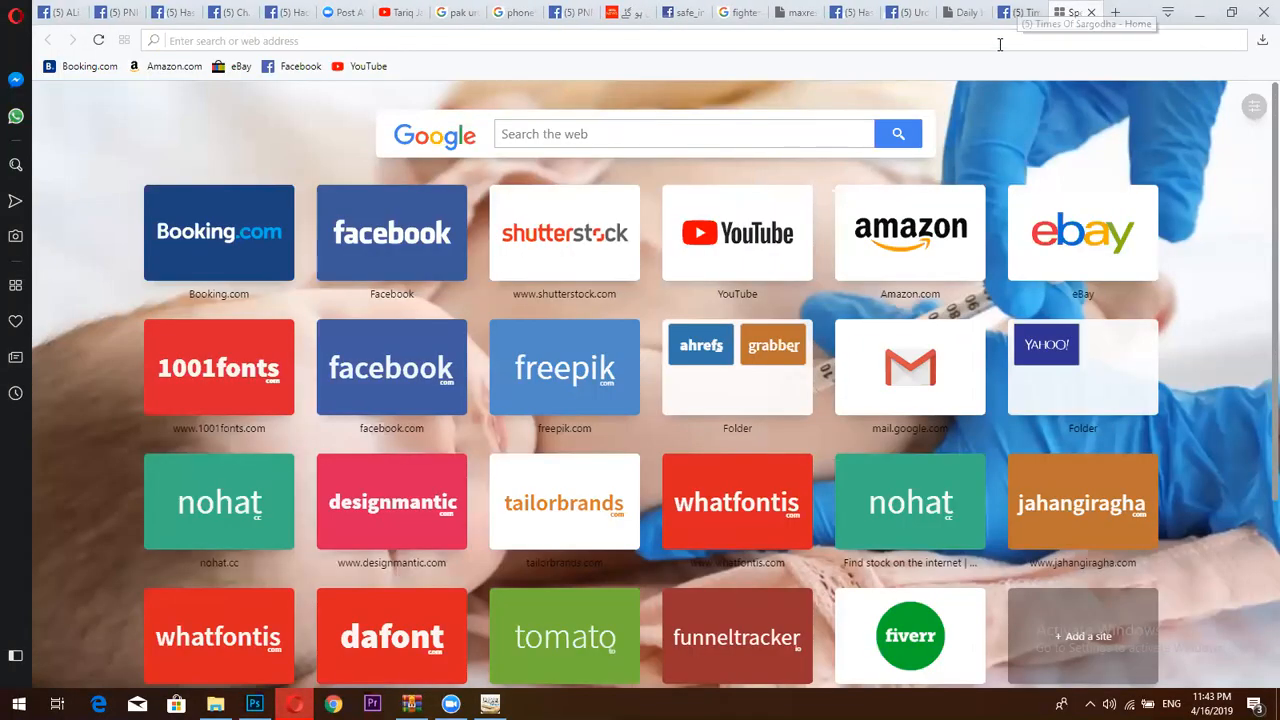
text(p)
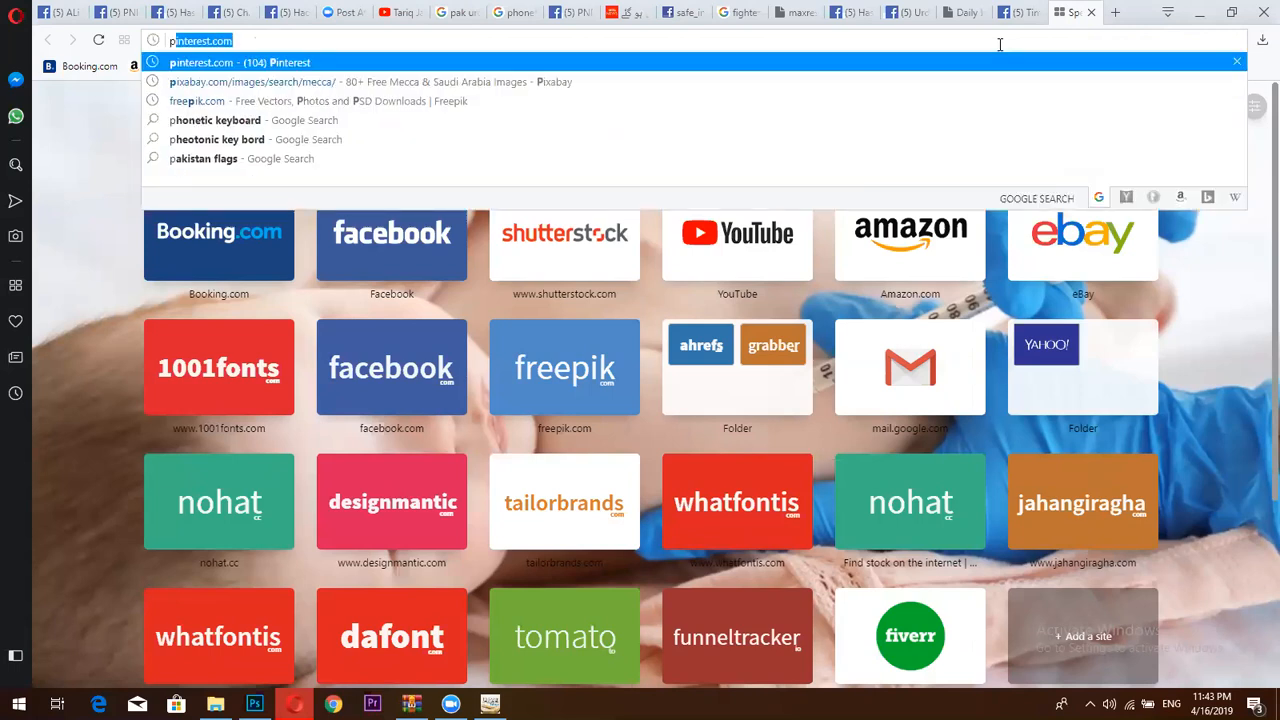
text(aki)
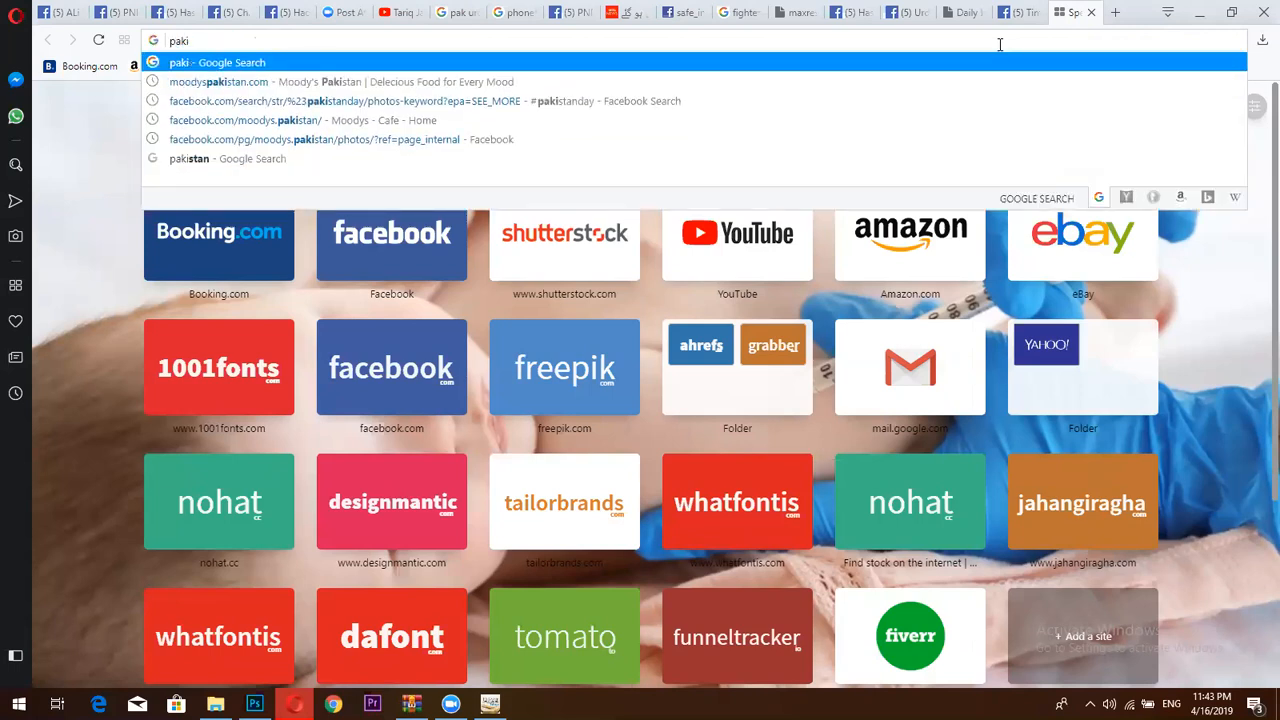
key(BackSpace)
text(ur)
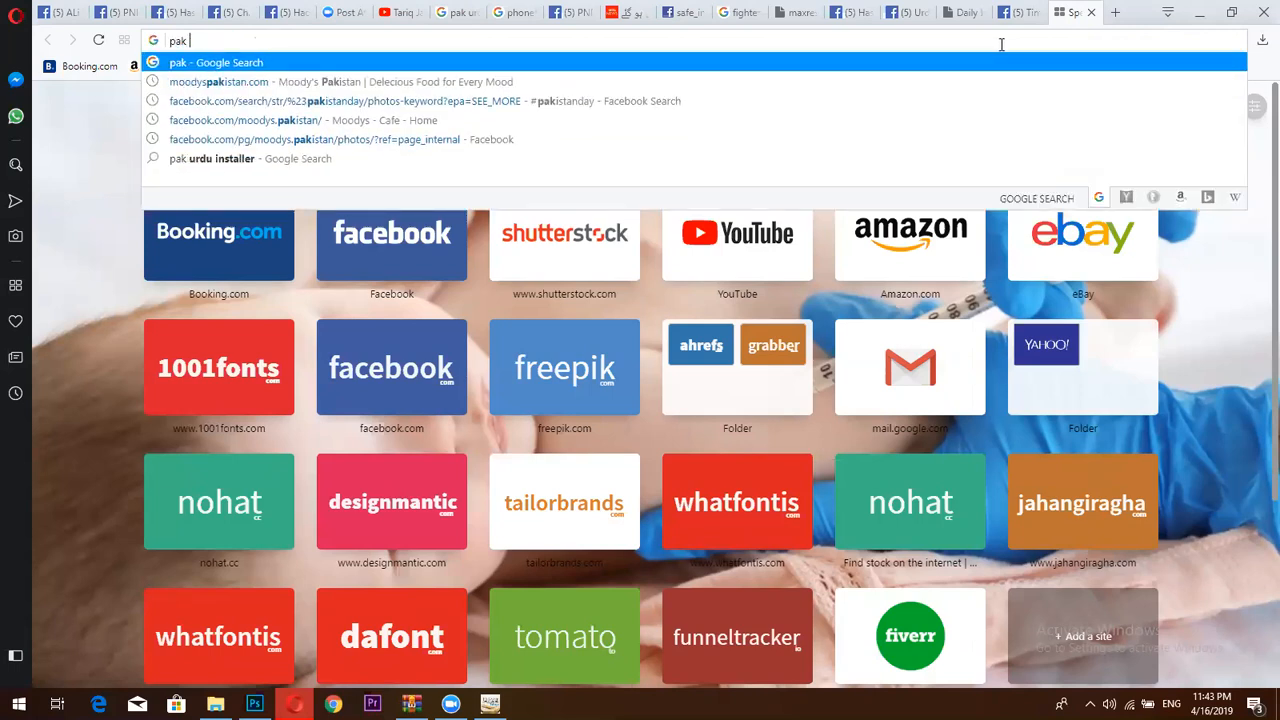
text(du)
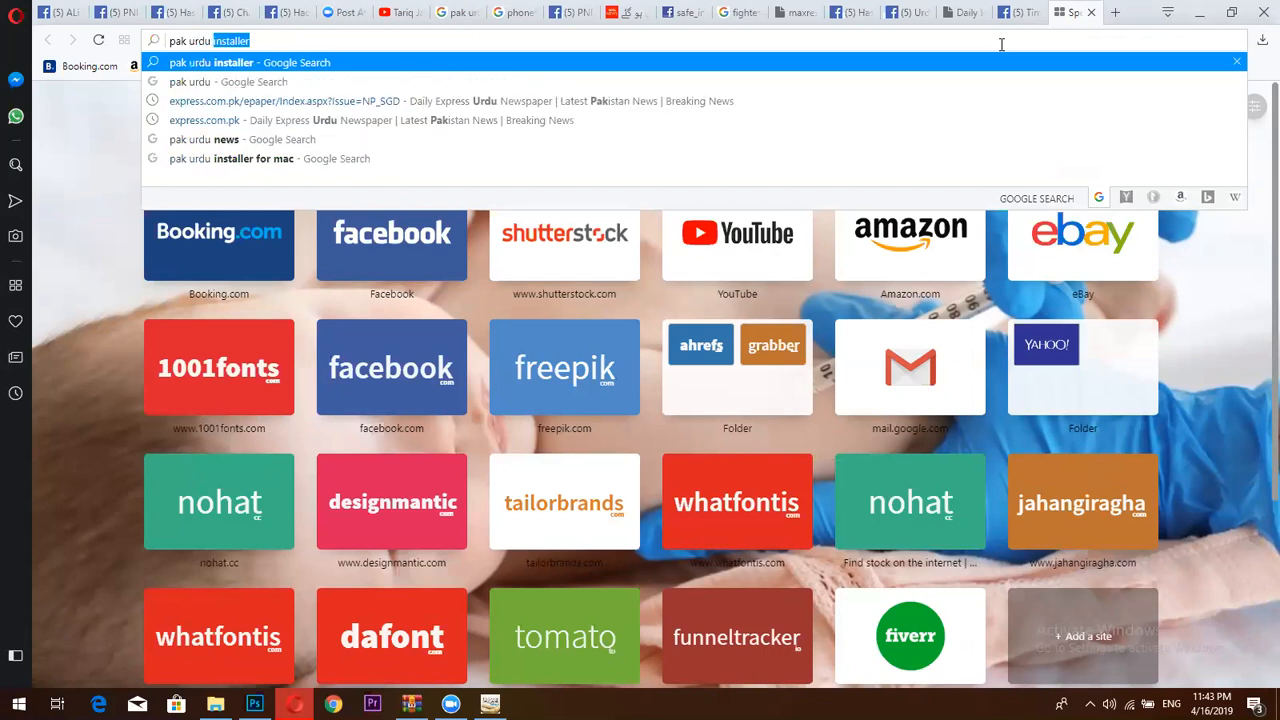
key(Return)
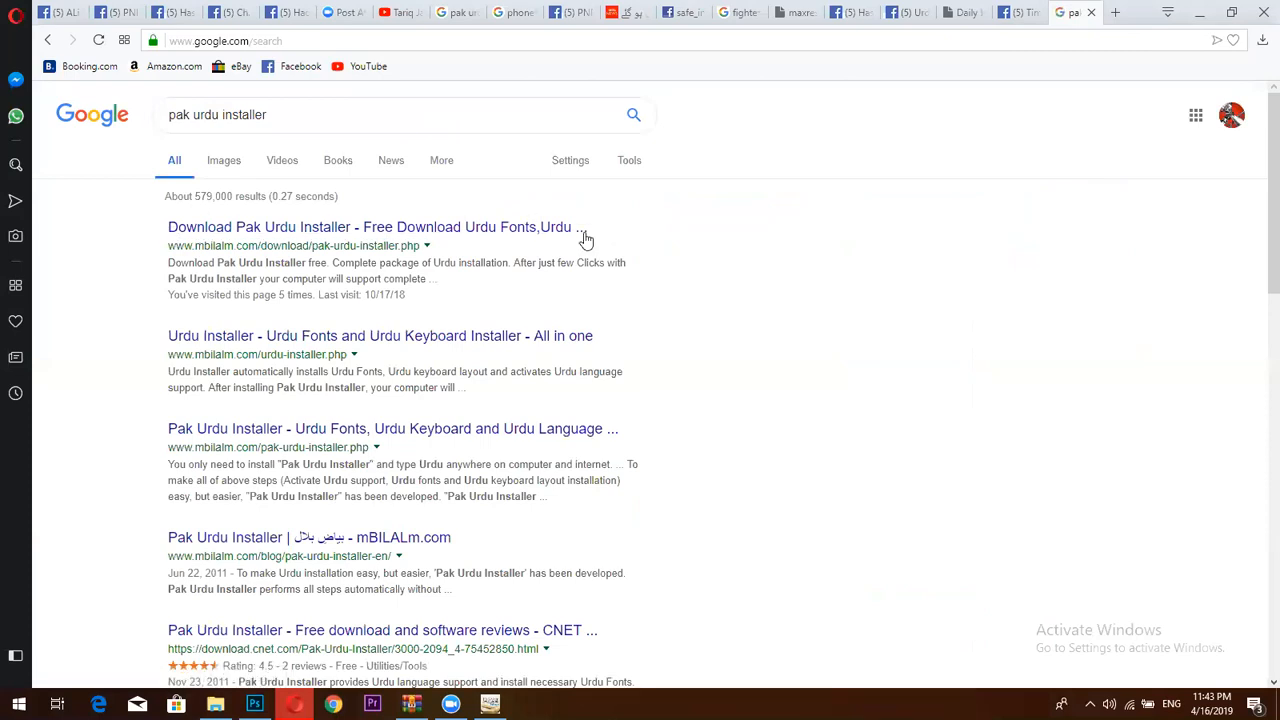
- Open the mbilalm.com Pak Urdu Installer download page and download the Zip version from MediaFire
click(289, 229)
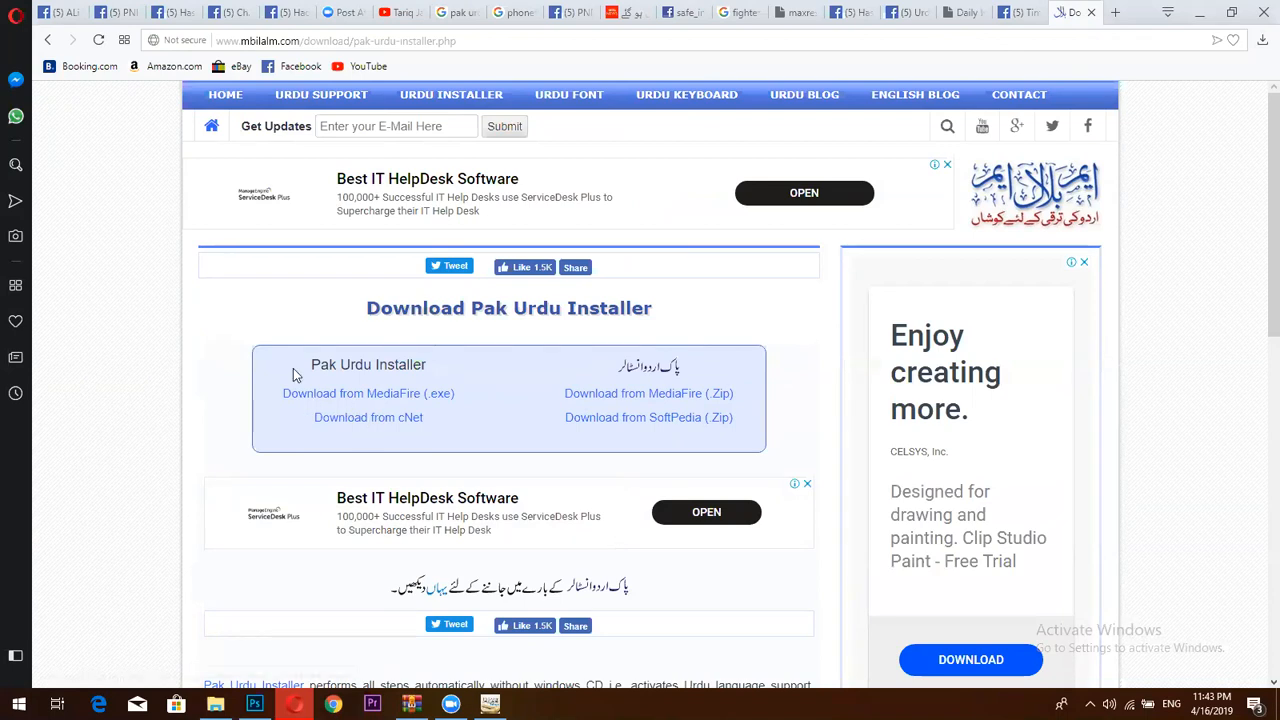
click(648, 393)
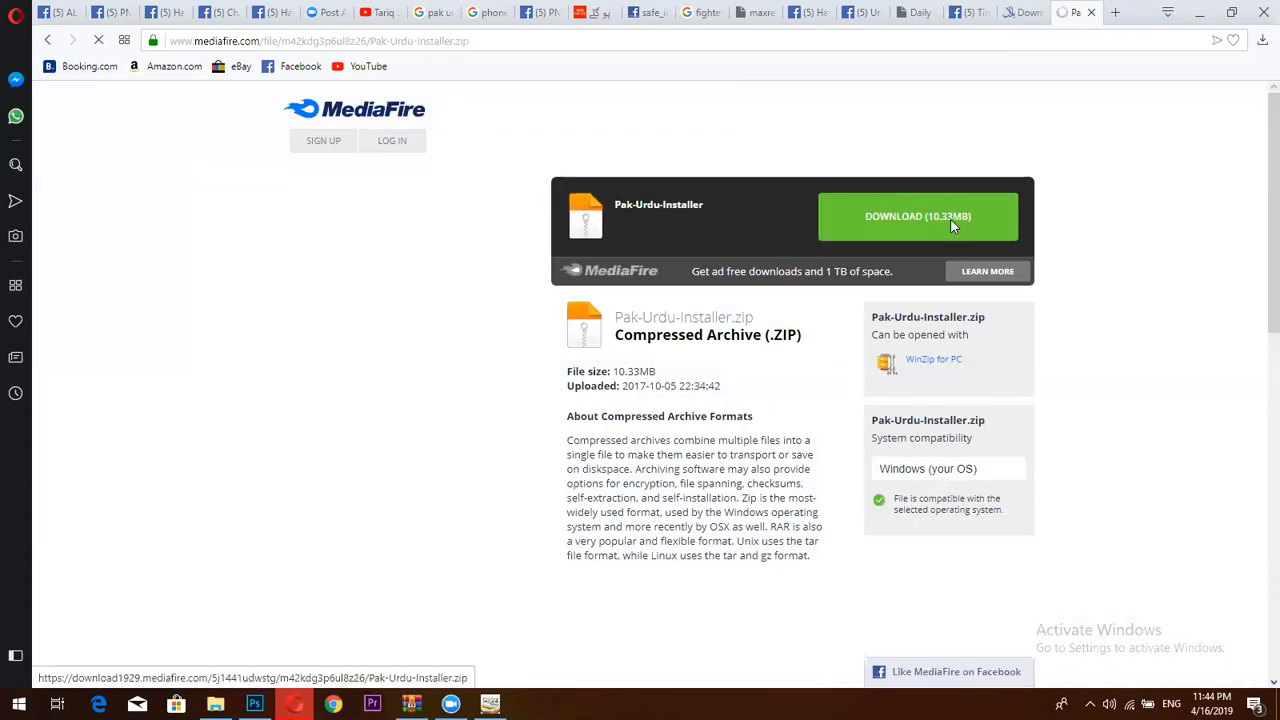
click(951, 223)
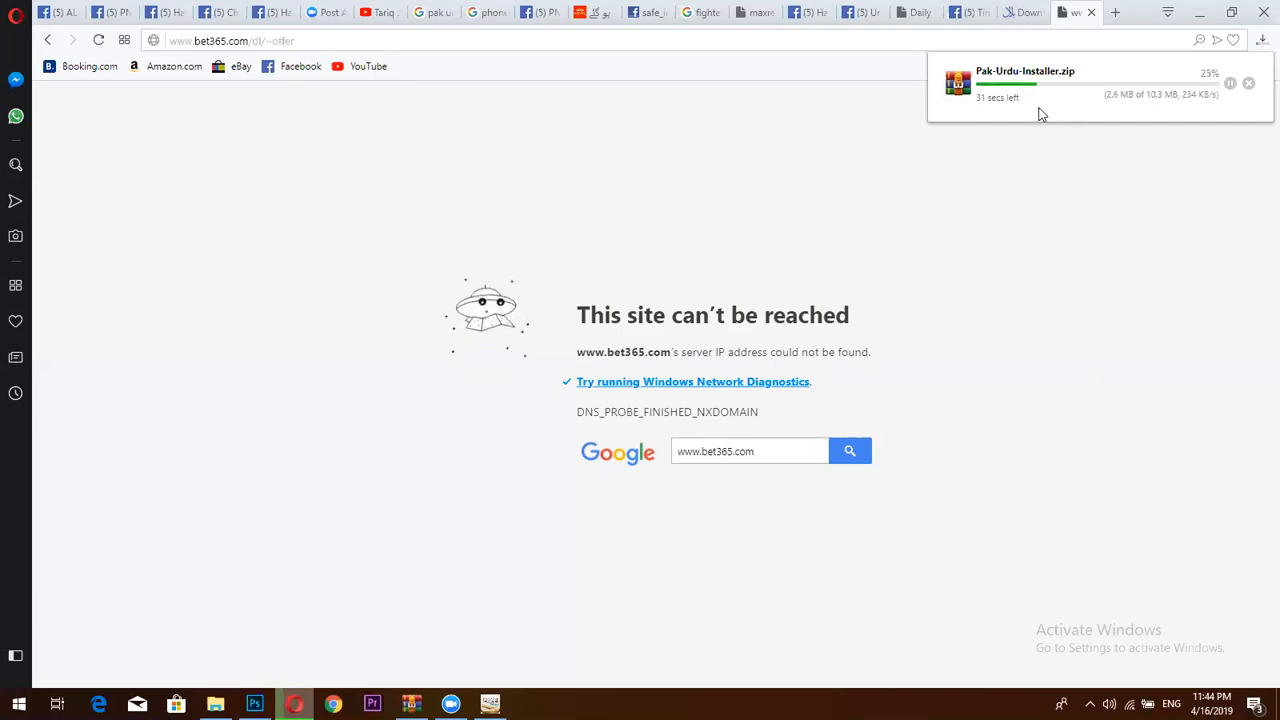
- Return to the mbilalm.com page, glance at the desktop, and check the browser's downloads list for Pak-Urdu-Installer.zip
click(1028, 12)
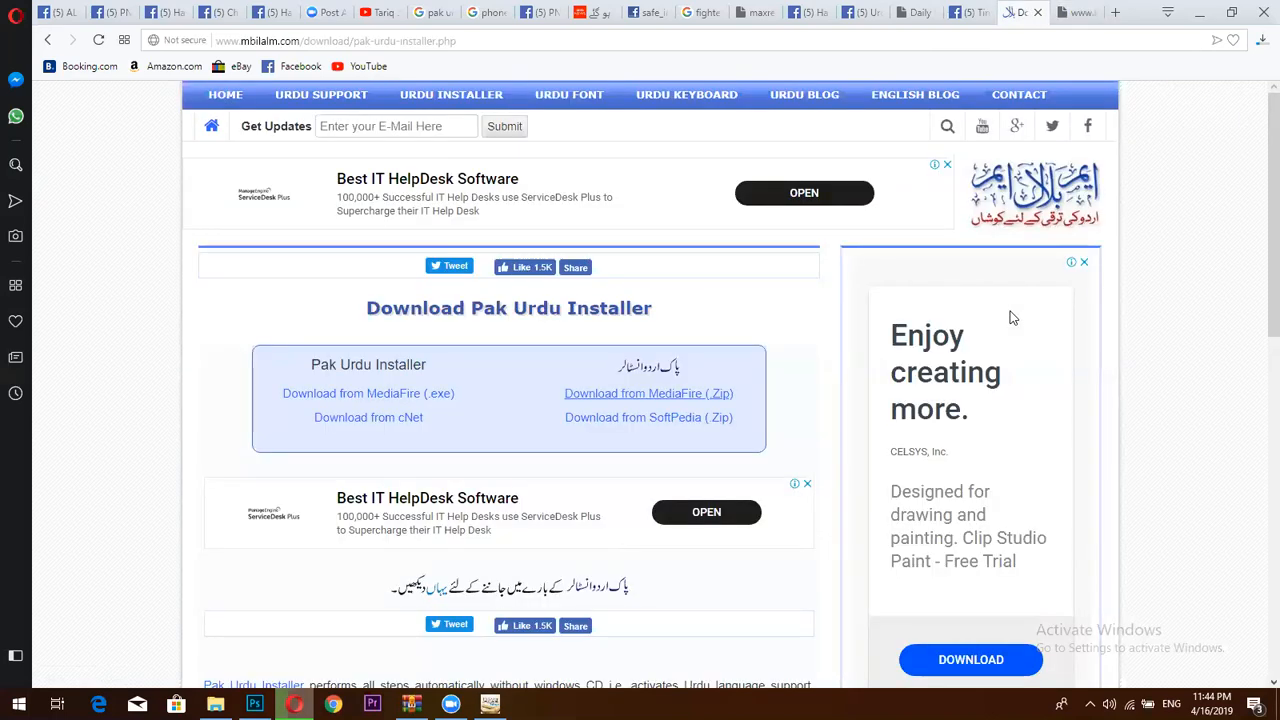
click(1202, 14)
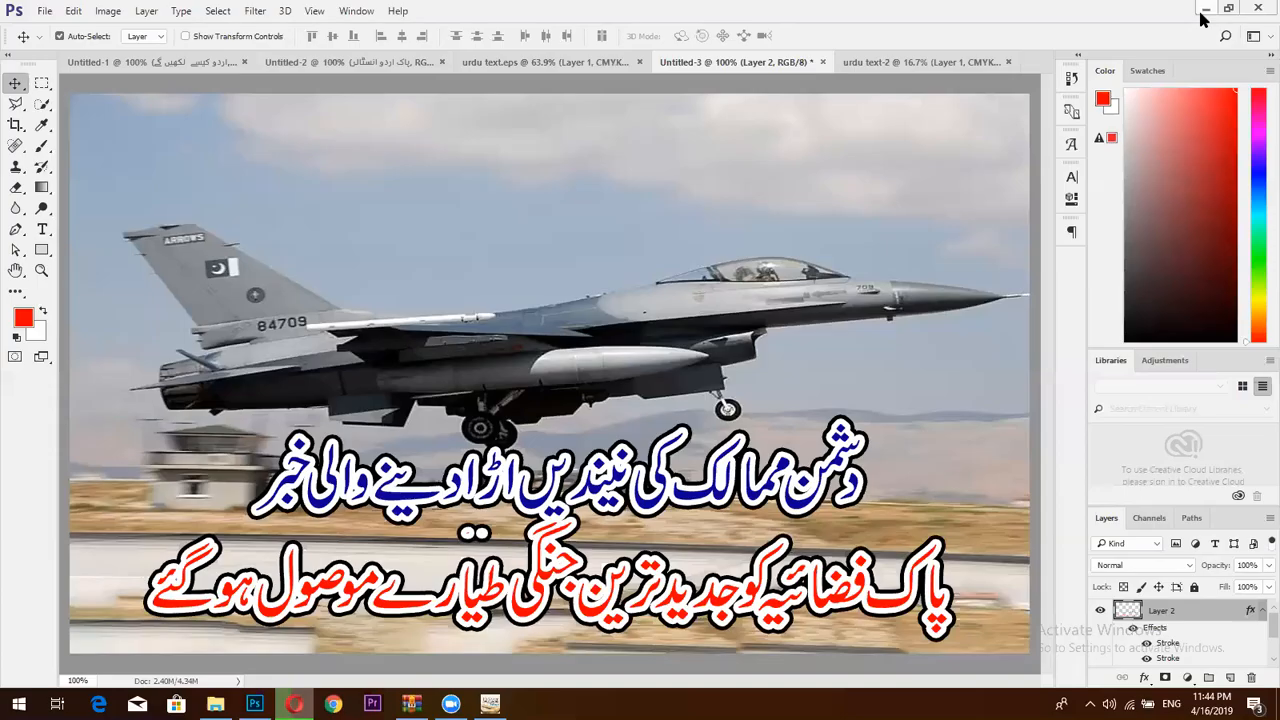
click(1204, 12)
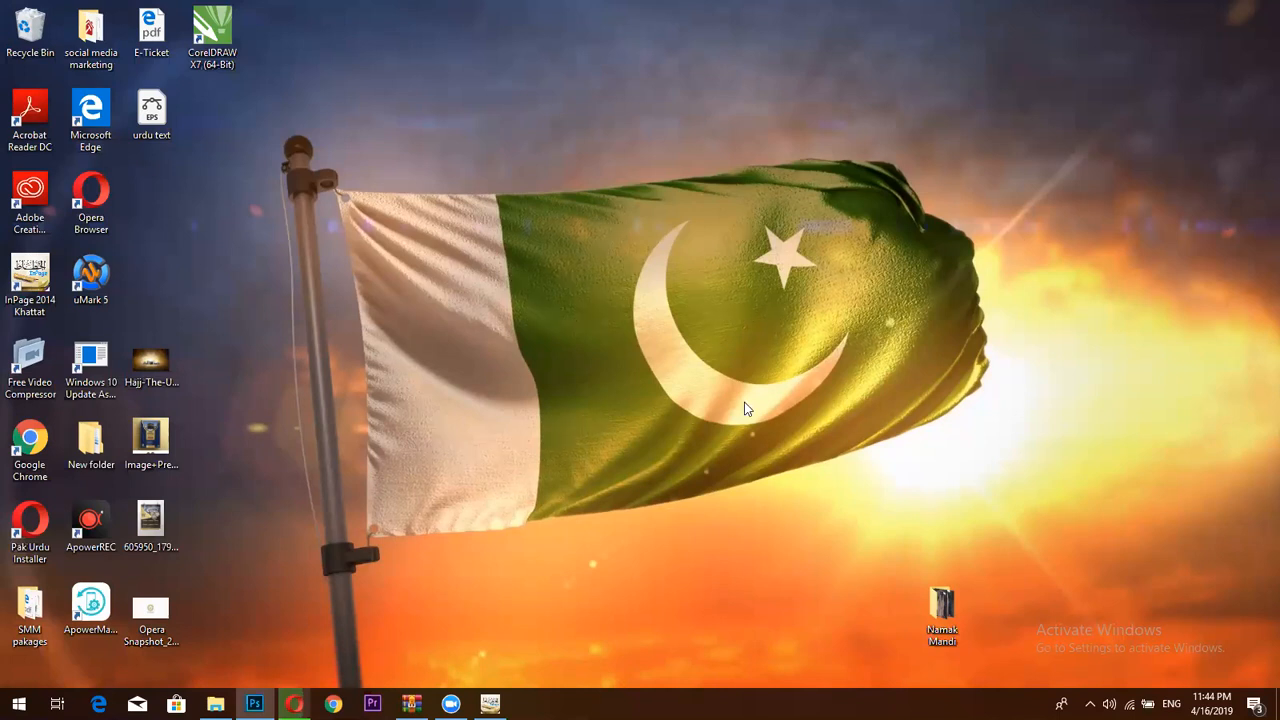
click(293, 703)
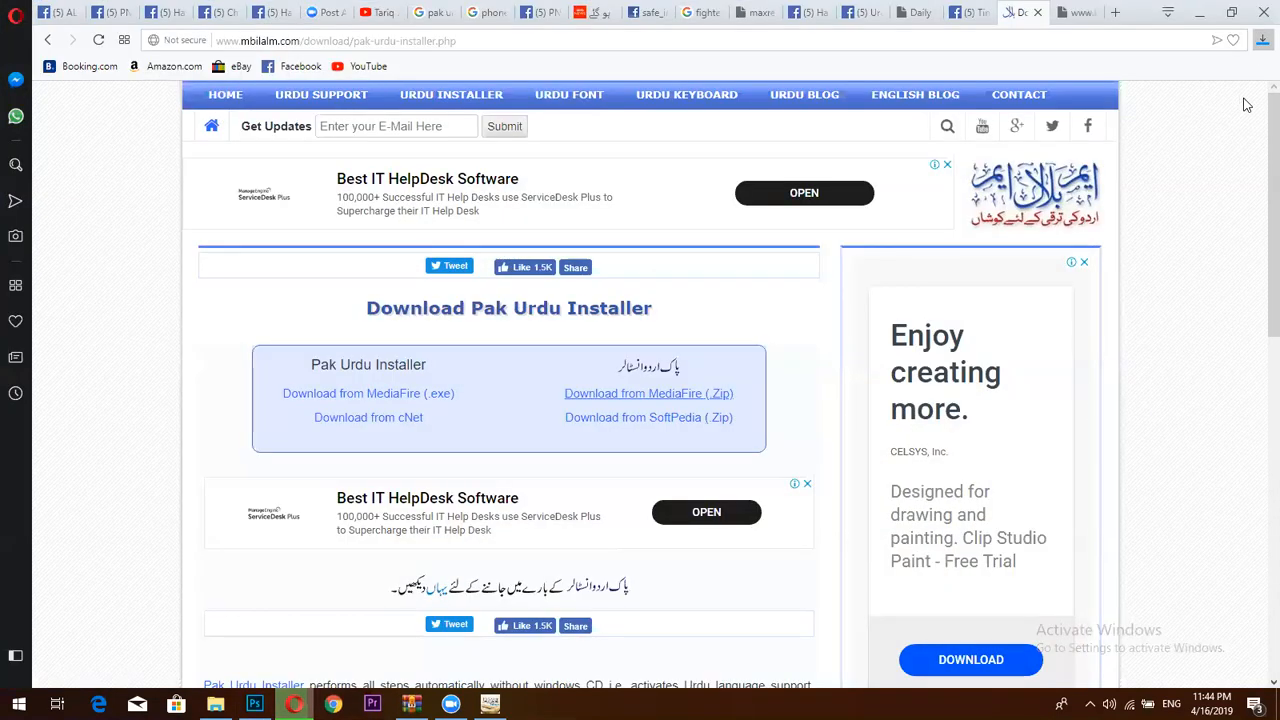
click(1263, 41)
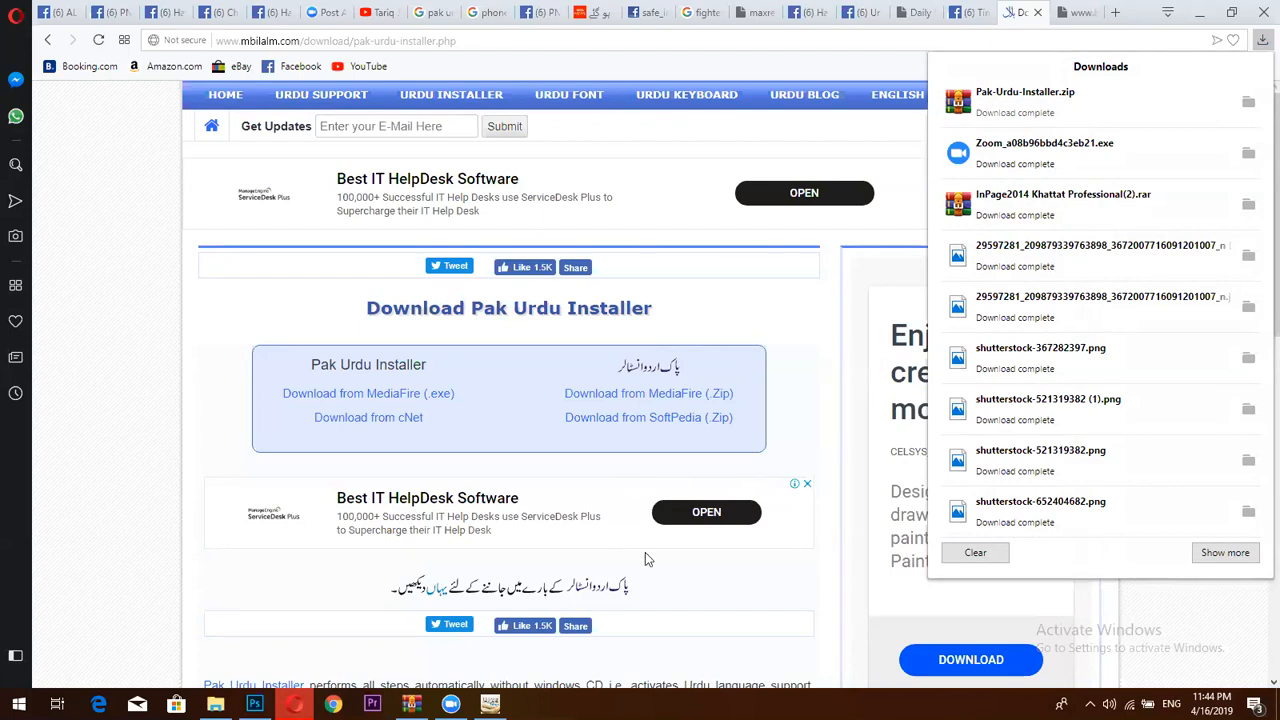
- Switch to Photoshop and change the keyboard input language from English (United States) to Urdu (Pakistan)
click(254, 704)
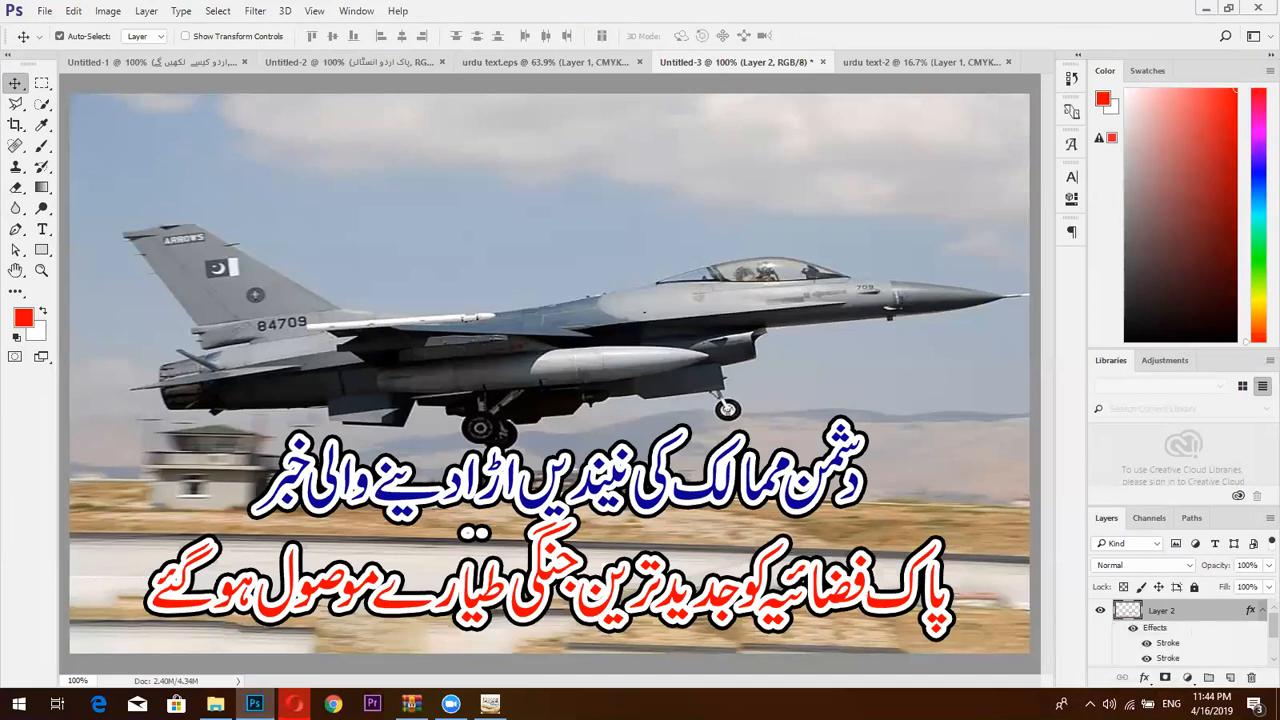
click(1171, 704)
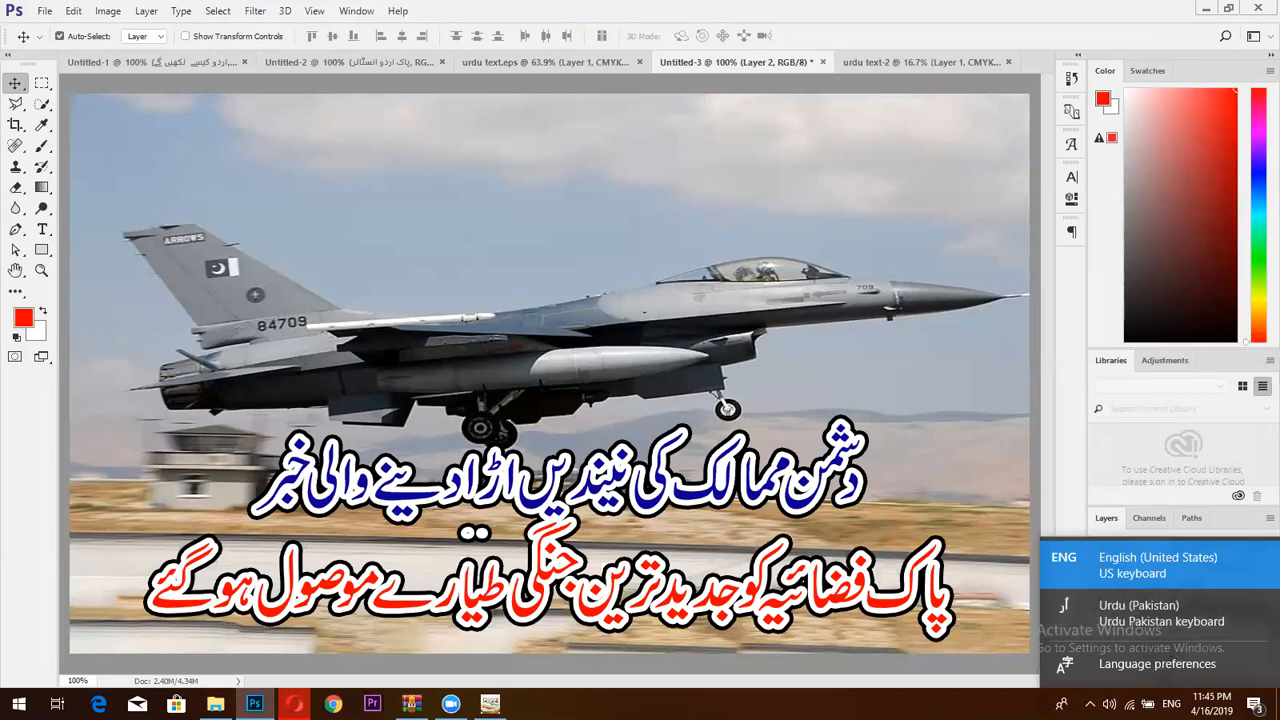
click(1171, 704)
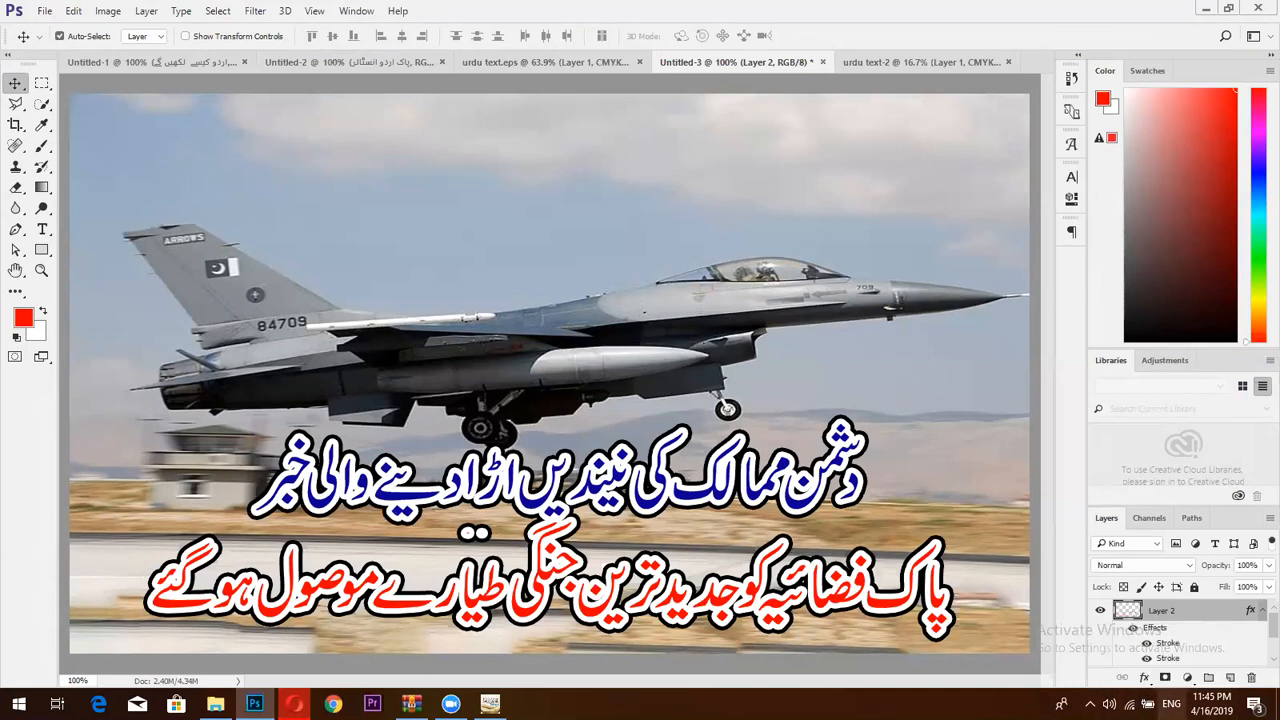
click(1171, 704)
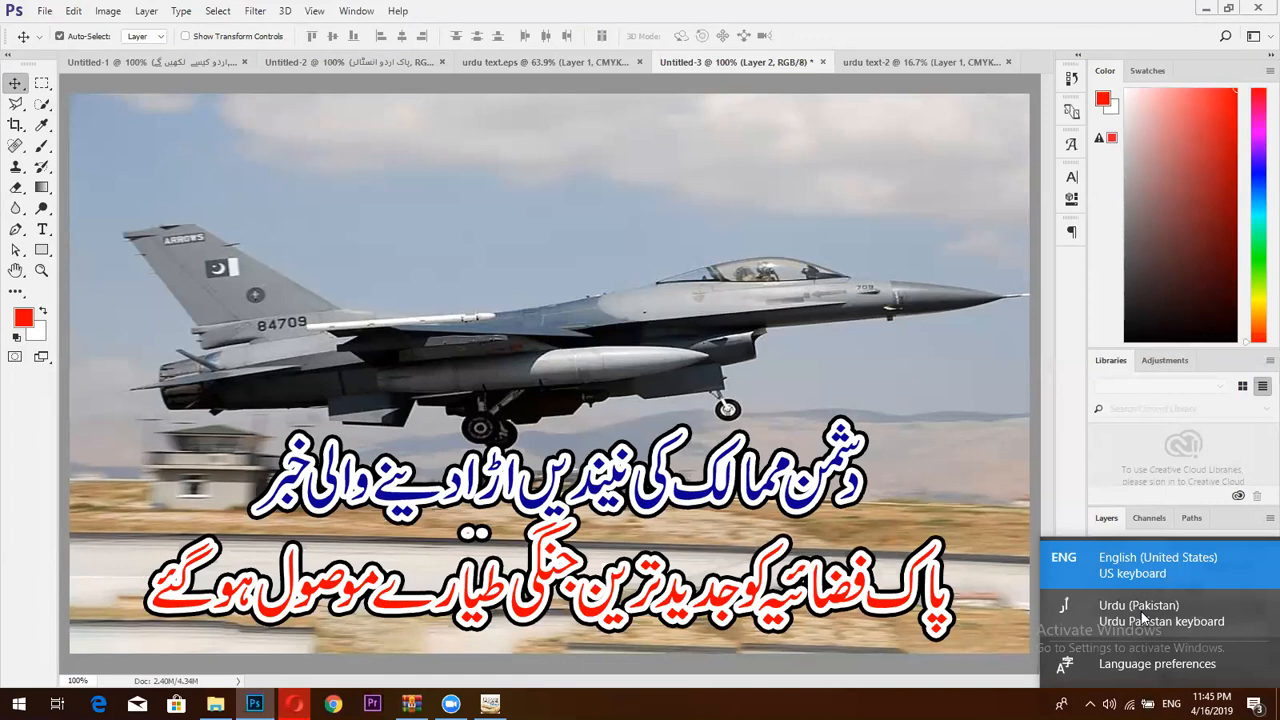
click(1142, 617)
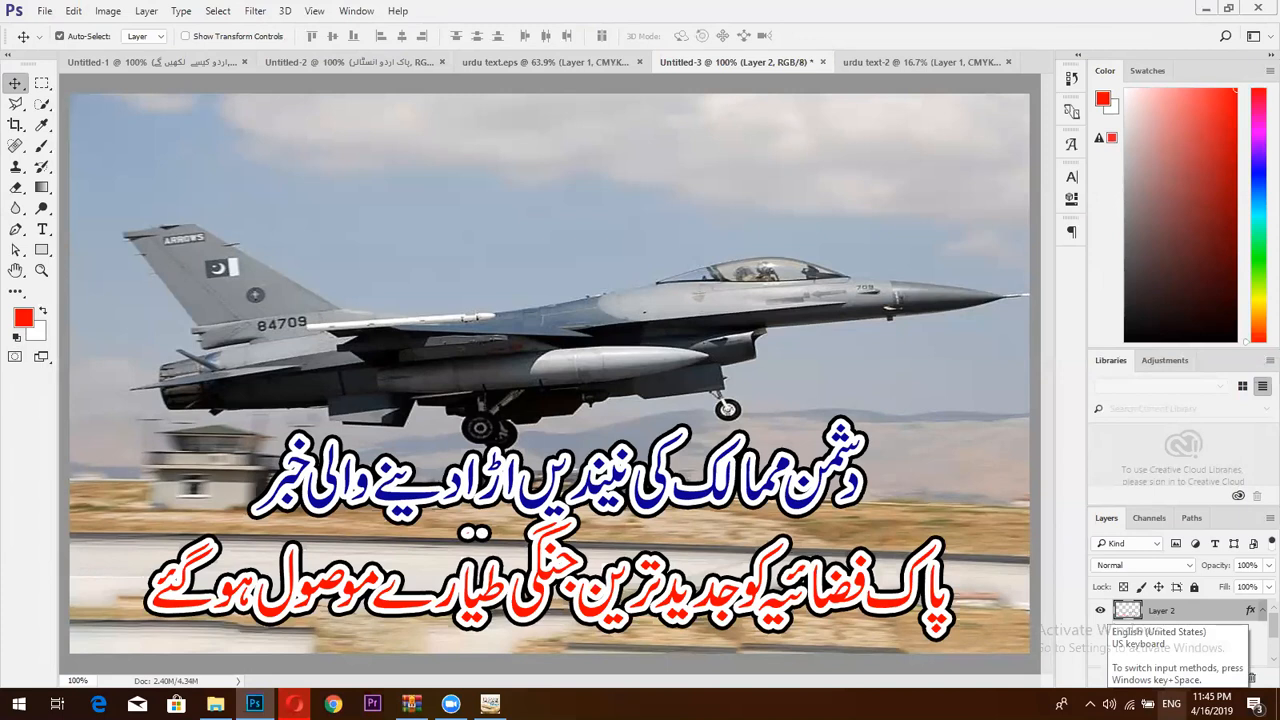
key(alt+shift)
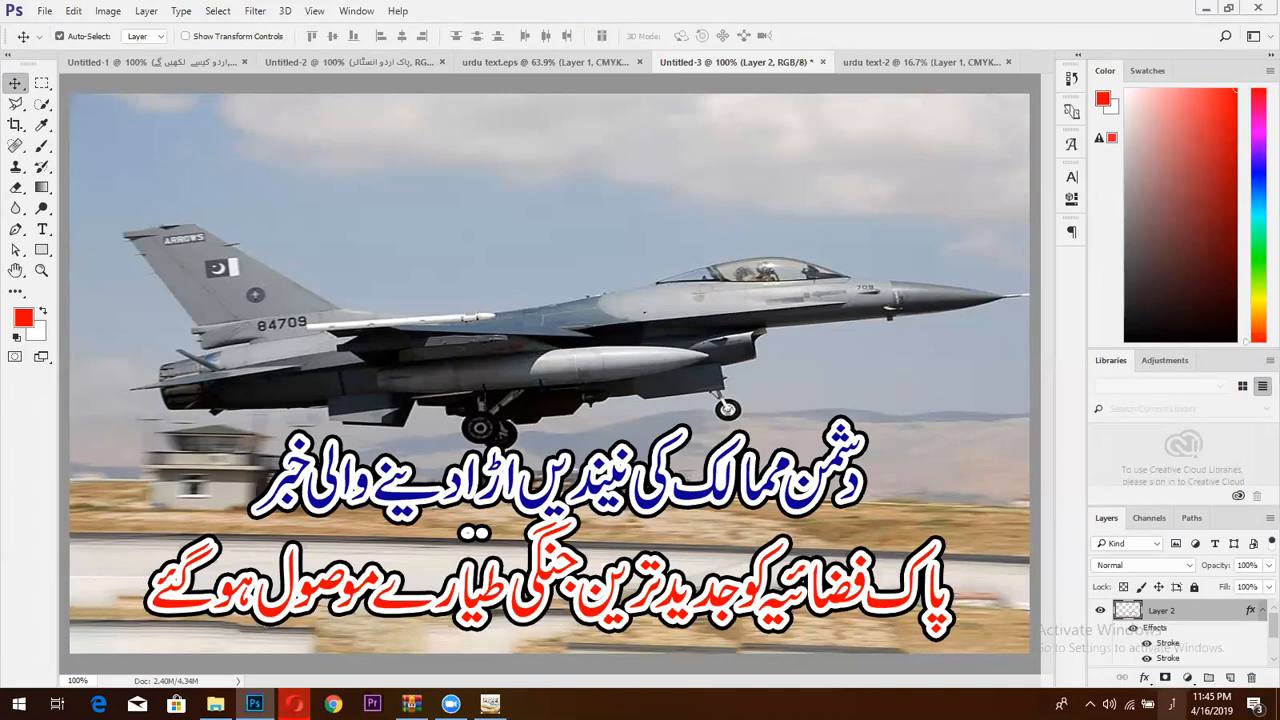
key(alt+shift)
key(alt+shift)
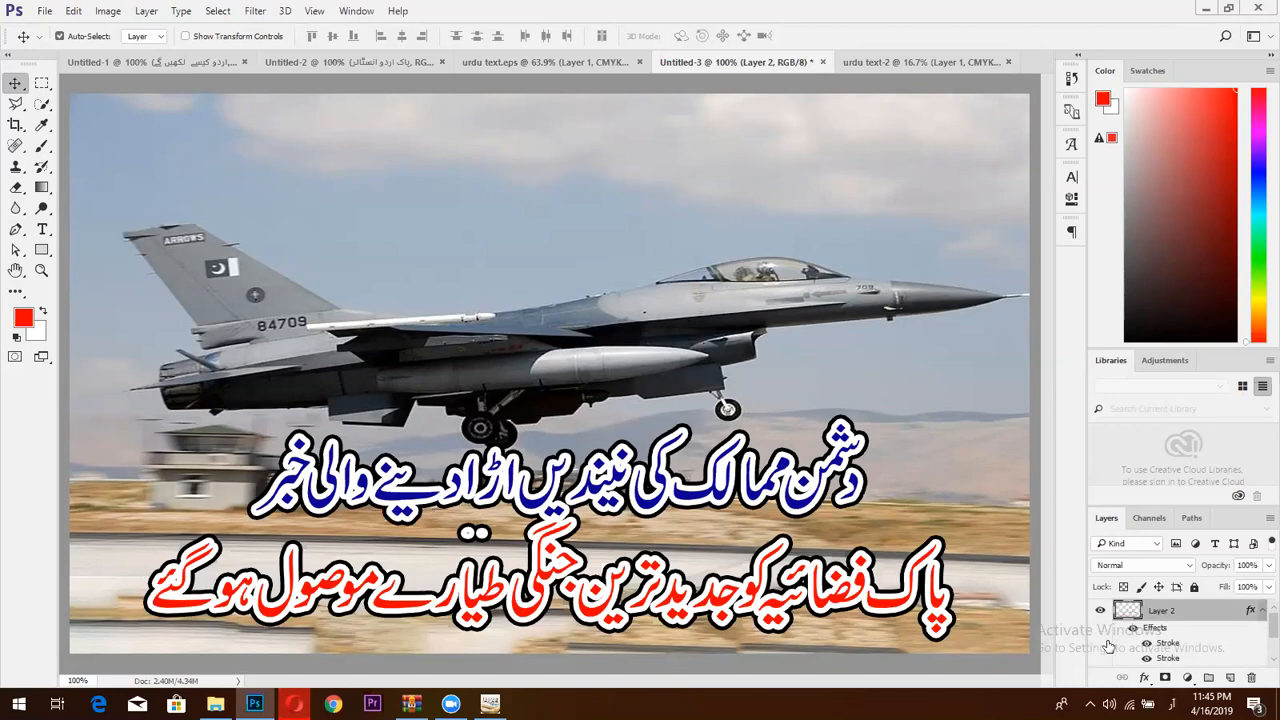
- Hide the Layer 2 headline text and confirm the Middle Eastern and South Asian text engine in the Type preferences
click(1100, 610)
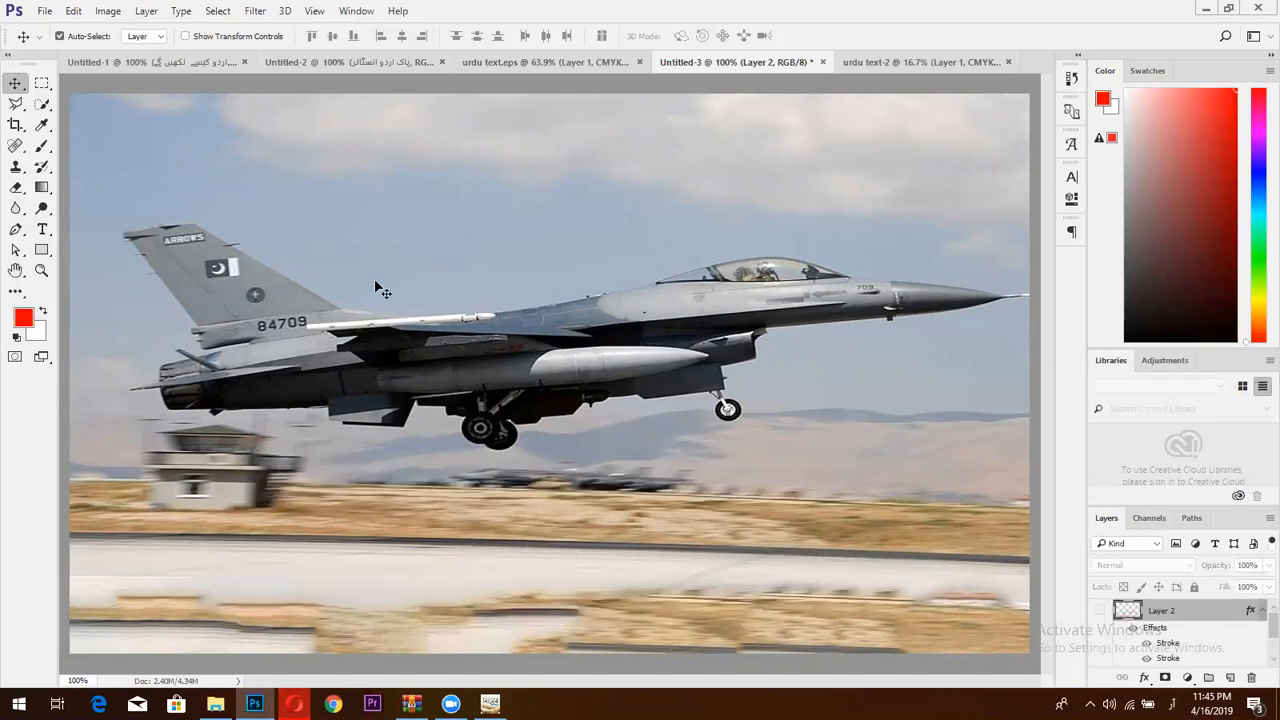
click(45, 11)
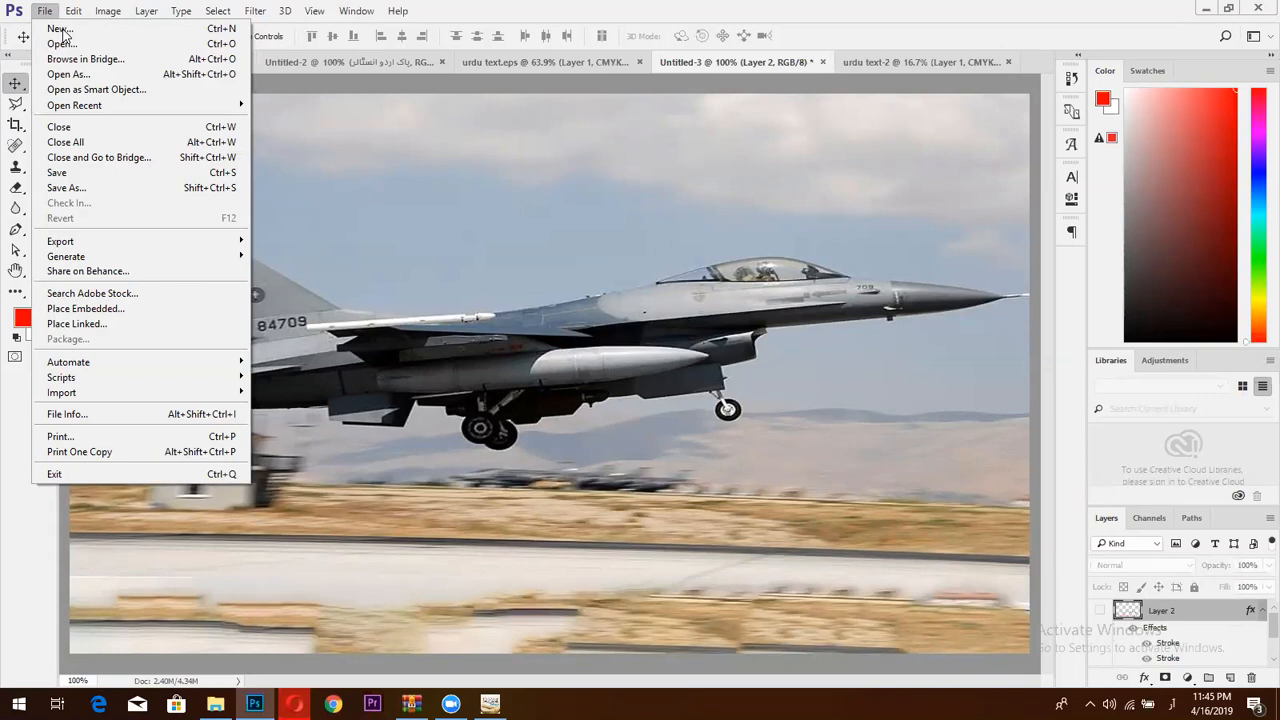
mouse_move(74, 10)
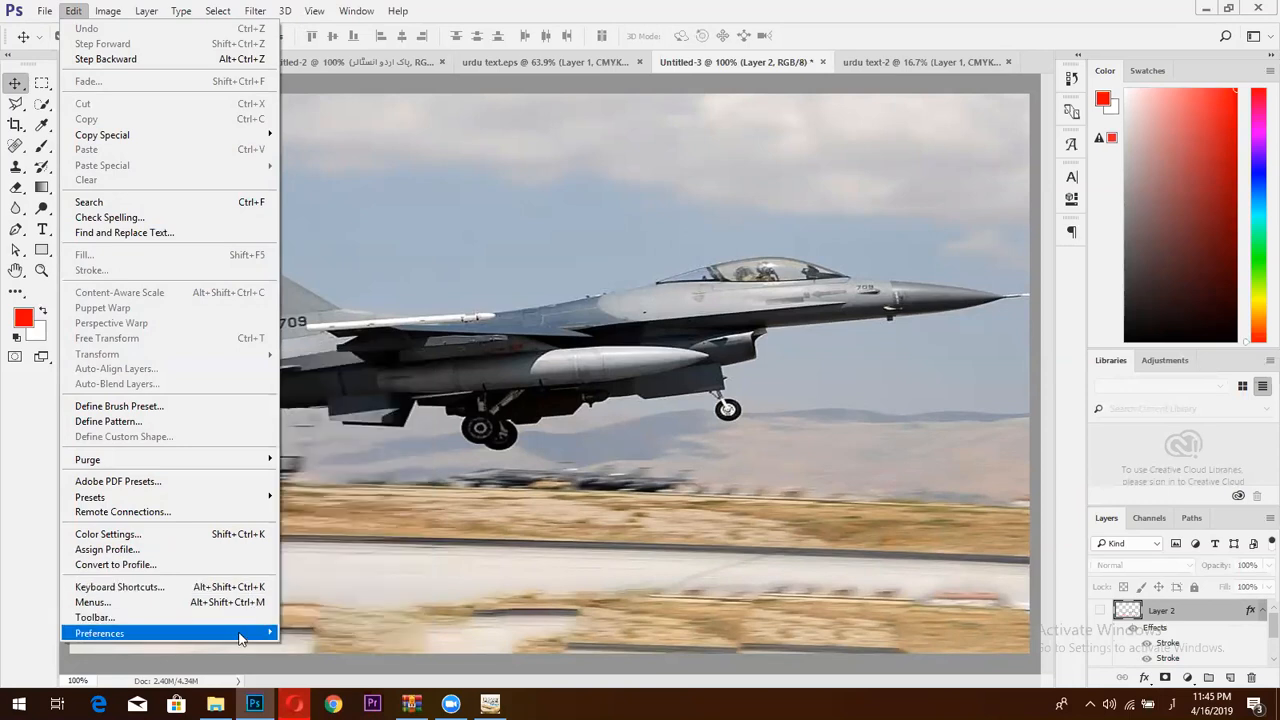
mouse_move(242, 636)
click(302, 581)
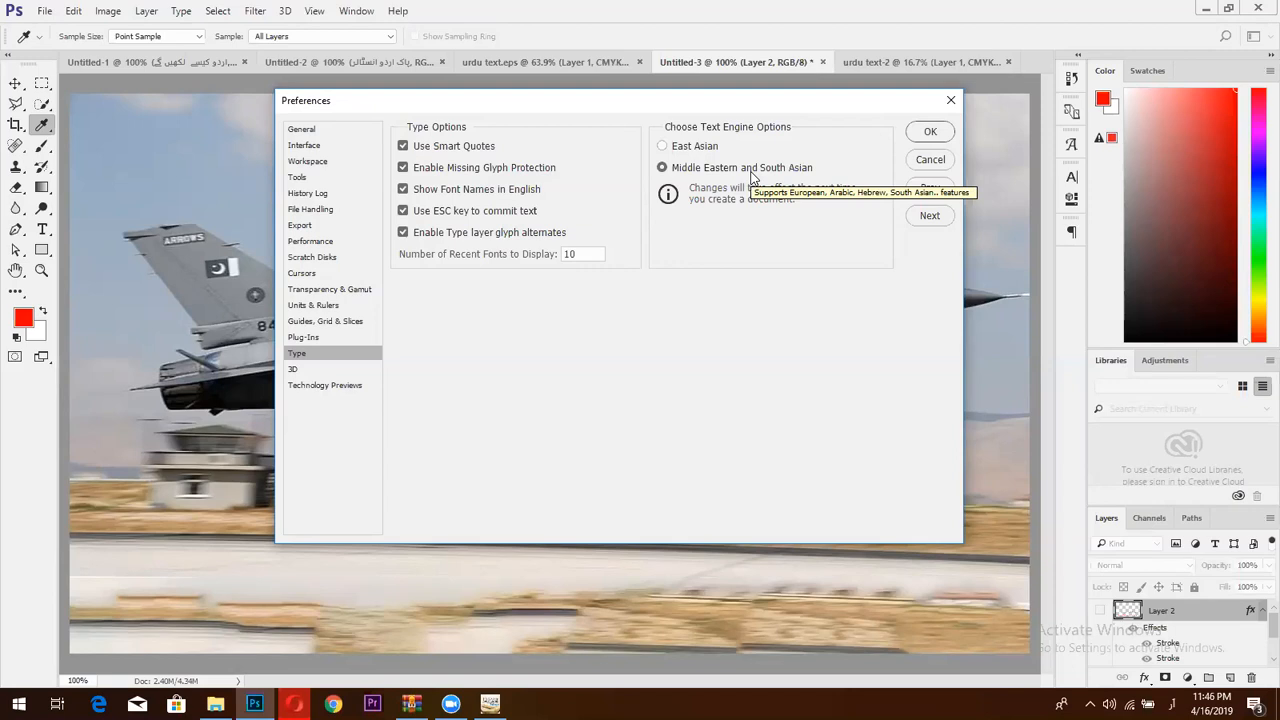
click(920, 131)
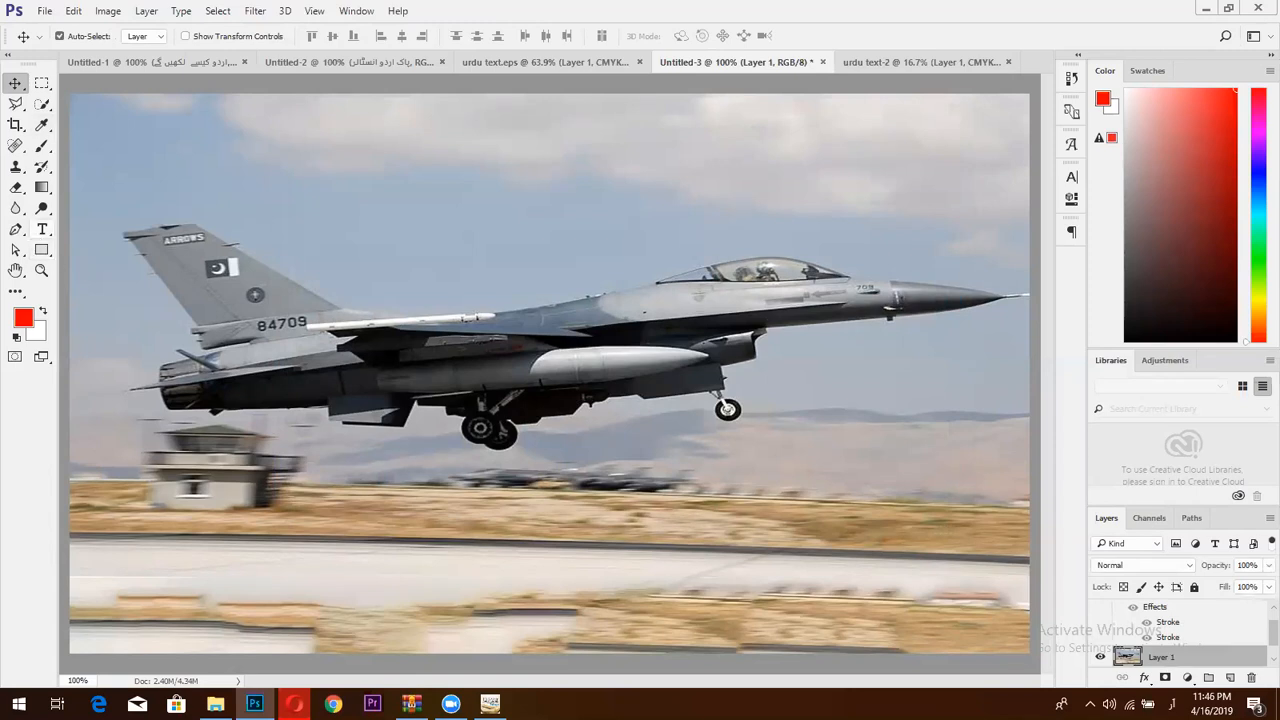
- Switch to the Opera browser and bring up the open PNP News Facebook page
mouse_move(254, 703)
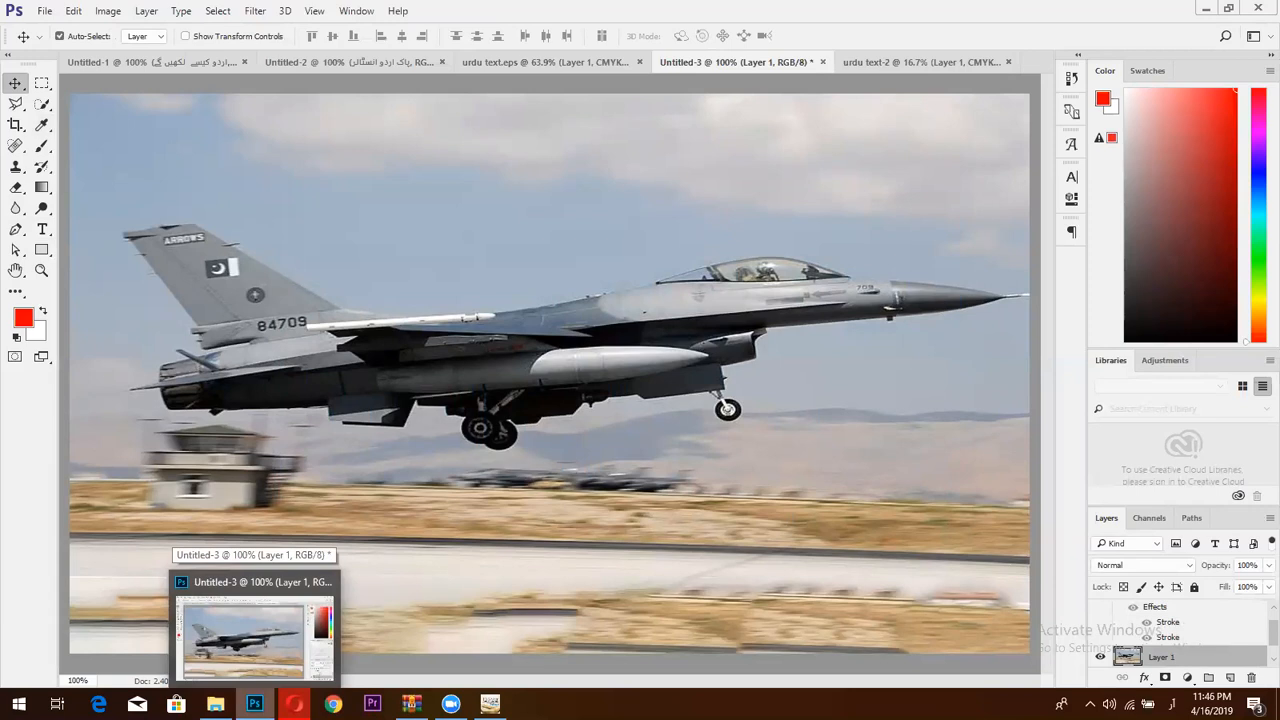
mouse_move(294, 704)
click(300, 634)
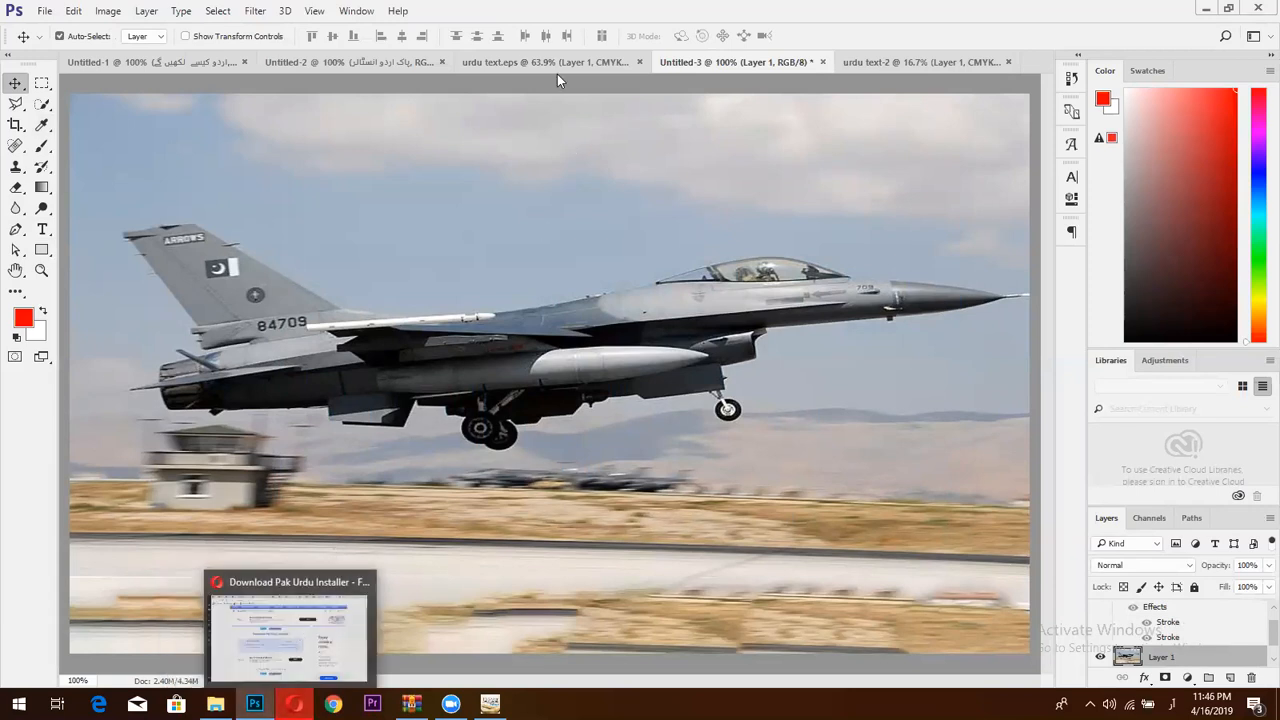
click(592, 12)
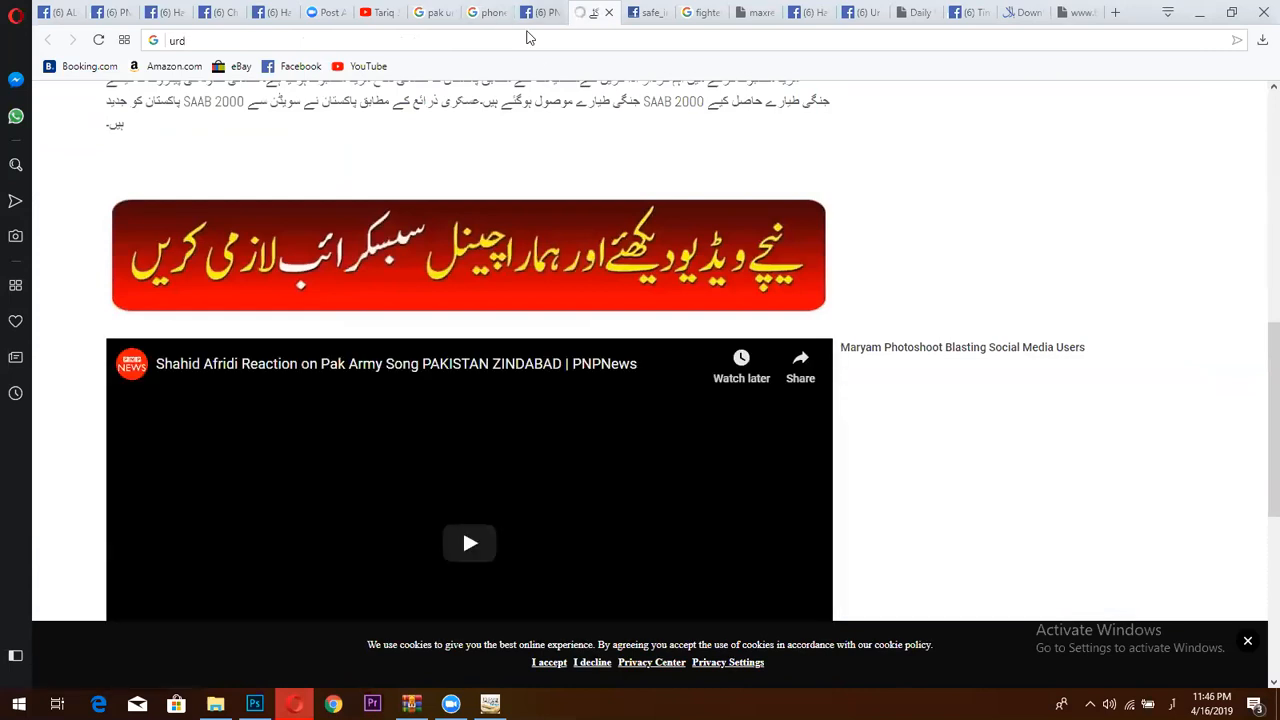
click(540, 12)
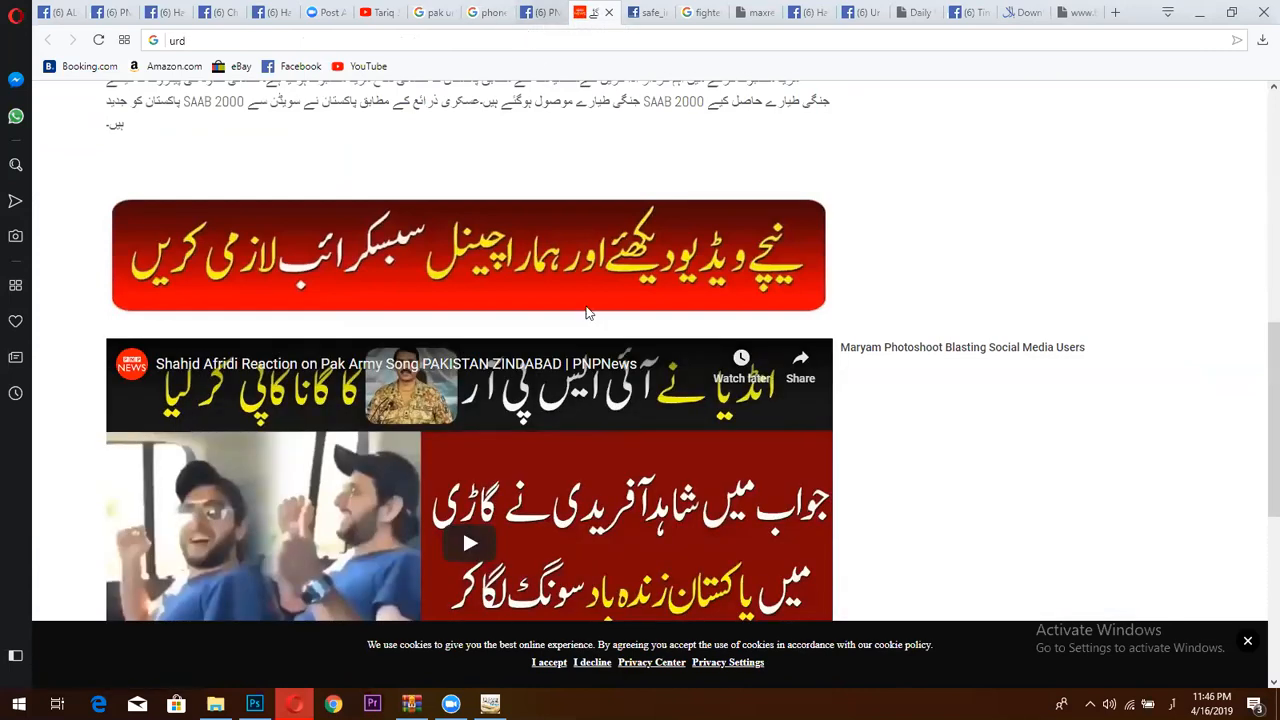
- Find the PNP News post about the Lahore grave incident and copy its Urdu caption
scroll(586, 306, down, 6)
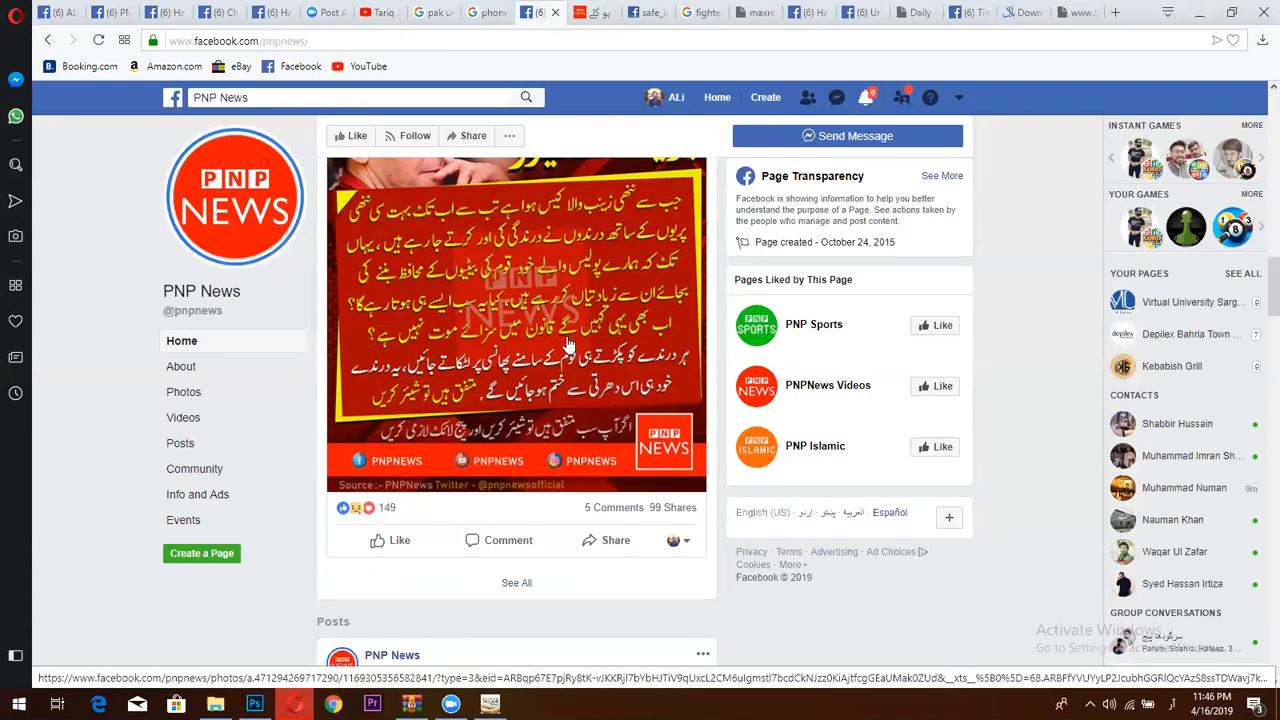
scroll(570, 345, down, 1)
scroll(569, 344, down, 10)
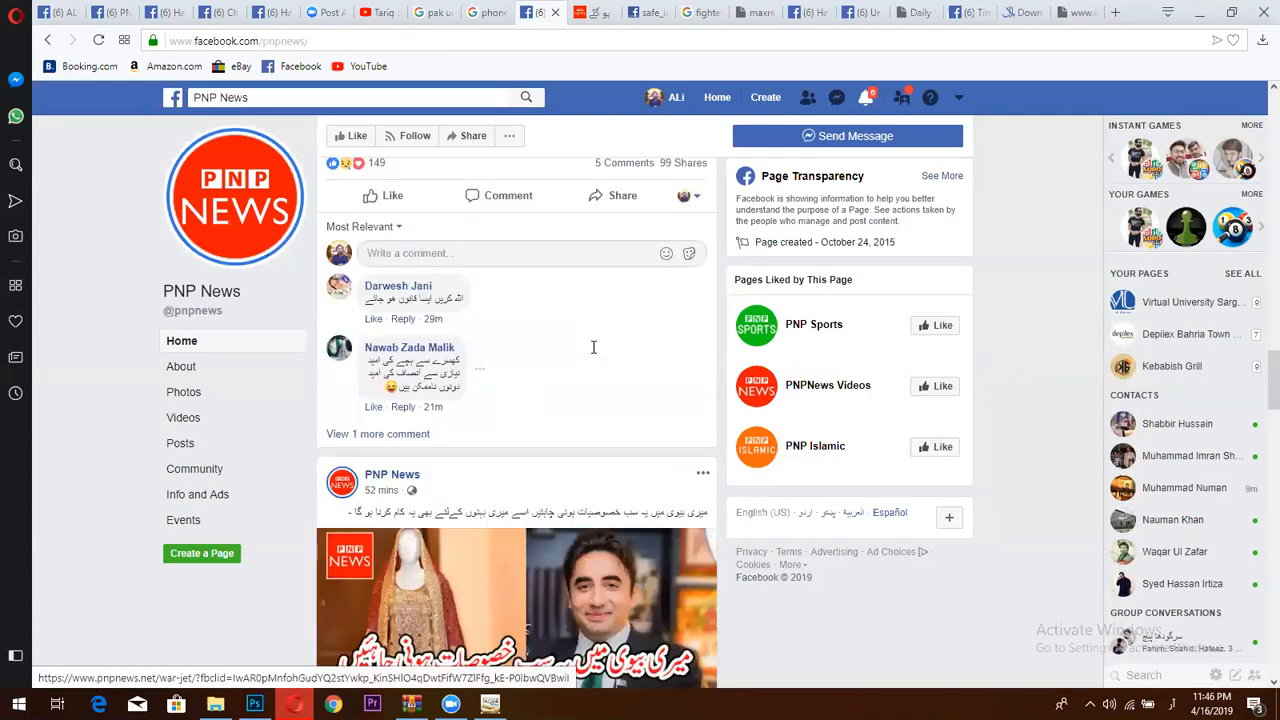
scroll(637, 354, down, 10)
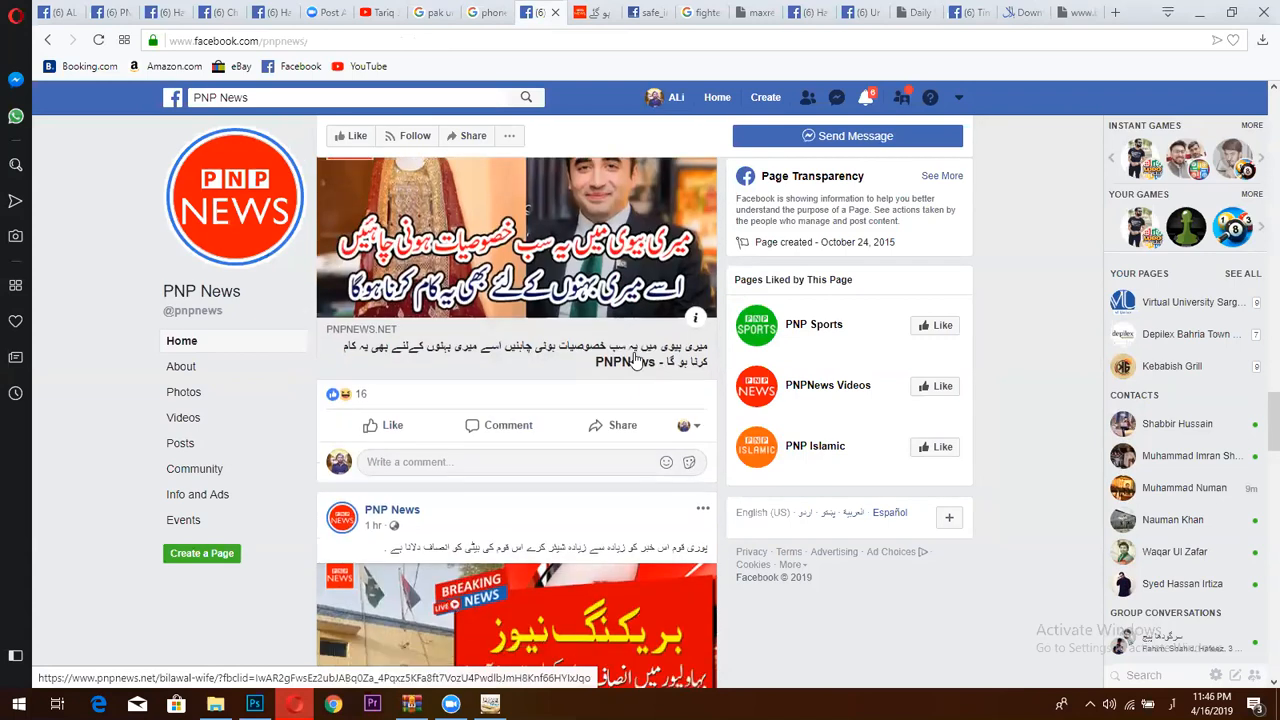
scroll(631, 358, down, 5)
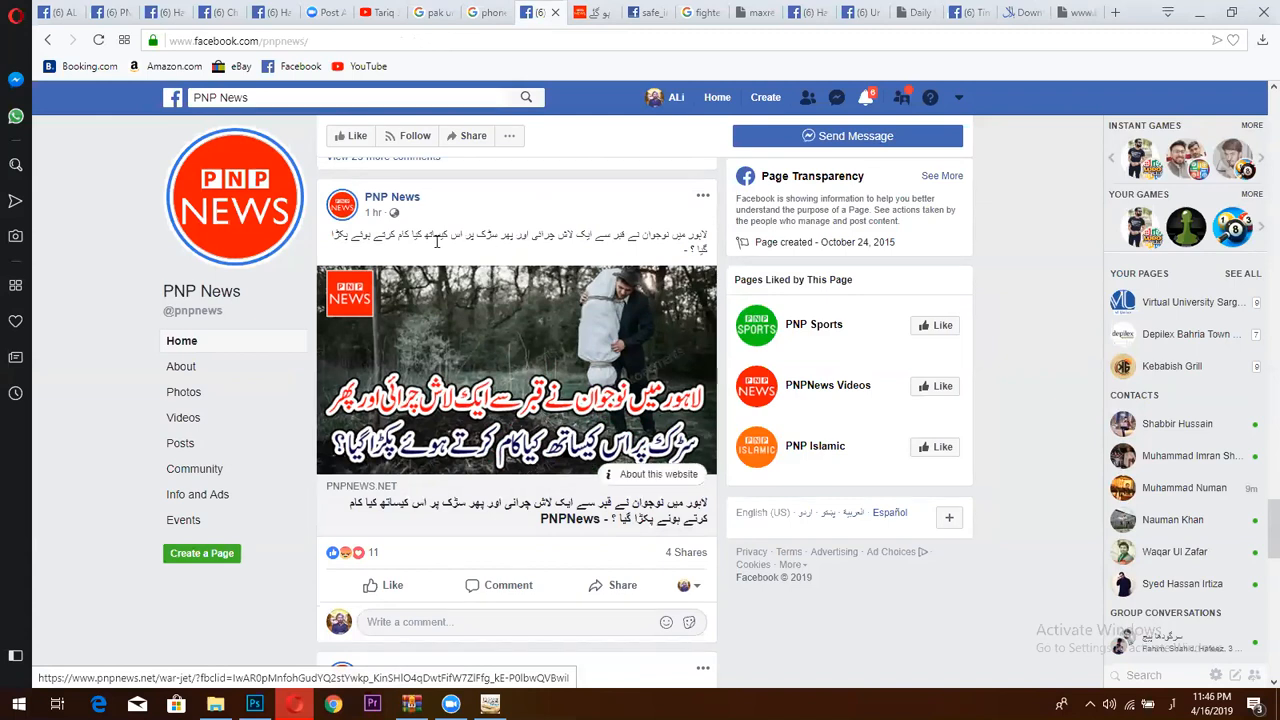
triple_click(690, 250)
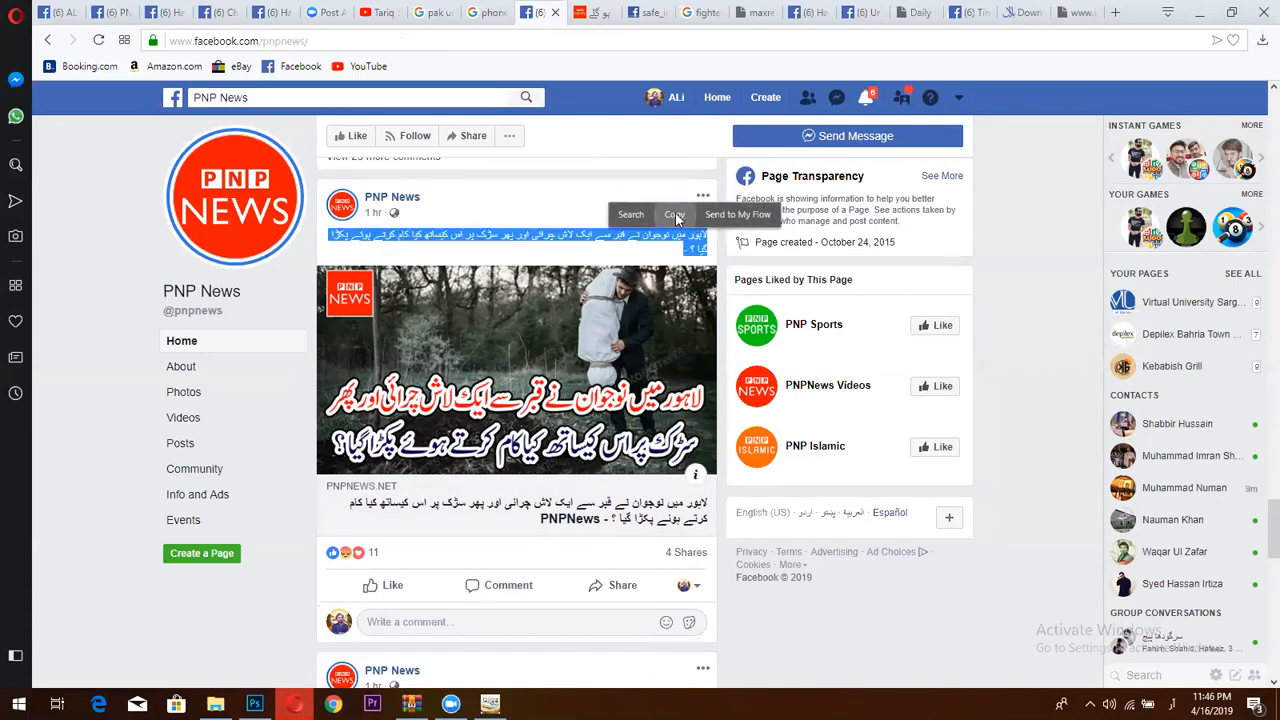
click(675, 214)
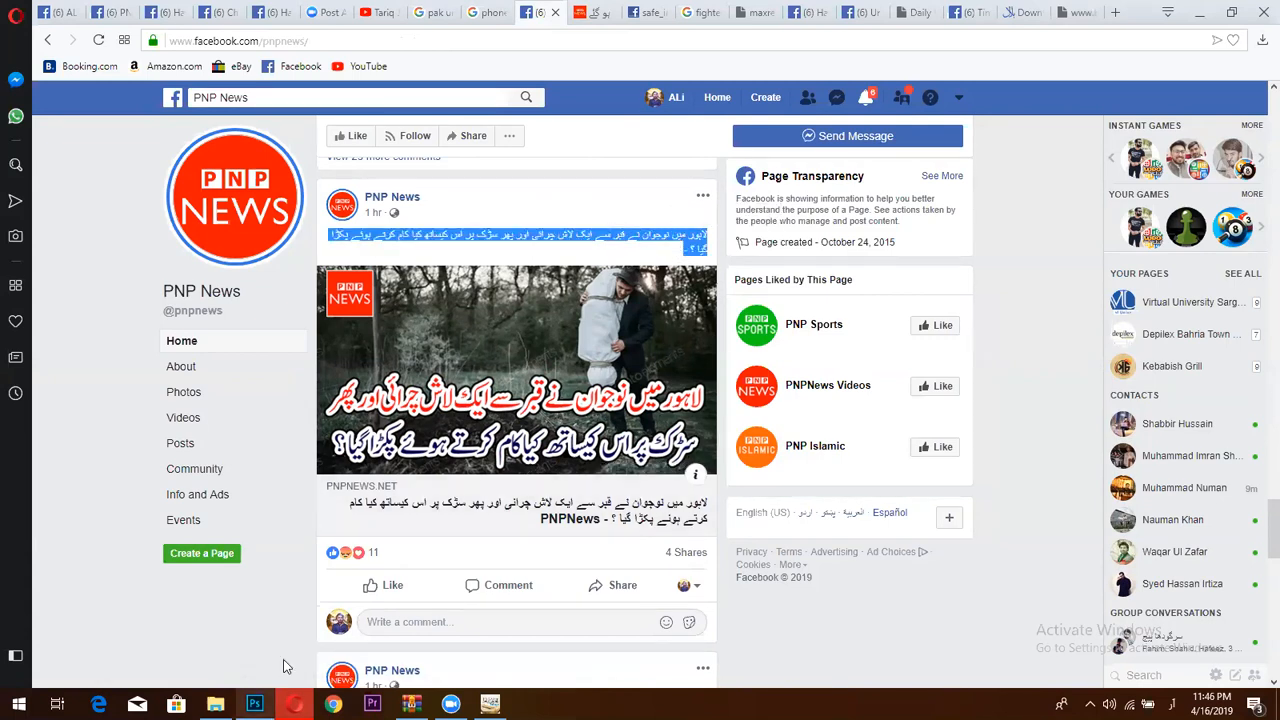
- Switch to Photoshop, paste the copied Urdu caption as a new text layer over the jet photo, and set its size to 18 pt
click(254, 704)
click(42, 229)
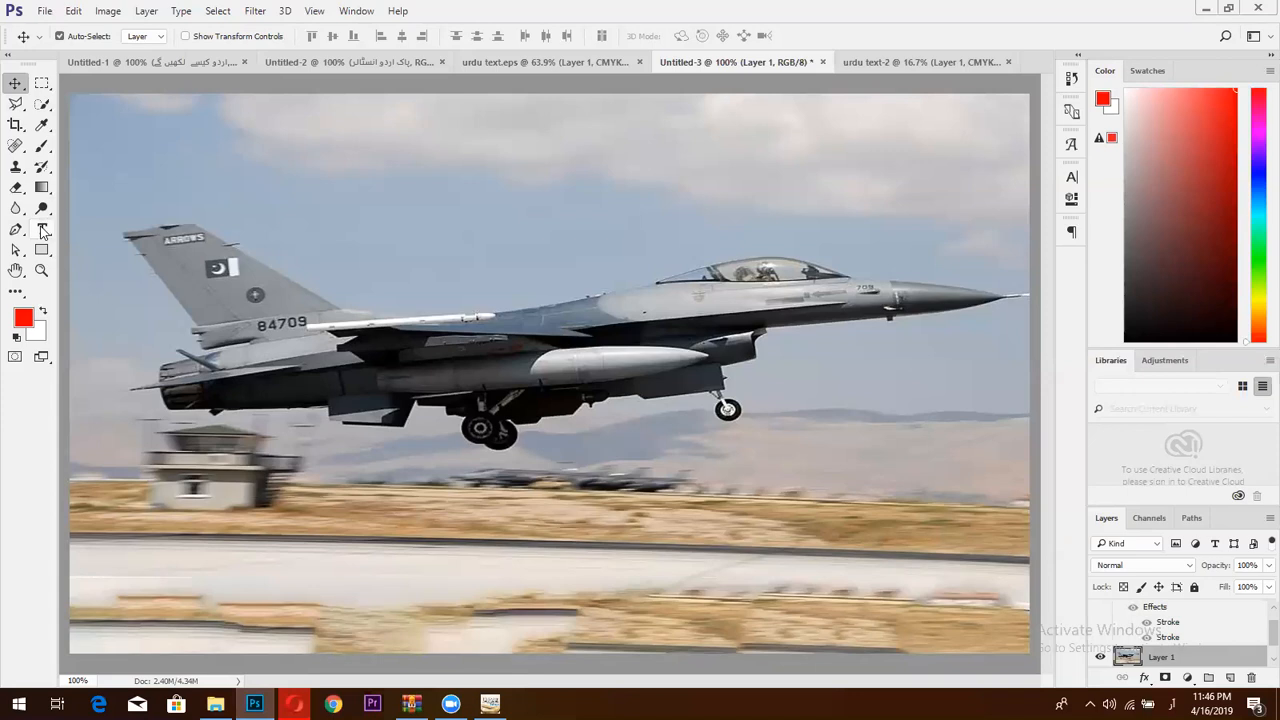
click(444, 424)
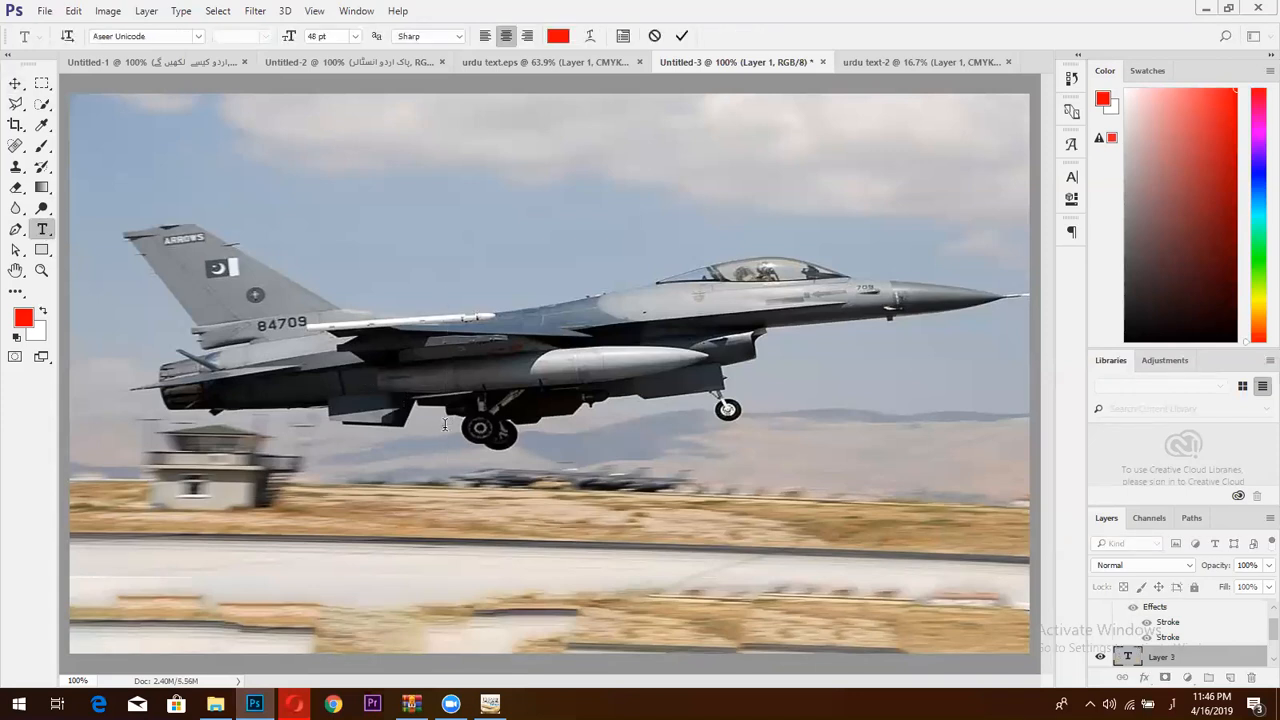
key(ctrl+v)
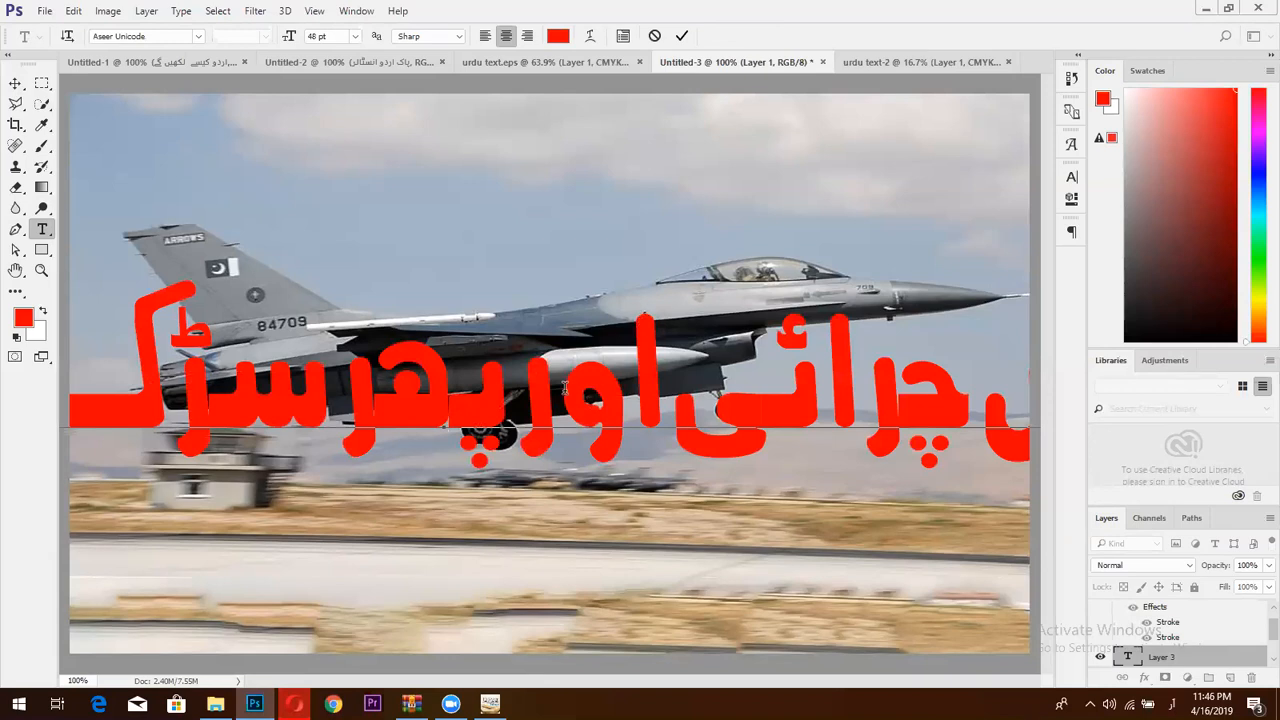
key(ctrl+a)
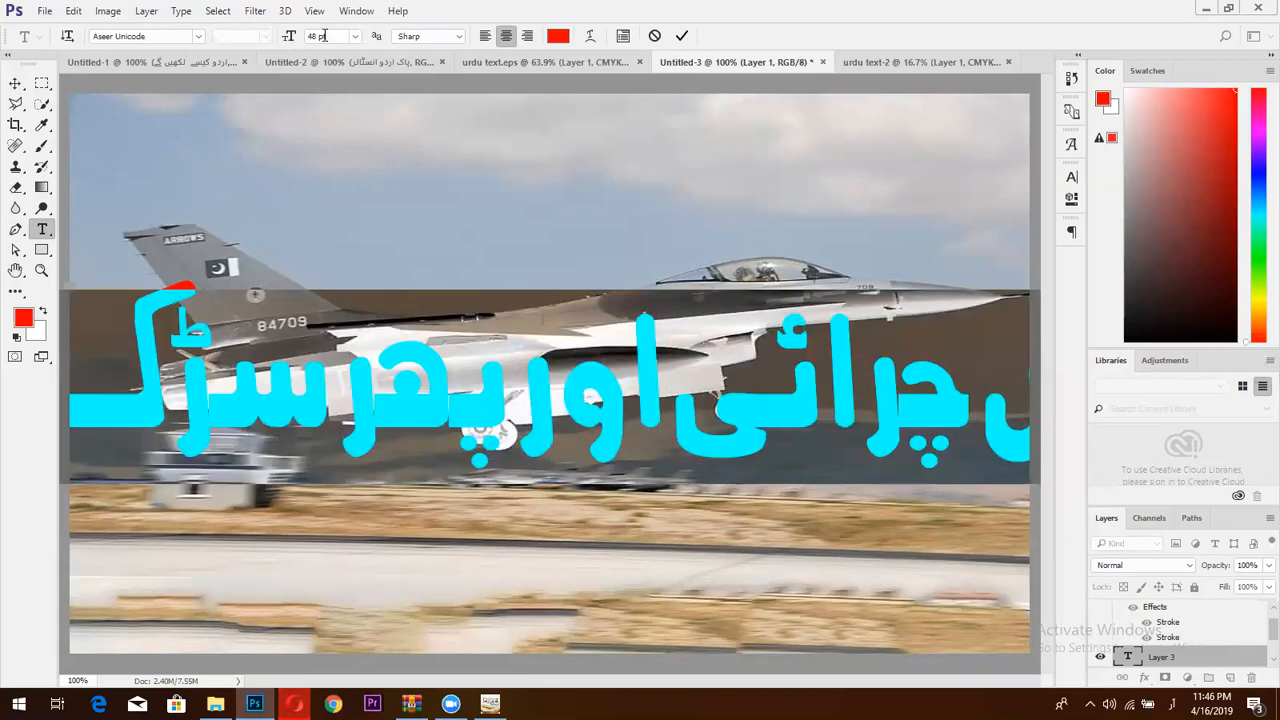
click(355, 36)
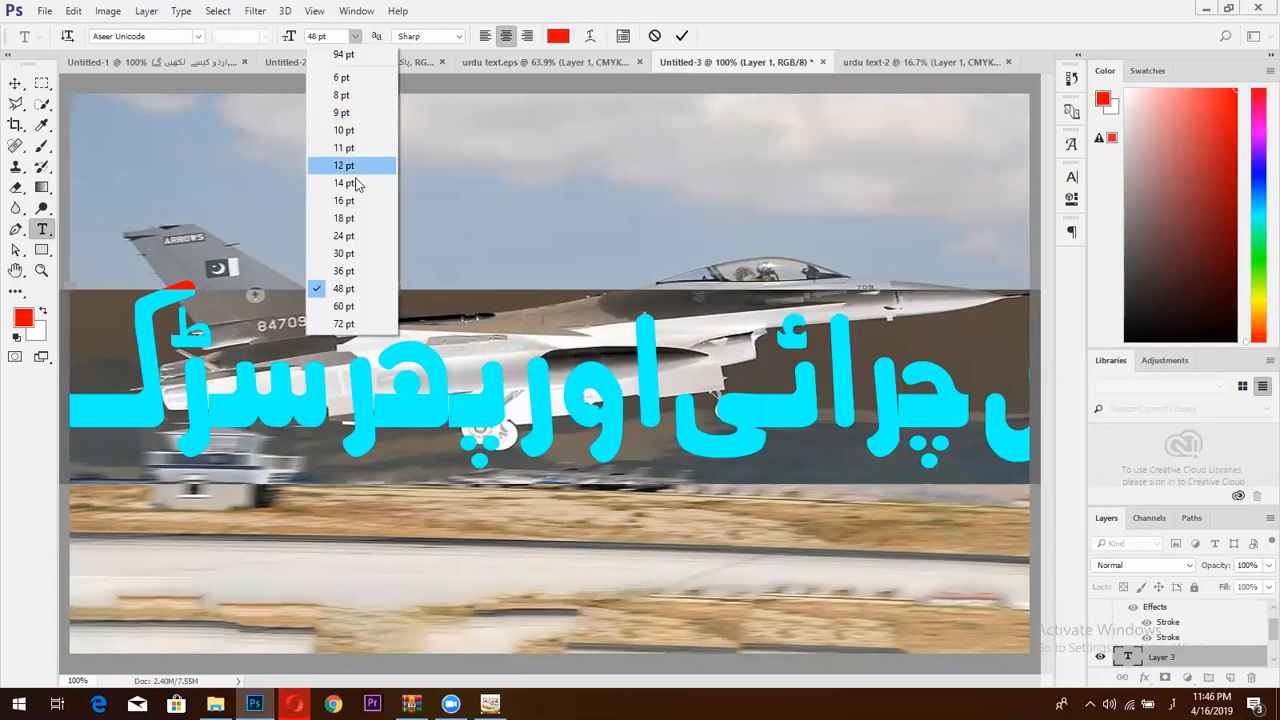
click(362, 210)
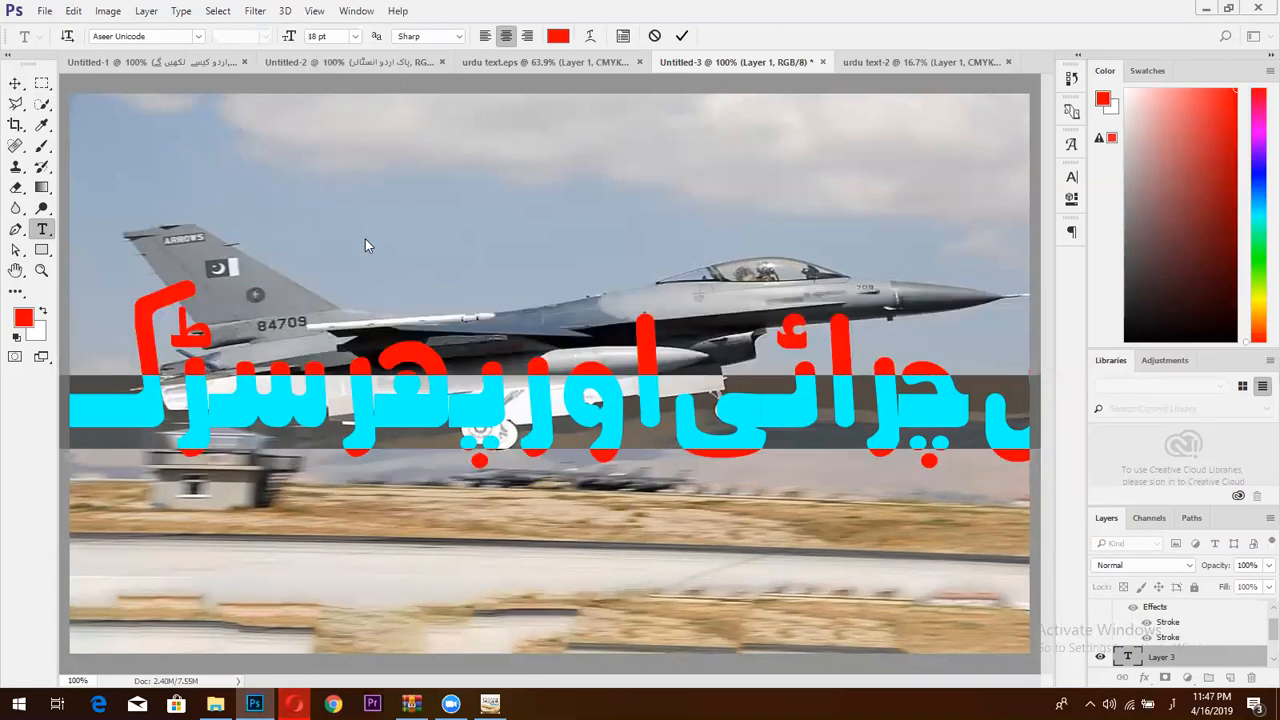
- Break the Urdu caption into two lines after "چرائی" and move the text about 0.57 in to the right
click(531, 417)
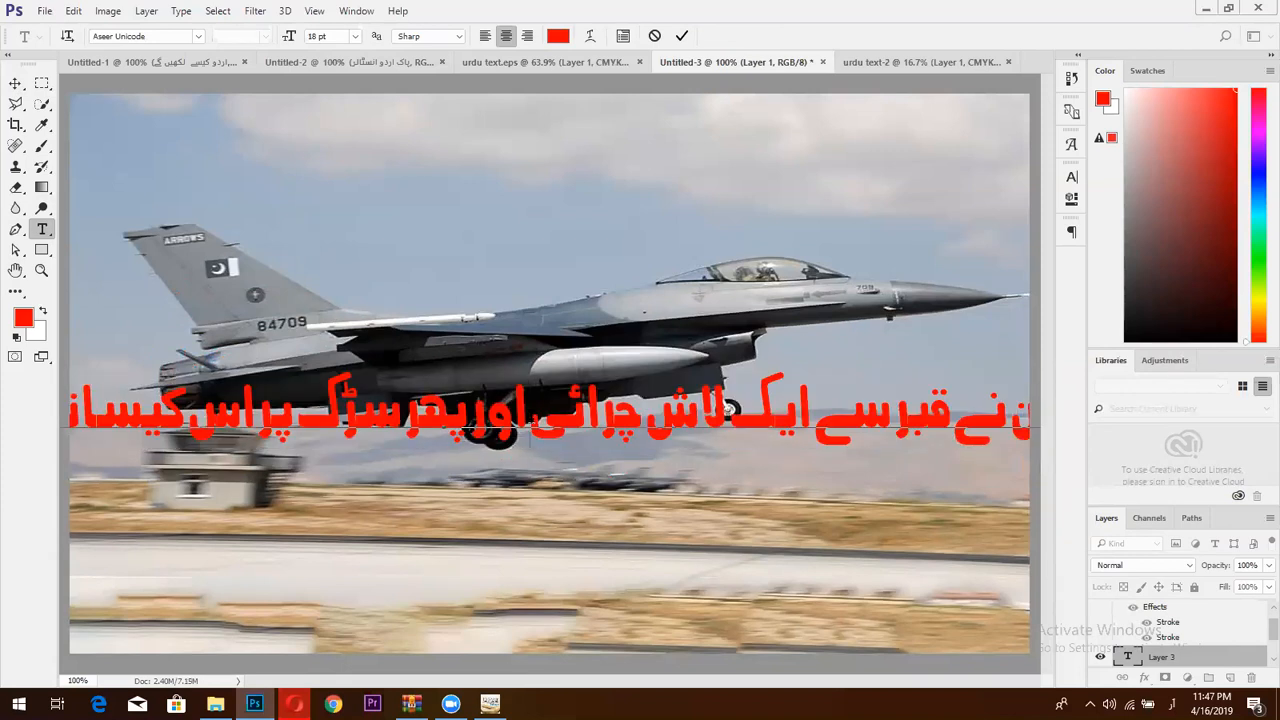
key(Return)
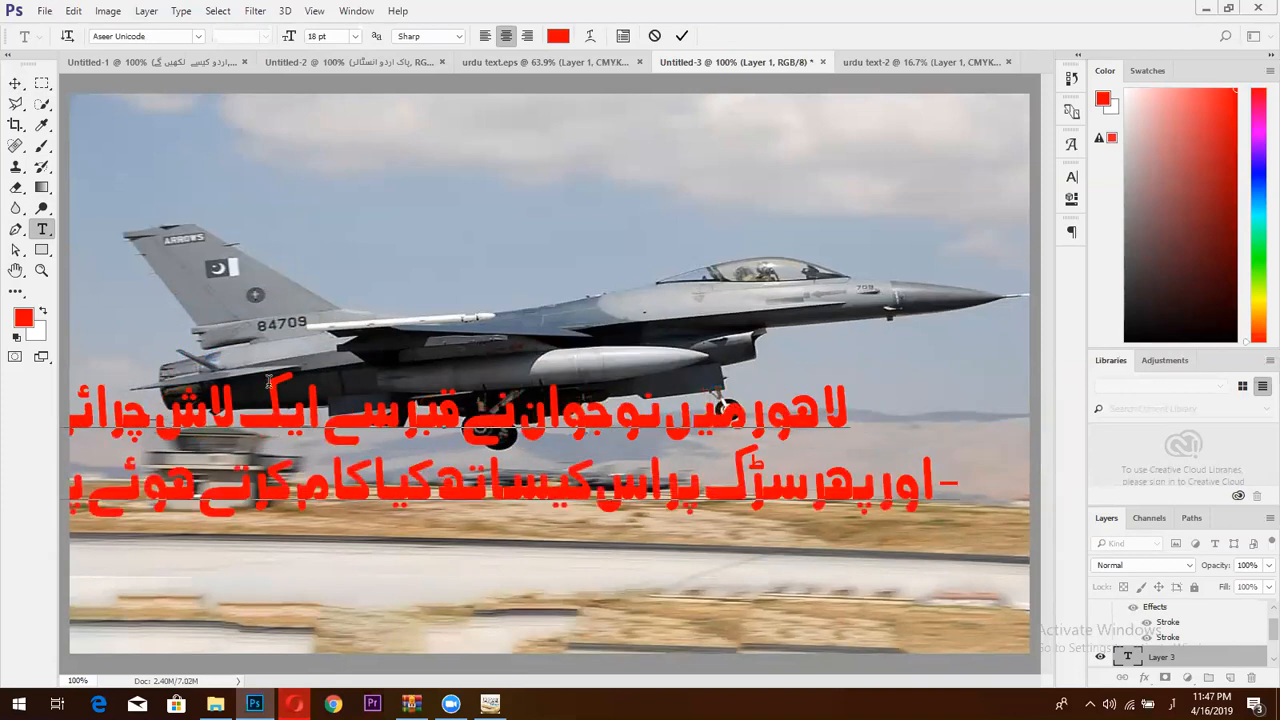
click(15, 83)
drag(490, 425, 625, 421)
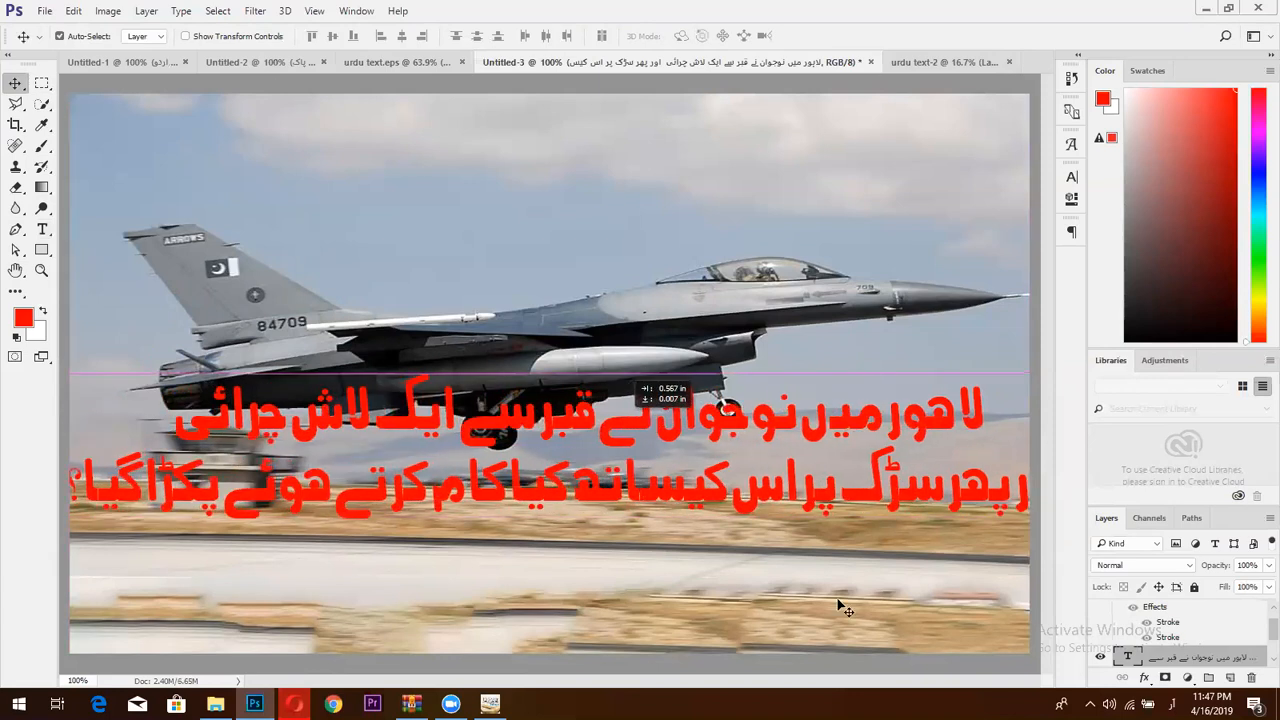
- Reduce the whole Urdu caption's font size to 14 pt and commit the text
double_click(1127, 655)
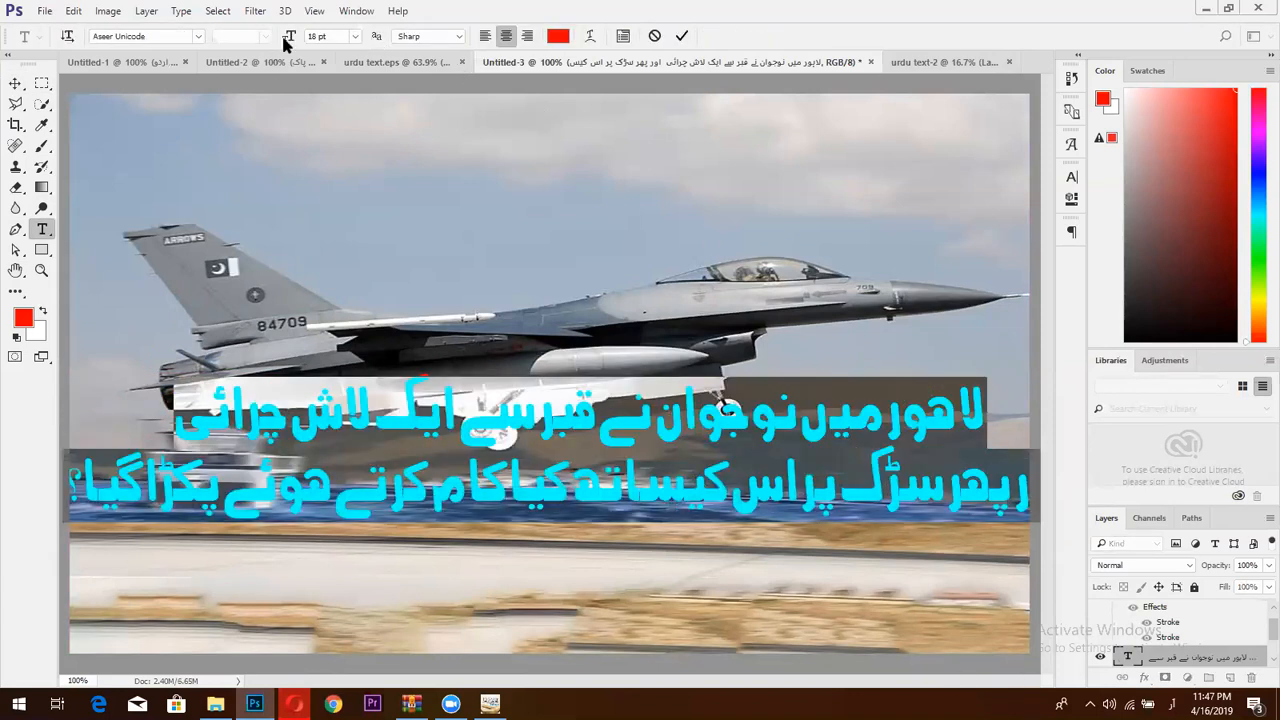
drag(288, 36, 260, 37)
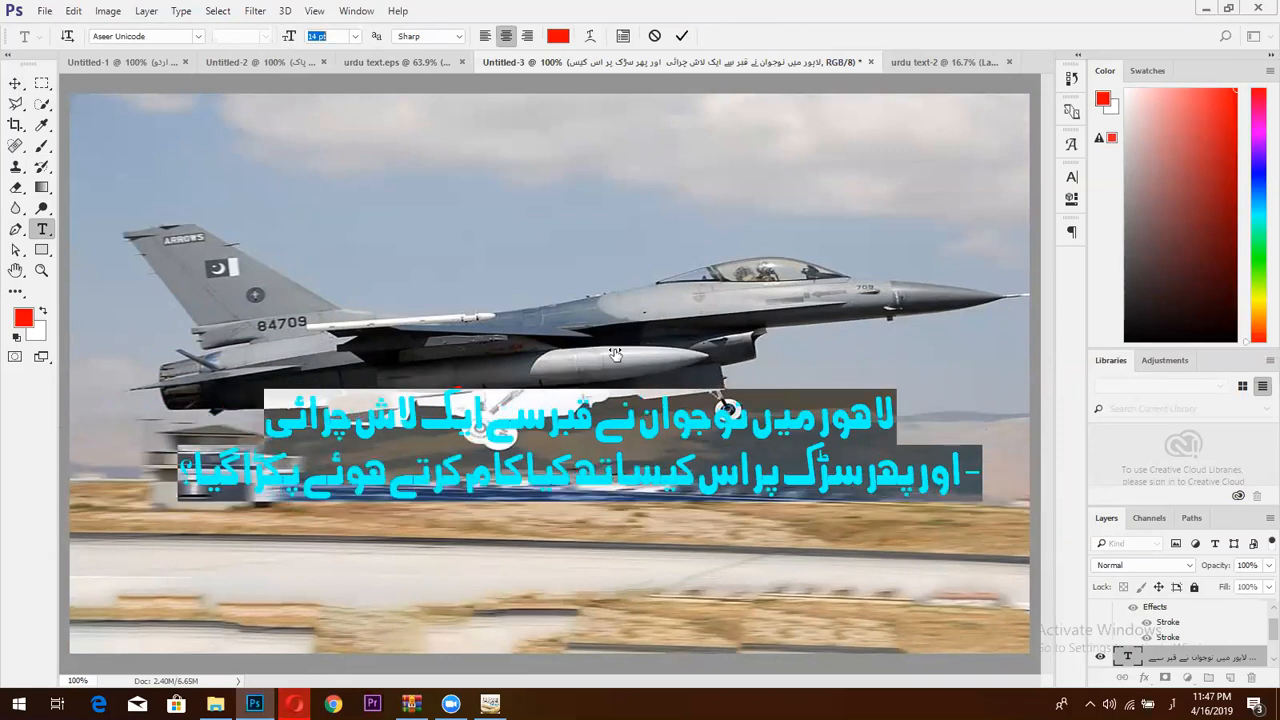
key(Return)
click(681, 36)
key(v)
- Change the Urdu caption's font to AlQalam Taj Nastaleeq Regular and set its size to 24 pt
click(1075, 178)
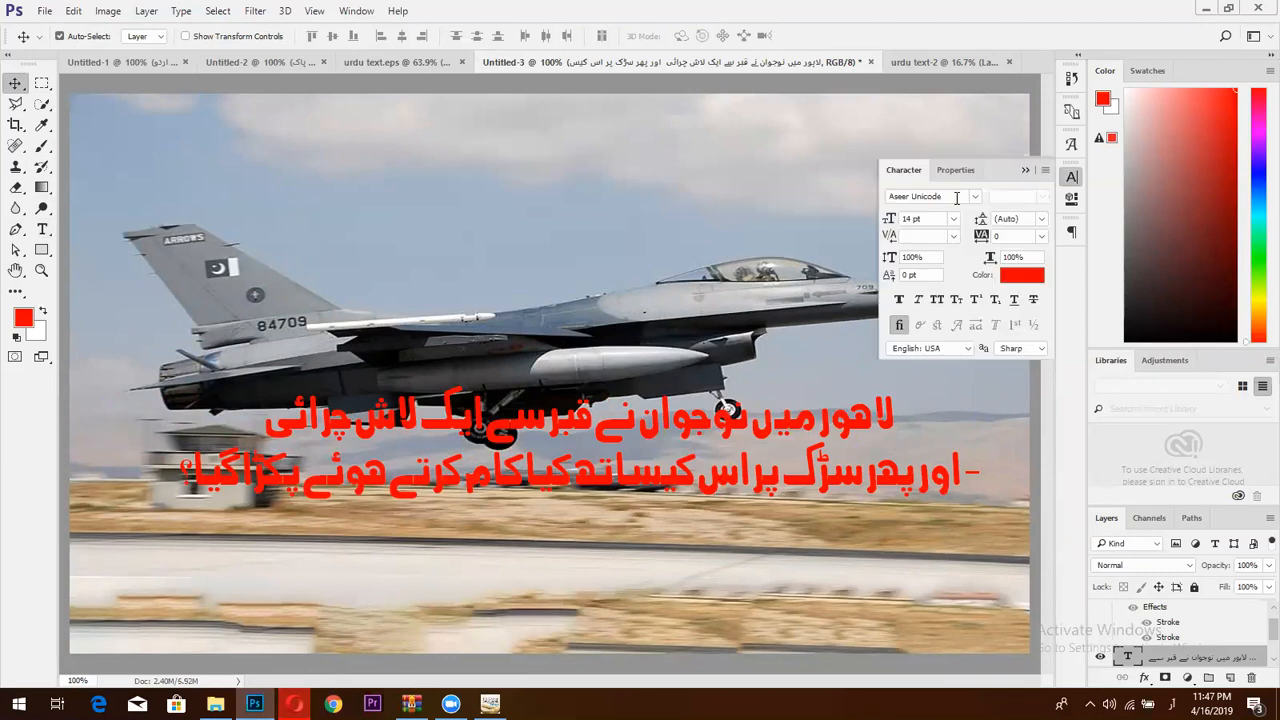
click(956, 197)
key(BackSpace)
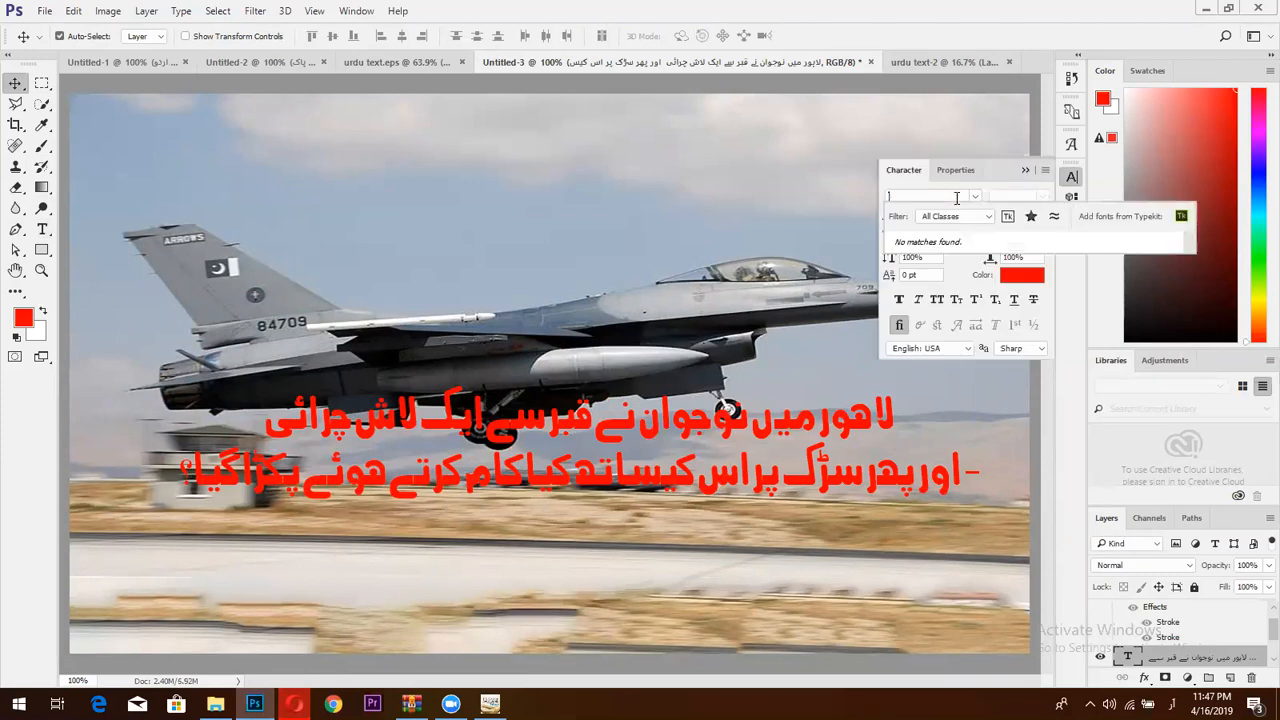
text(a)
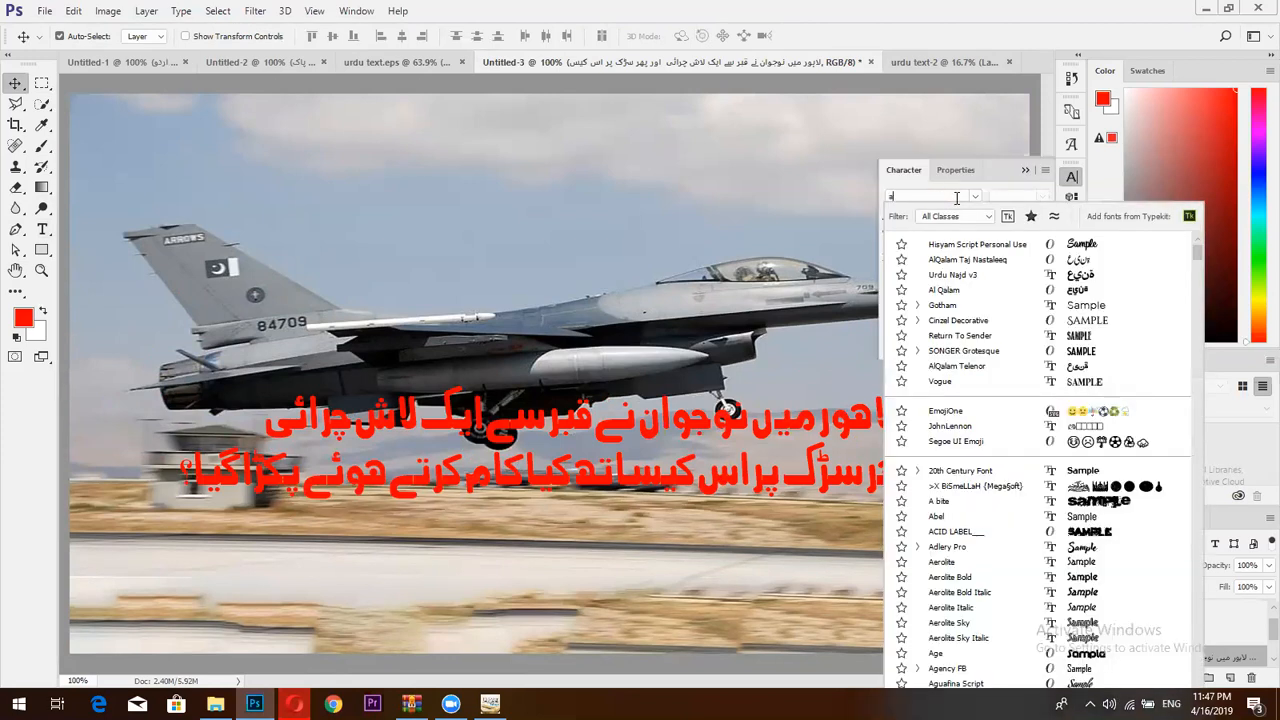
text(l)
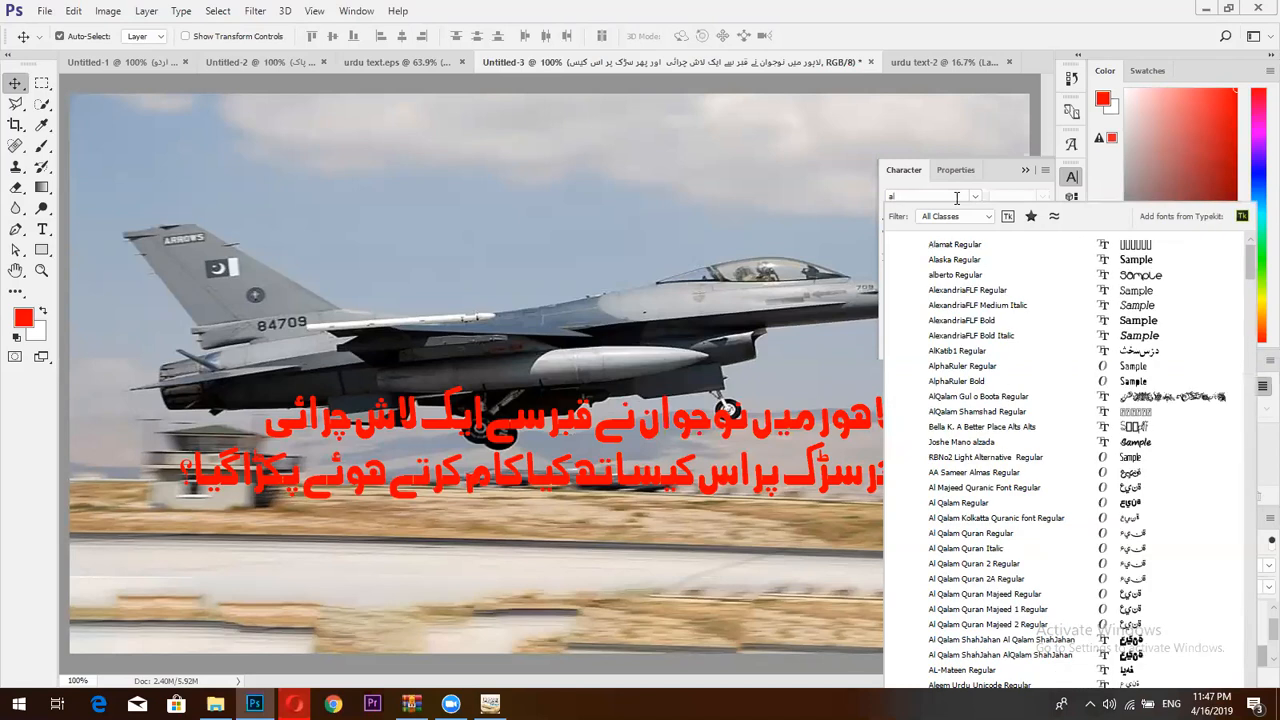
text( qalam )
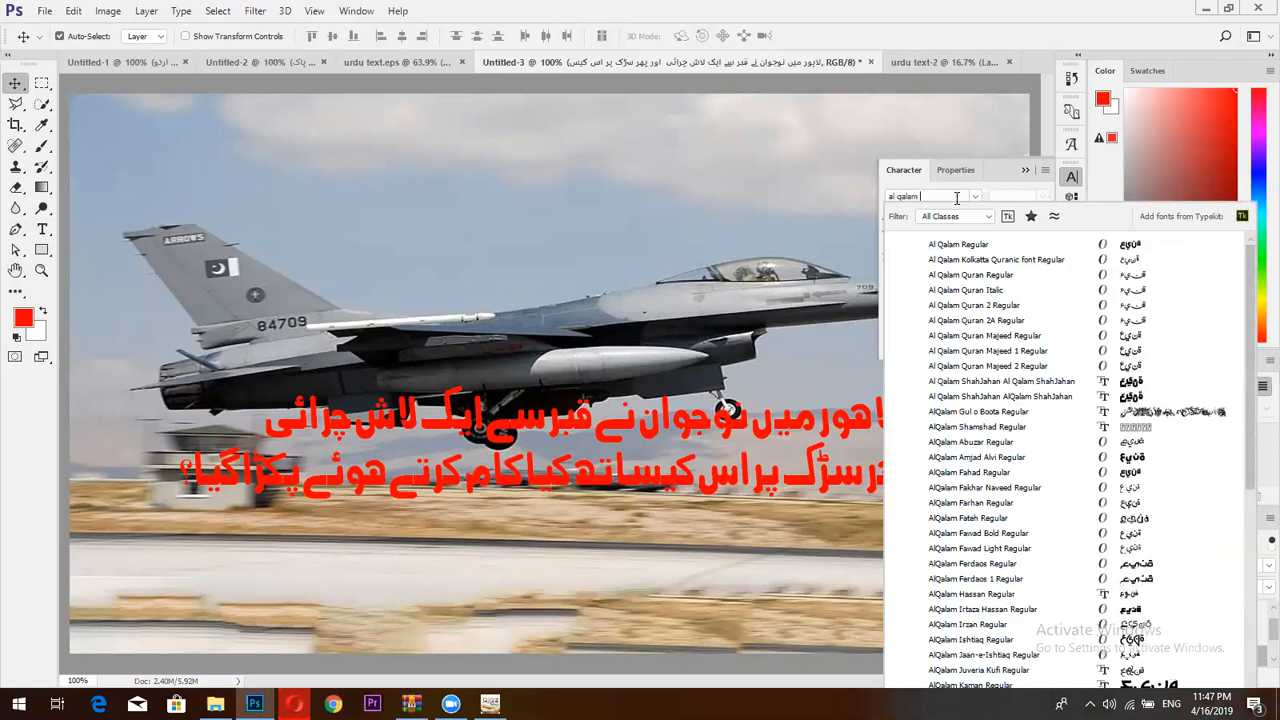
text(ta)
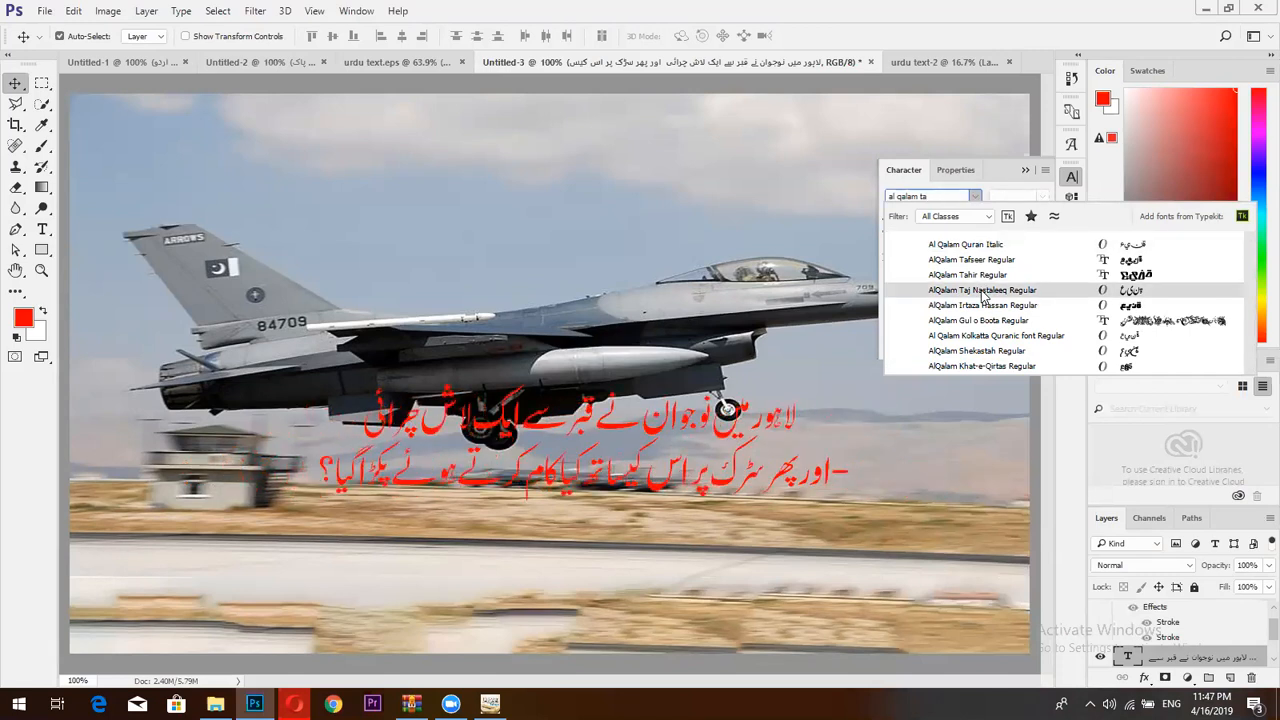
click(983, 293)
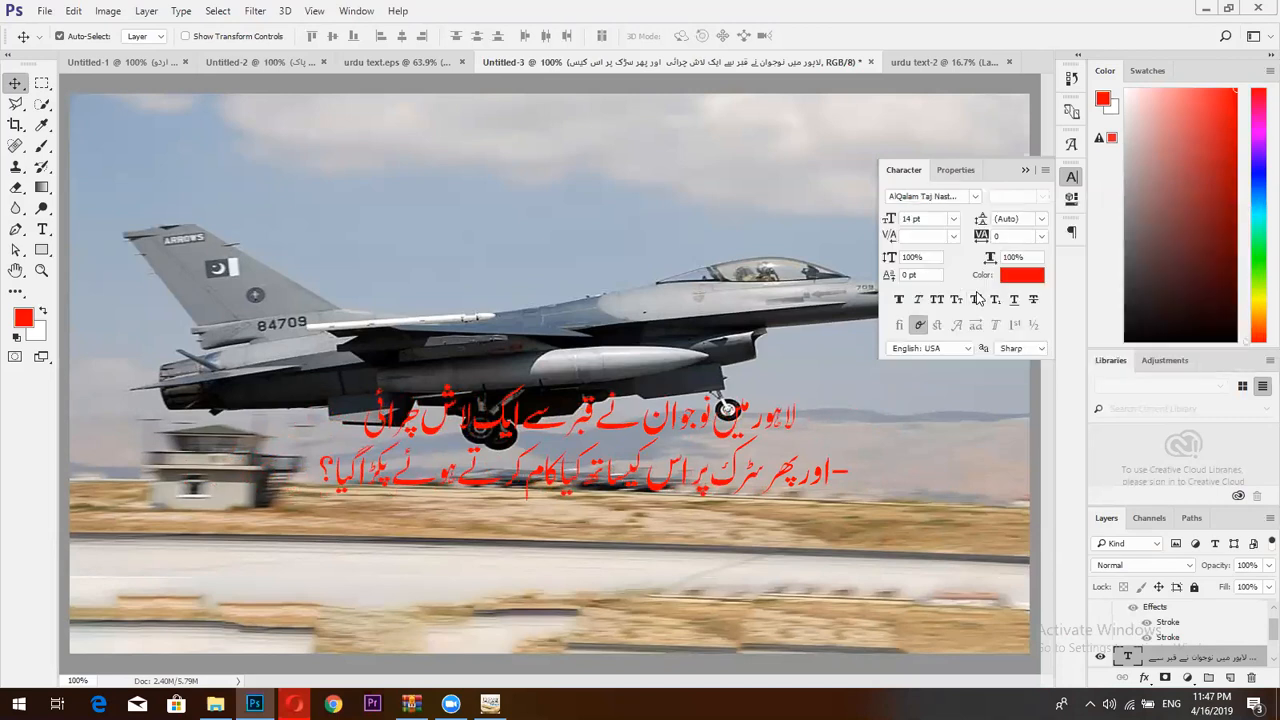
click(953, 218)
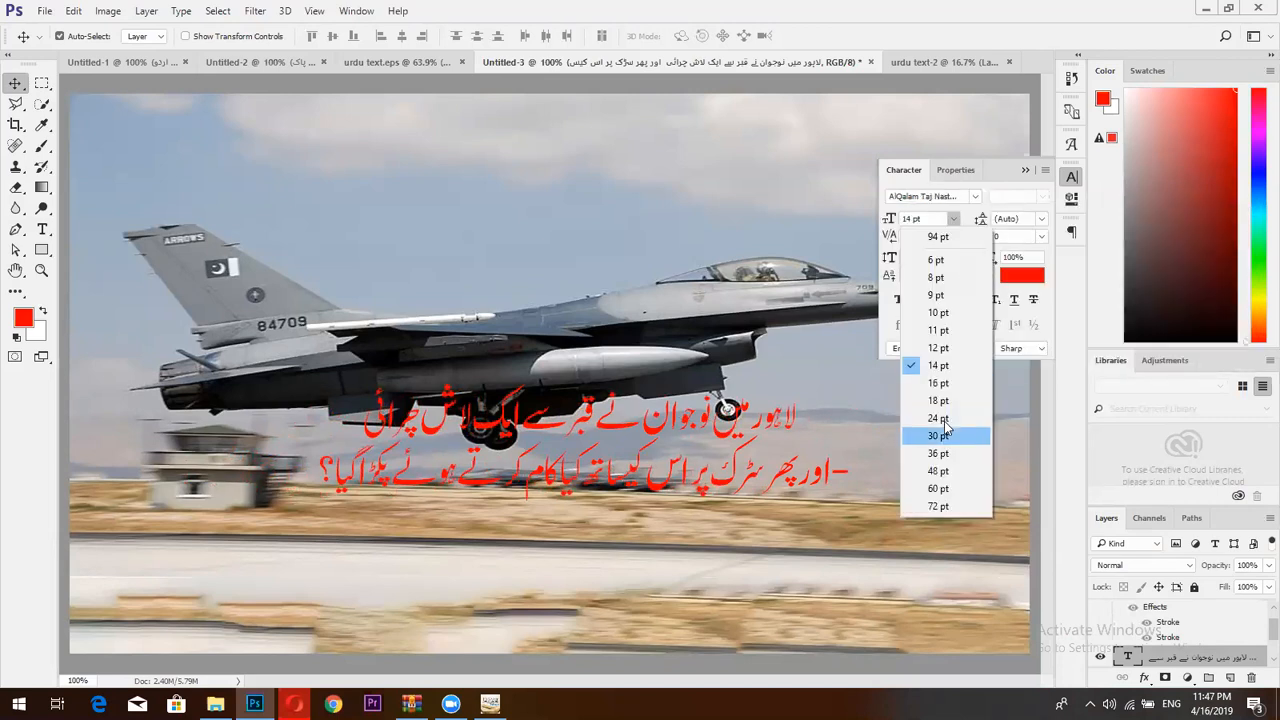
click(952, 430)
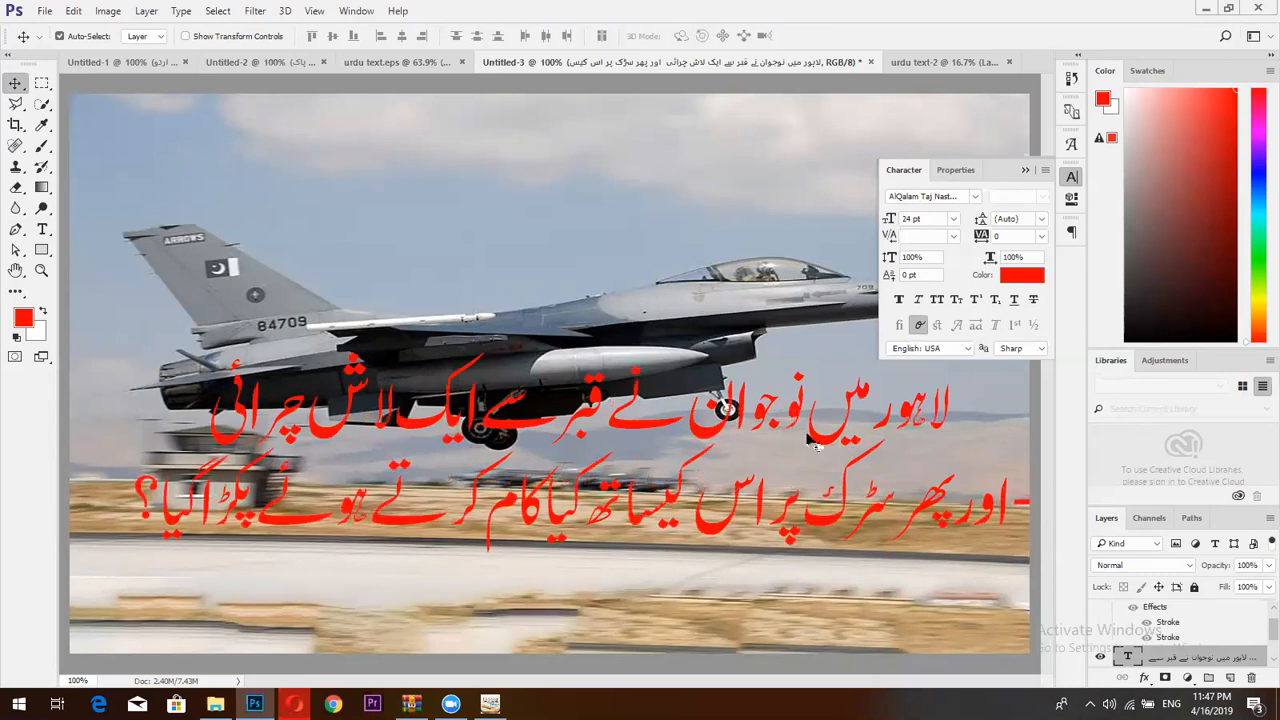
- Move the Urdu caption about 0.16 in left and 0.25 in down, and delete the dash at the start of its second line
drag(767, 445, 745, 474)
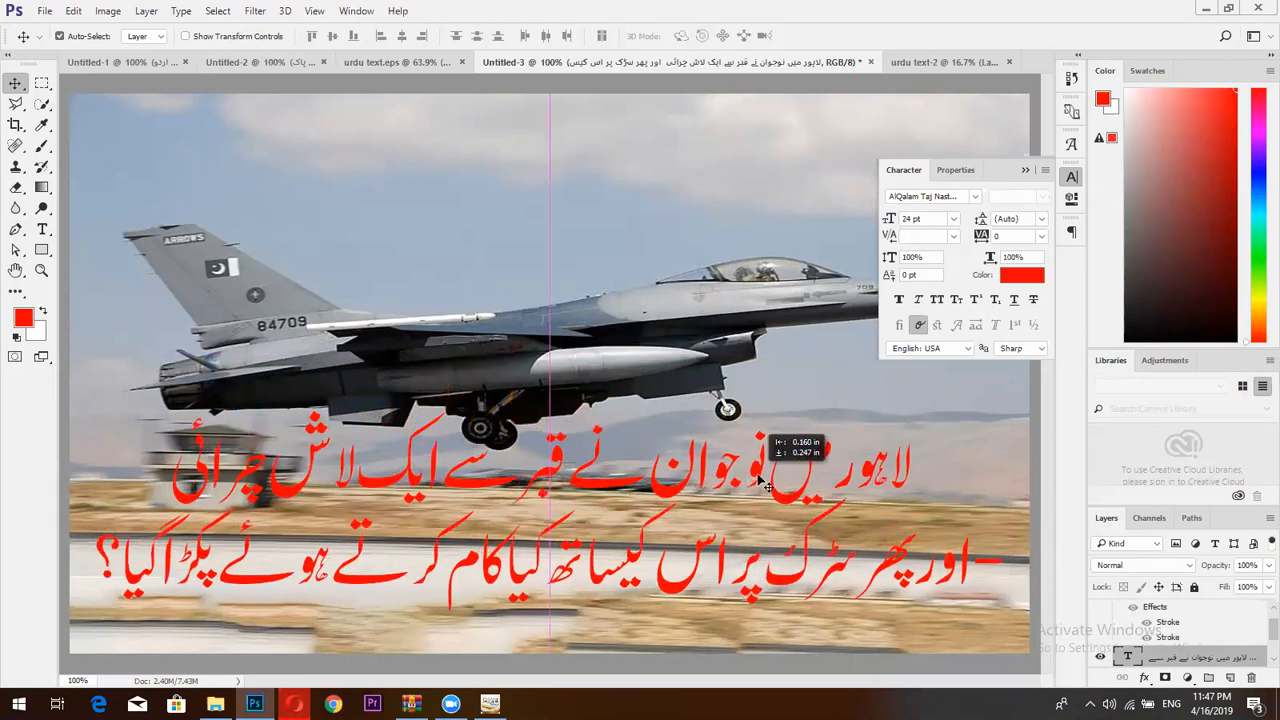
click(44, 231)
click(982, 562)
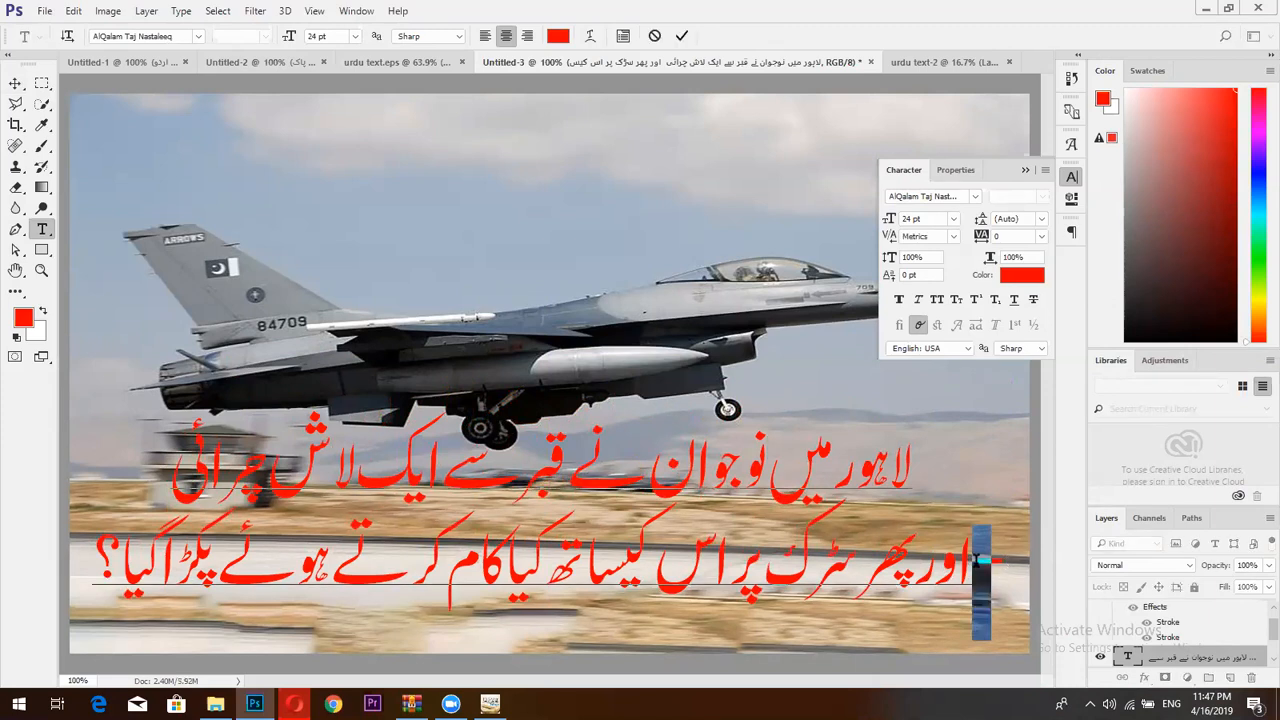
key(BackSpace)
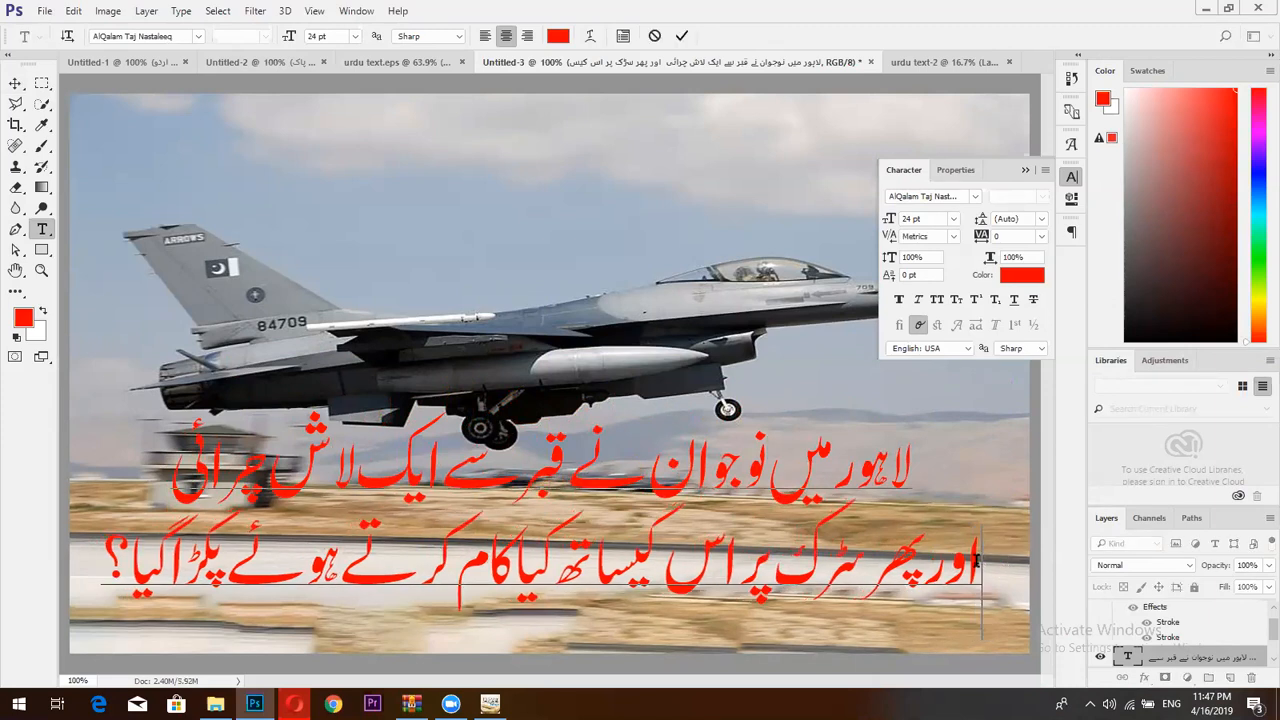
- Check the caption colours in the PNP News post, recolour the Urdu caption's second line dark blue (#0b007a), and commit the text
triple_click(645, 457)
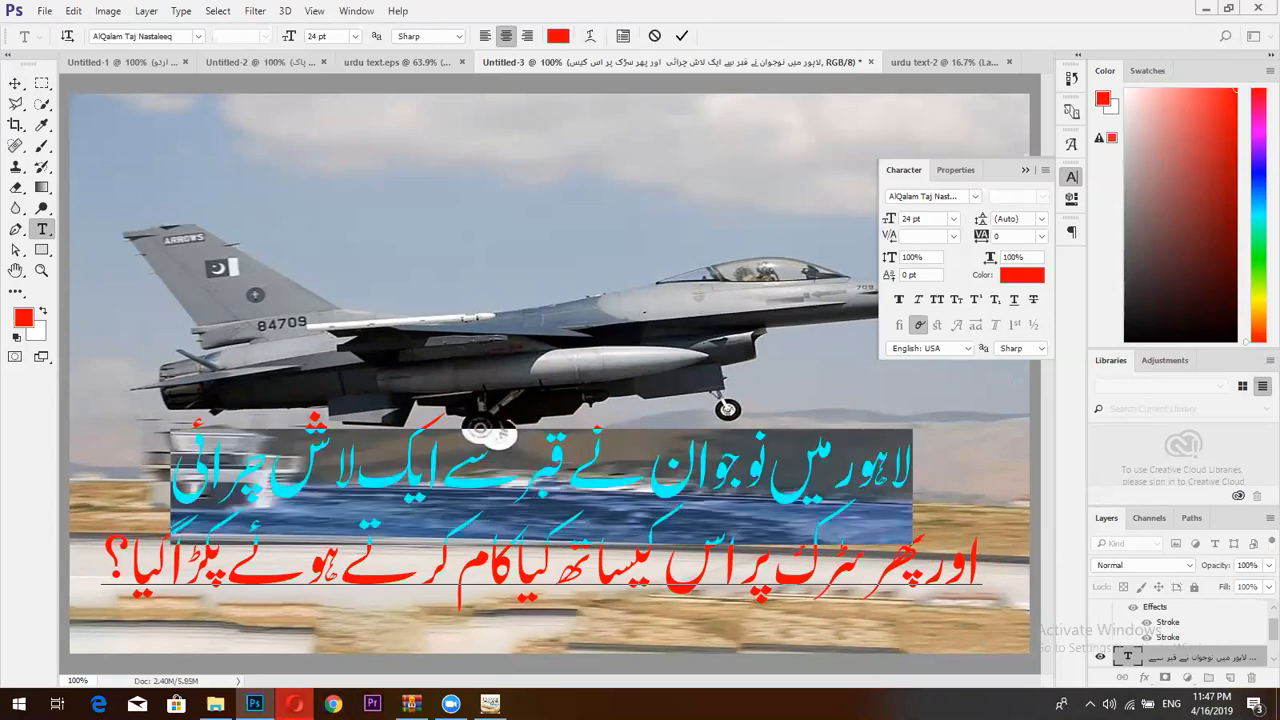
key(alt+Tab)
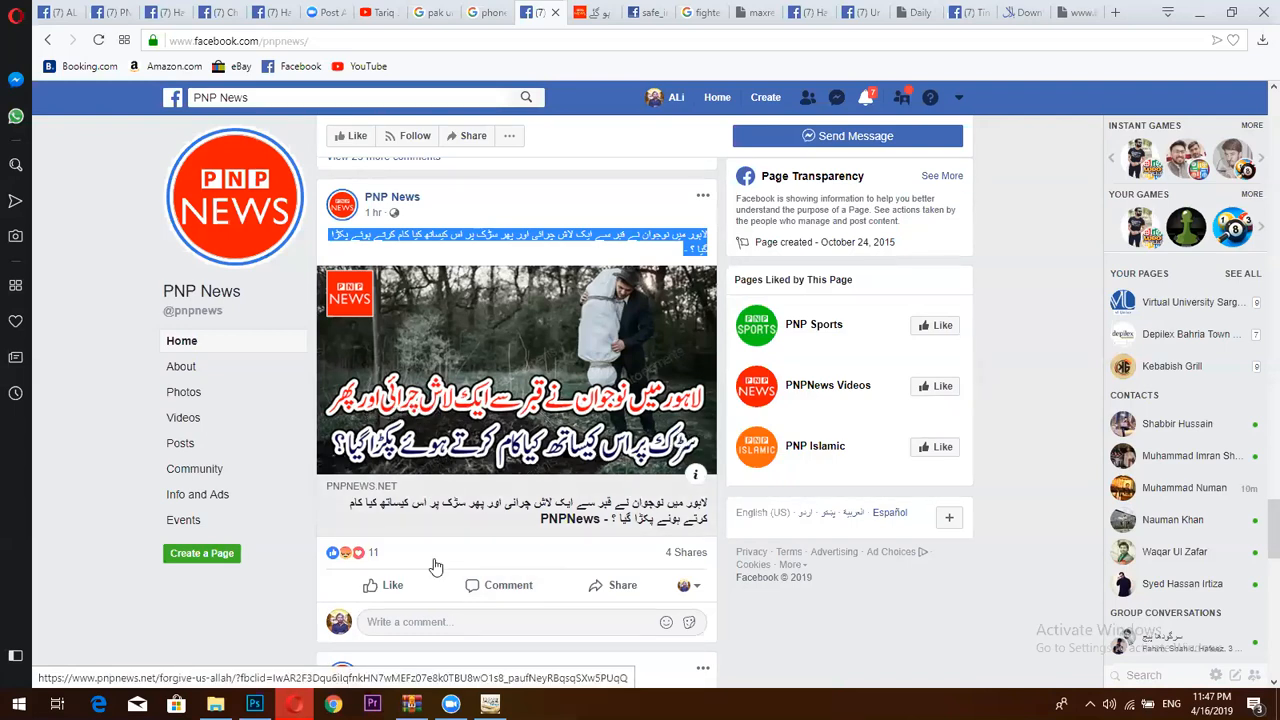
click(255, 704)
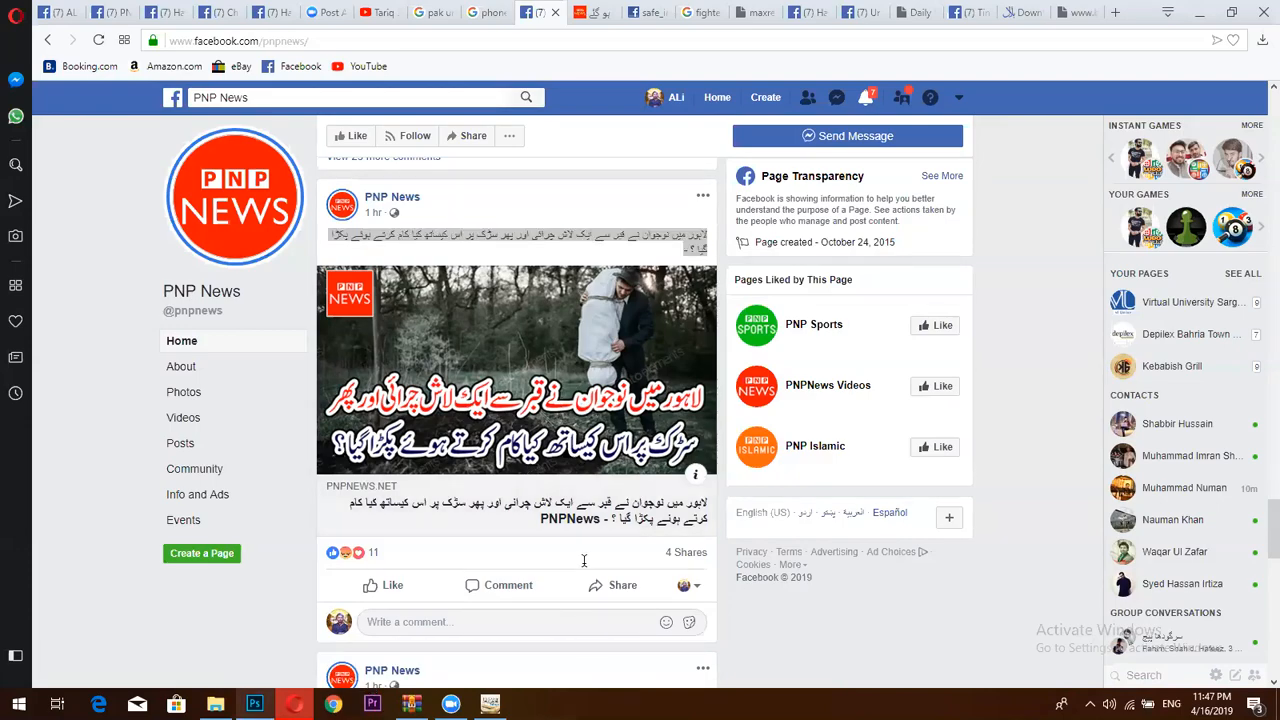
triple_click(584, 560)
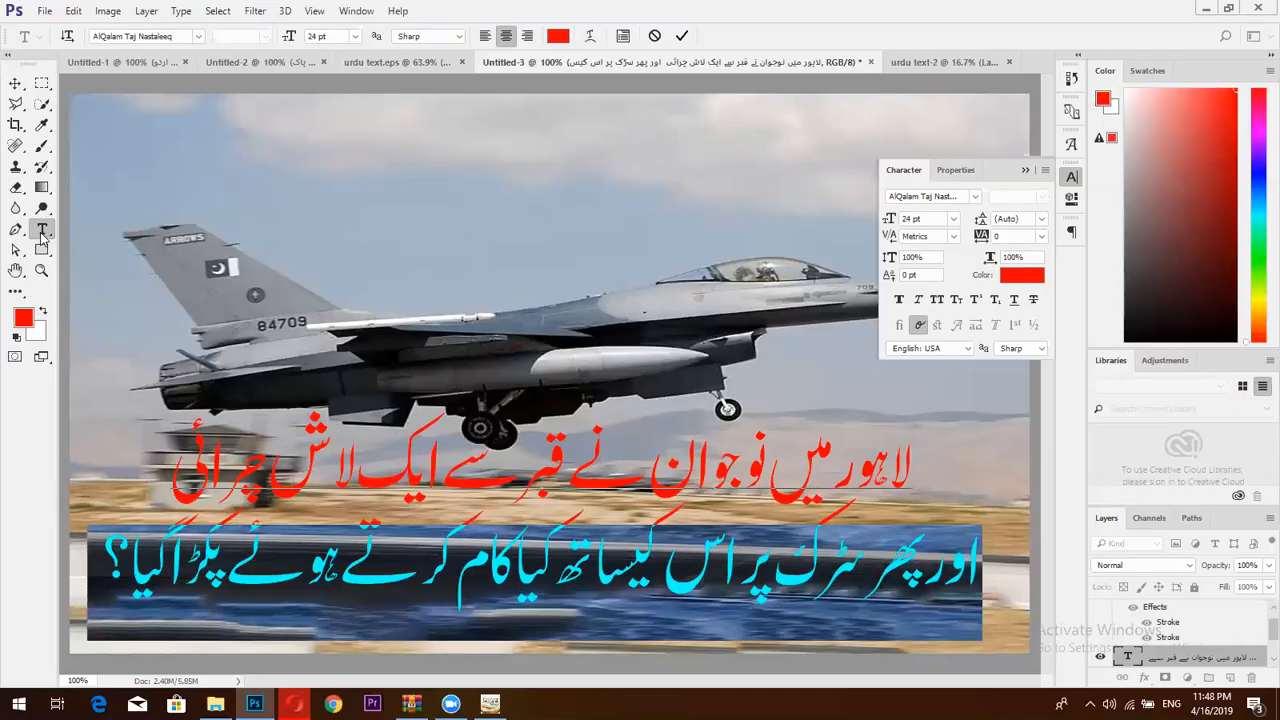
triple_click(404, 561)
click(1018, 274)
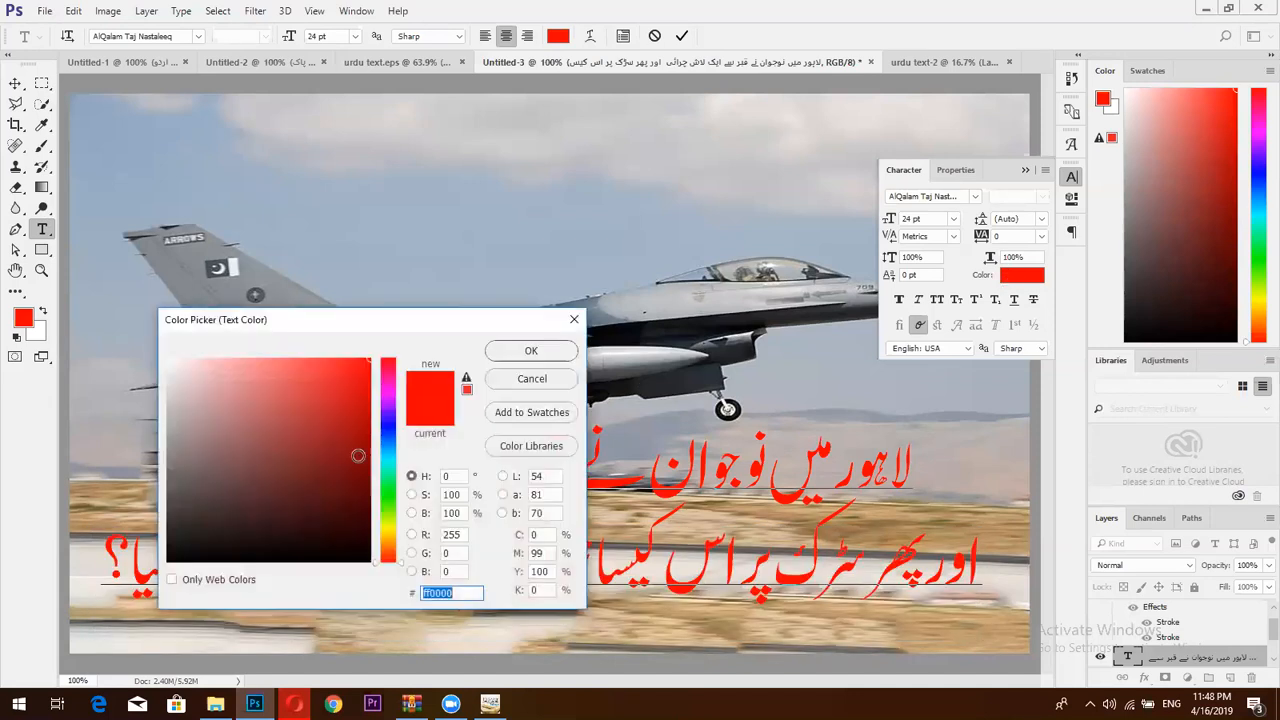
click(388, 424)
drag(369, 361, 401, 478)
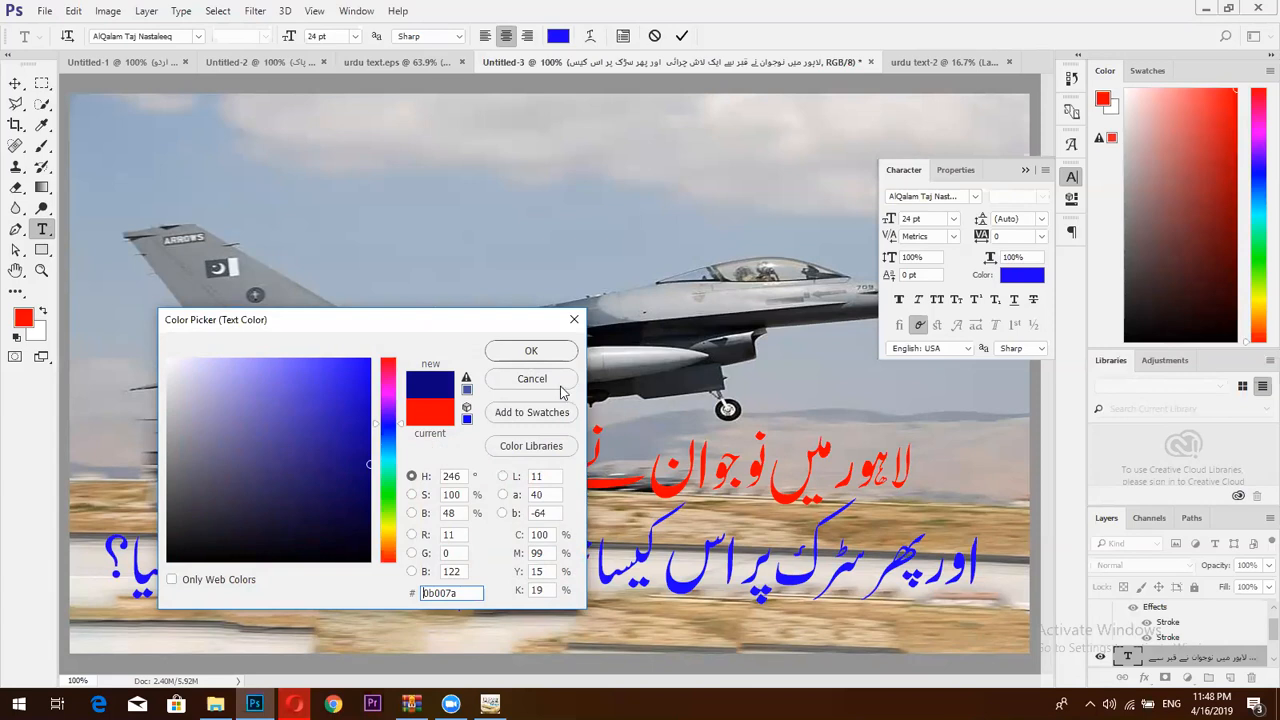
click(545, 352)
click(682, 38)
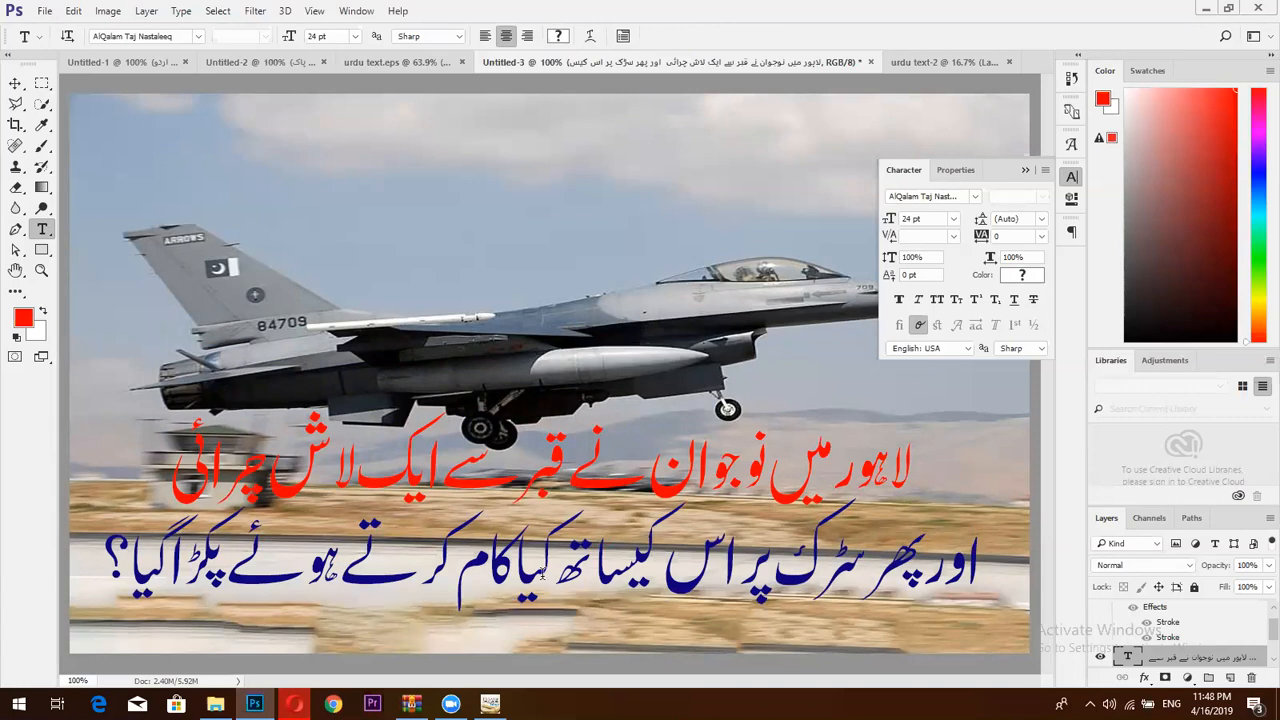
- Check the PNP News post again and add a 7 px white outside stroke to the Urdu caption layer
right_click(1184, 659)
click(1002, 95)
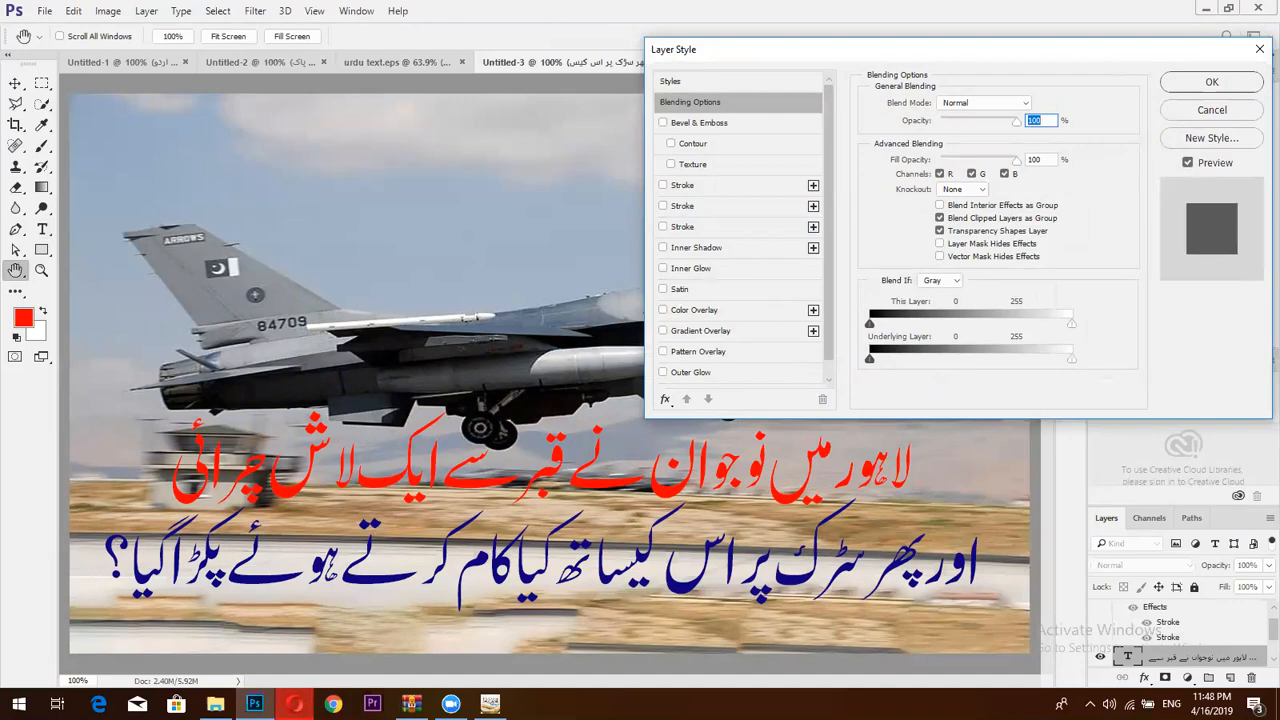
click(297, 705)
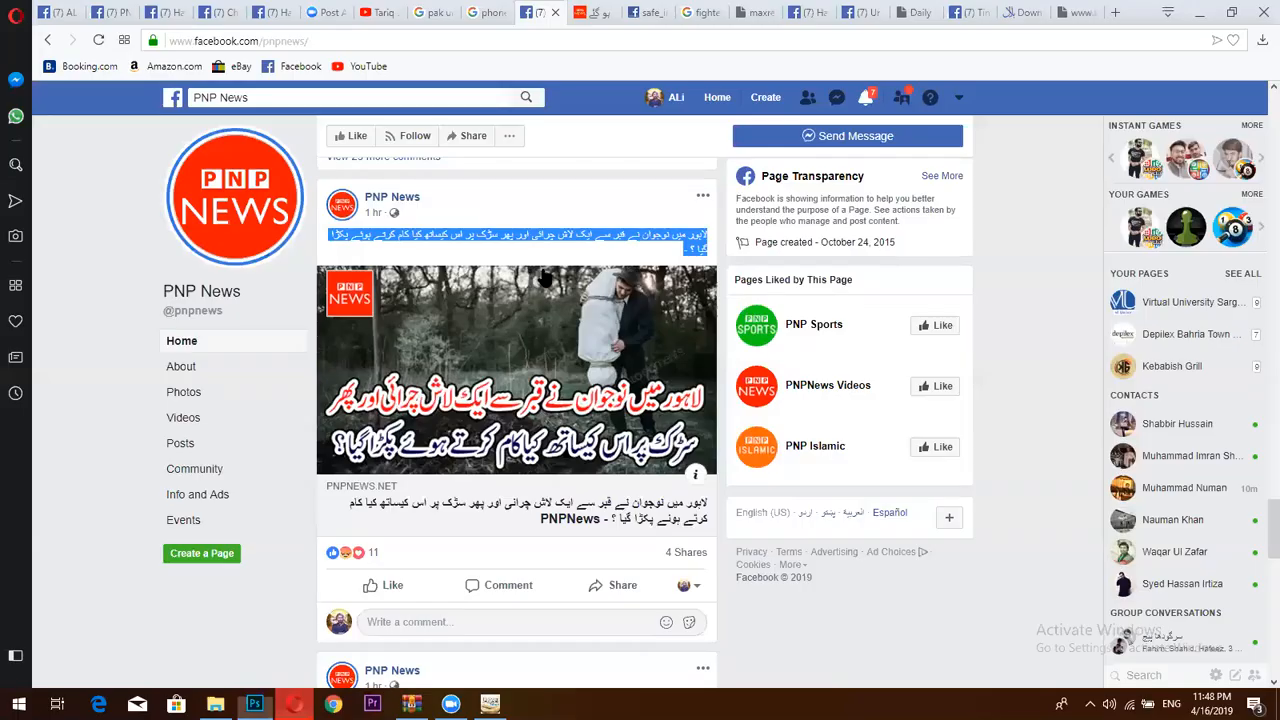
click(875, 97)
click(875, 97)
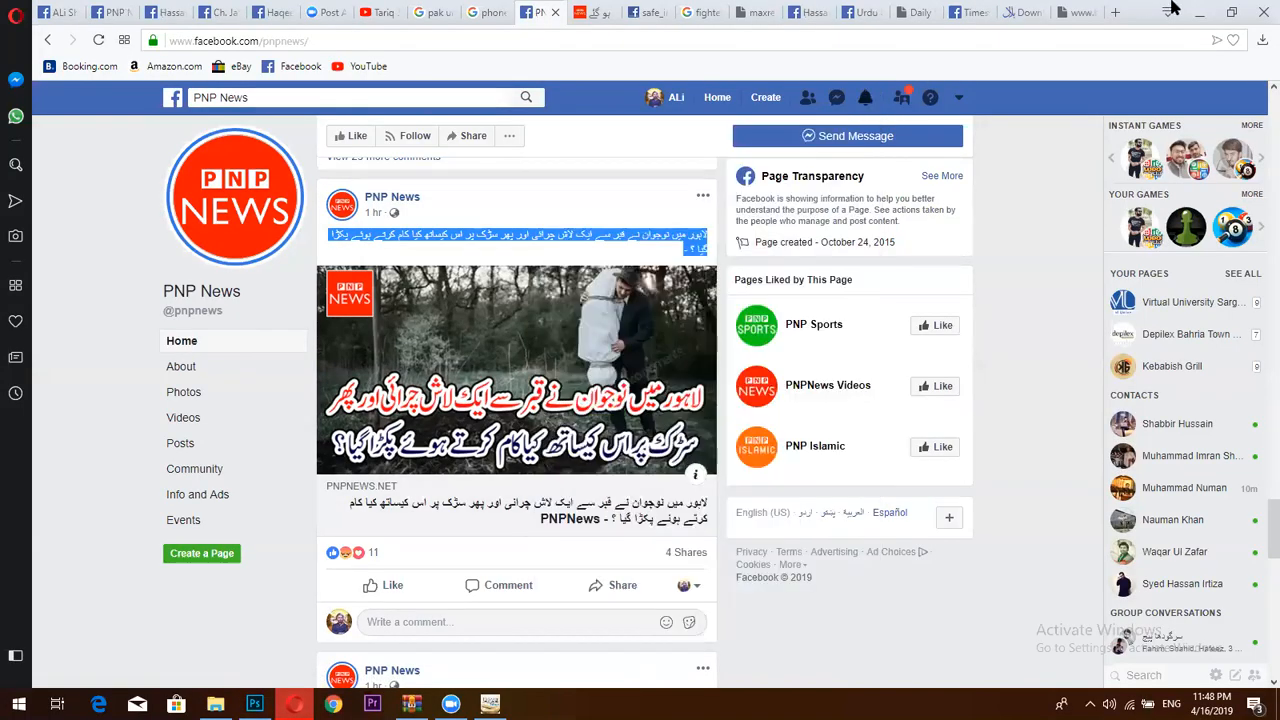
click(1201, 12)
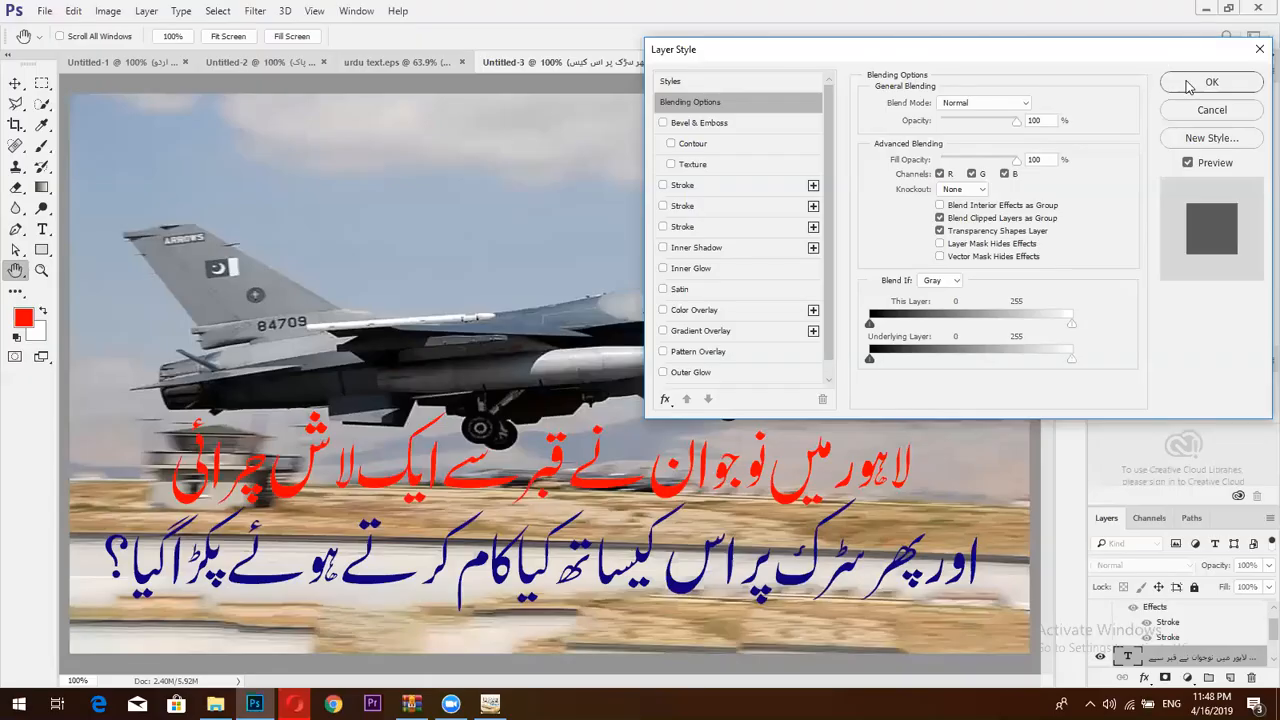
click(682, 186)
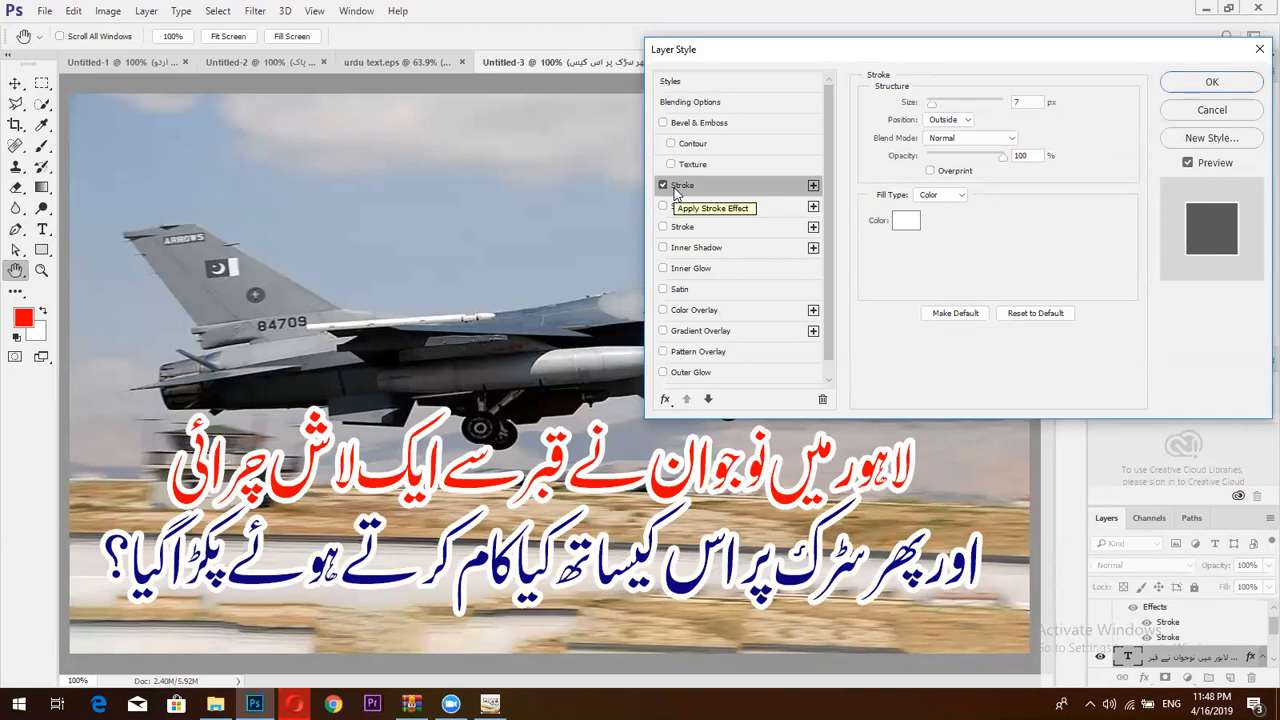
- Add a second outside stroke to the Urdu caption in black (#000000) at 10 px and apply the layer style
click(813, 186)
click(787, 207)
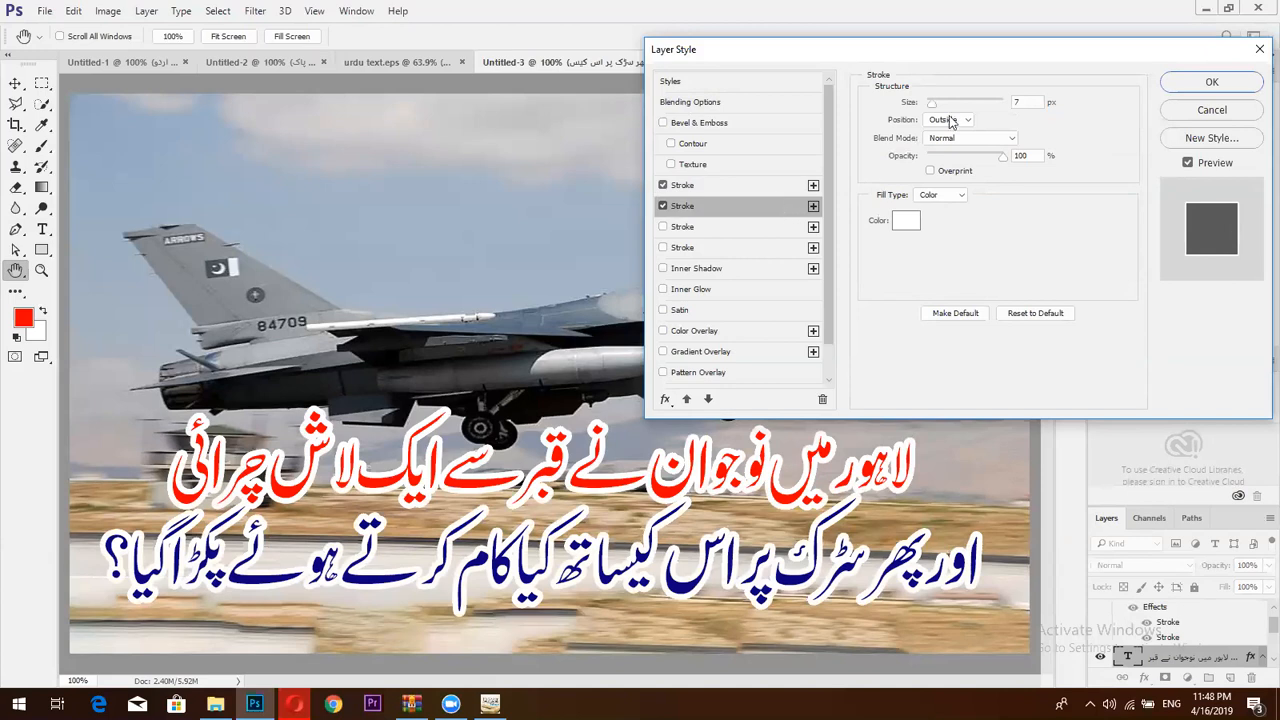
click(906, 221)
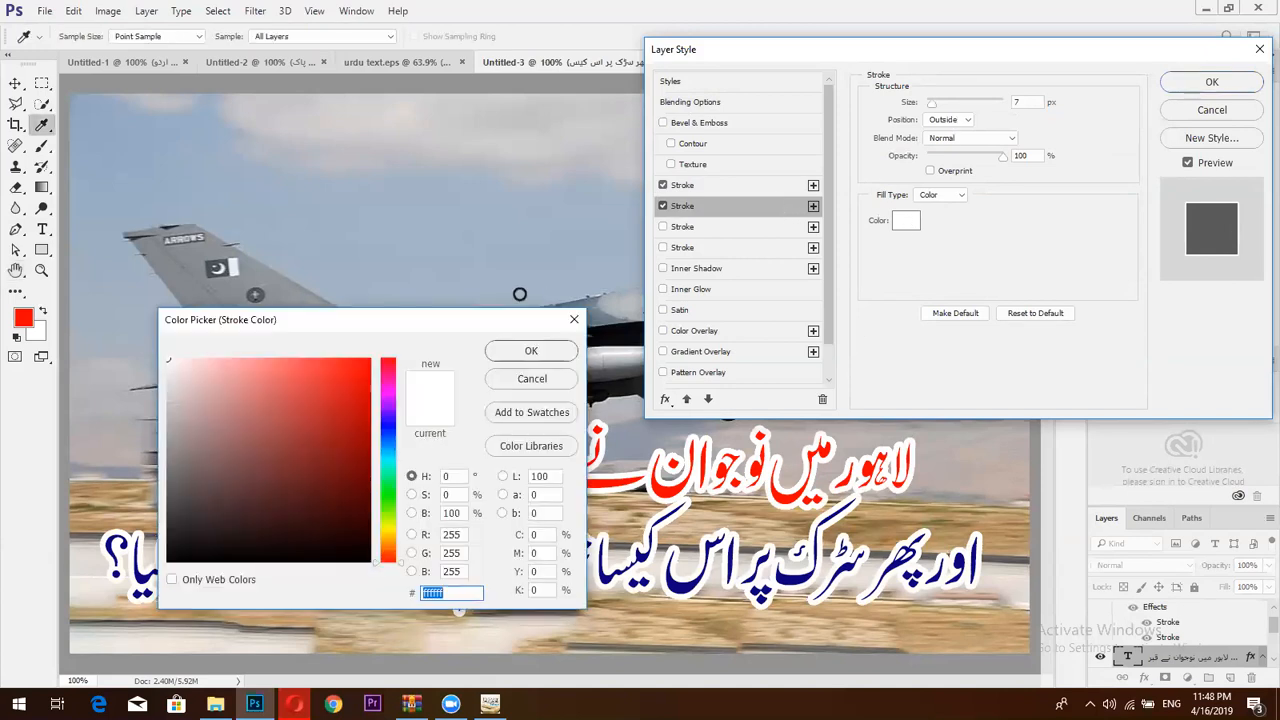
text(000000)
click(550, 352)
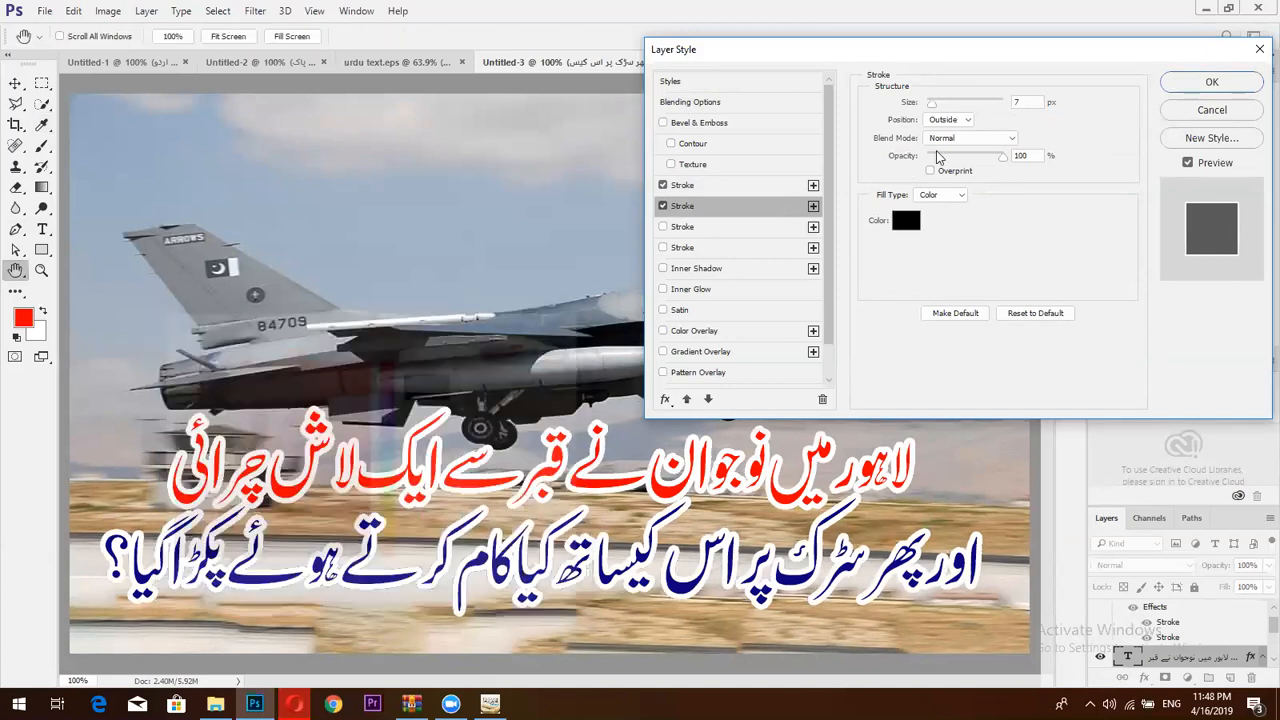
double_click(1016, 102)
text(10)
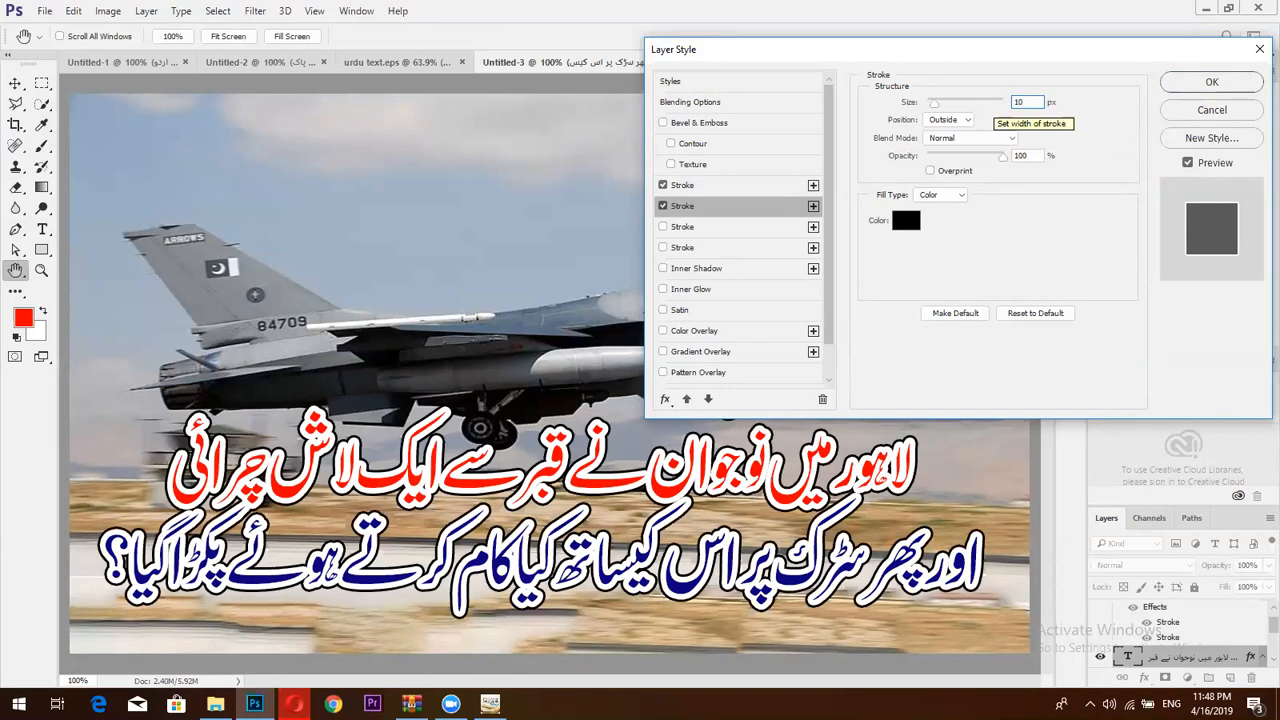
key(Return)
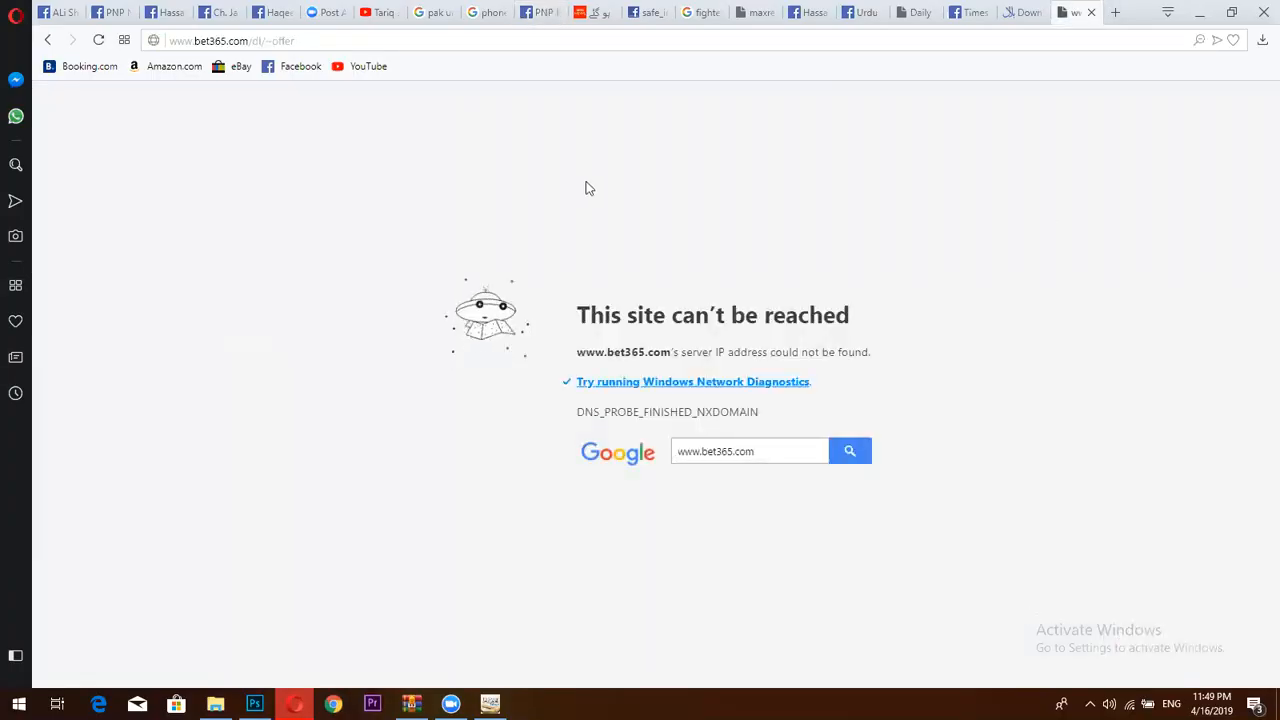
- Search Google for "dead body" in the Opera browser
click(584, 38)
key(BackSpace)
text(d)
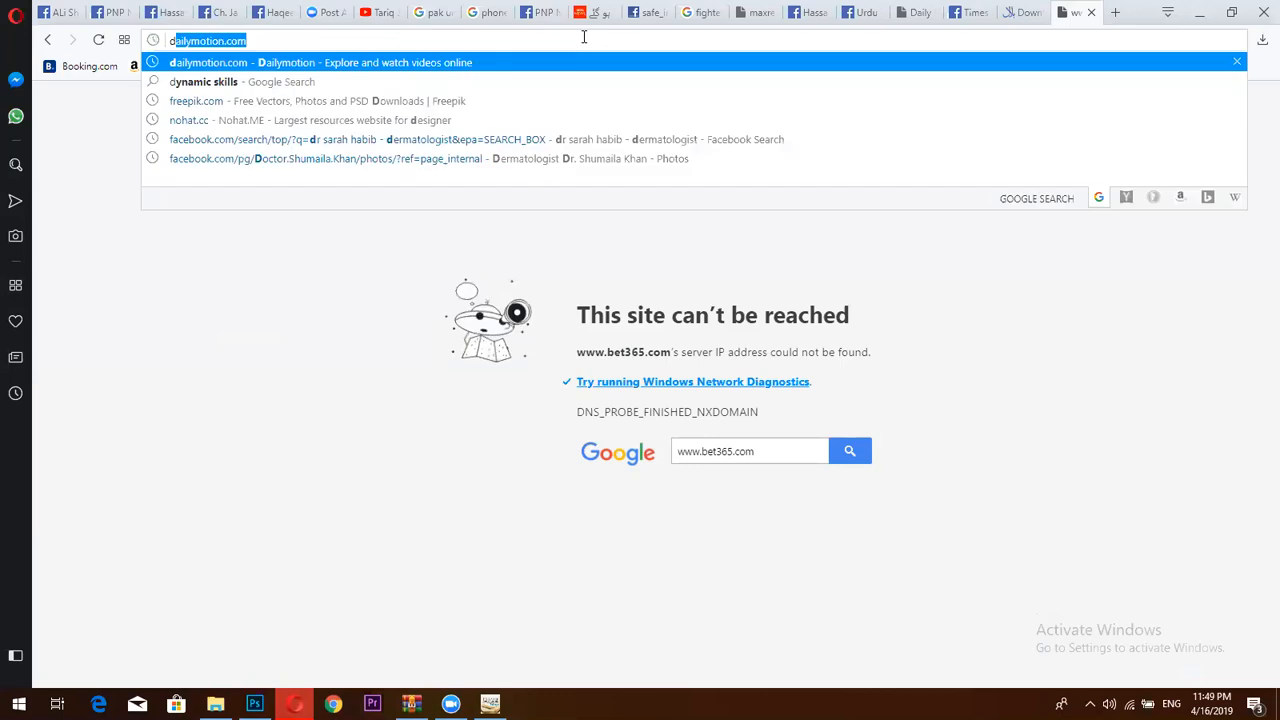
text(ead )
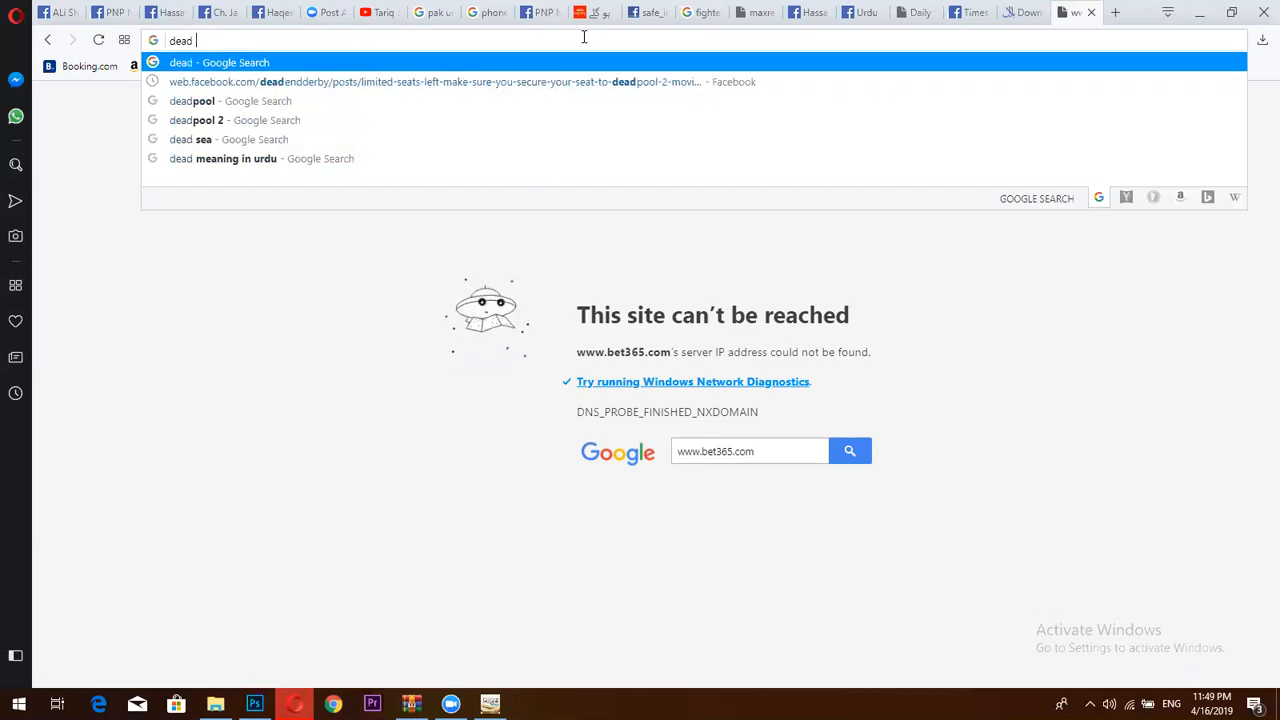
text(body)
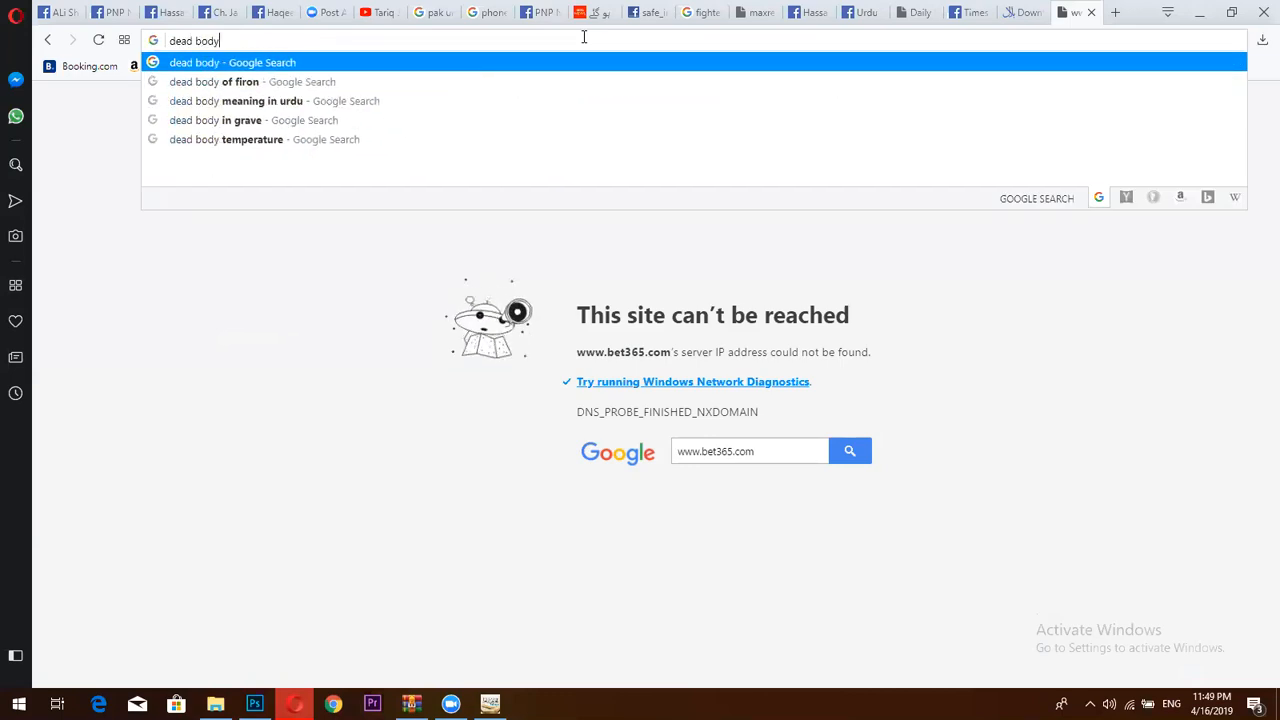
key(Return)
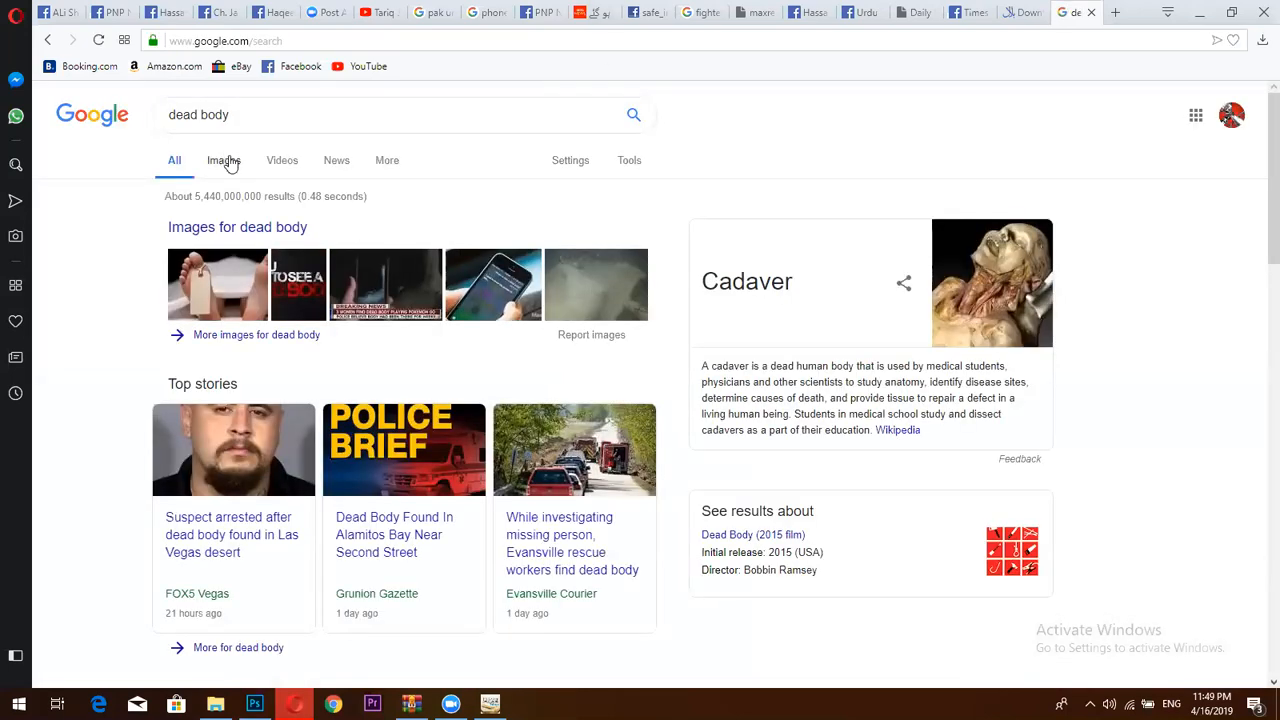
- Show the image results for the search and filter them to Large size
click(224, 160)
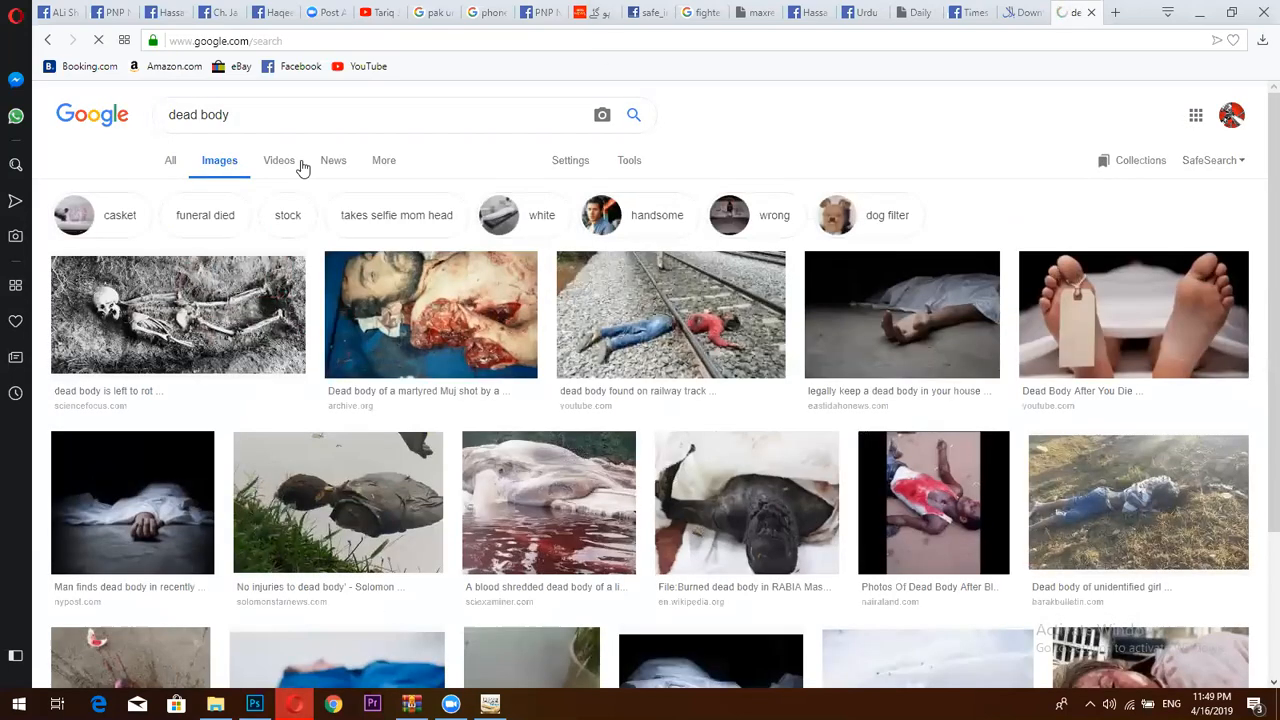
click(636, 166)
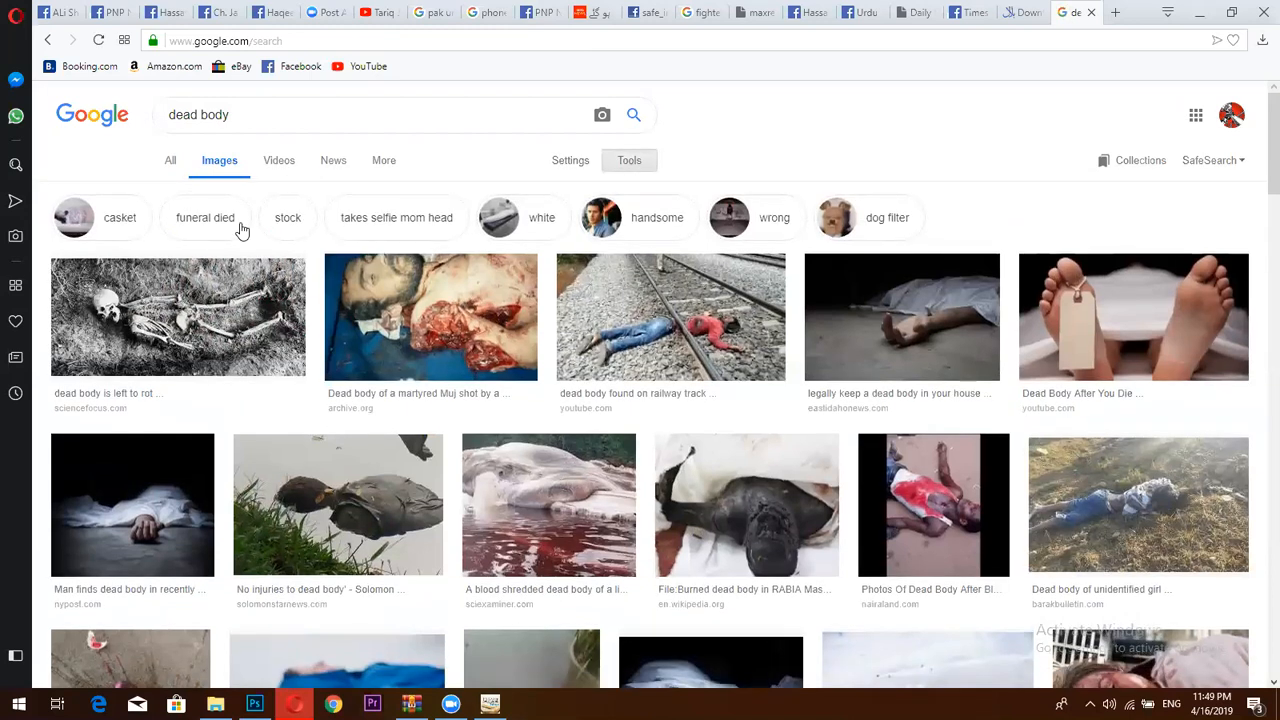
click(190, 197)
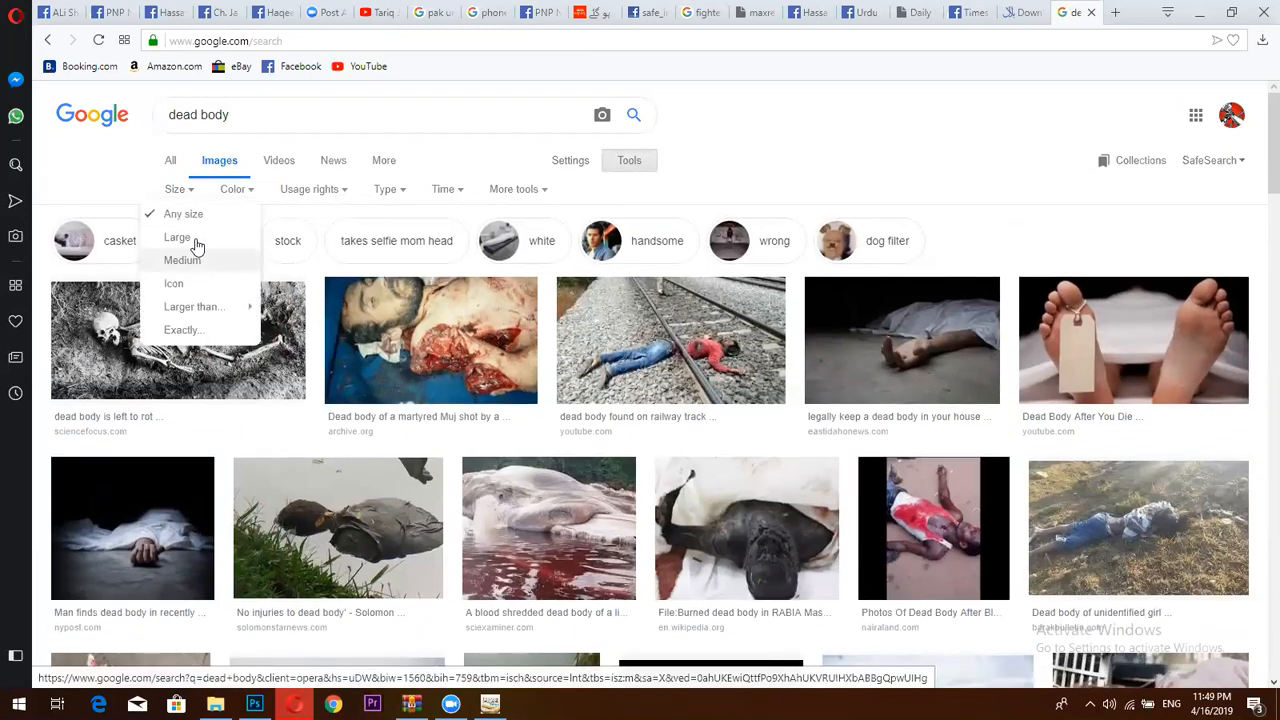
click(191, 243)
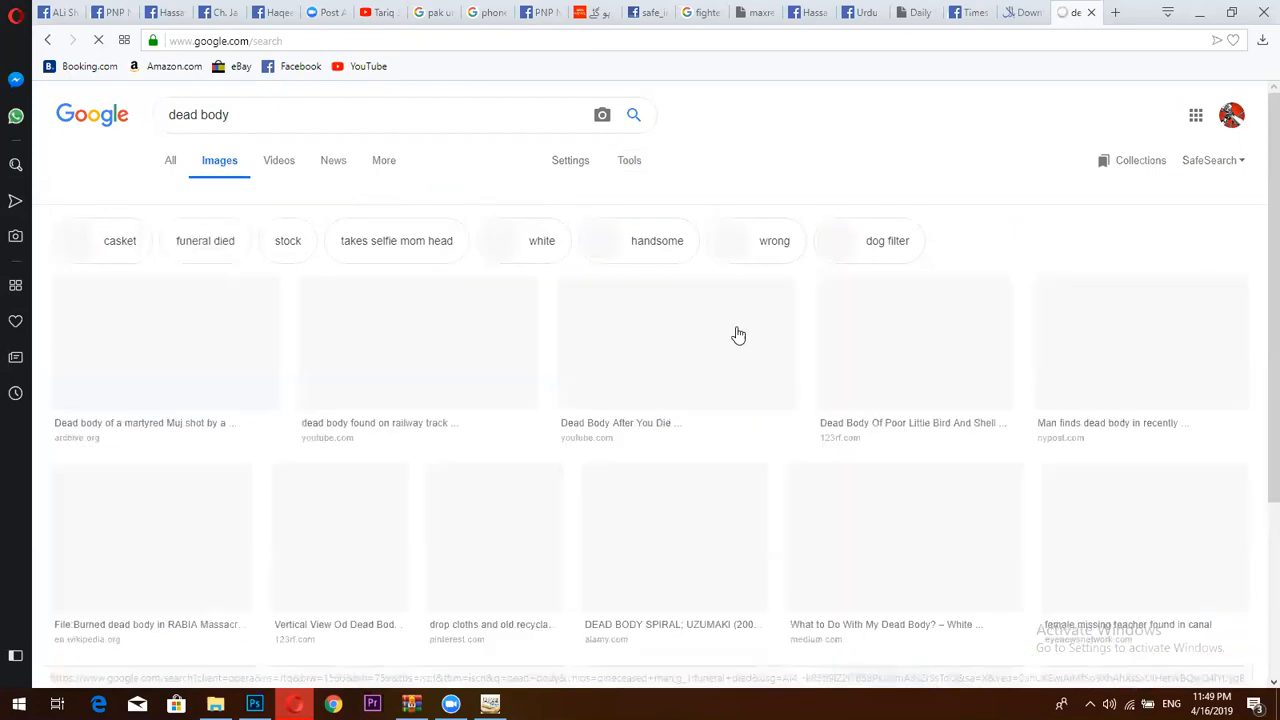
- Look through the large image results for a photo that suits the Urdu headline
scroll(738, 335, down, 2)
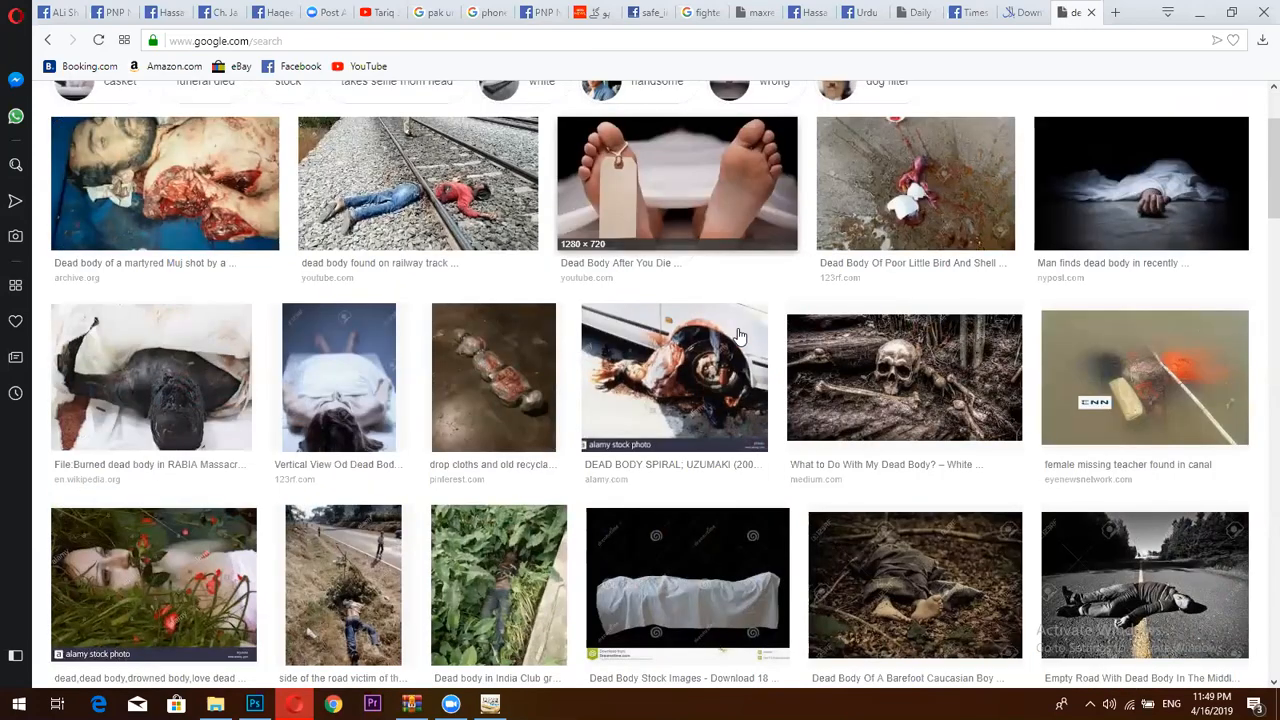
scroll(738, 335, down, 6)
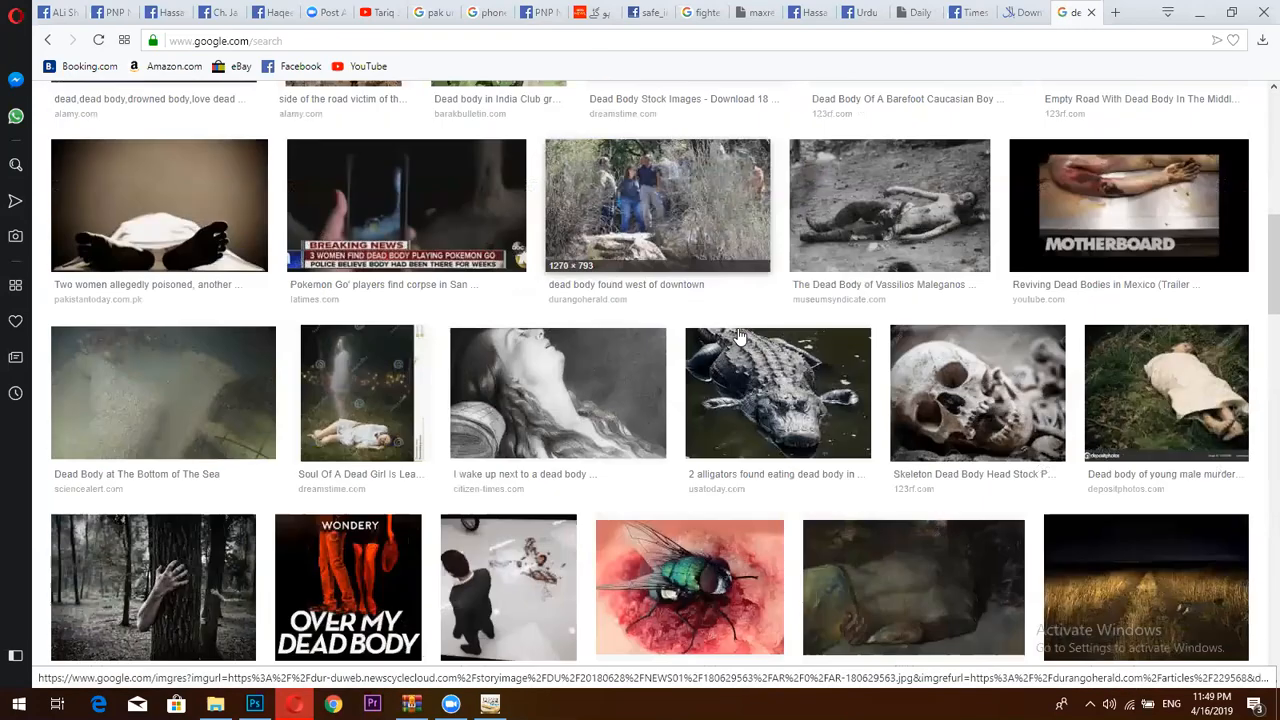
scroll(738, 337, down, 3)
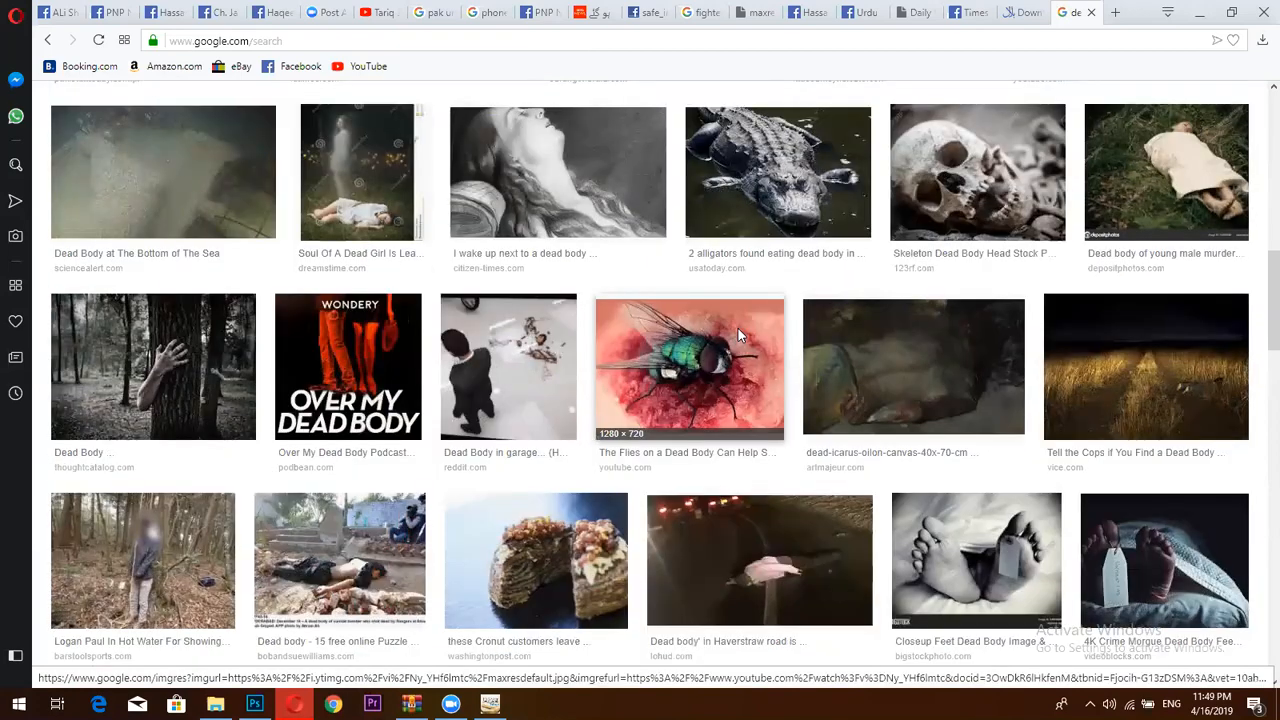
scroll(612, 350, down, 2)
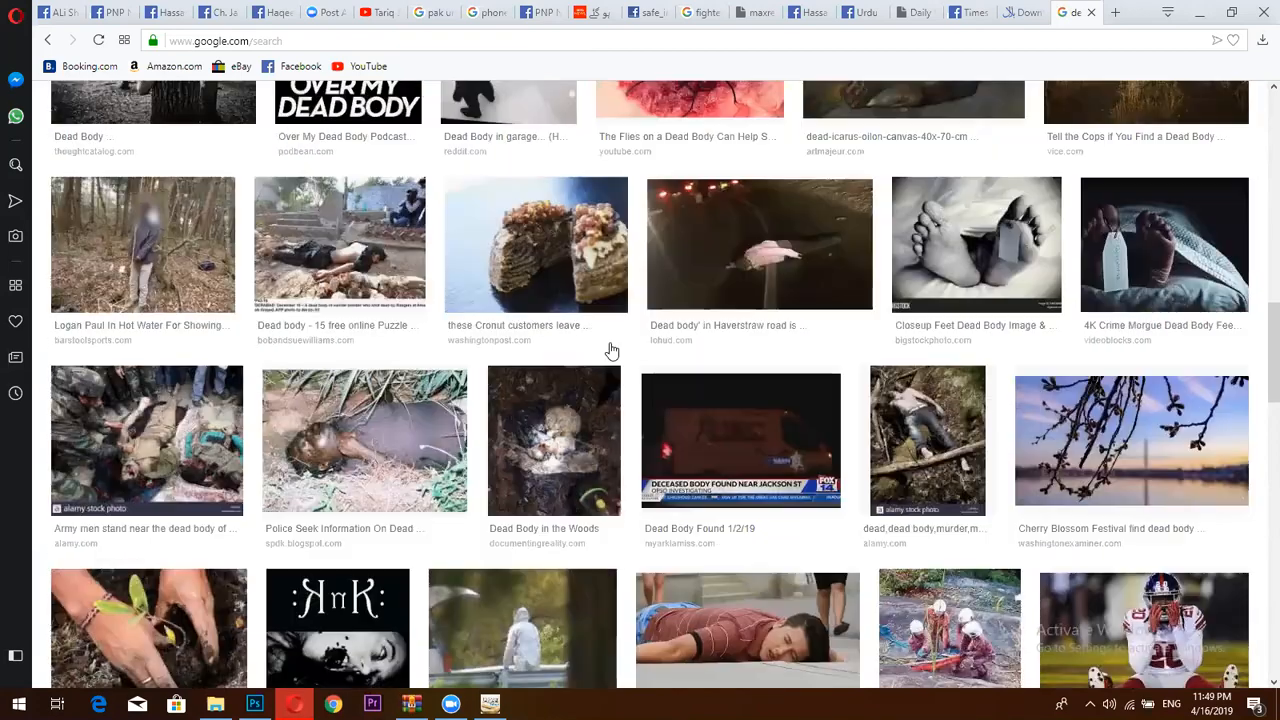
scroll(612, 350, down, 2)
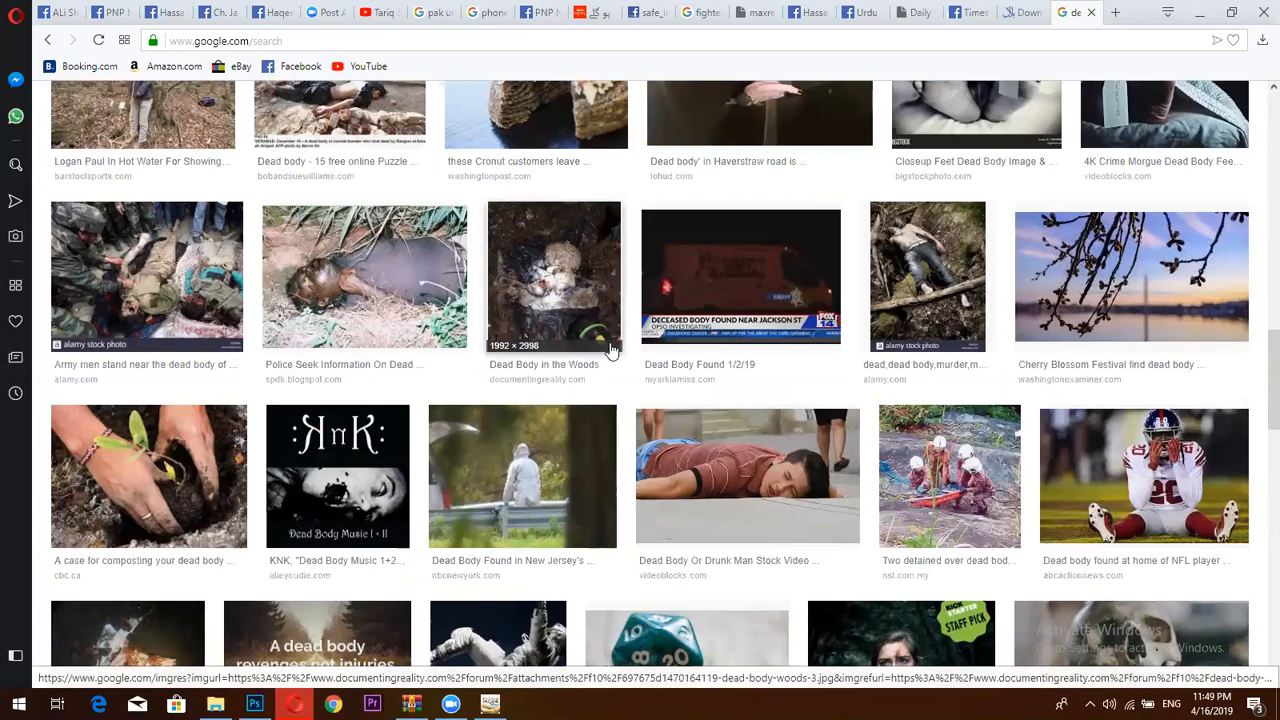
scroll(612, 350, down, 1)
scroll(612, 350, down, 2)
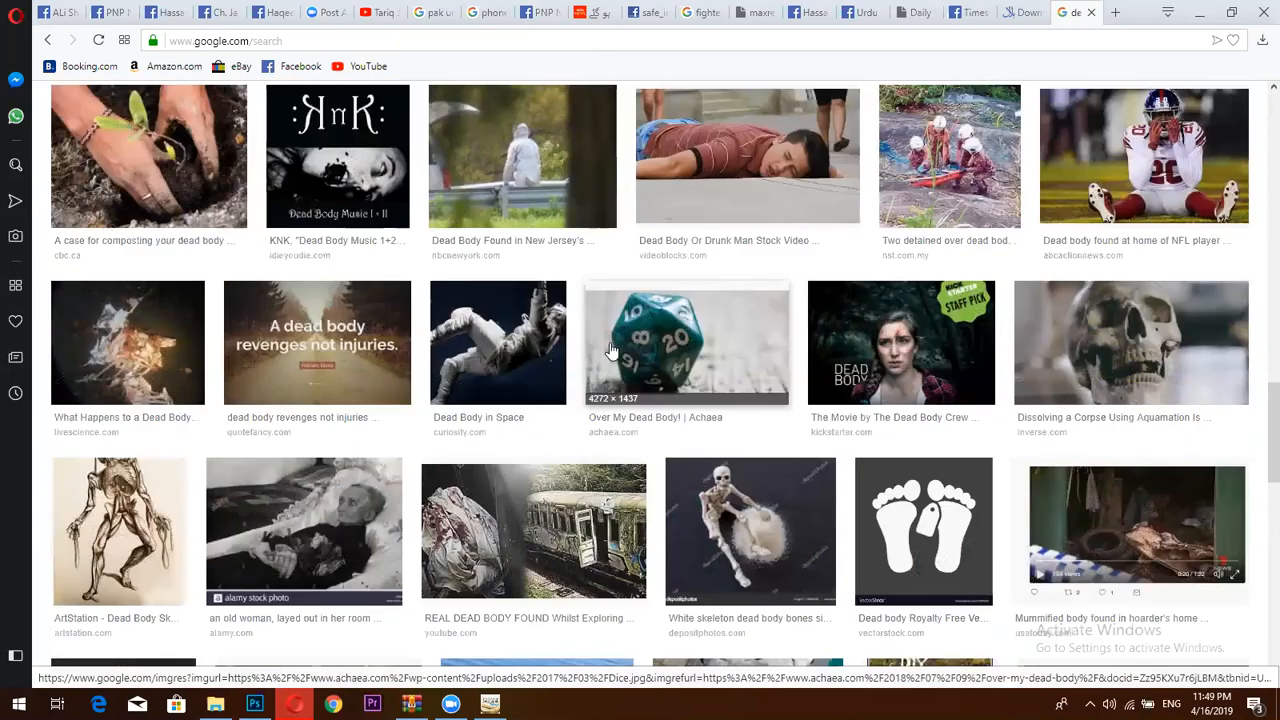
scroll(612, 350, up, 10)
scroll(705, 275, up, 1)
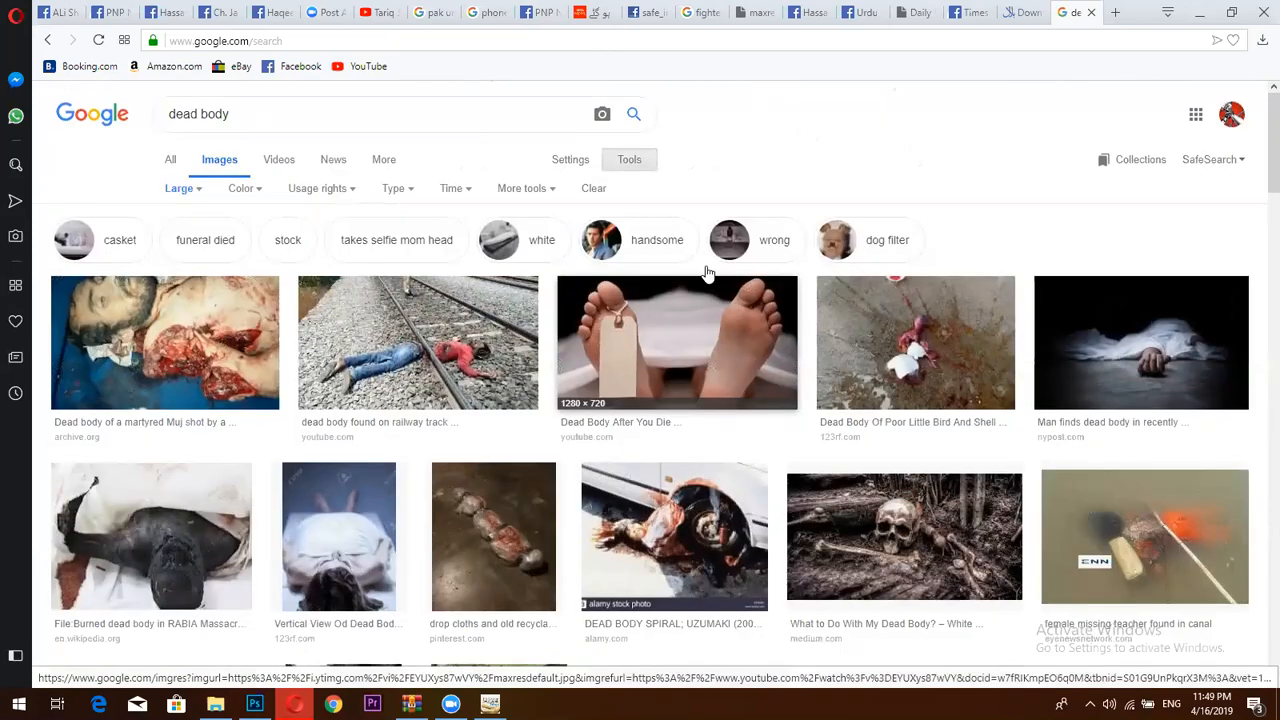
- Open the 1280 × 720 photo of two feet with a toe tag at full size in its own tab
scroll(690, 340, down, 1)
click(687, 357)
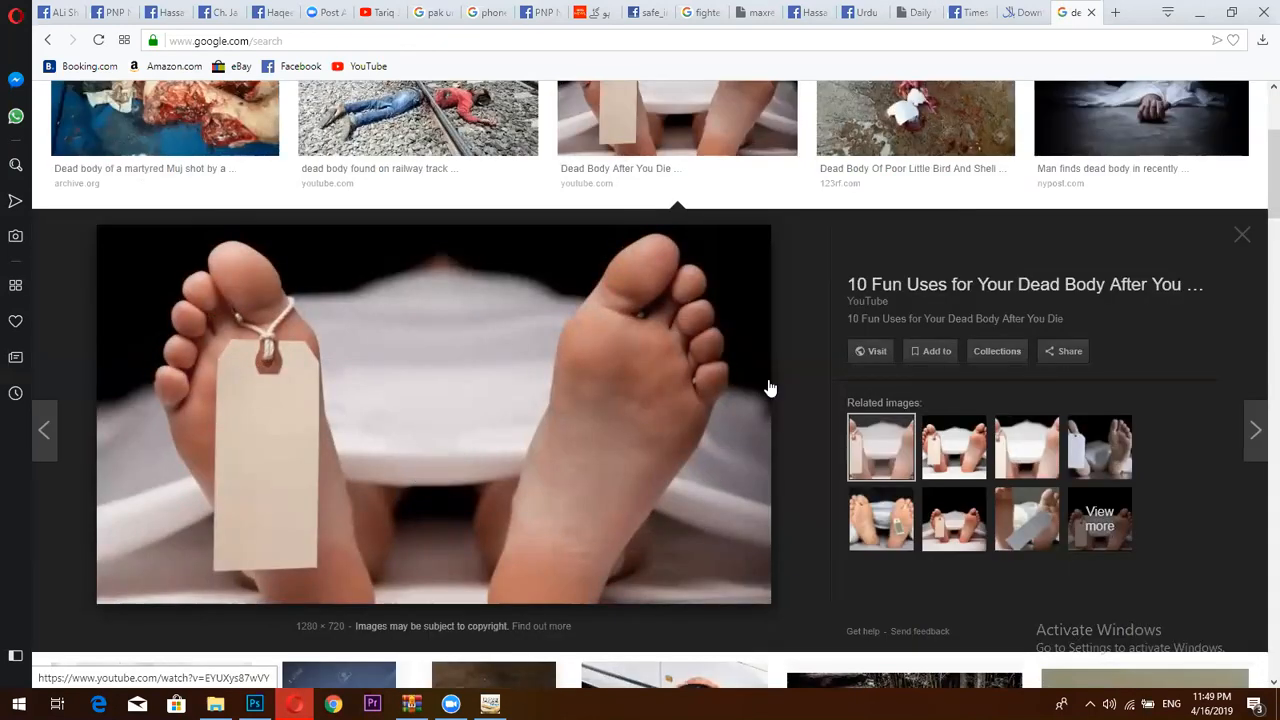
right_click(472, 357)
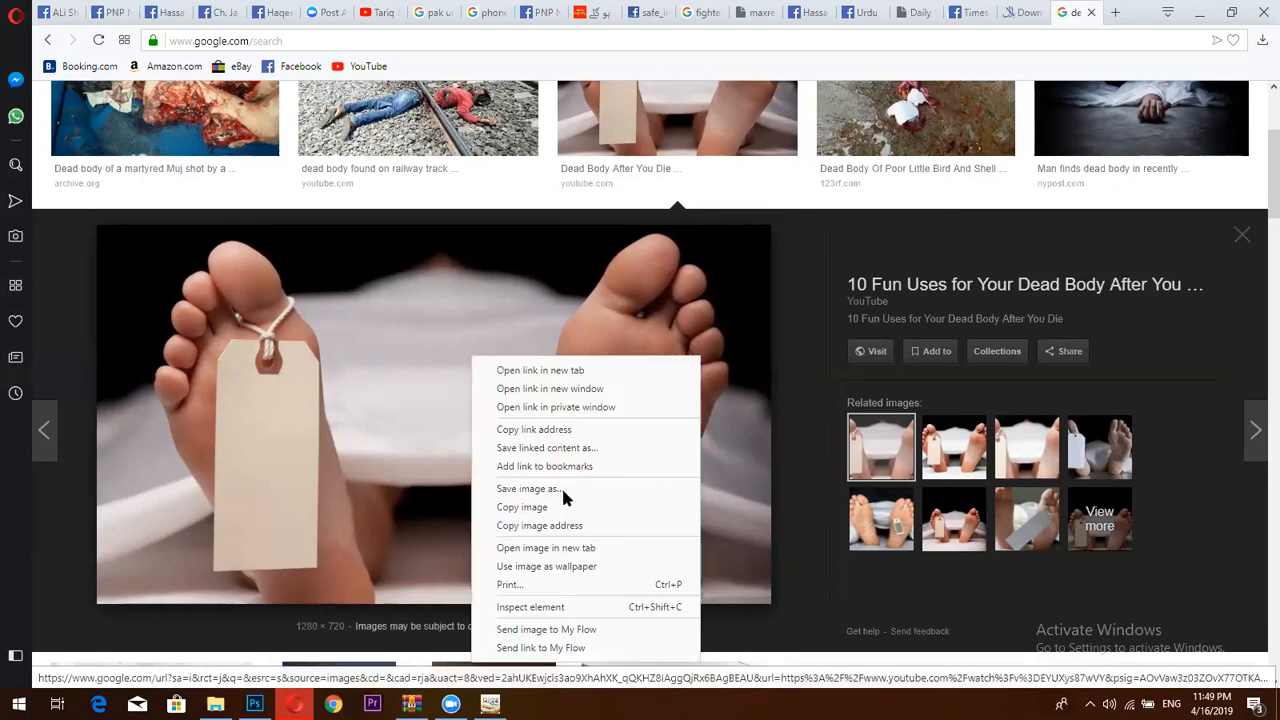
click(566, 547)
click(1078, 12)
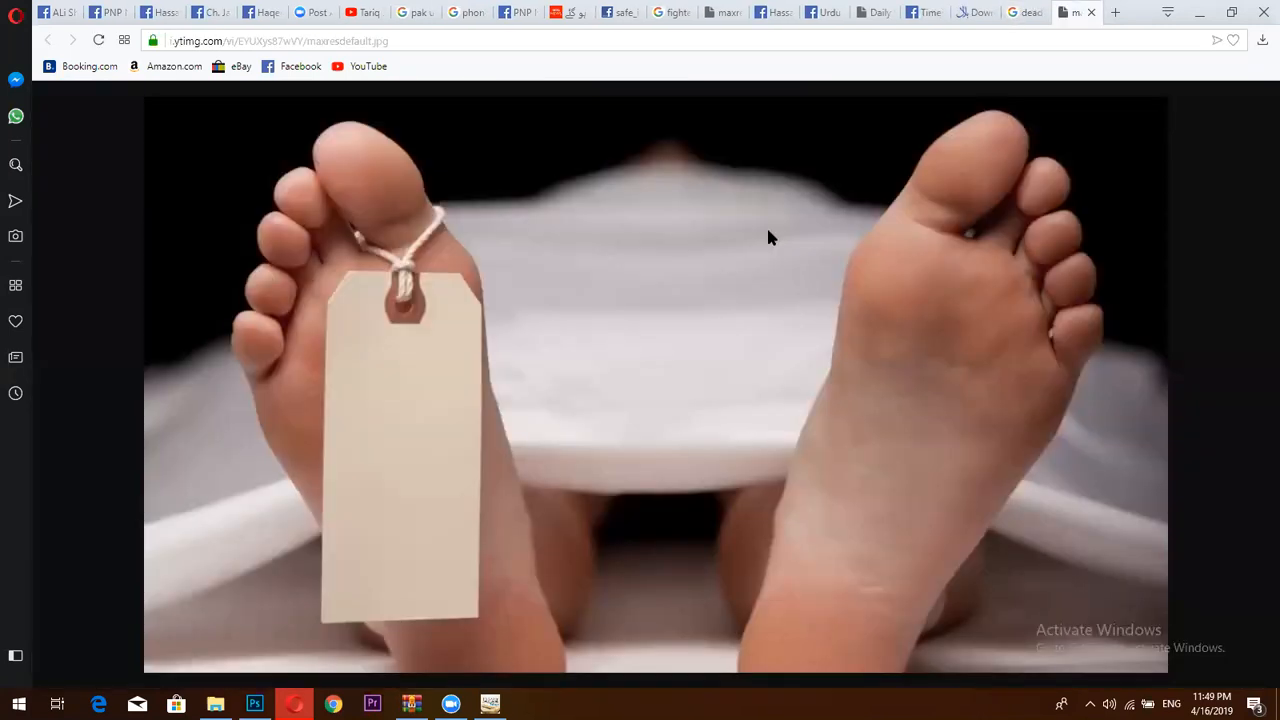
- Copy the toe-tag photo and paste it into the Untitled-3 headline document in Photoshop
right_click(601, 270)
click(636, 304)
key(alt+Tab)
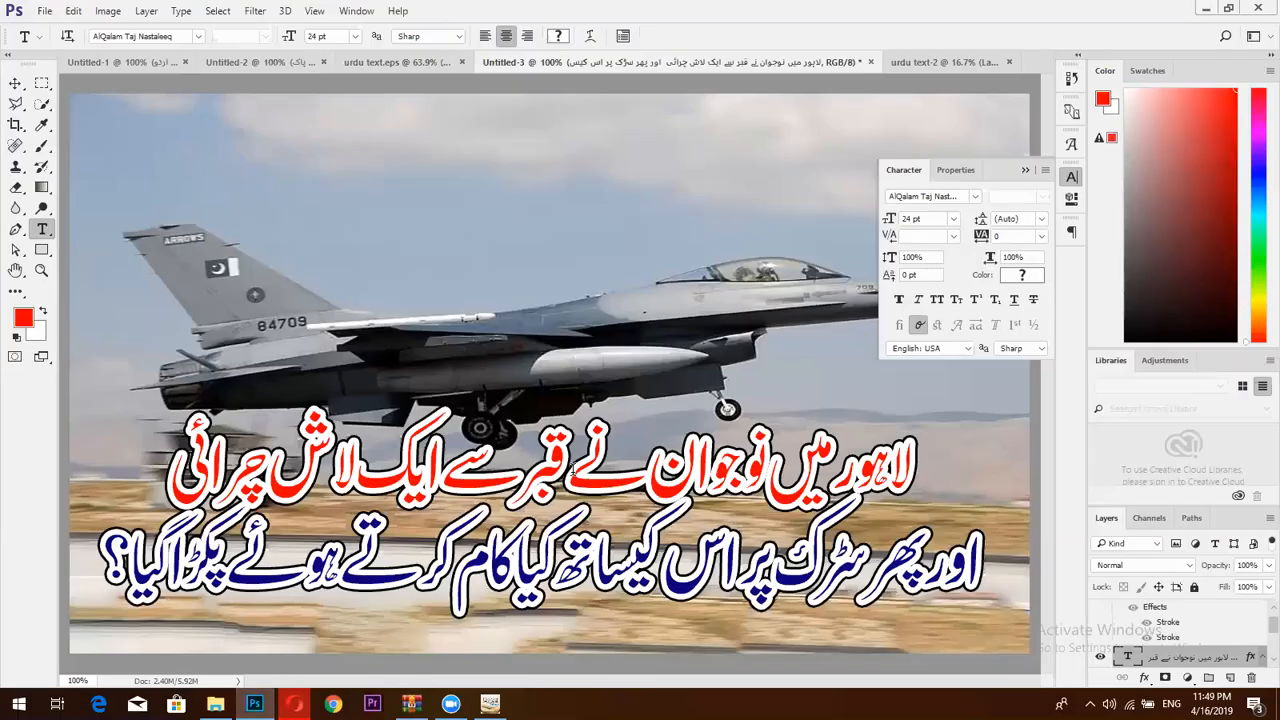
key(ctrl+v)
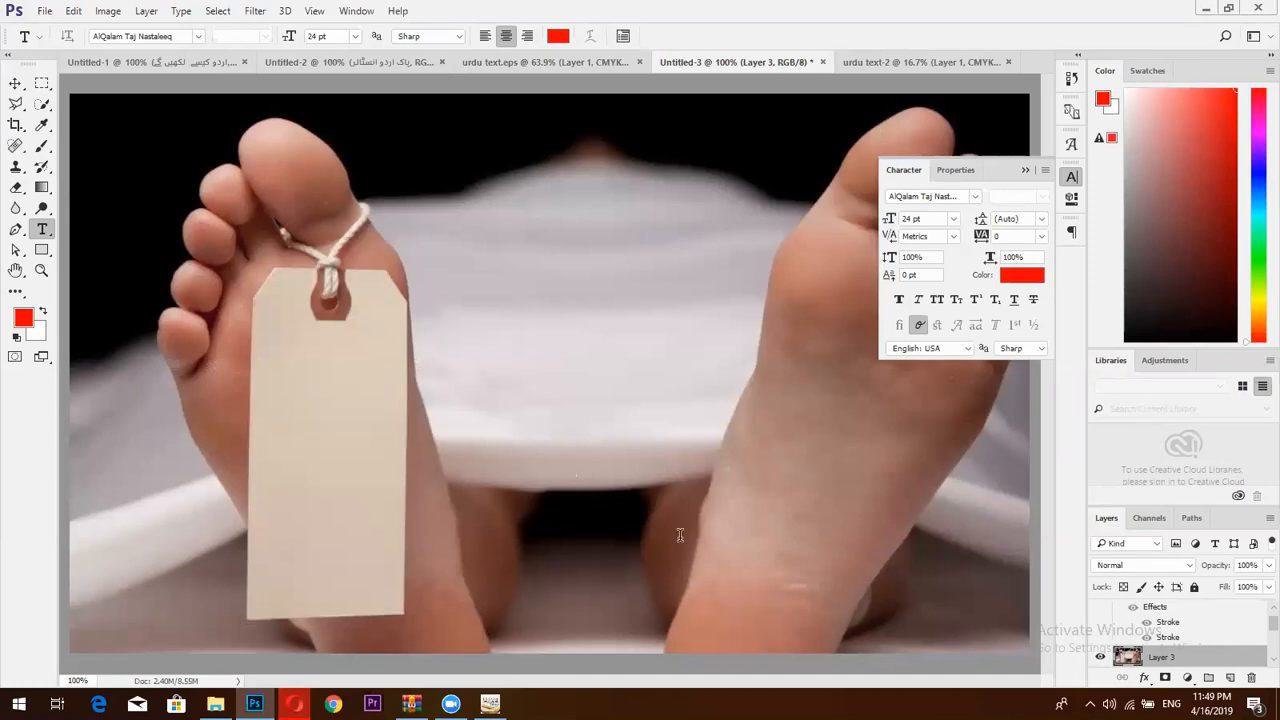
- Move the pasted photo layer below the Urdu headline text layers and collapse the Character settings
scroll(1257, 636, down, 1)
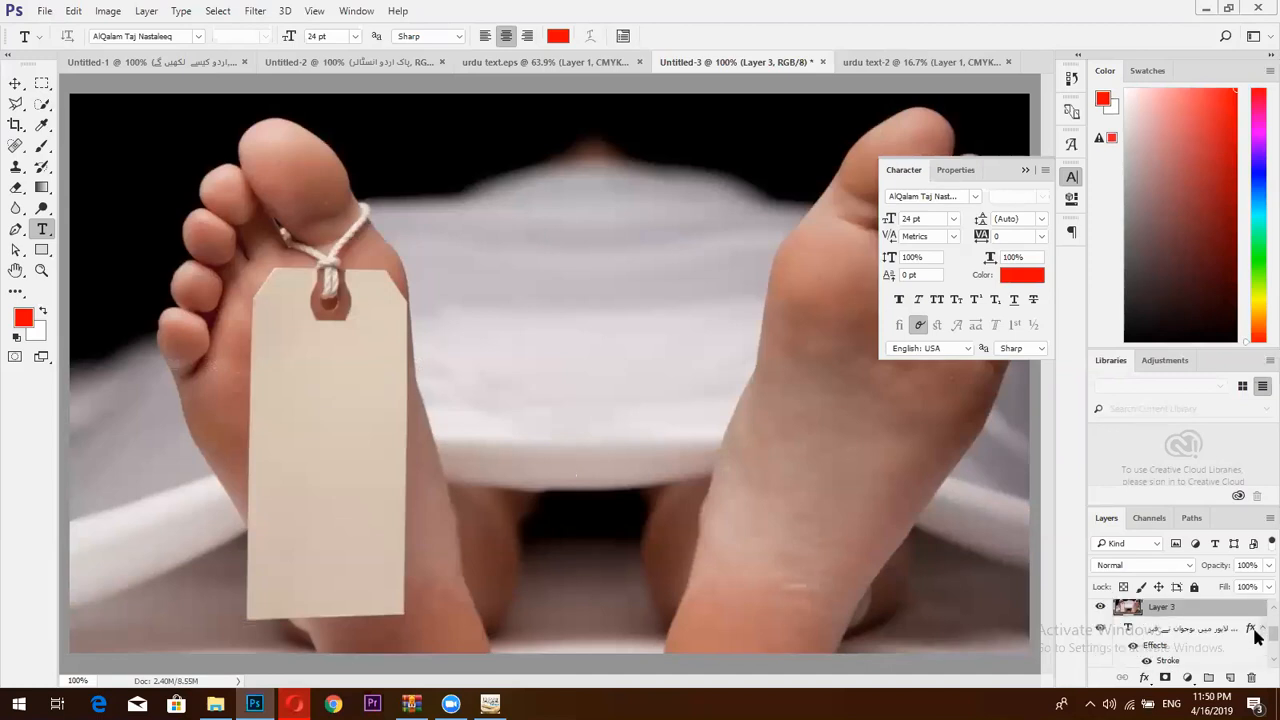
drag(1230, 610, 1231, 666)
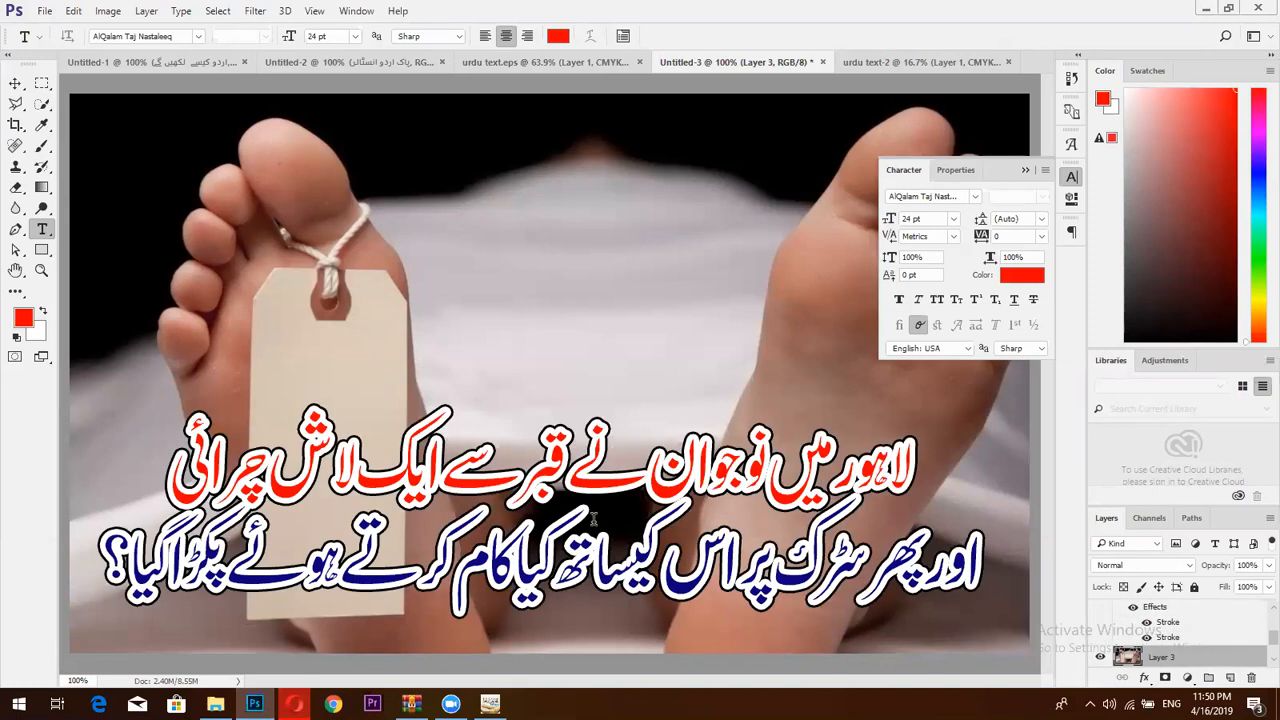
click(1024, 172)
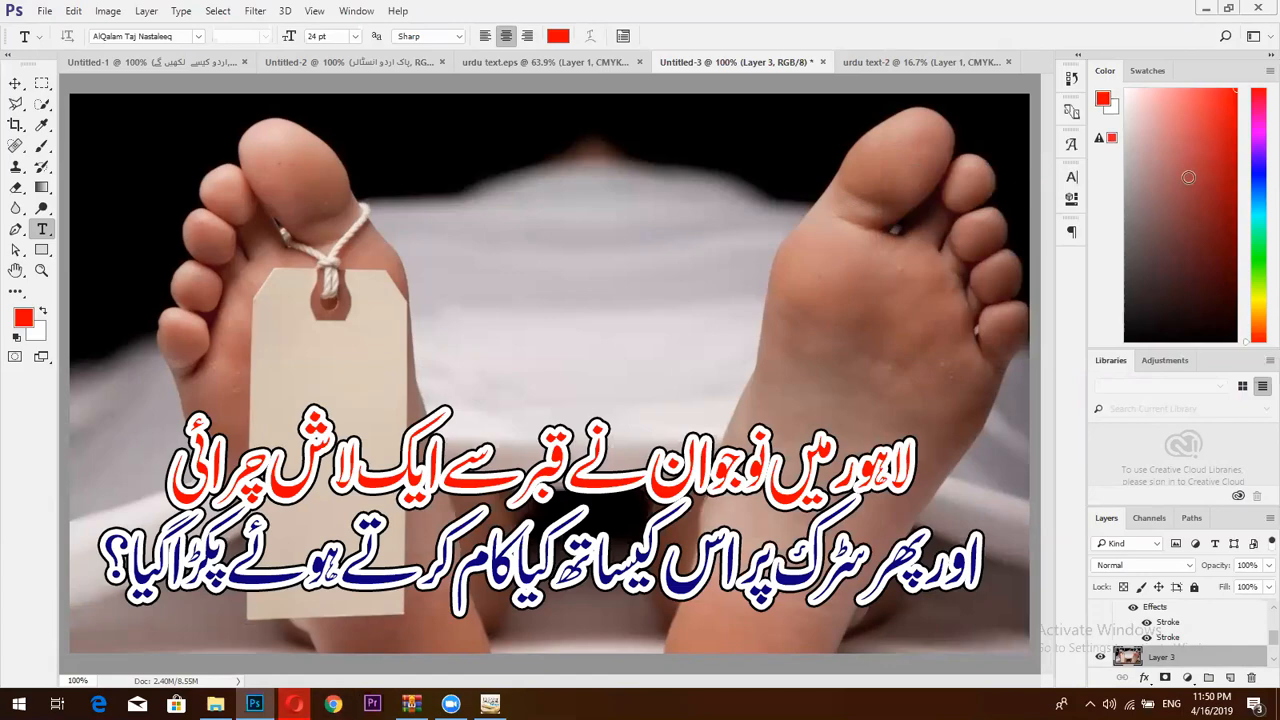
- Switch back to Opera and search Google for "dynamic skills urdu fonts" in a new tab
click(1206, 9)
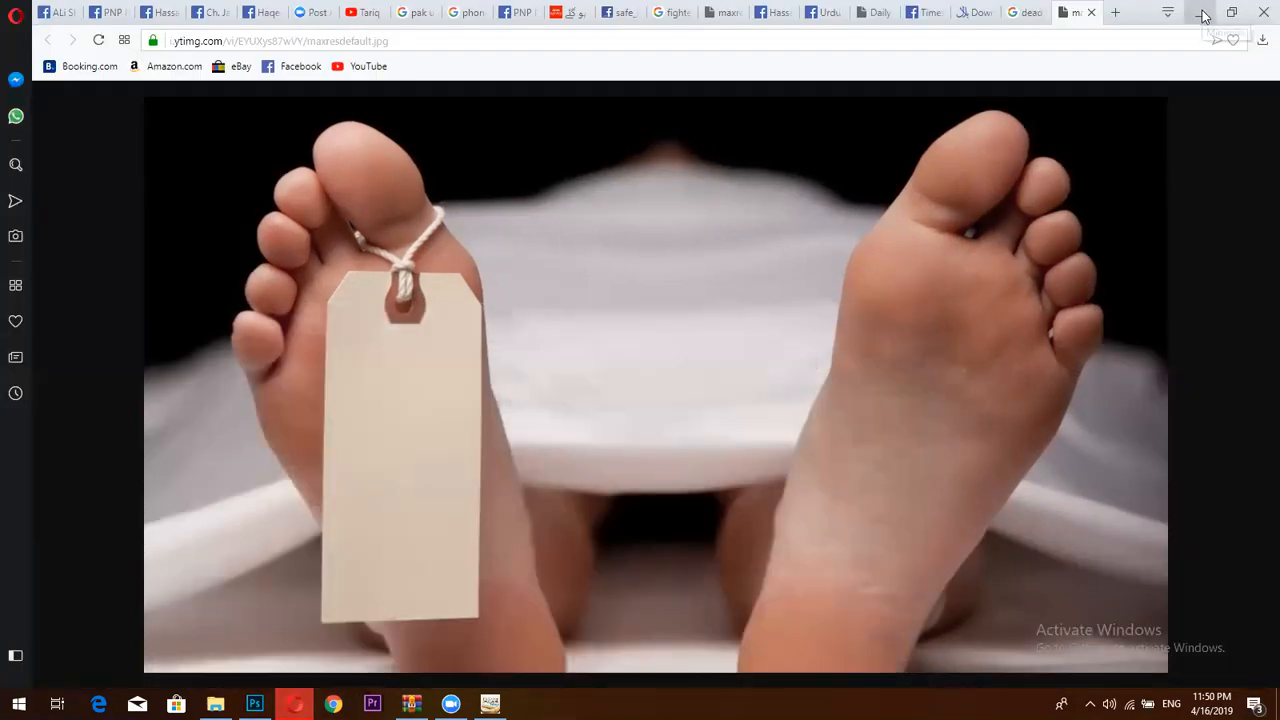
click(1203, 12)
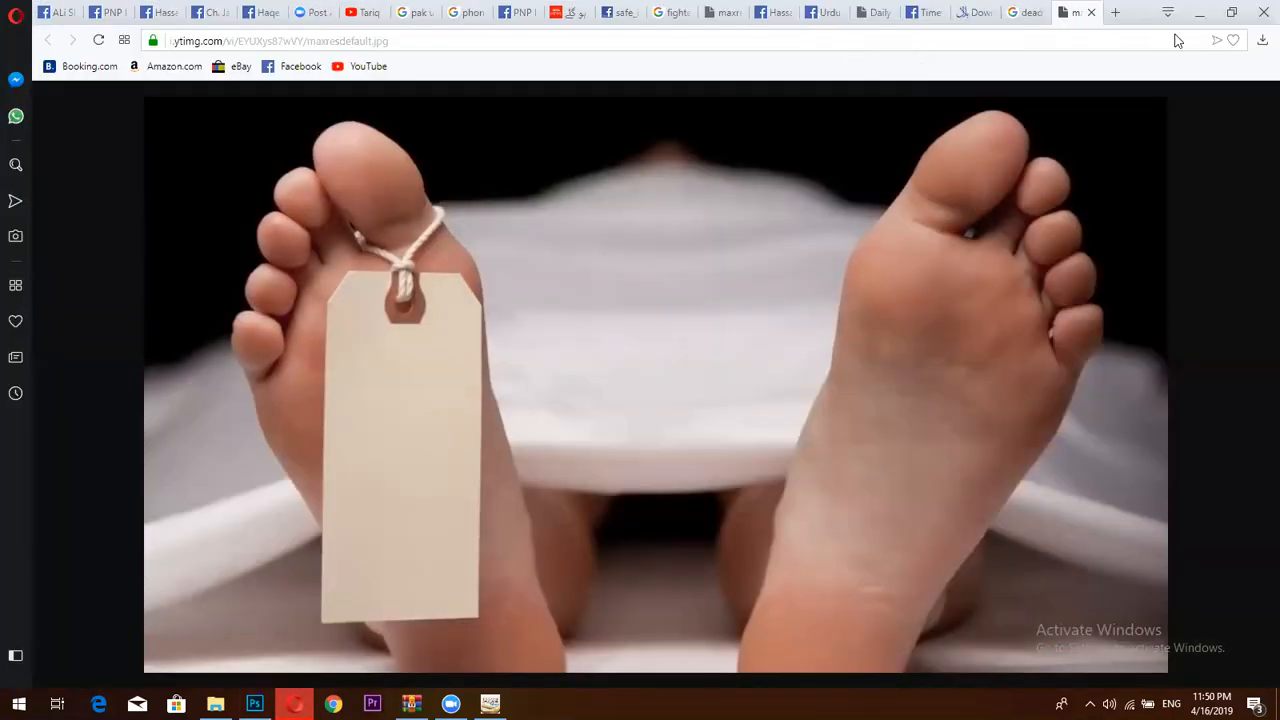
click(1117, 11)
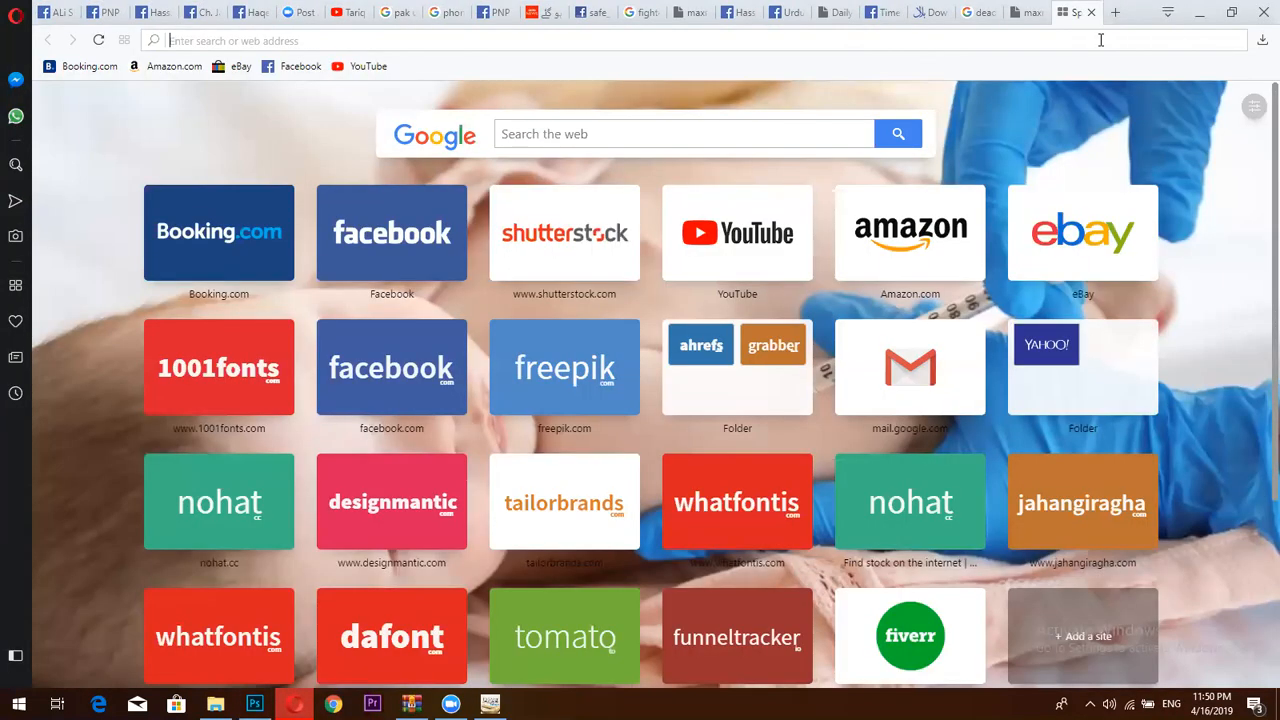
text(dynamic skills)
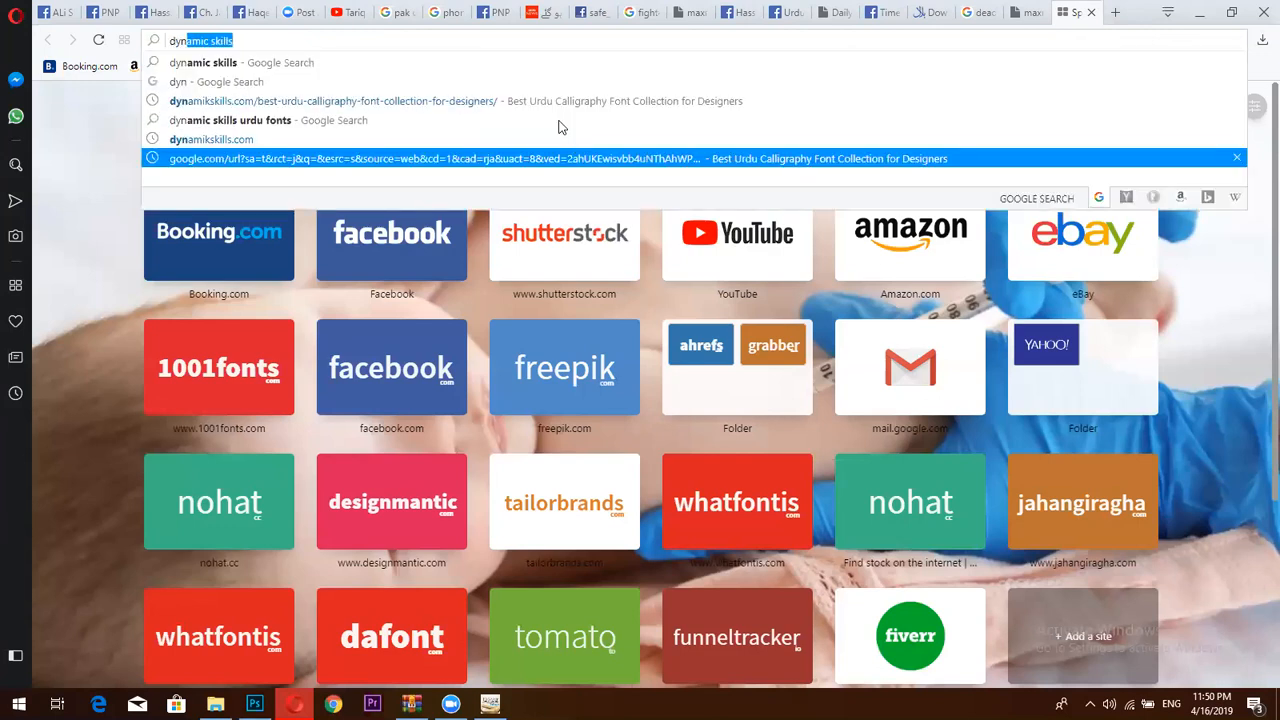
key(Return)
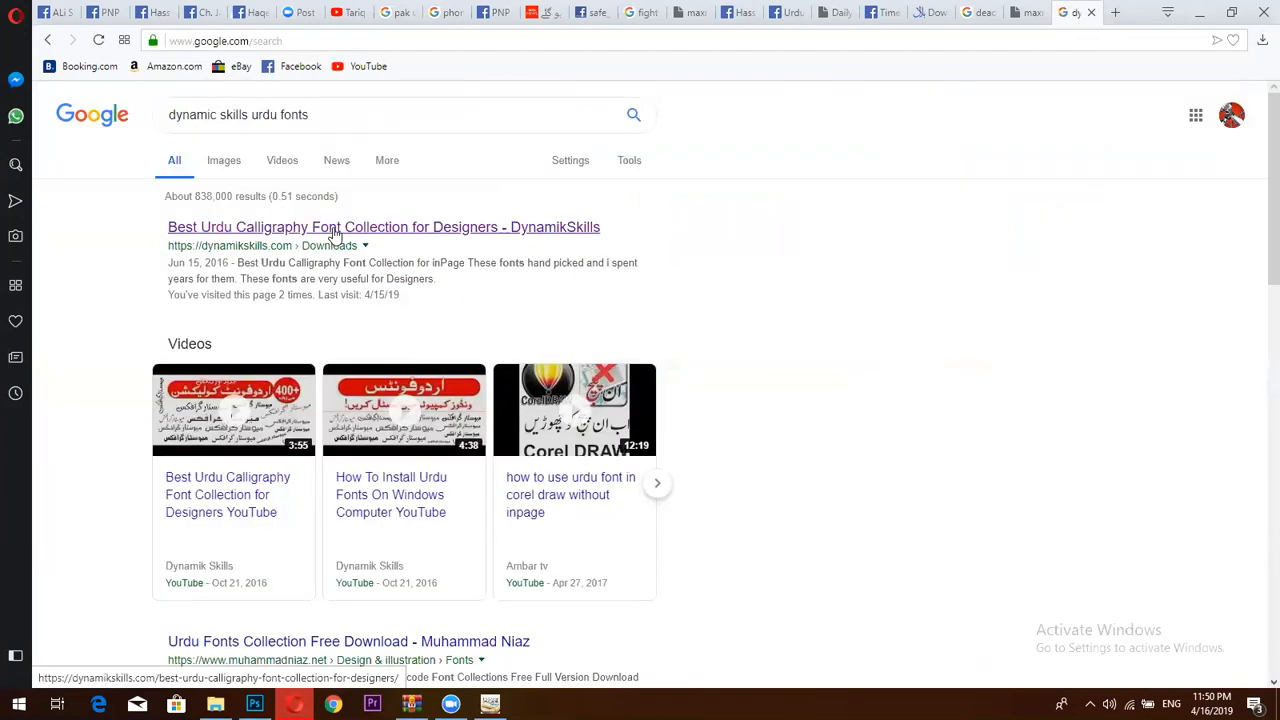
- Open the DynamikSkills Urdu calligraphy font collection page and find its font screenshot and download link
click(336, 232)
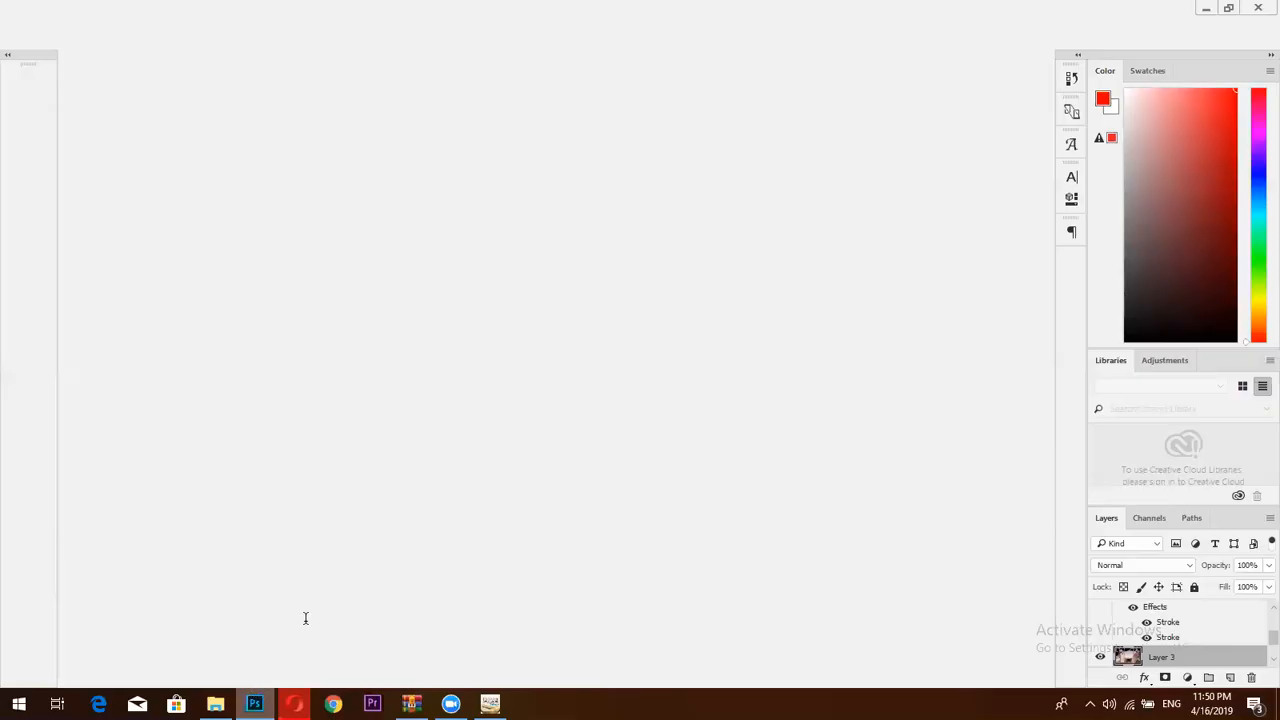
scroll(641, 340, down, 6)
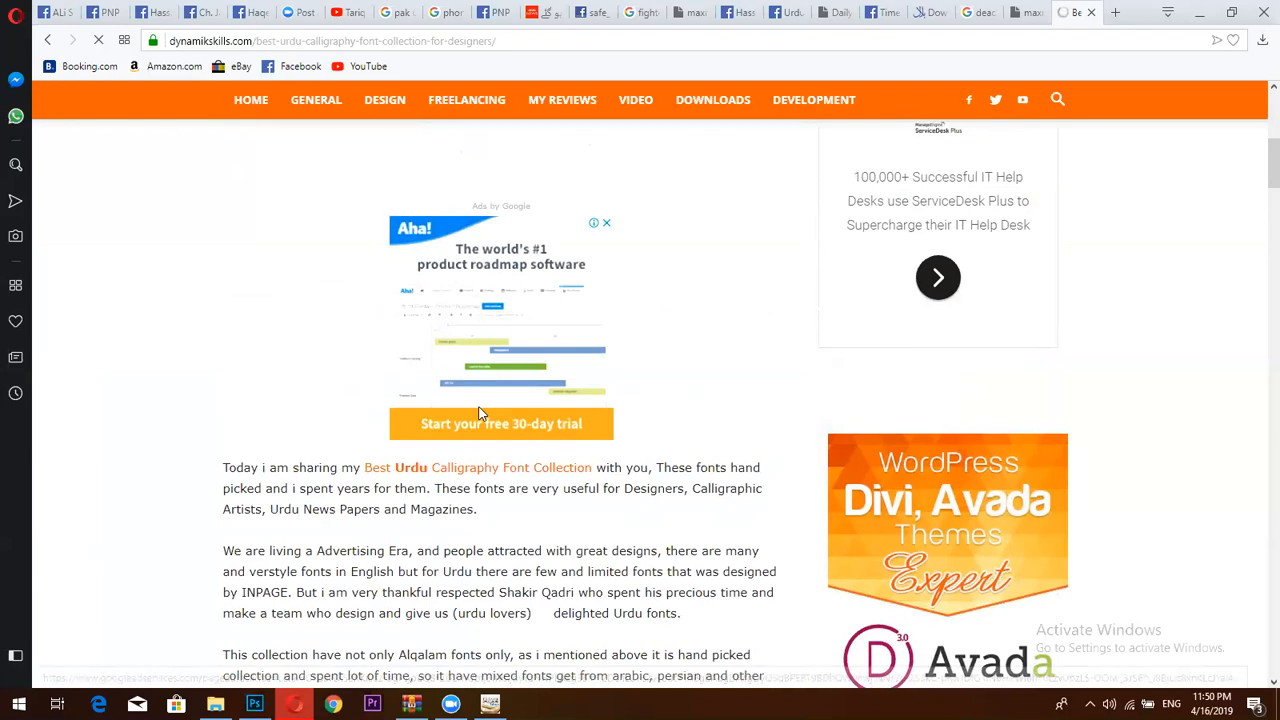
scroll(479, 413, down, 7)
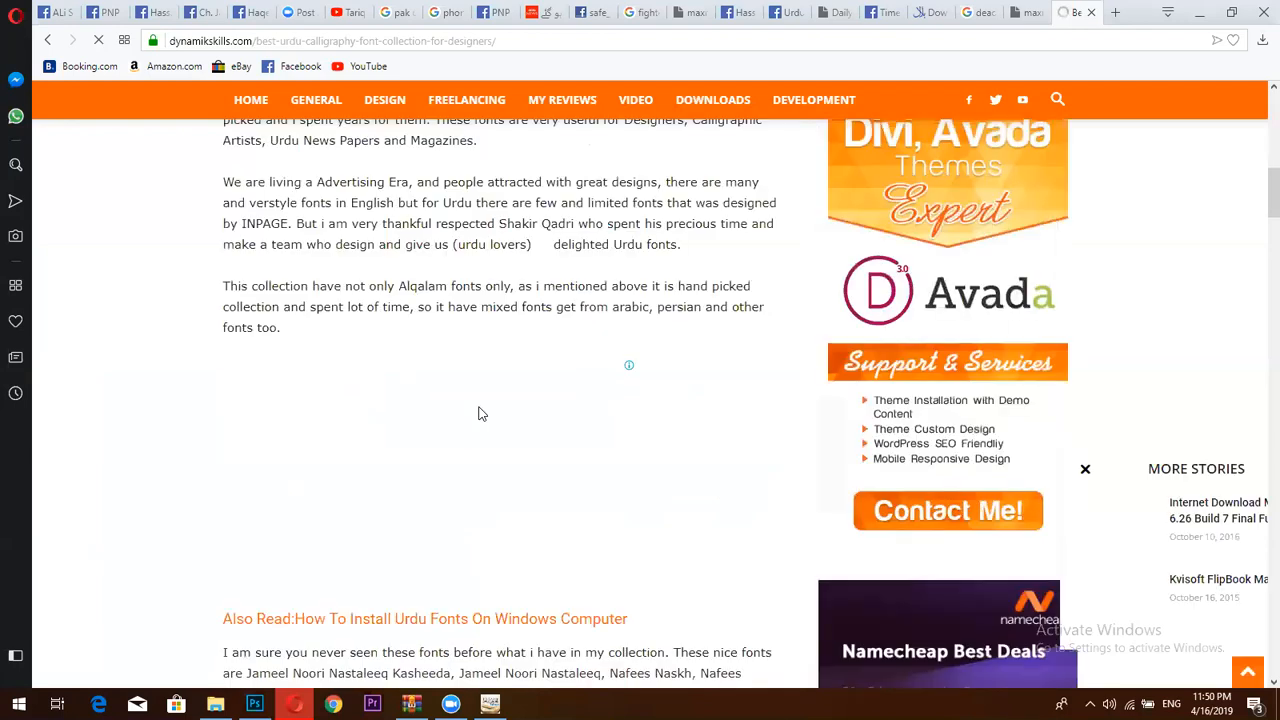
scroll(485, 428, down, 2)
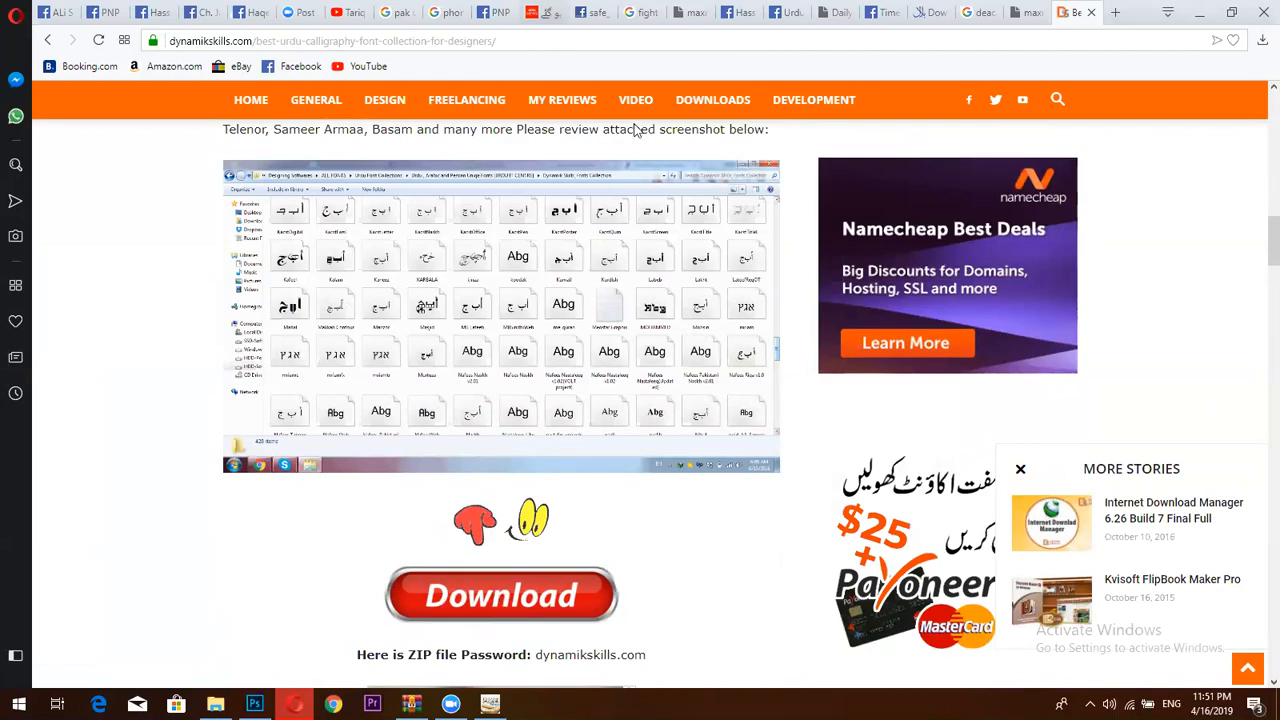
- Find the red breaking-news post on the PNP News Facebook page and open its first photo at full size in a separate tab
key(ctrl+Tab)
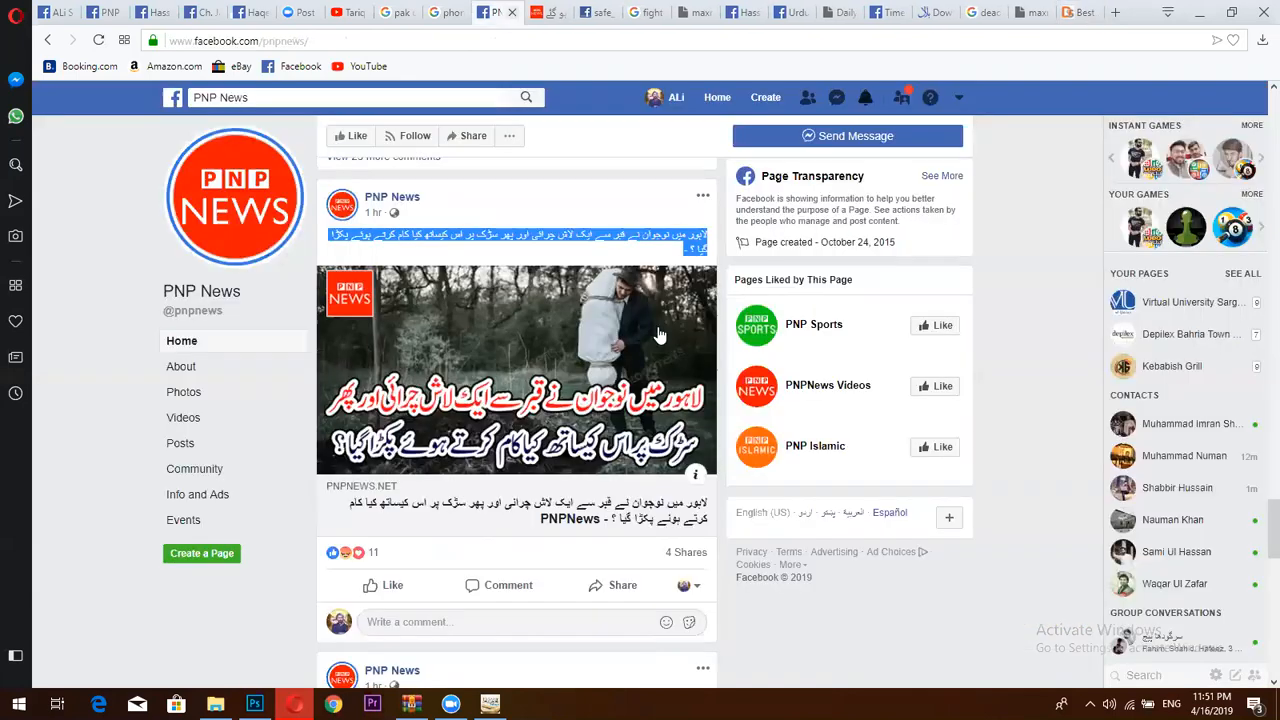
scroll(661, 338, down, 5)
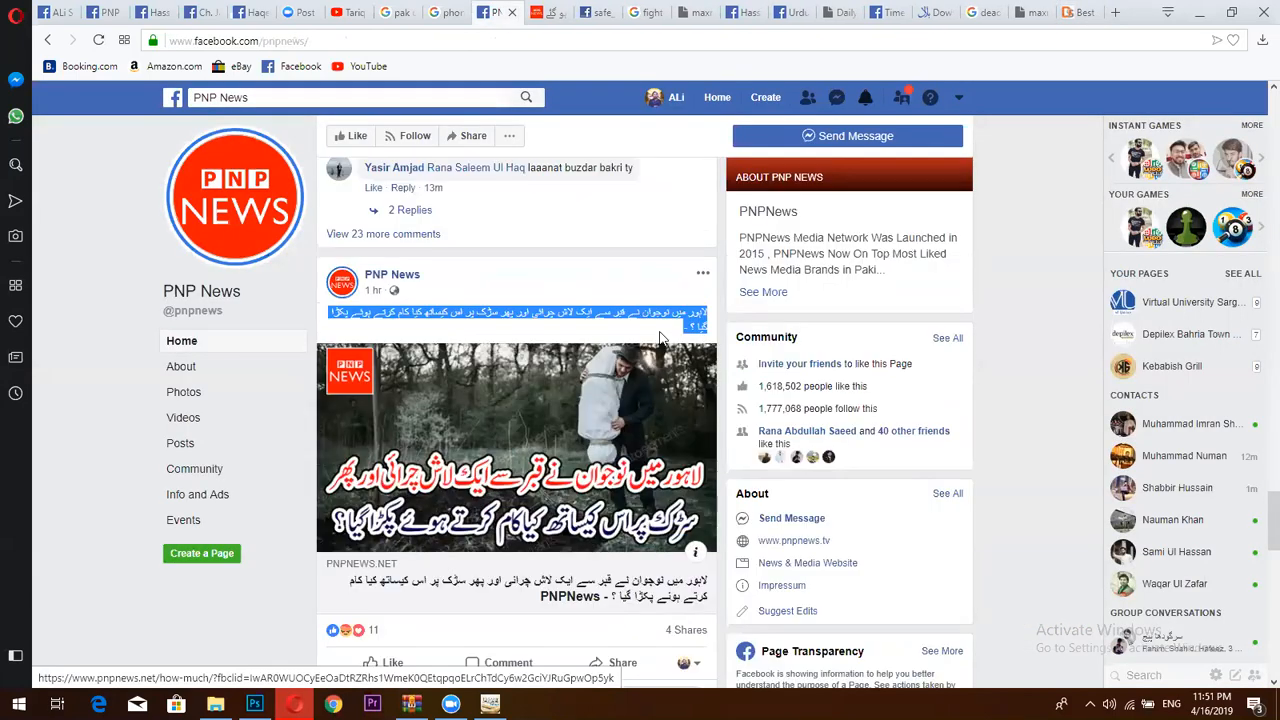
scroll(592, 295, down, 3)
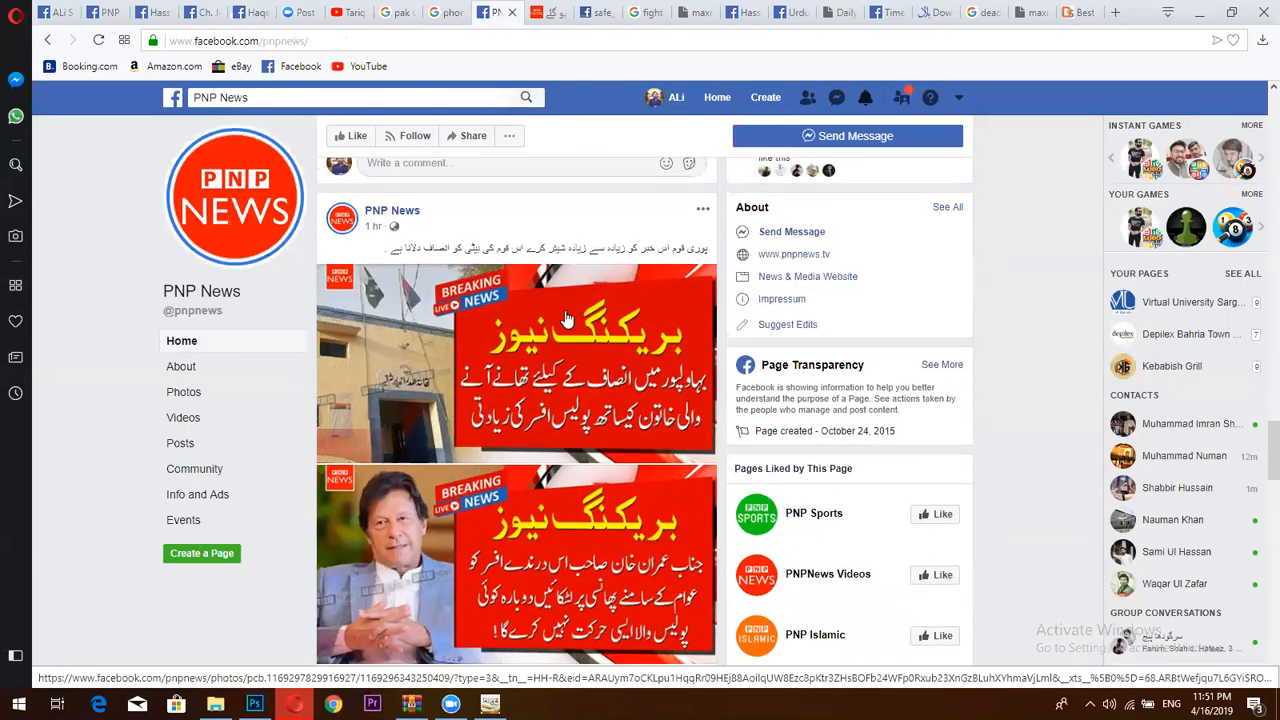
click(524, 375)
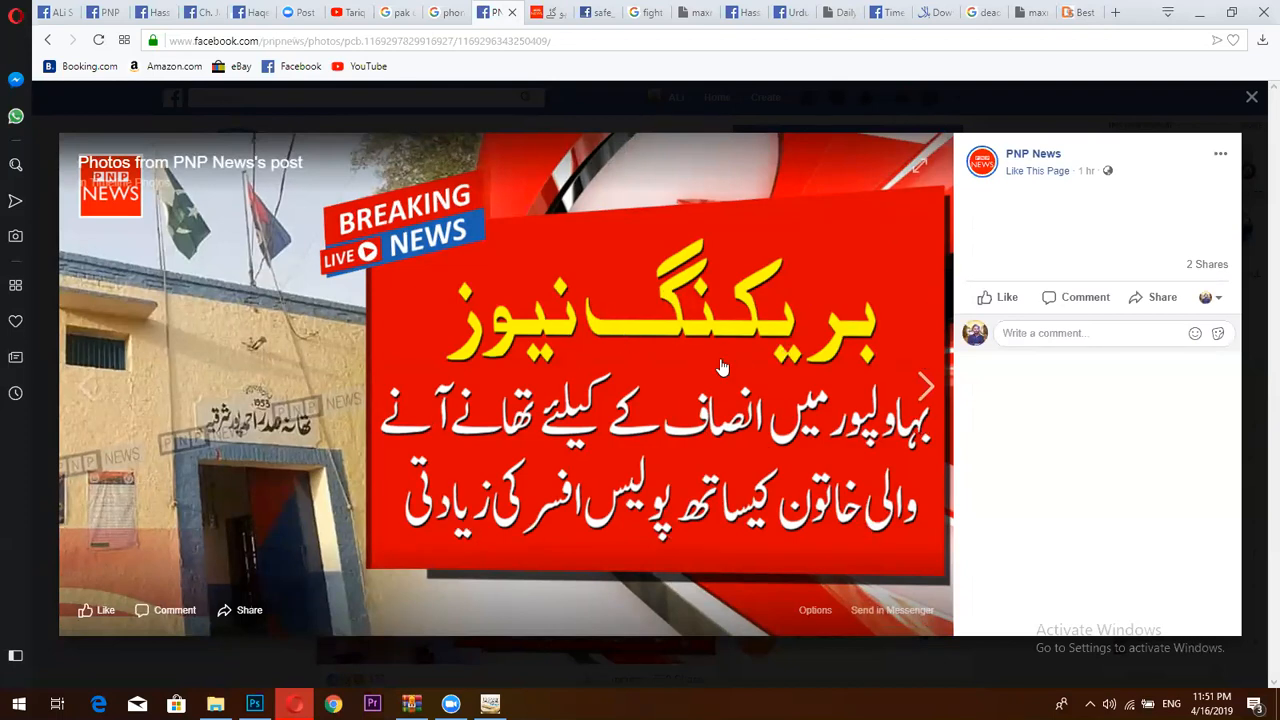
right_click(500, 283)
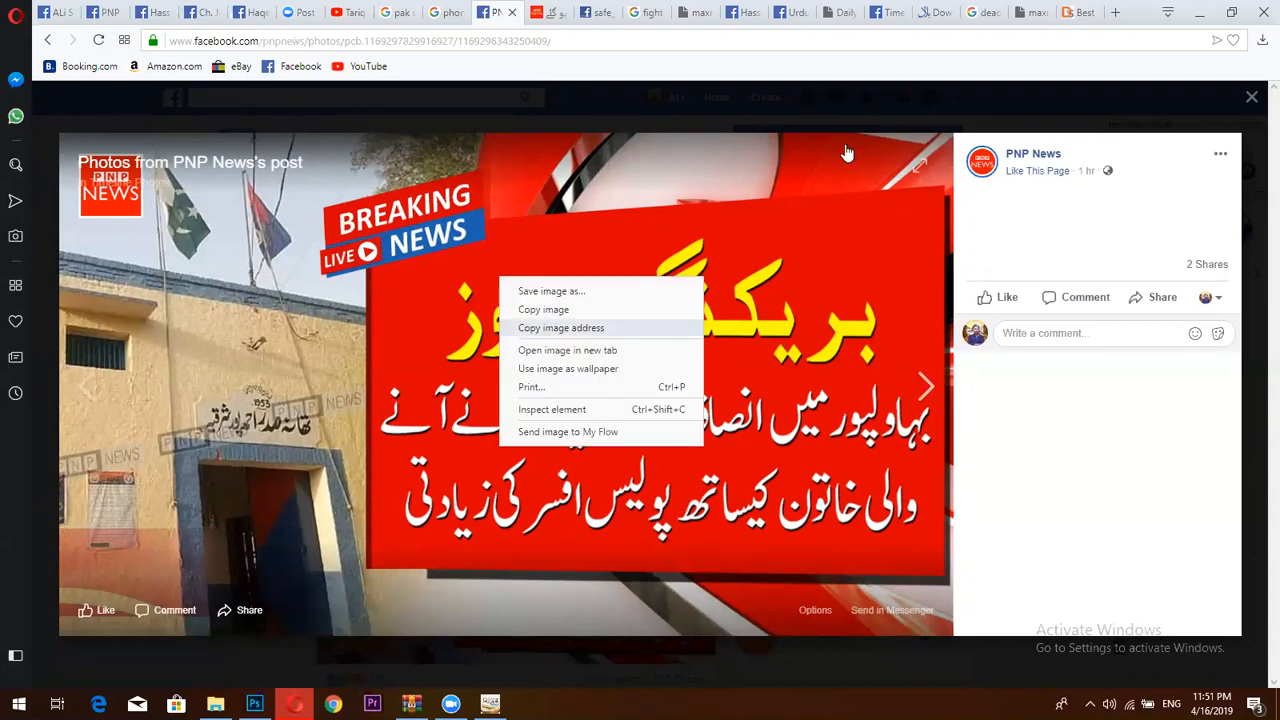
click(556, 350)
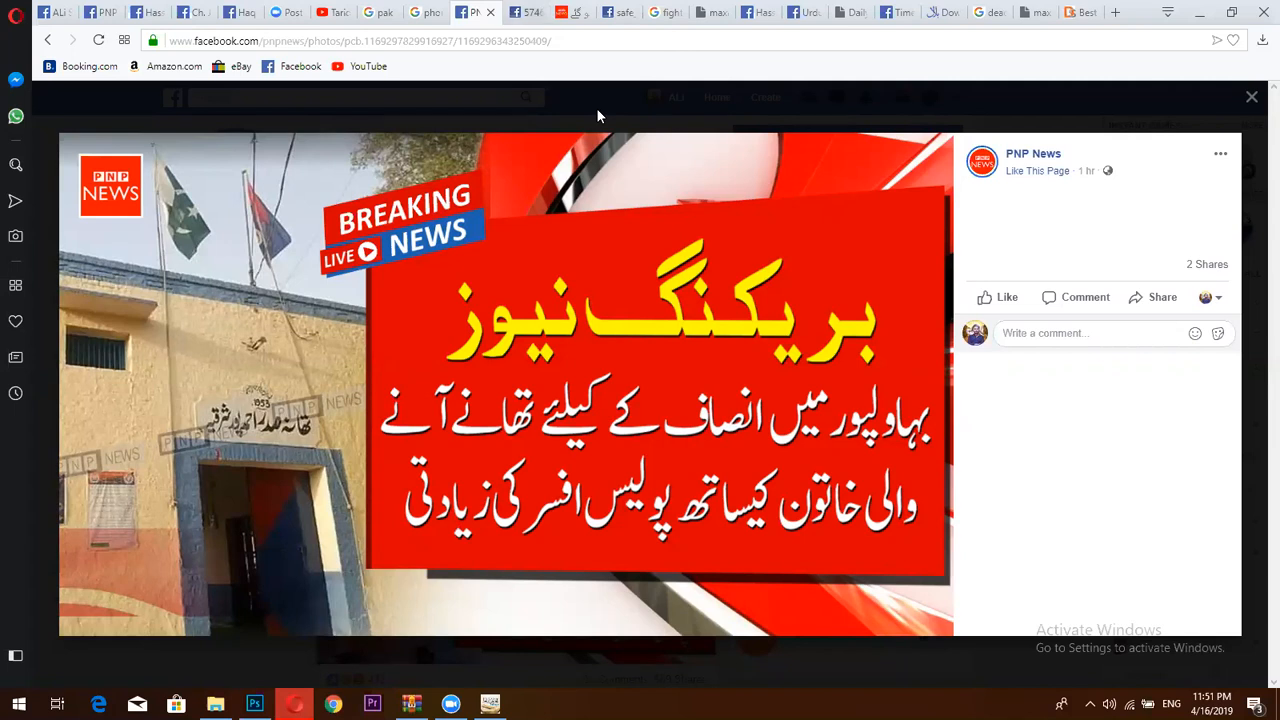
key(ctrl+Tab)
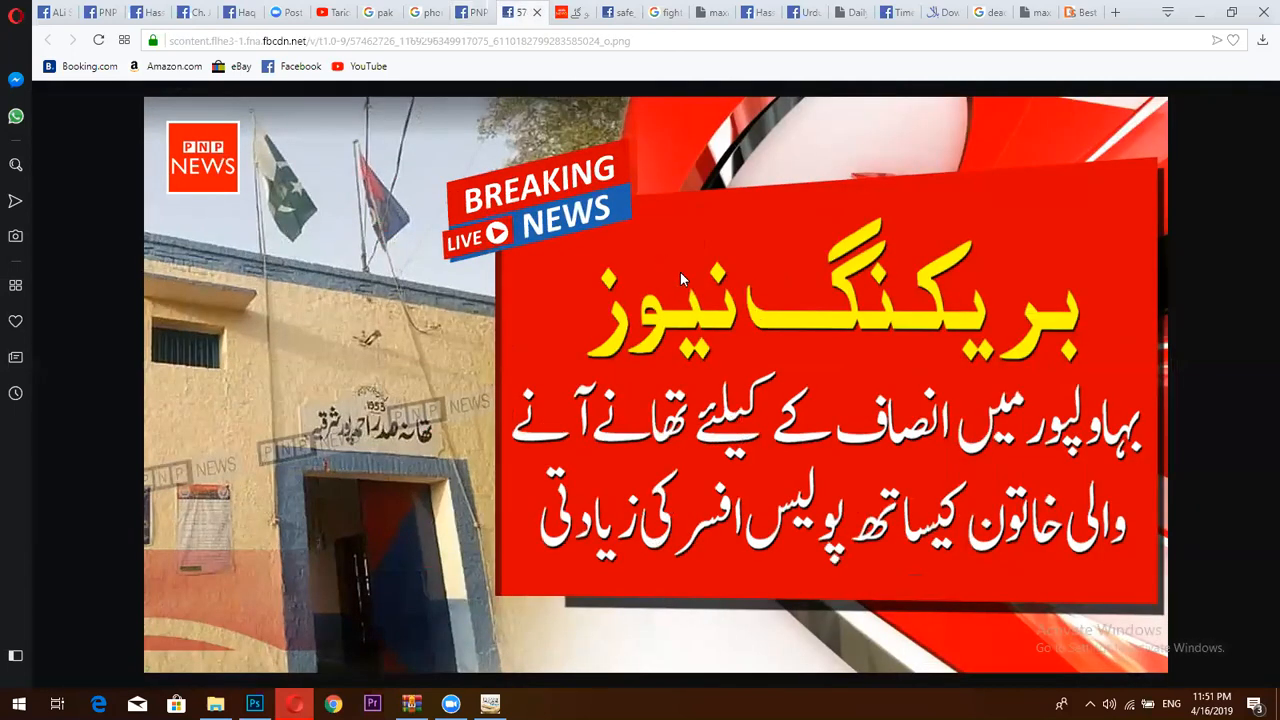
right_click(673, 271)
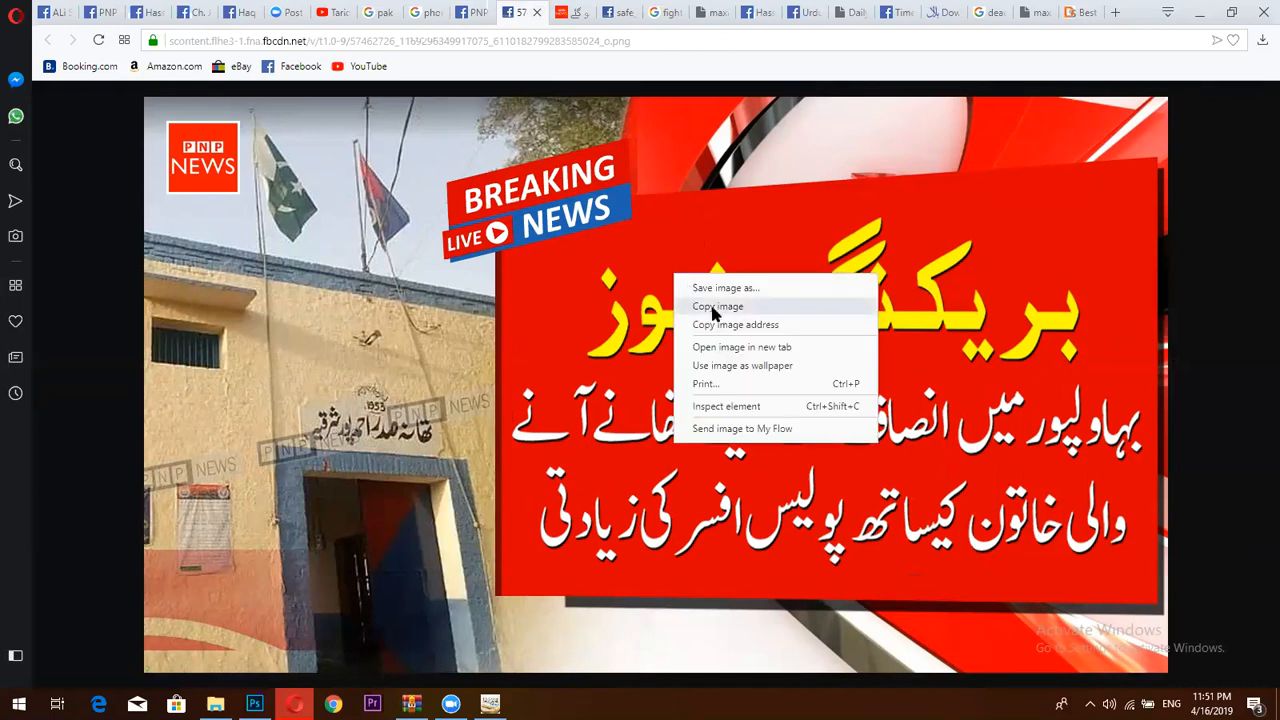
click(722, 325)
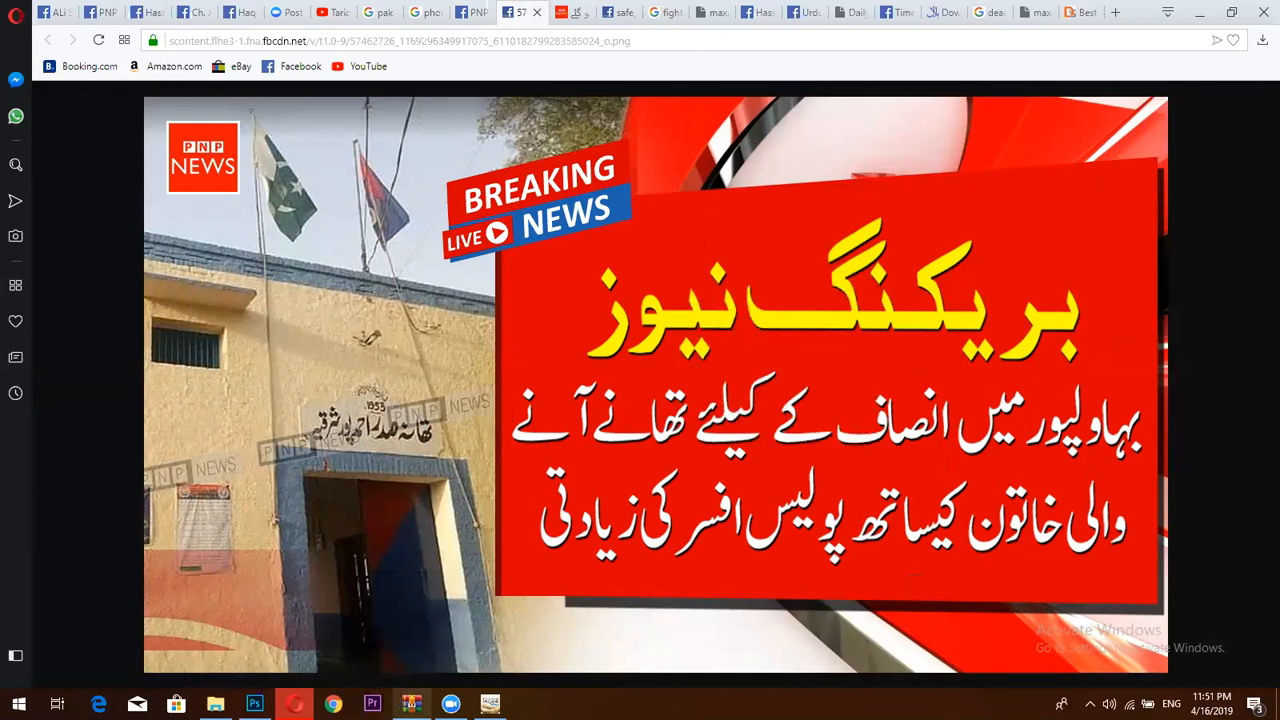
click(254, 703)
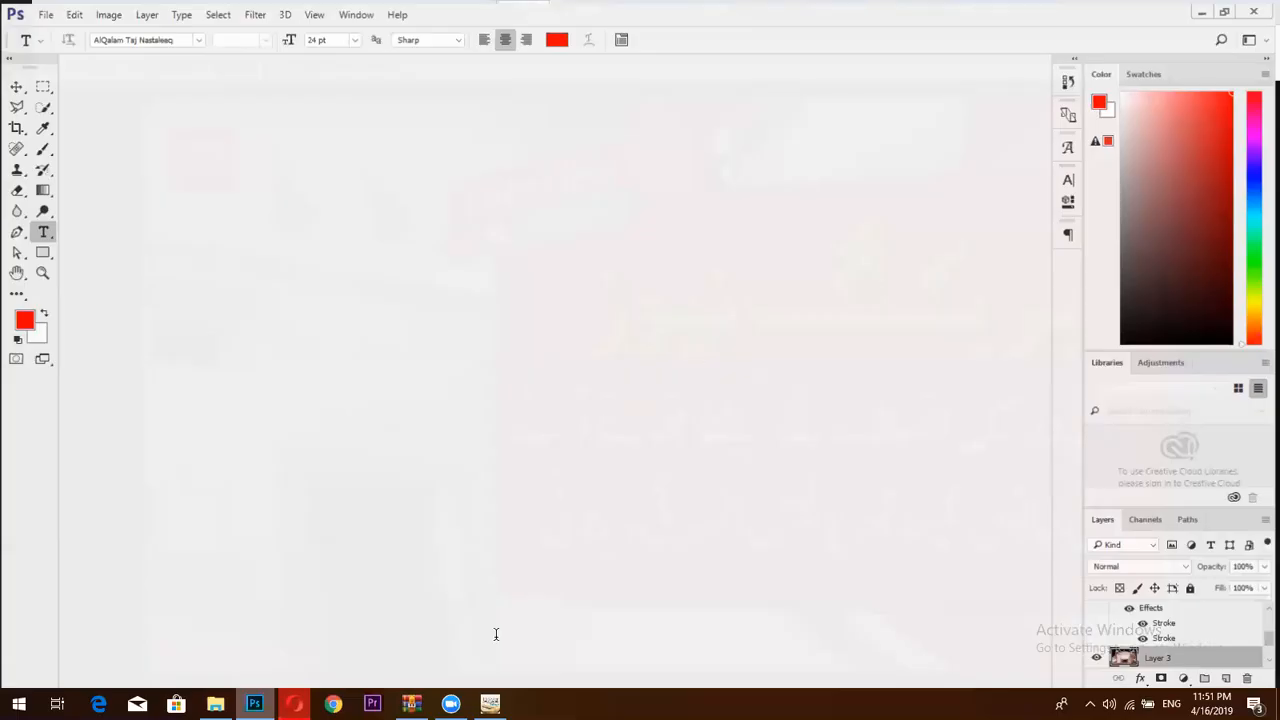
click(293, 703)
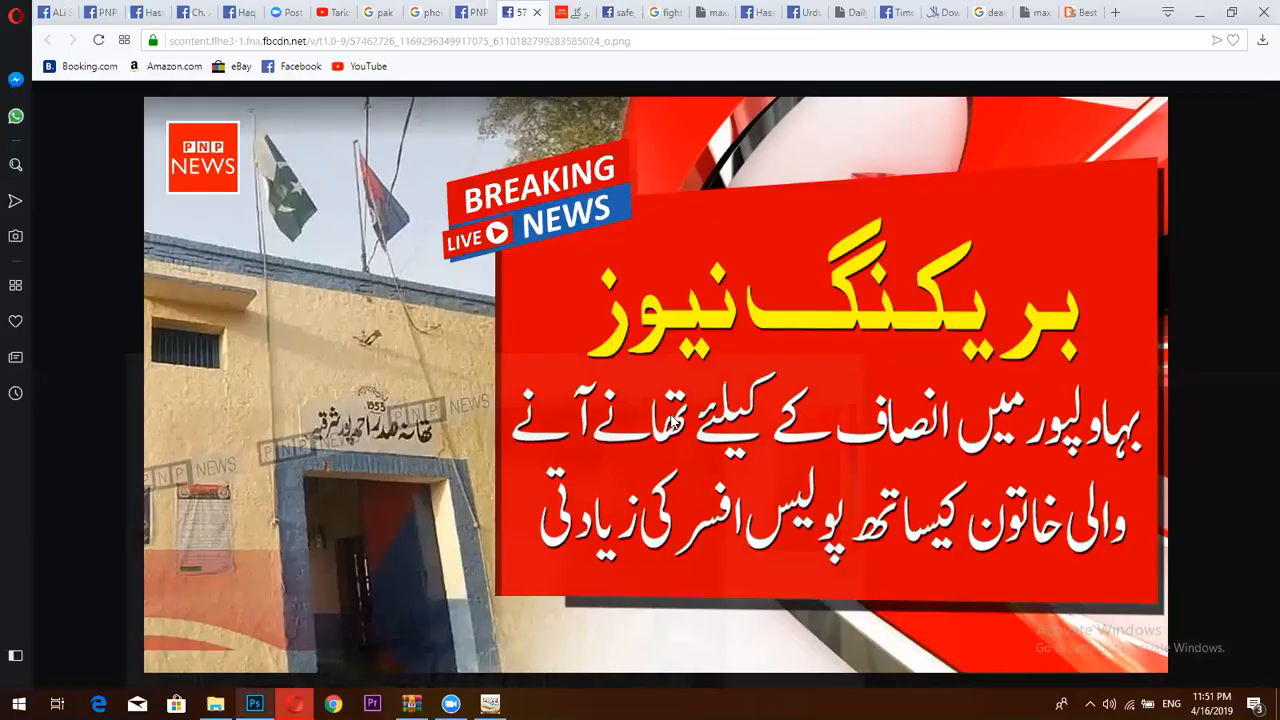
- Save the breaking-news image as a PNG in Downloads and open the saved file as a separate Photoshop document
right_click(728, 447)
click(728, 440)
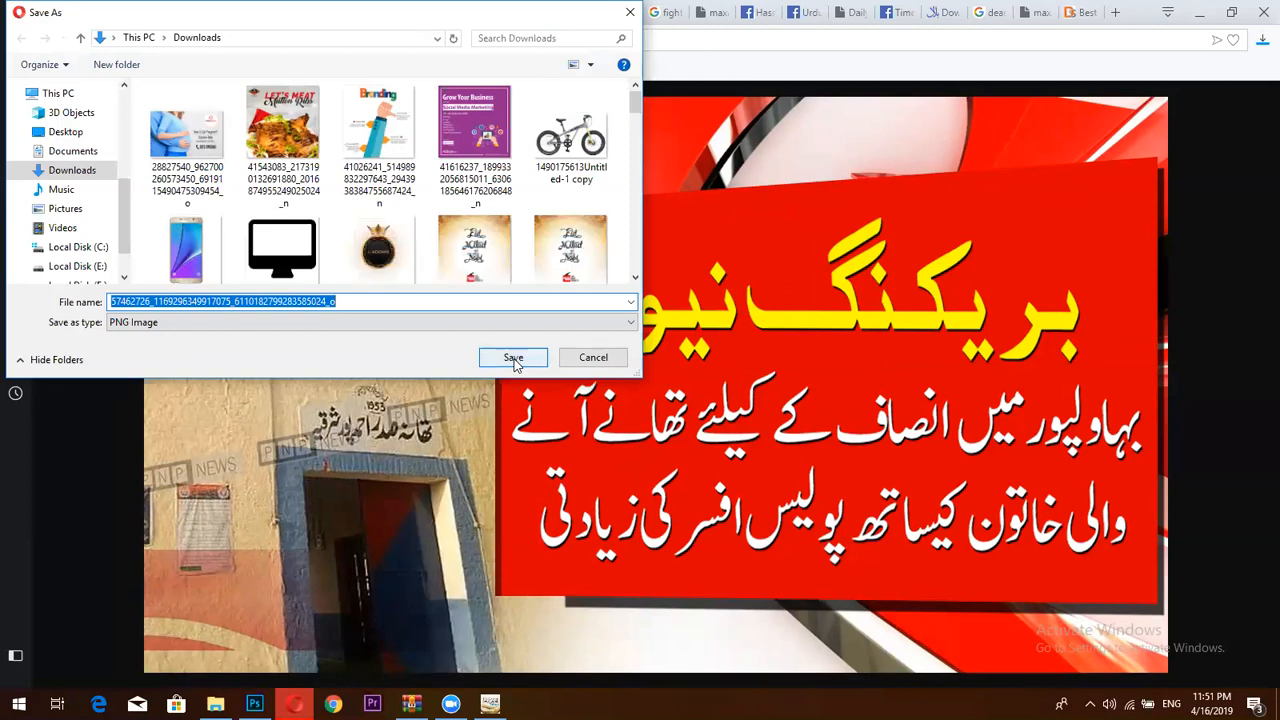
key(Return)
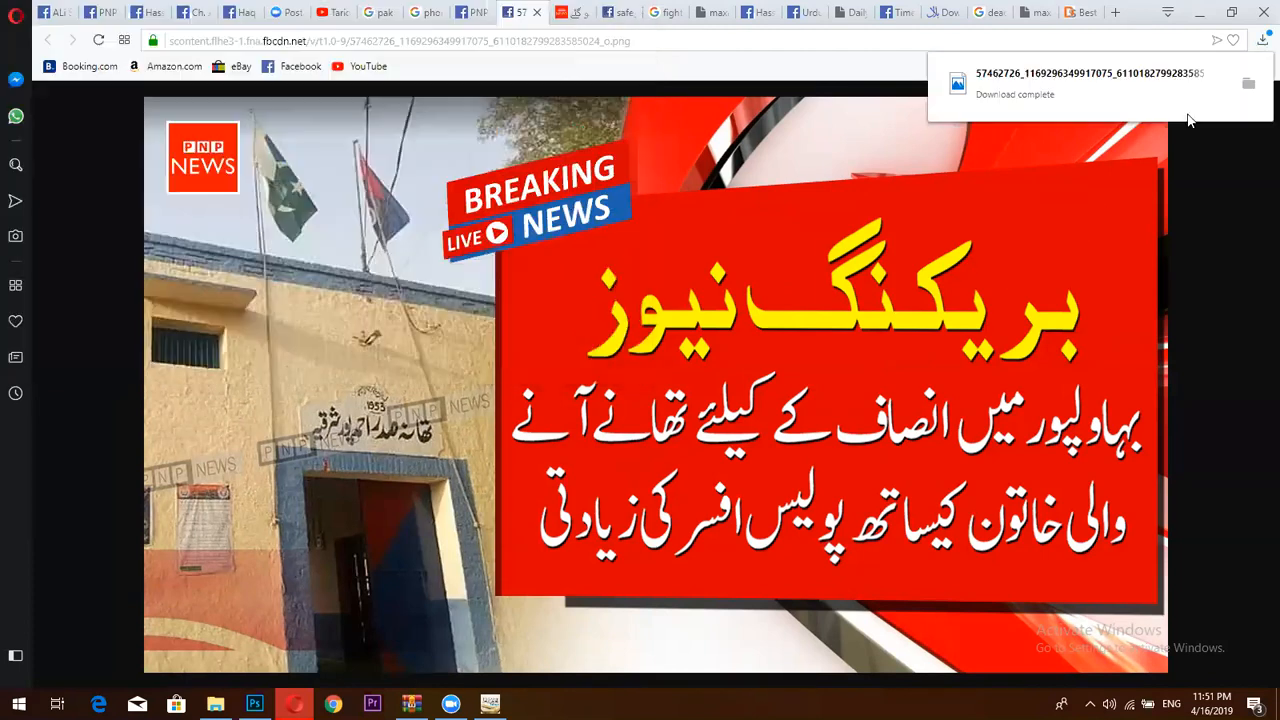
click(1248, 82)
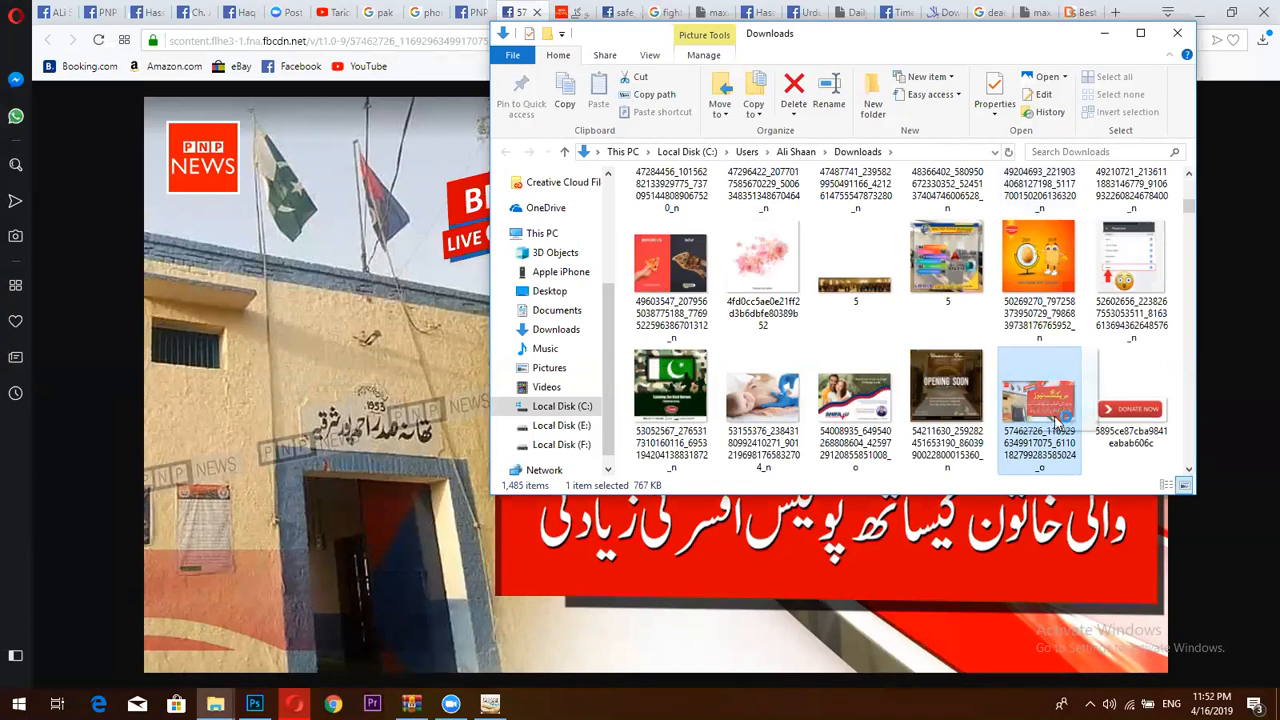
drag(872, 432, 1038, 58)
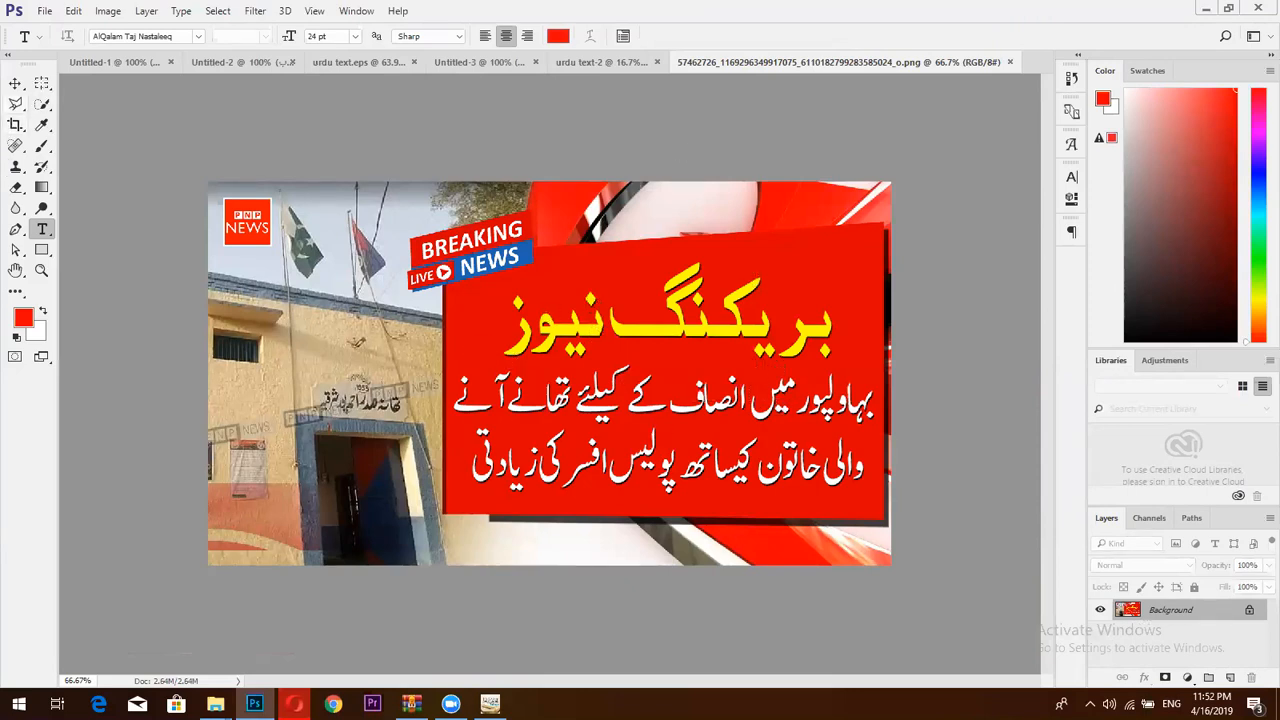
click(42, 83)
drag(496, 287, 856, 381)
key(ctrl+d)
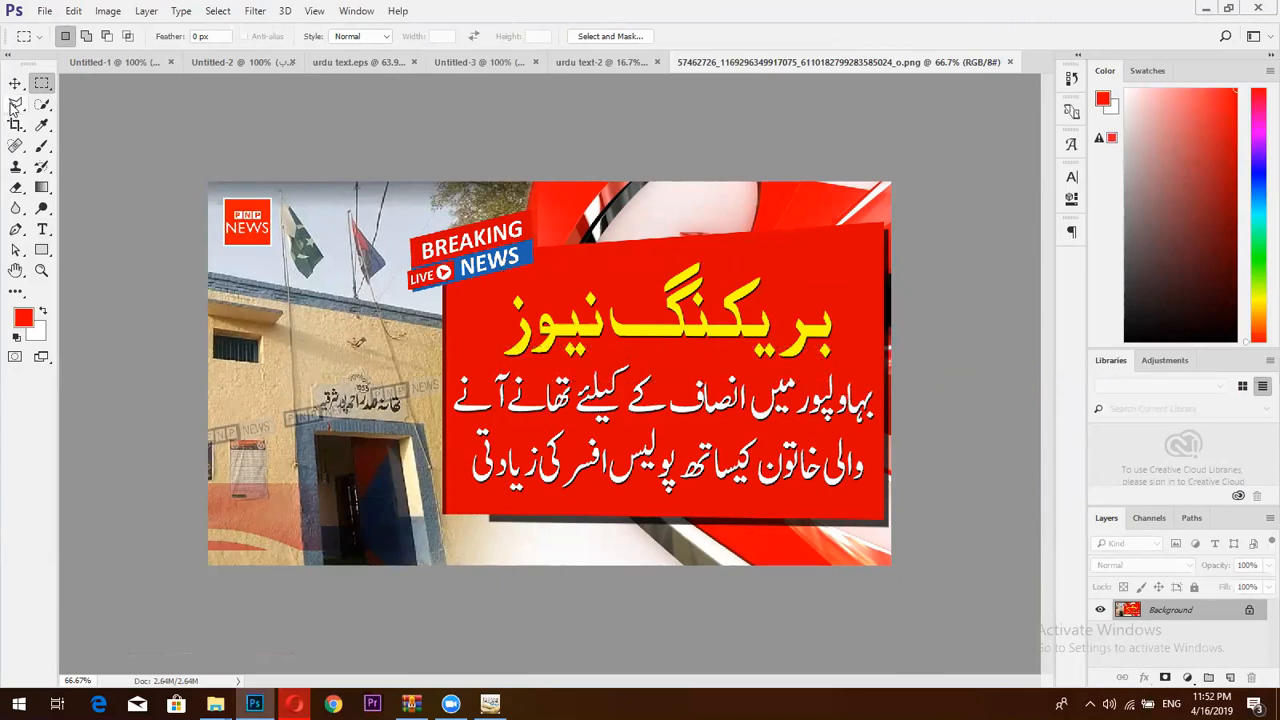
- Outline all the Urdu text on the red panel with the Polygonal Lasso and replace it with a content-aware fill
click(15, 104)
mouse_move(487, 309)
mouse_down()
mouse_move(698, 258)
mouse_move(787, 264)
mouse_move(863, 294)
mouse_move(860, 357)
mouse_move(878, 394)
mouse_move(867, 485)
mouse_move(858, 500)
mouse_move(796, 508)
mouse_move(464, 500)
mouse_move(451, 378)
mouse_move(494, 320)
mouse_up()
click(489, 312)
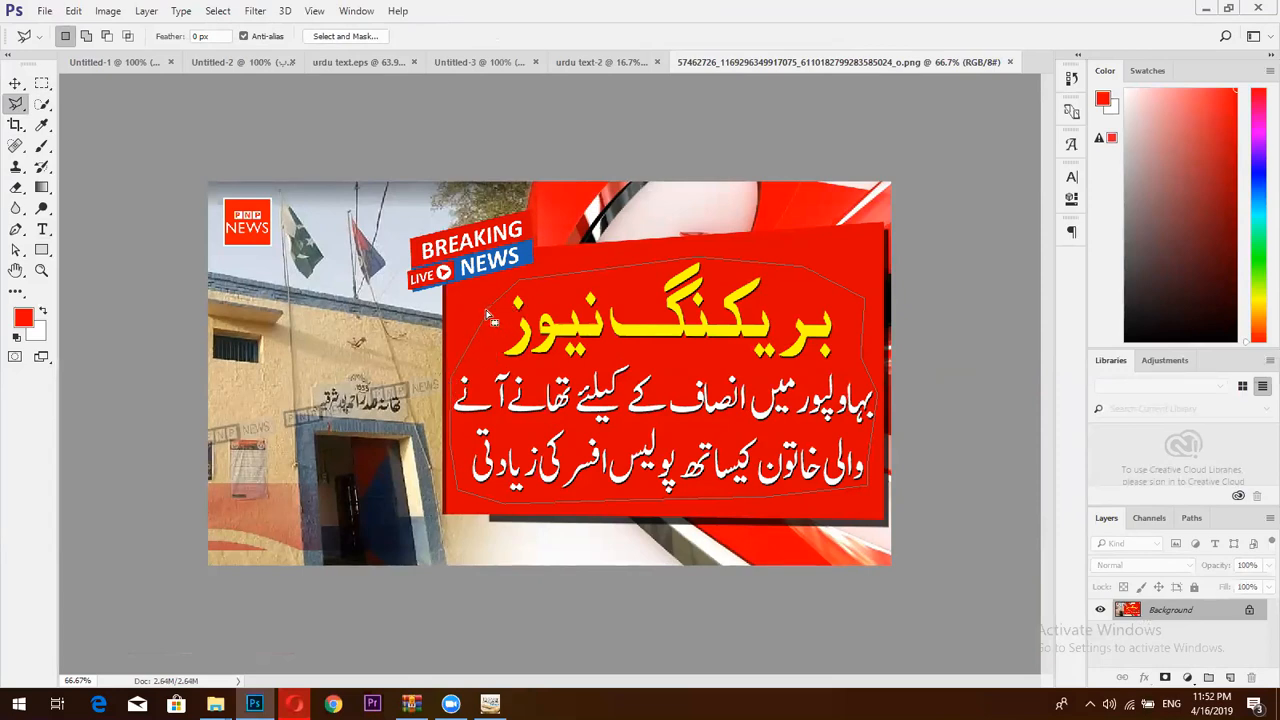
key(ctrl+d)
key(ctrl+z)
key(shift+BackSpace)
key(Return)
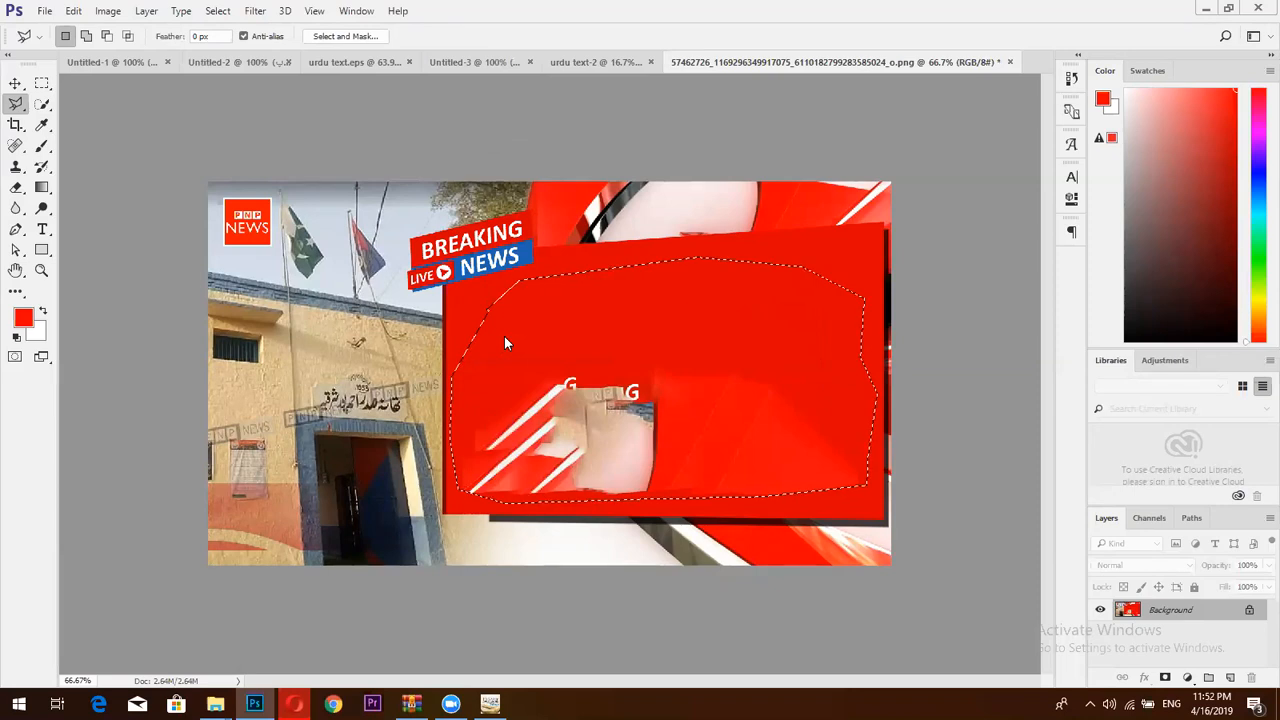
- Outline the leftover white streaks and photo fragments in the red panel's lower-left part with the Polygonal Lasso and replace them with a content-aware fill
key(ctrl+d)
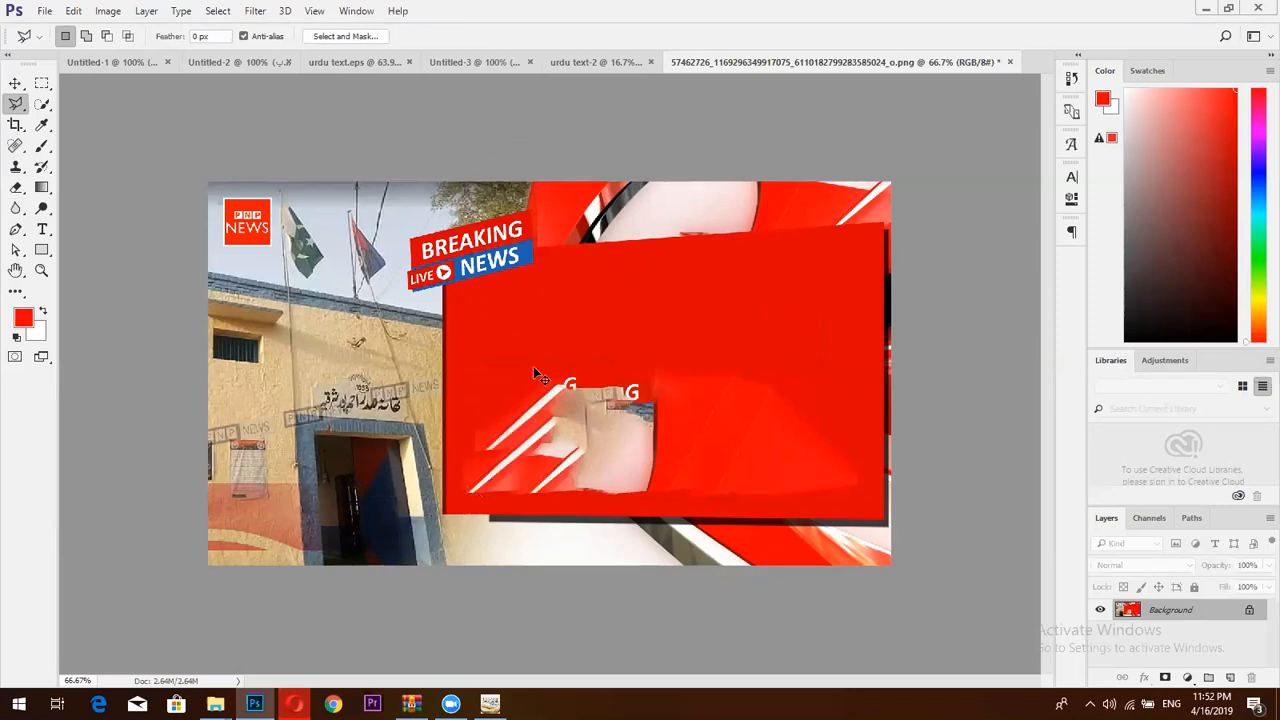
click(458, 375)
click(458, 492)
click(687, 494)
click(706, 335)
click(682, 266)
click(462, 375)
key(shift)
key(shift+BackSpace)
key(Return)
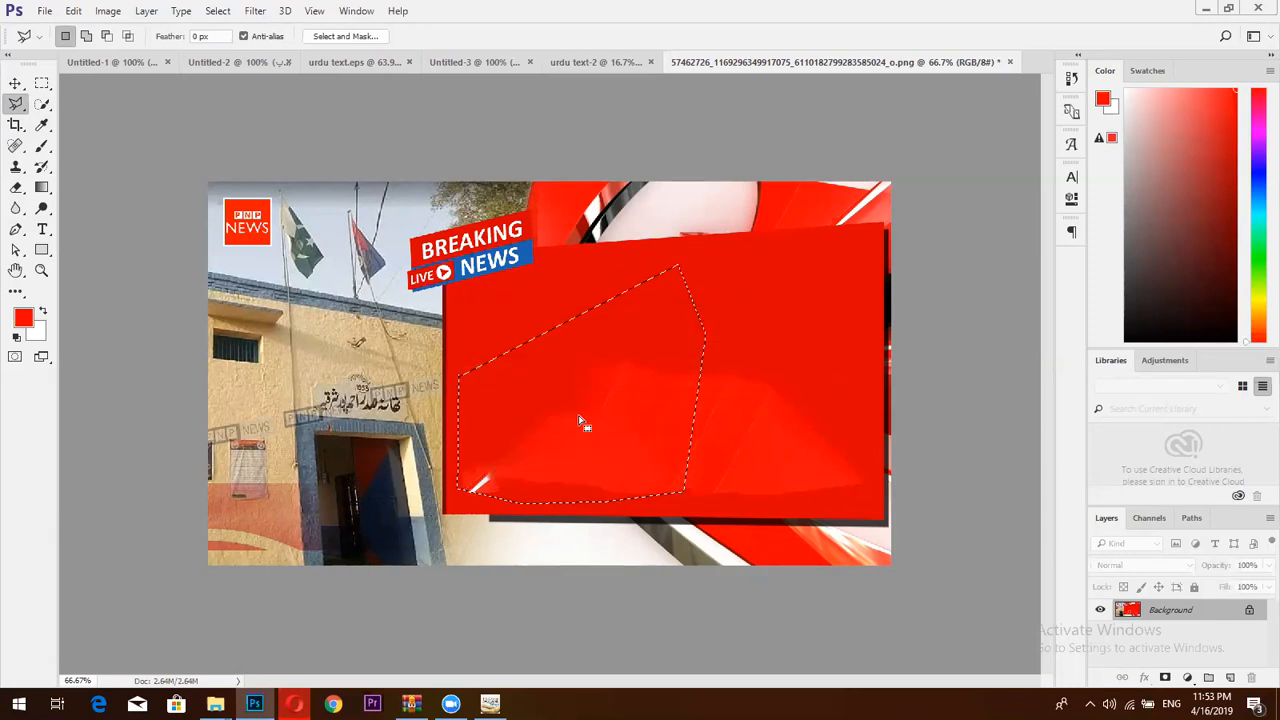
- Outline the uneven lighter area across the red panel's lower half with the Polygonal Lasso, fill it content-aware and clear the selection
key(ctrl+d)
click(459, 447)
click(457, 493)
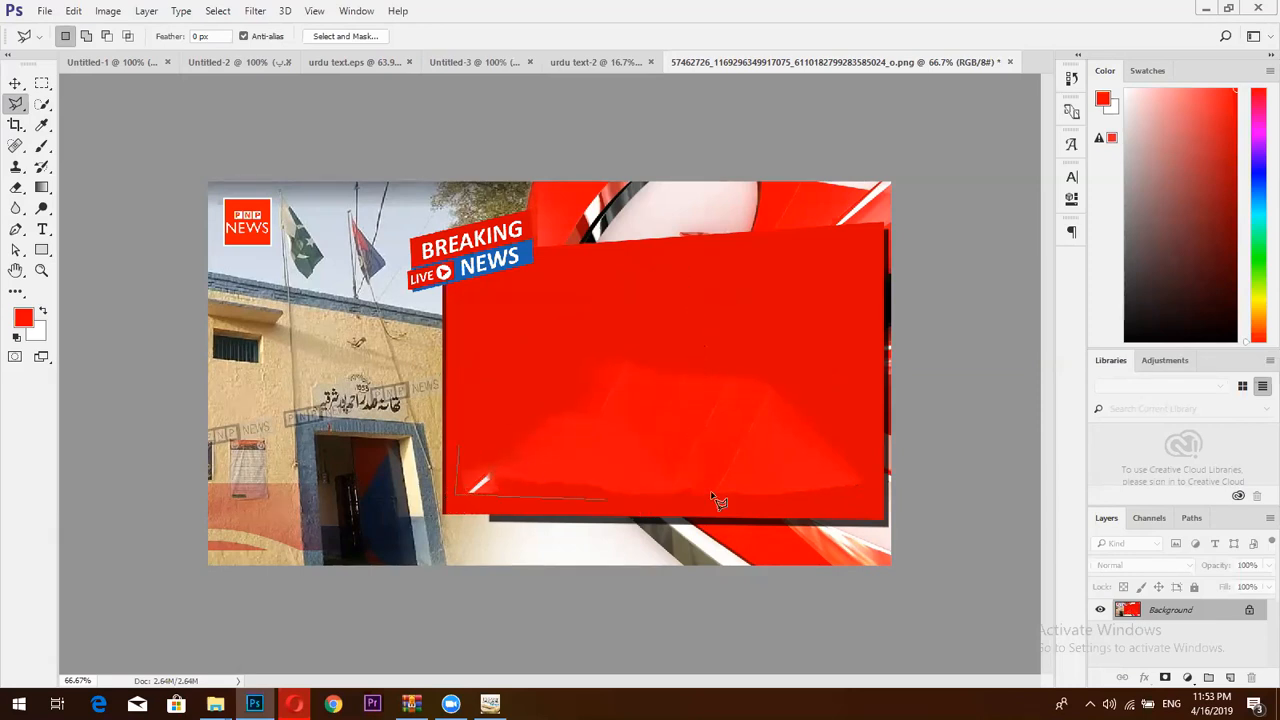
click(847, 496)
click(876, 461)
click(834, 345)
click(655, 320)
click(460, 366)
click(458, 447)
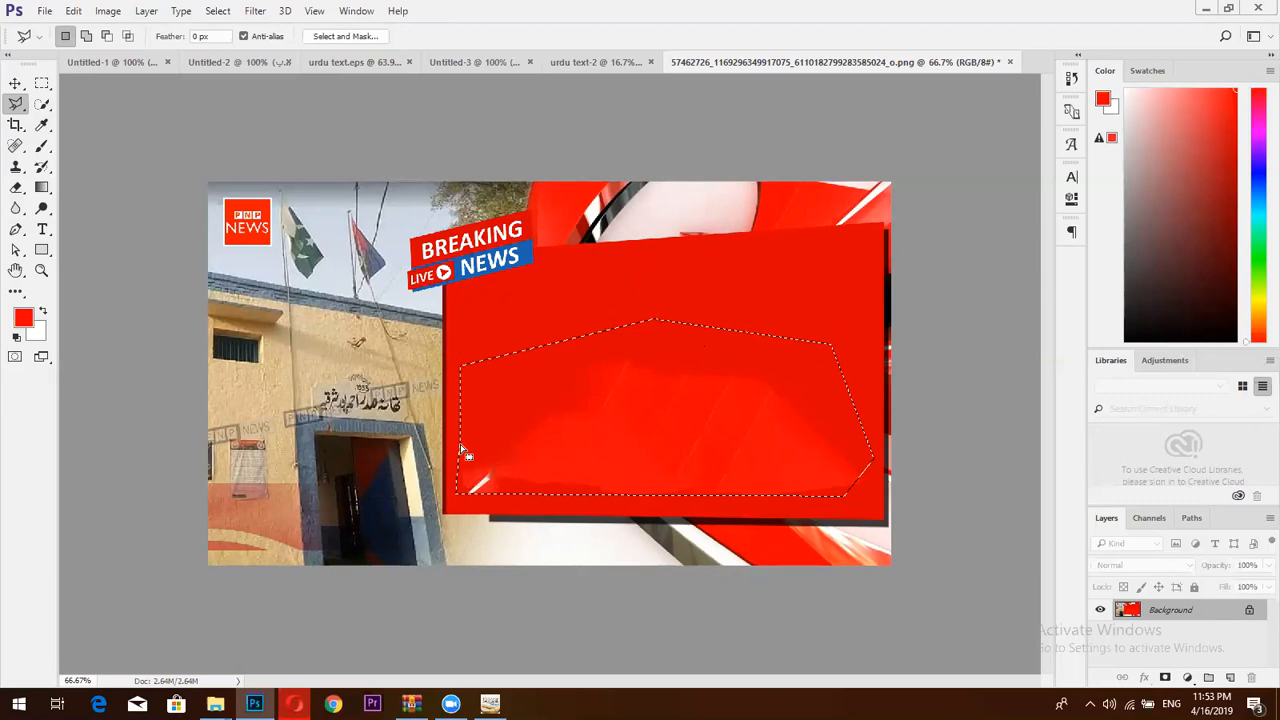
key(shift+F5)
key(Return)
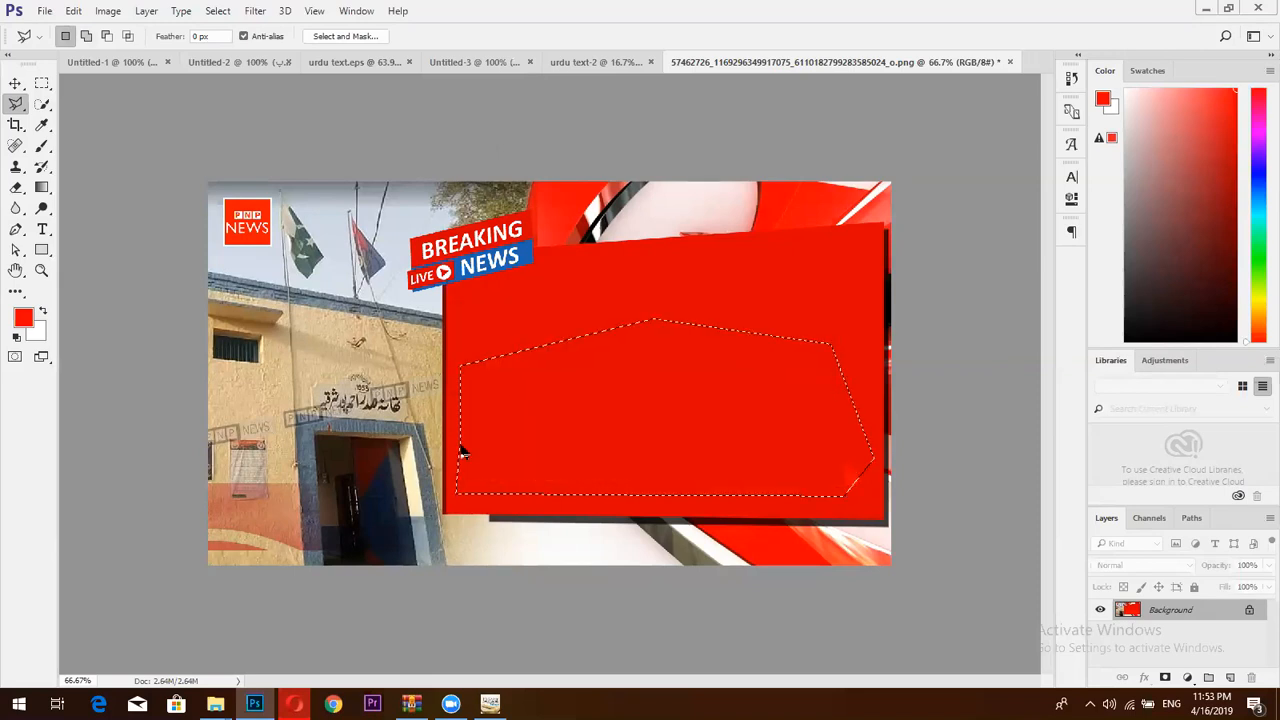
key(ctrl+d)
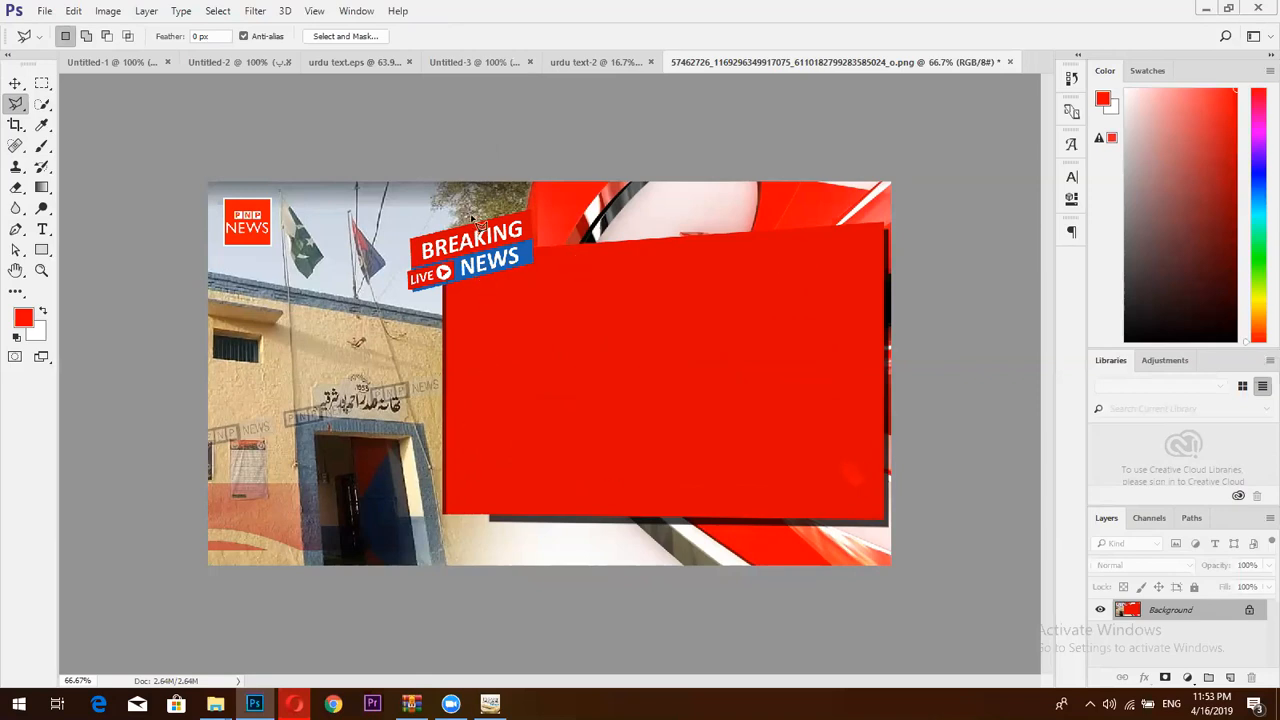
- Compare with the original breaking-news image in the browser, and copy the styled Urdu headline from Untitled-3 onto the cleaned template document
click(294, 703)
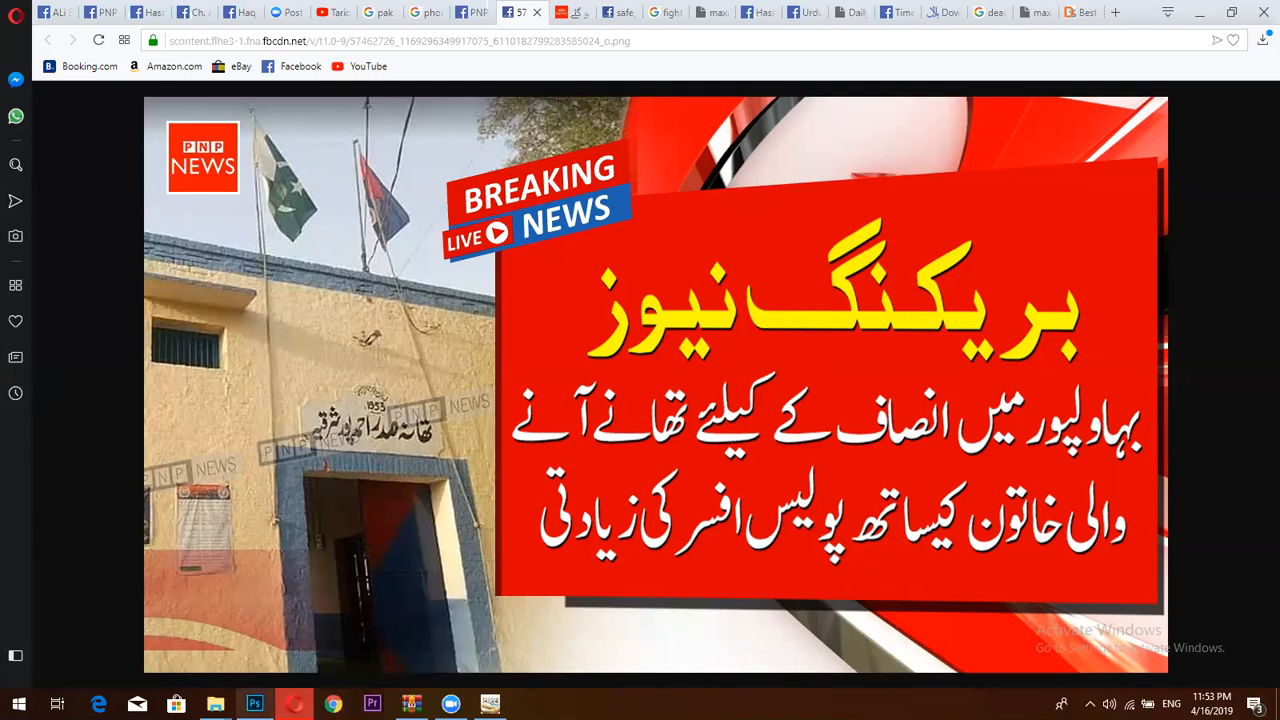
click(254, 703)
click(485, 62)
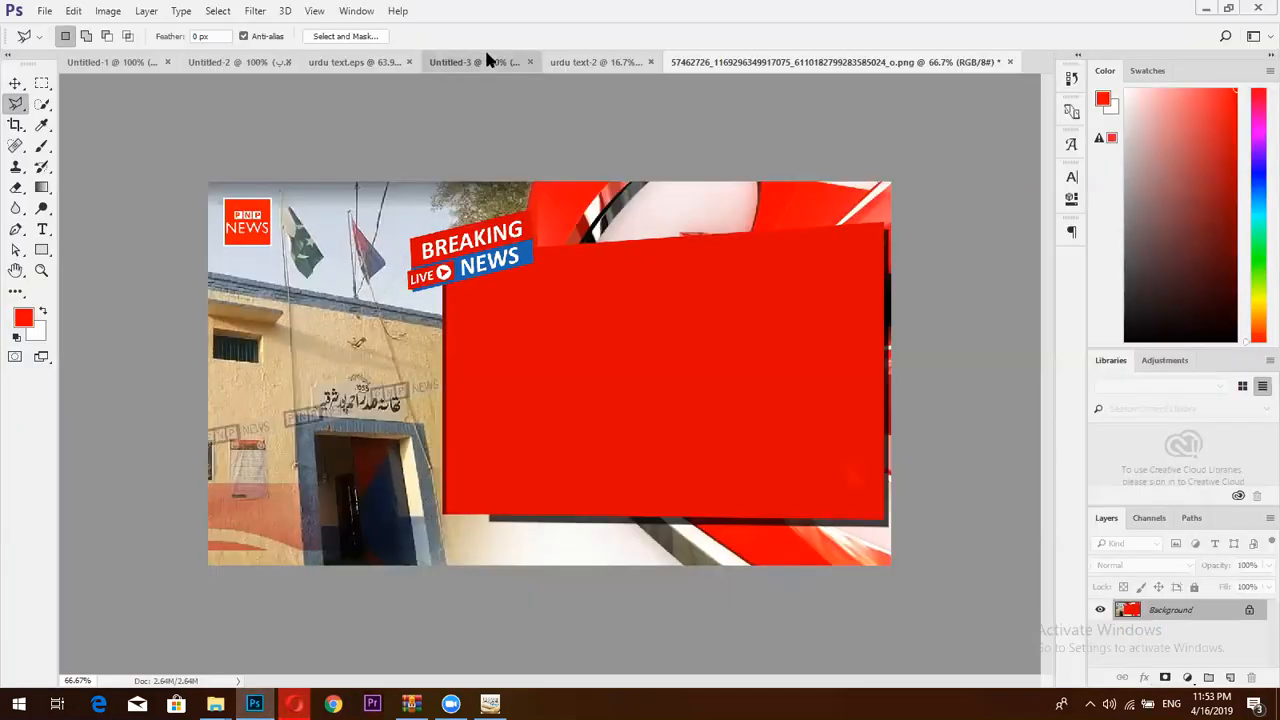
click(17, 86)
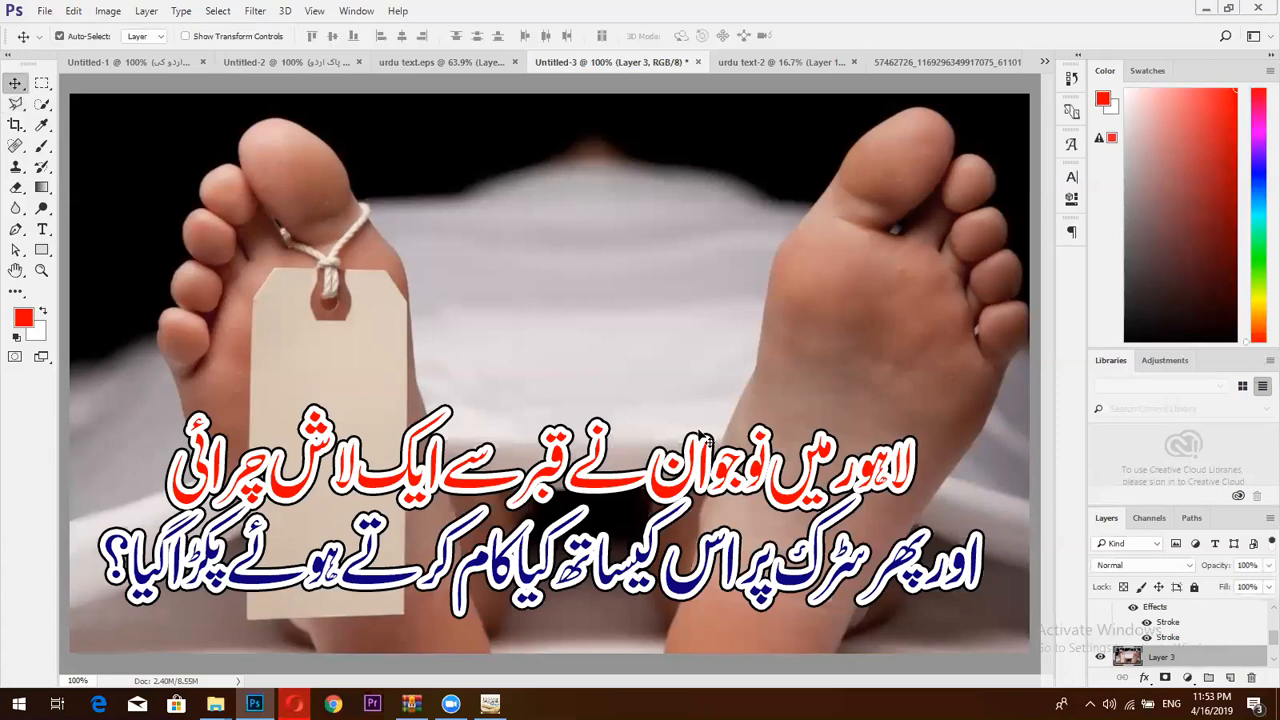
drag(624, 484, 902, 69)
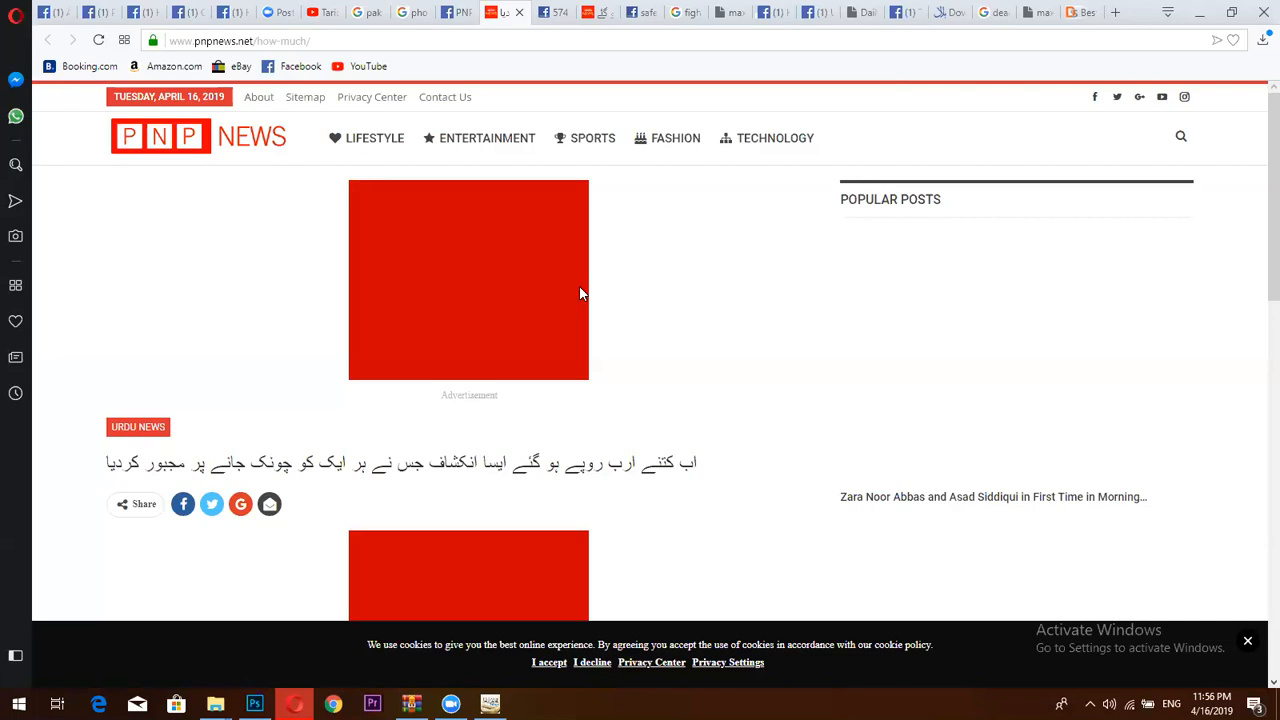
- Examine how the Urdu body text is set throughout the PNP News article page
scroll(320, 226, down, 6)
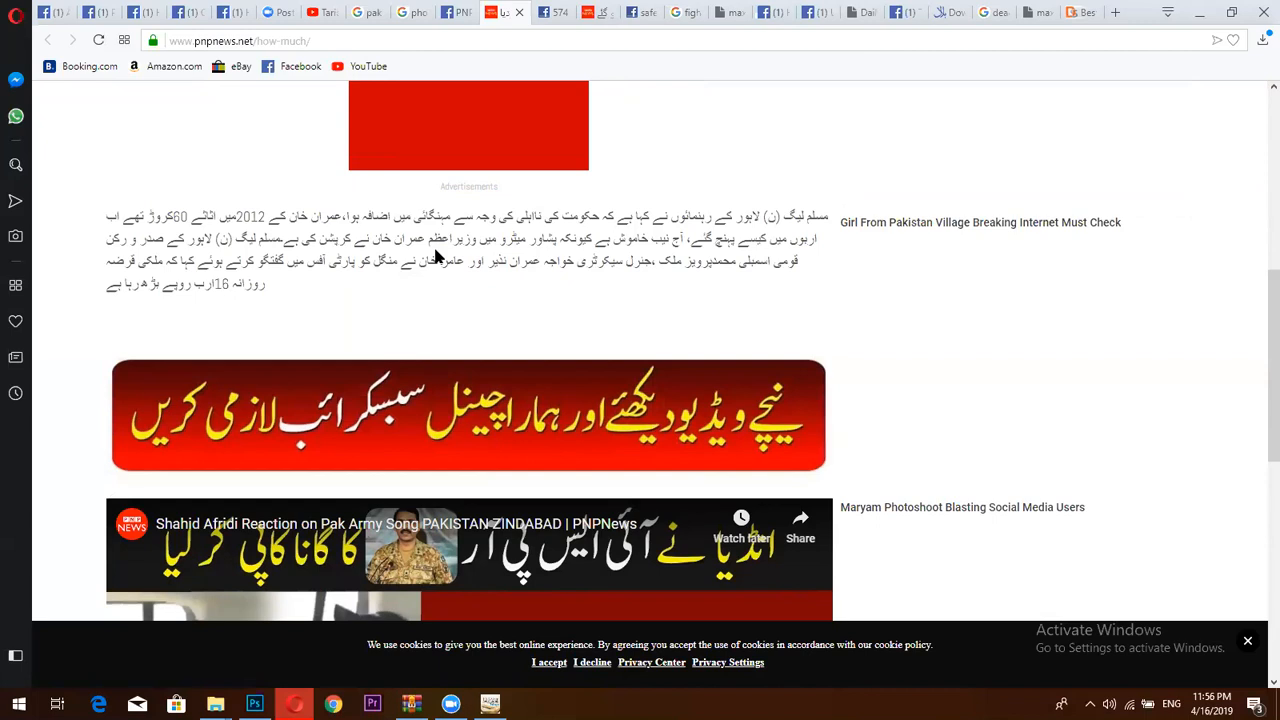
scroll(632, 400, down, 6)
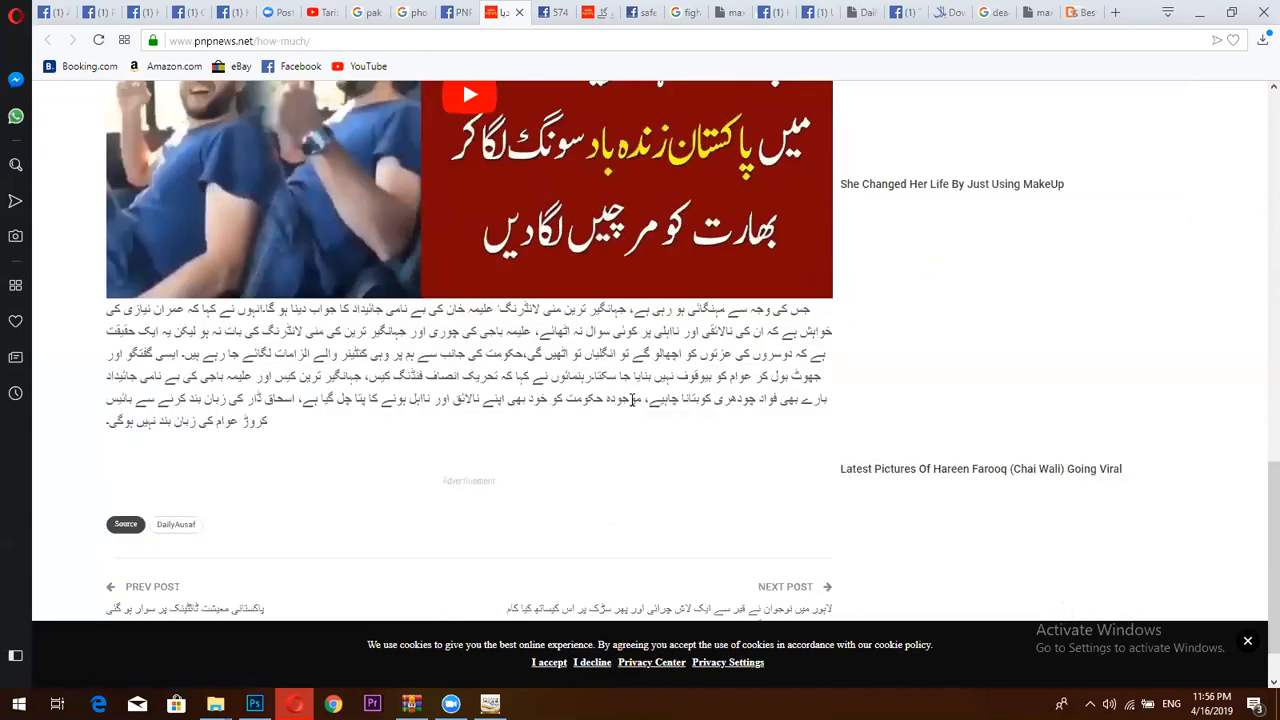
scroll(632, 400, down, 1)
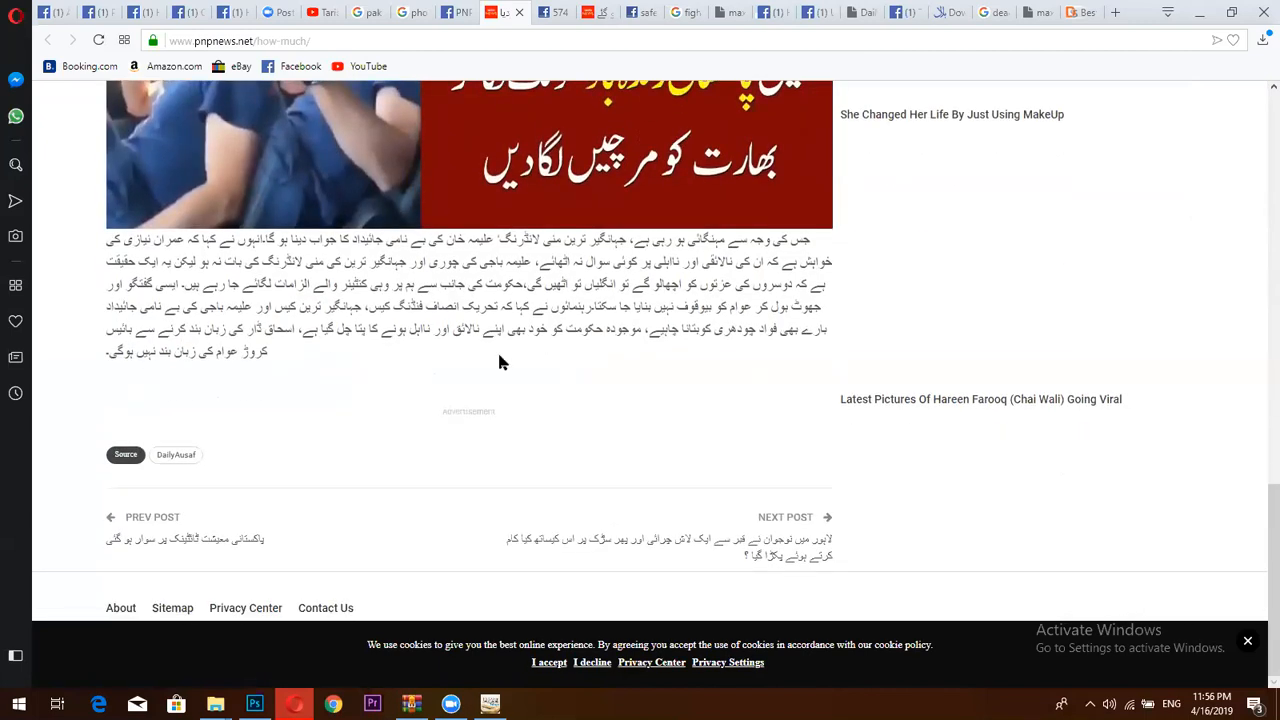
scroll(500, 362, up, 8)
scroll(500, 362, up, 1)
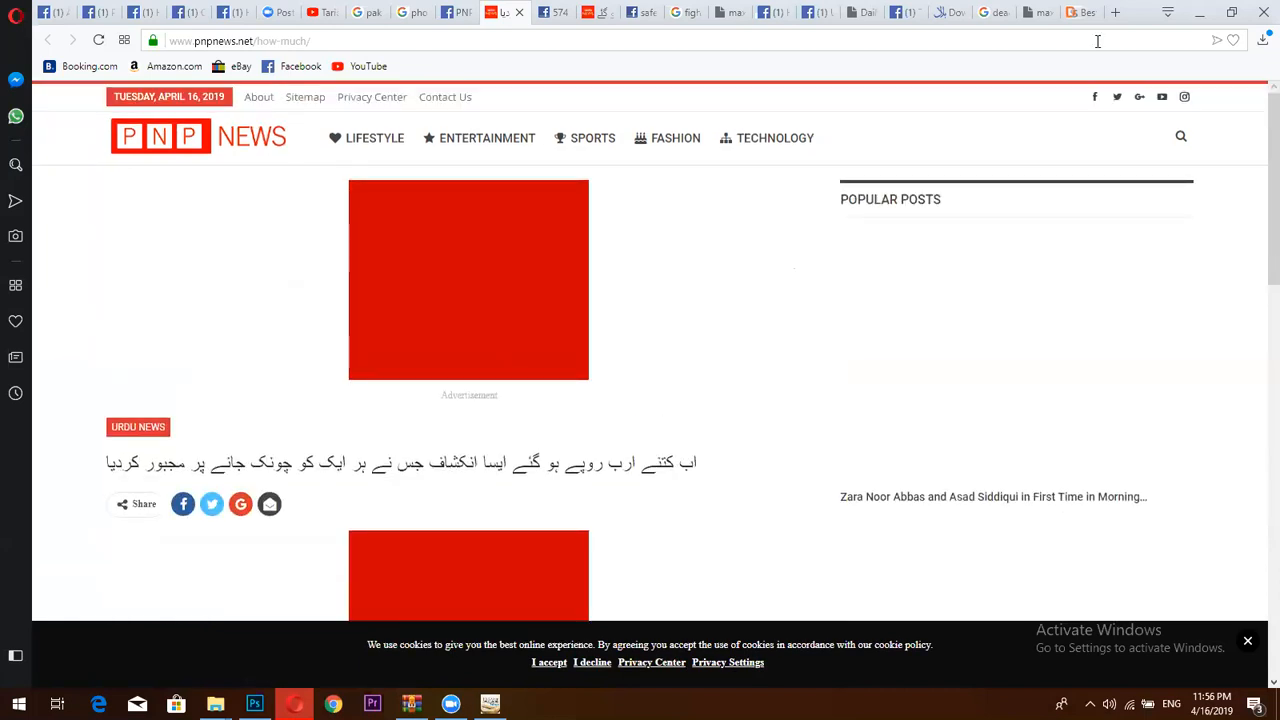
- Switch the keyboard to Urdu, enter بریکنگ in a new browser tab's address field and return to Photoshop
key(ctrl+t)
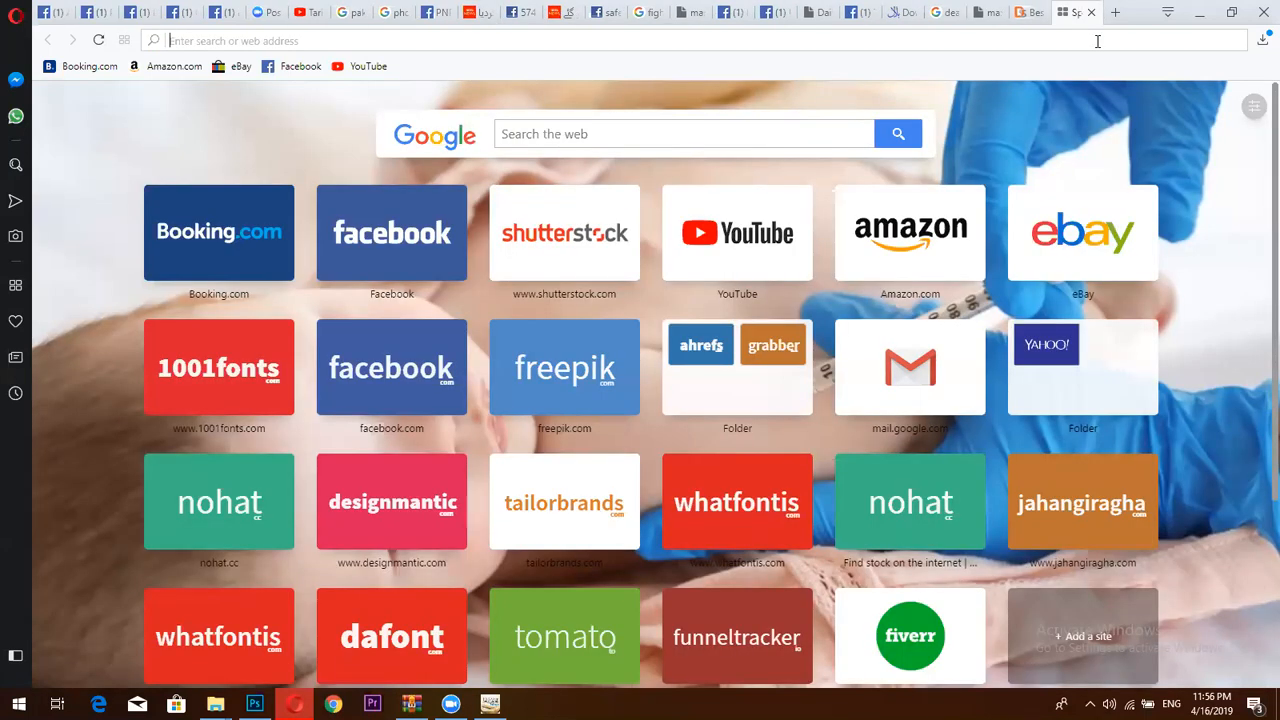
key(alt+shift)
text(بر)
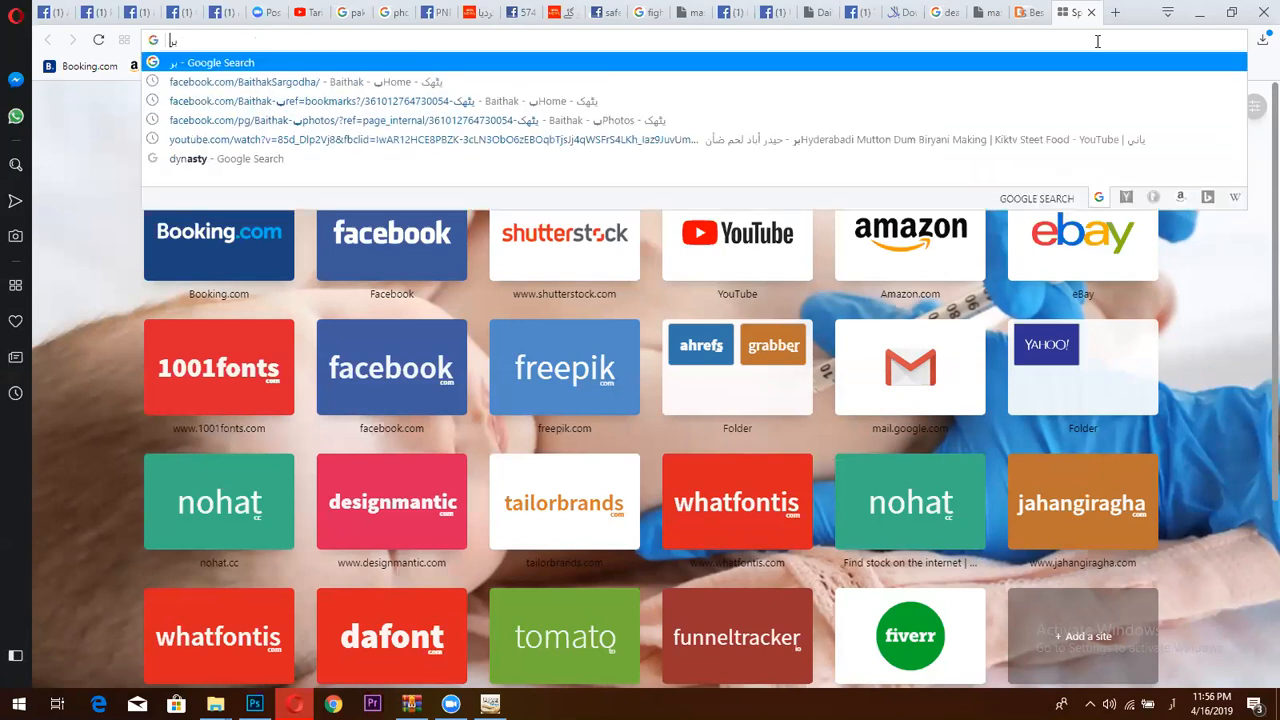
text(یکنگ)
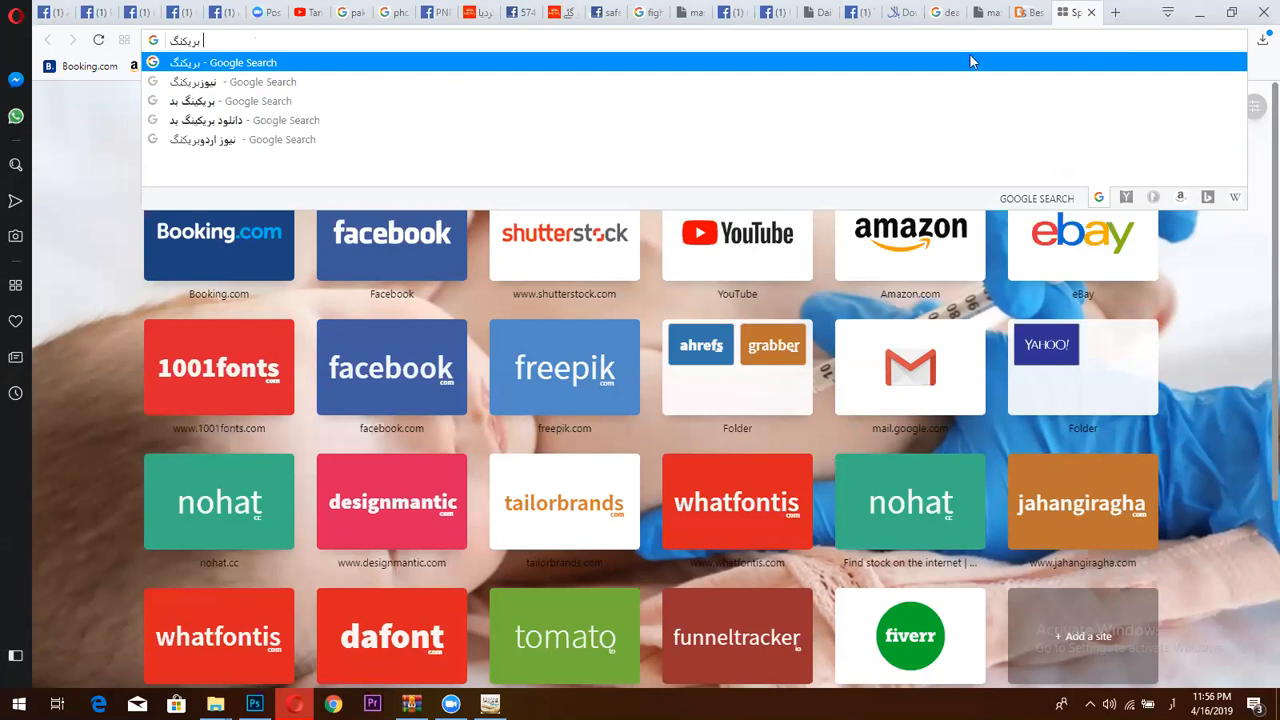
click(212, 86)
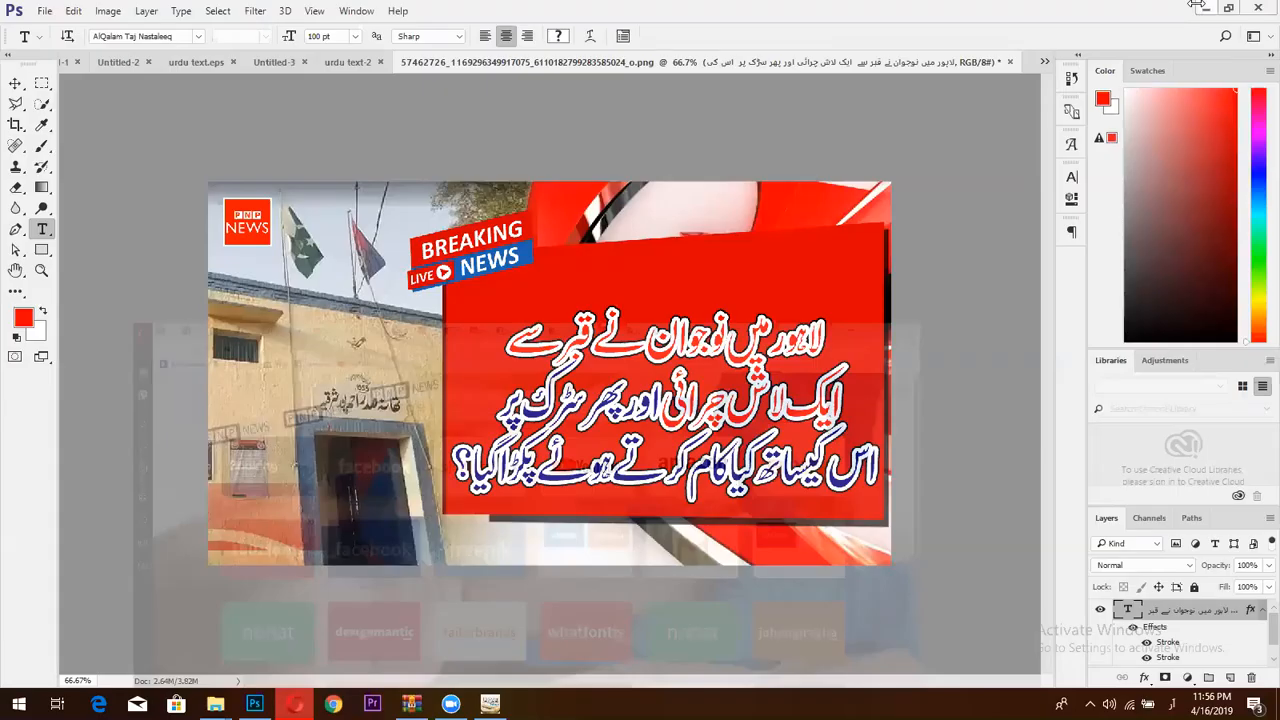
click(1199, 11)
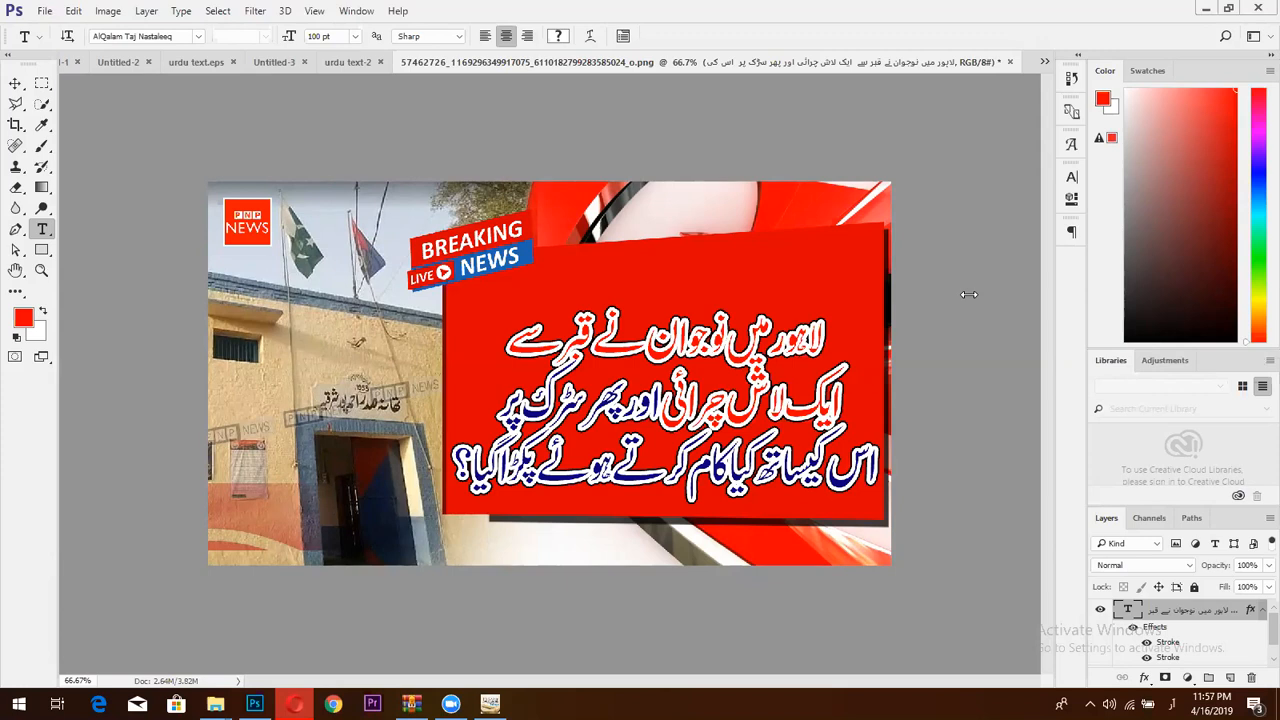
- Check in the Type preferences that the text engine option is Middle Eastern and South Asian, and accept the settings
click(73, 10)
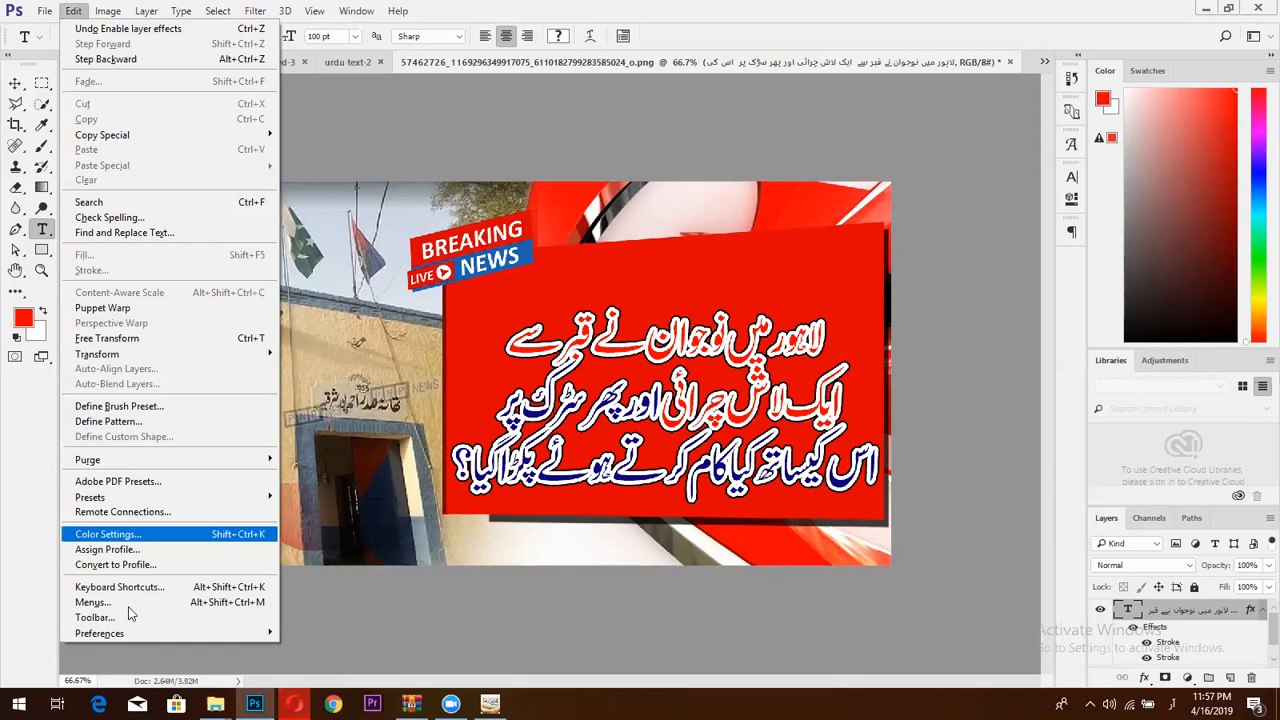
mouse_move(152, 633)
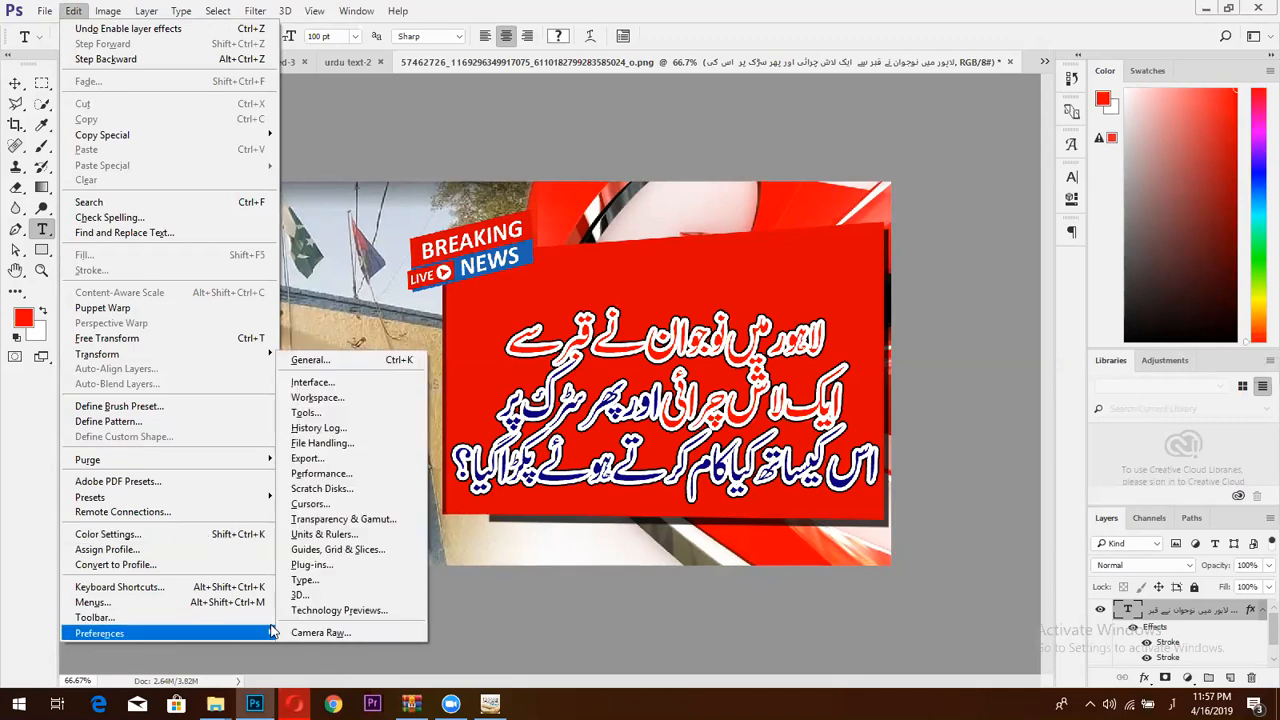
mouse_move(268, 636)
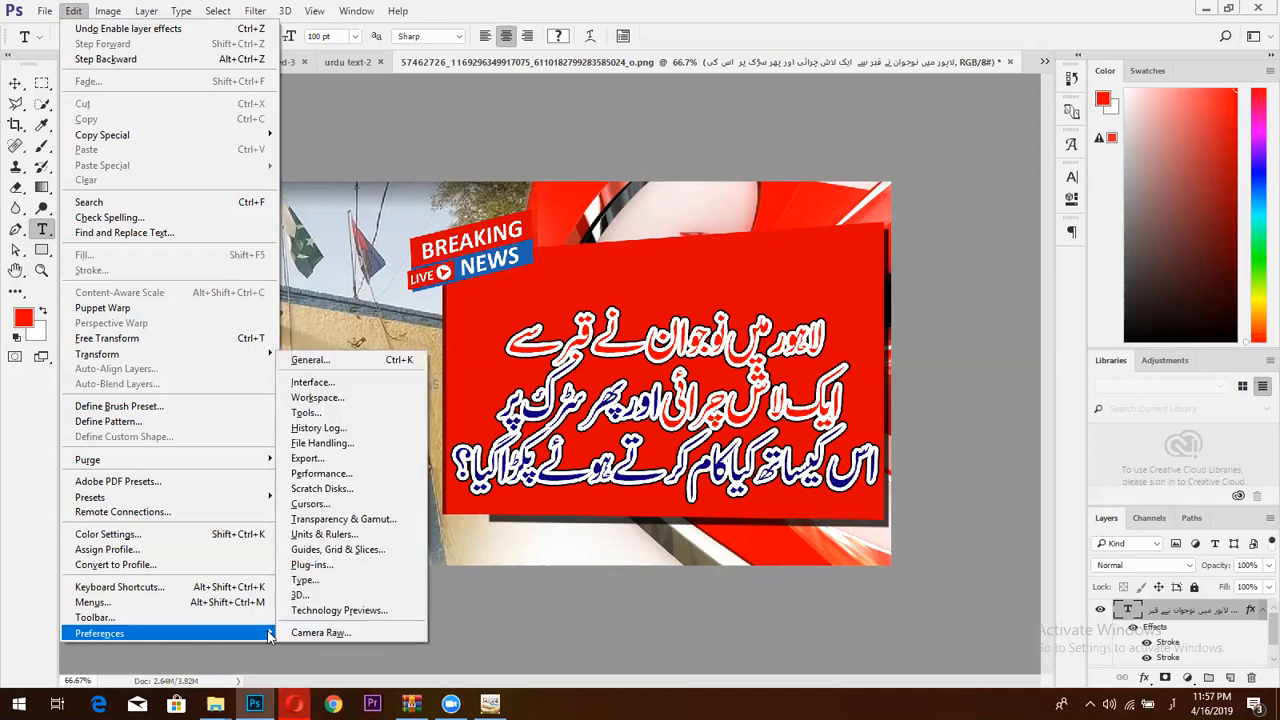
click(305, 580)
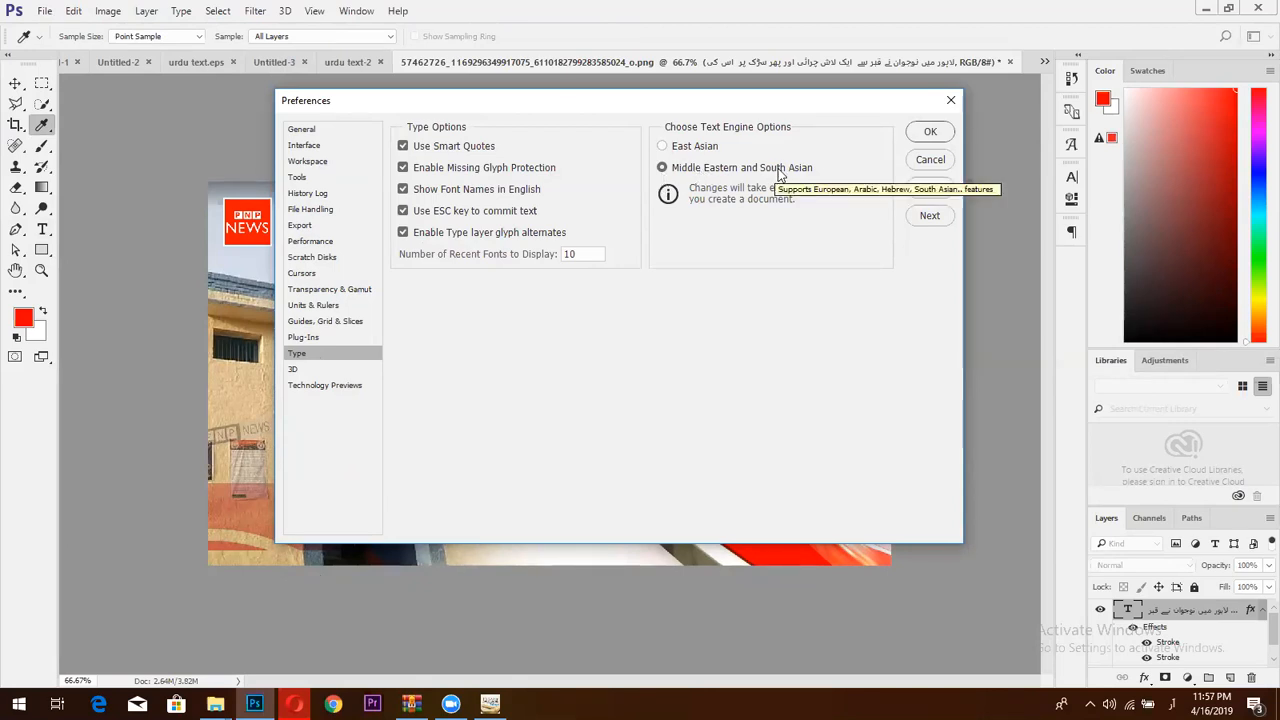
click(930, 131)
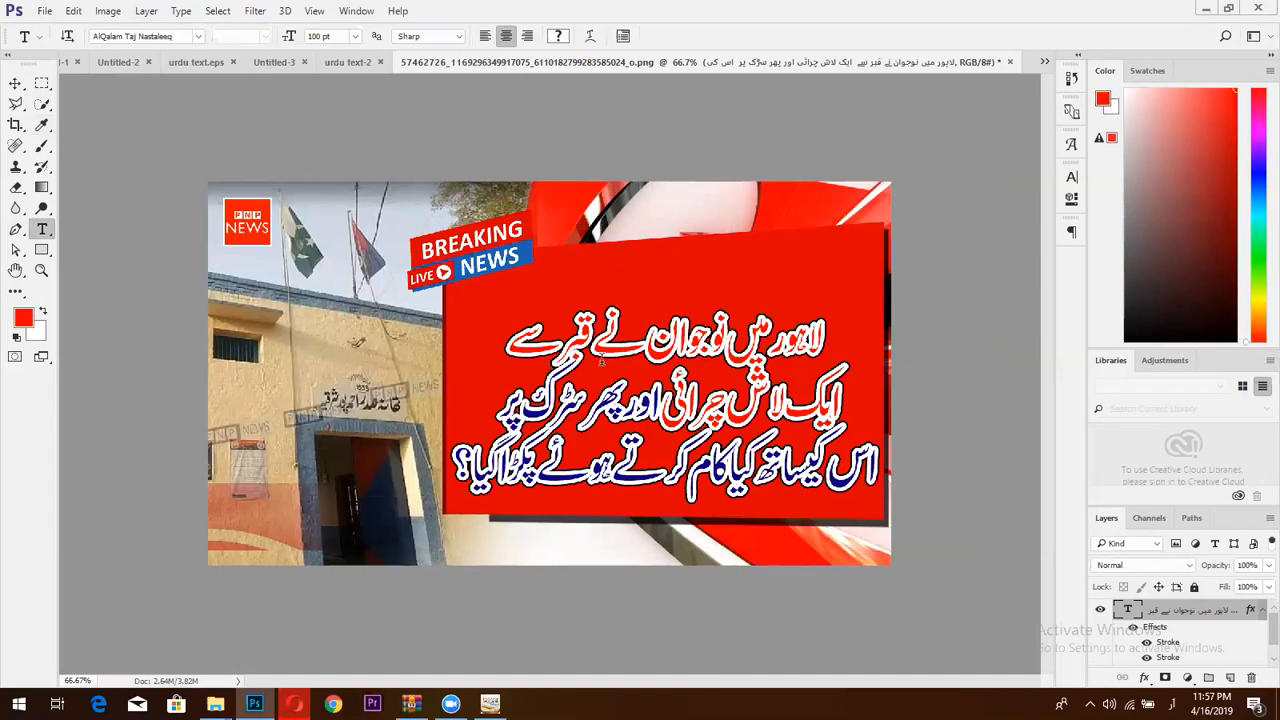
- Scale the Urdu headline on the red panel proportionally to 92% with Free Transform
key(ctrl+t)
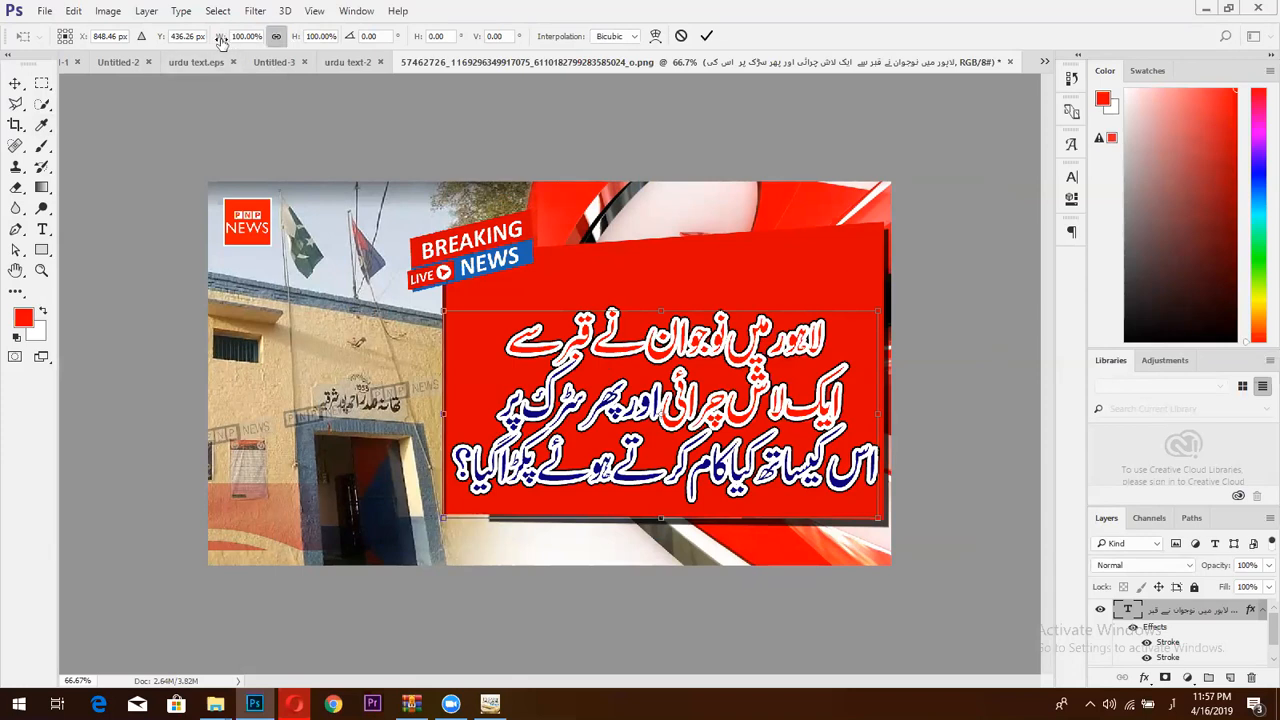
drag(222, 40, 209, 40)
click(703, 36)
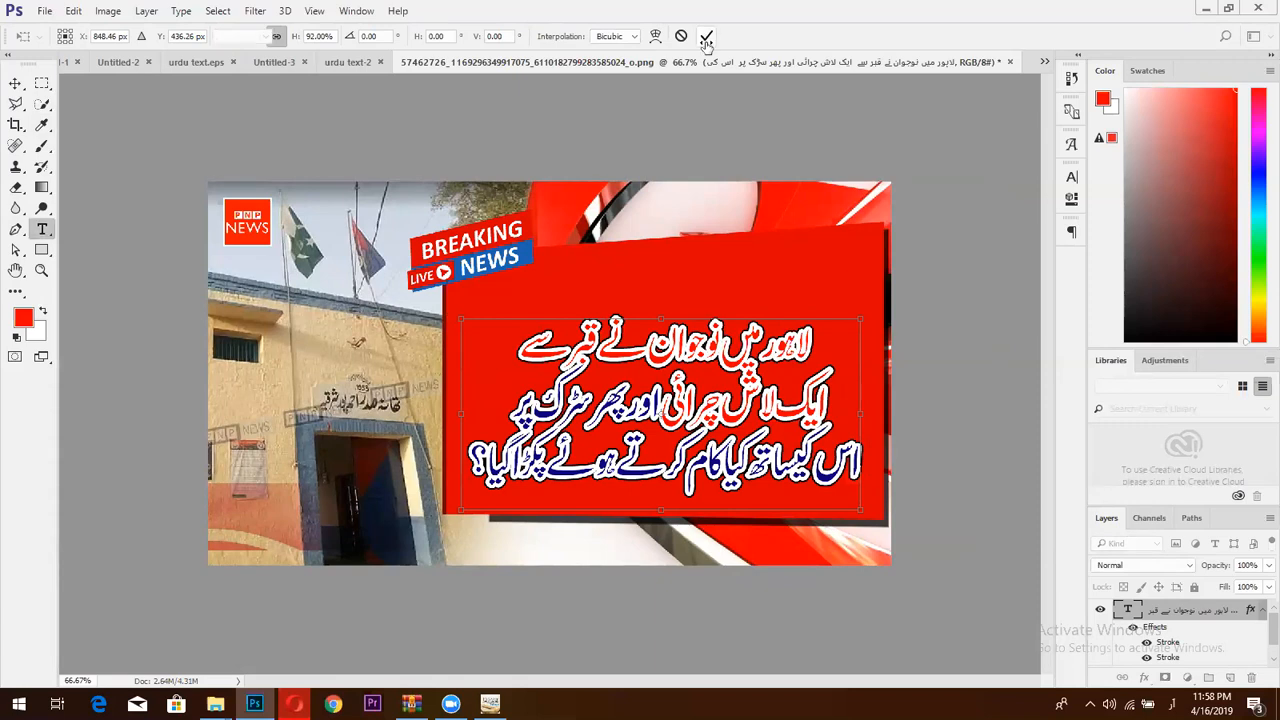
- Set the headline layer's white stroke to 5 px and its black outer stroke to 7 px
right_click(1148, 617)
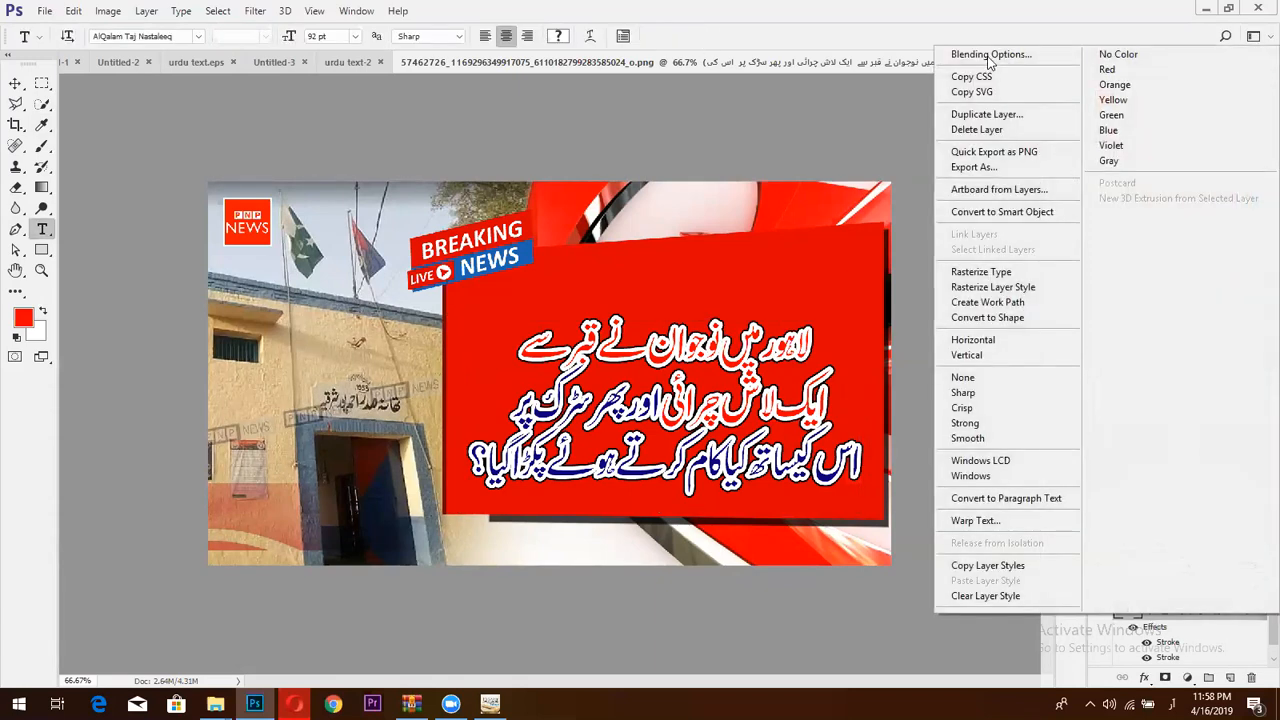
click(988, 56)
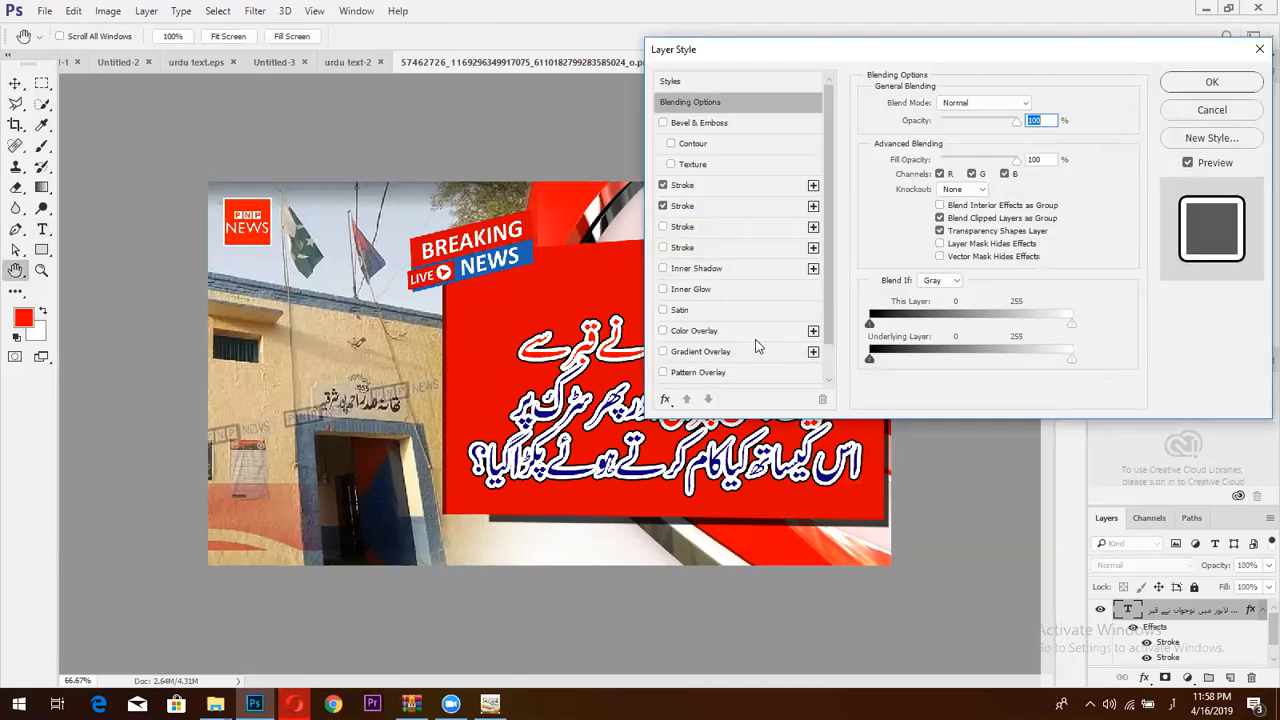
click(664, 206)
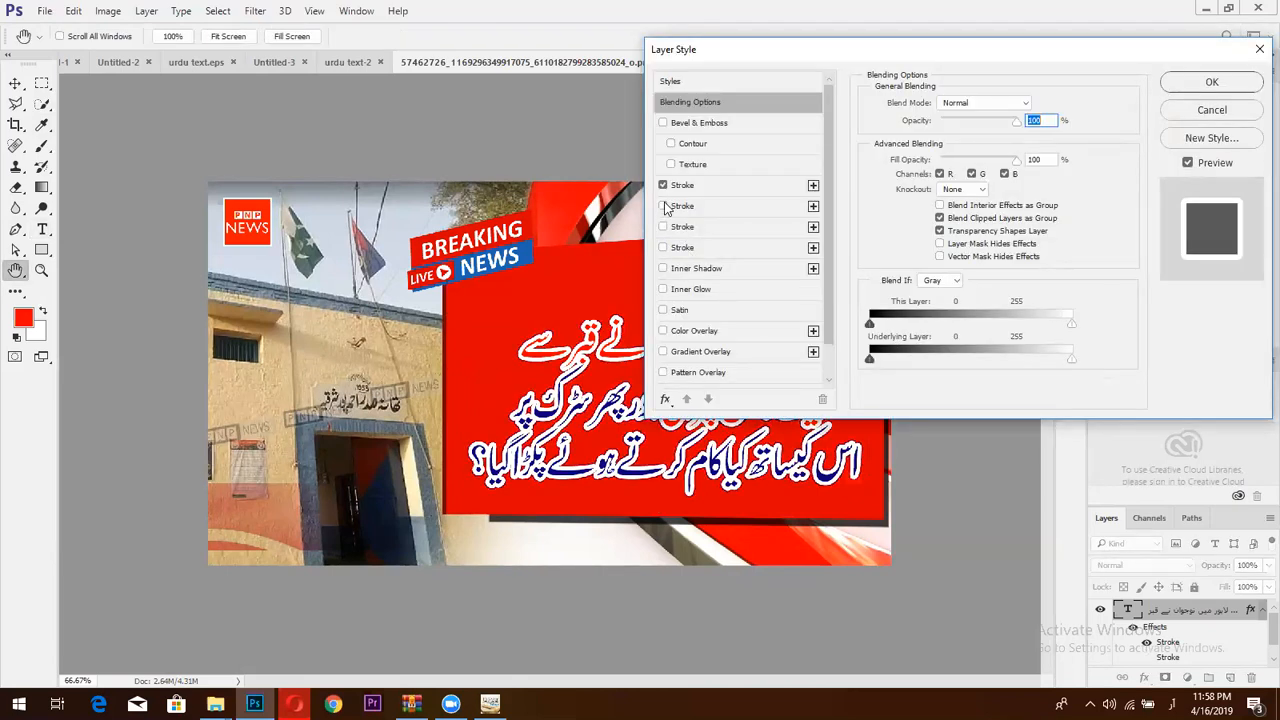
click(664, 206)
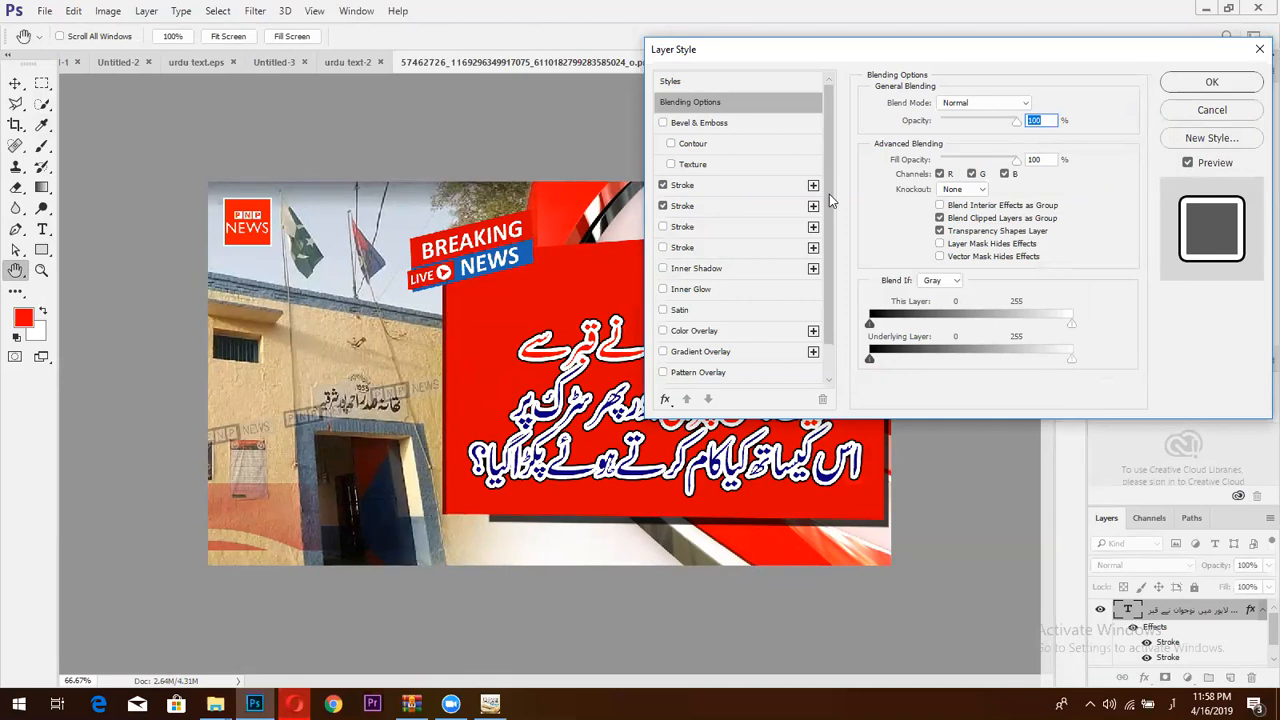
click(733, 187)
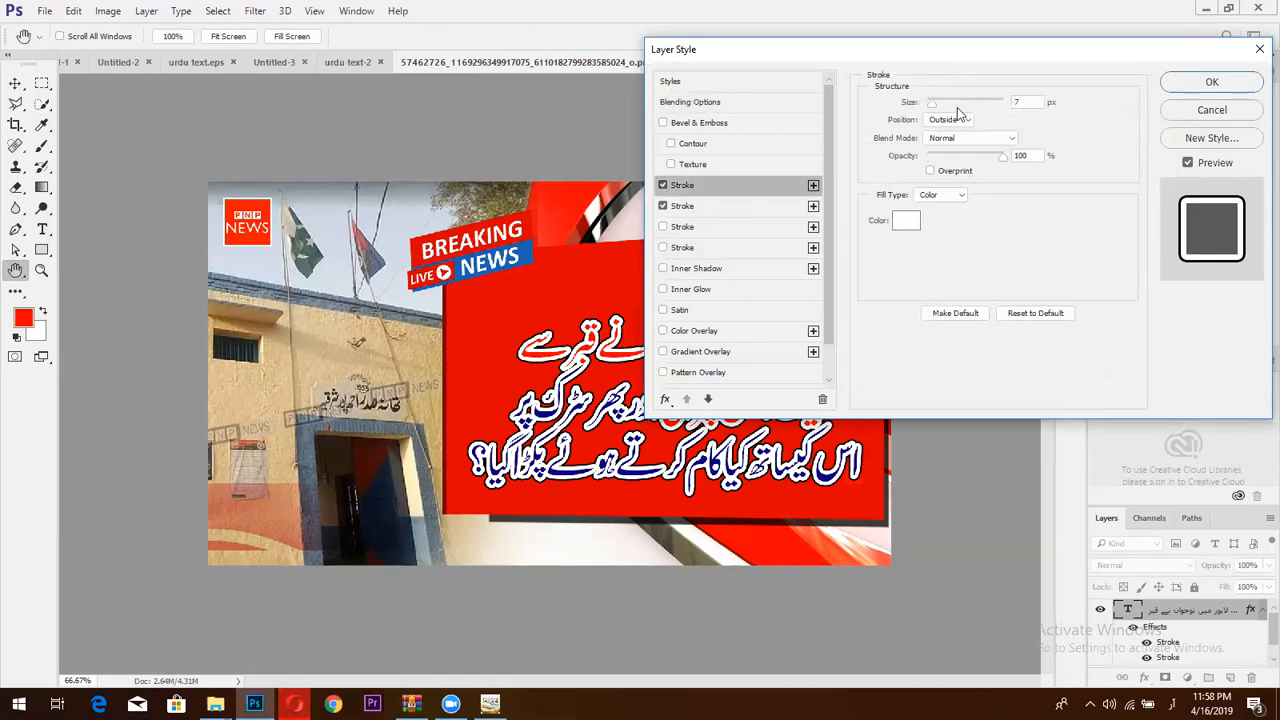
double_click(1018, 102)
text(5)
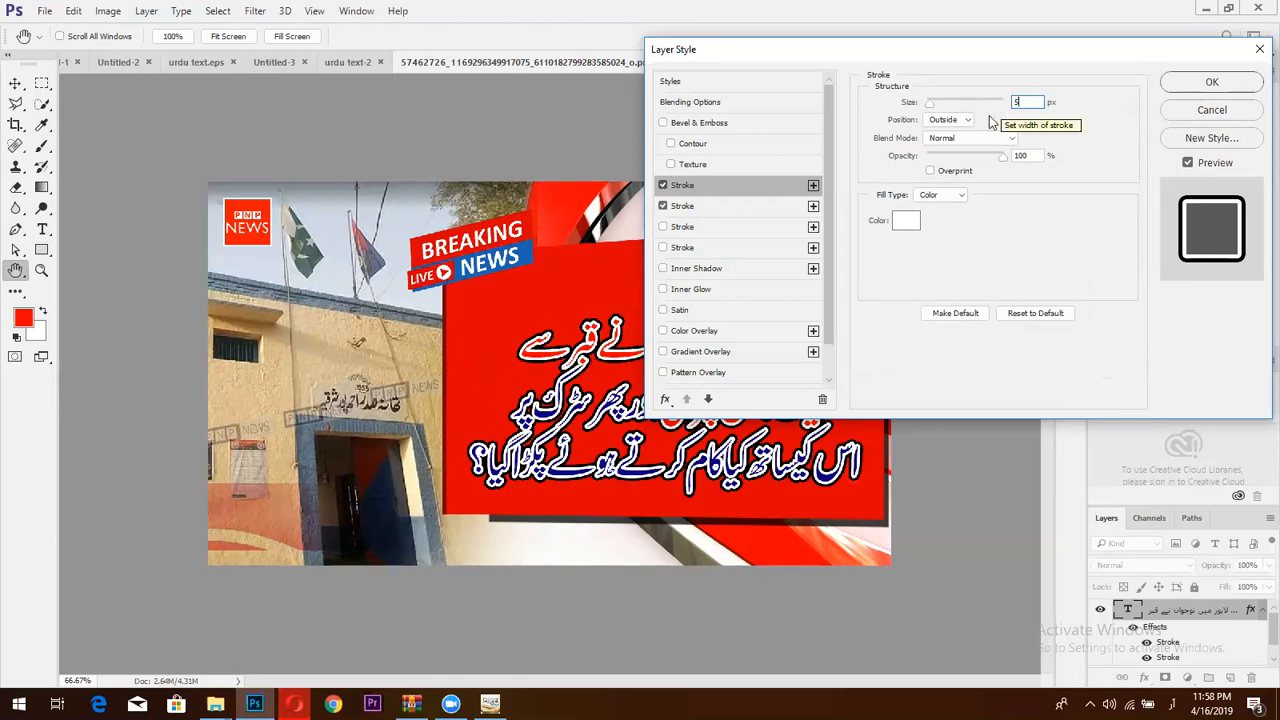
click(778, 204)
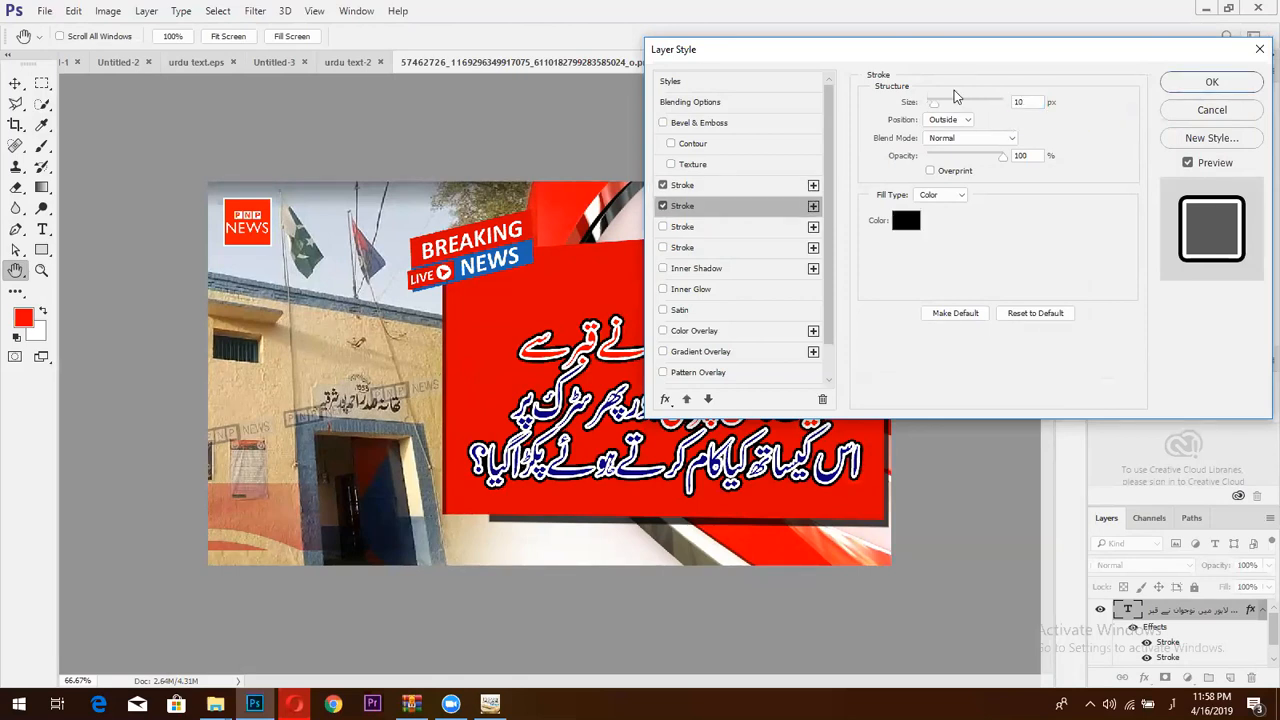
double_click(1022, 101)
text(7)
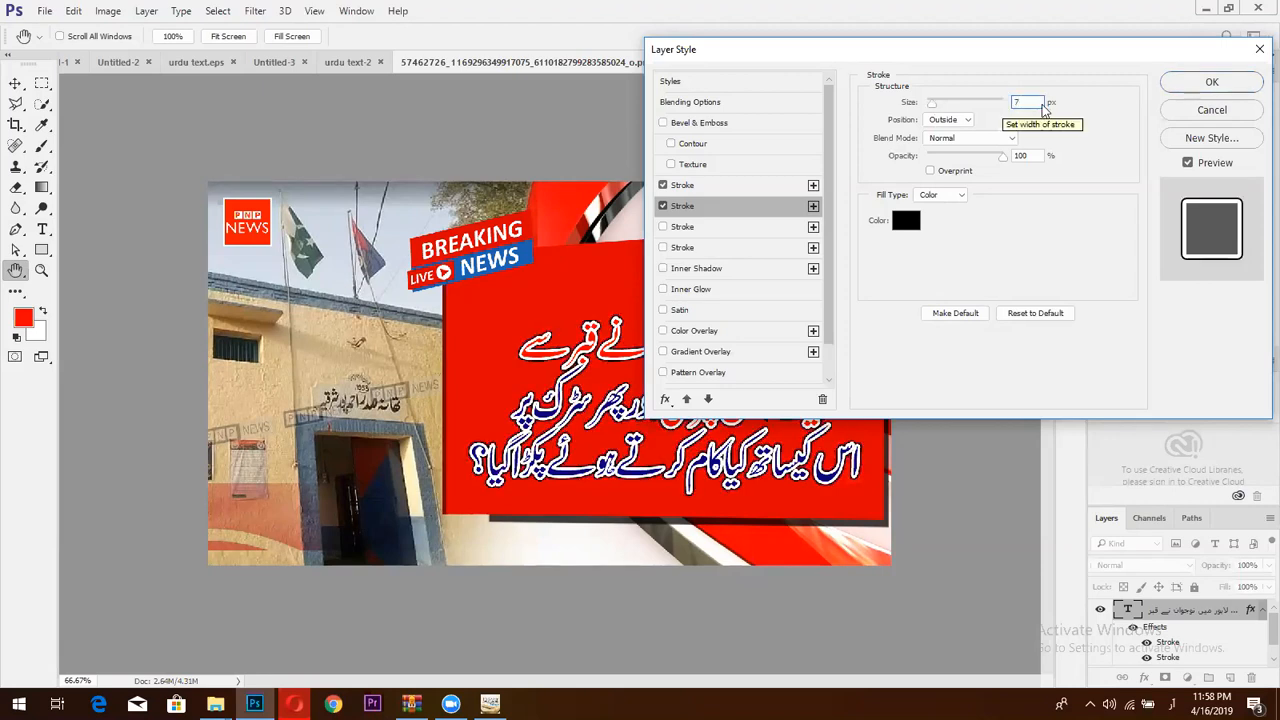
click(1211, 82)
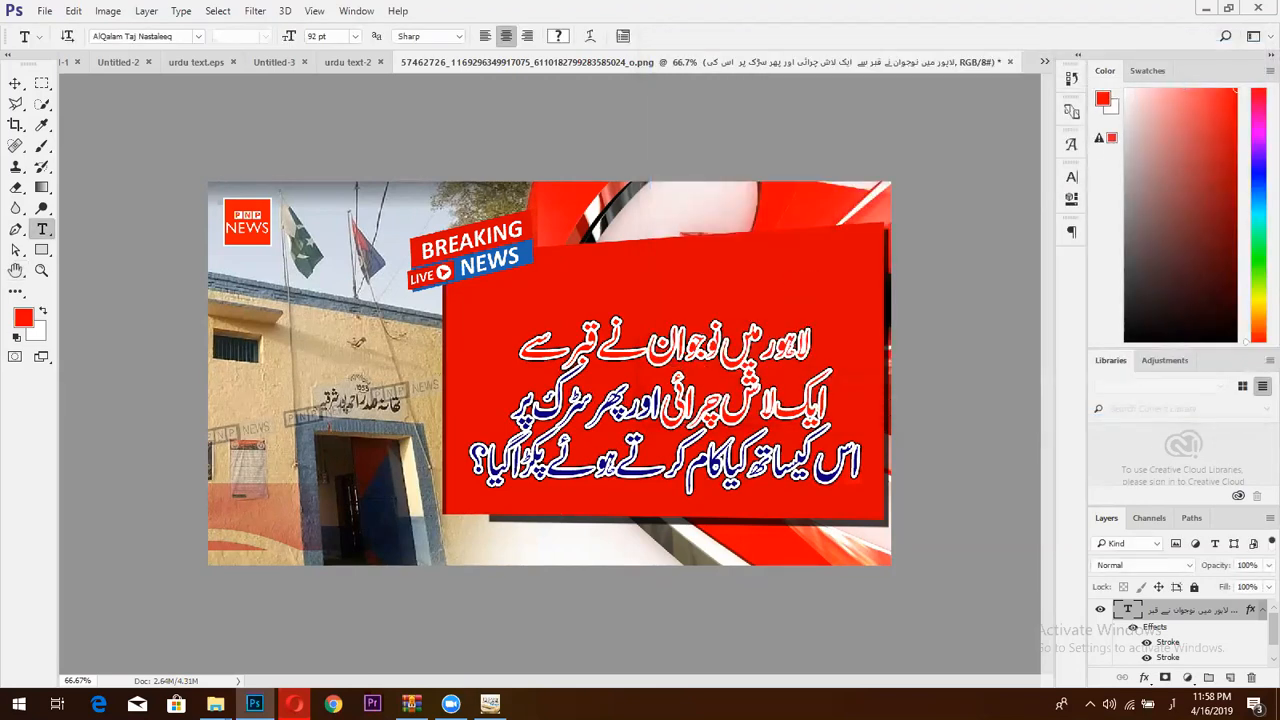
- Copy the phrase بریکنگ نیوز from the browser's Google search and paste it as new Photoshop text above the headline
click(294, 704)
click(231, 119)
key(ctrl+a)
key(ctrl+c)
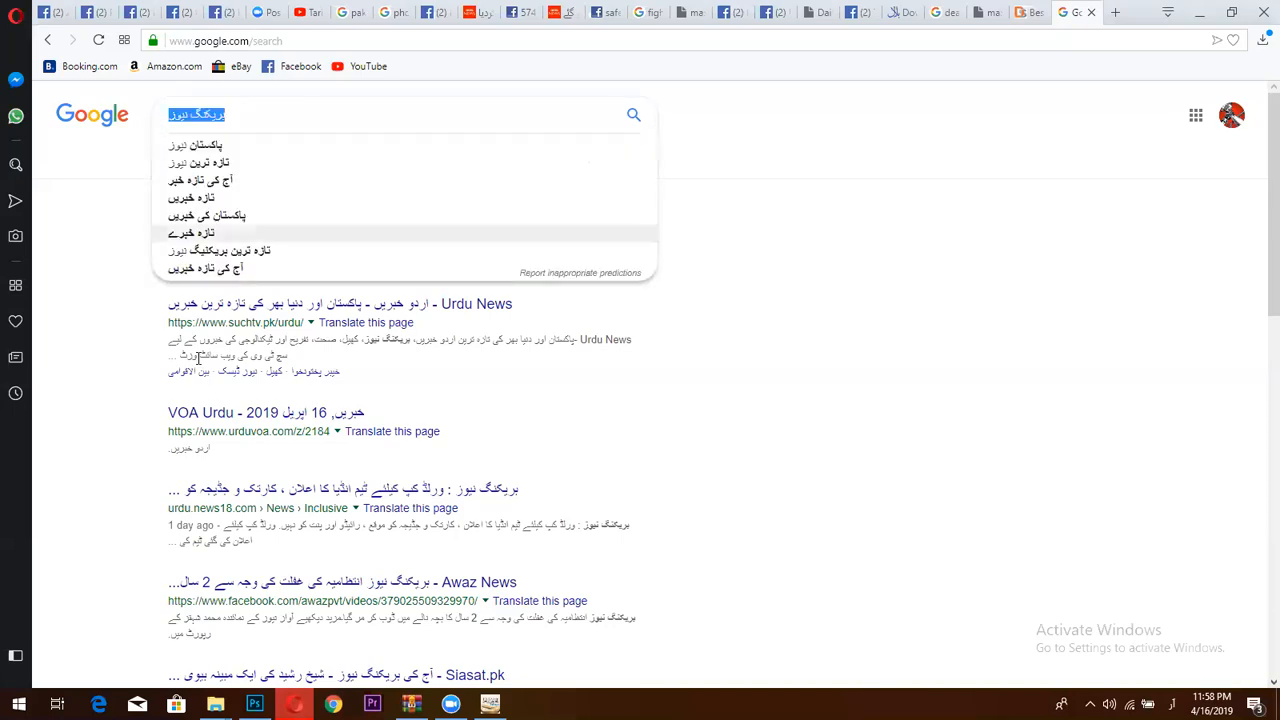
click(255, 704)
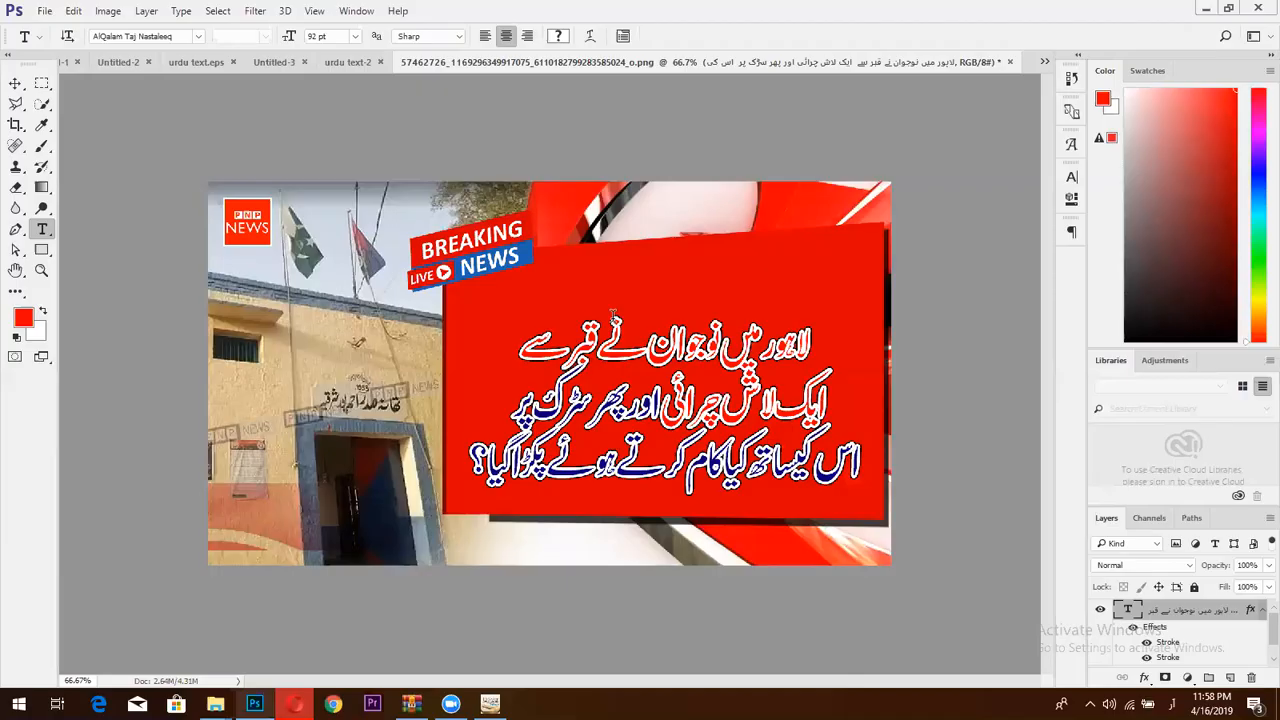
click(665, 287)
key(ctrl+v)
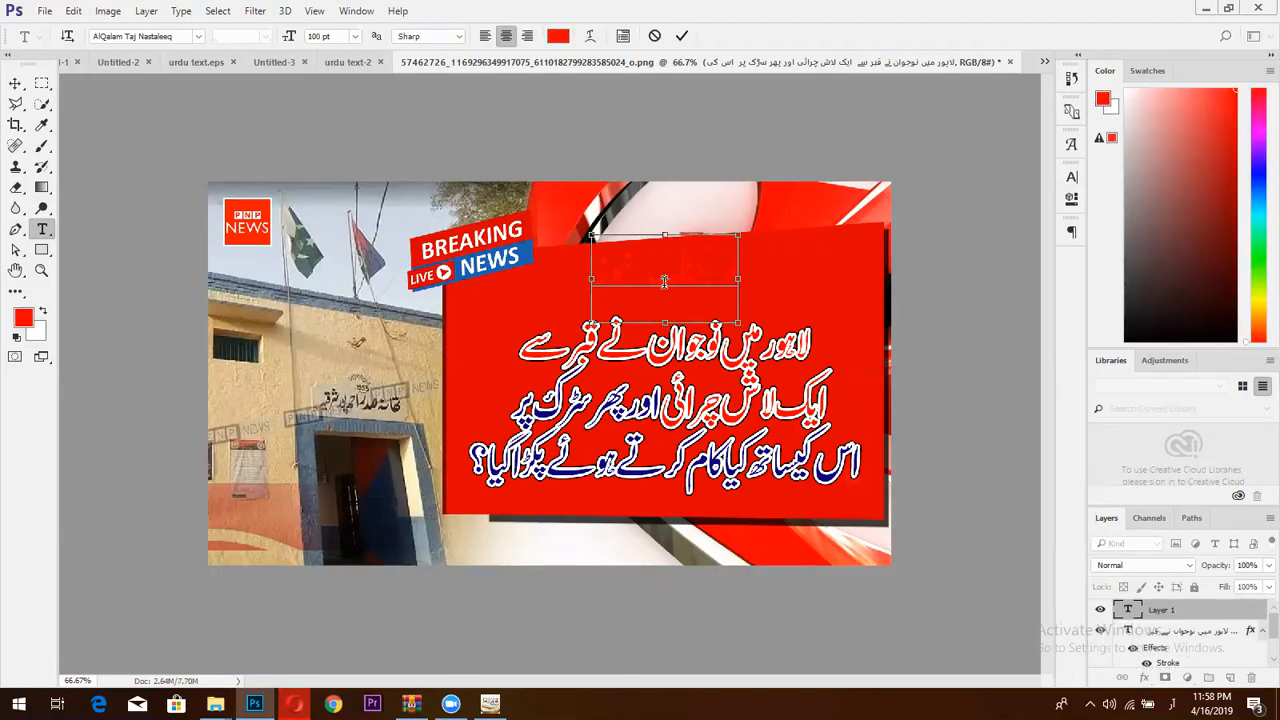
- Recolour the whole بریکنگ نیوز text yellow (fcff00)
key(ctrl+a)
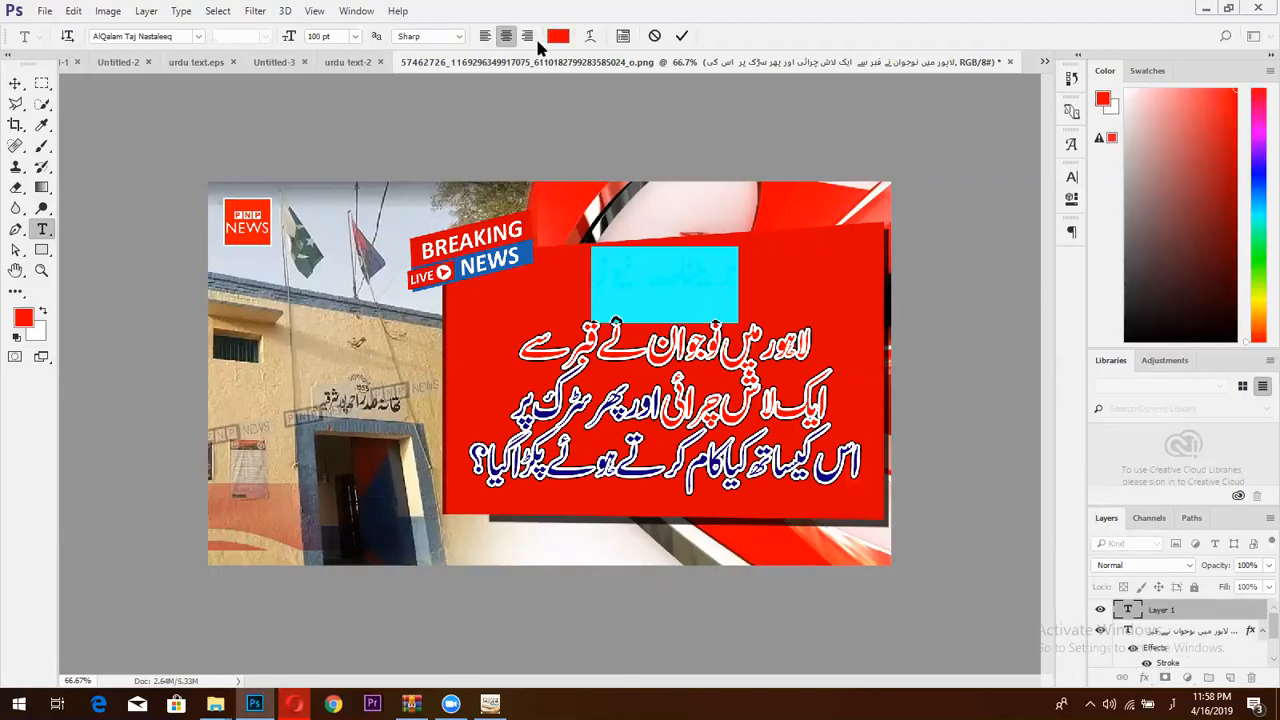
click(558, 36)
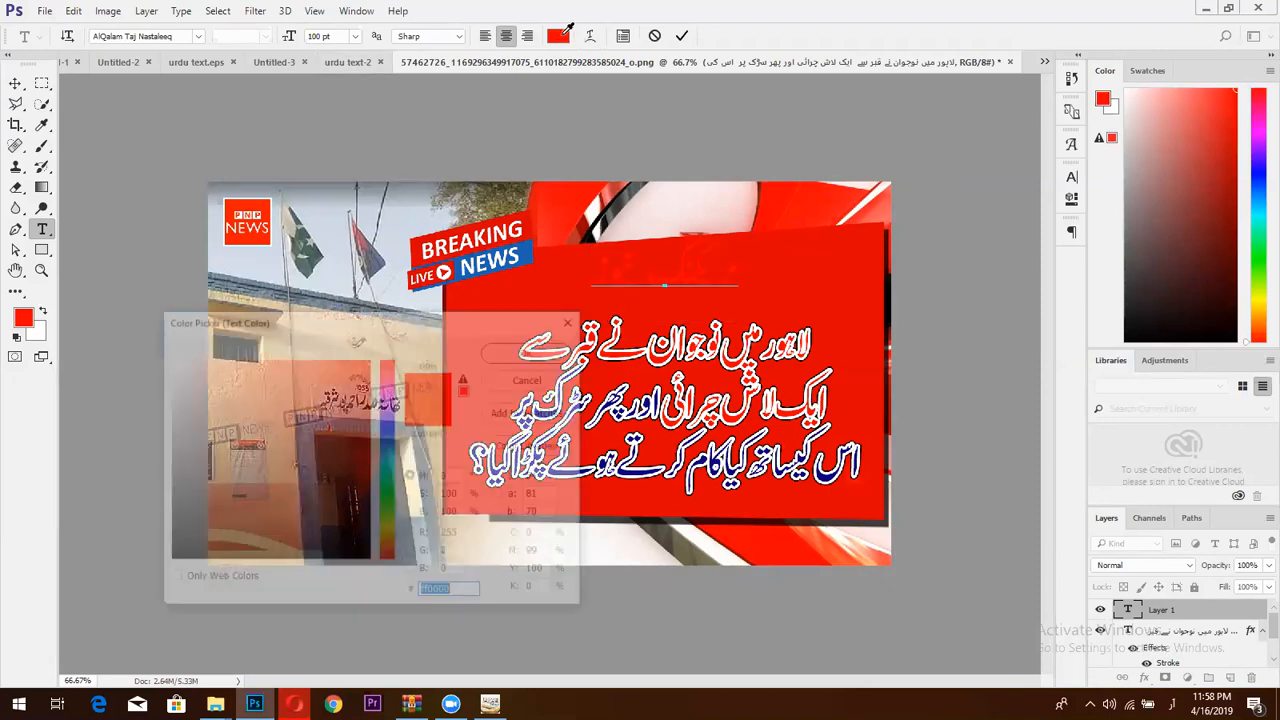
click(324, 516)
click(389, 528)
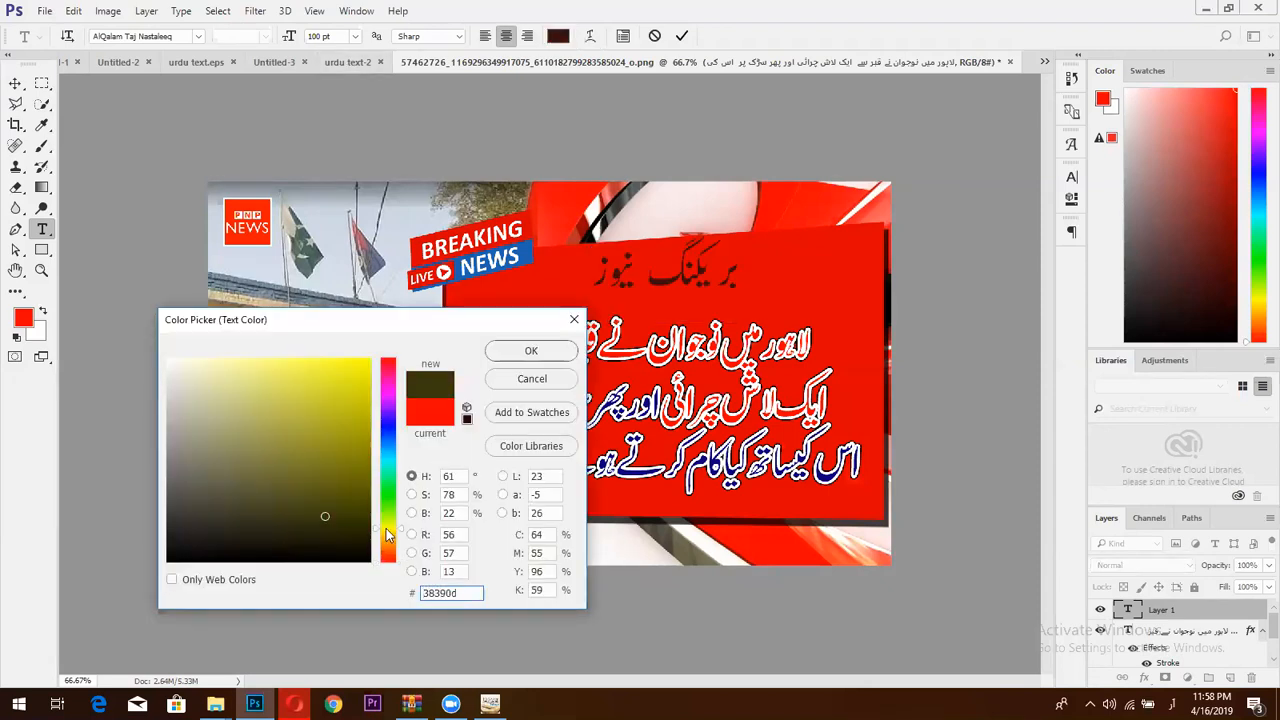
click(341, 365)
drag(517, 278, 530, 267)
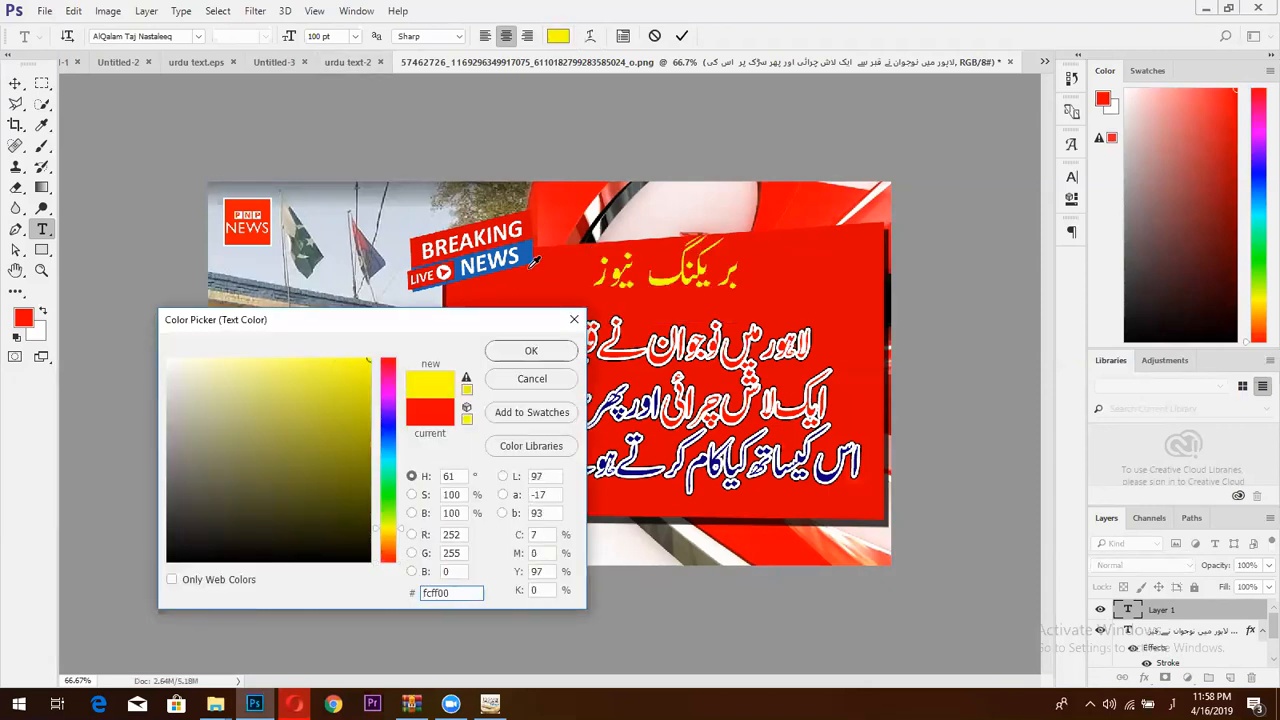
click(554, 358)
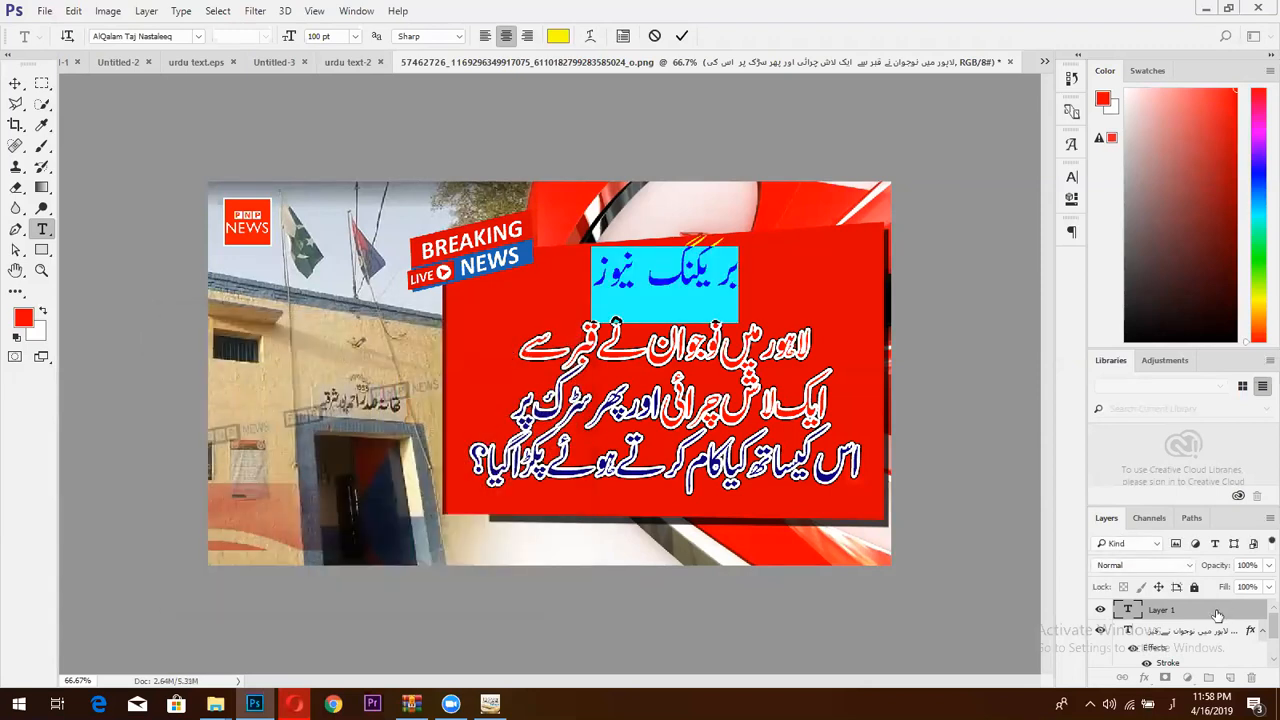
- Give the بریکنگ نیوز text layer a single black 7 px outside stroke
click(1217, 614)
right_click(1217, 614)
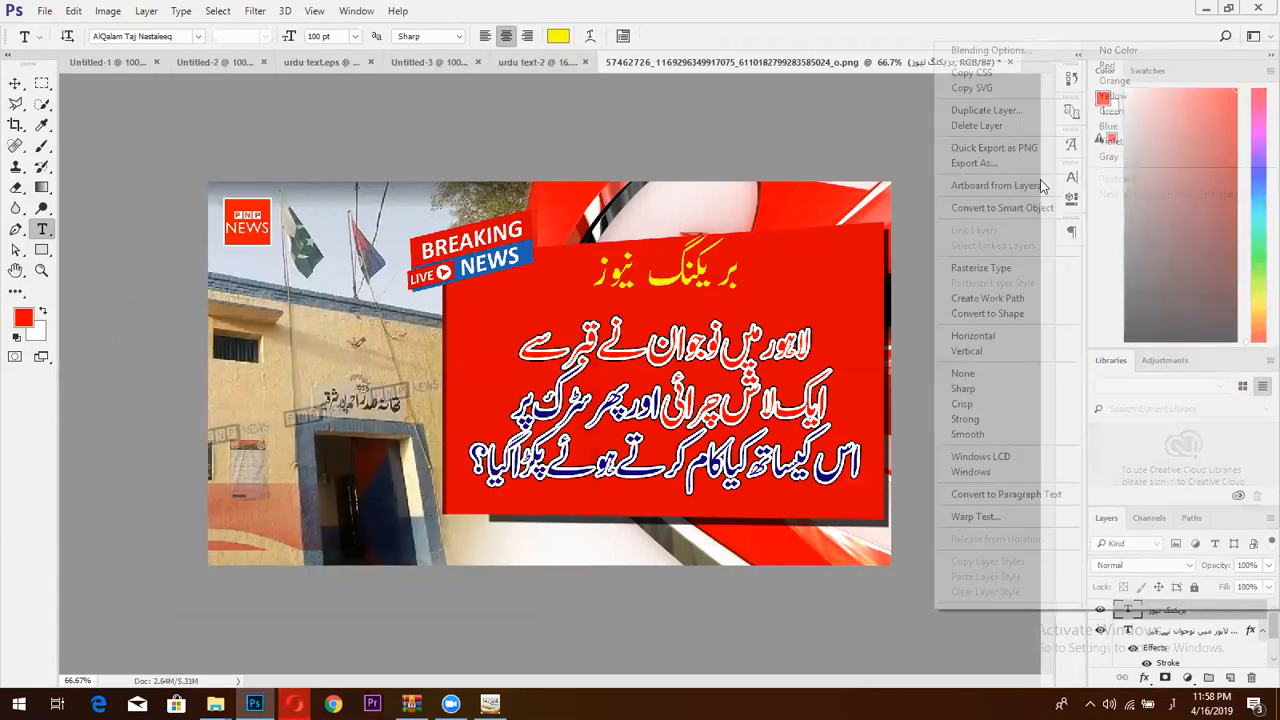
click(1010, 60)
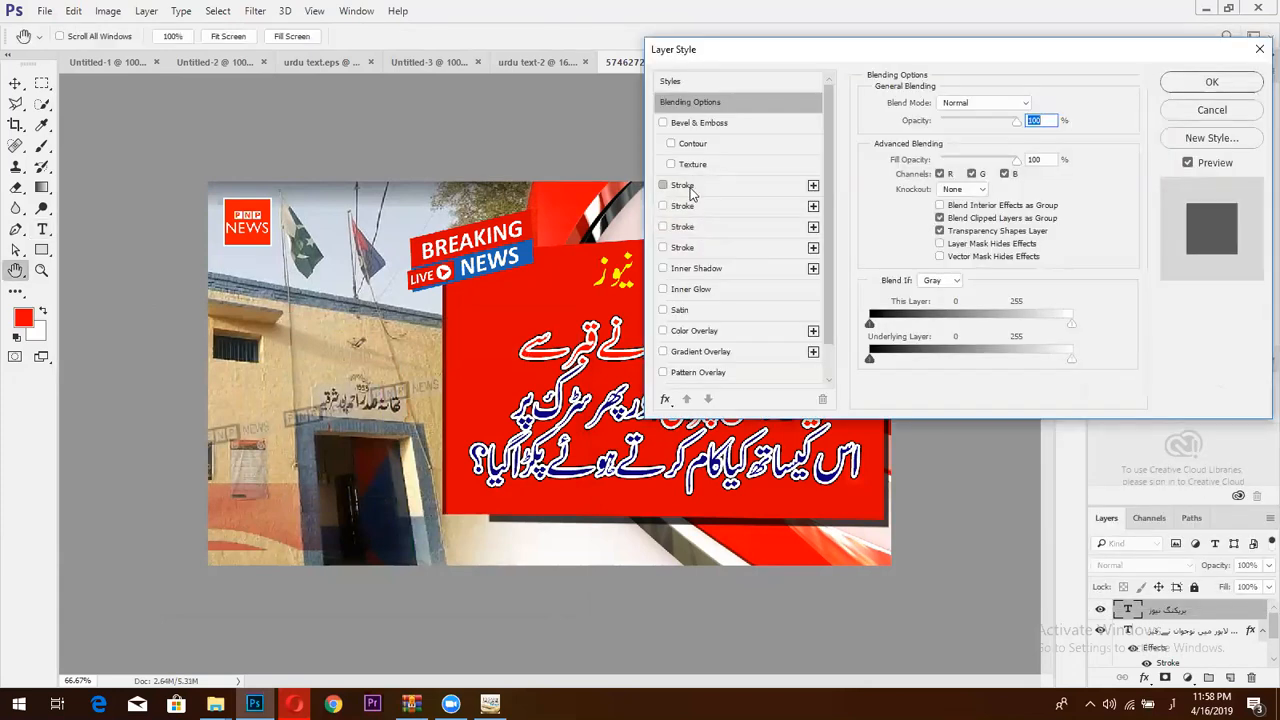
click(690, 190)
click(693, 207)
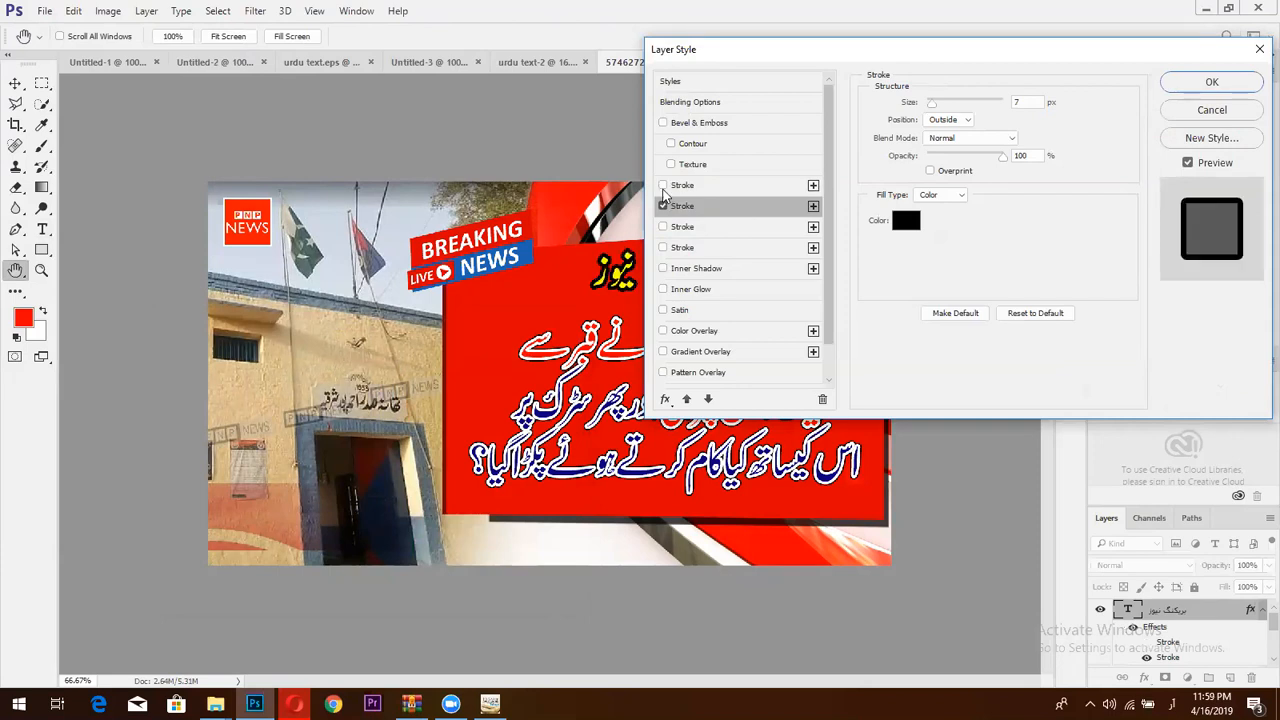
click(1213, 82)
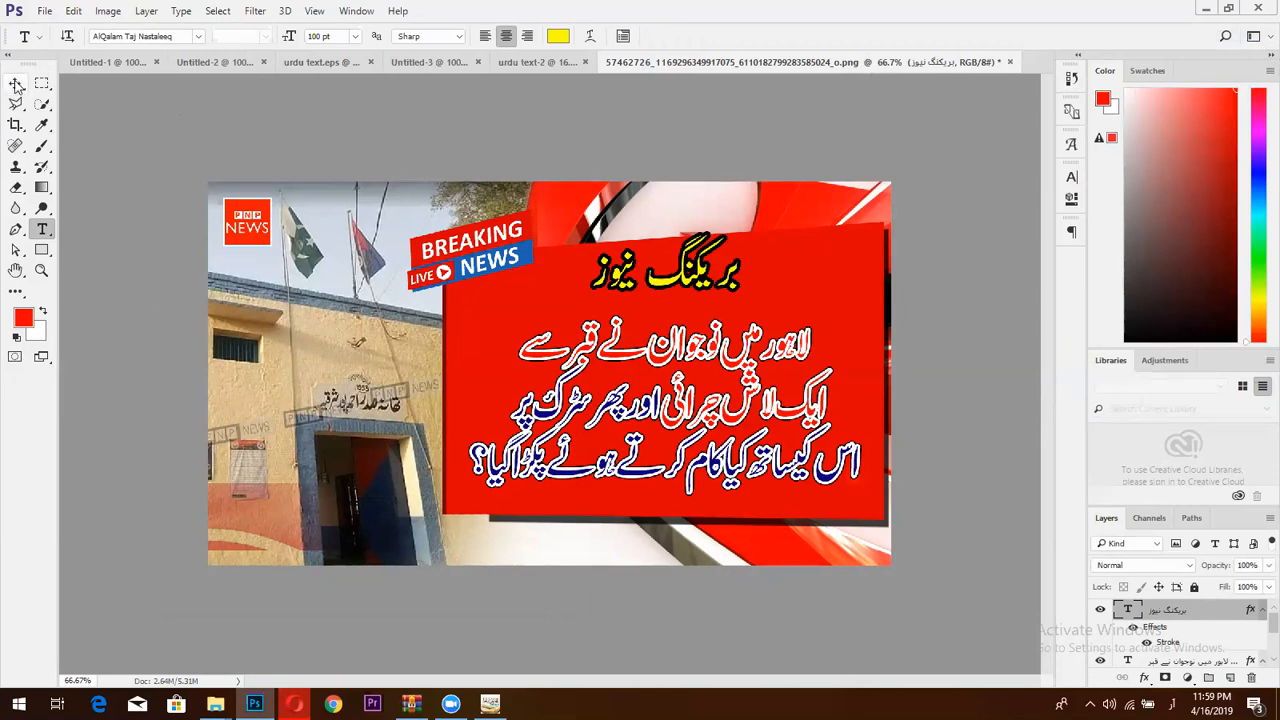
- Scale the بریکنگ نیوز text proportionally to 122% and shift it slightly down towards the headline
click(16, 84)
key(ctrl+t)
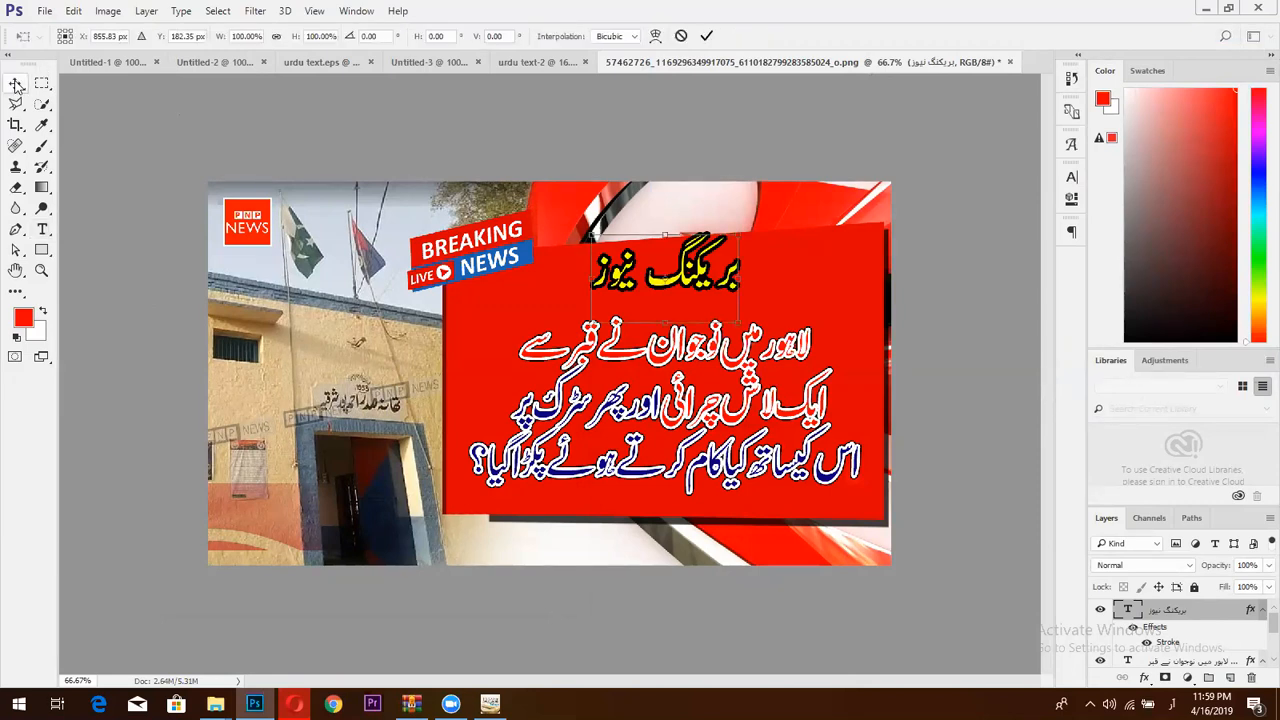
click(278, 37)
drag(220, 40, 236, 41)
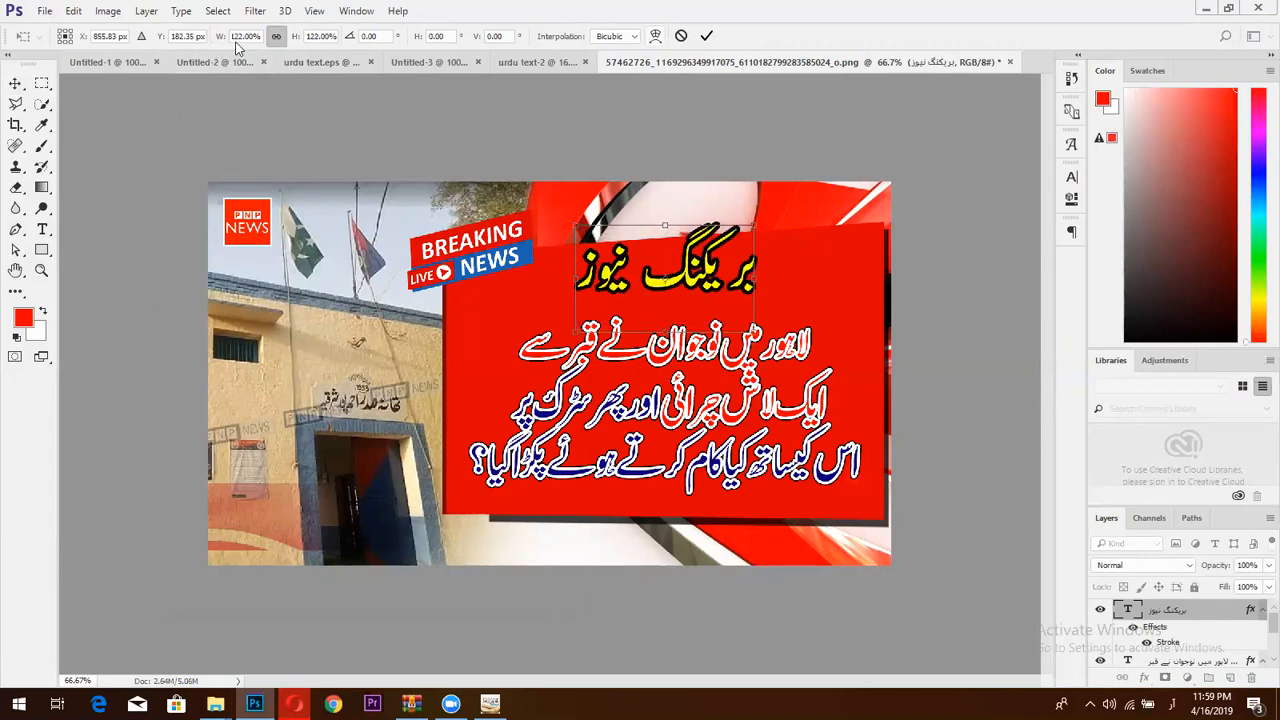
click(706, 36)
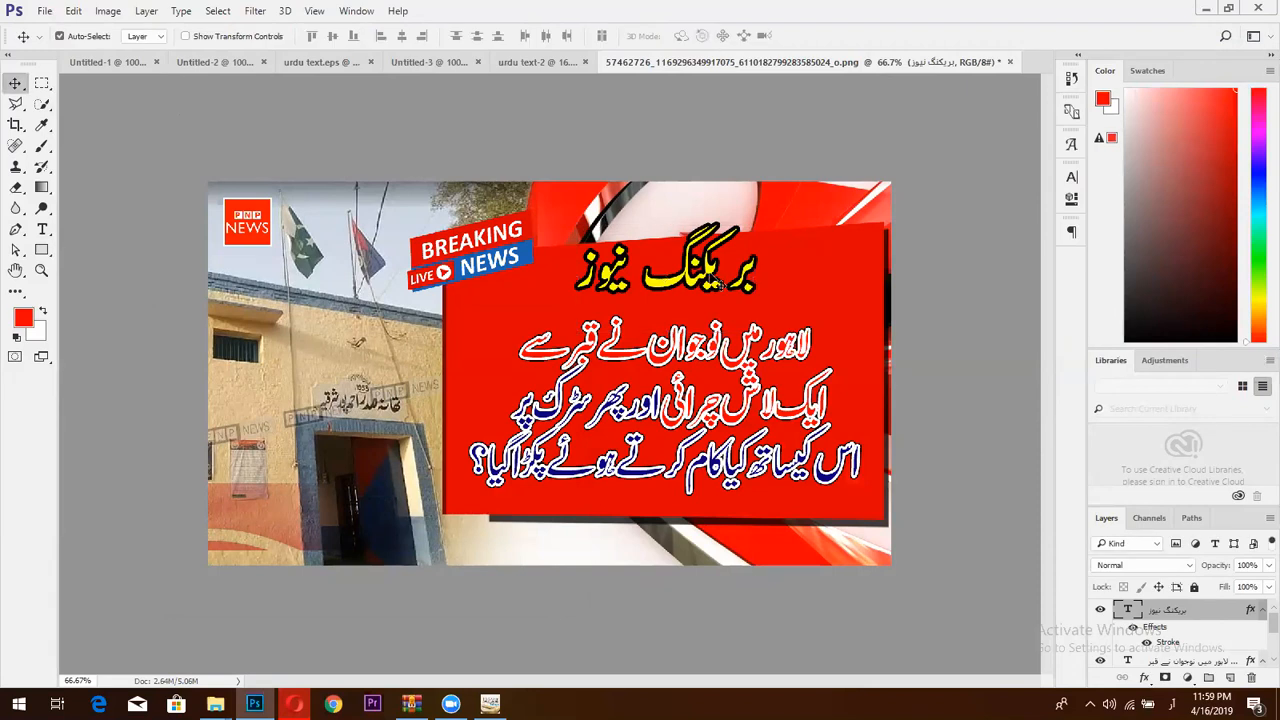
drag(718, 283, 722, 301)
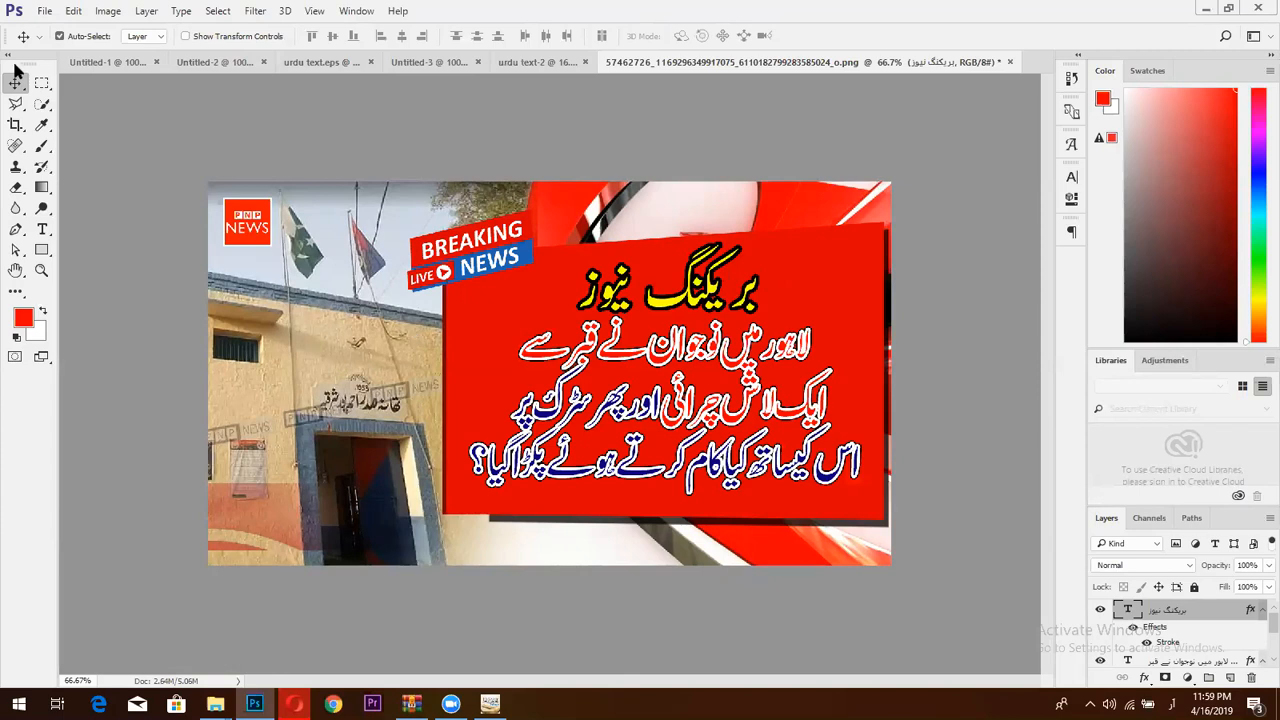
- Select the building photo beside the red panel with the Polygonal Lasso, following the edges of the Breaking News badge and the panel
click(15, 103)
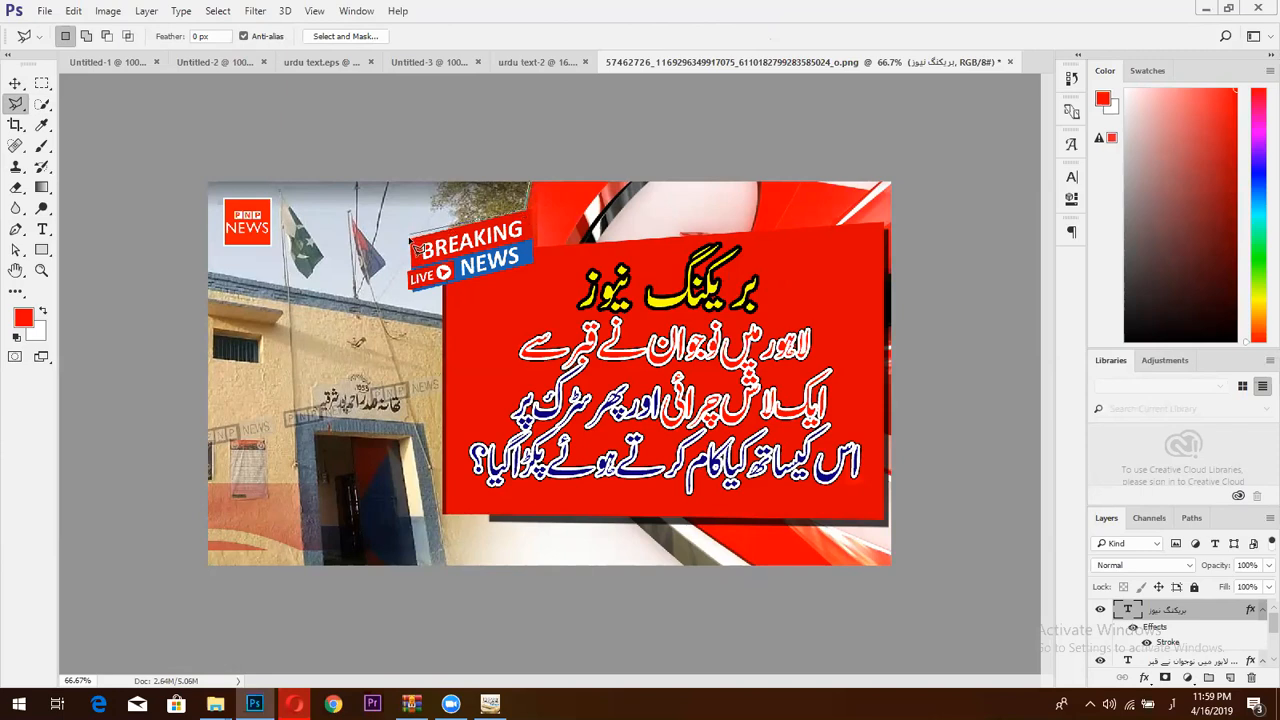
click(444, 296)
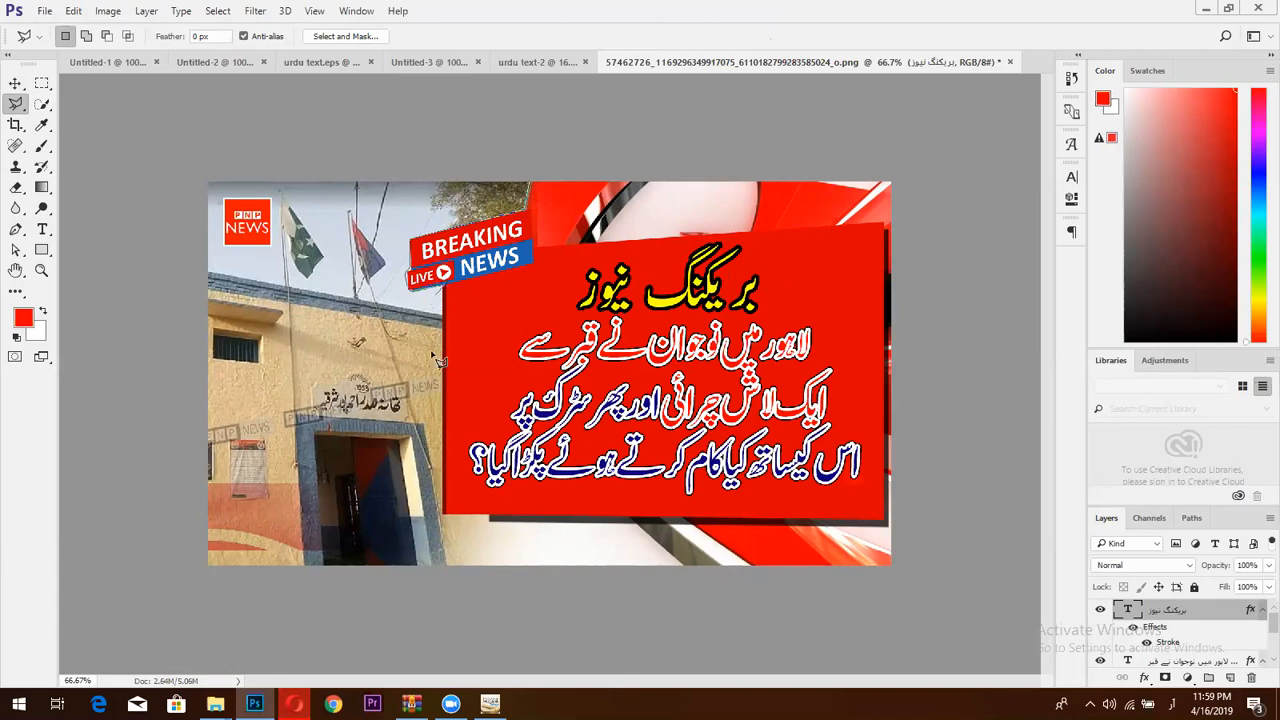
click(444, 518)
click(498, 577)
click(218, 587)
click(140, 218)
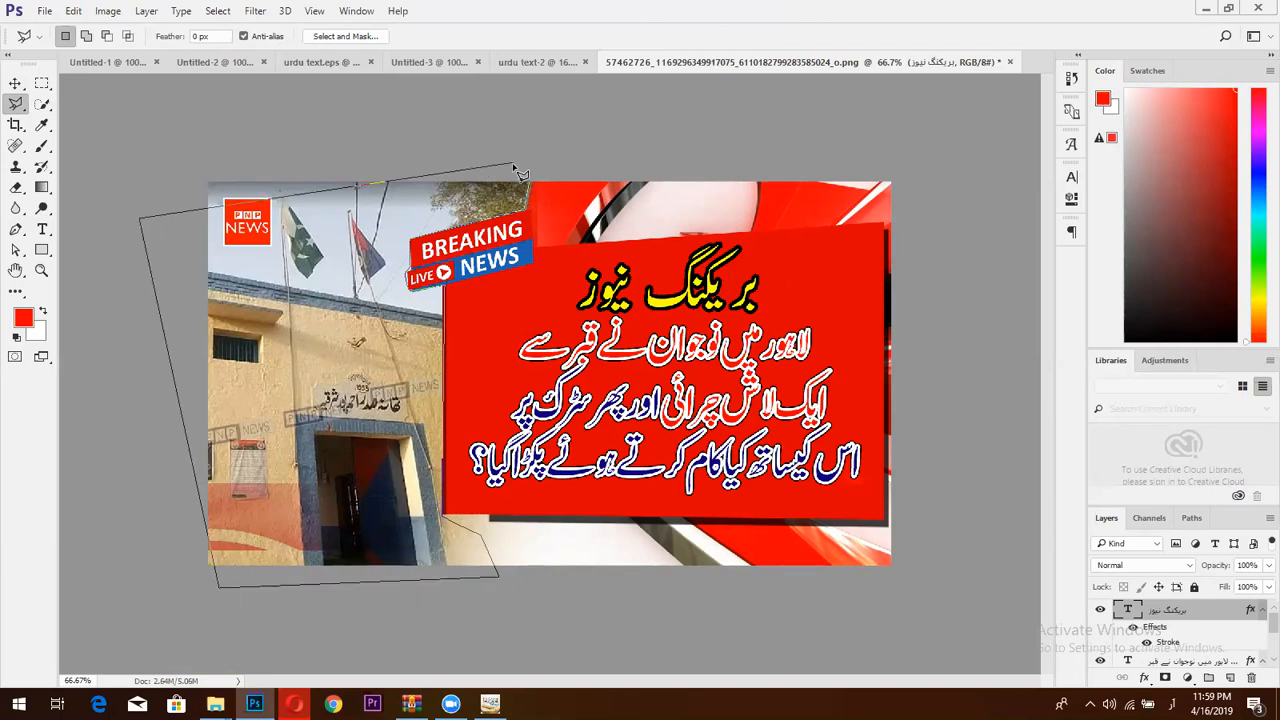
click(156, 118)
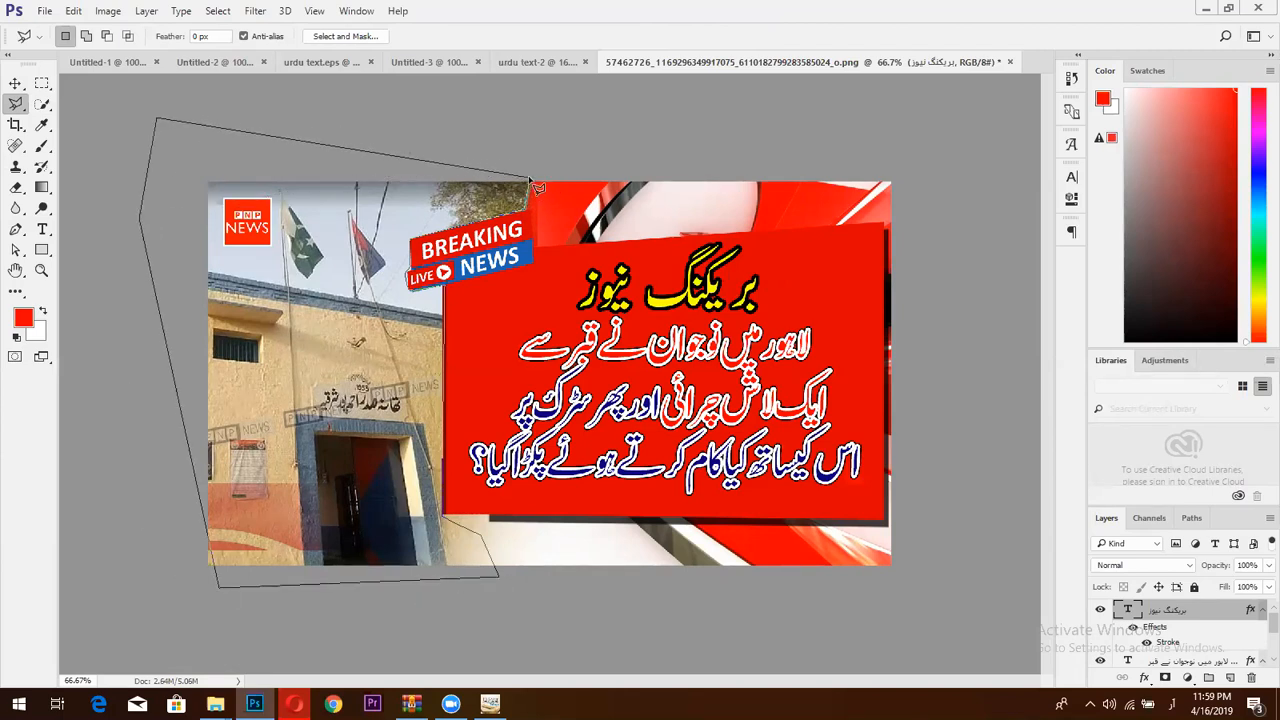
click(528, 182)
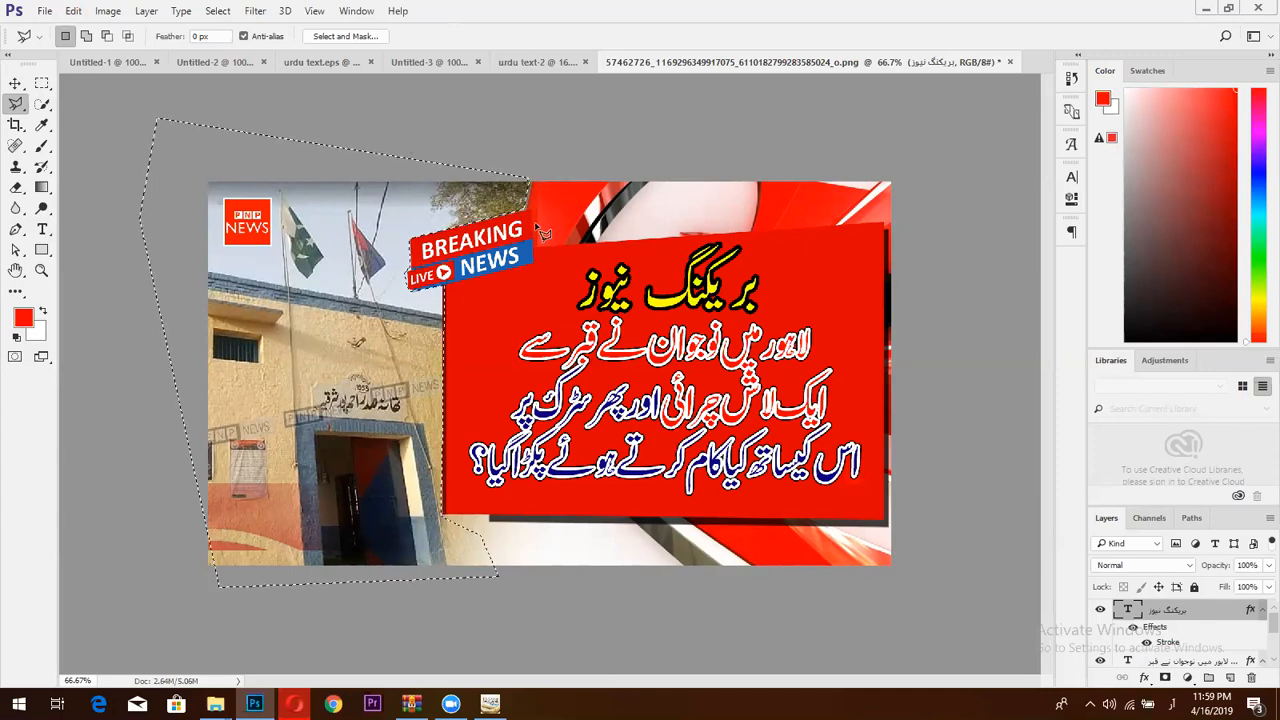
- Unlock the Background layer and delete the selected building photo area from it
key(Delete)
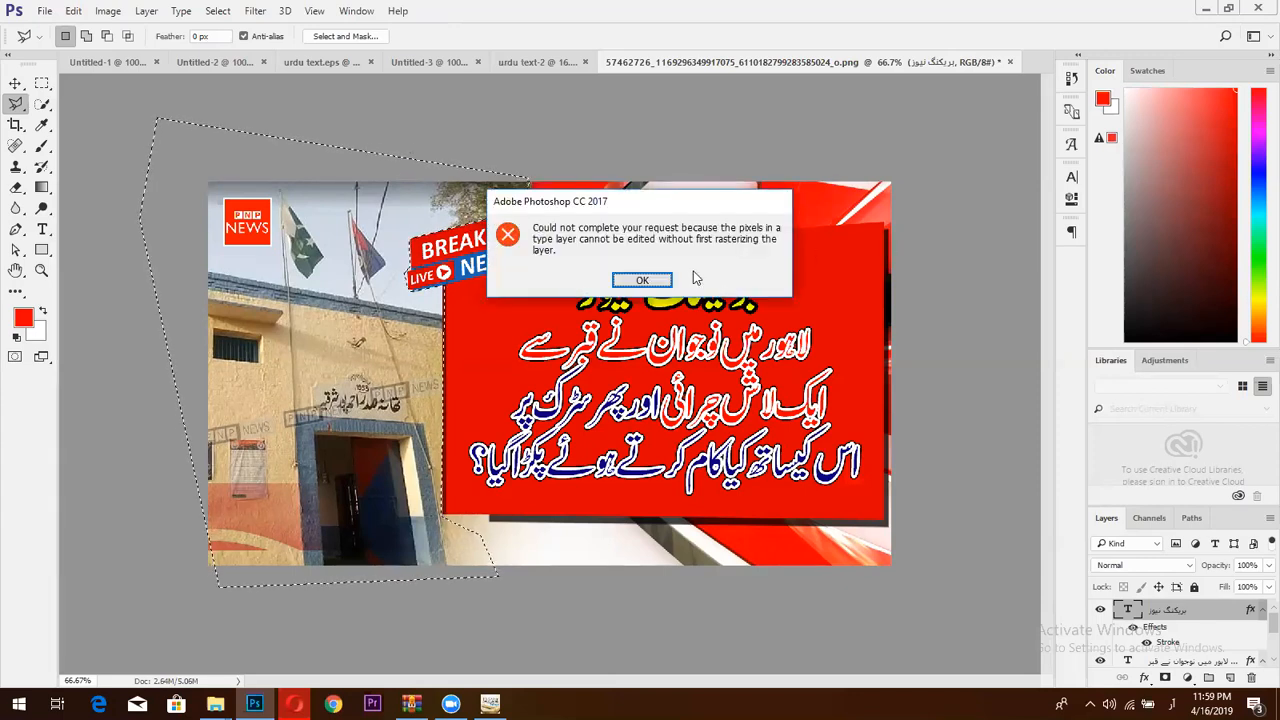
click(642, 282)
scroll(1180, 660, down, 2)
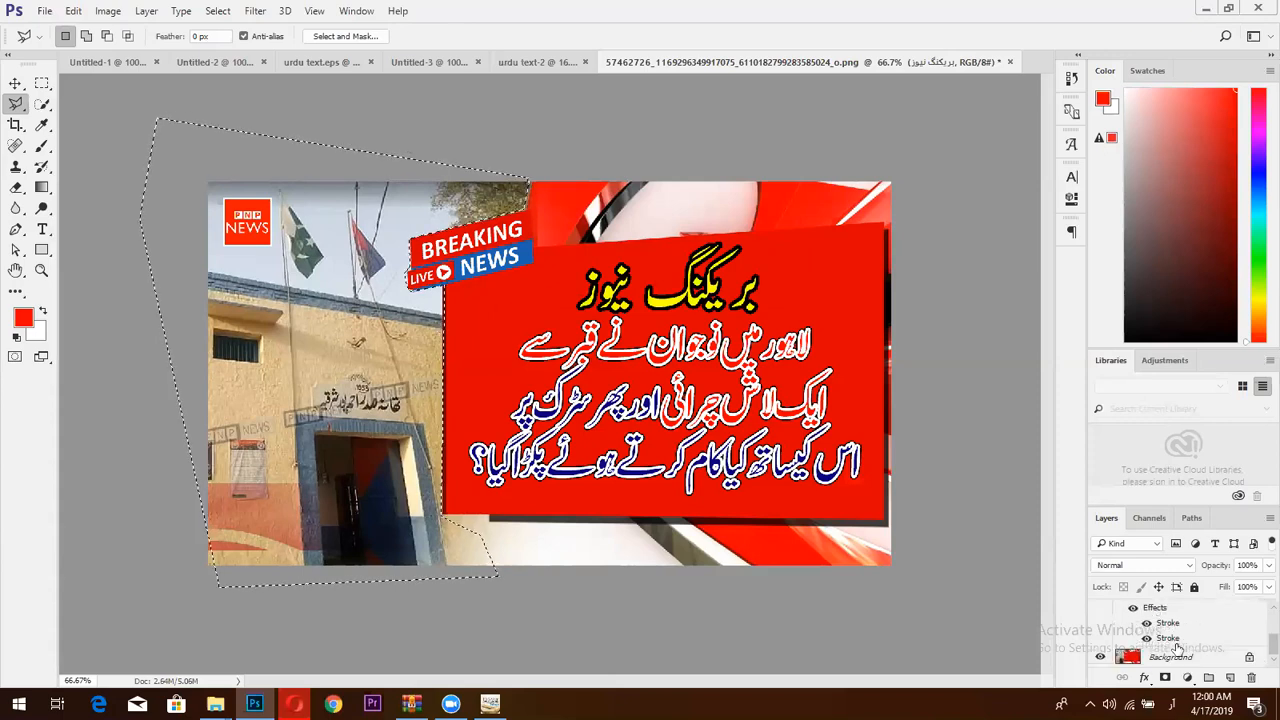
click(1256, 668)
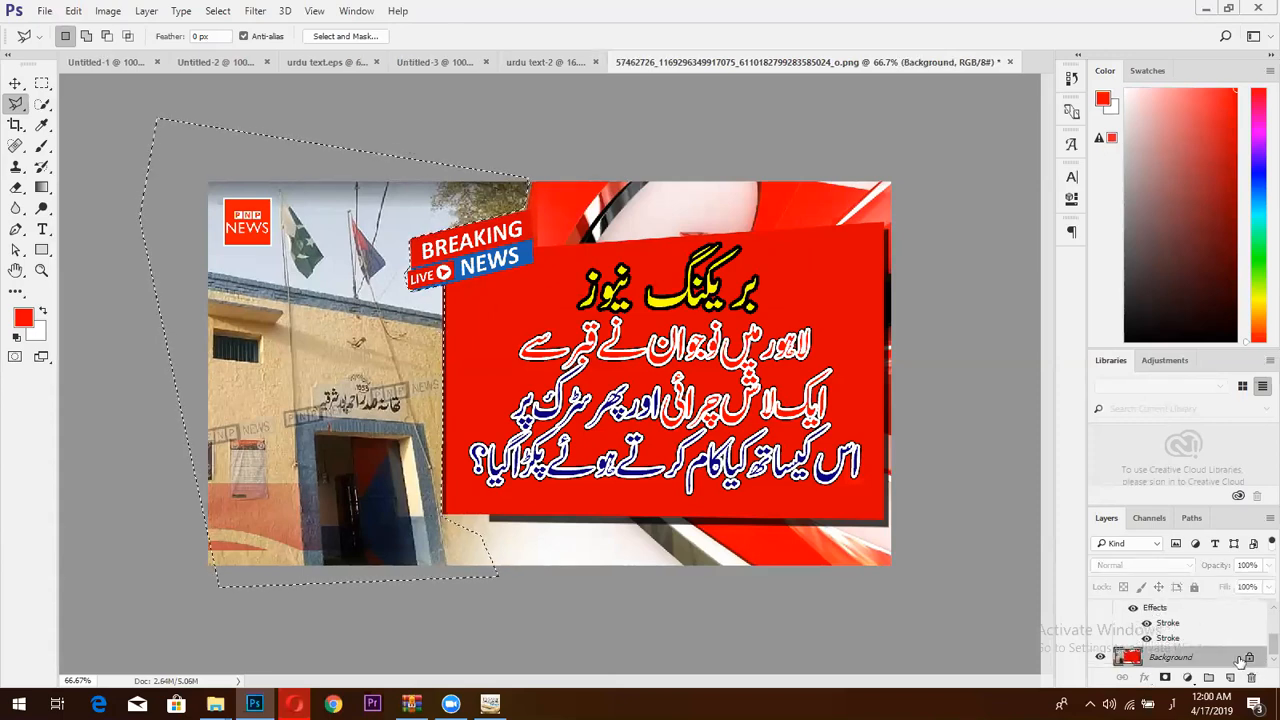
click(1249, 658)
key(Delete)
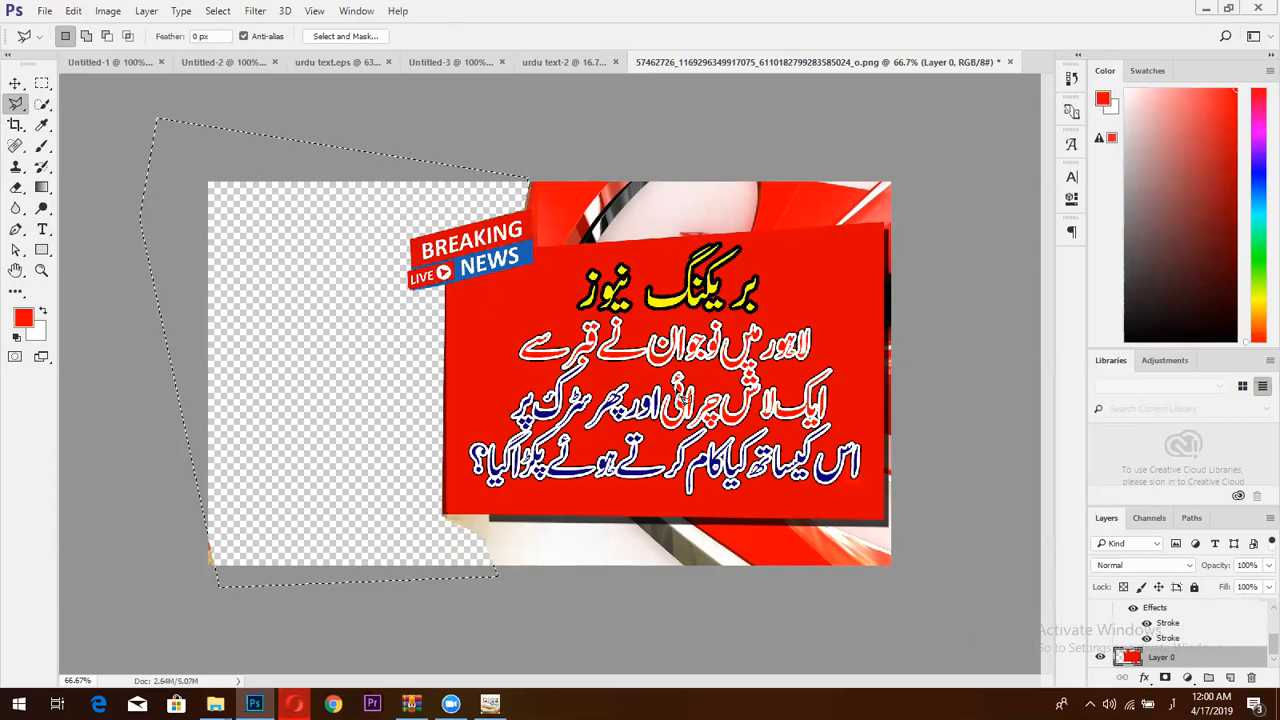
- Look through the open documents for a replacement picture and try to carry the photo from Untitled-3 into the news template
click(563, 63)
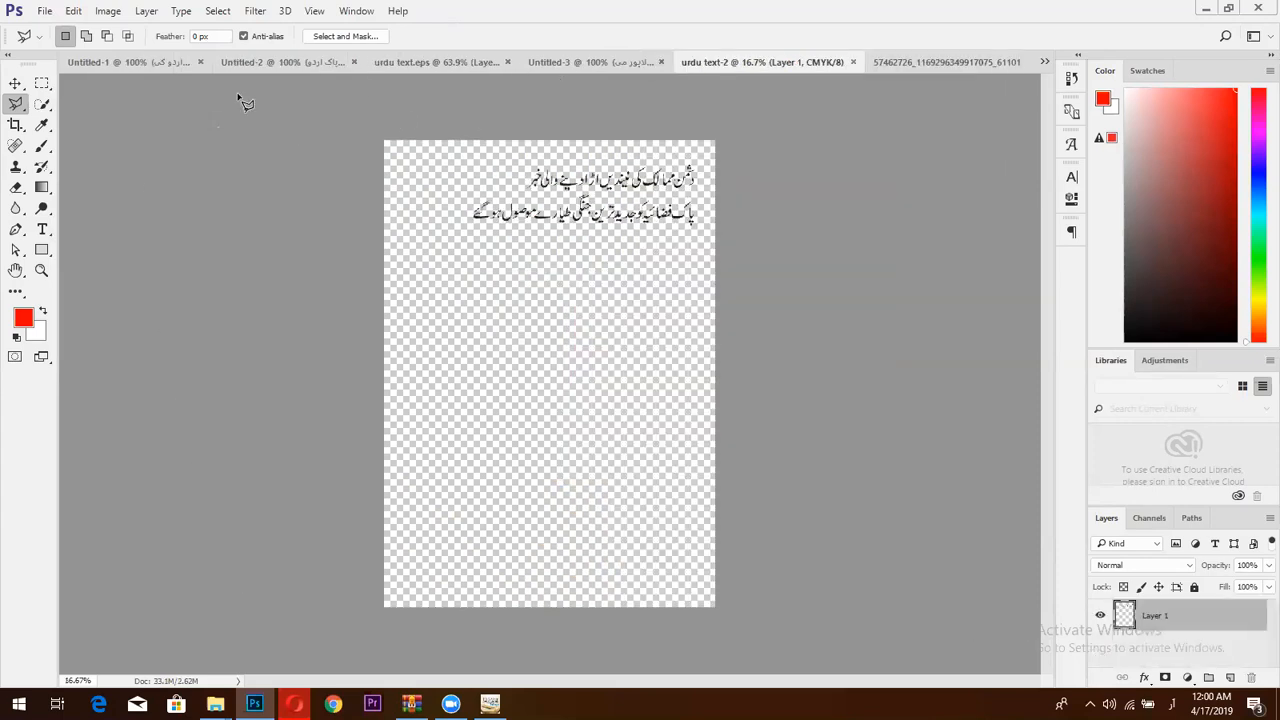
click(429, 63)
click(300, 66)
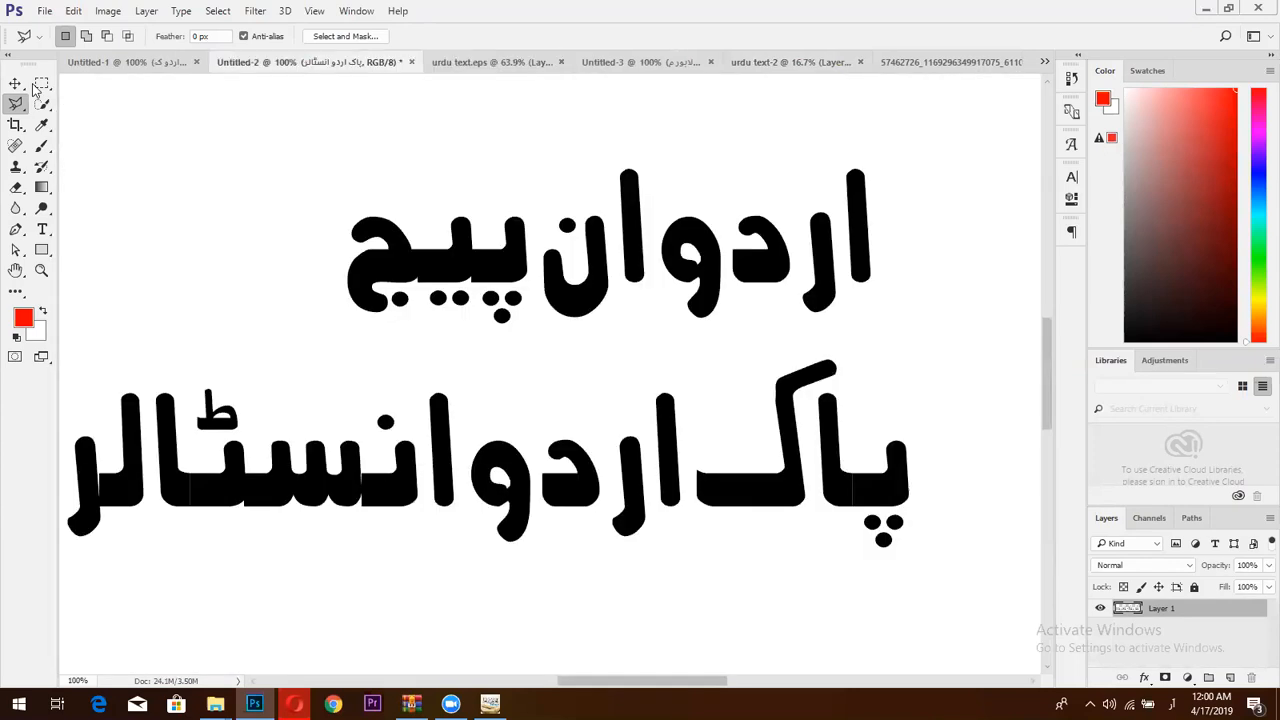
click(765, 67)
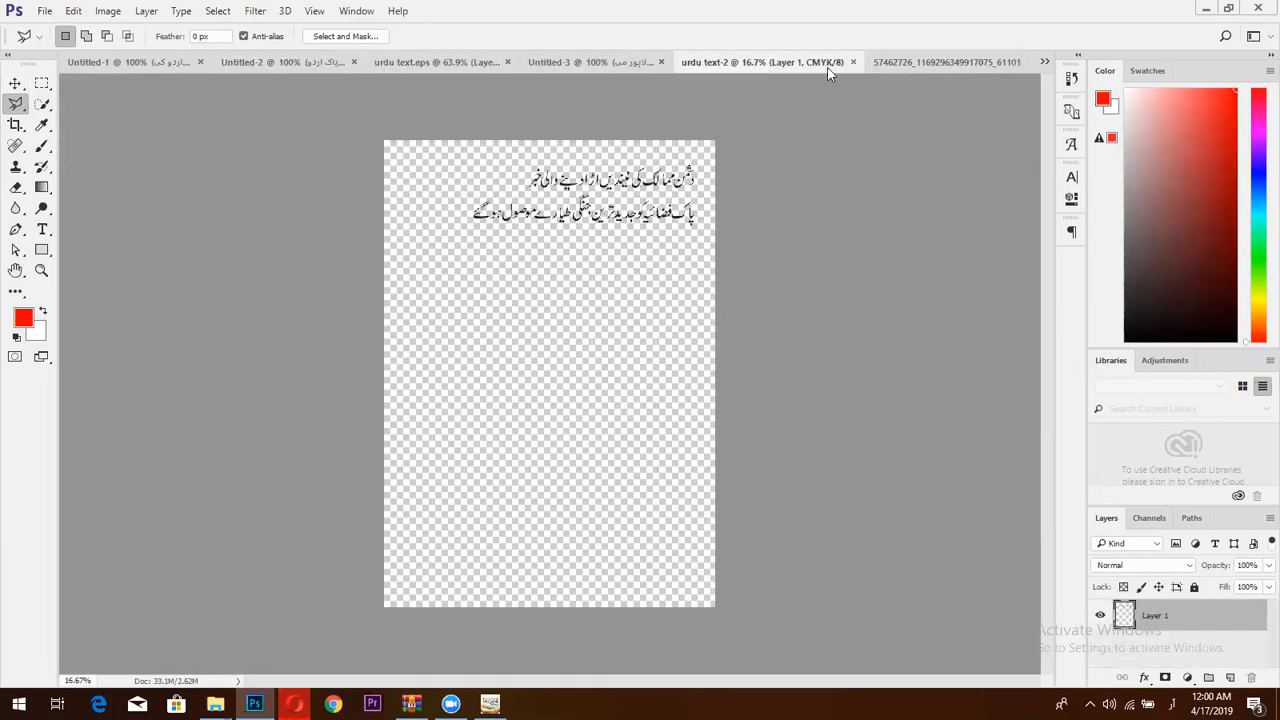
click(900, 60)
click(537, 62)
click(463, 62)
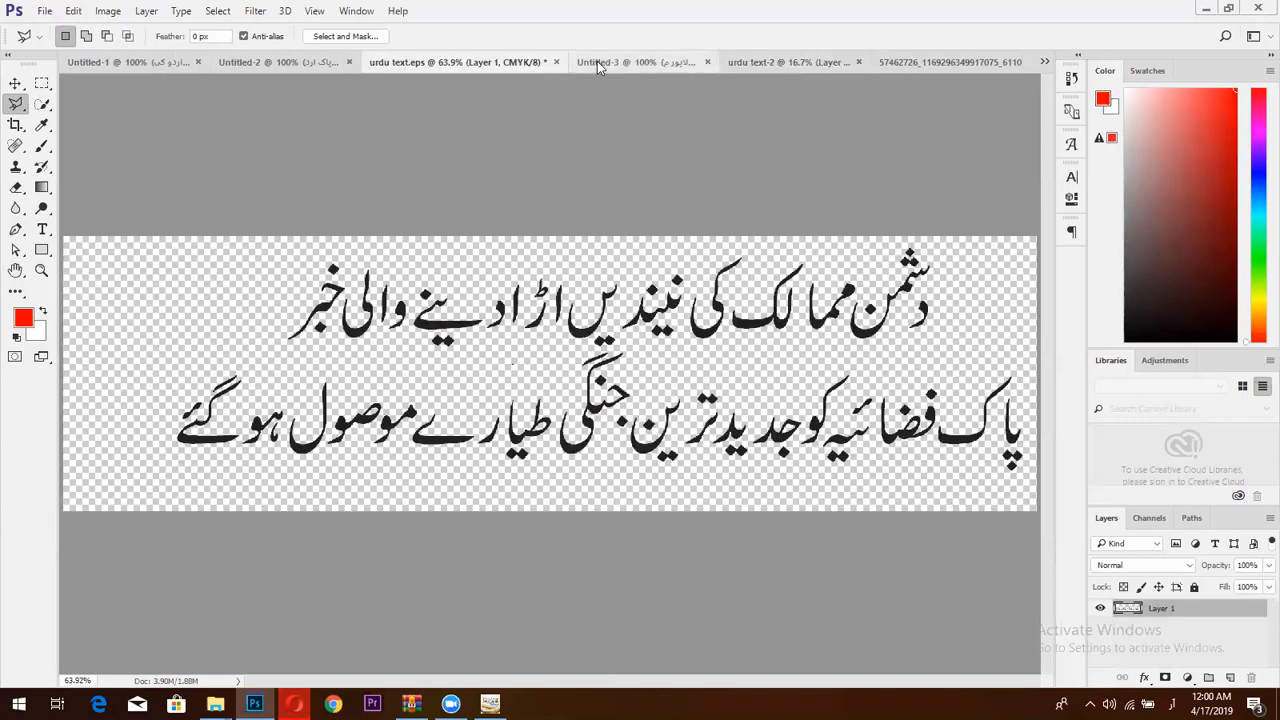
click(597, 62)
click(17, 84)
drag(708, 169, 887, 166)
click(964, 63)
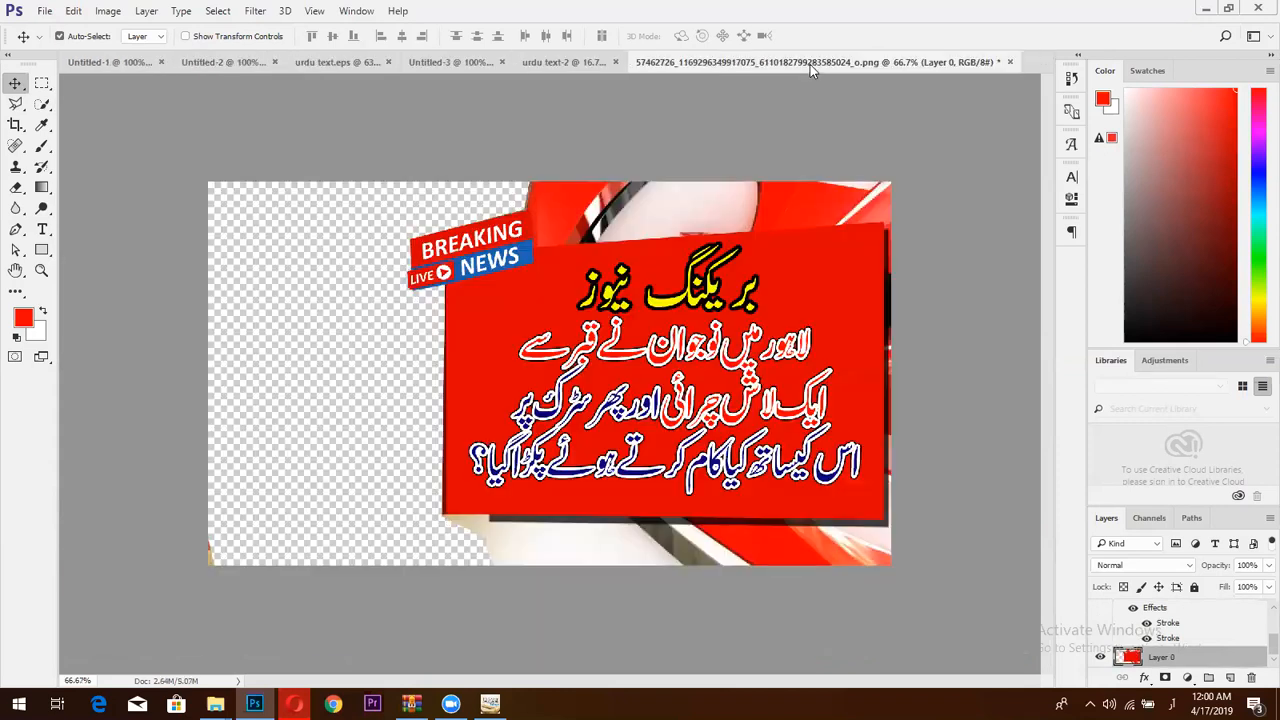
- Bring the tagged-feet photo from Untitled-3 into the news template and position it beneath Layer 0, filling the cleared area
click(583, 63)
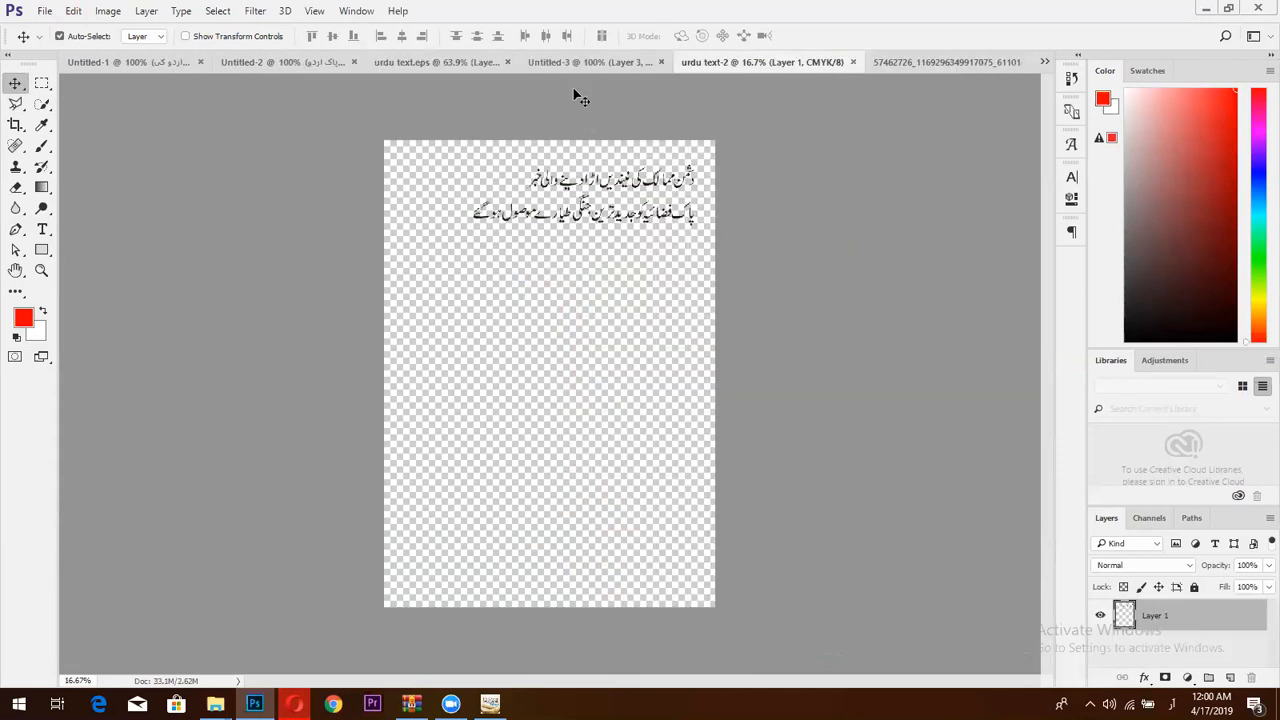
click(540, 62)
drag(592, 226, 628, 278)
drag(810, 228, 448, 312)
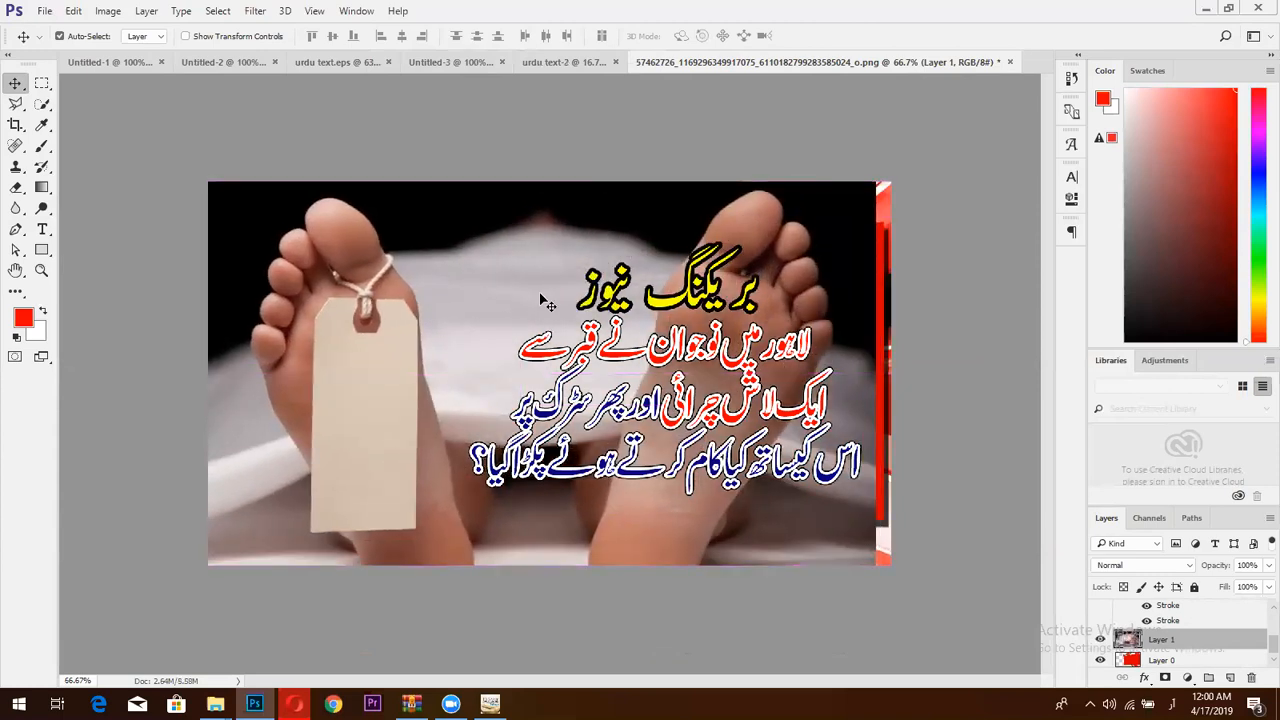
mouse_move(1180, 642)
mouse_down()
mouse_move(1183, 678)
mouse_move(1186, 619)
mouse_move(1187, 634)
mouse_up()
drag(378, 366, 343, 368)
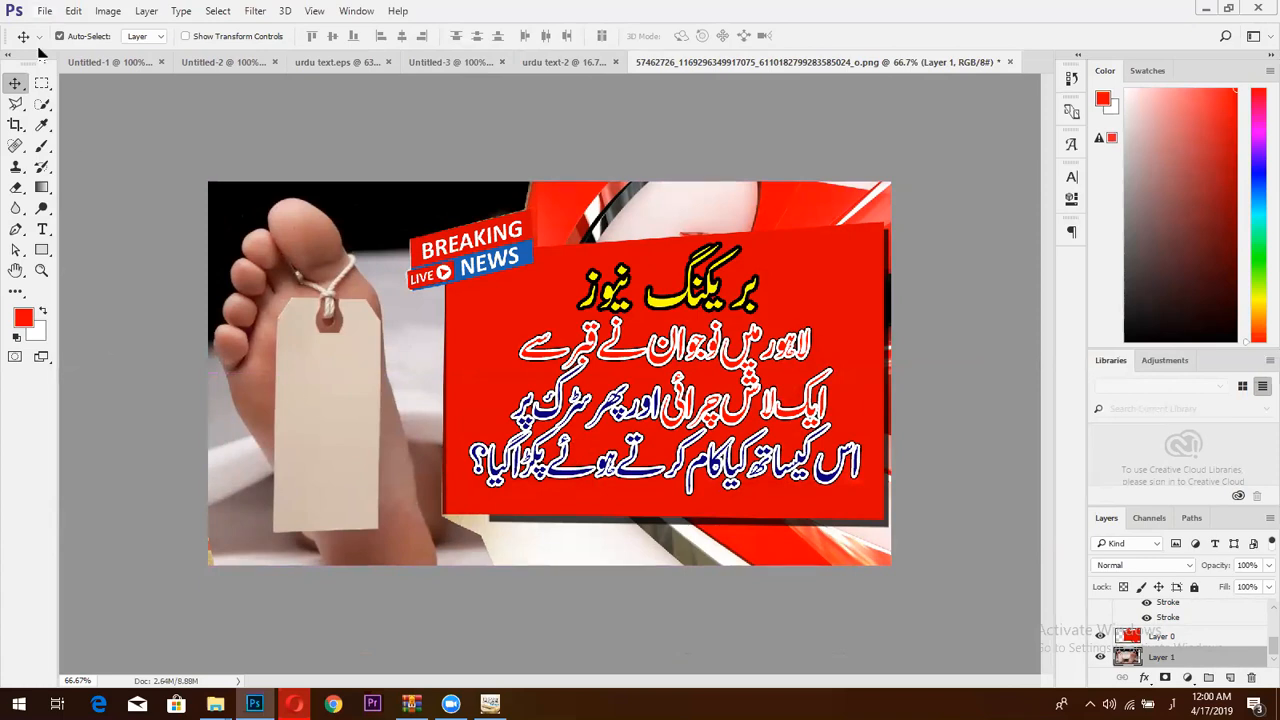
- Create a 1280 x 720 px document from the HDV/HDTV 720p preset and bring the tagged-feet photo into it from the news template
key(alt+f)
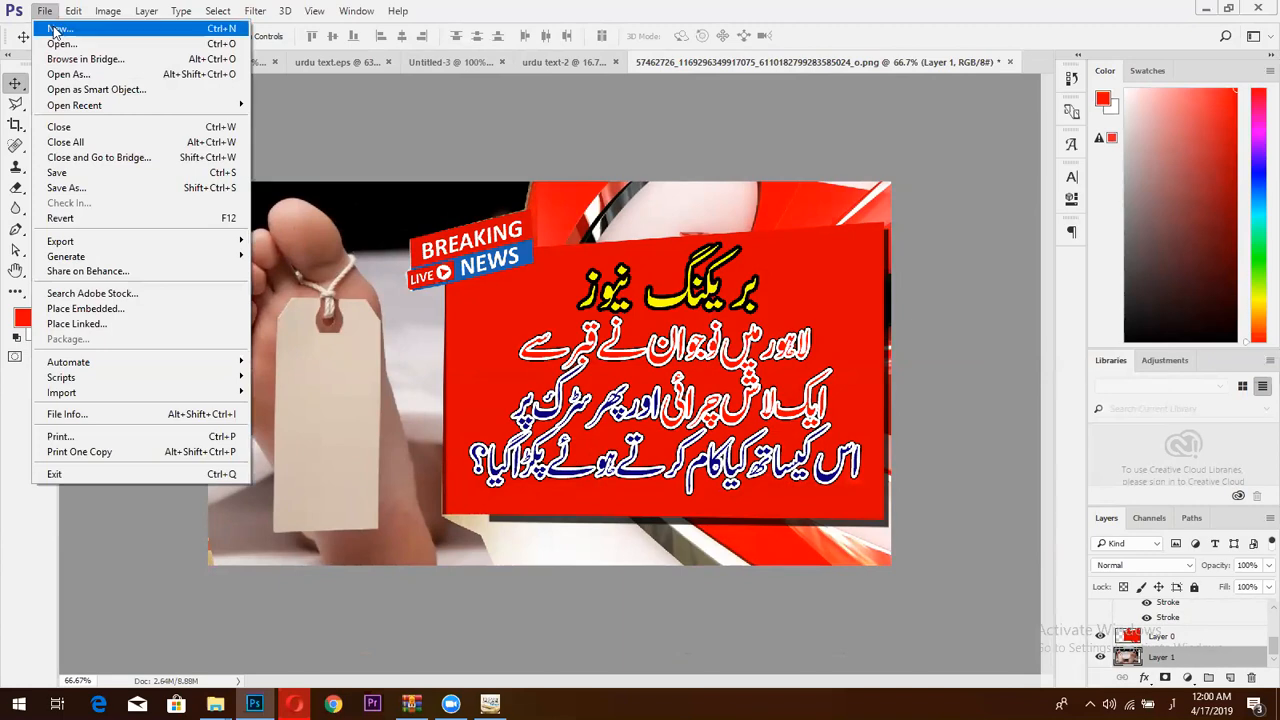
click(55, 30)
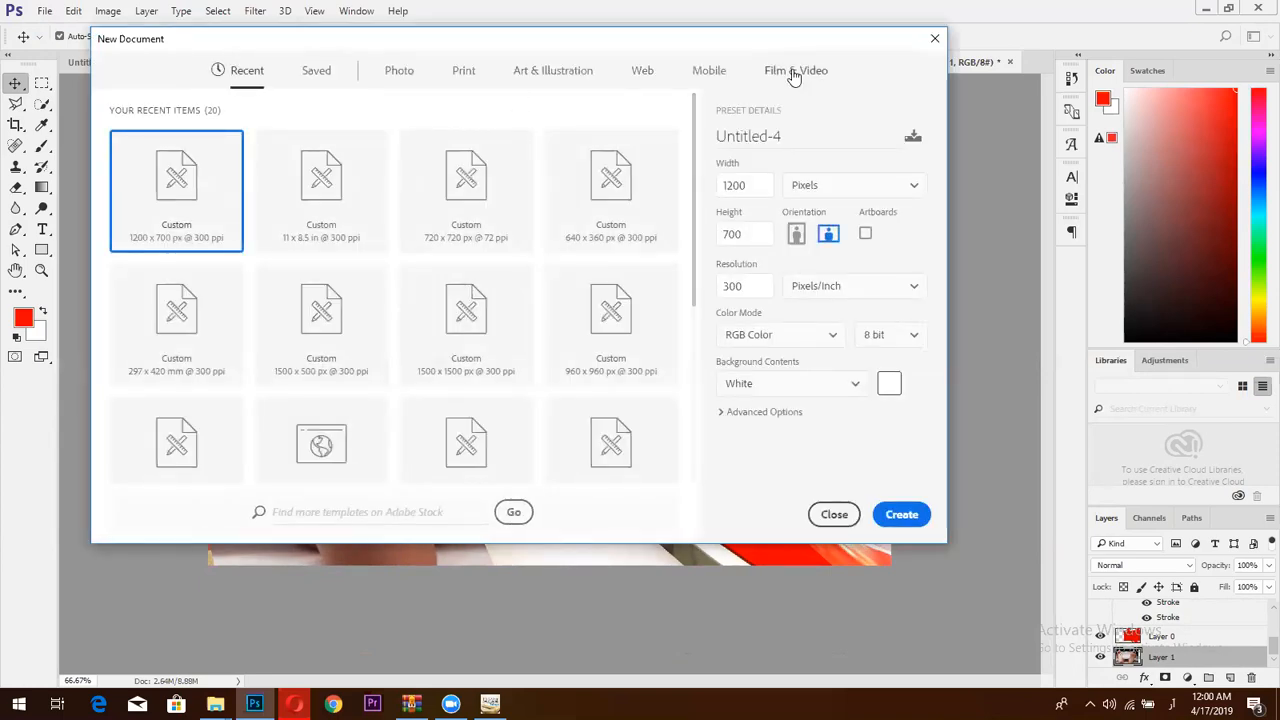
click(793, 72)
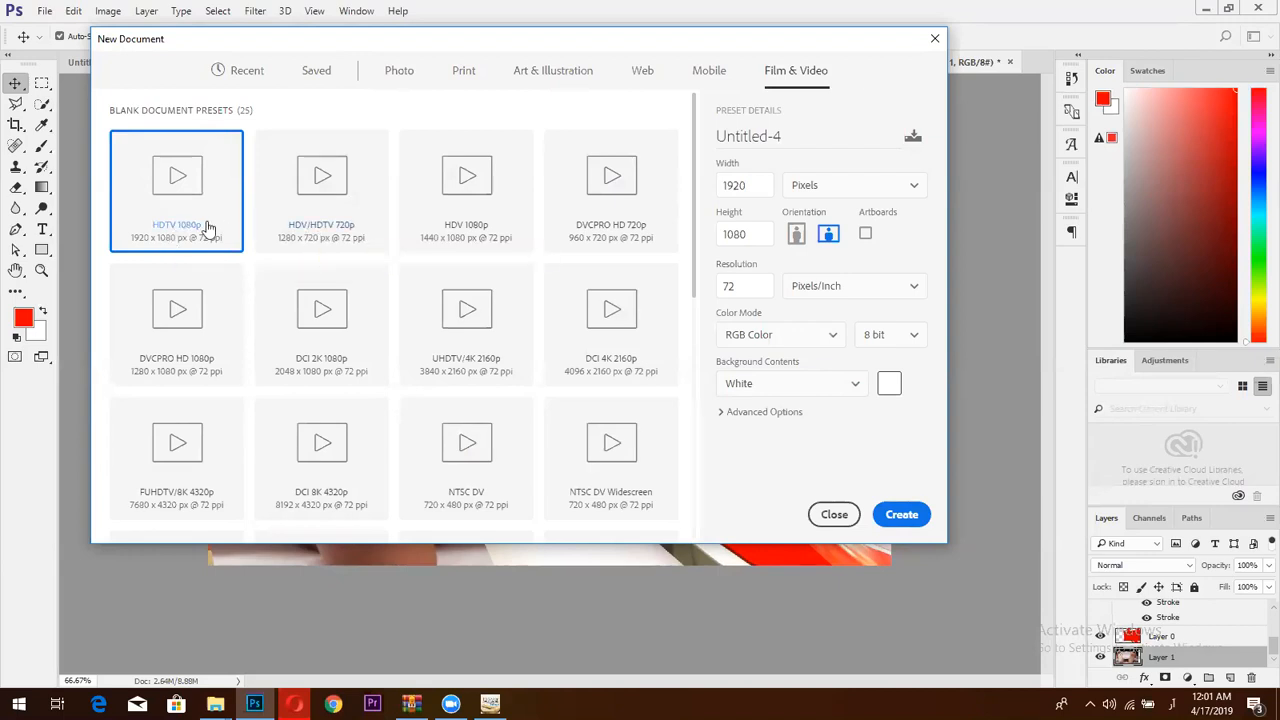
click(314, 245)
click(898, 518)
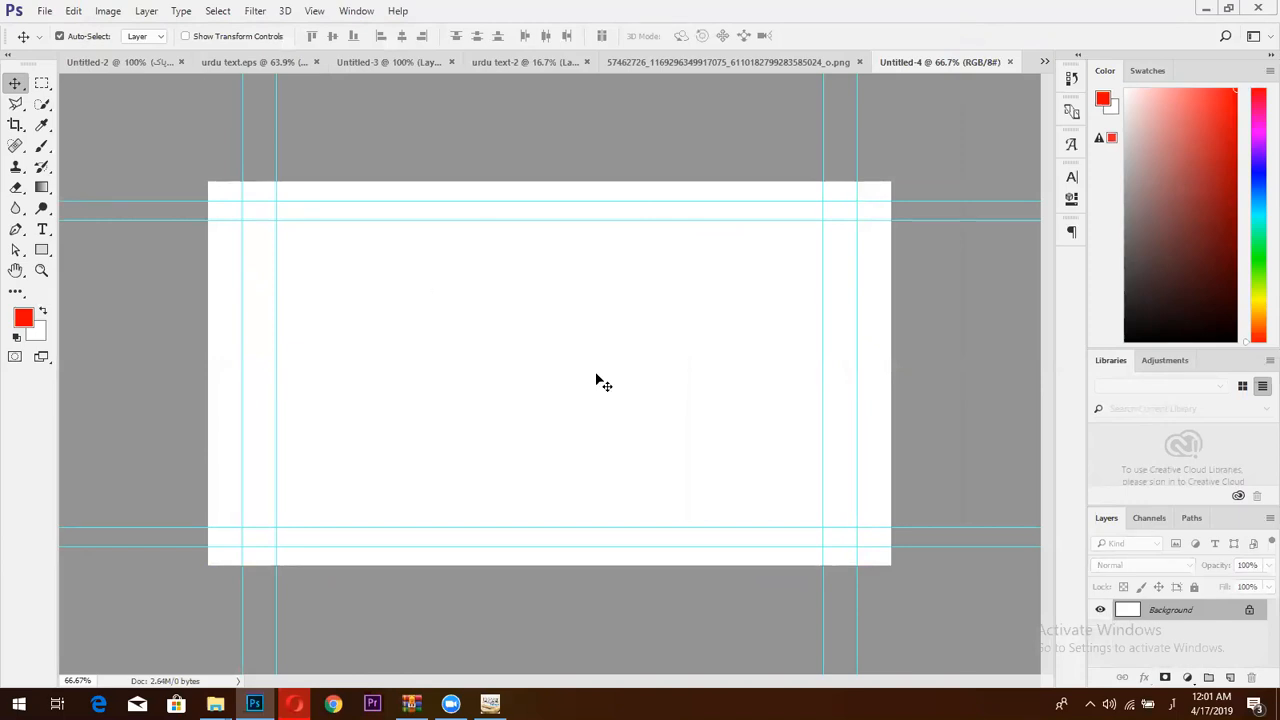
click(677, 62)
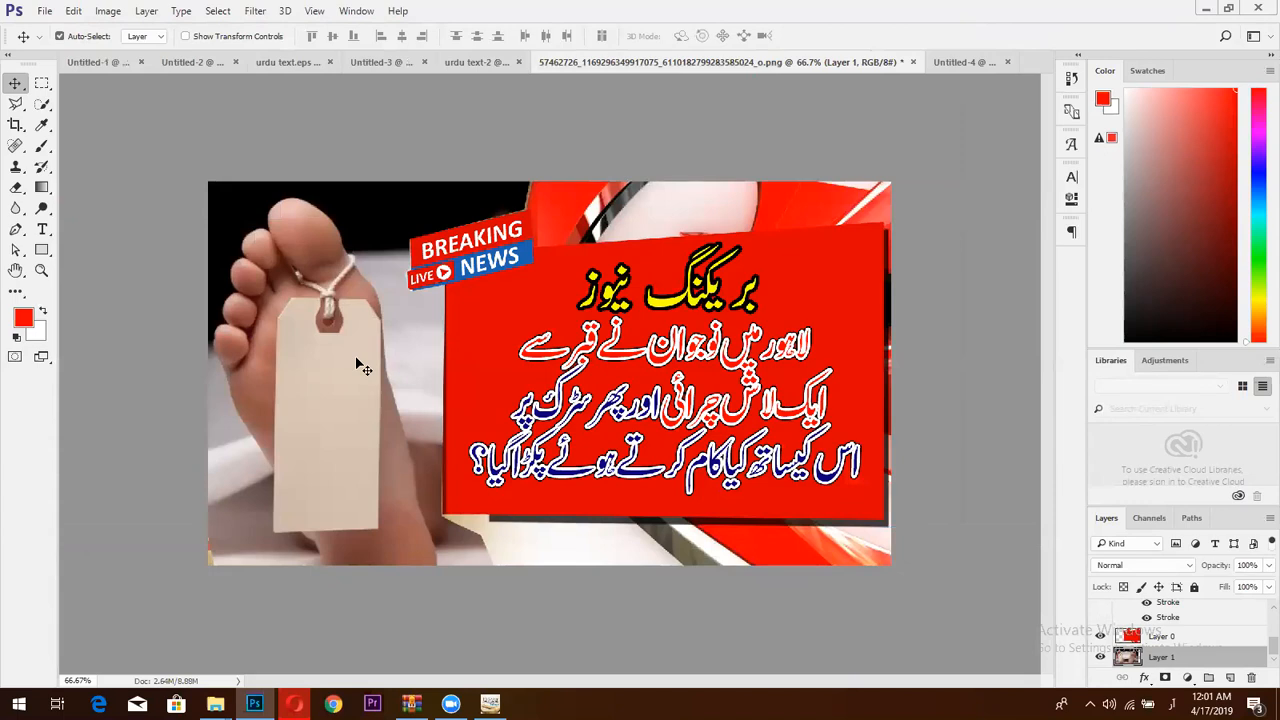
drag(362, 367, 491, 376)
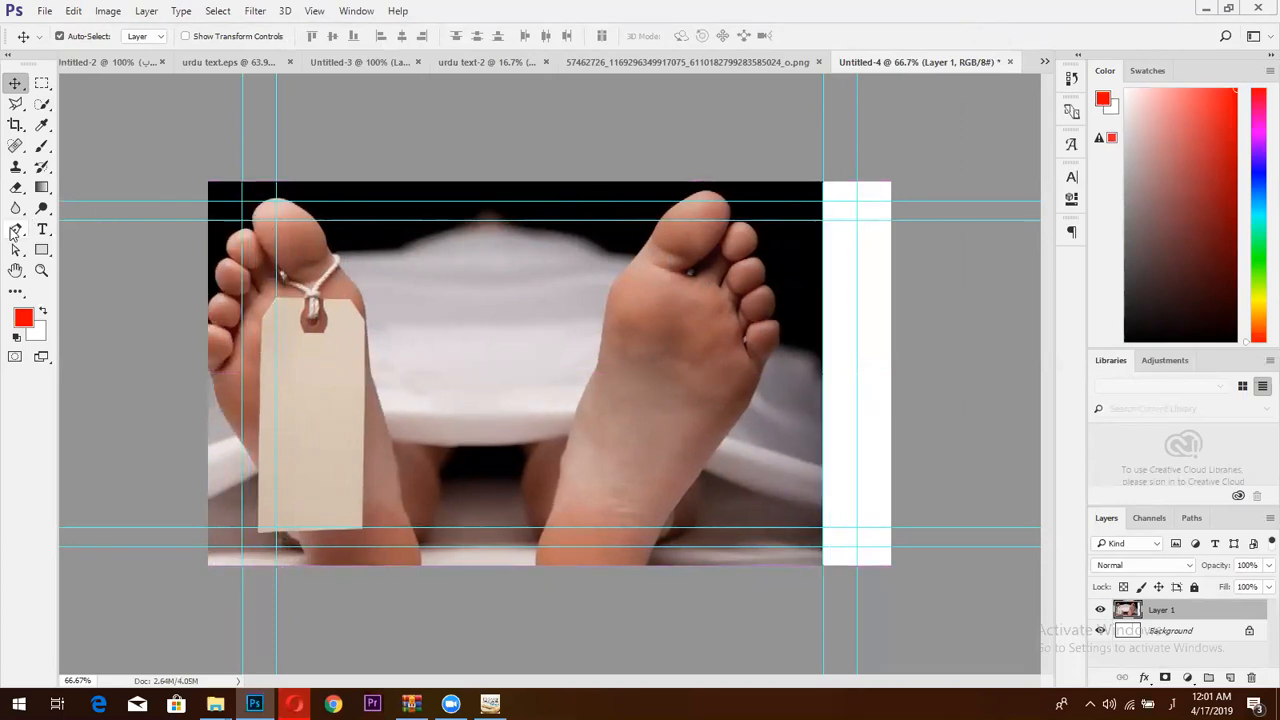
- Draw a rectangle about 1149 x 1617 px over most of the photo, with no stroke and a red fill
click(41, 251)
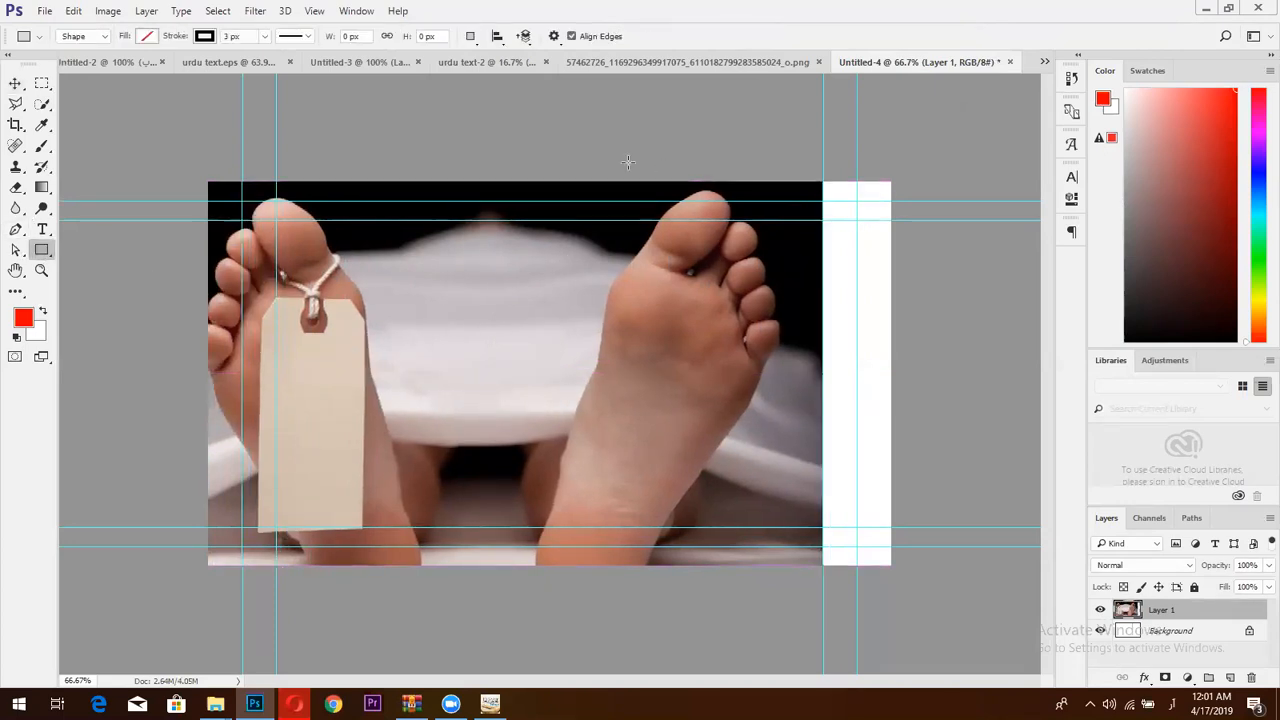
drag(650, 155, 954, 586)
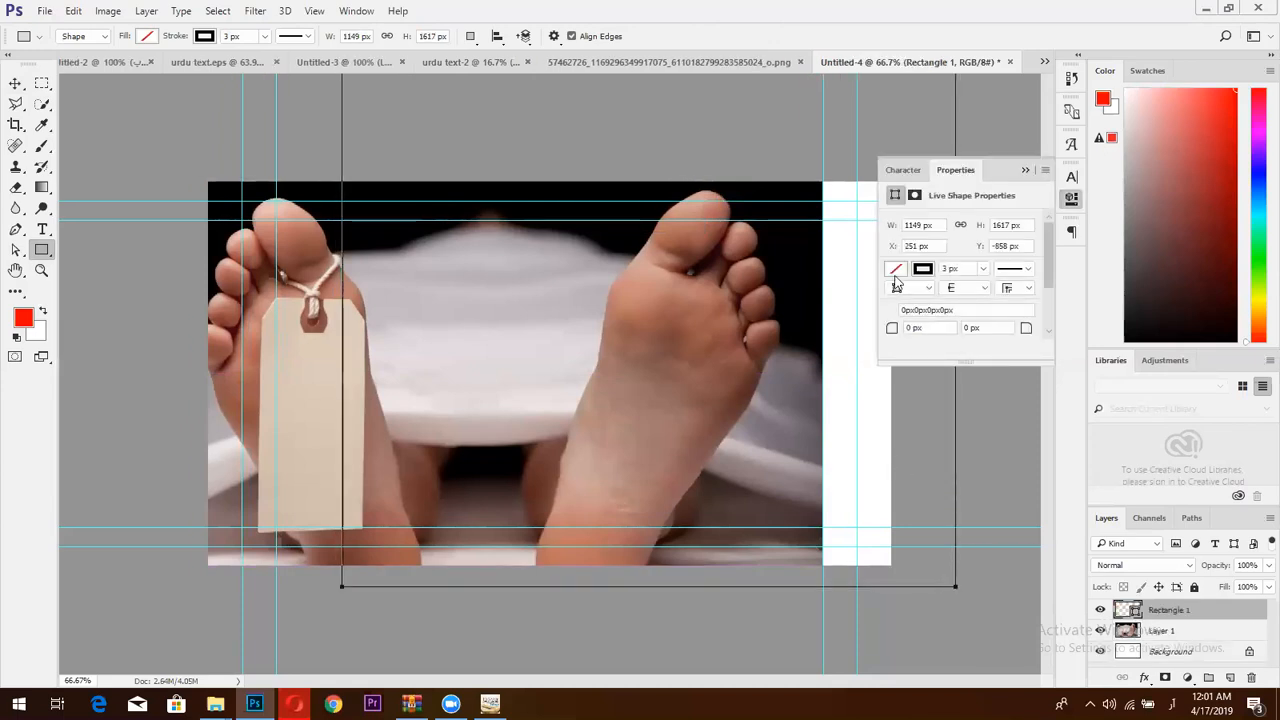
click(896, 269)
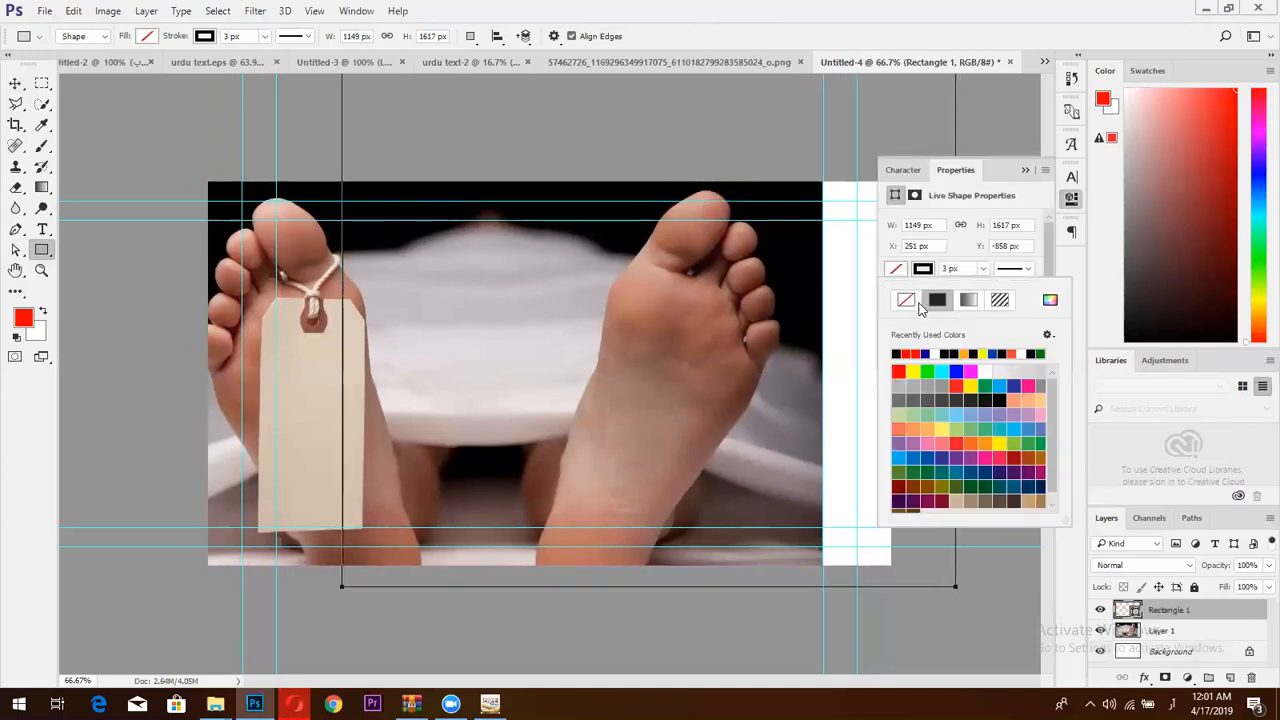
click(906, 301)
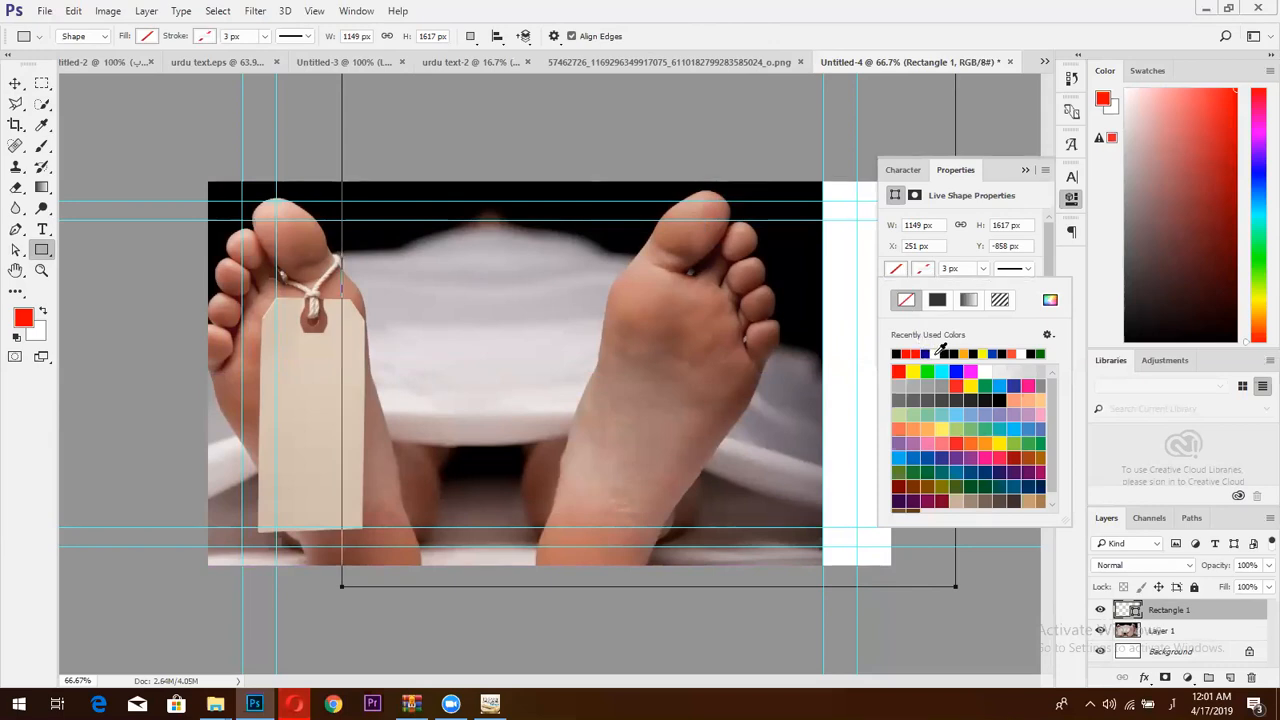
click(920, 353)
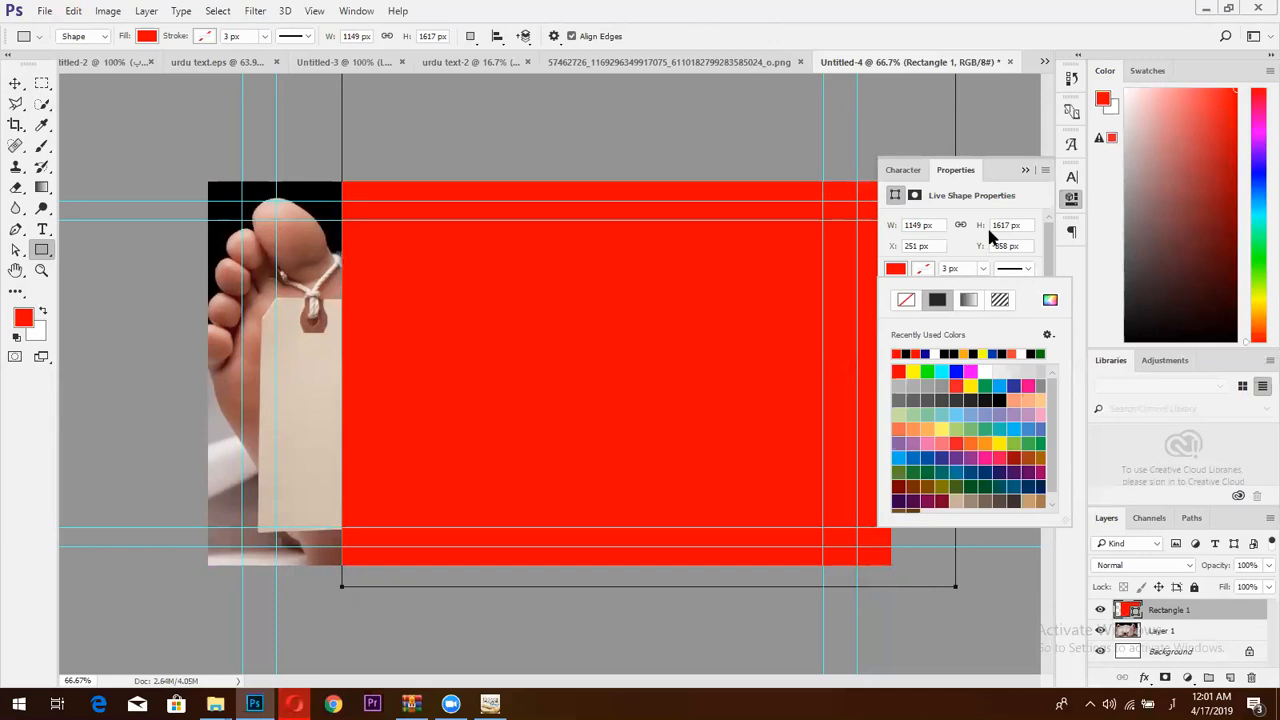
click(1028, 170)
- Rotate the red rectangle about 18 degrees and position it as a slanted panel beside the tagged foot
click(15, 83)
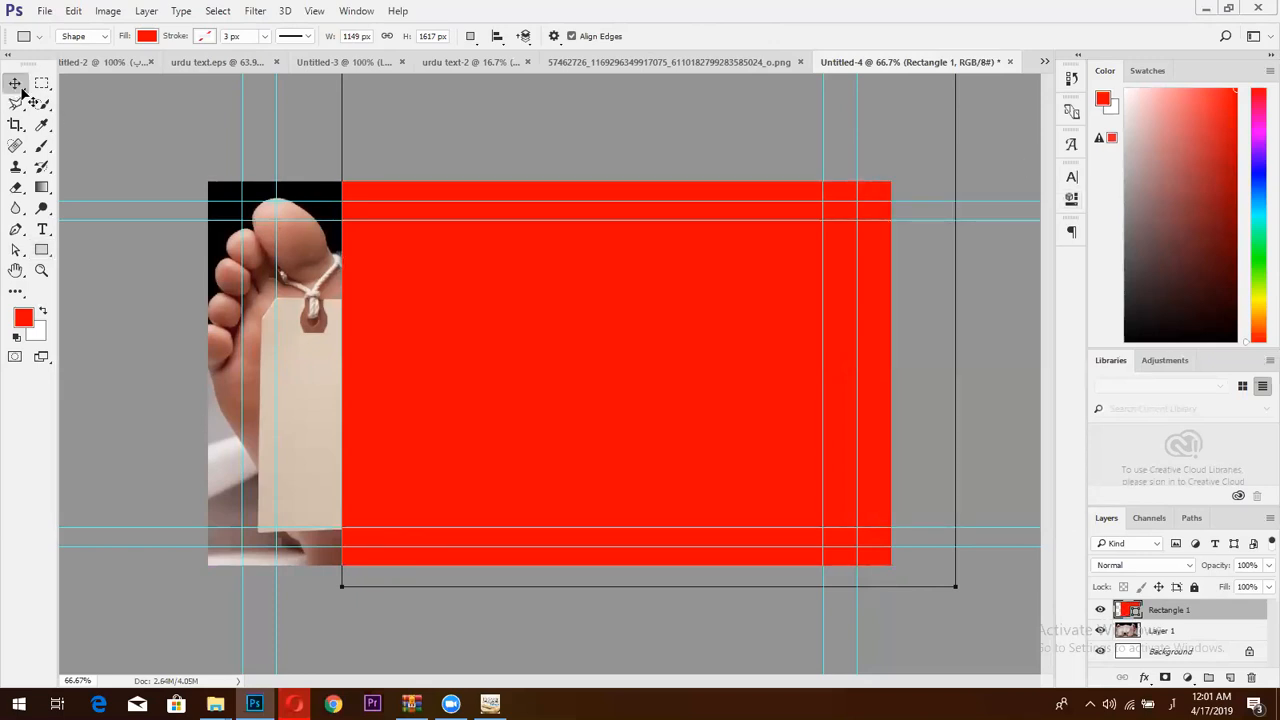
key(ctrl+t)
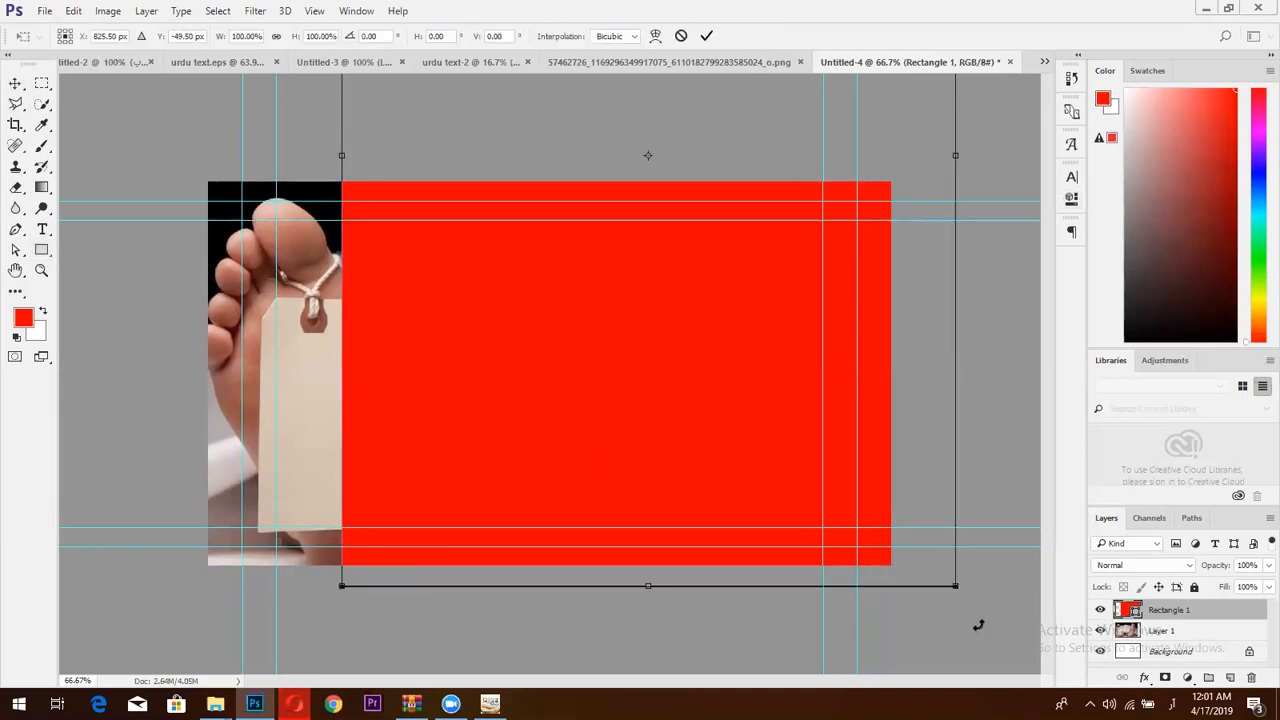
drag(966, 626, 826, 668)
mouse_move(824, 543)
mouse_down()
mouse_move(757, 464)
mouse_move(810, 540)
mouse_up()
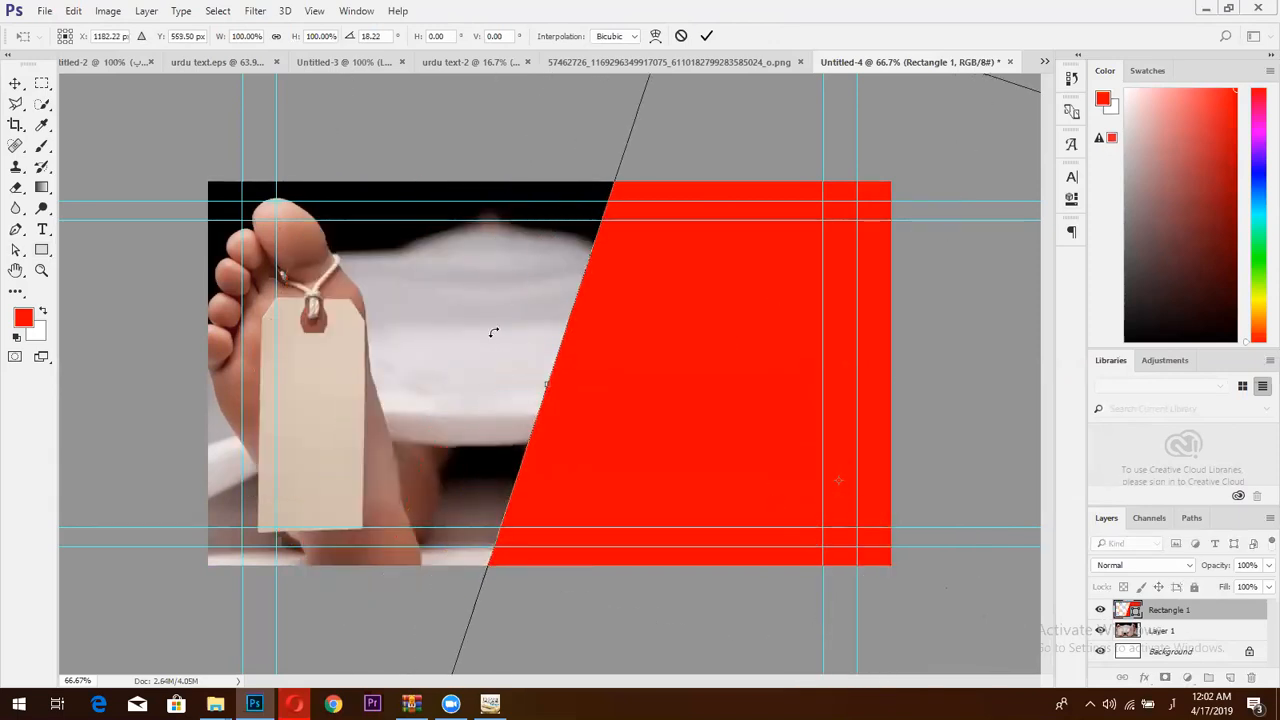
click(706, 36)
mouse_move(471, 328)
mouse_down()
mouse_move(309, 321)
mouse_move(467, 320)
mouse_up()
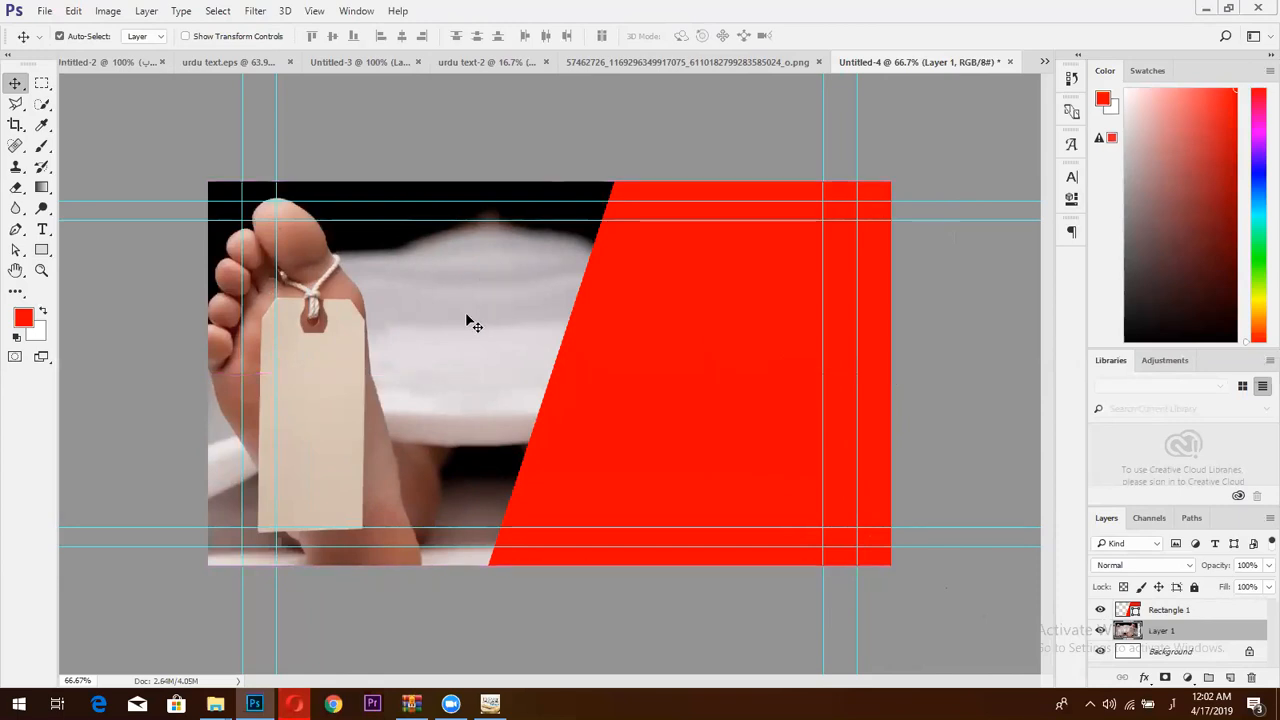
drag(770, 300, 679, 303)
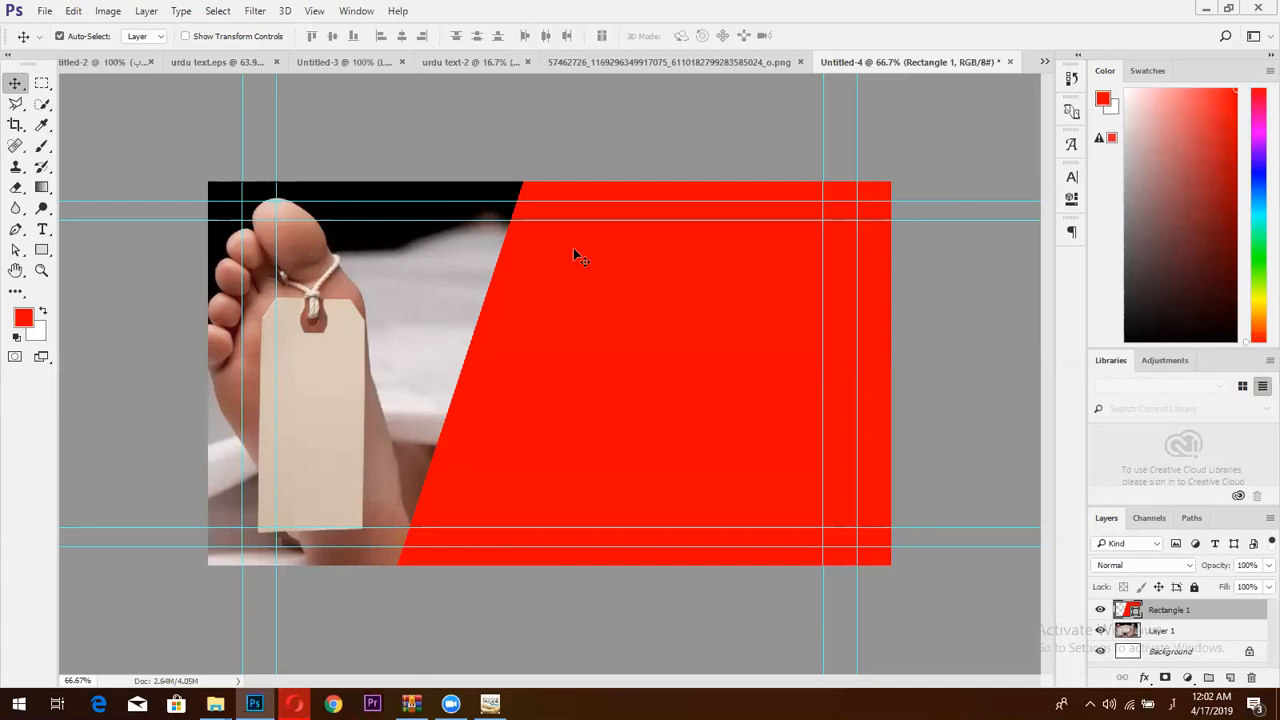
- Copy the three-line Urdu headline from the news template onto the red panel in Untitled-4
click(475, 61)
click(330, 60)
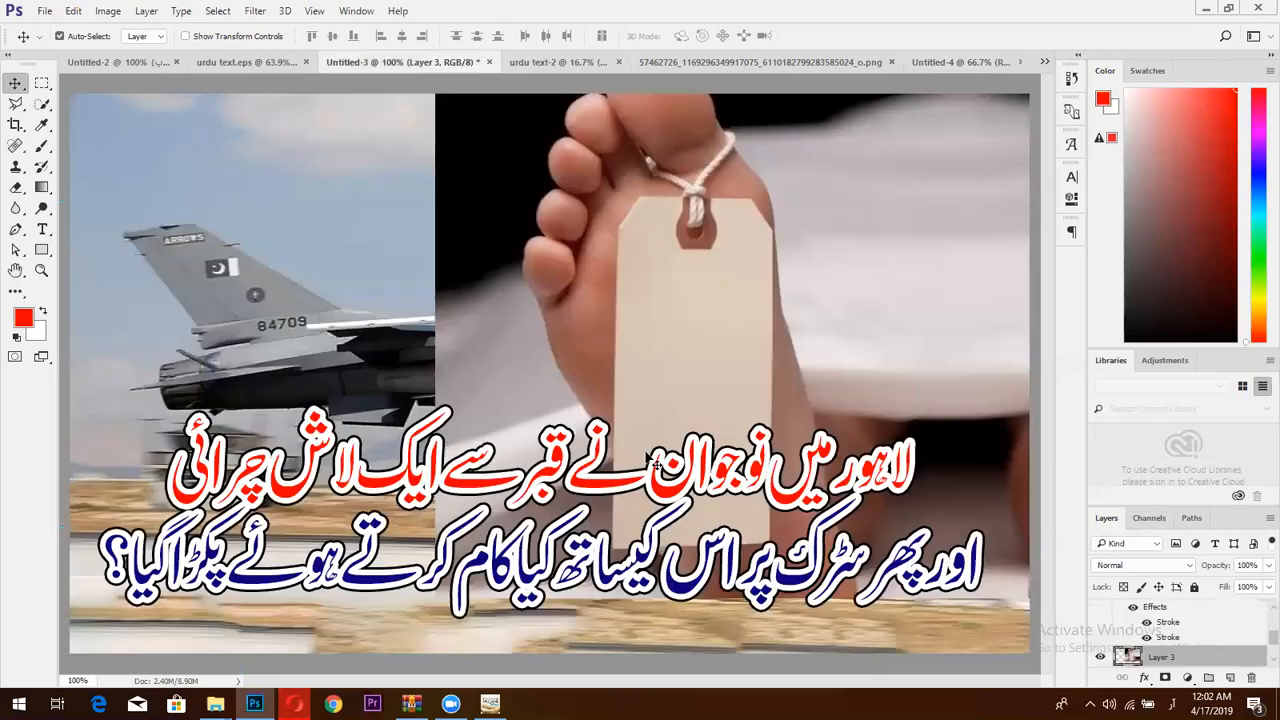
click(845, 56)
drag(724, 386, 694, 355)
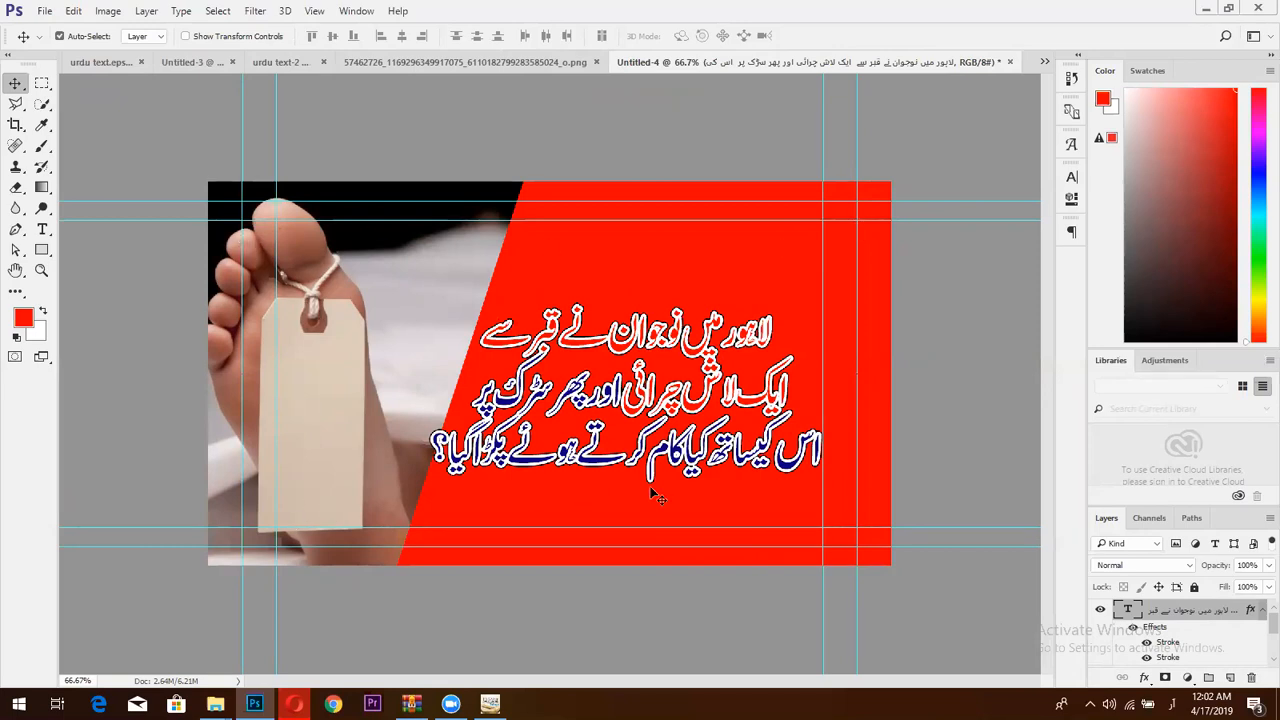
- Try to break the headline's first line before its last two words, قبر سے
click(45, 229)
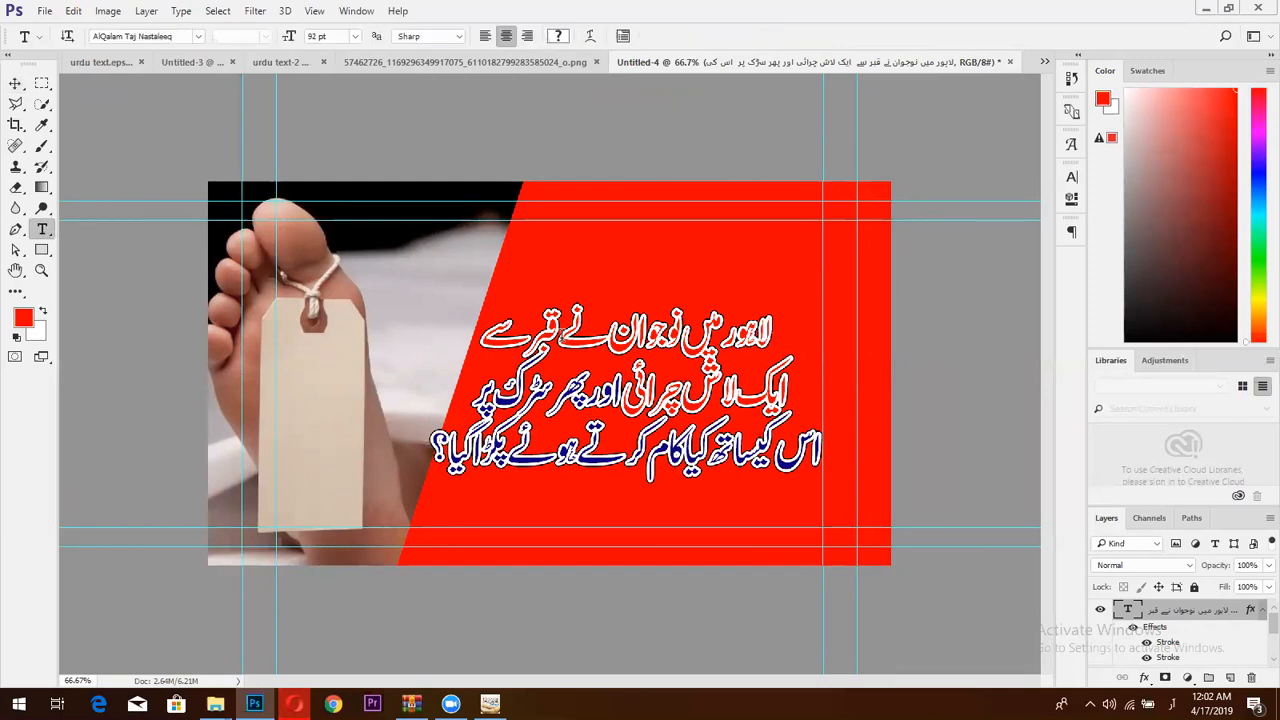
click(558, 334)
key(Return)
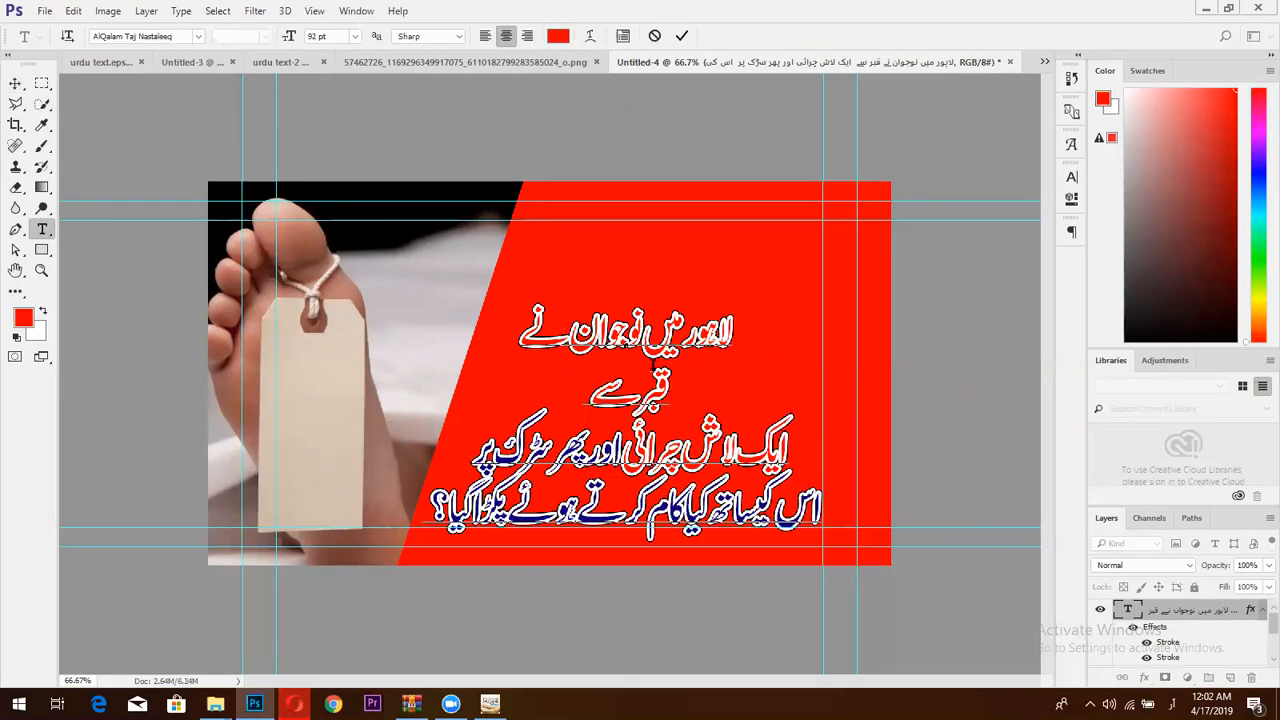
- Try to delete and retype the last words of the headline line beginning ایک لاش, and commit the text edit
click(791, 448)
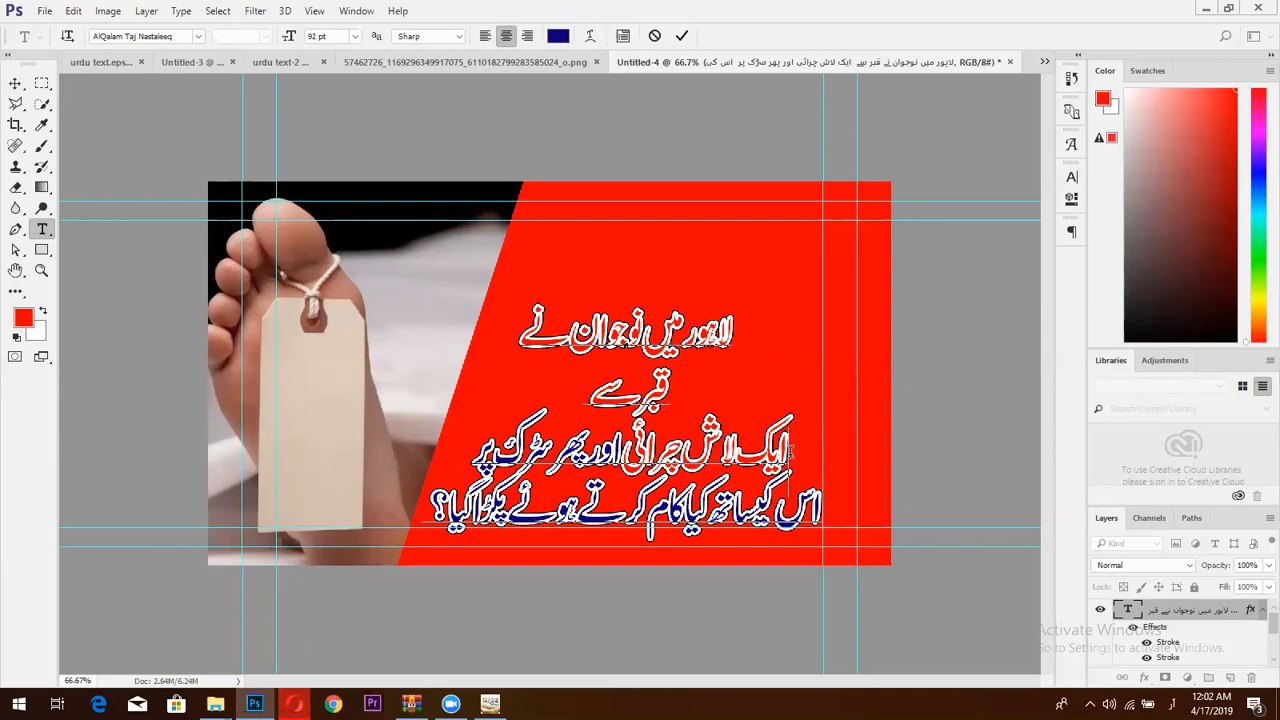
key(BackSpace)
key(BackSpace)
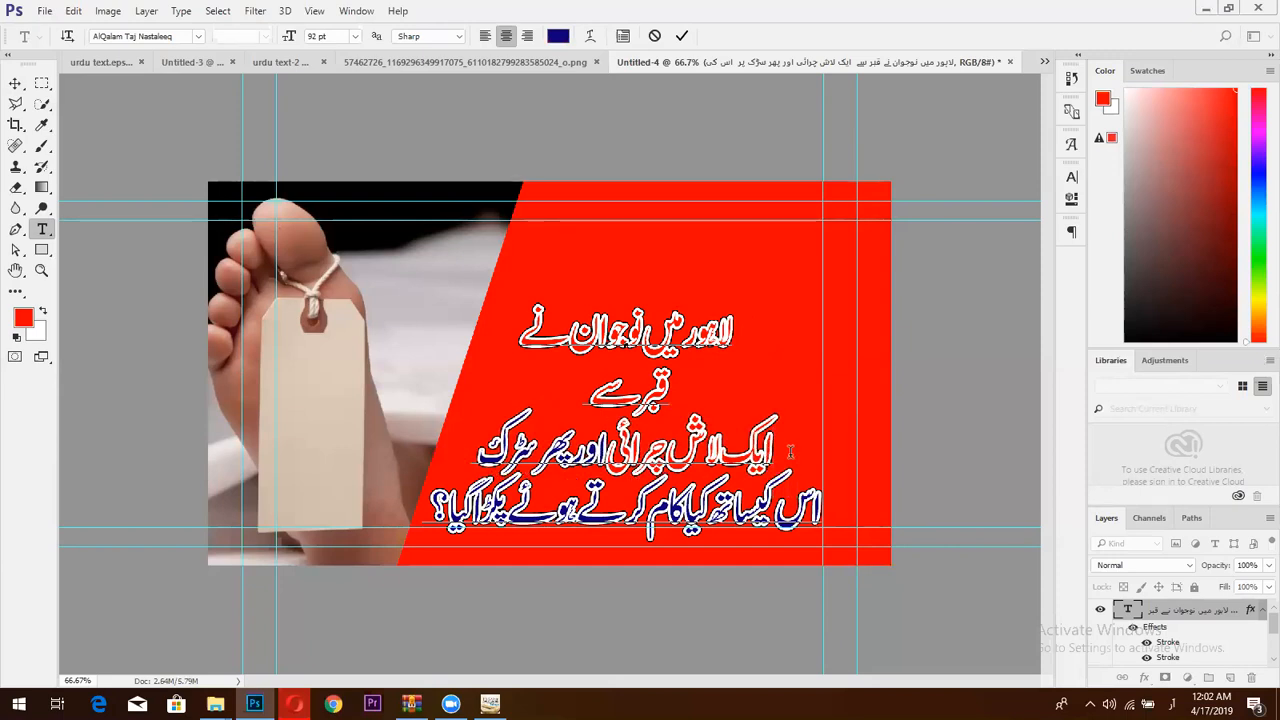
key(BackSpace)
key(BackSpace)
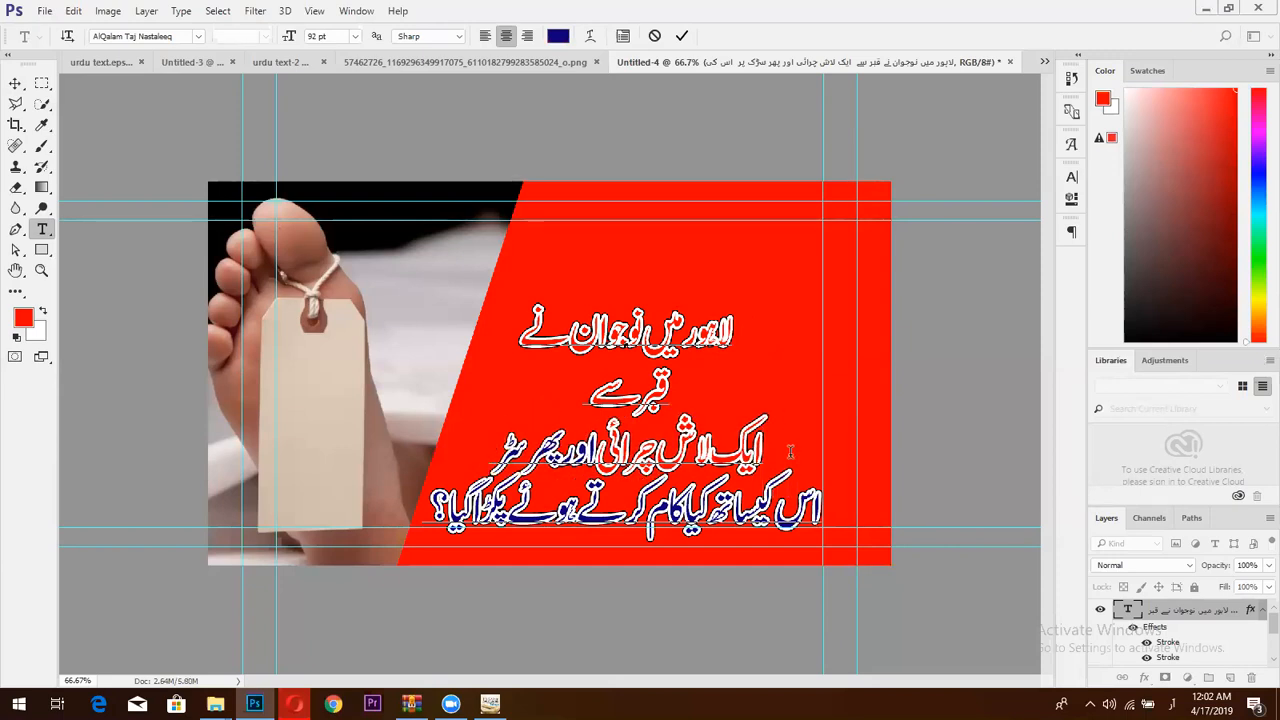
text(ز)
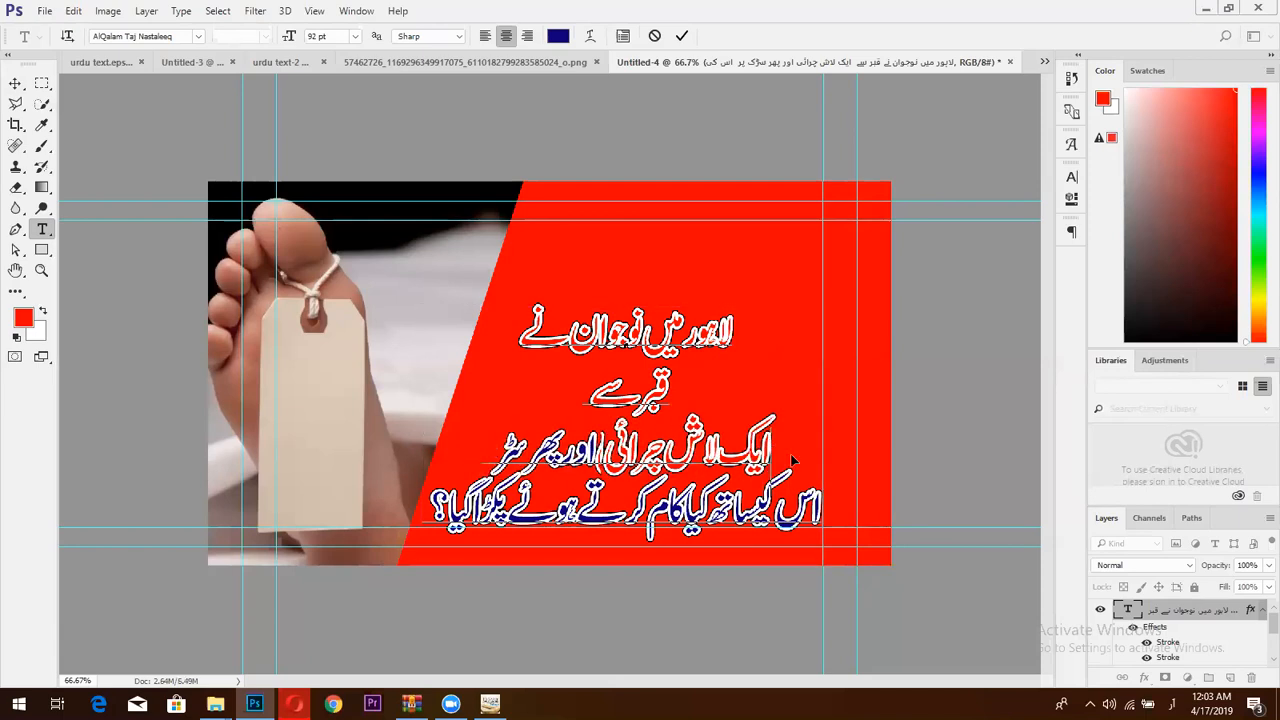
text(ز)
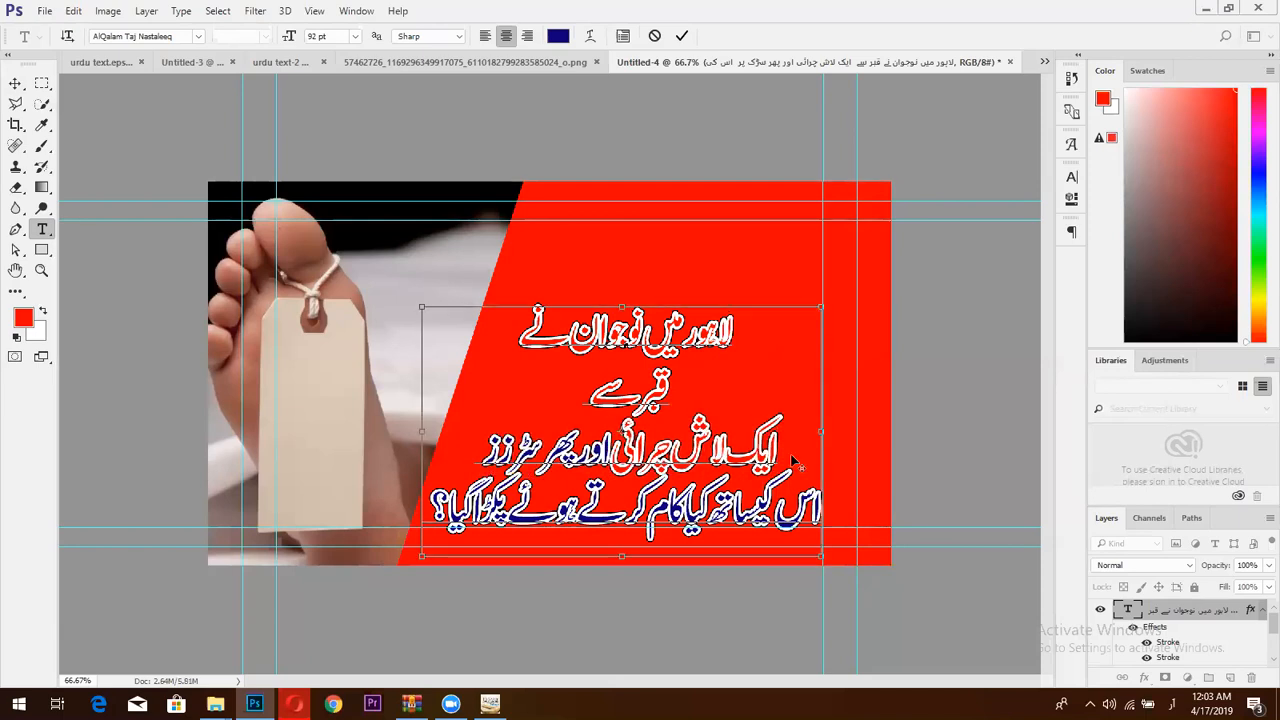
key(ctrl+z)
key(ctrl+z)
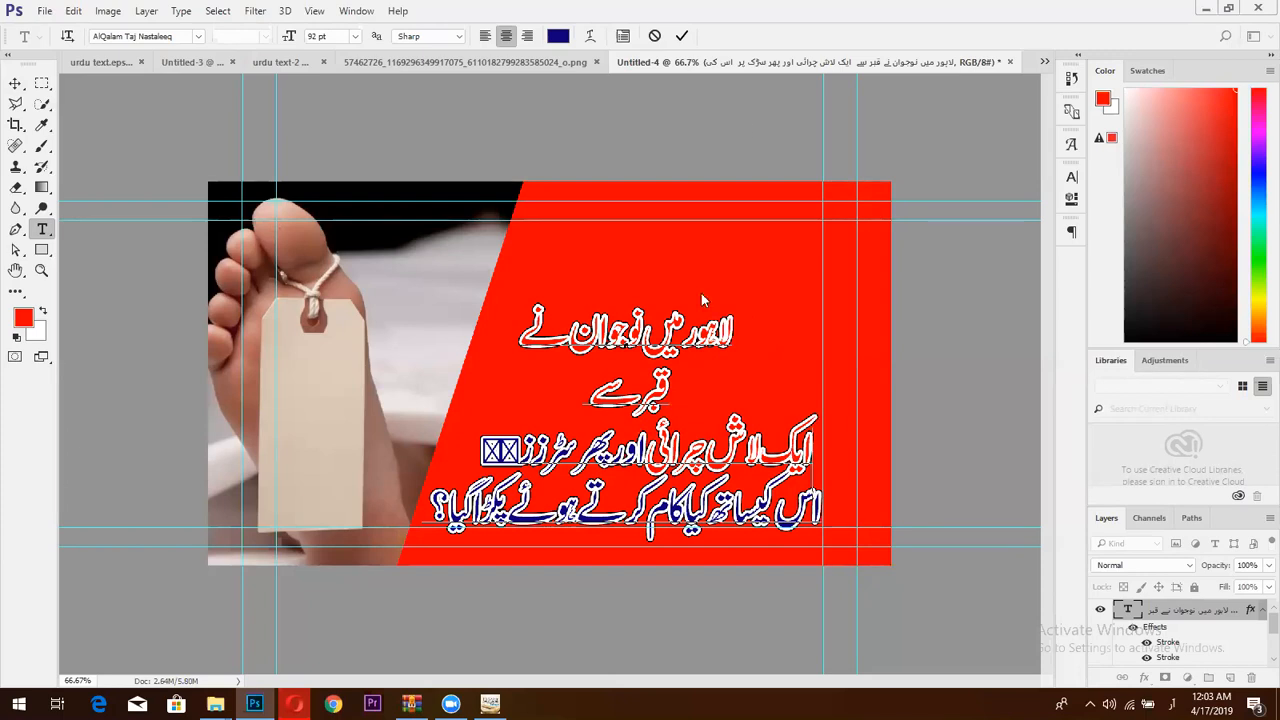
click(681, 35)
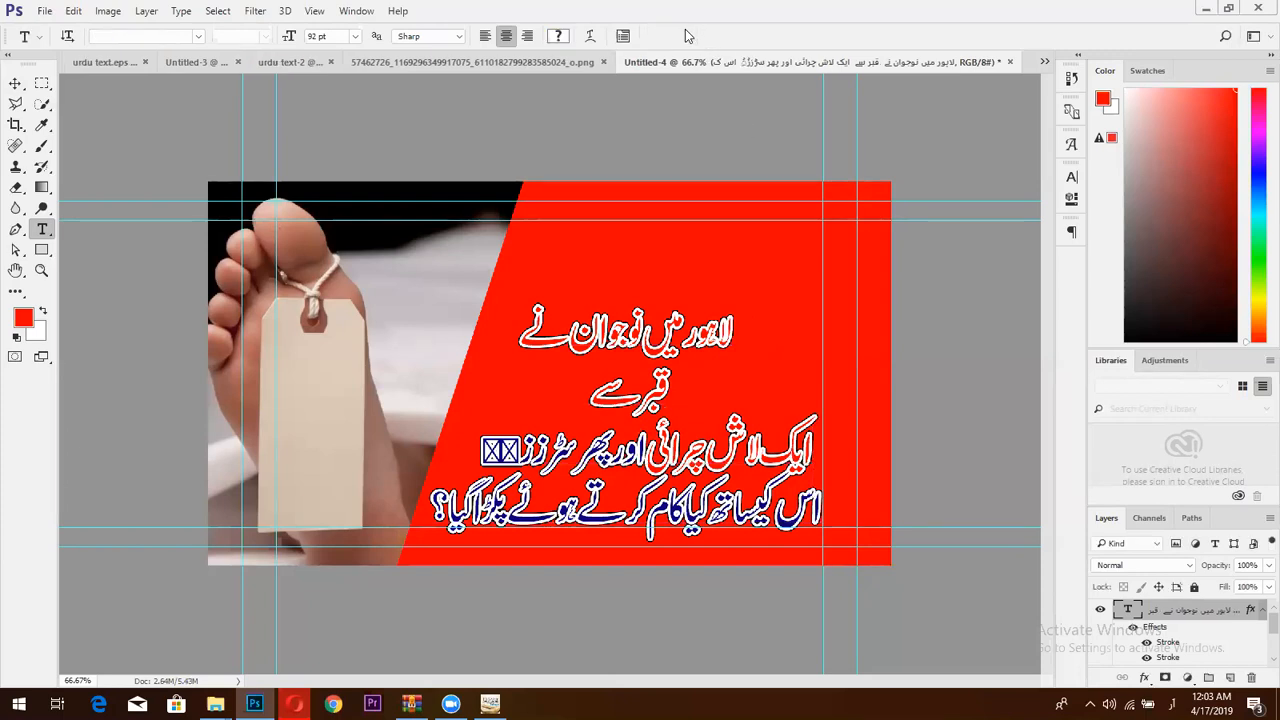
- Undo the headline text edits and the placement of the headline in Untitled-4
key(ctrl+z)
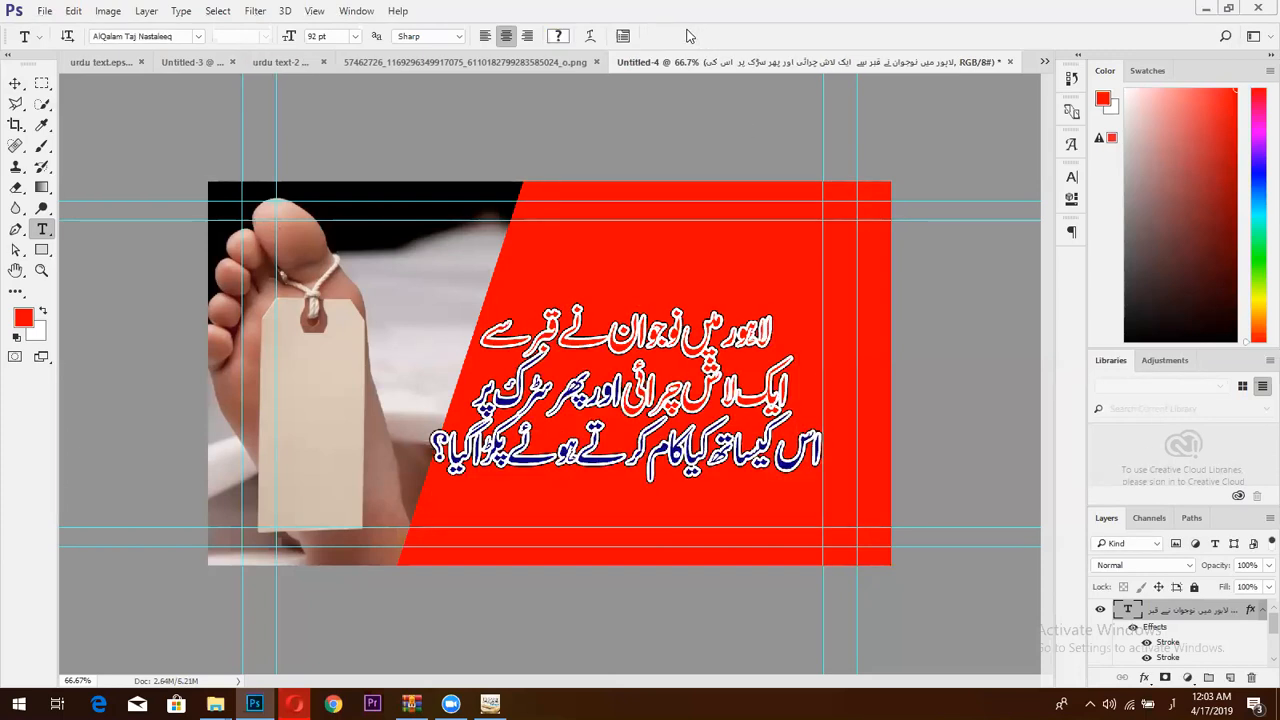
key(ctrl+z)
key(ctrl+z)
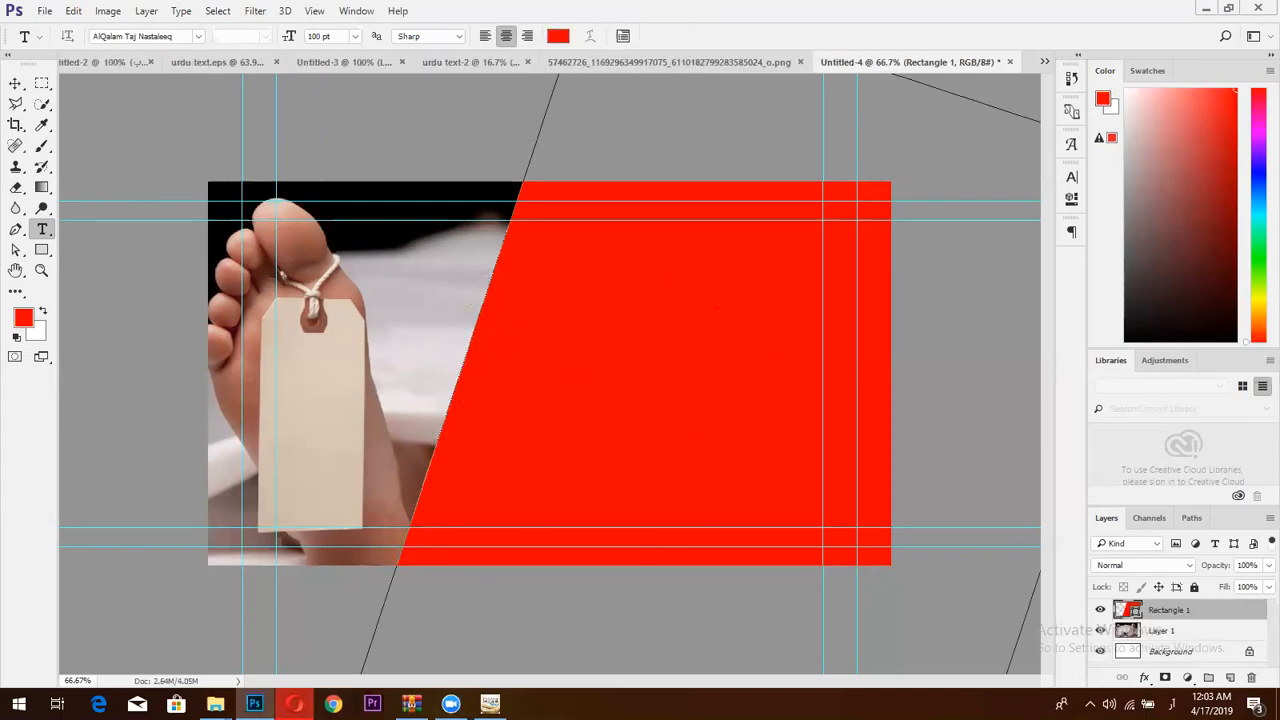
click(293, 703)
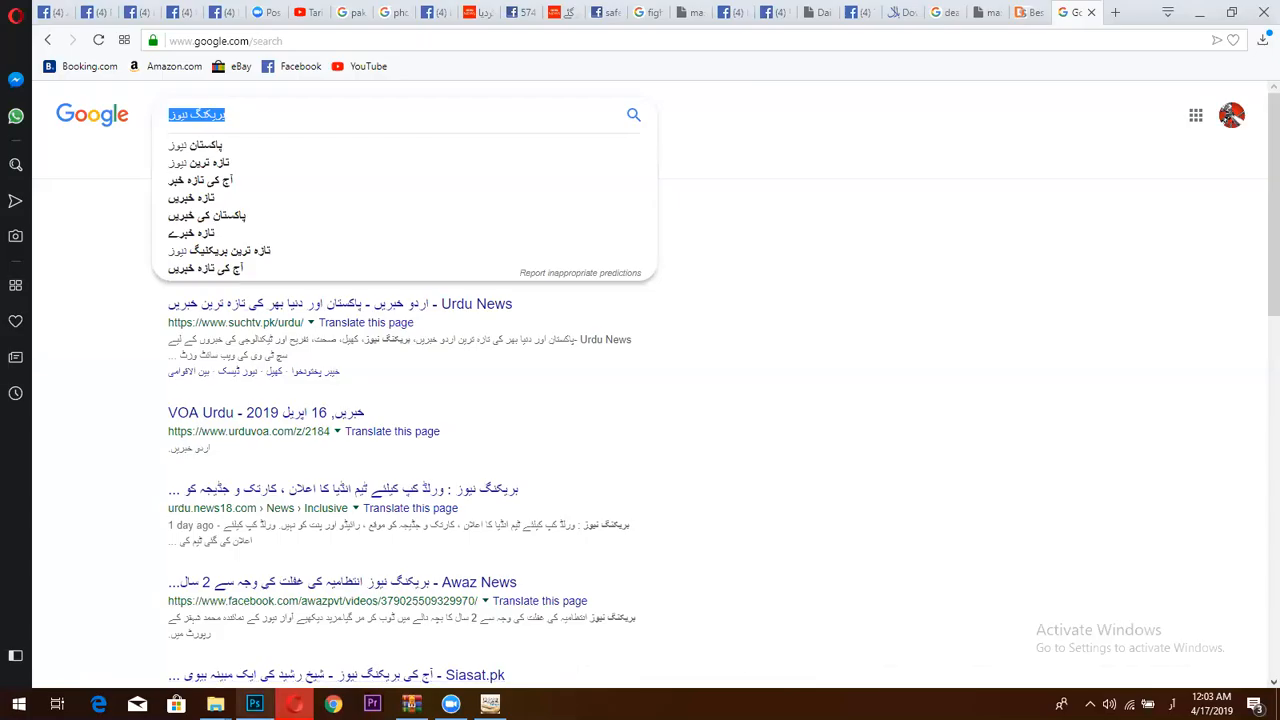
click(254, 703)
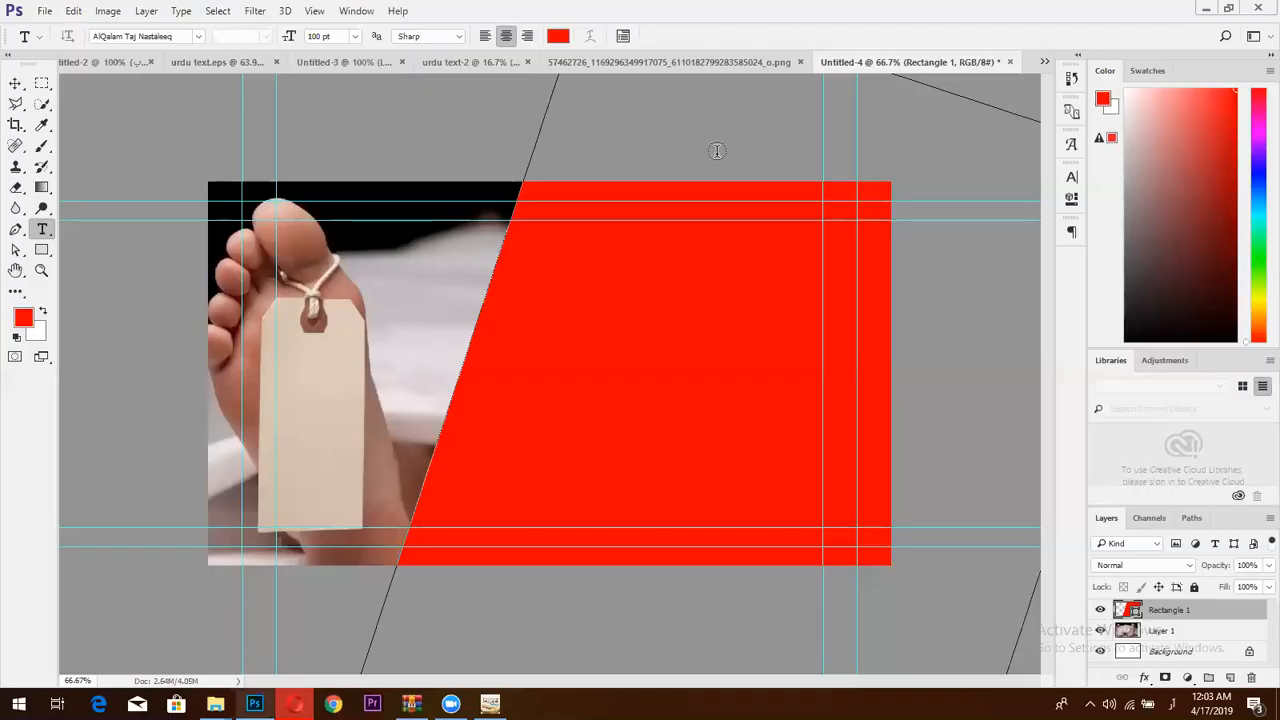
- Bring the Urdu headline from the news template into Untitled-4 again, and shift the red panel slightly closer to the tagged foot
click(474, 62)
click(349, 66)
click(15, 85)
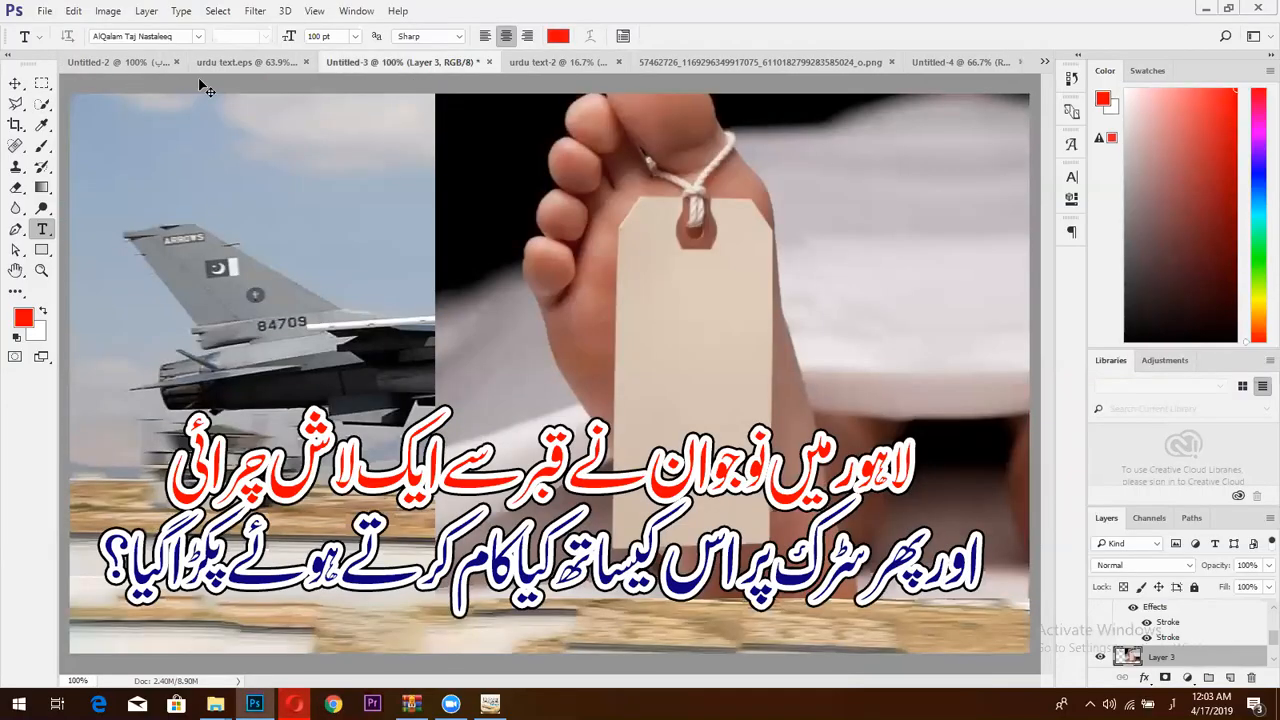
click(761, 60)
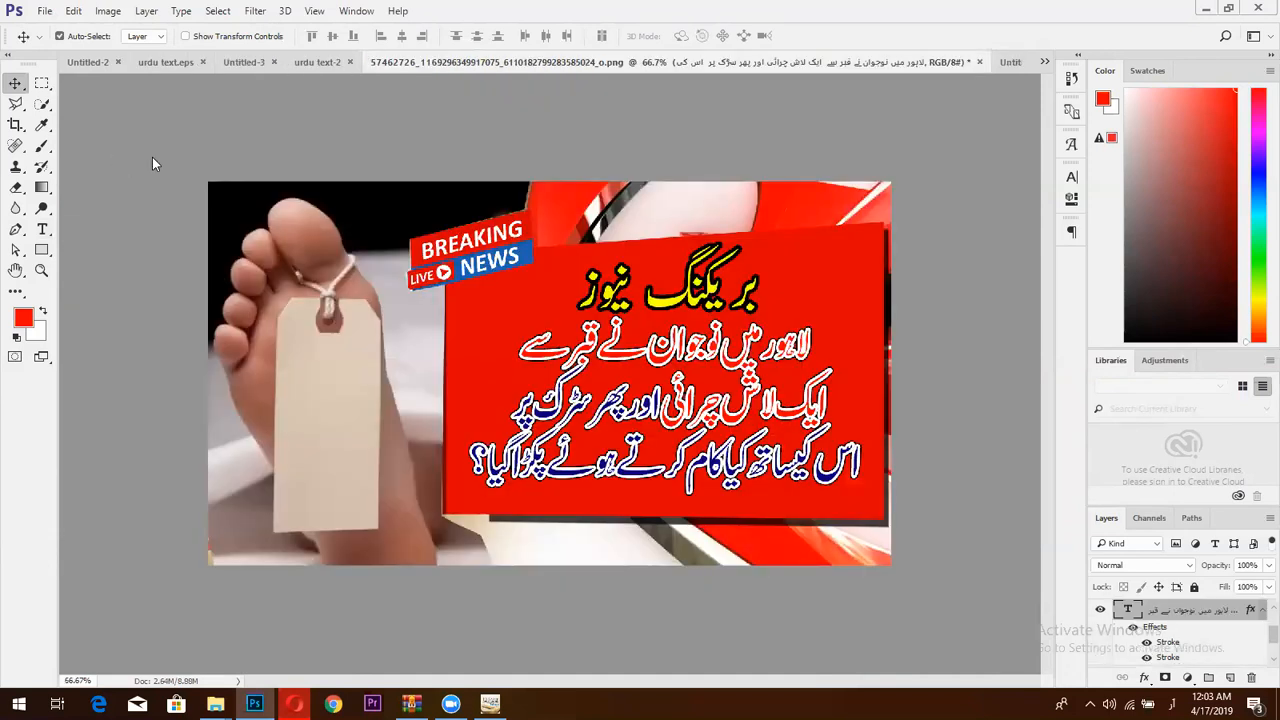
drag(747, 355, 683, 250)
drag(767, 398, 749, 401)
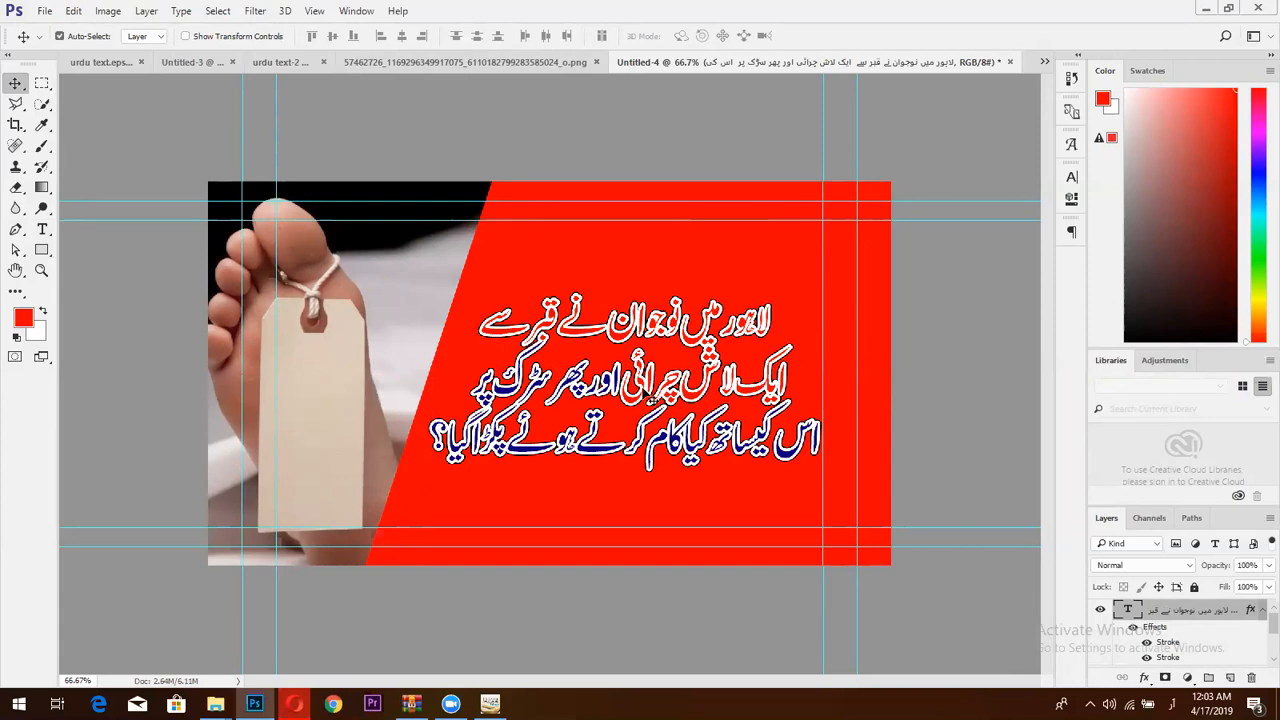
- Recolour all three lines of the Urdu headline yellow and hide the white outer Stroke effect on its layer
double_click(1125, 612)
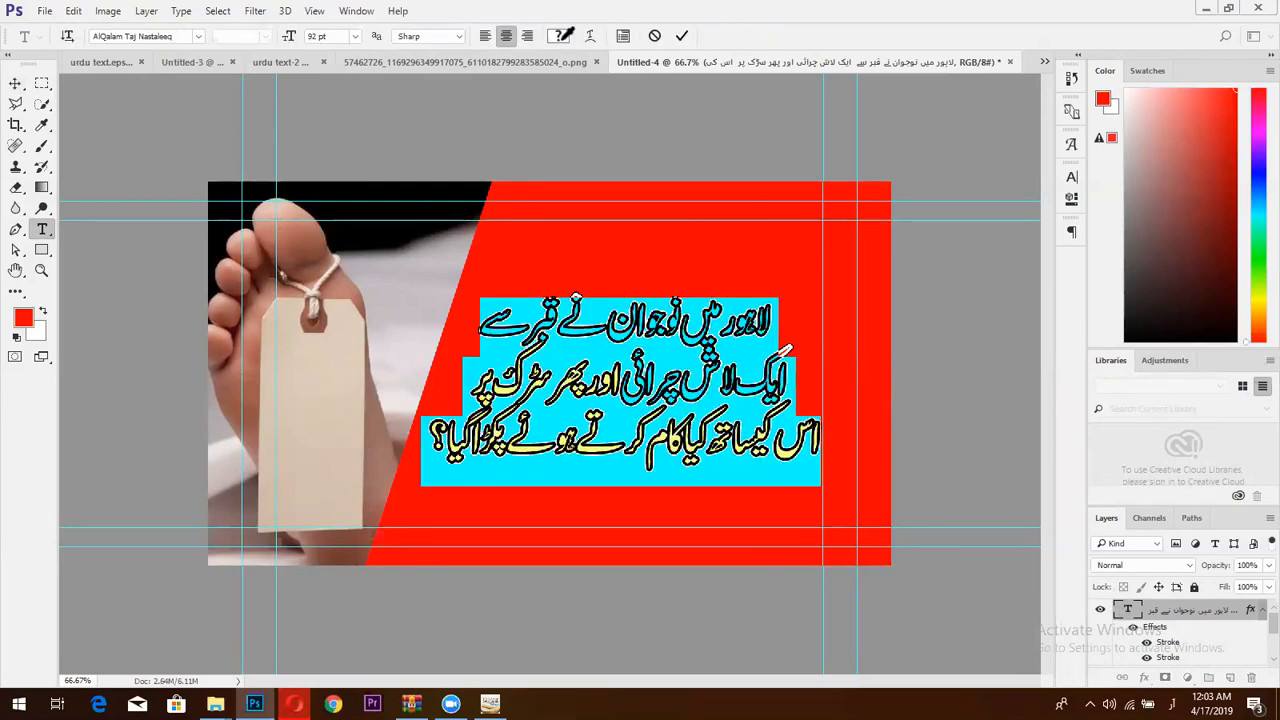
click(562, 36)
click(390, 527)
drag(355, 403, 406, 334)
click(531, 353)
click(682, 37)
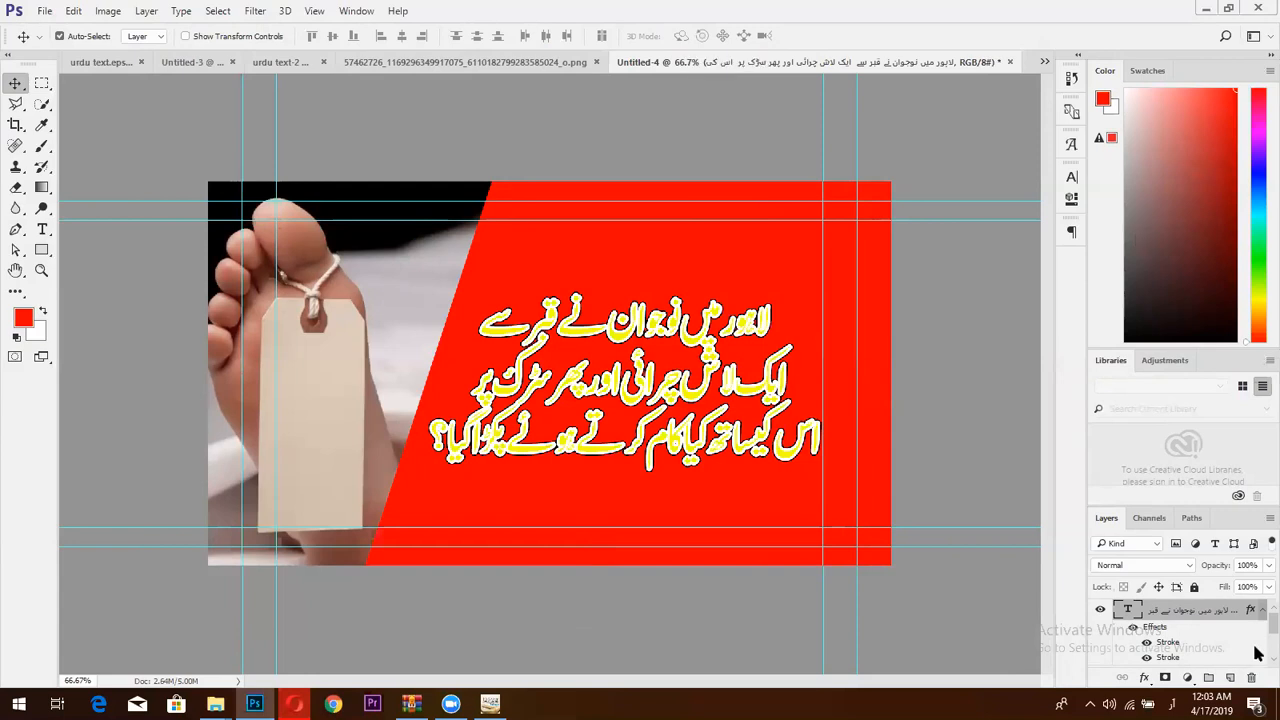
click(1148, 655)
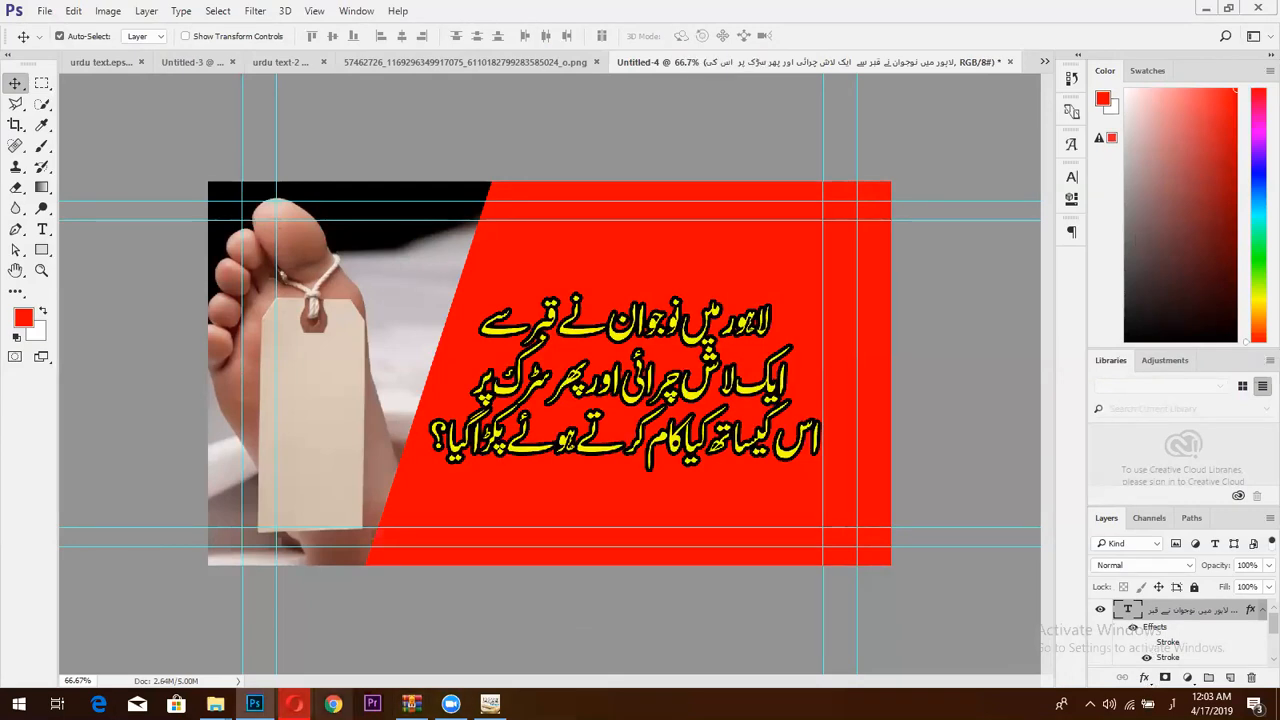
- Switch to Opera and look through the posts on the PNP News Facebook page
click(255, 703)
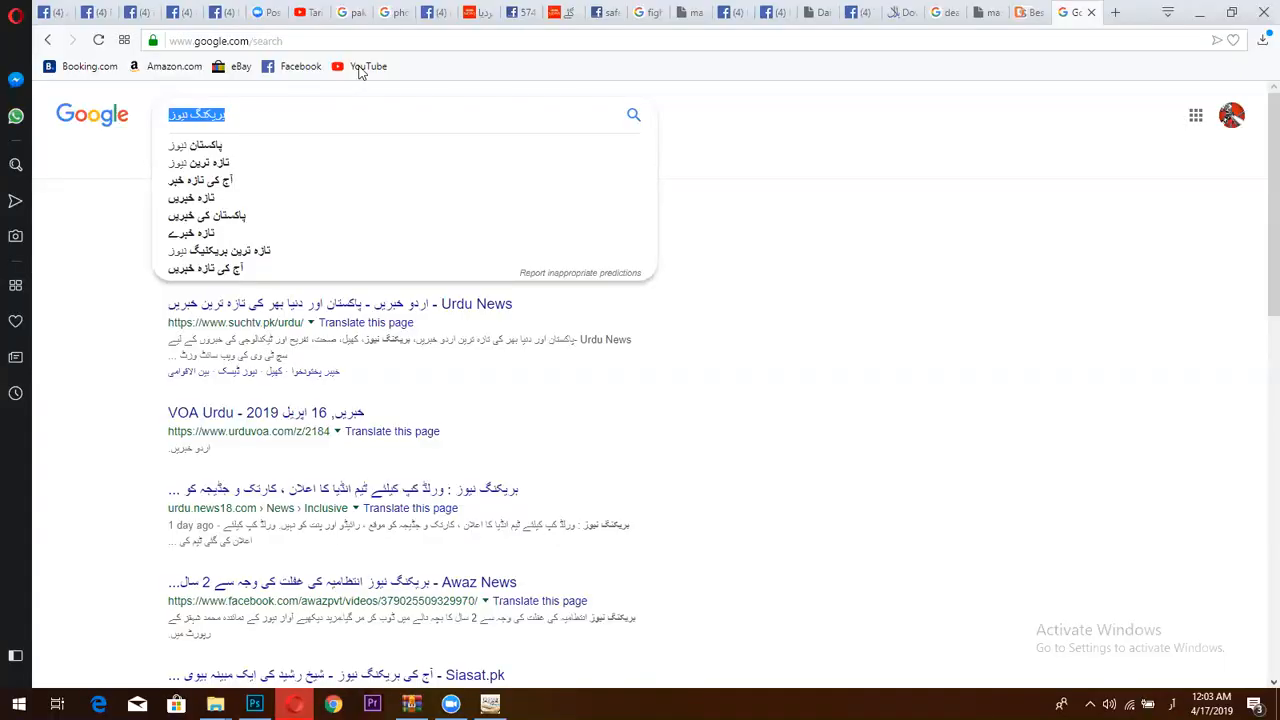
click(440, 12)
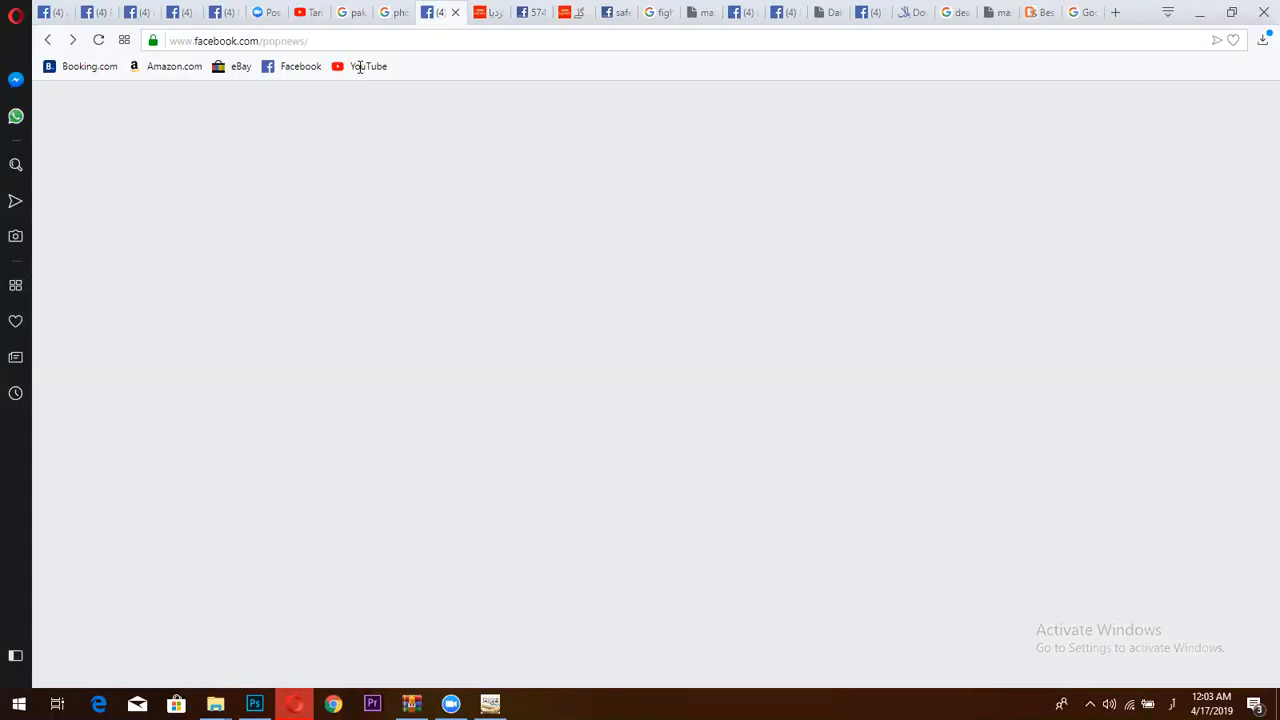
scroll(560, 214, down, 6)
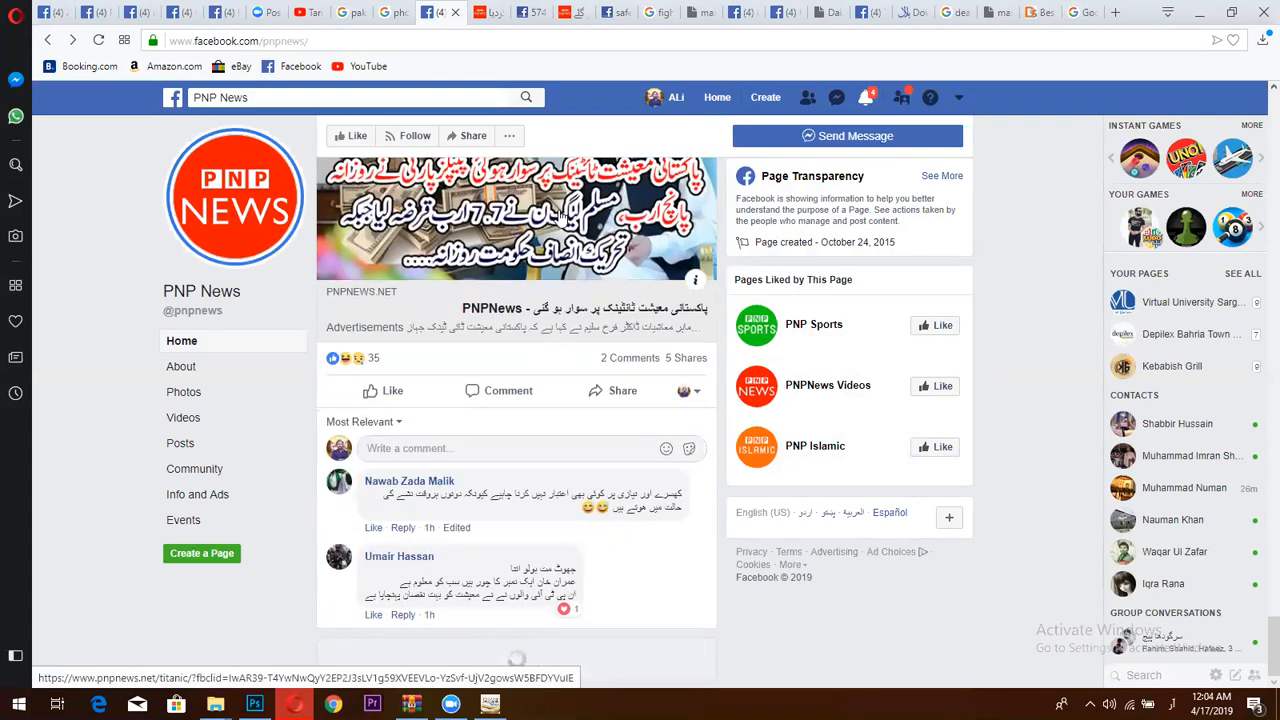
scroll(561, 215, up, 1)
scroll(237, 403, down, 2)
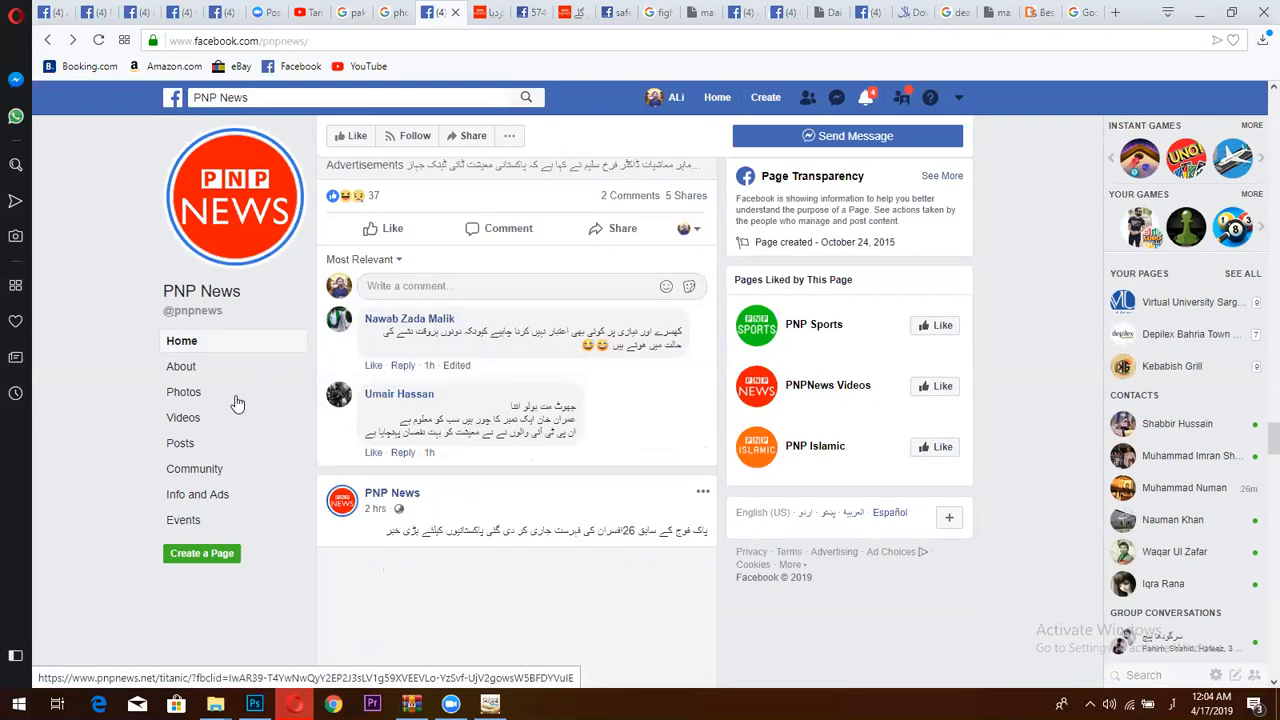
- Open the PNP News page's videos, examine how their thumbnails use news panels and Urdu headlines, and return to Photoshop
click(200, 421)
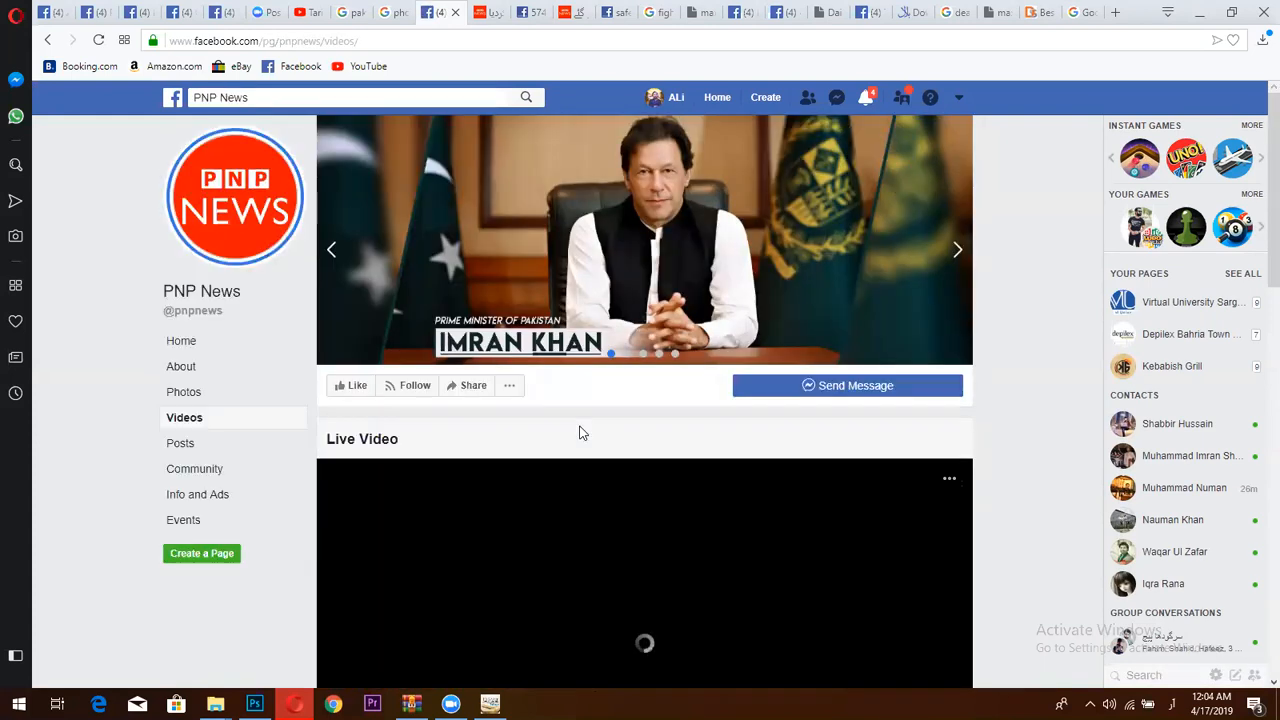
scroll(580, 430, down, 7)
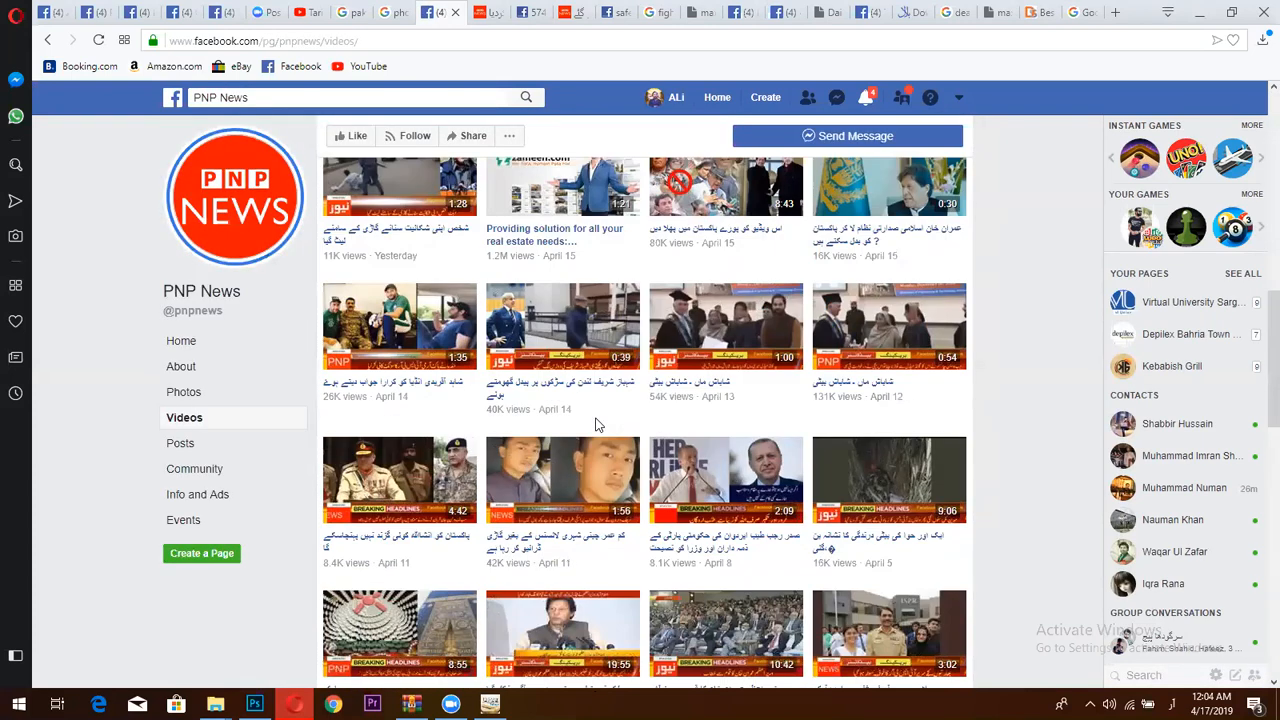
scroll(595, 425, down, 1)
scroll(595, 425, down, 10)
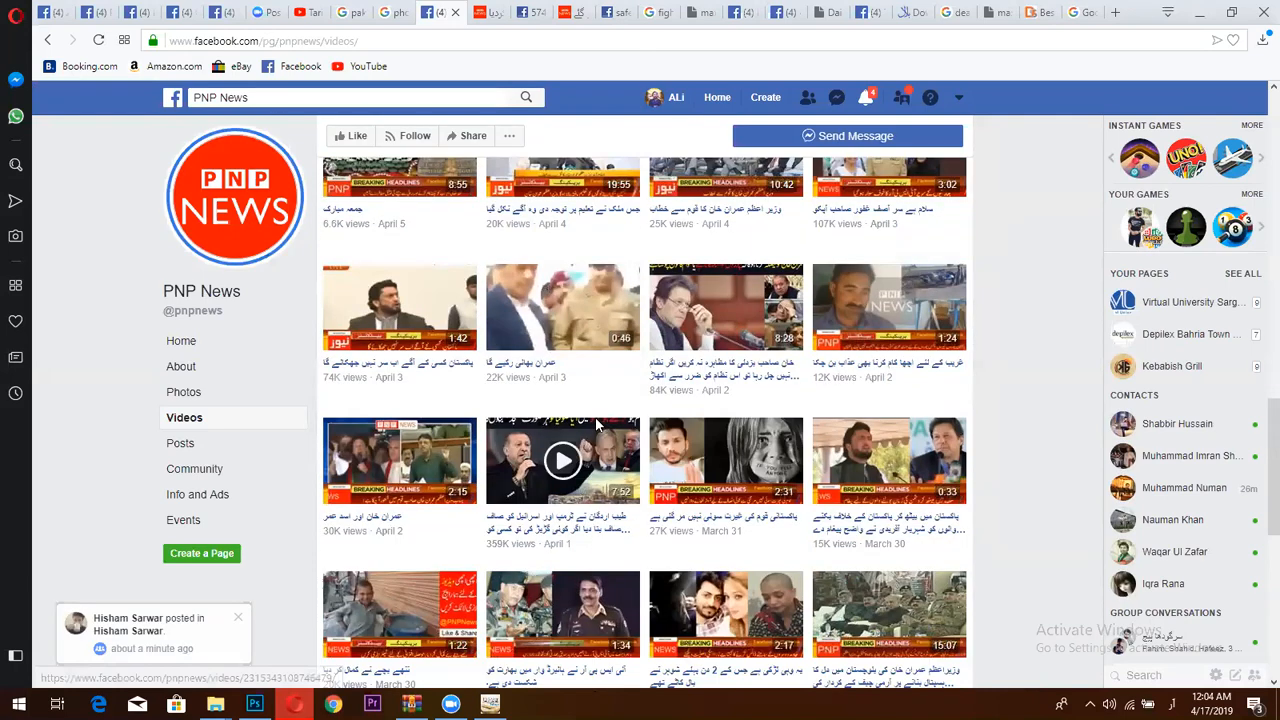
scroll(413, 462, down, 5)
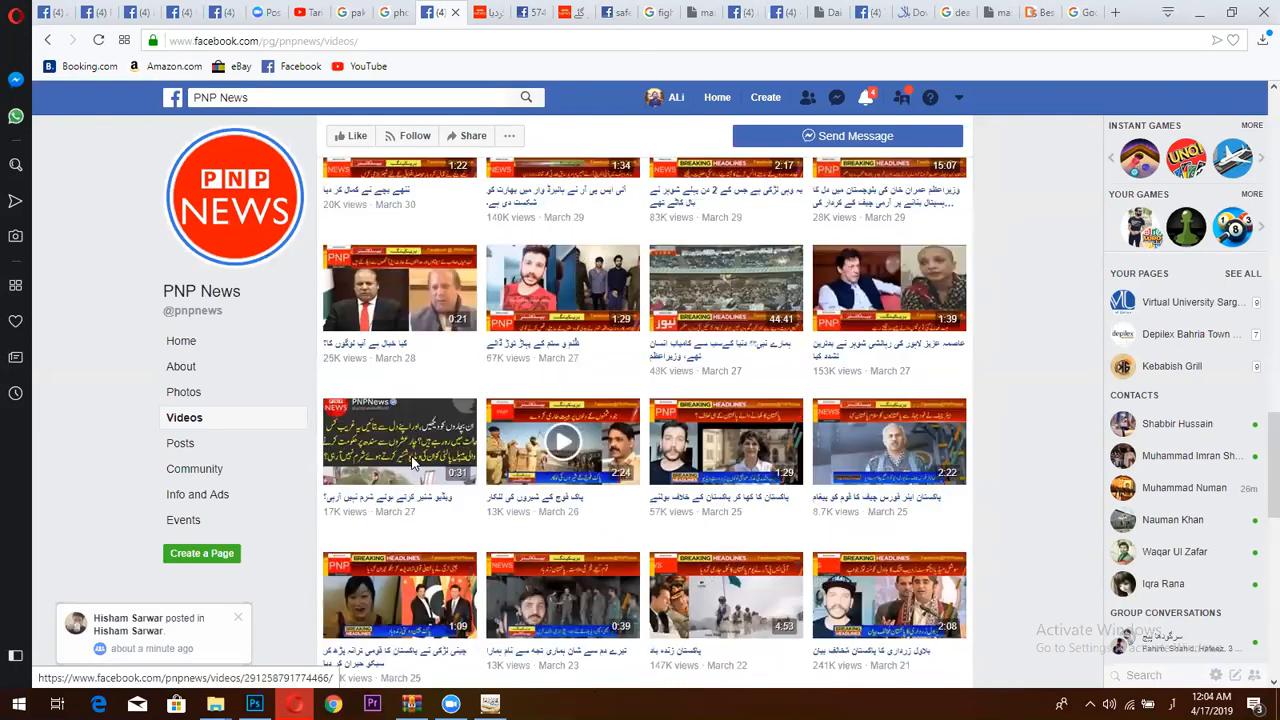
scroll(850, 500, down, 3)
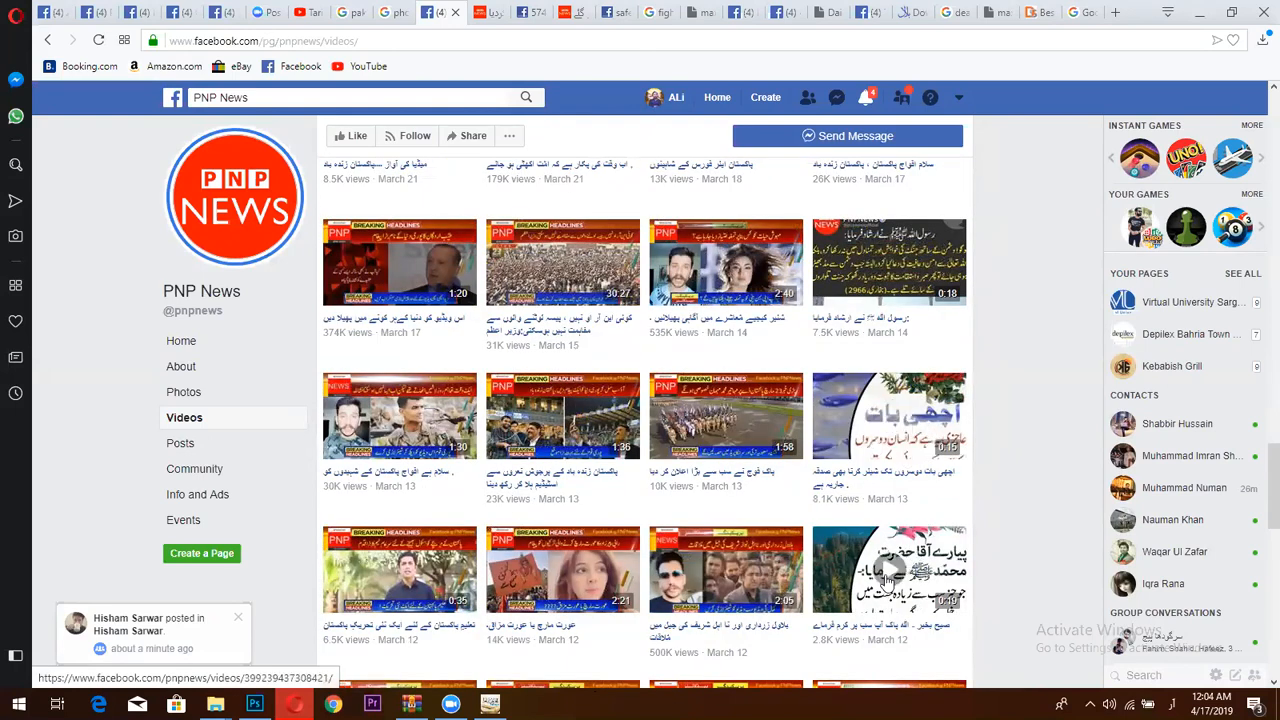
scroll(906, 575, down, 2)
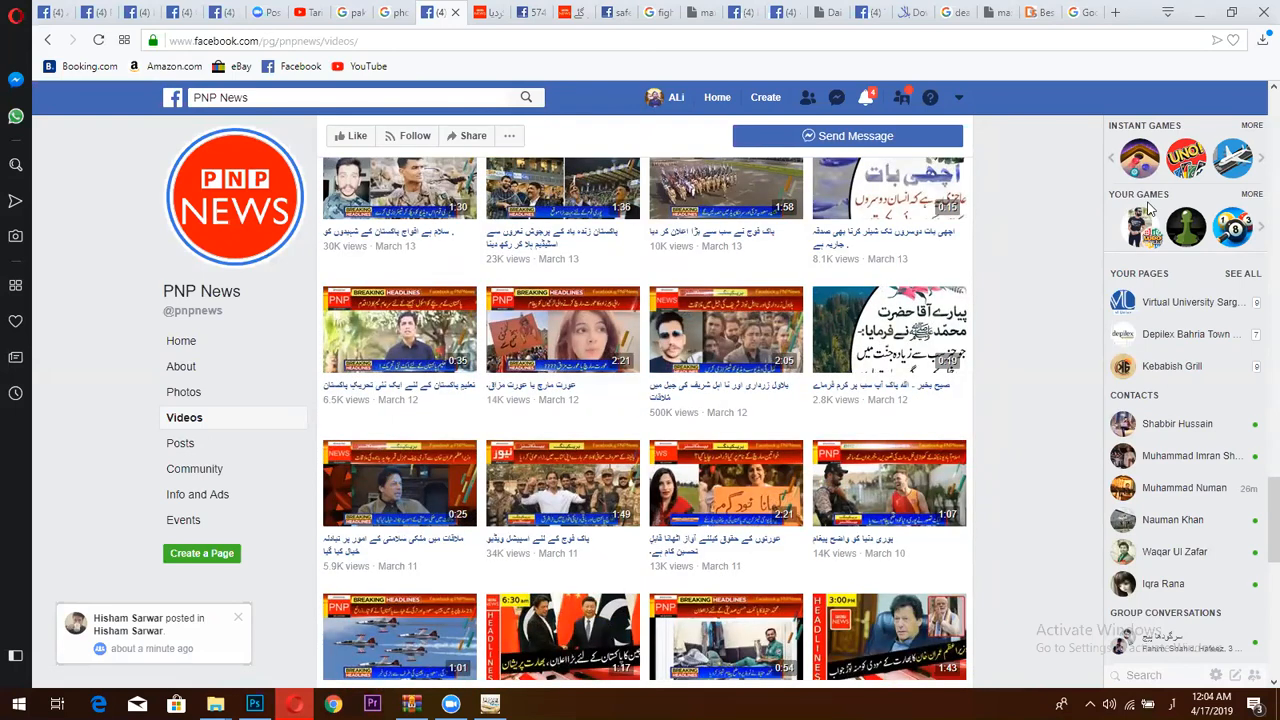
scroll(624, 584, down, 1)
click(1198, 14)
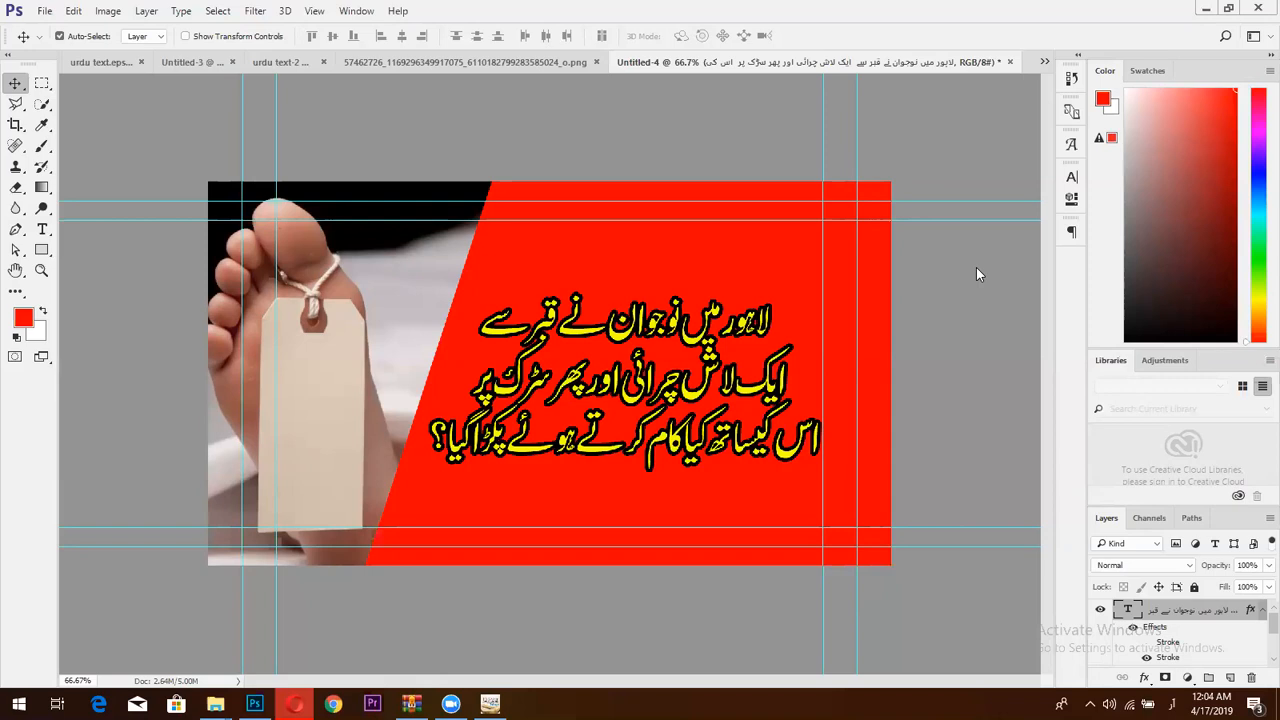
- Activate the Quick Selection tool and look through the other open documents
click(43, 109)
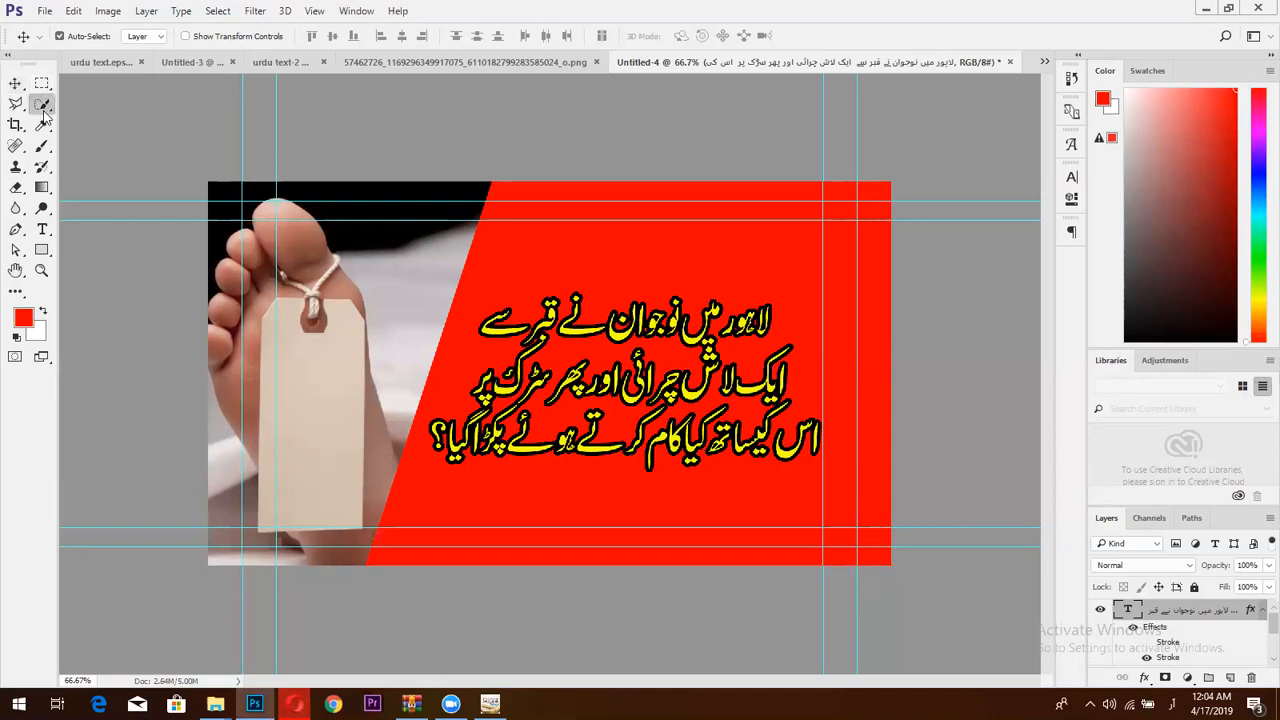
click(425, 62)
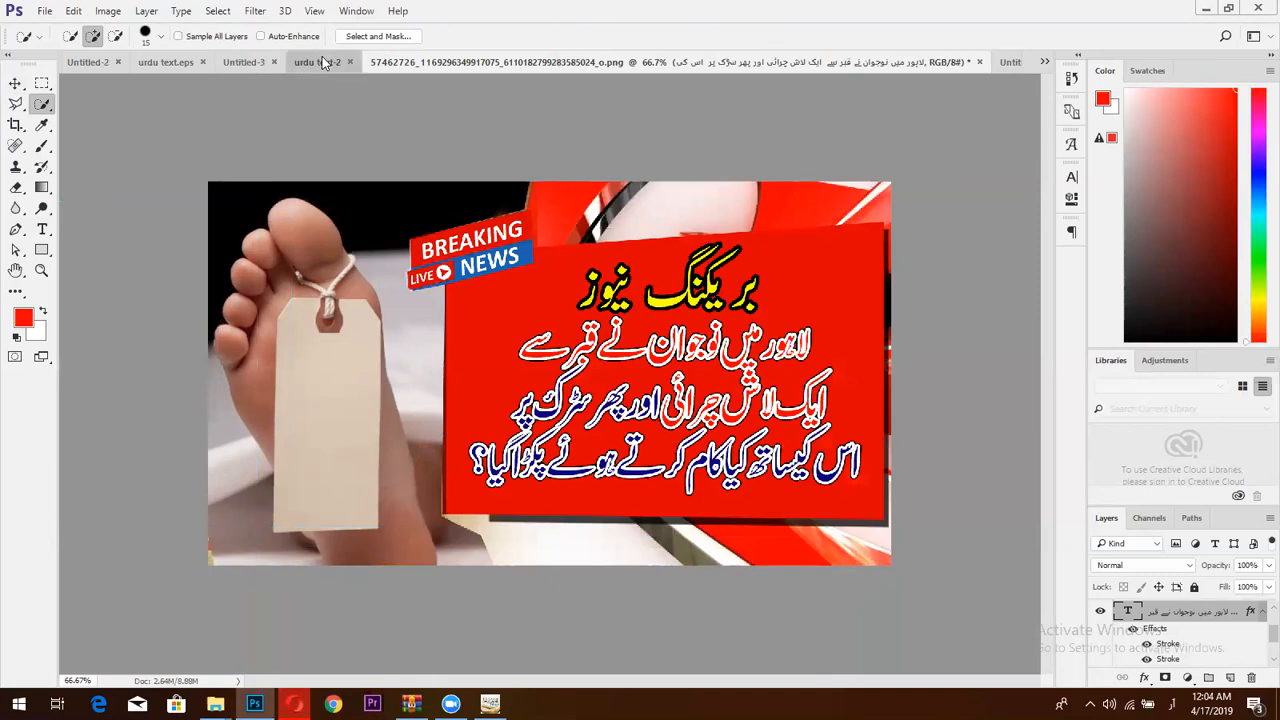
click(322, 58)
click(242, 66)
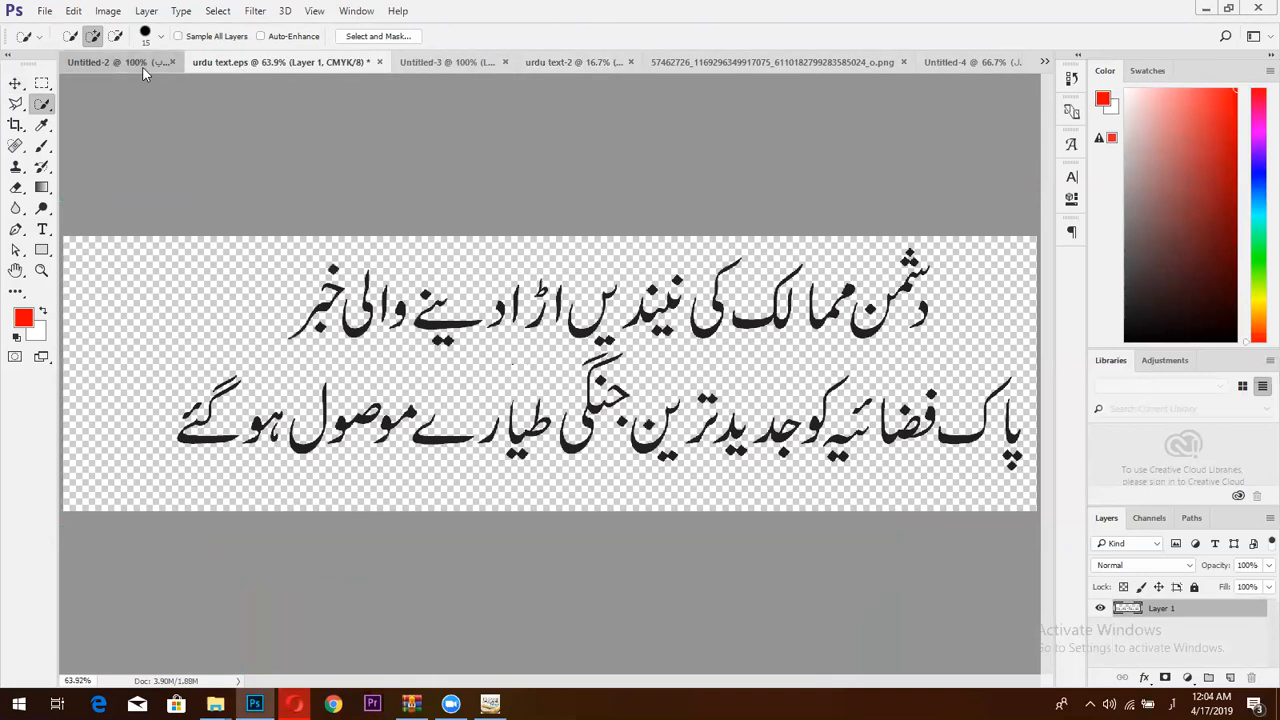
click(140, 63)
click(712, 60)
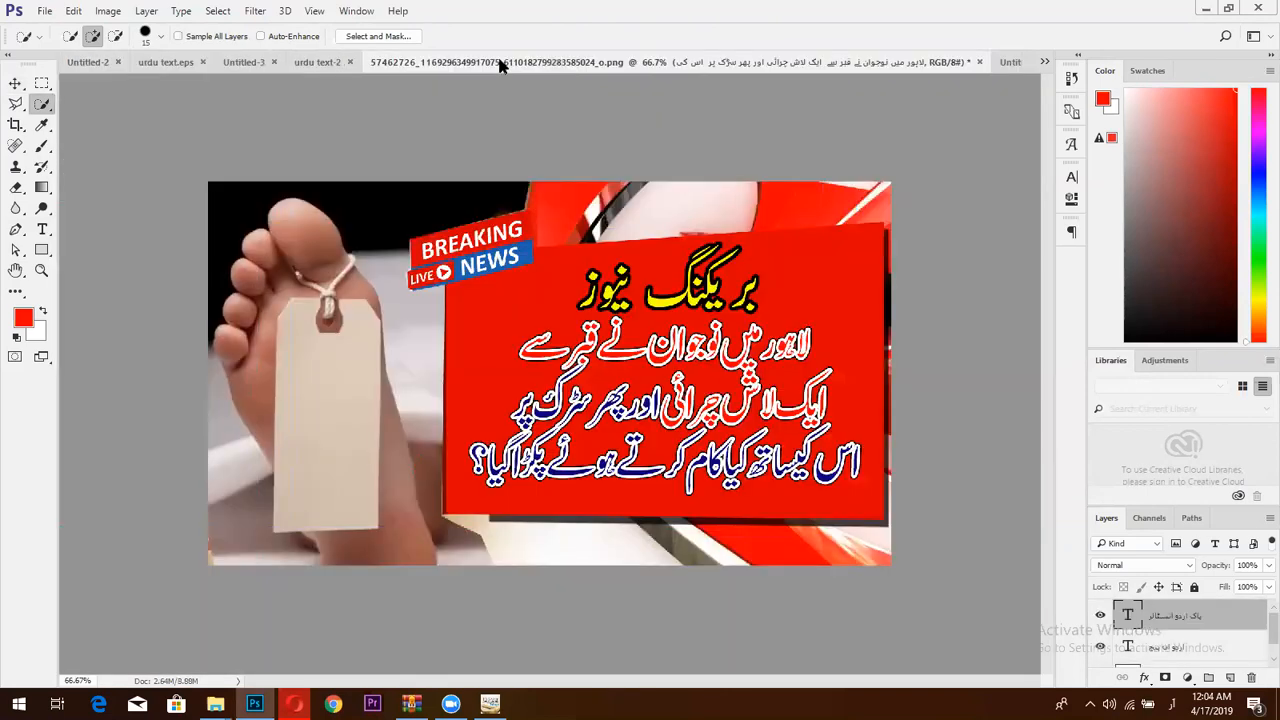
- Close urdu text.eps without saving its changes
click(306, 62)
click(302, 62)
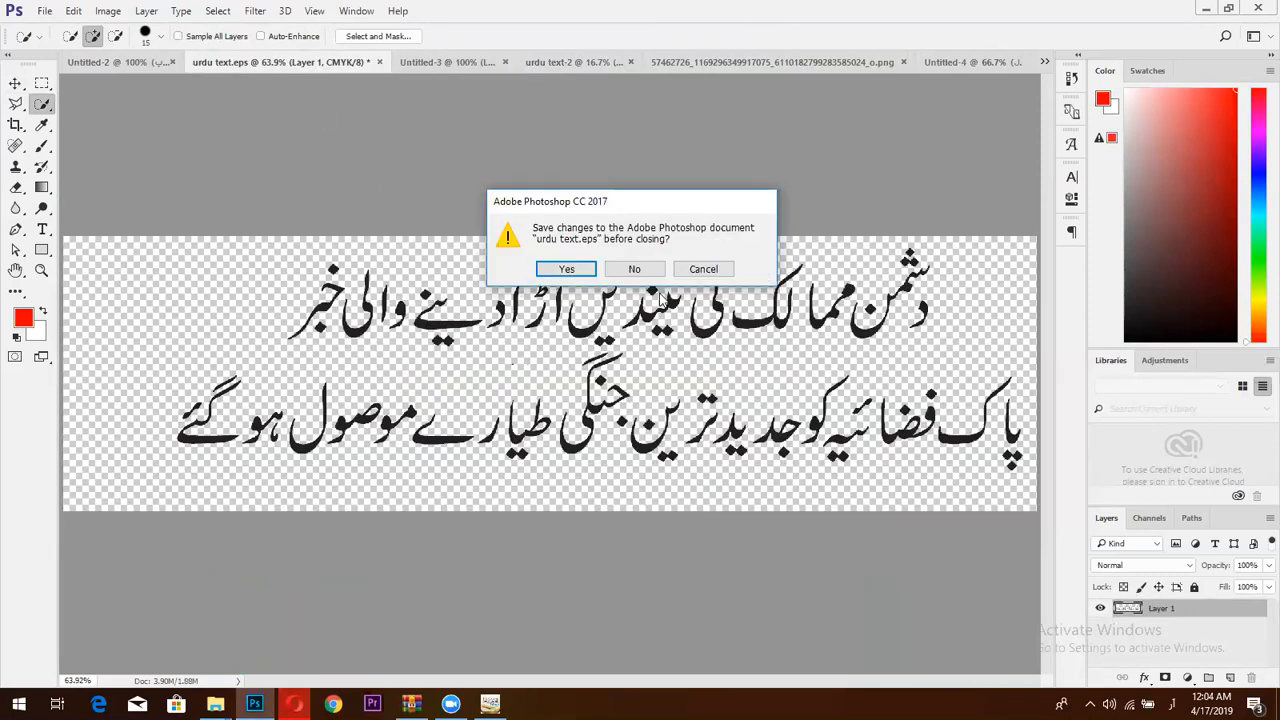
click(640, 267)
- Select the foot and its blank tag in Untitled-3 with the Quick Selection tool at brush size 15
click(472, 58)
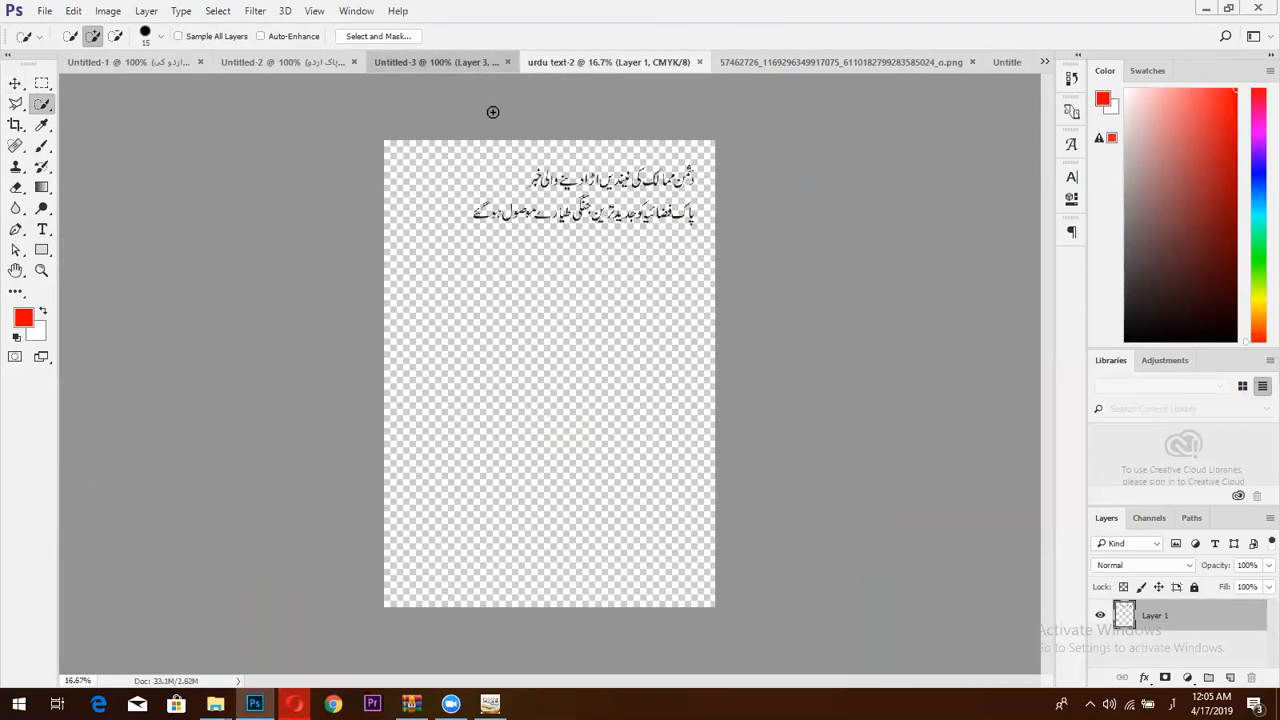
mouse_move(665, 125)
mouse_down()
mouse_move(727, 254)
mouse_move(752, 373)
mouse_move(789, 427)
mouse_up()
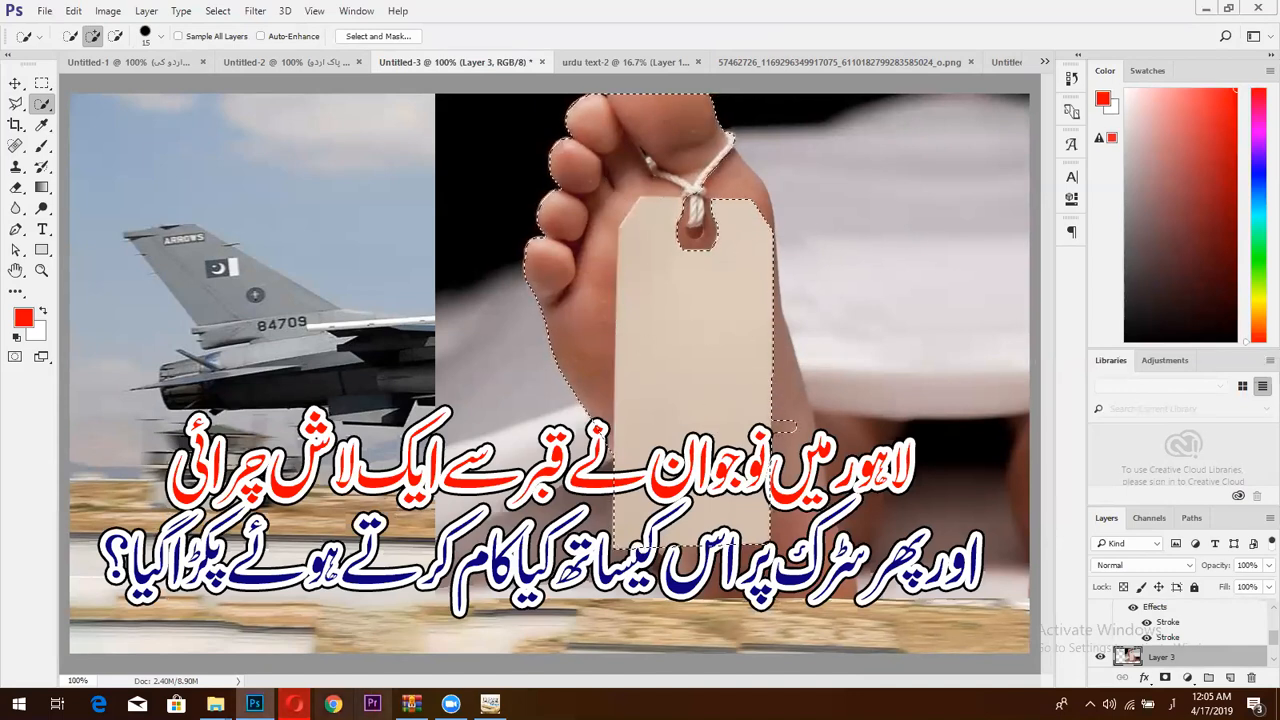
- Switch to Opera, go to the Facebook home feed, and check the notifications and the feed
click(1203, 7)
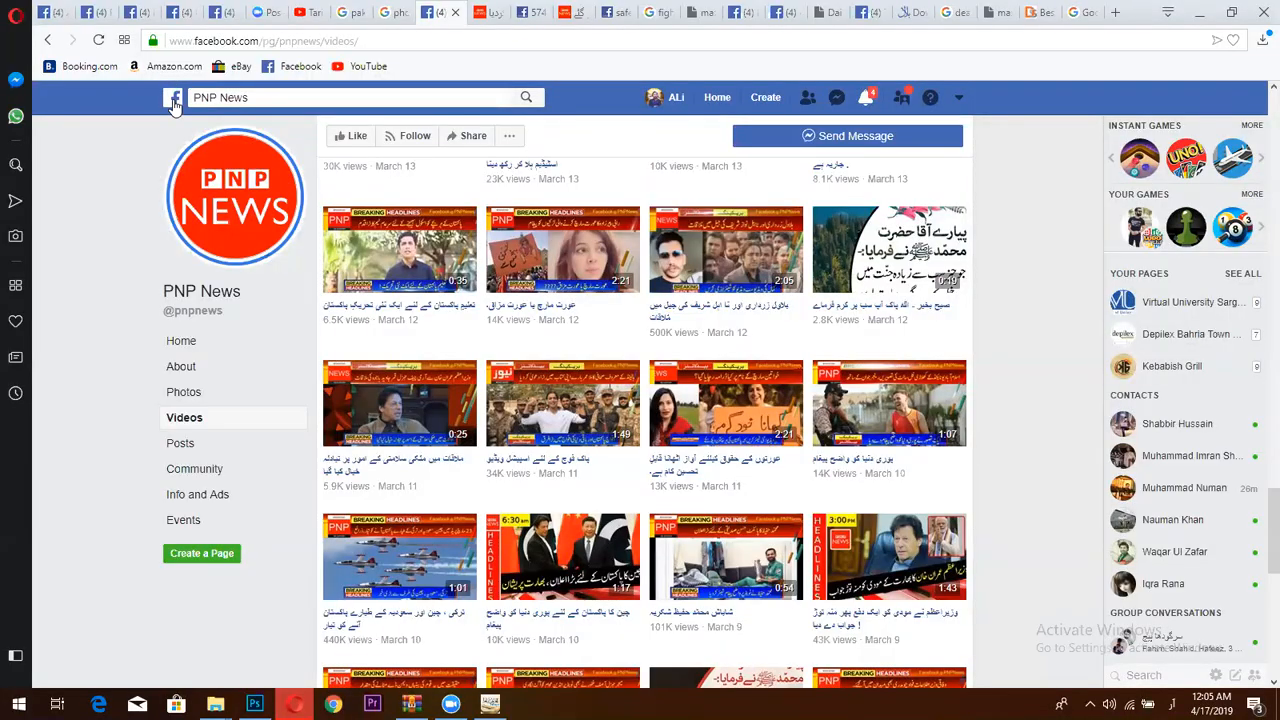
scroll(174, 105, down, 5)
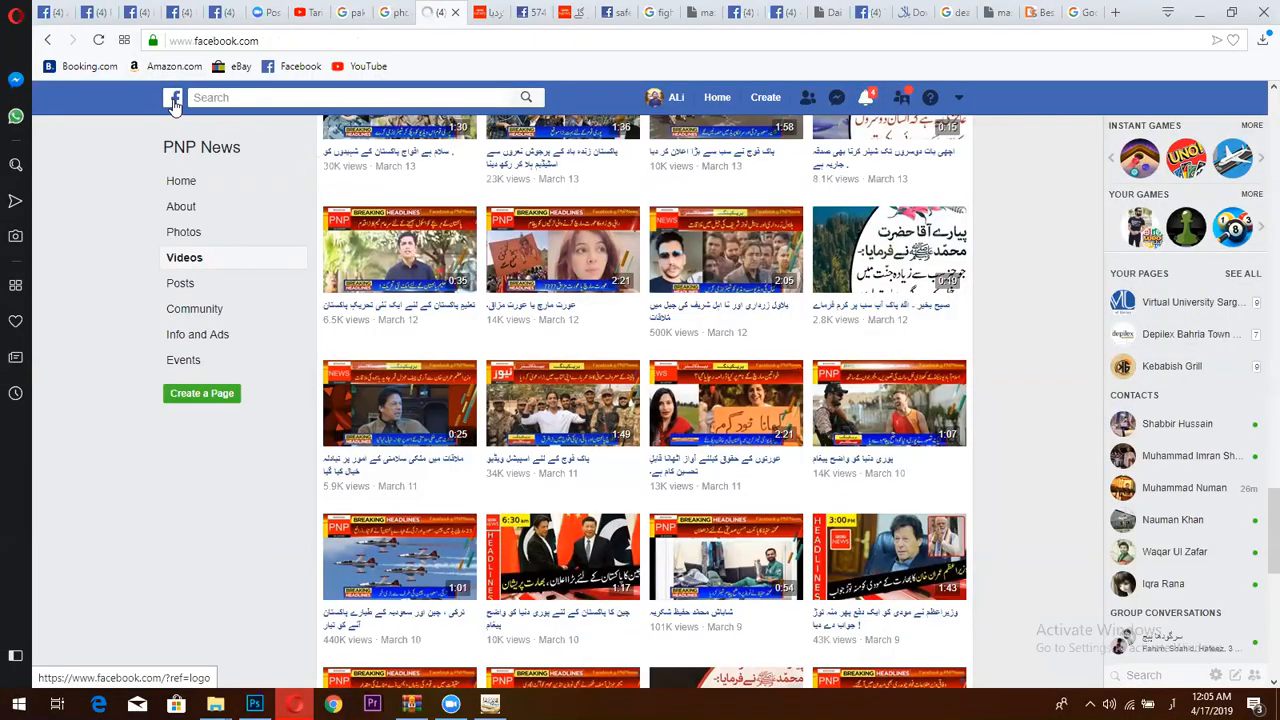
click(174, 100)
click(867, 97)
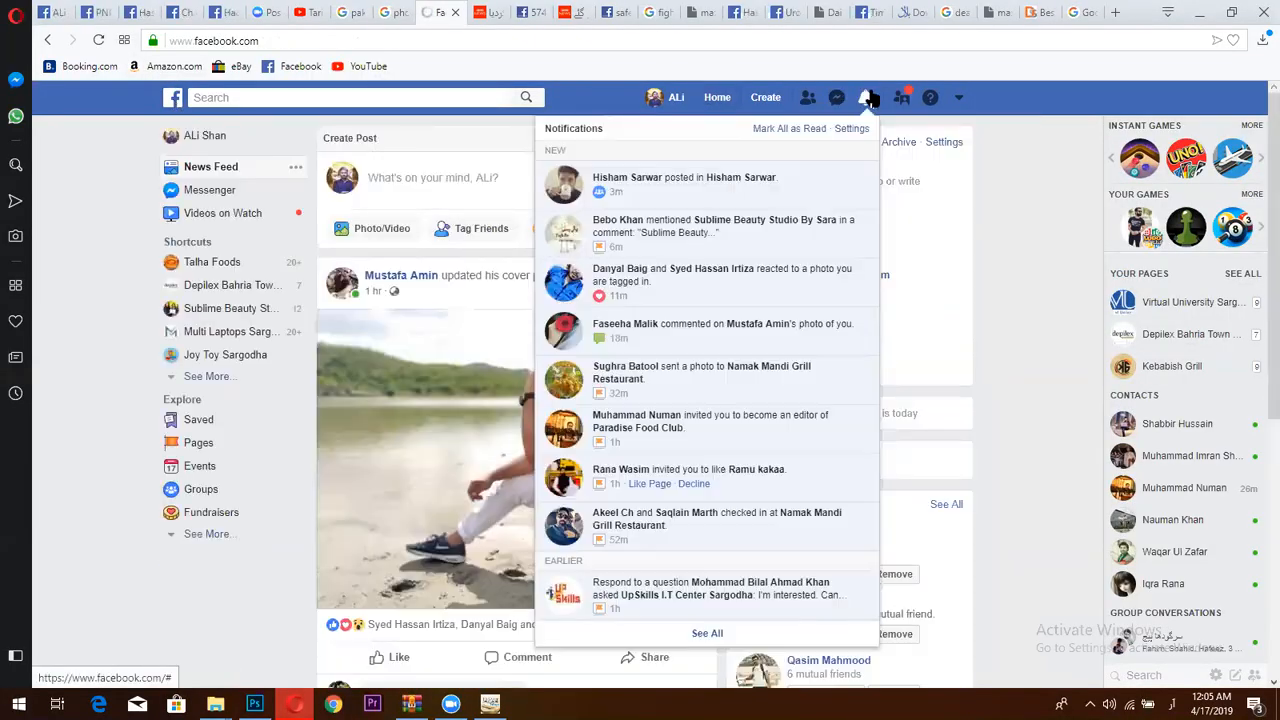
click(867, 97)
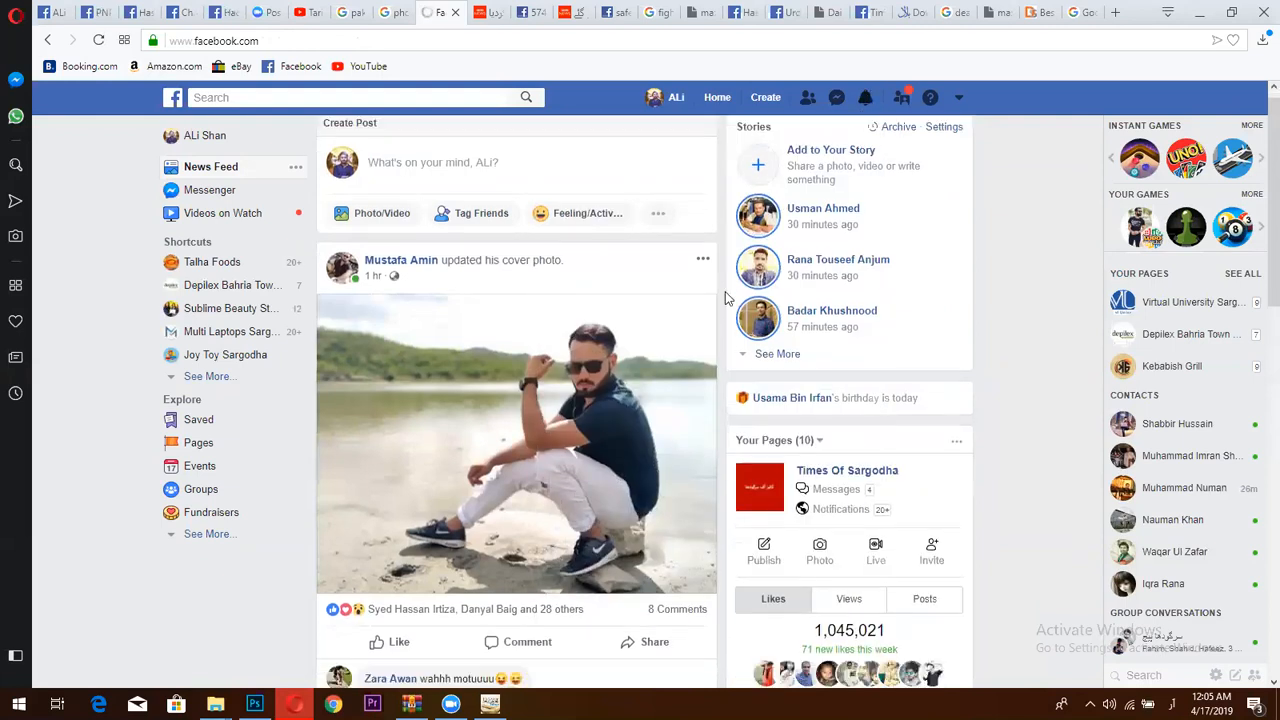
scroll(727, 298, down, 5)
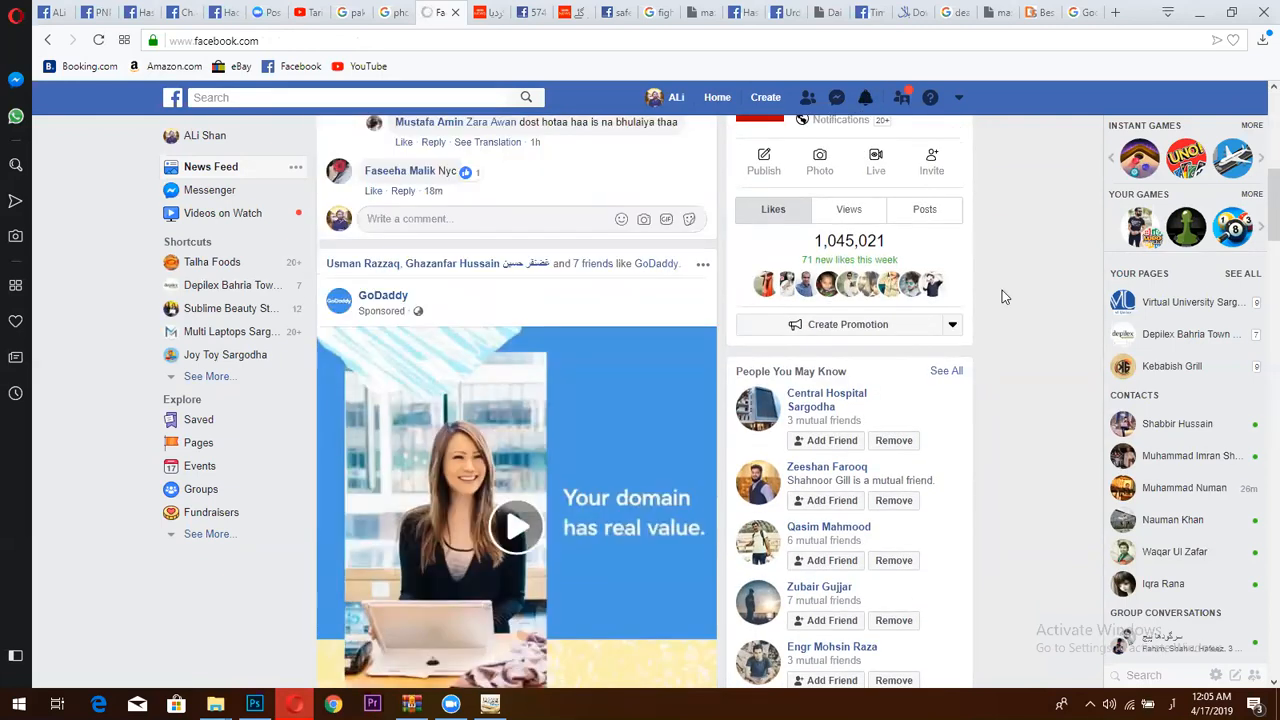
- Open the recent Messenger chat containing the Zoom join link and look back through it for shared design images
click(836, 97)
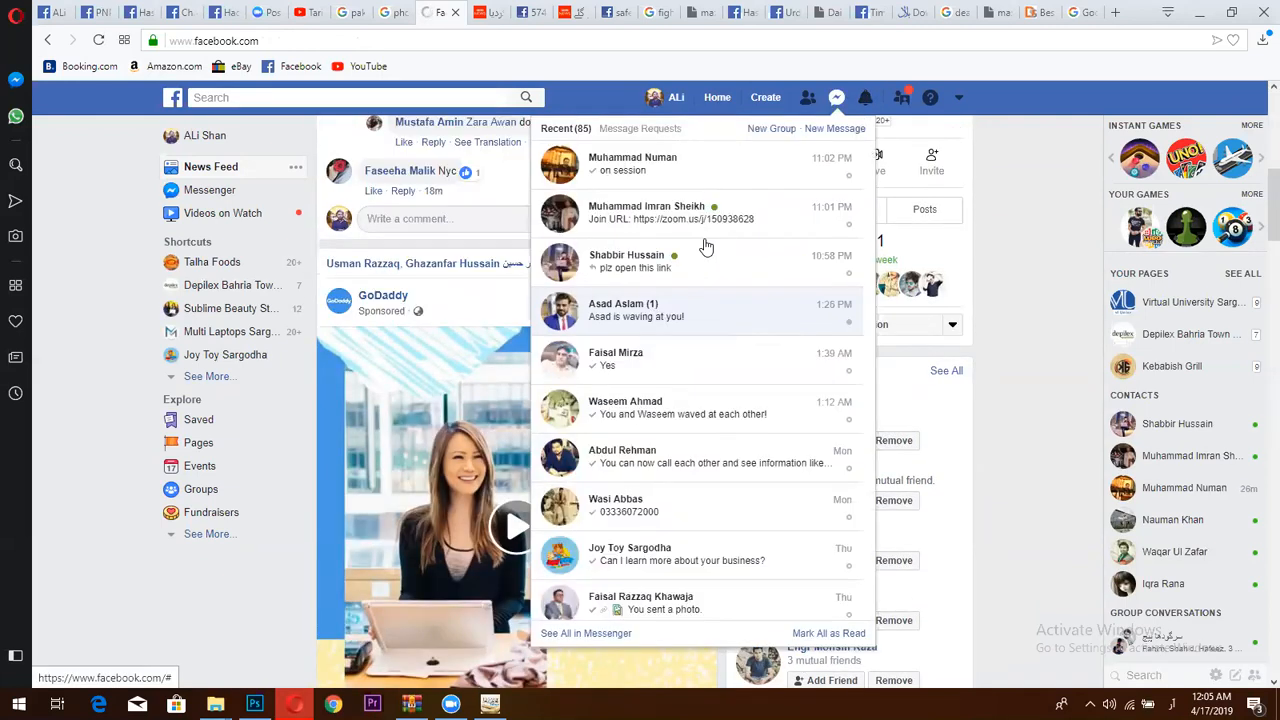
click(702, 224)
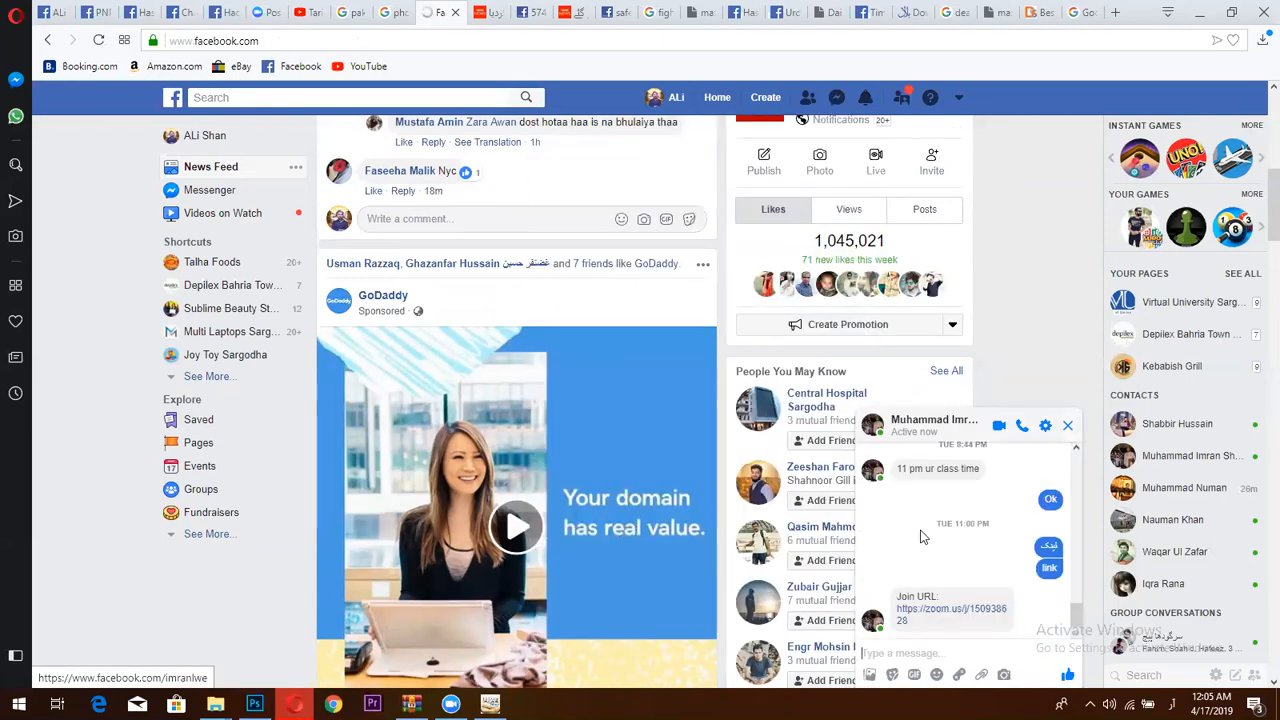
scroll(922, 537, down, 1)
scroll(922, 537, up, 3)
scroll(922, 537, up, 5)
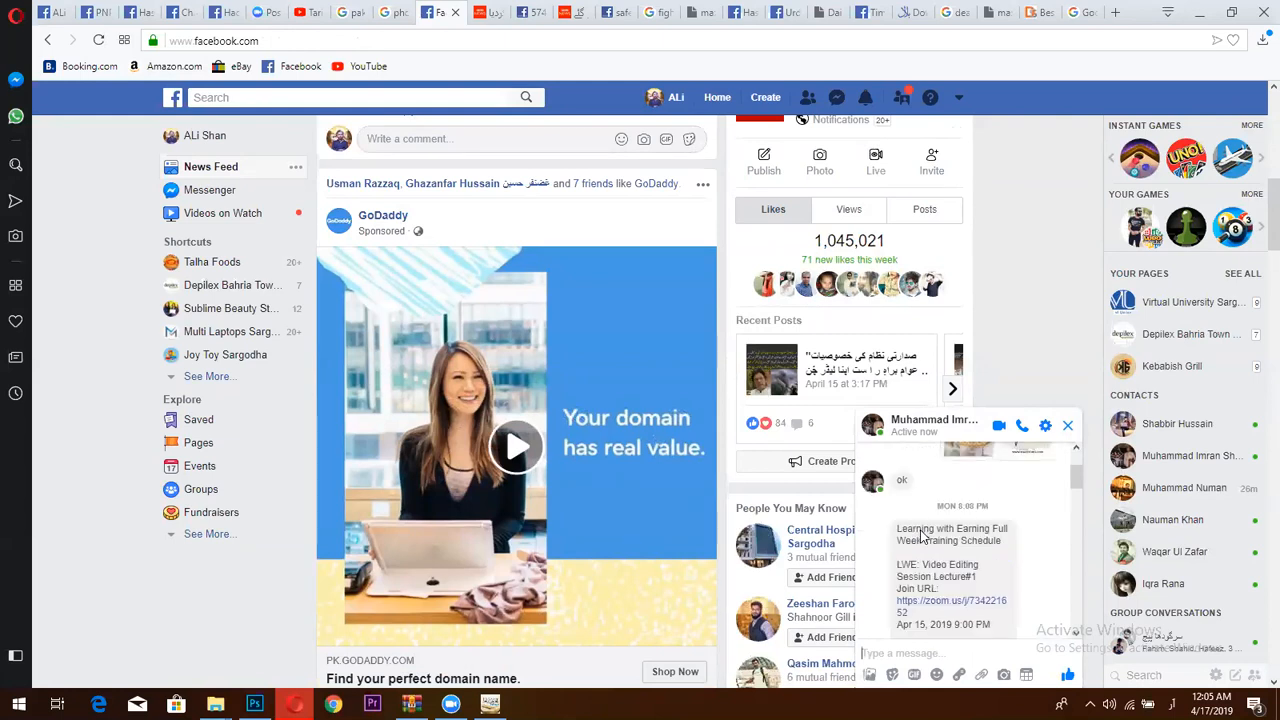
scroll(922, 537, up, 2)
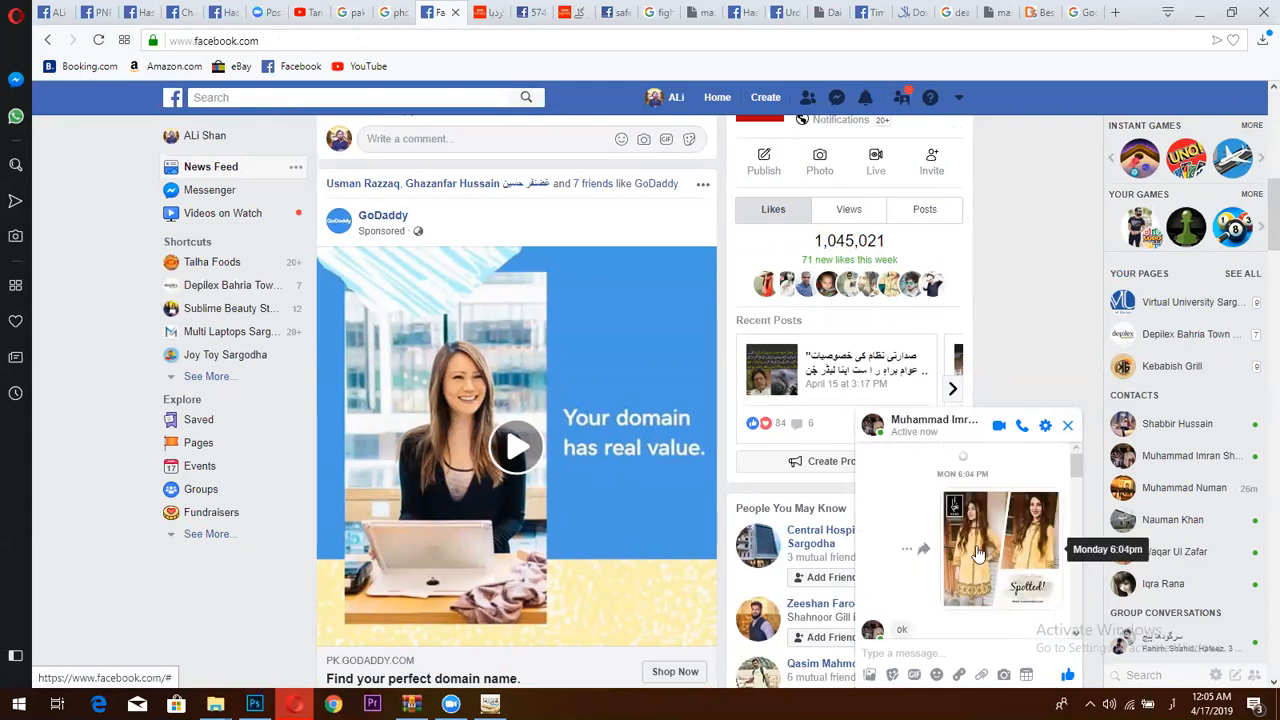
scroll(978, 553, up, 2)
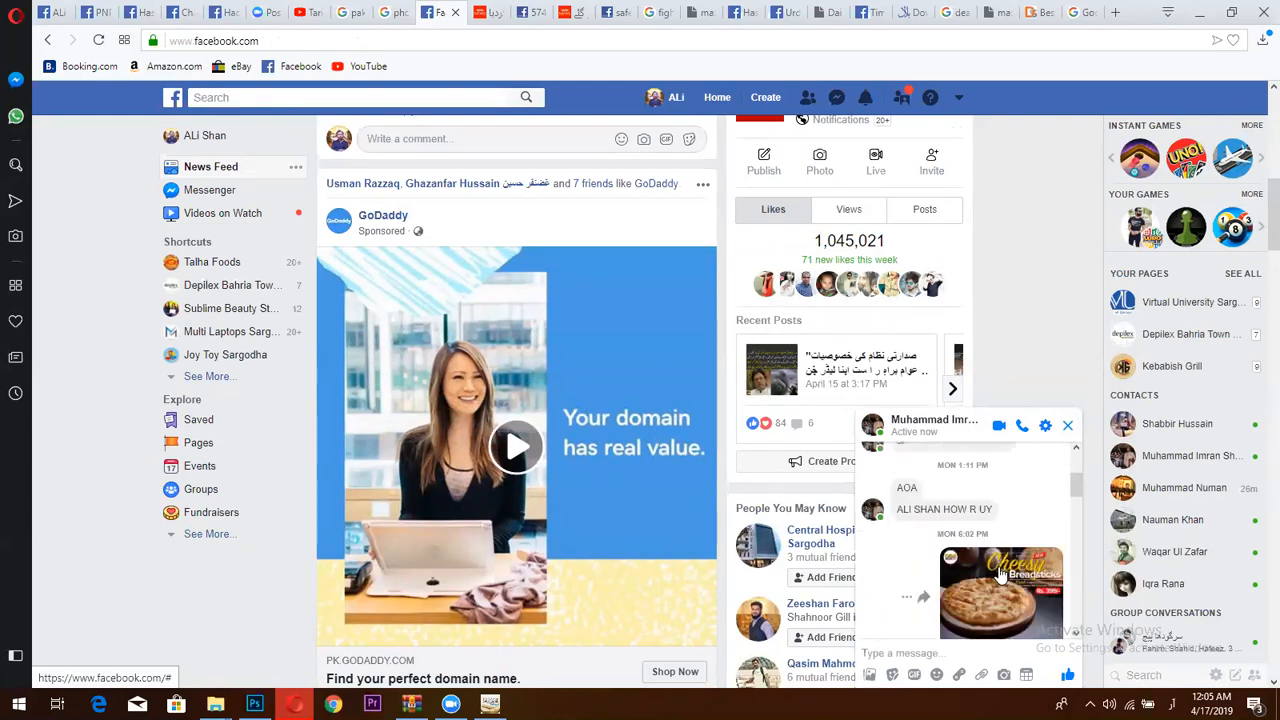
- View the Cheesy Breadsticks and Khas "Spotted!" sample designs from the chat at full size
click(1000, 590)
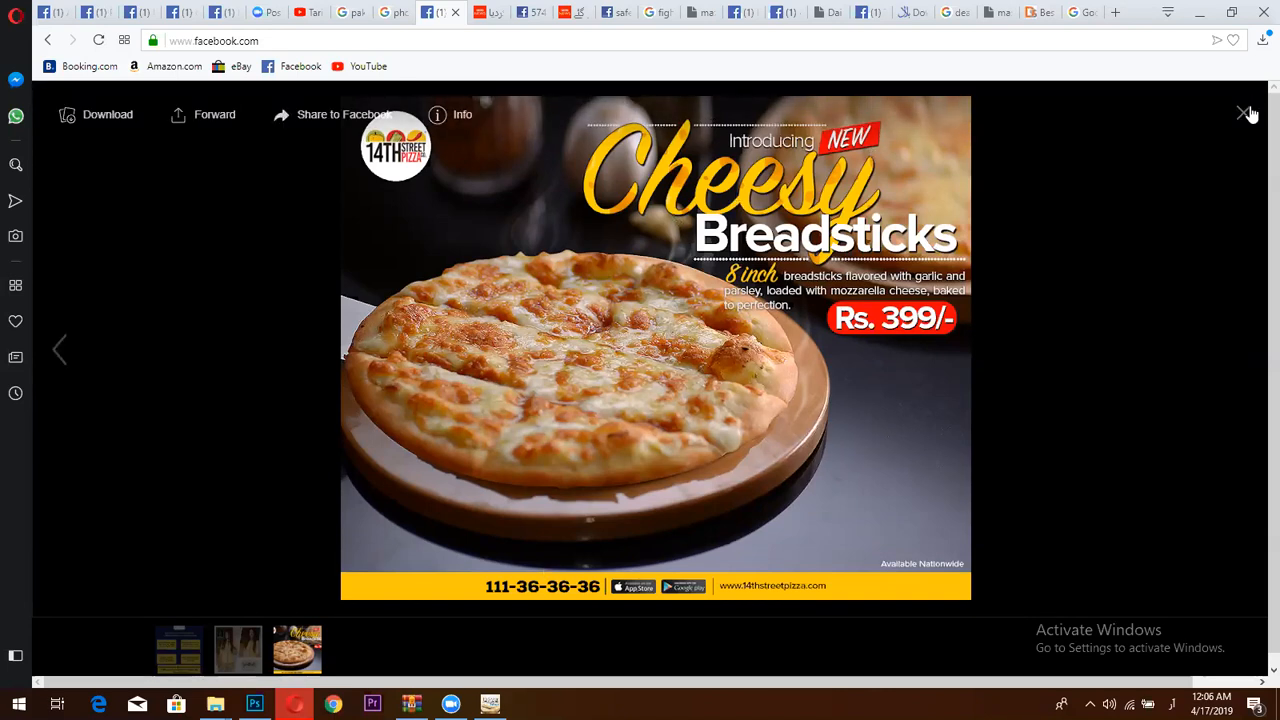
key(Escape)
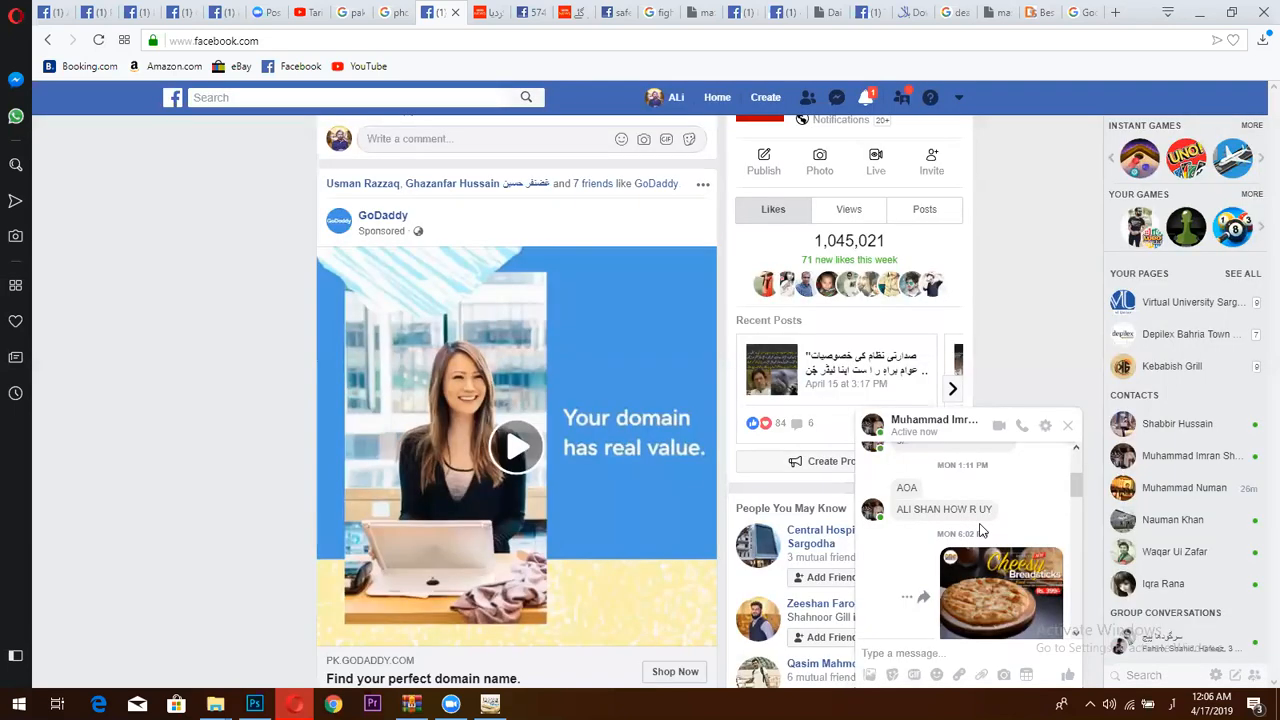
click(981, 490)
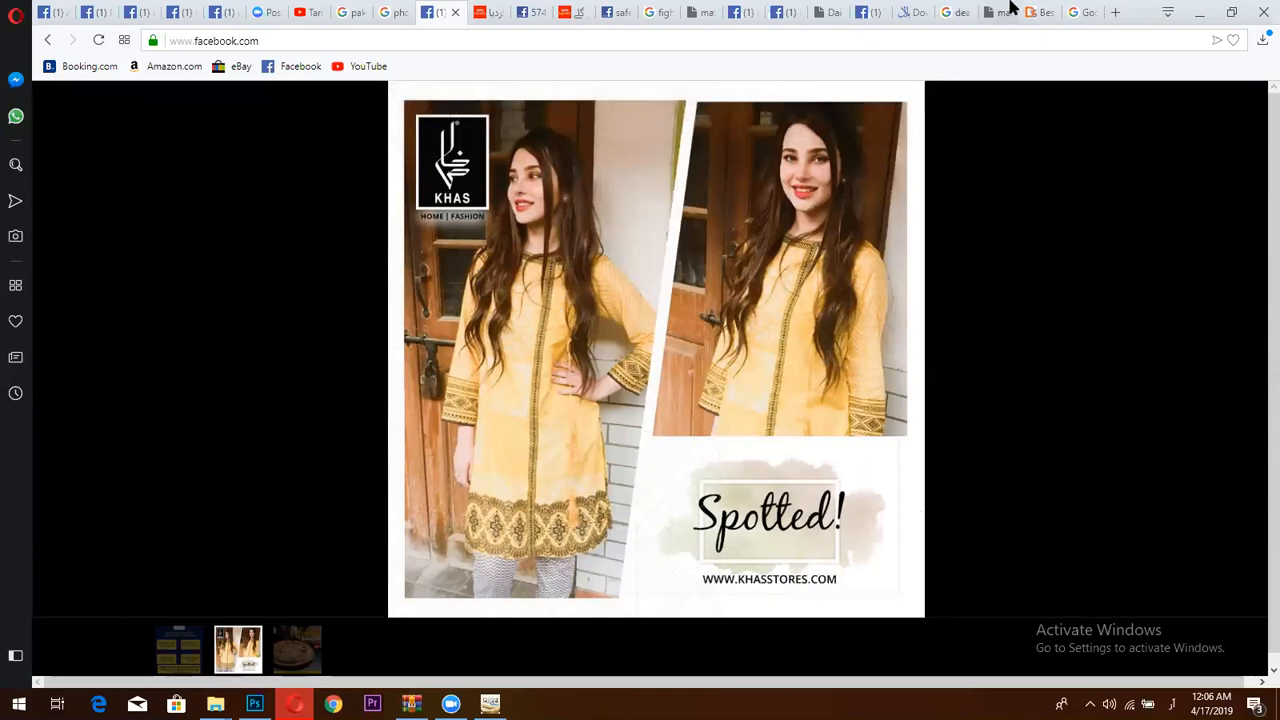
- Bring up the Urdu calligraphy font collection page on dynamikskills.com
click(1038, 12)
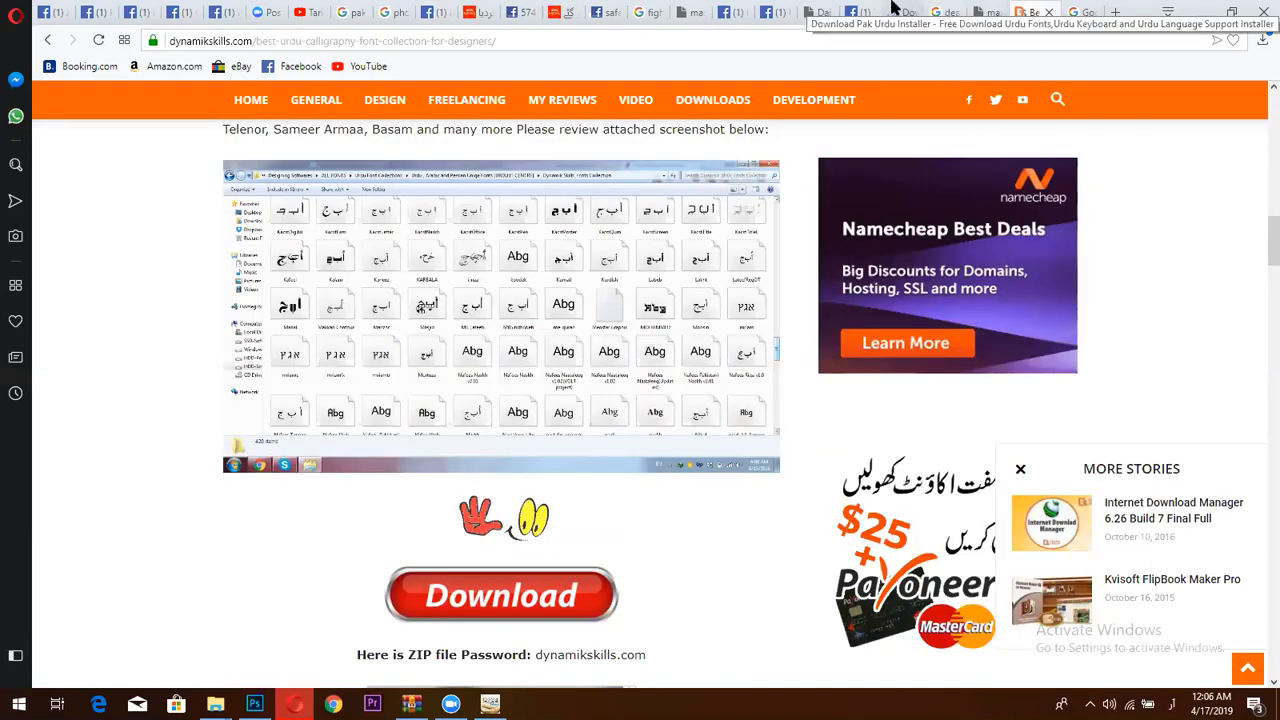